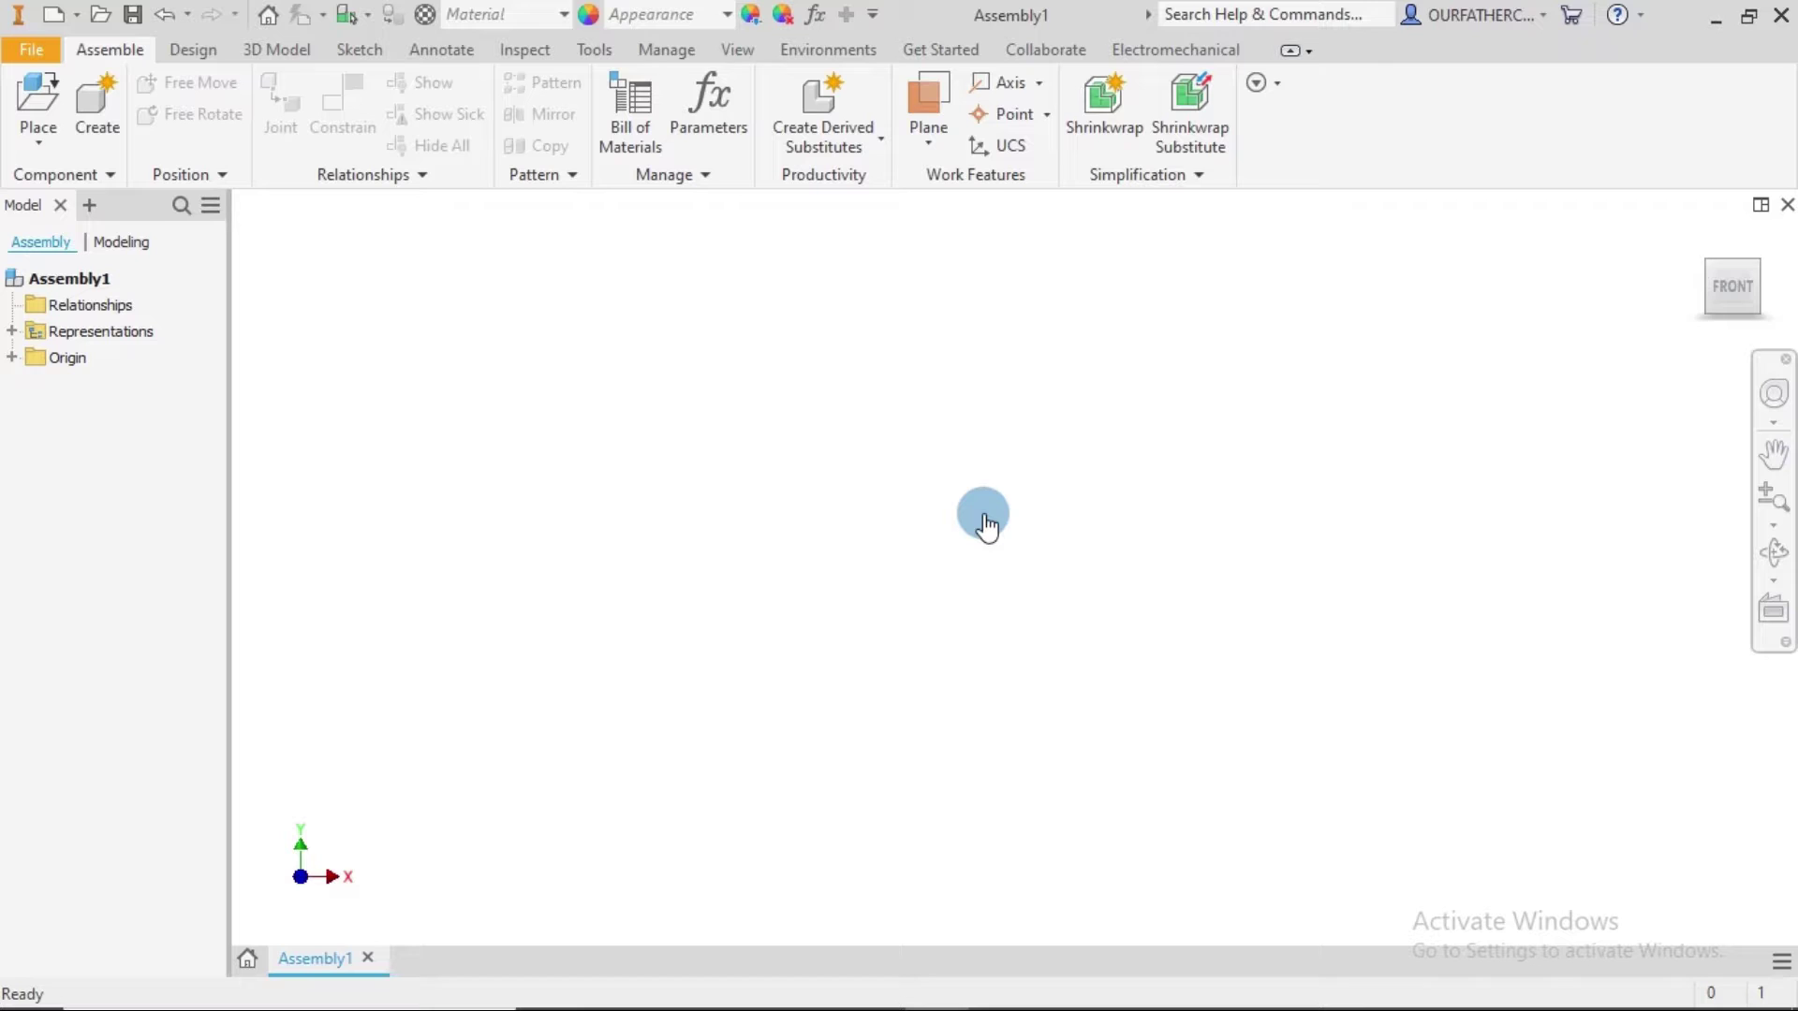
Start placing components and select Connecting Rod Piston Axis.ipt and Connecting Rod.ipt from the Rotary Engine folder.
click(30, 93)
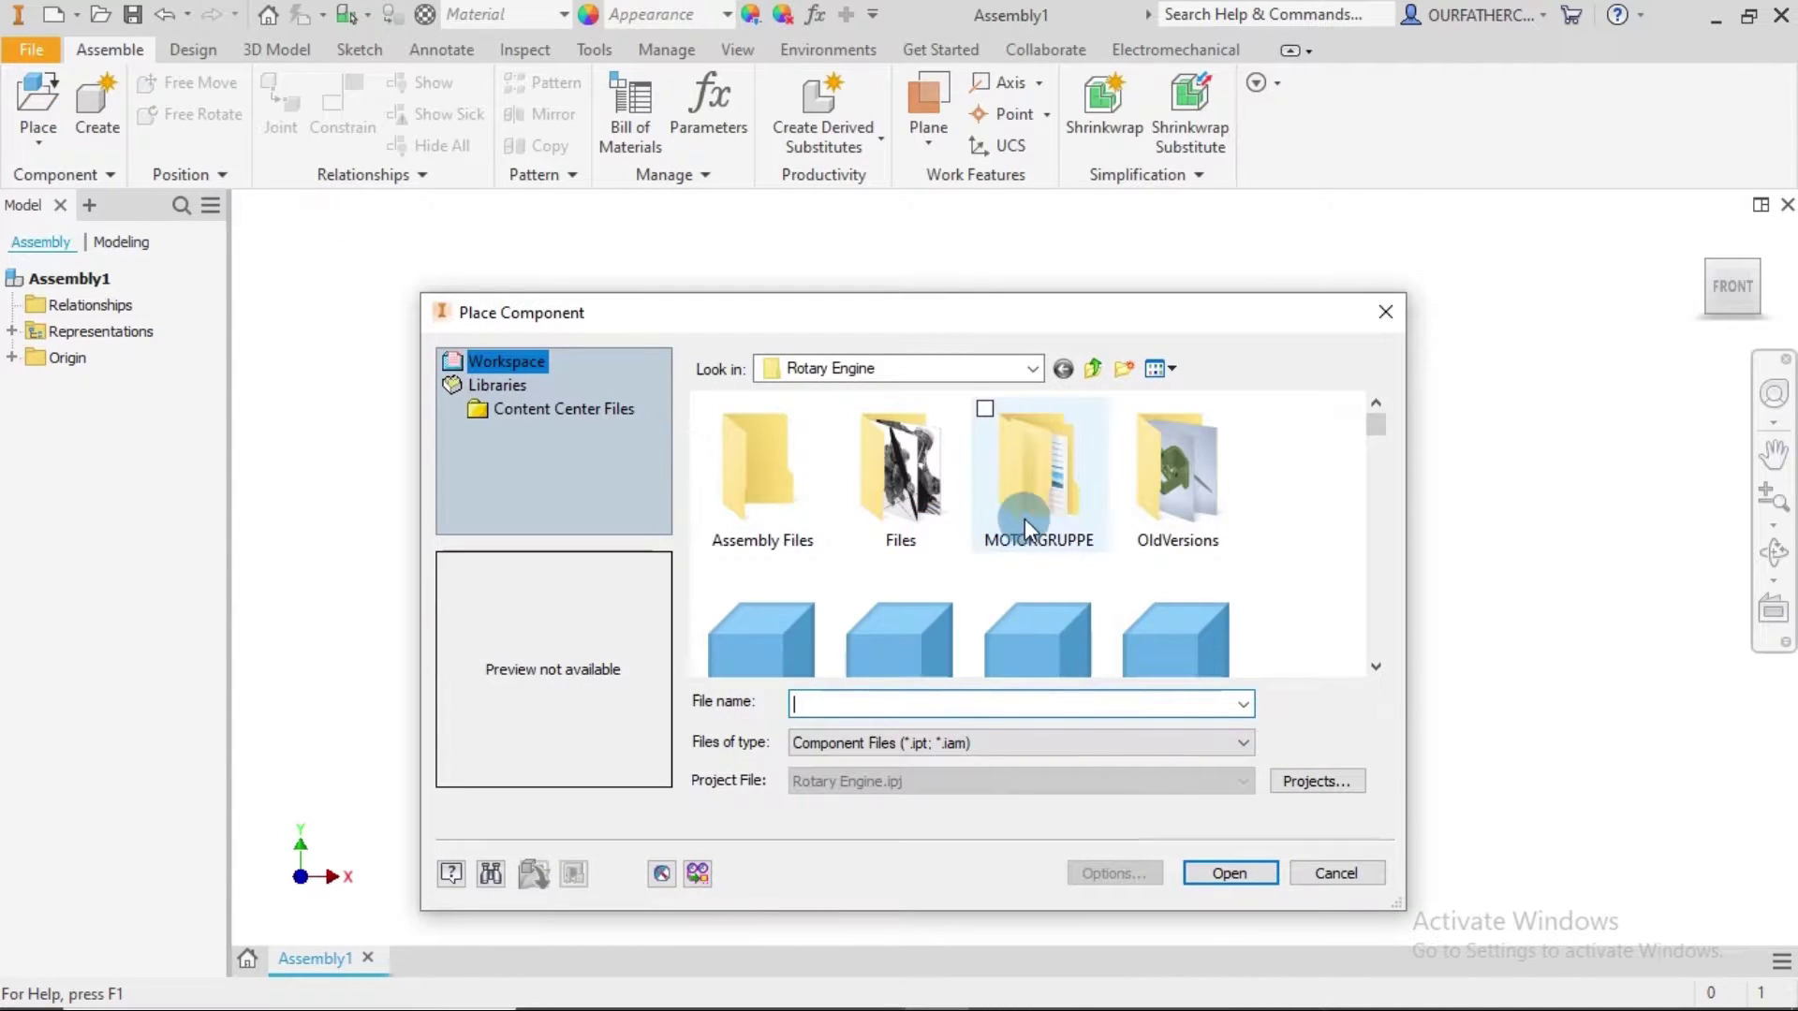
scroll(1285, 526, down, 2)
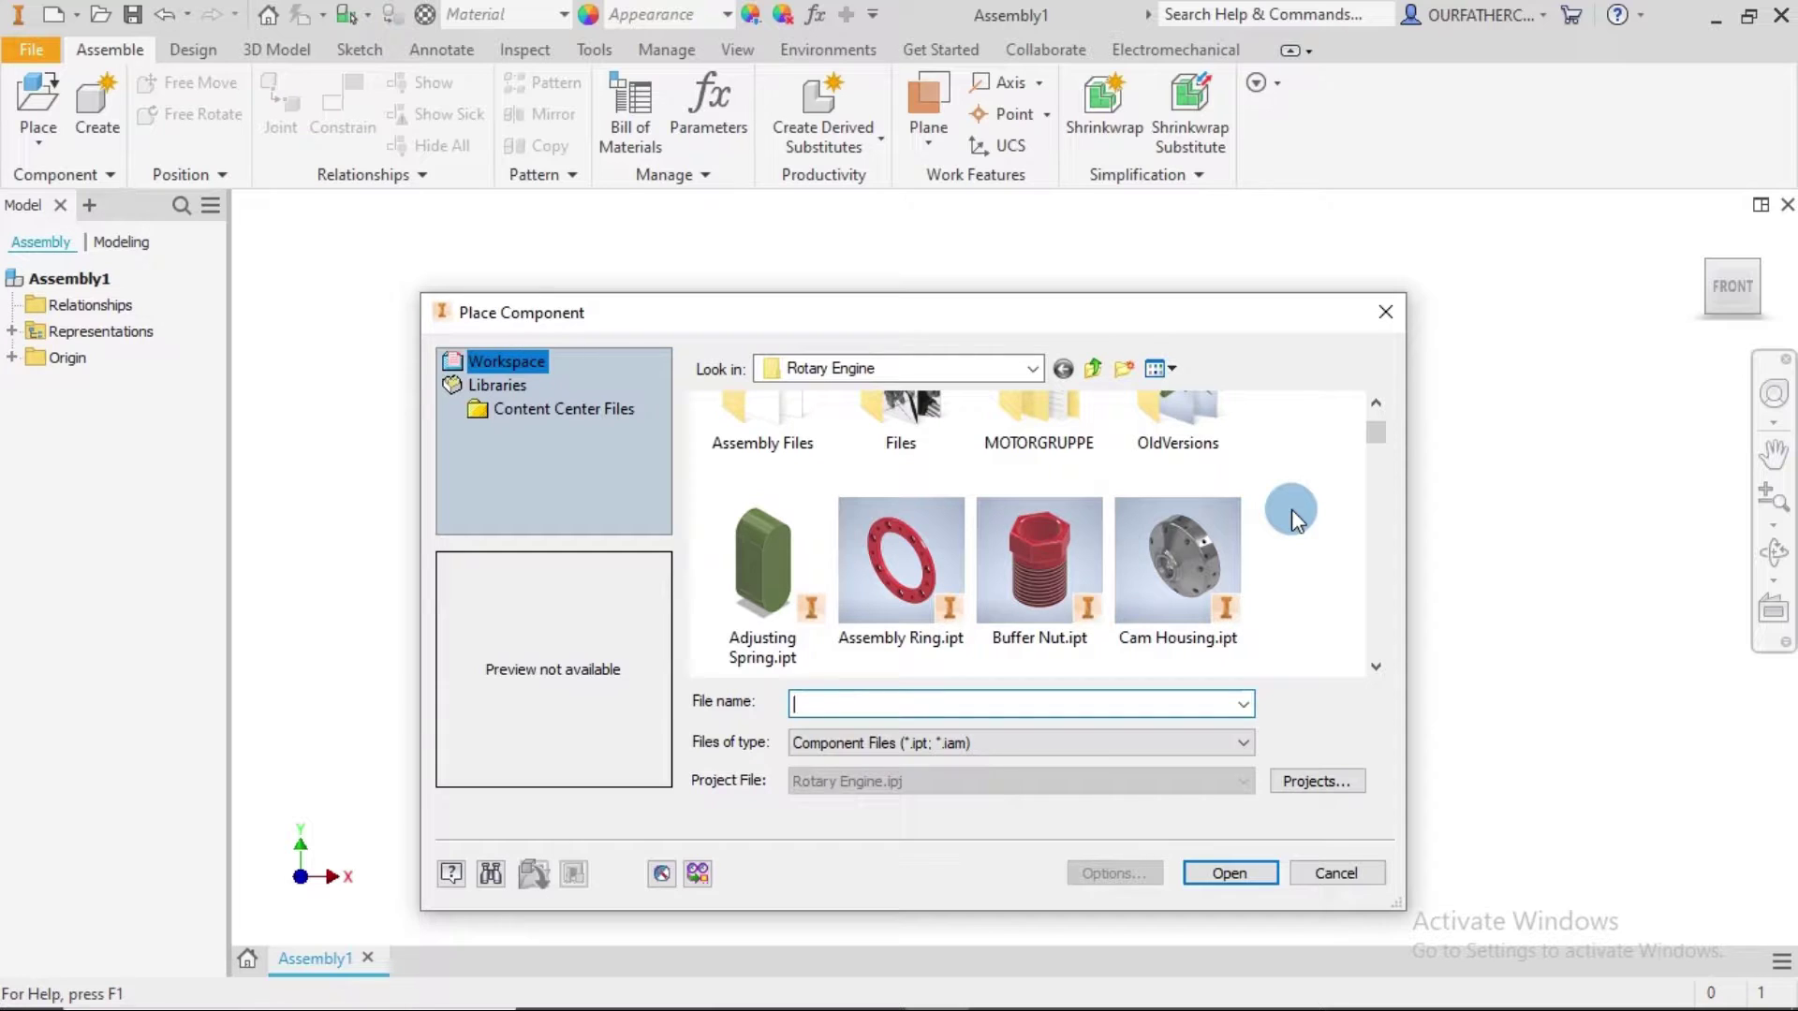
scroll(1291, 510, down, 2)
scroll(1291, 509, down, 2)
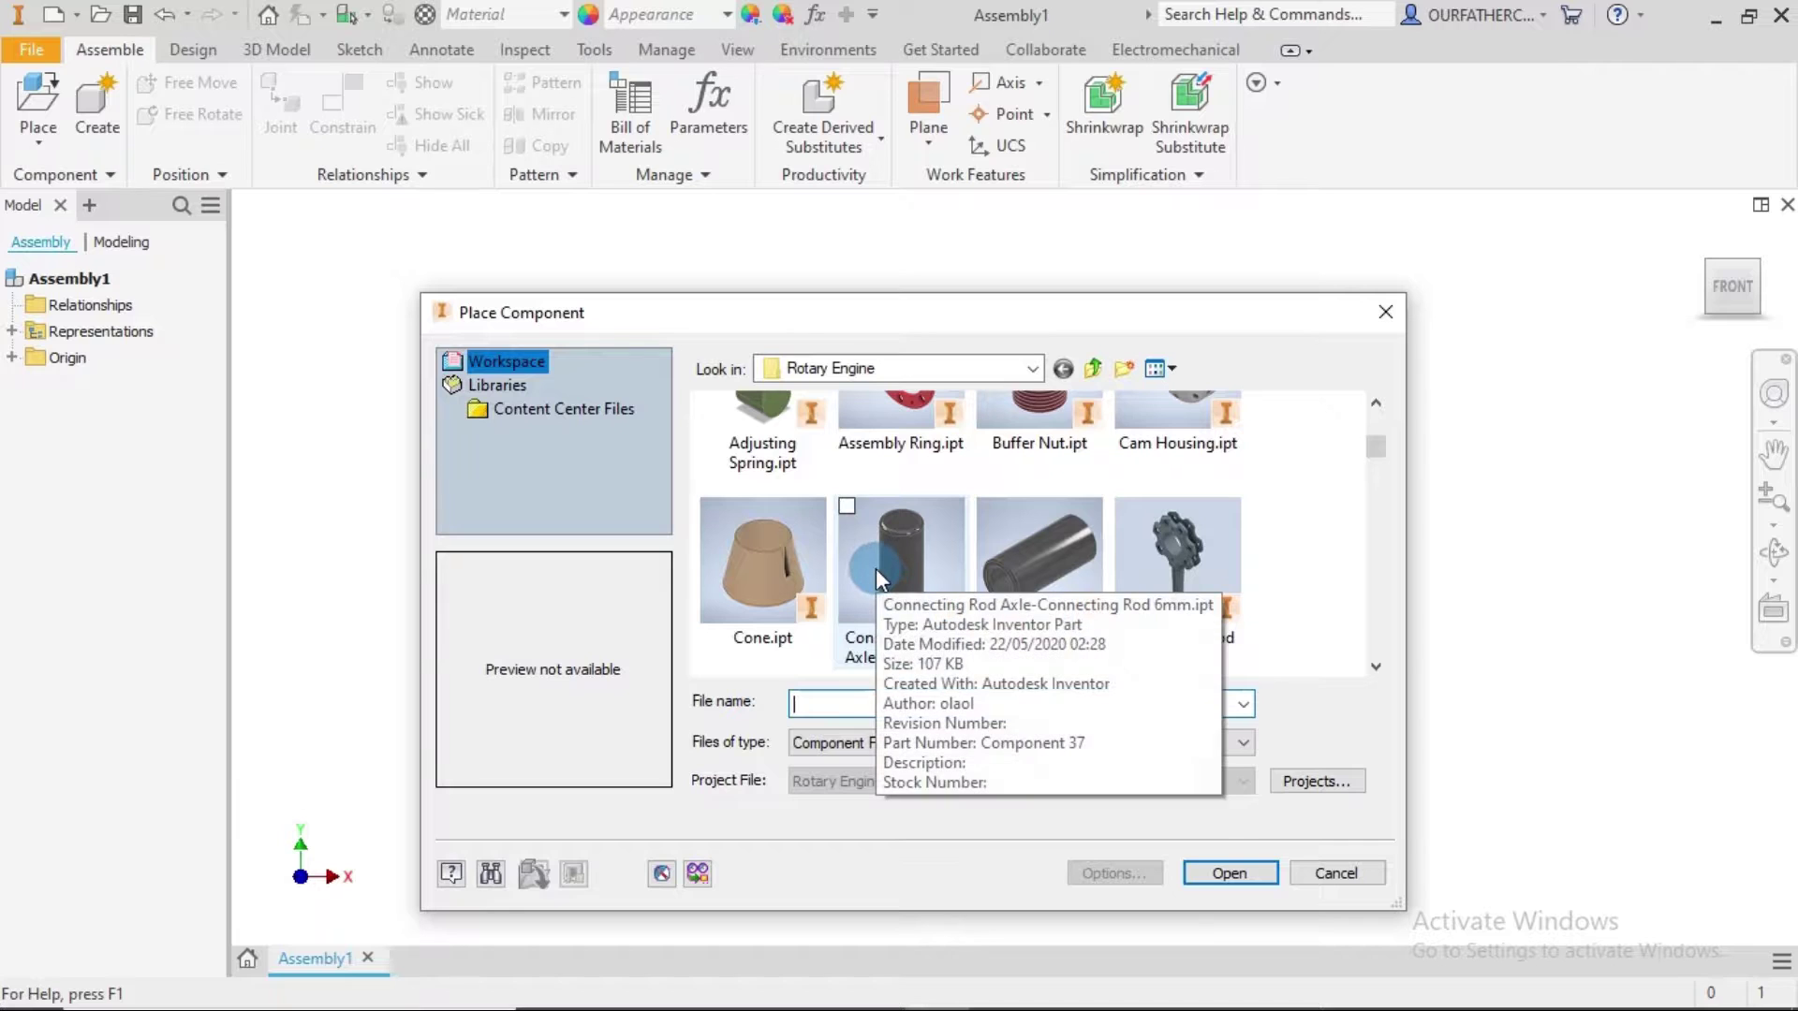
scroll(1274, 534, down, 1)
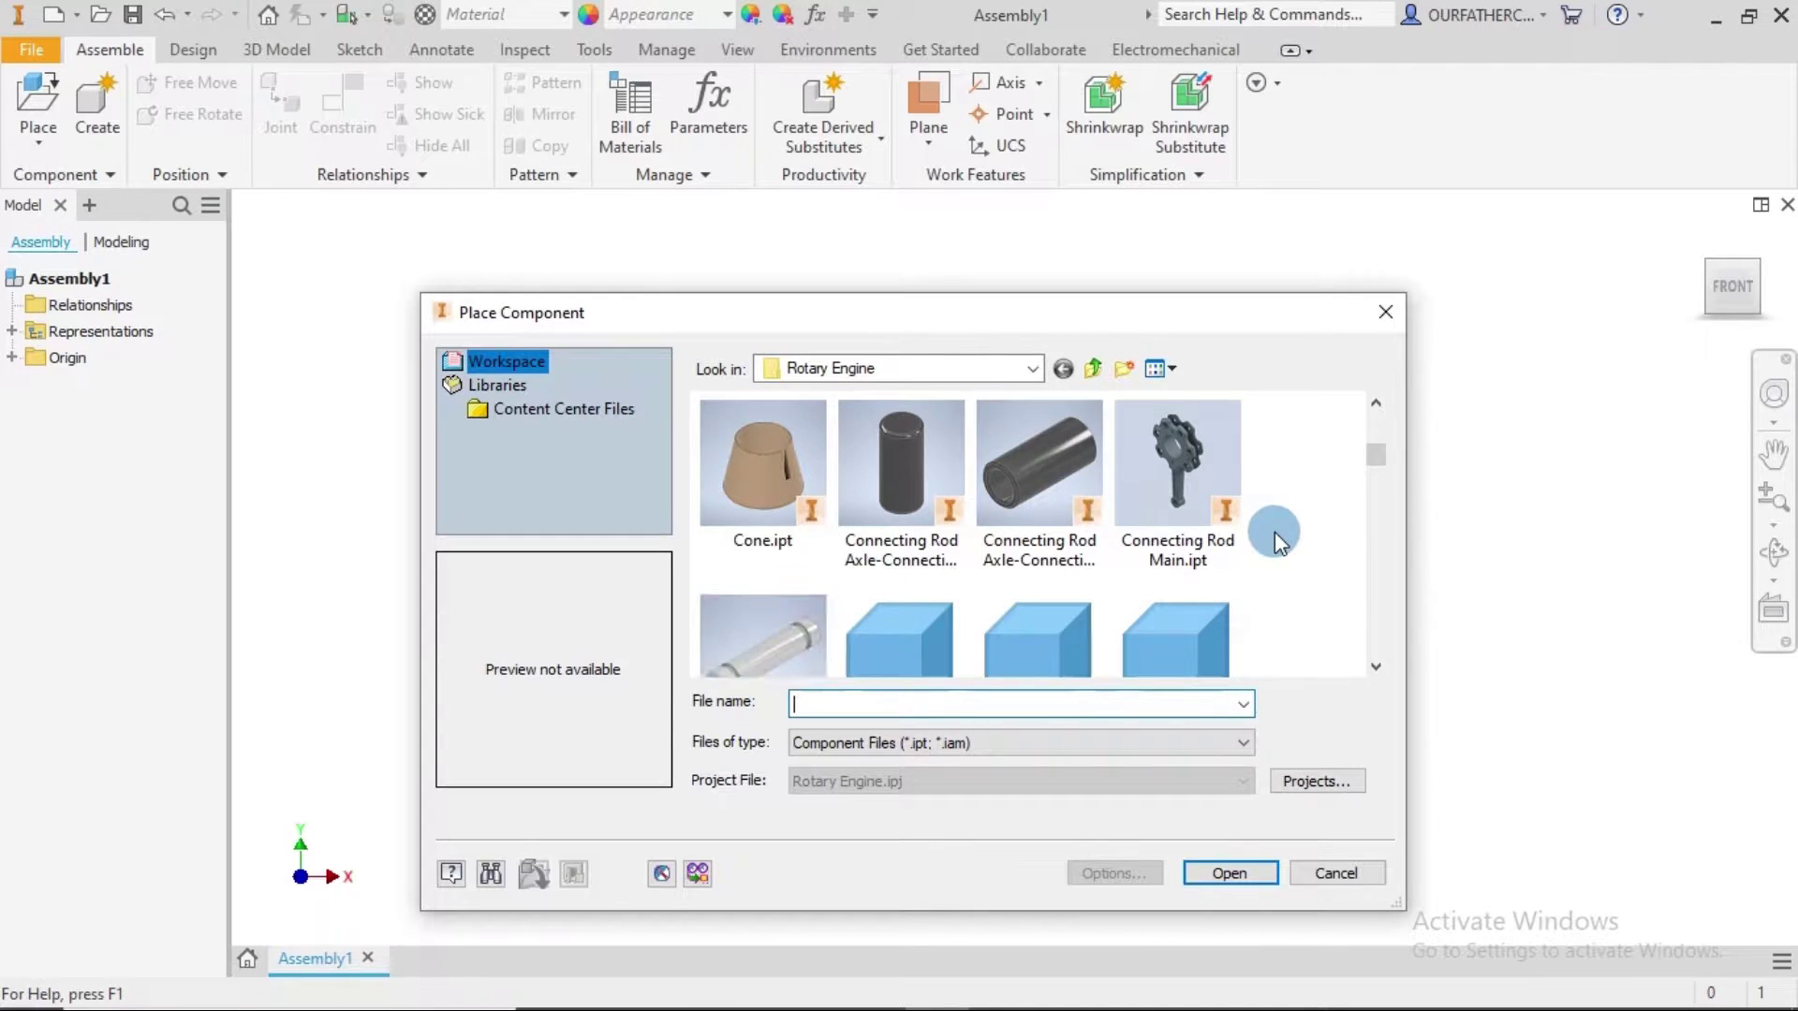
scroll(1278, 540, down, 1)
scroll(1276, 536, down, 1)
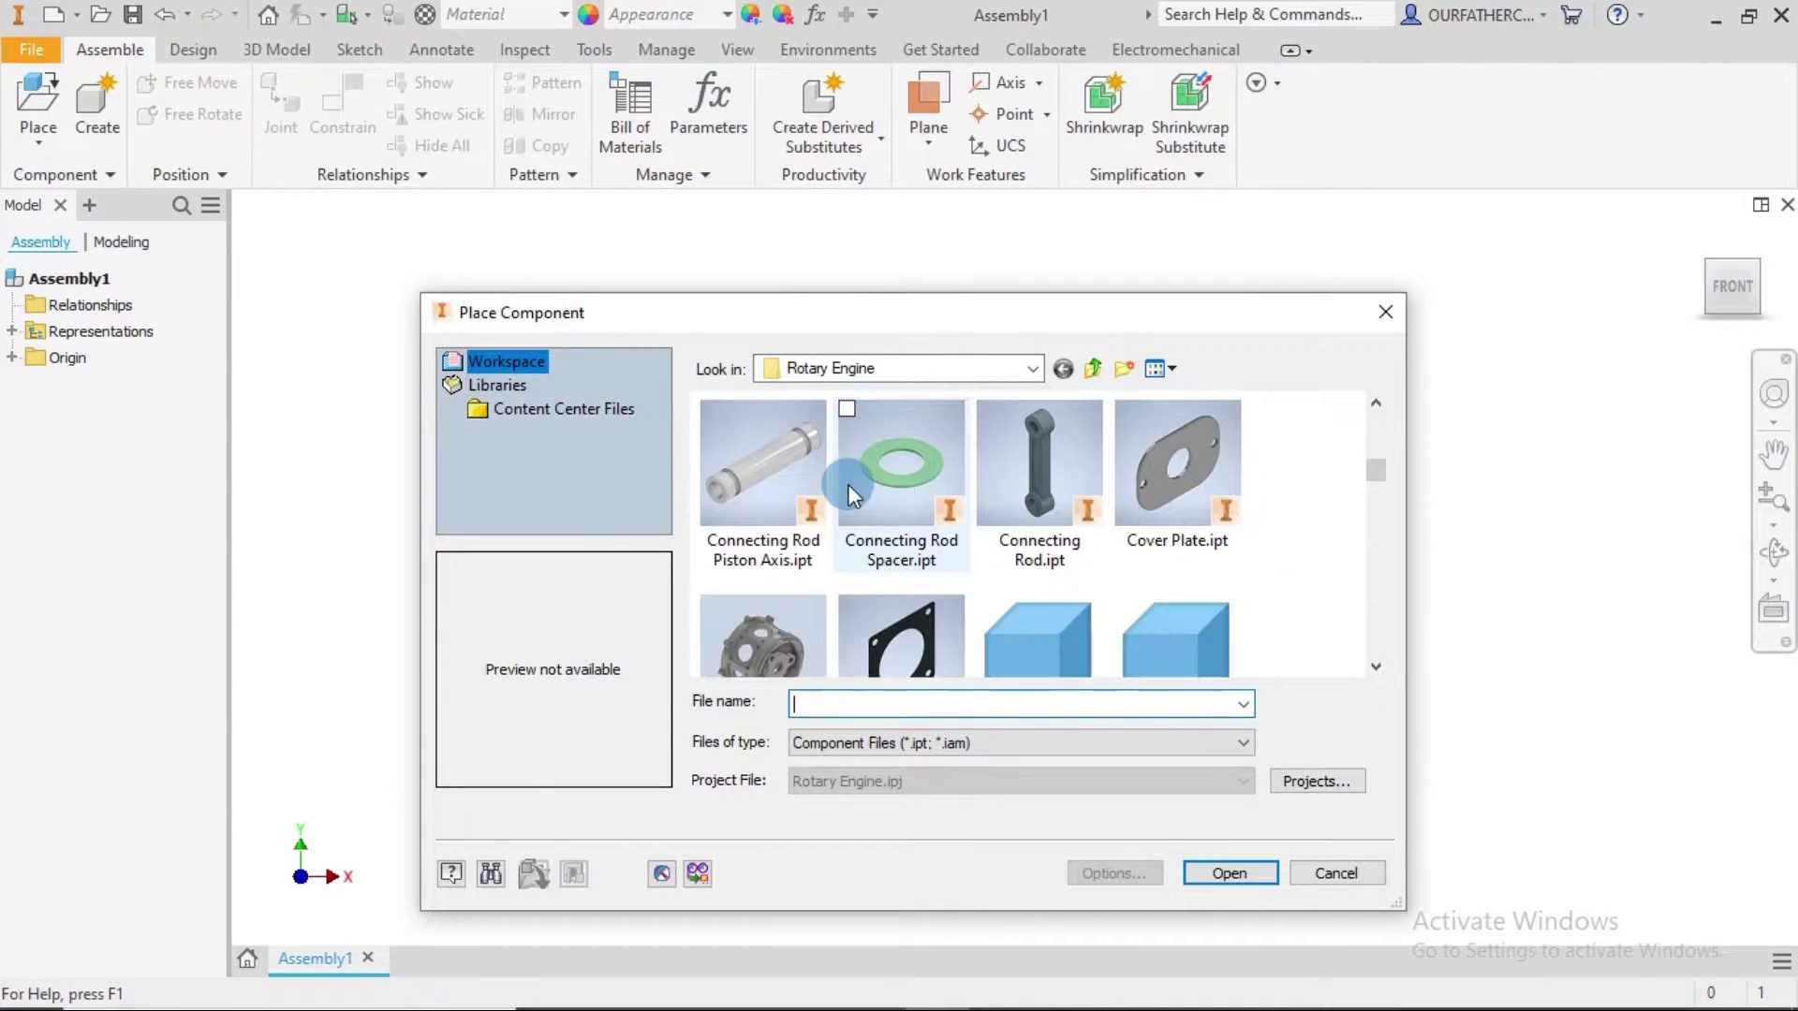
click(711, 416)
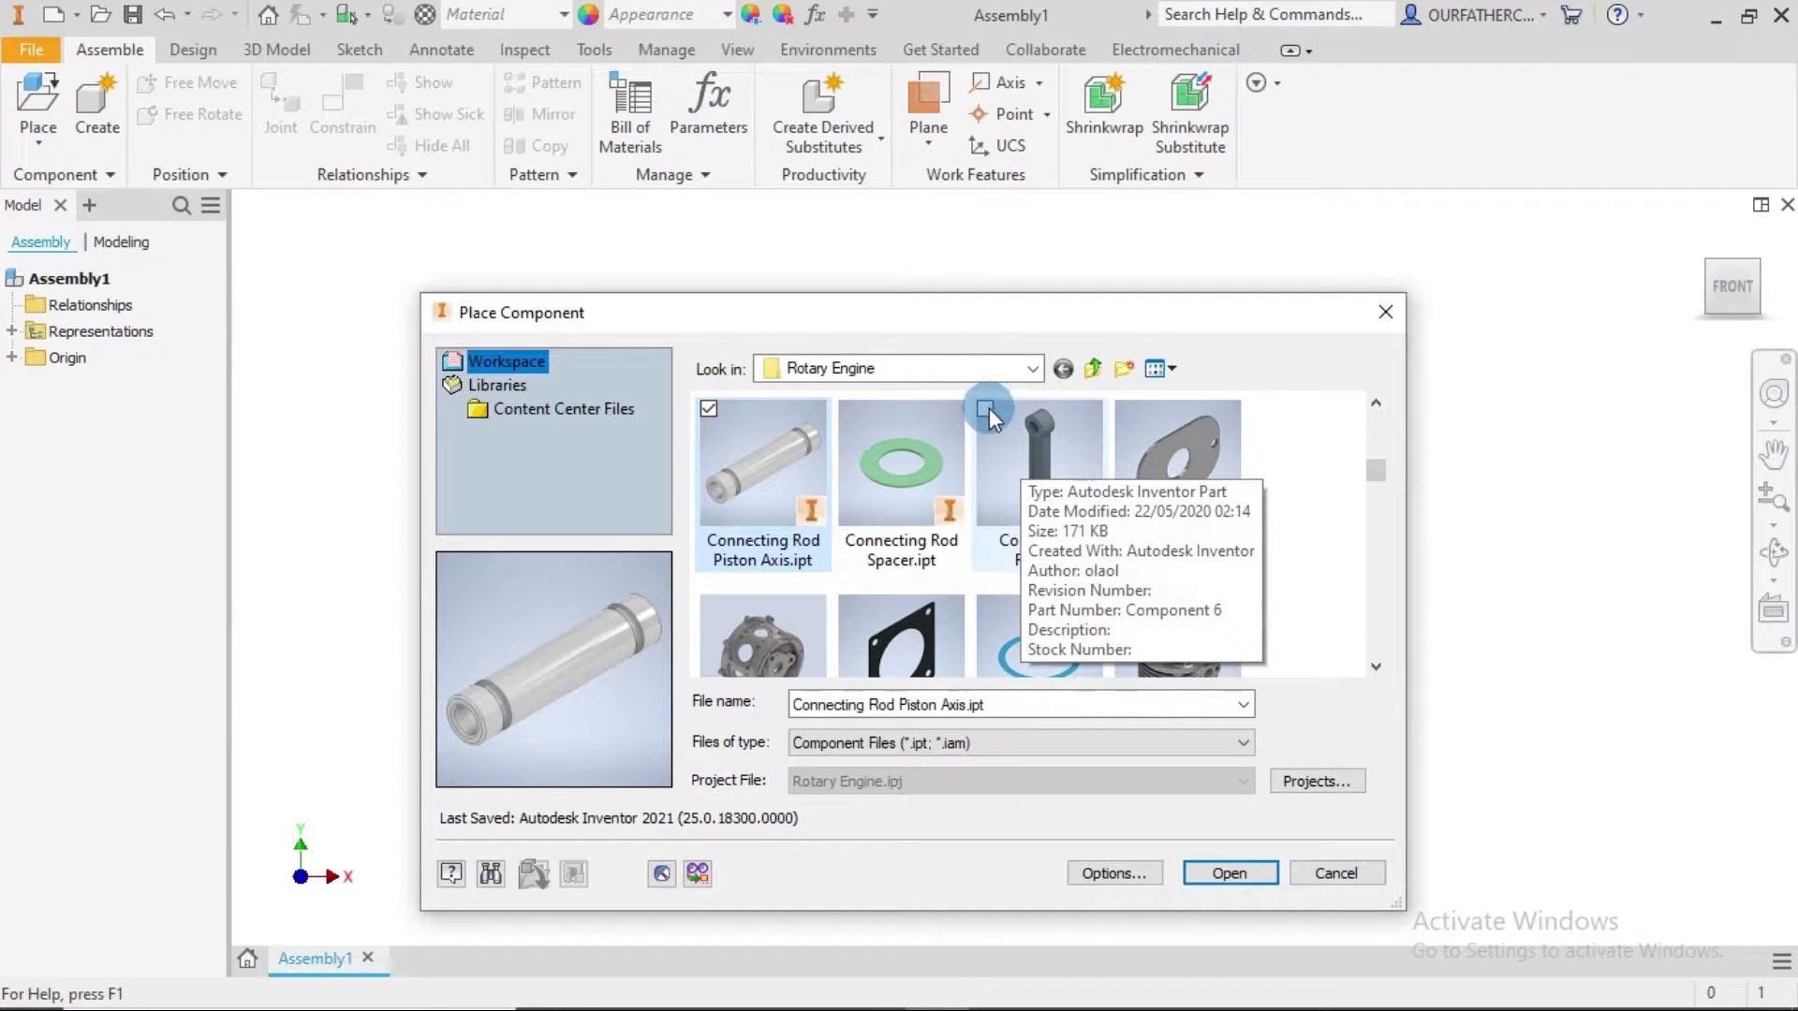
click(985, 409)
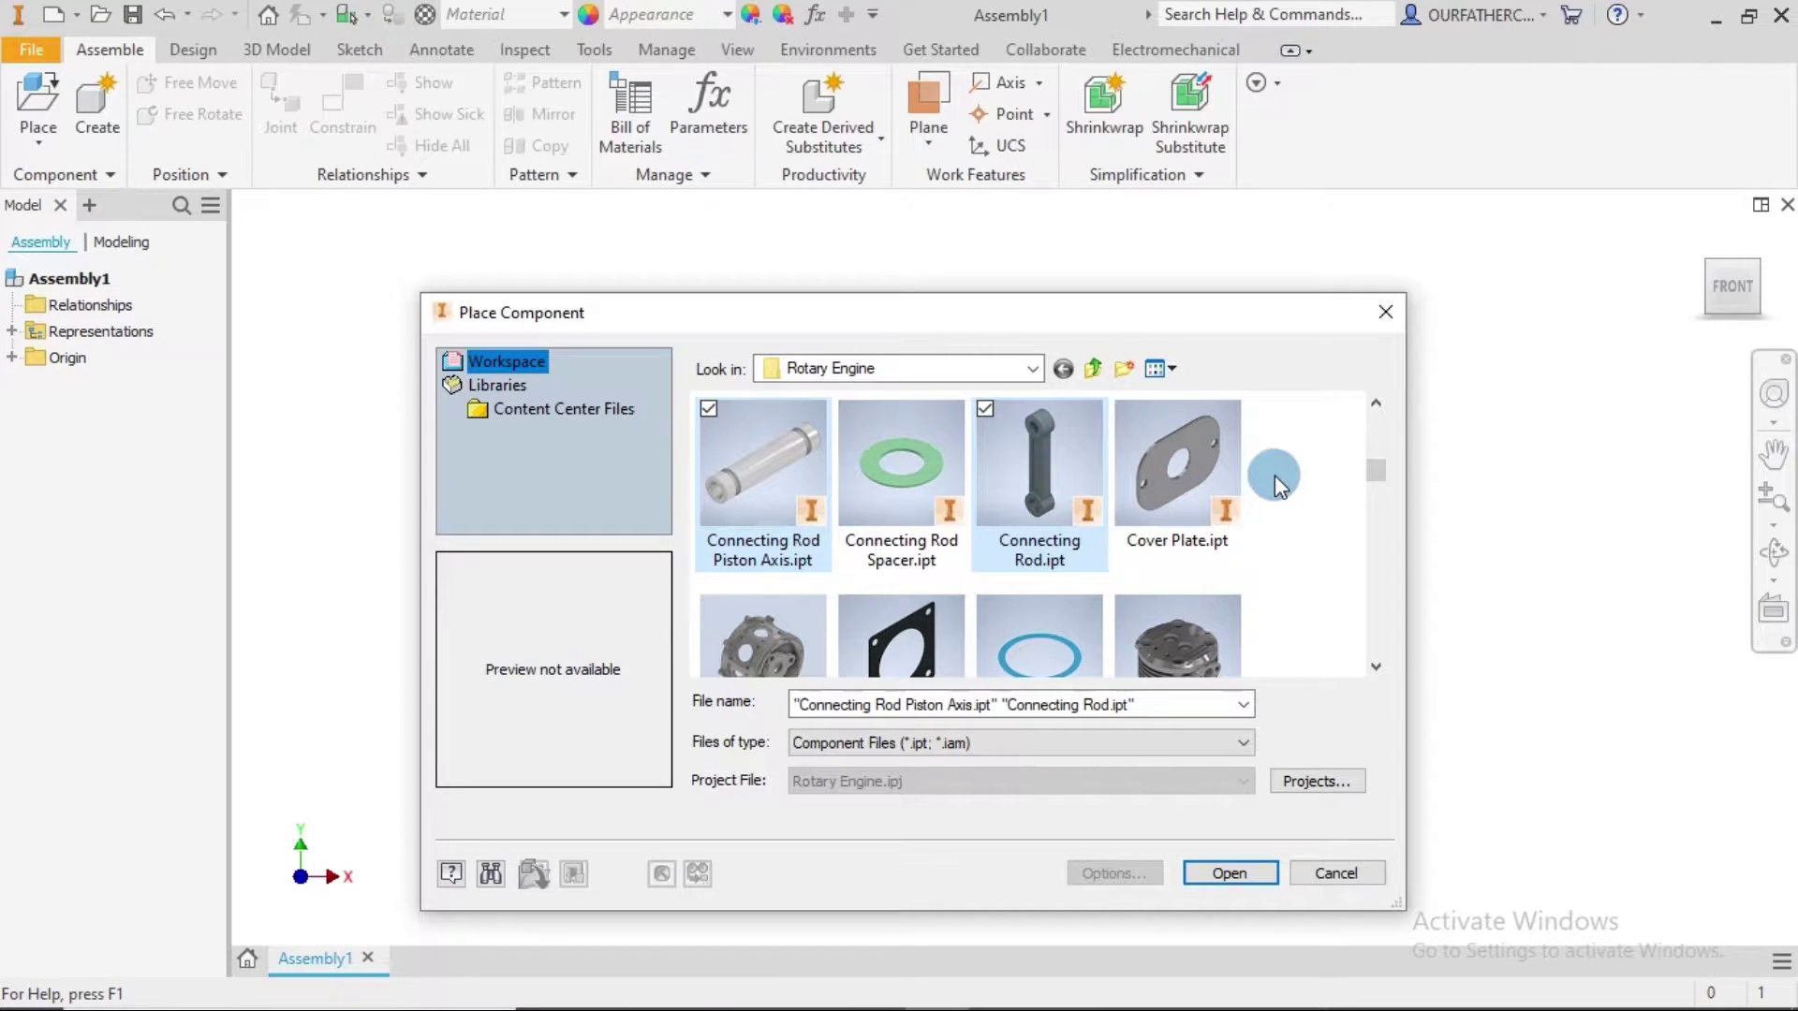
Add Piston Ring.ipt and Piston.ipt to the file selection and load the selected parts for placement.
scroll(1279, 482, down, 1)
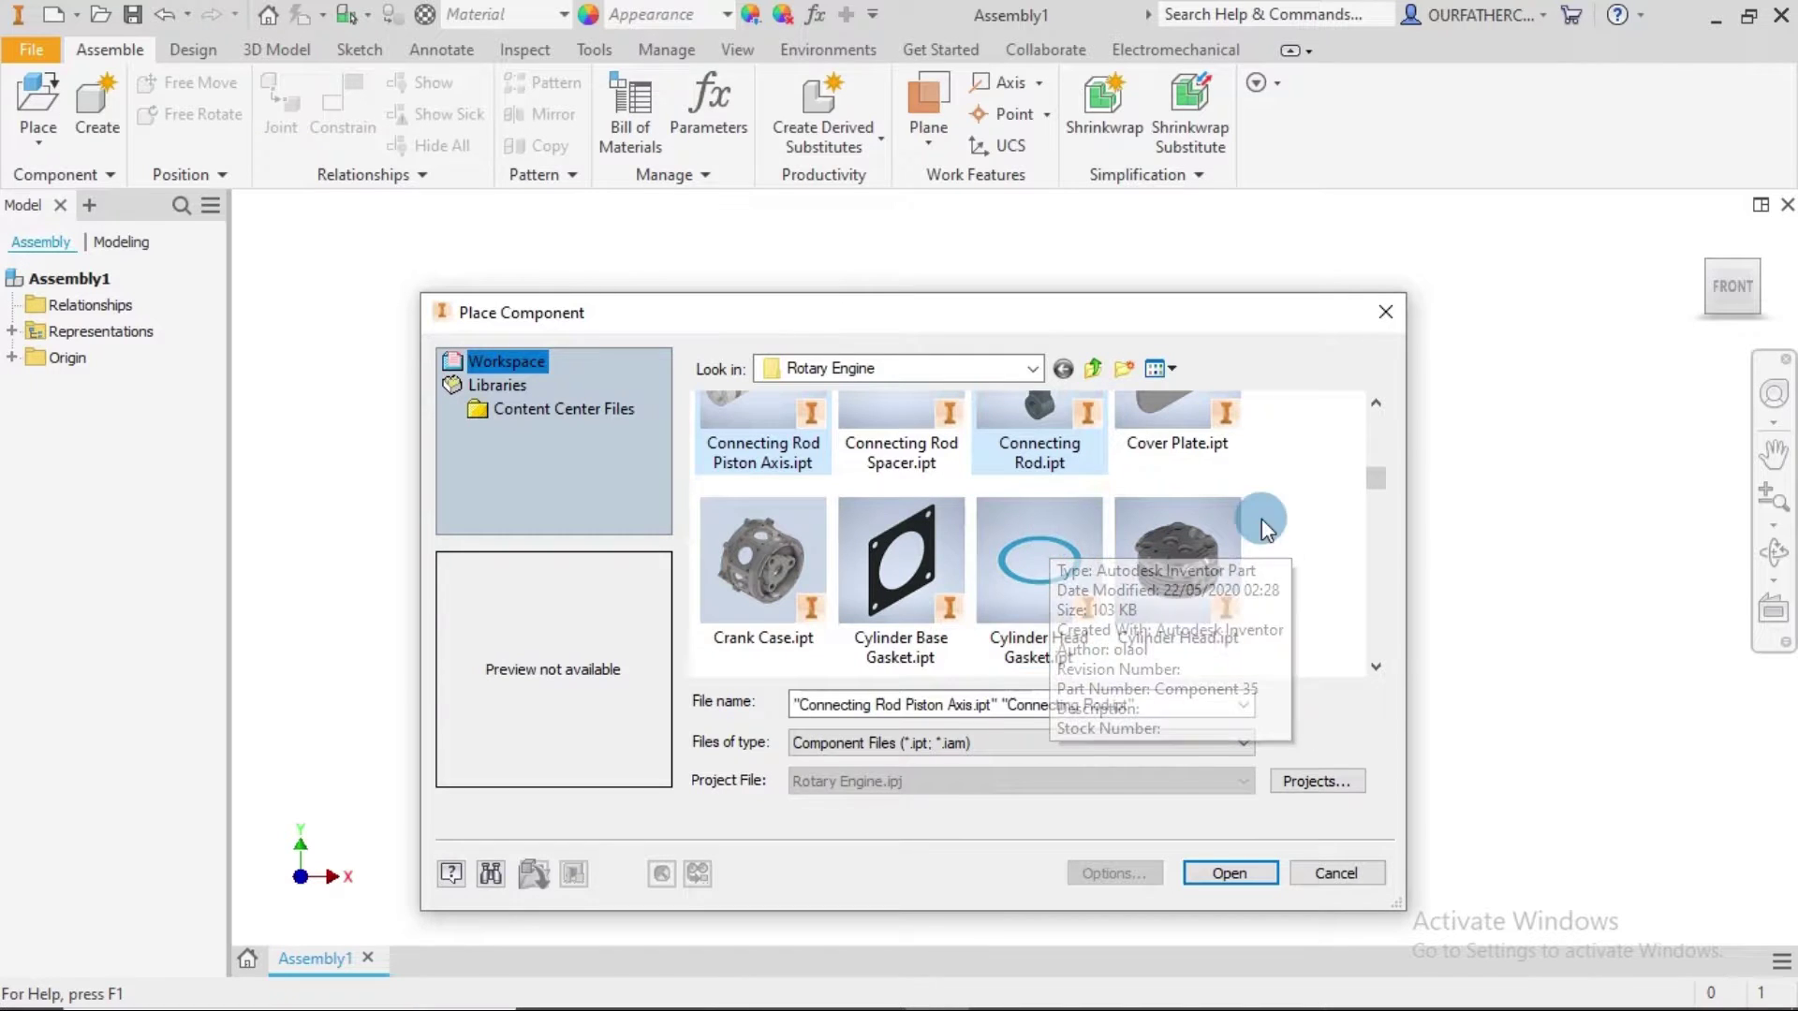
scroll(1334, 526, down, 1)
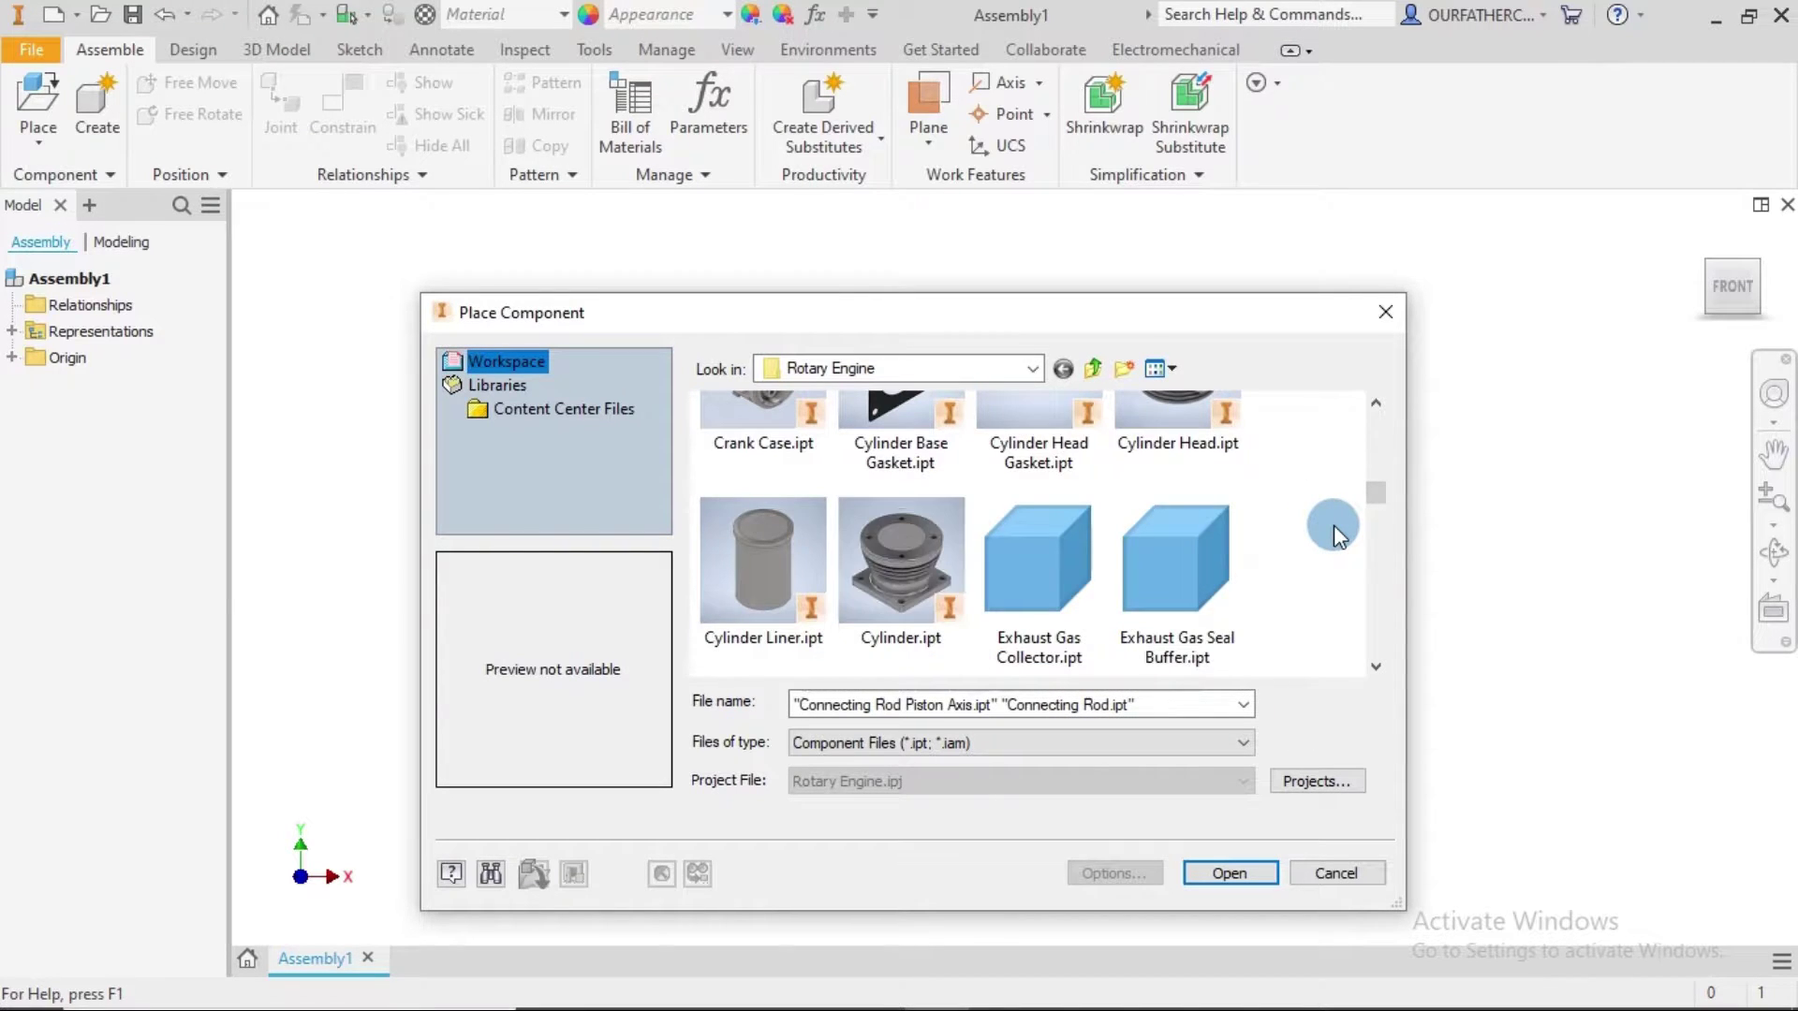
scroll(1333, 525, down, 2)
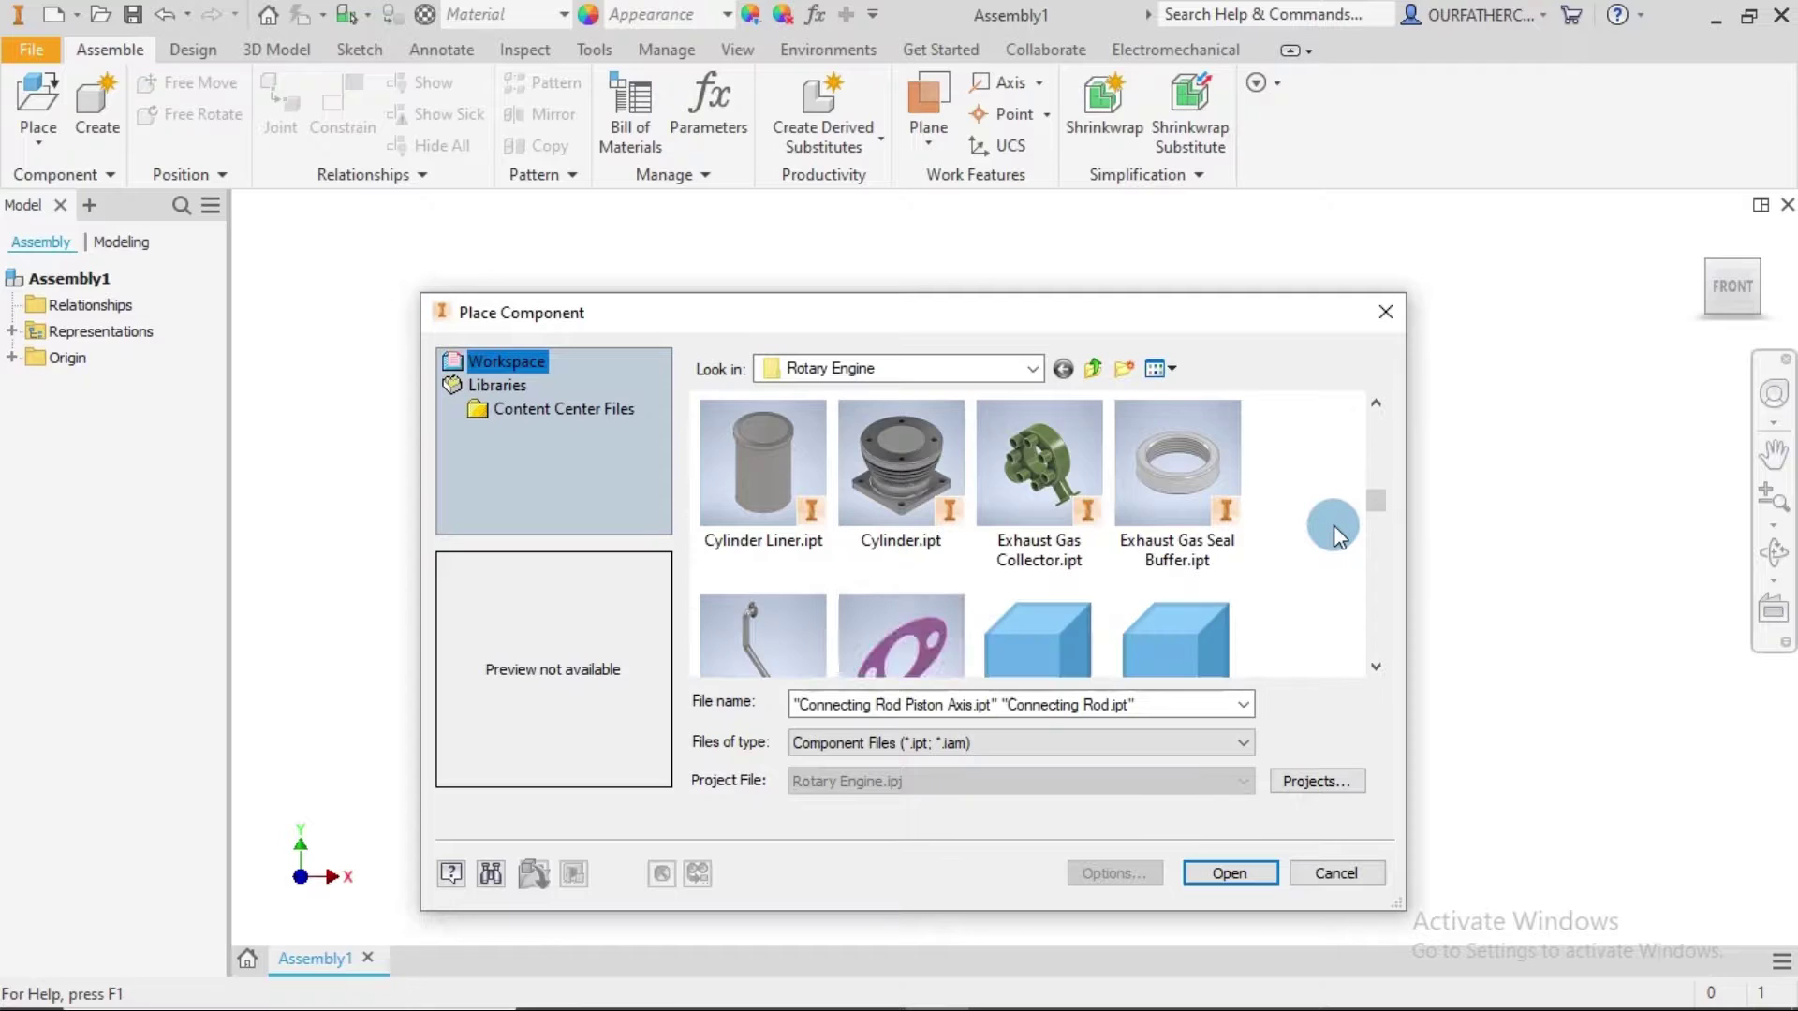
scroll(1333, 526, down, 1)
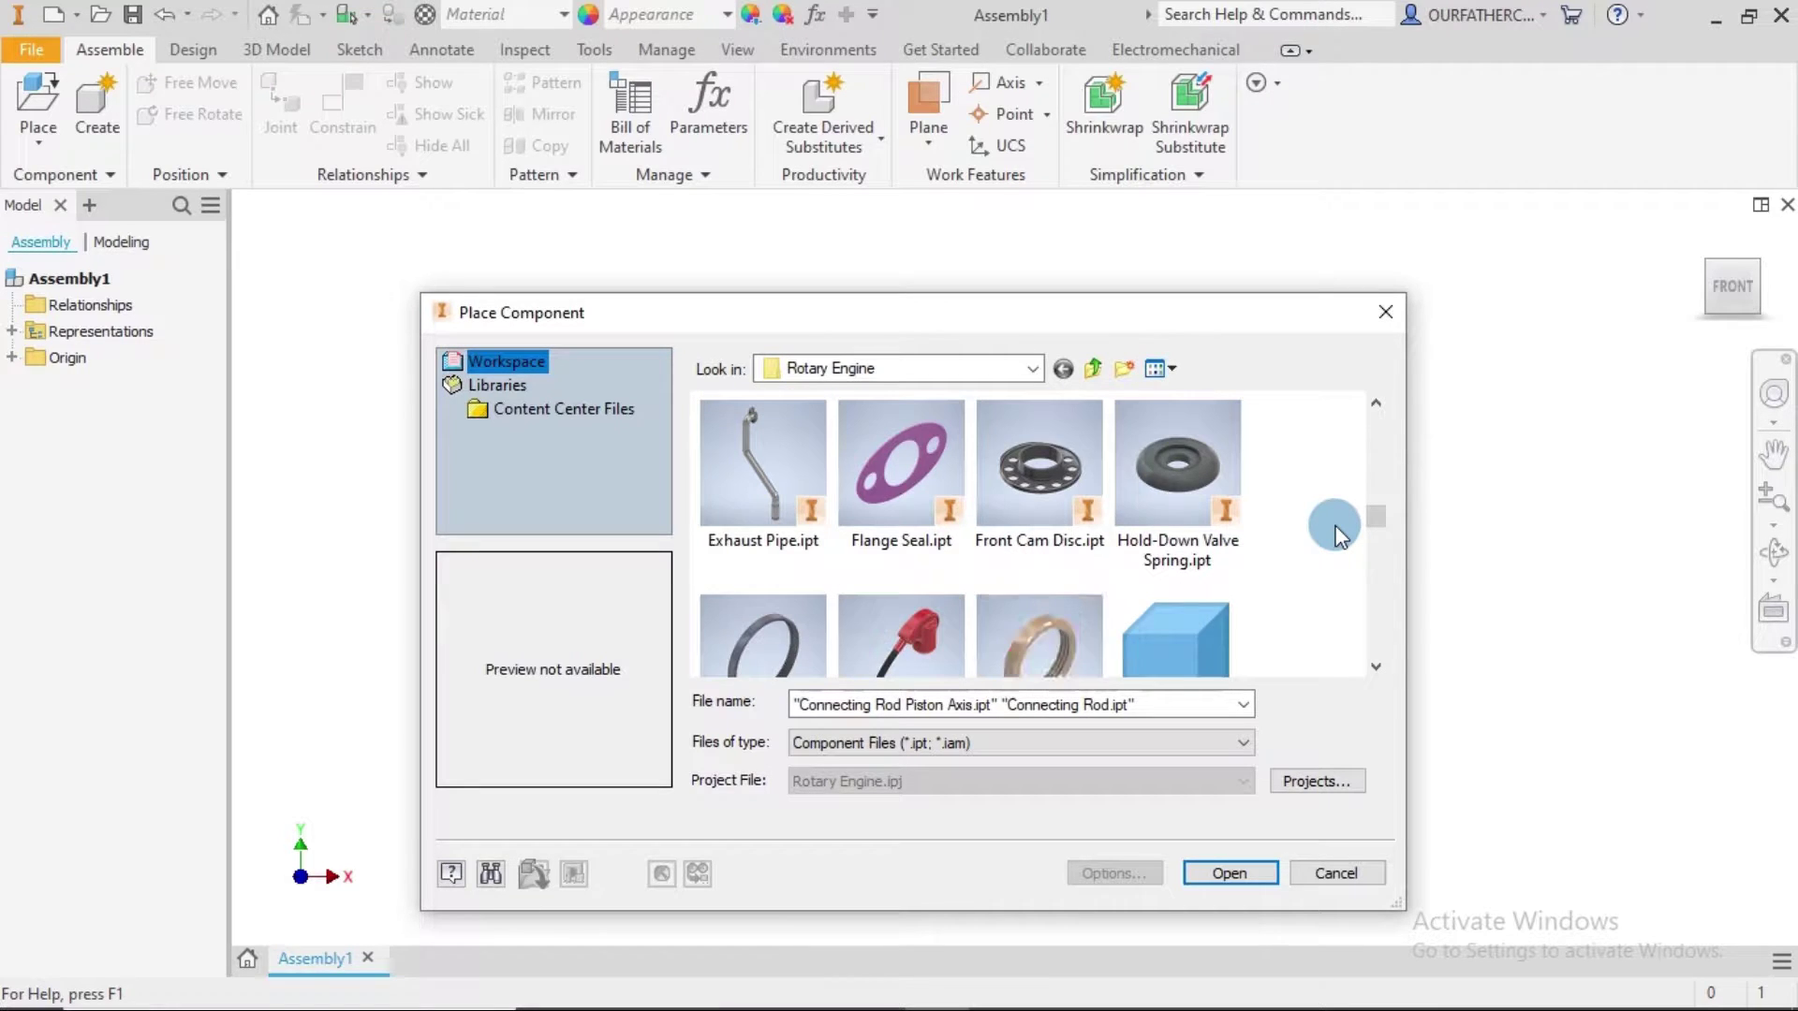
scroll(1334, 525, down, 1)
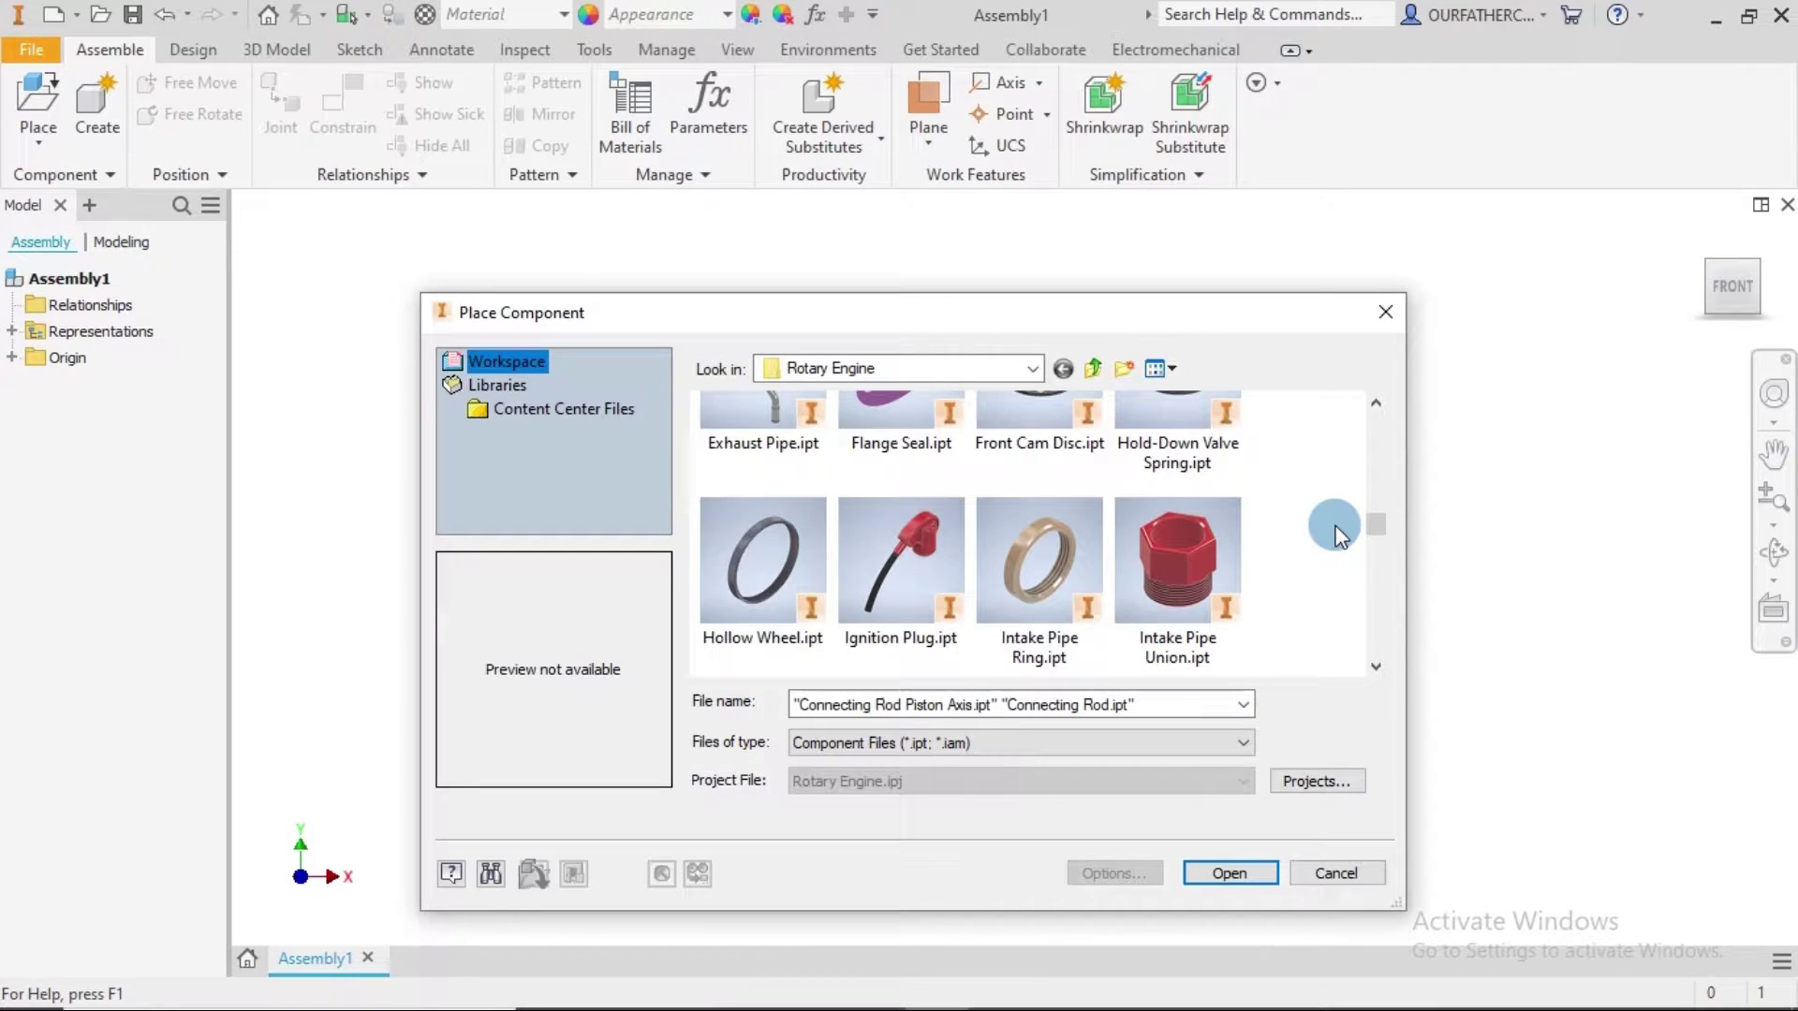
scroll(1334, 526, down, 1)
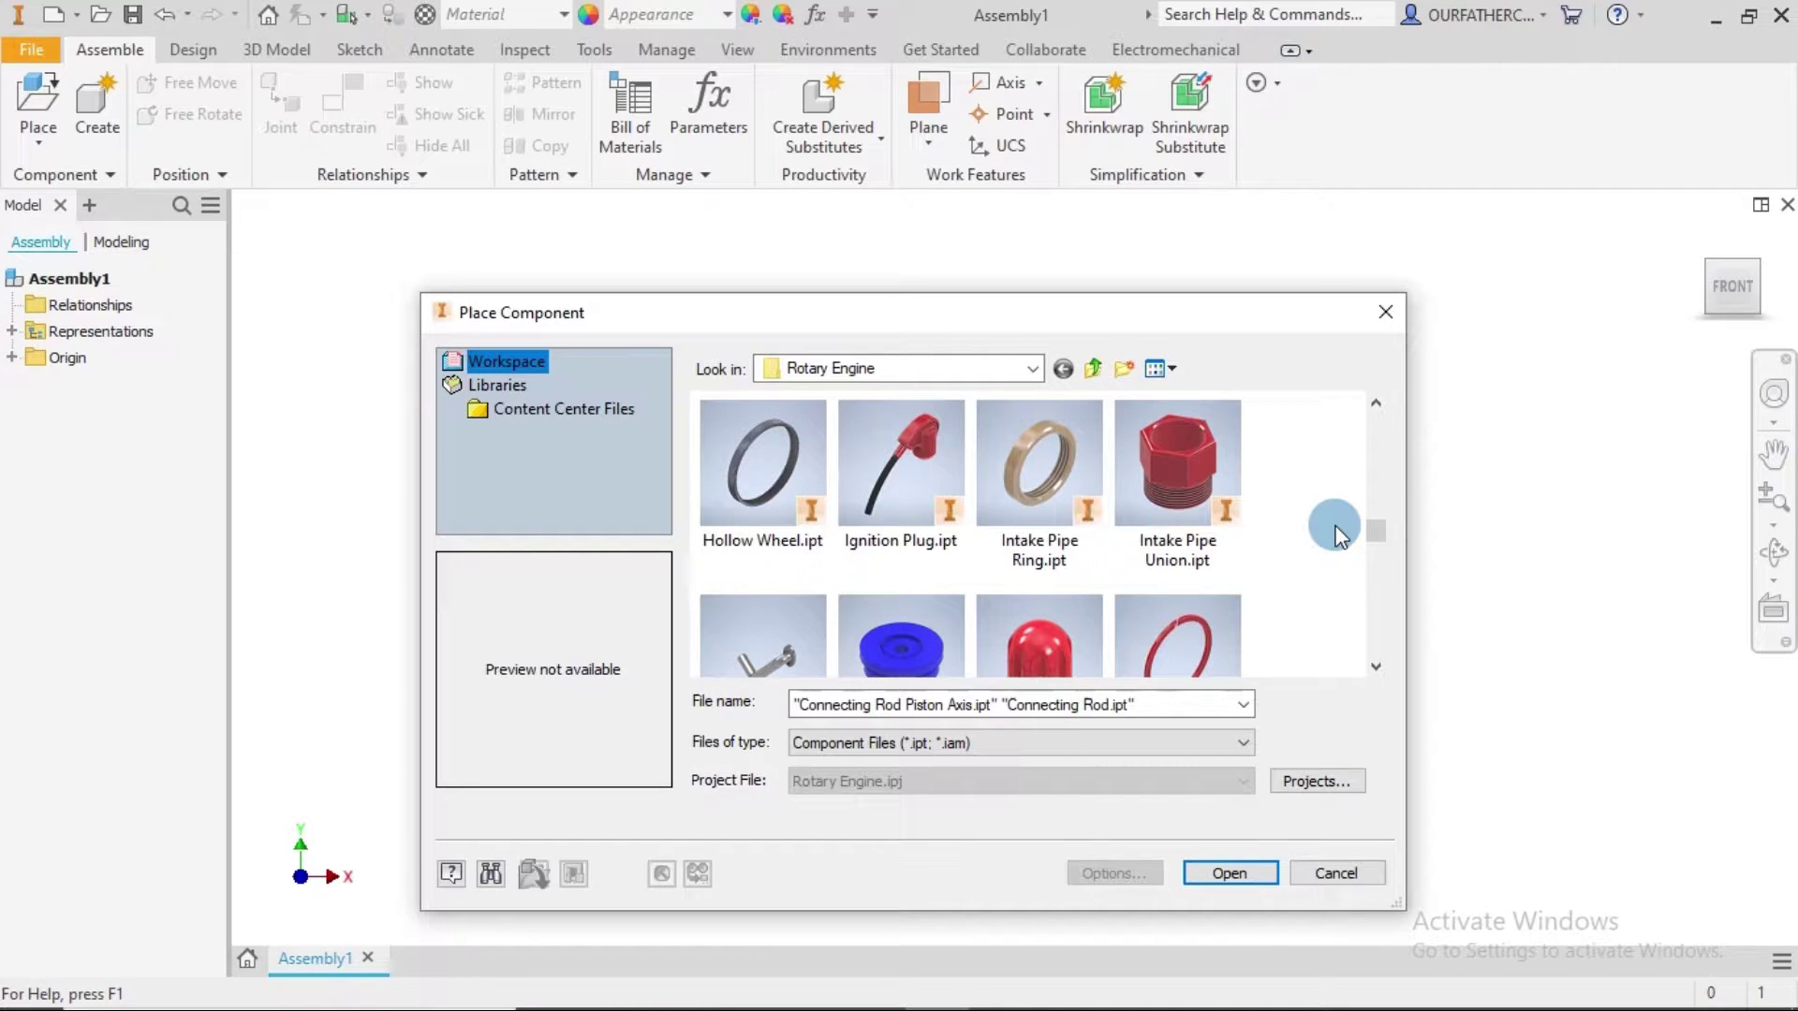
scroll(1333, 525, down, 1)
scroll(1334, 525, down, 1)
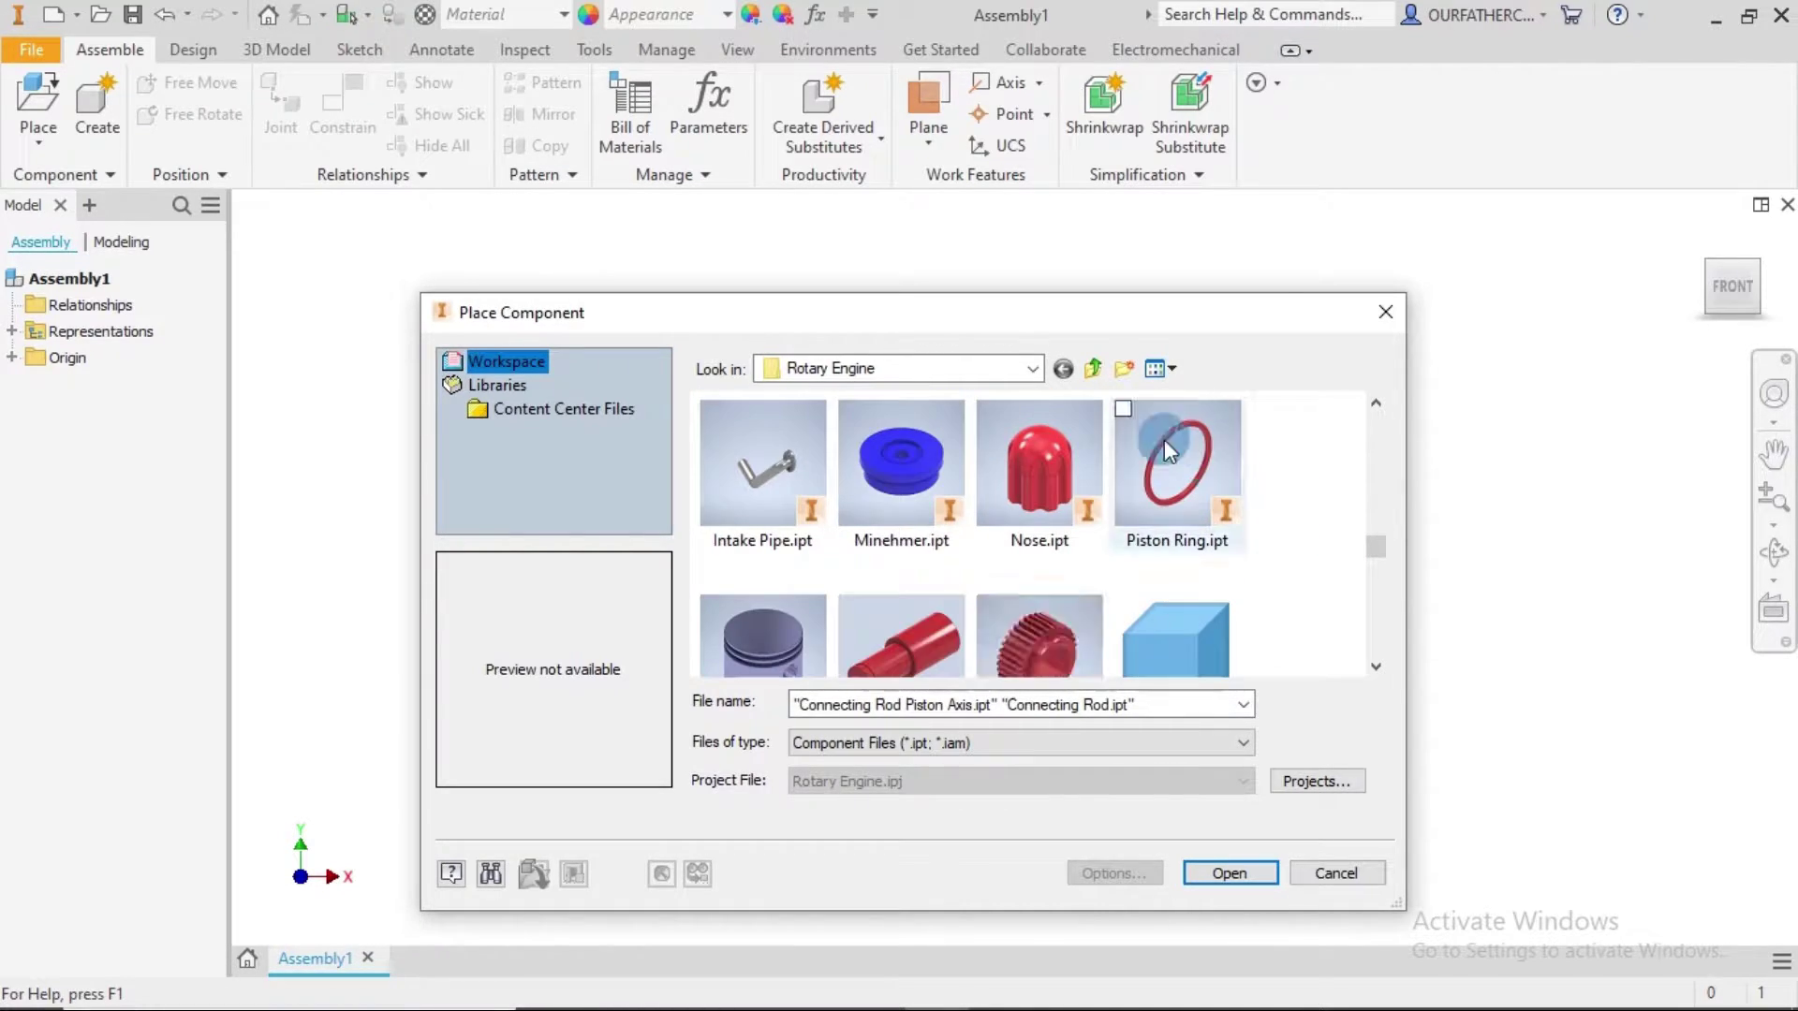
click(1126, 408)
scroll(1292, 508, down, 1)
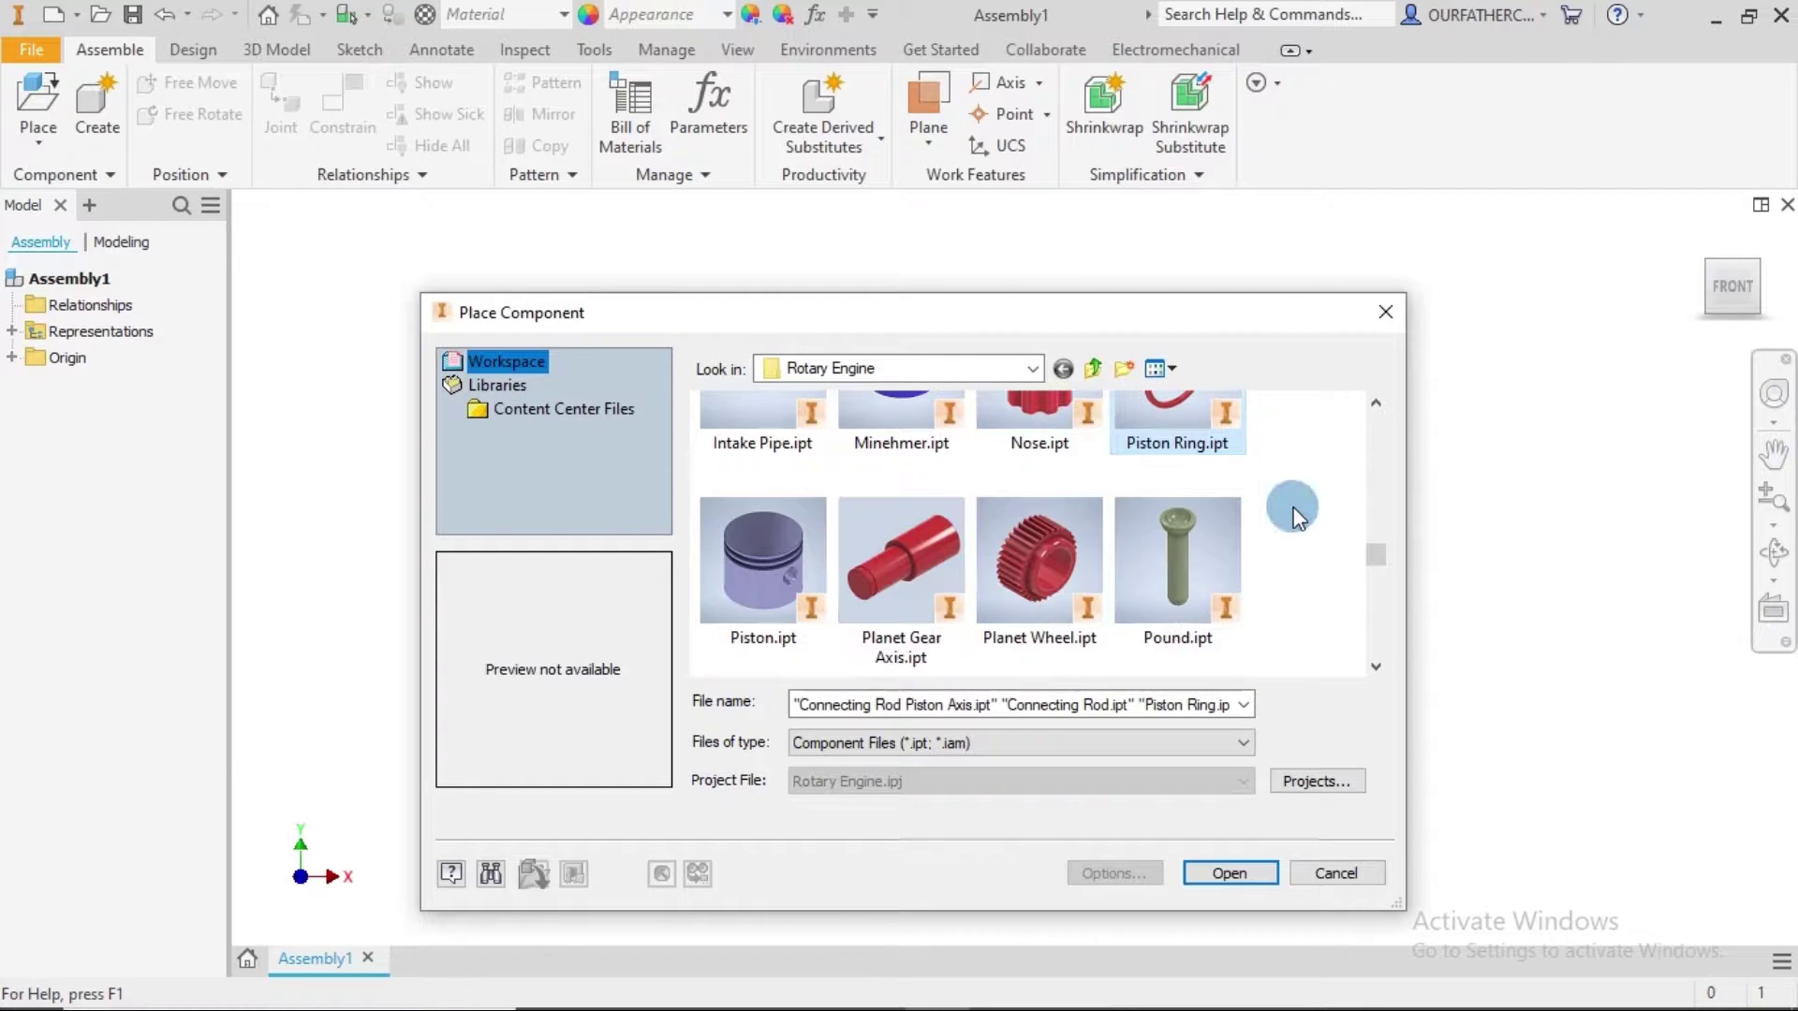
click(709, 506)
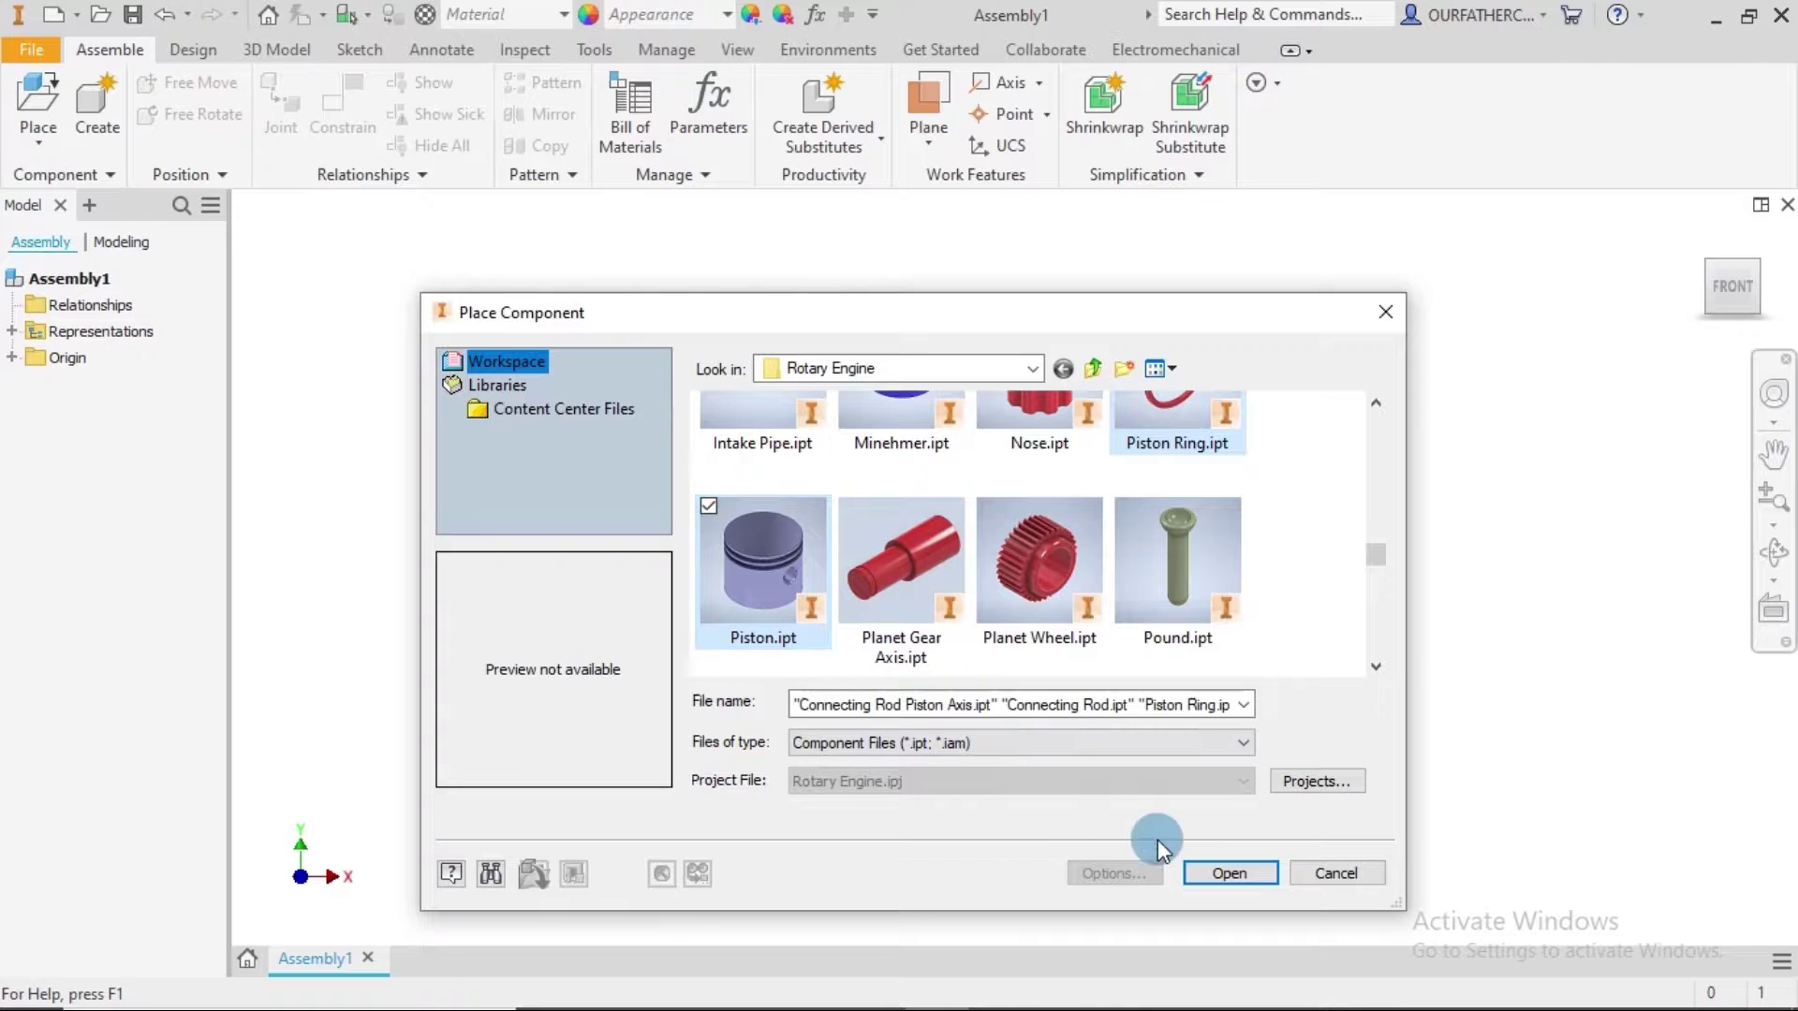
click(1216, 871)
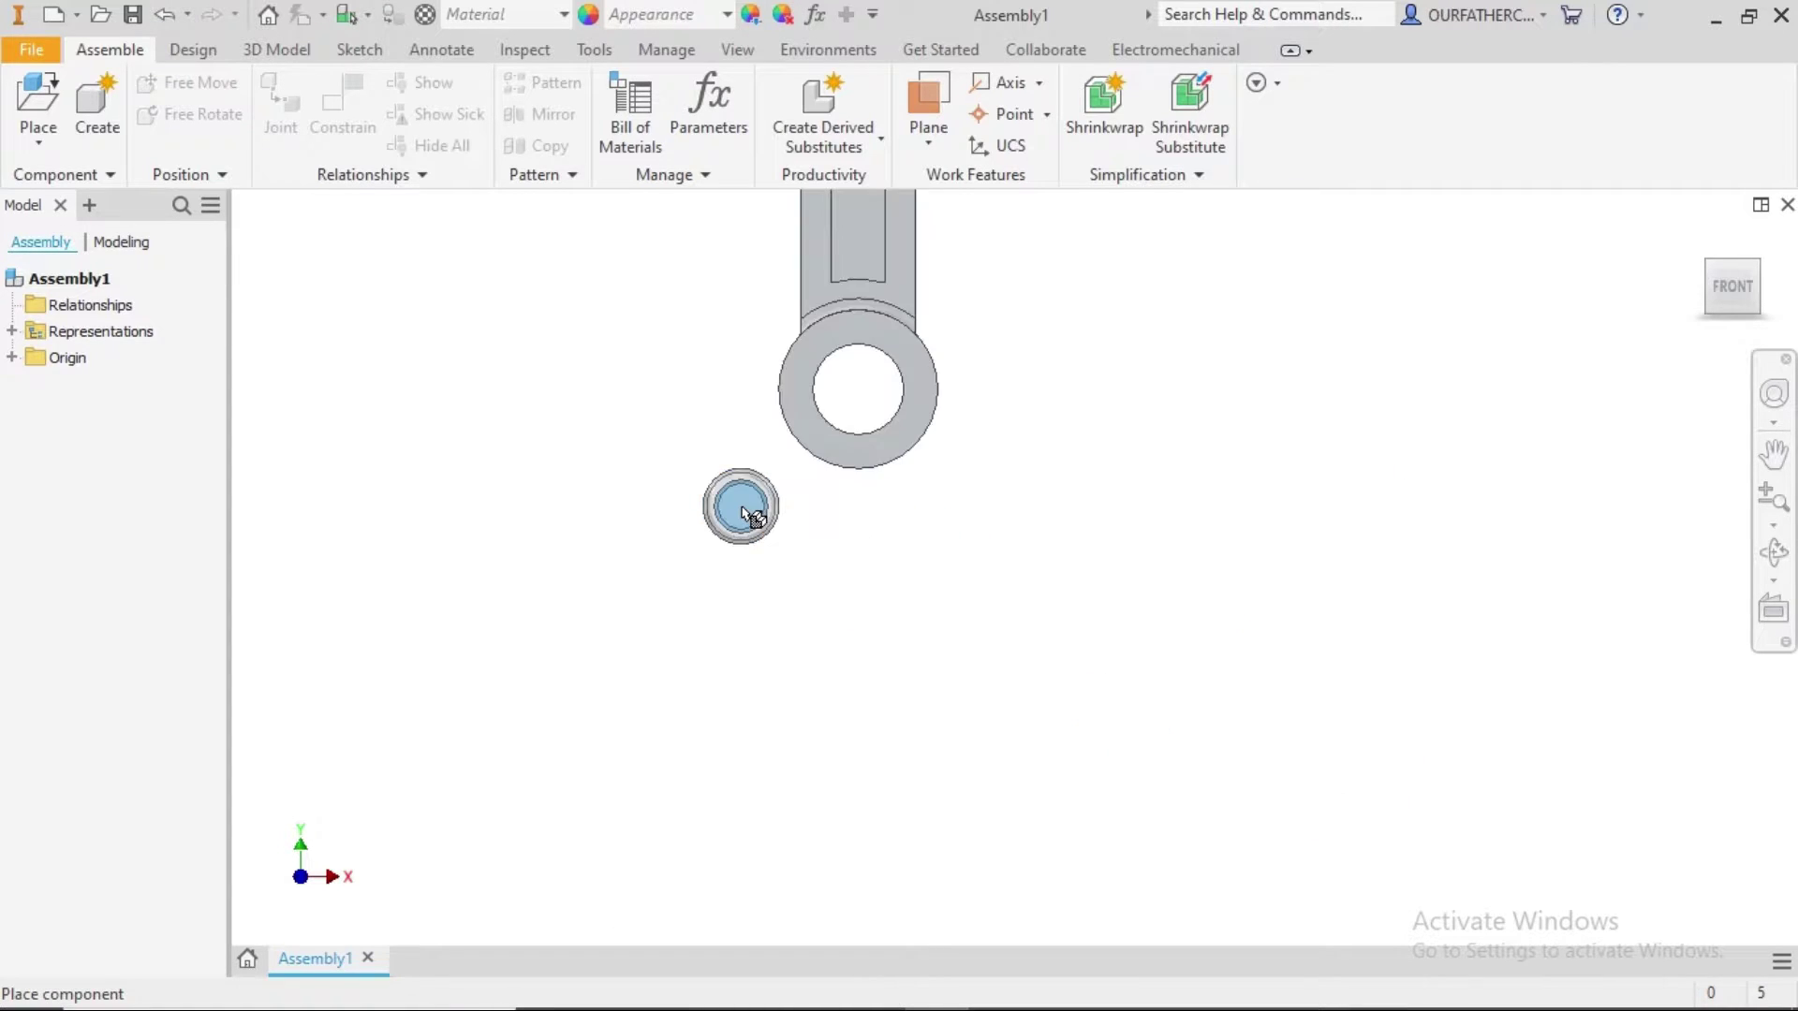
Place one instance each of the piston axis, connecting rod, piston ring and piston in the assembly.
click(776, 645)
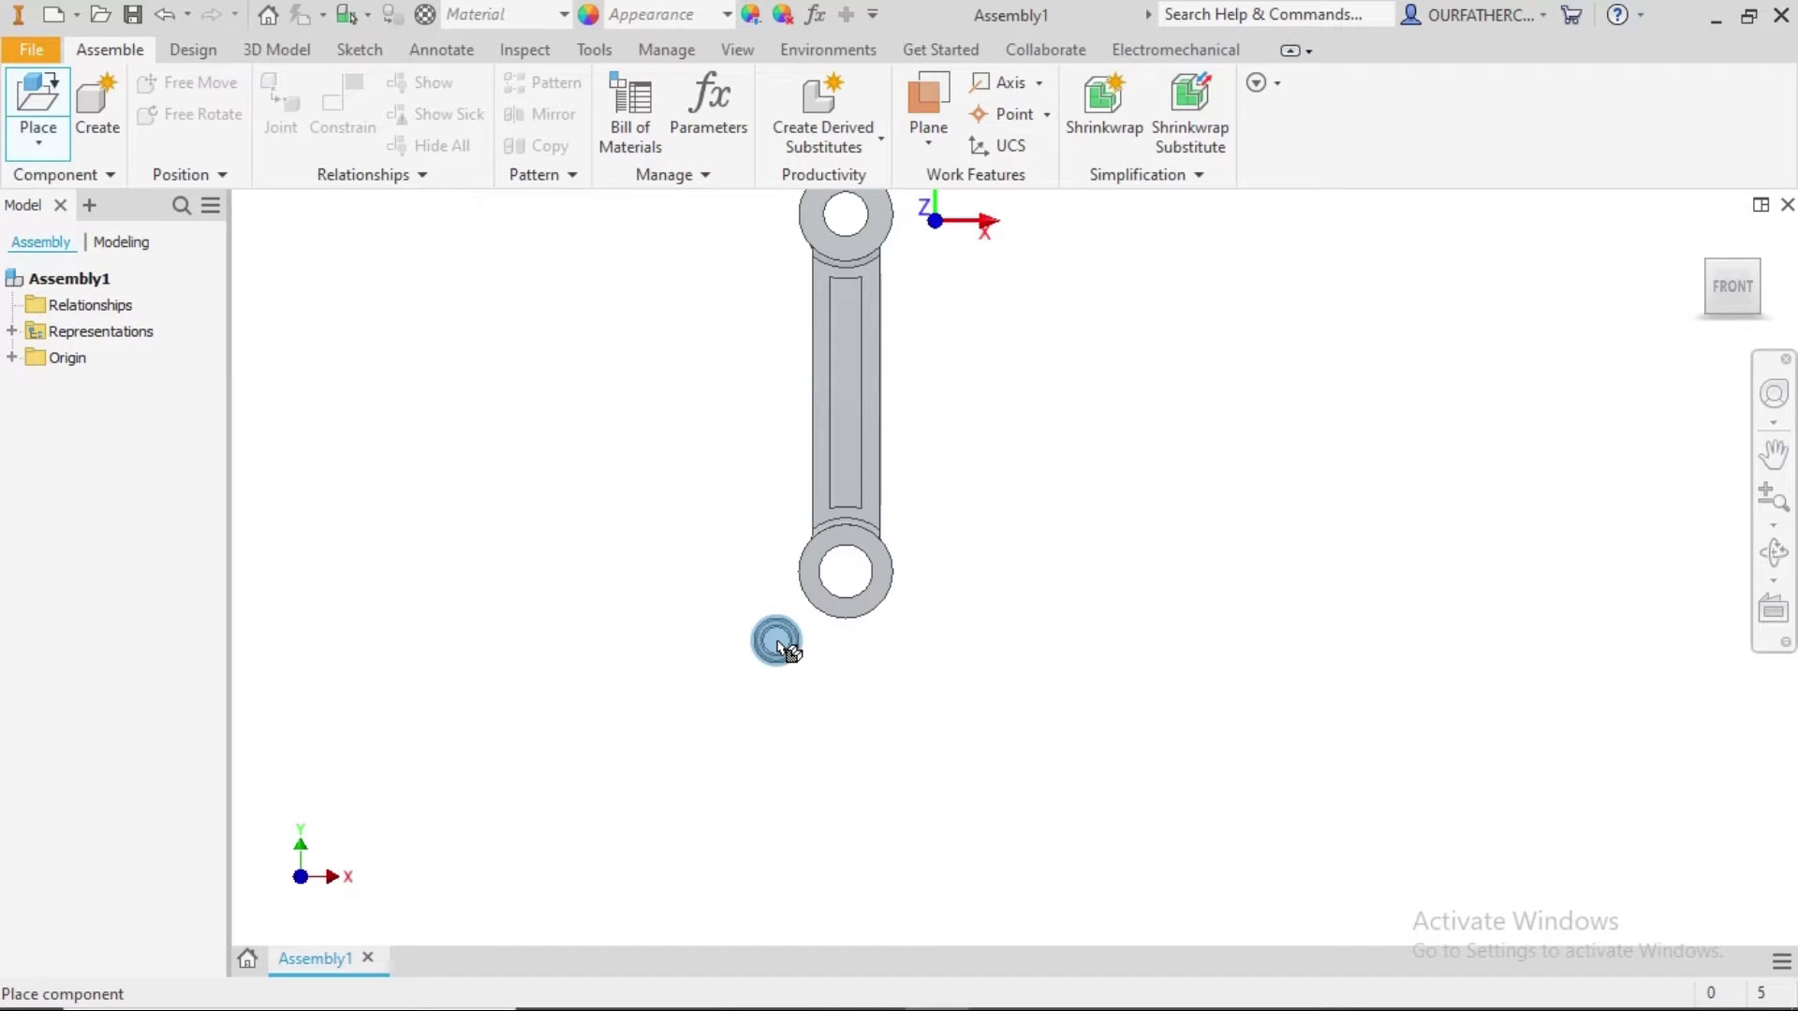
scroll(779, 645, down, 5)
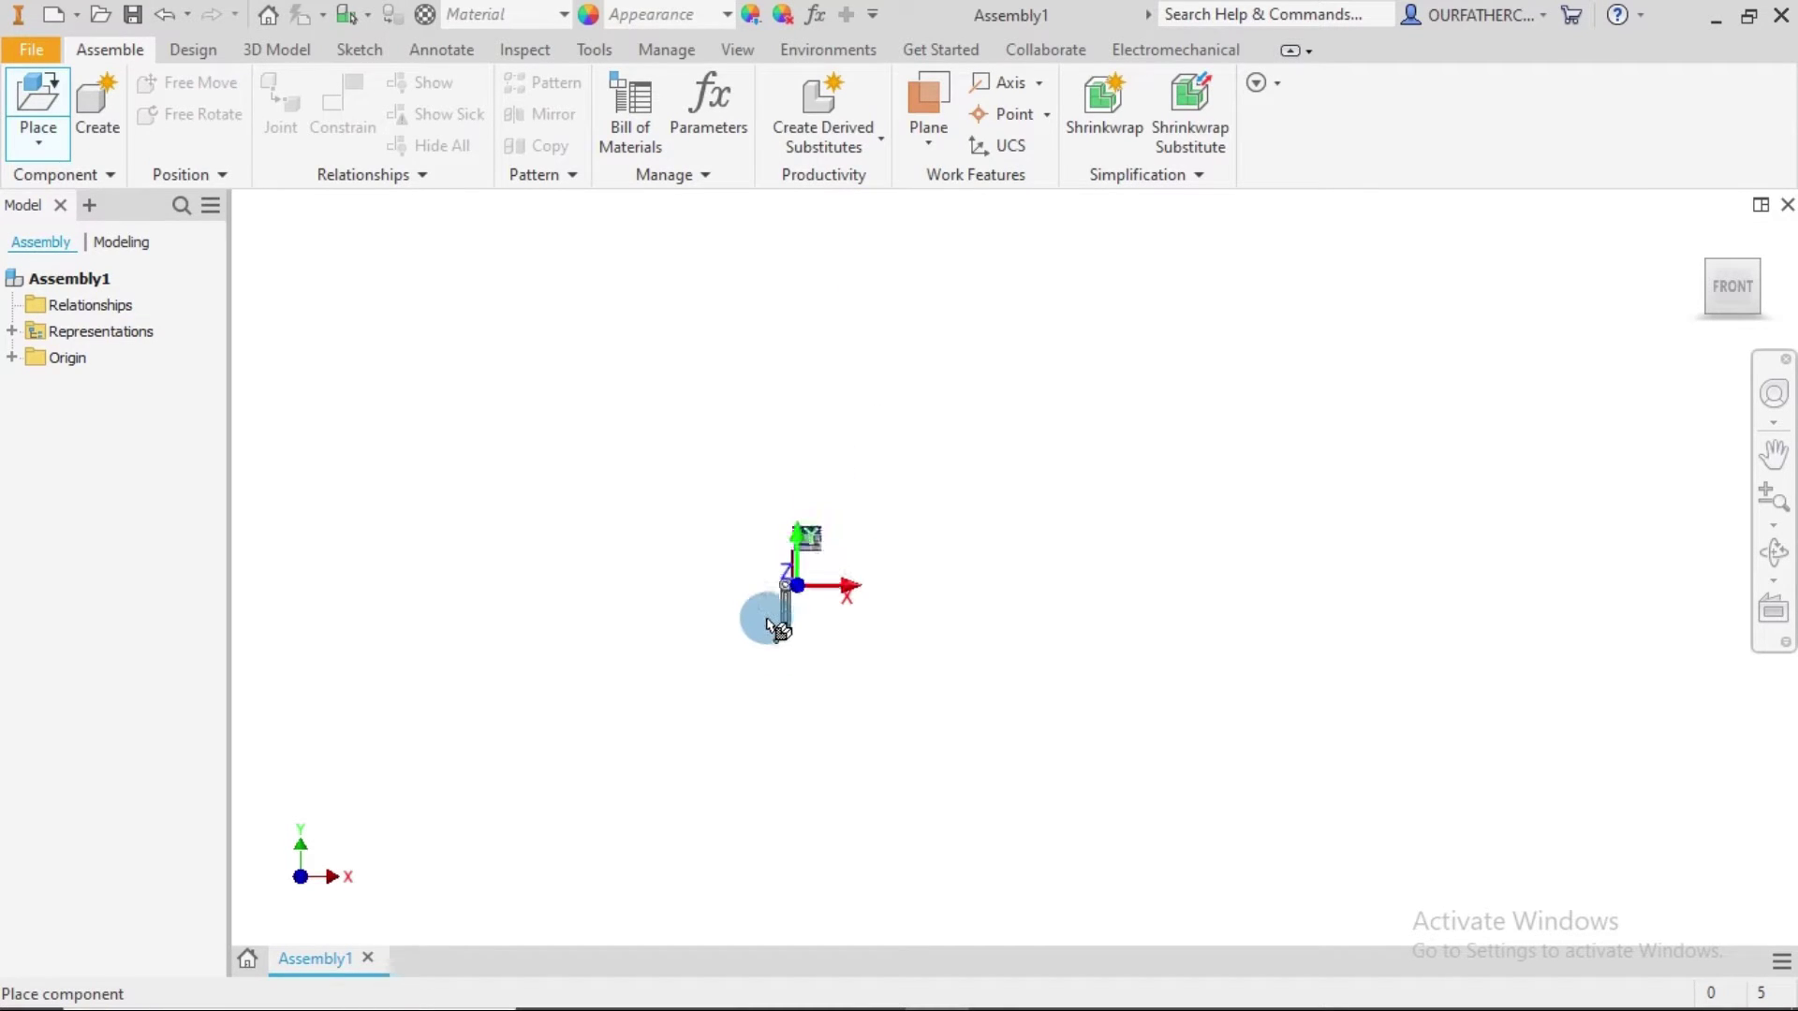
click(727, 619)
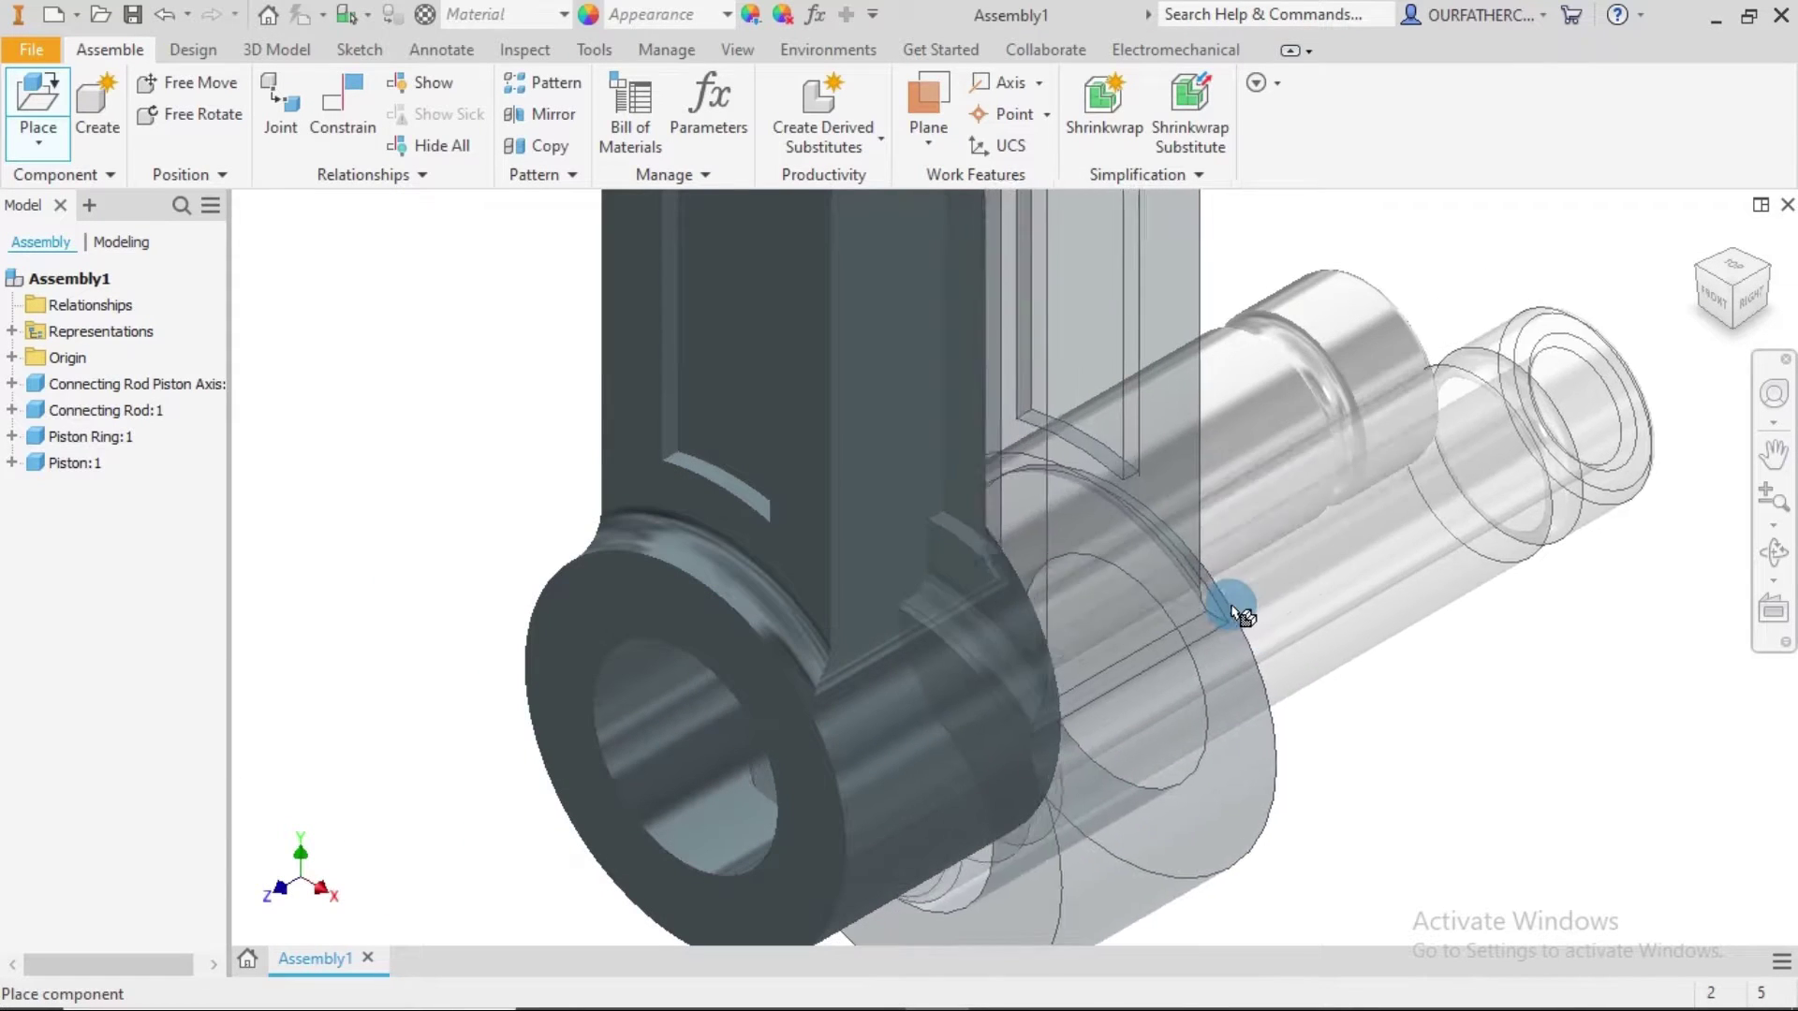
scroll(1330, 618, down, 6)
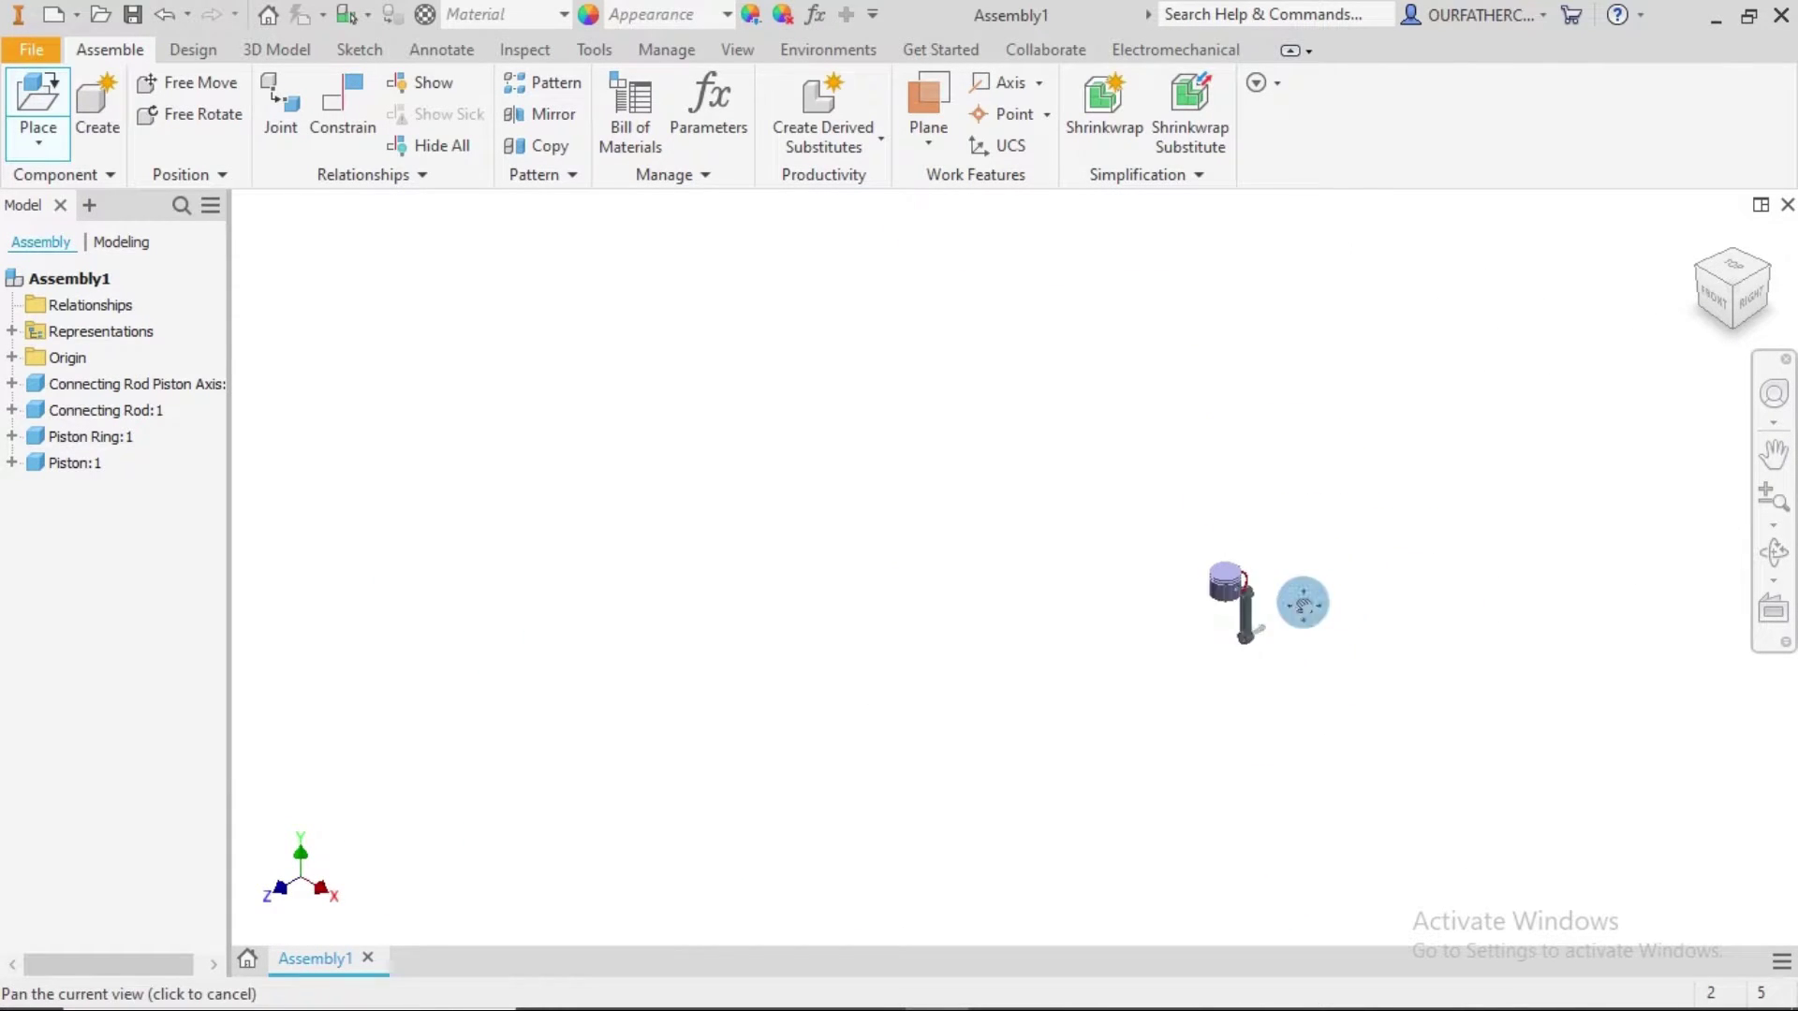
scroll(1302, 604, up, 6)
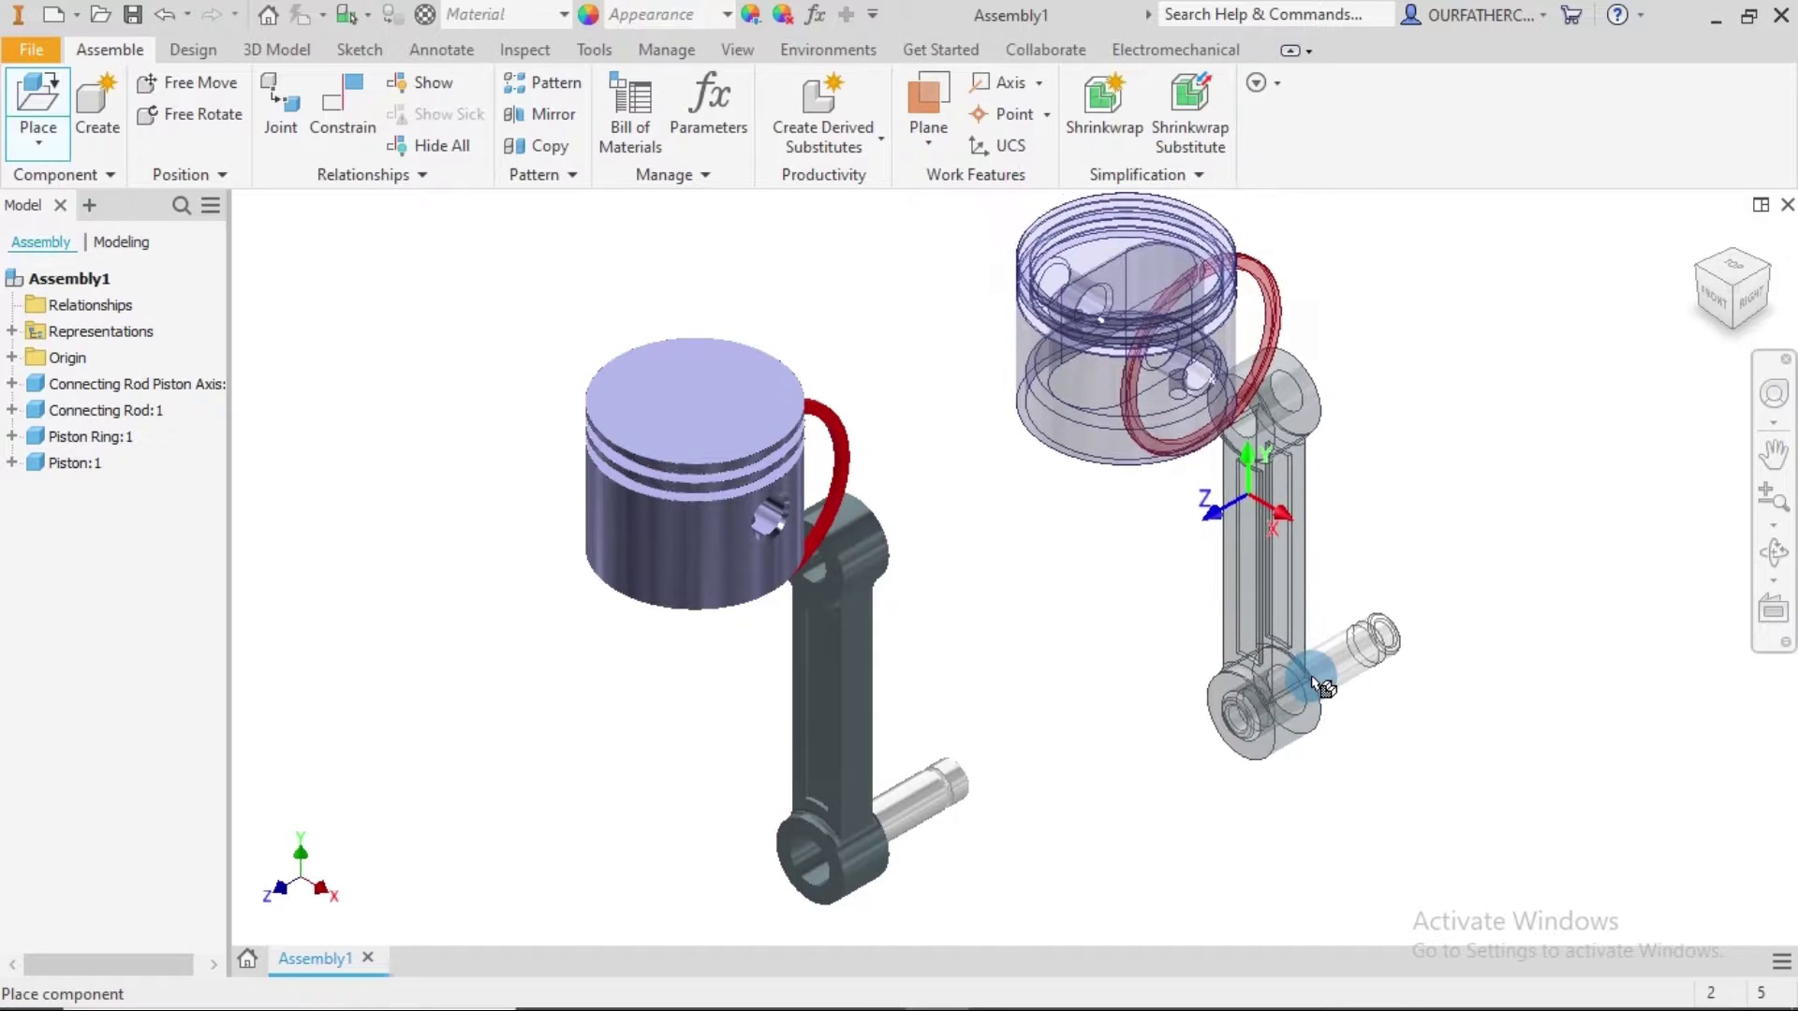
key(Escape)
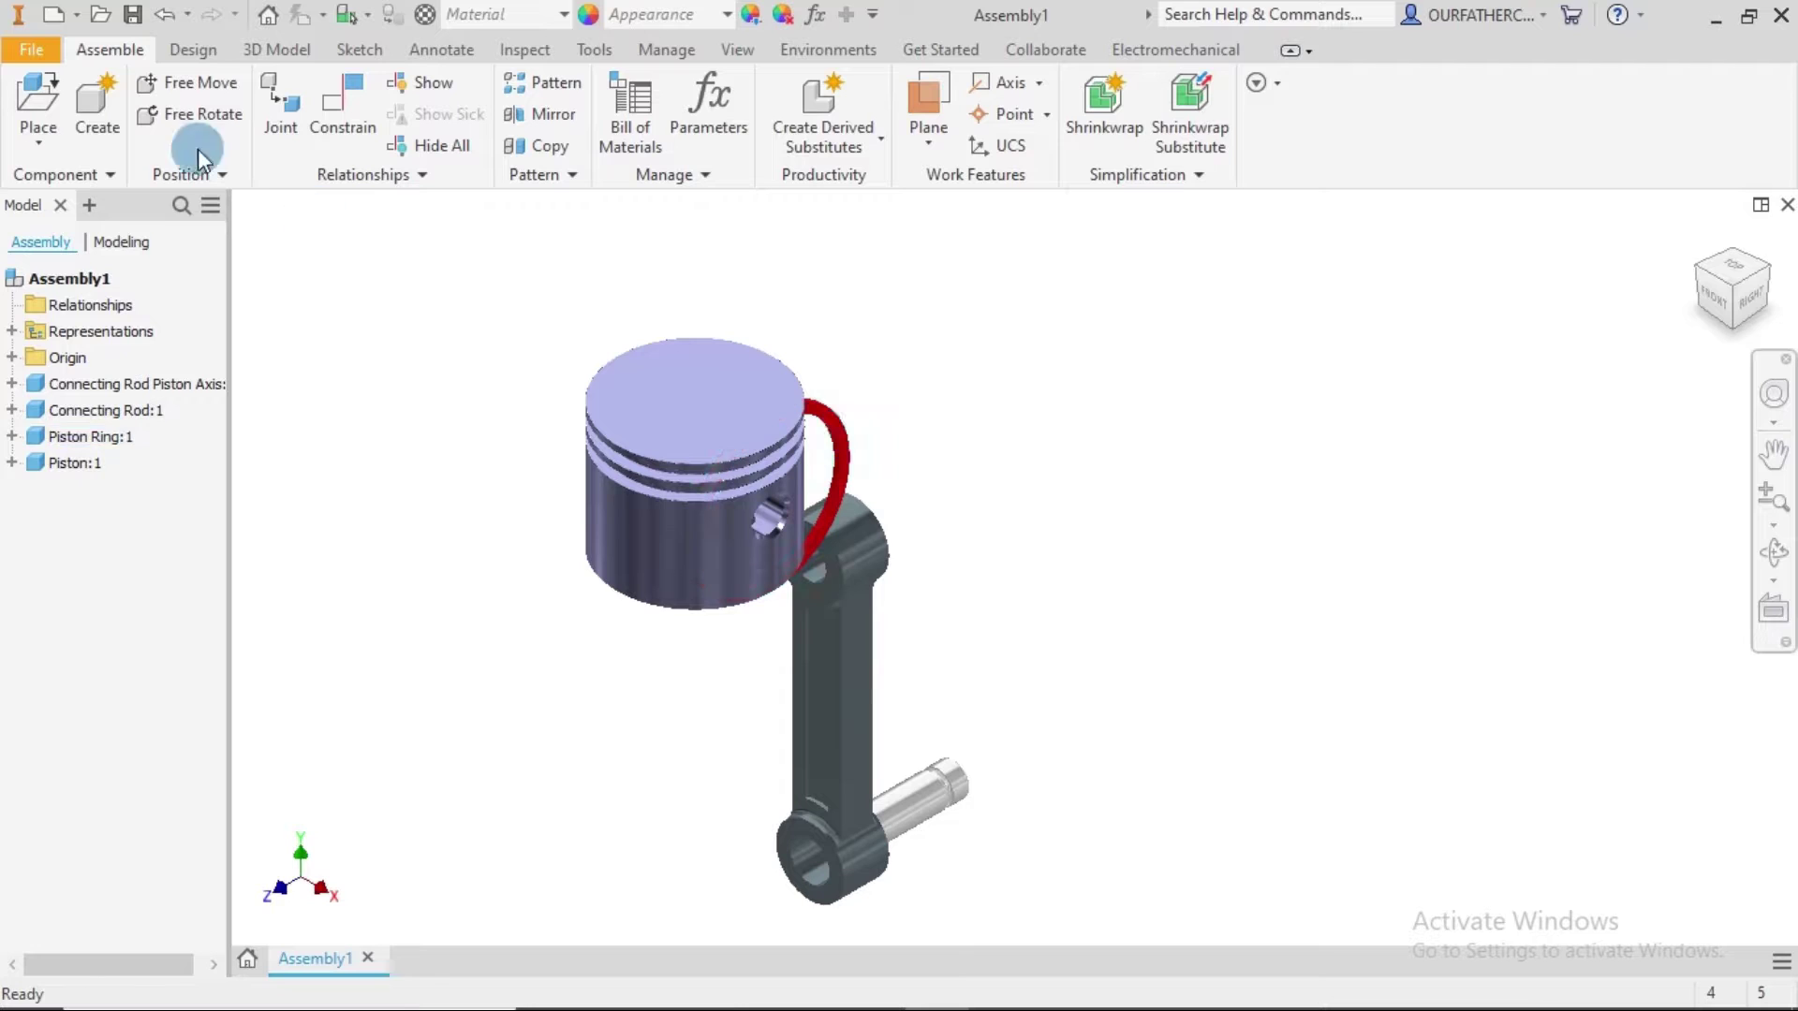
Place a second instance of Piston Ring.ipt in the empty space beside the piston.
click(36, 94)
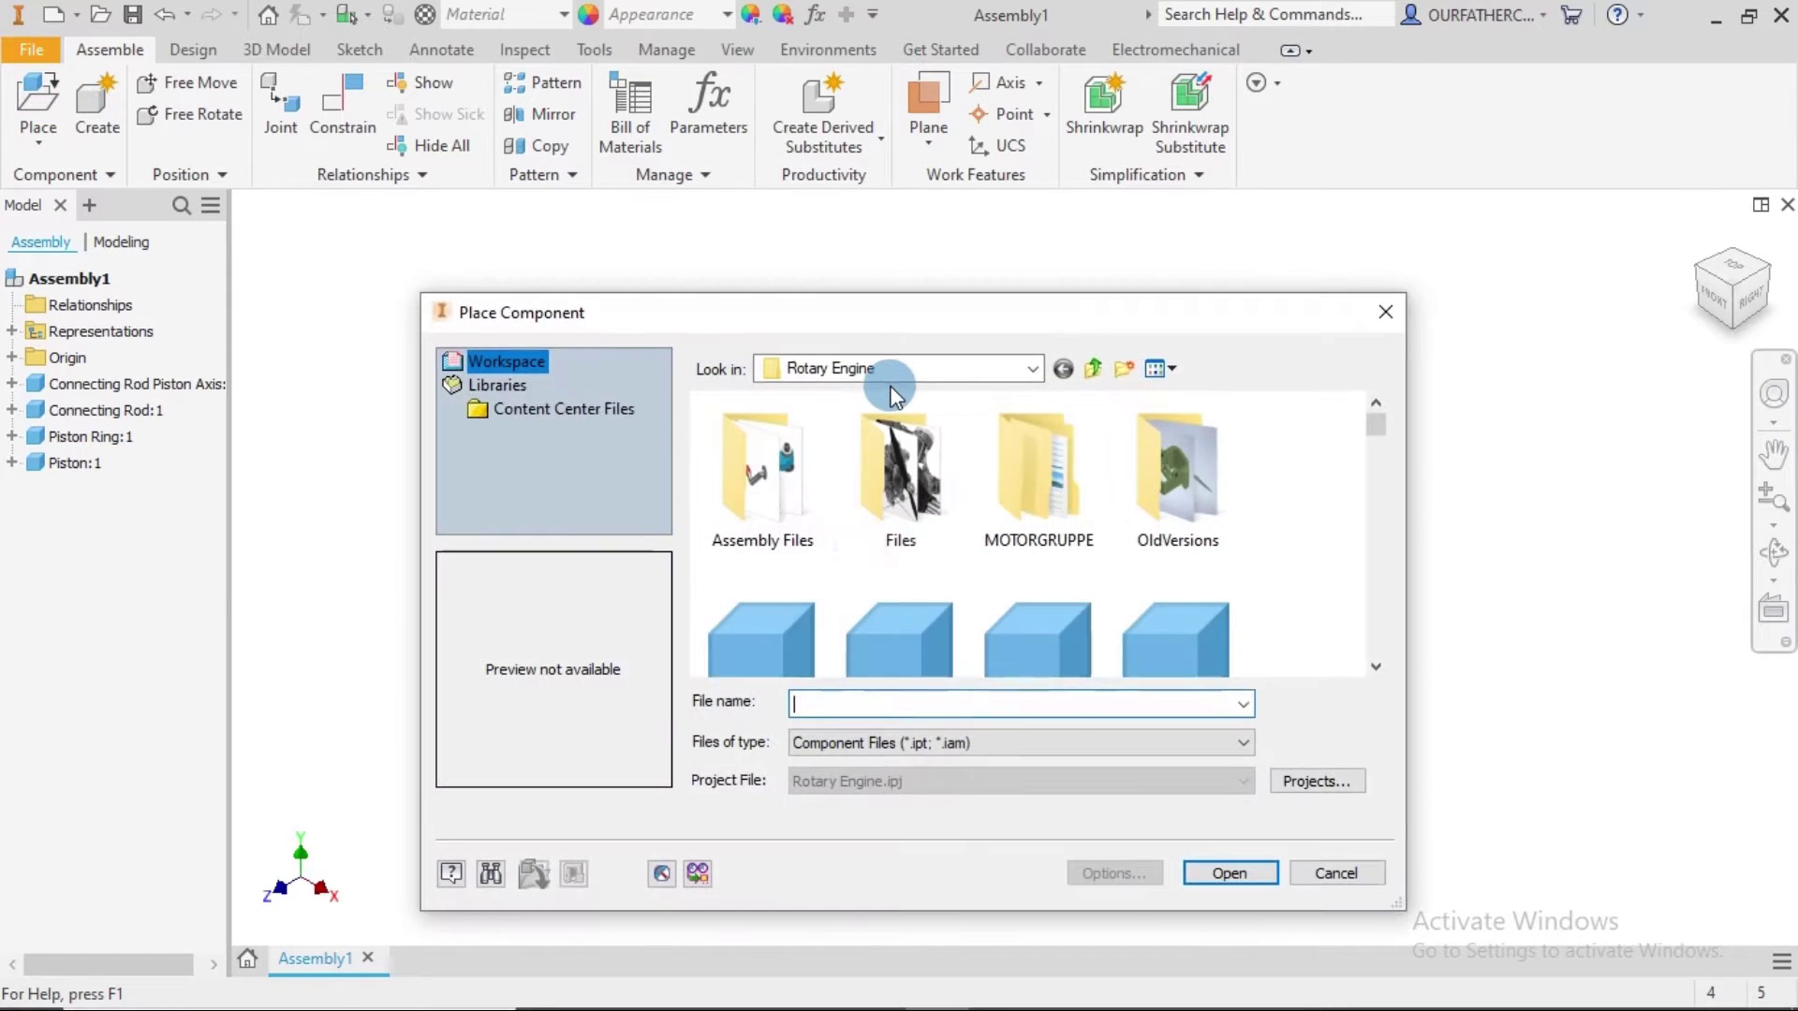
scroll(975, 486, down, 6)
scroll(989, 517, down, 5)
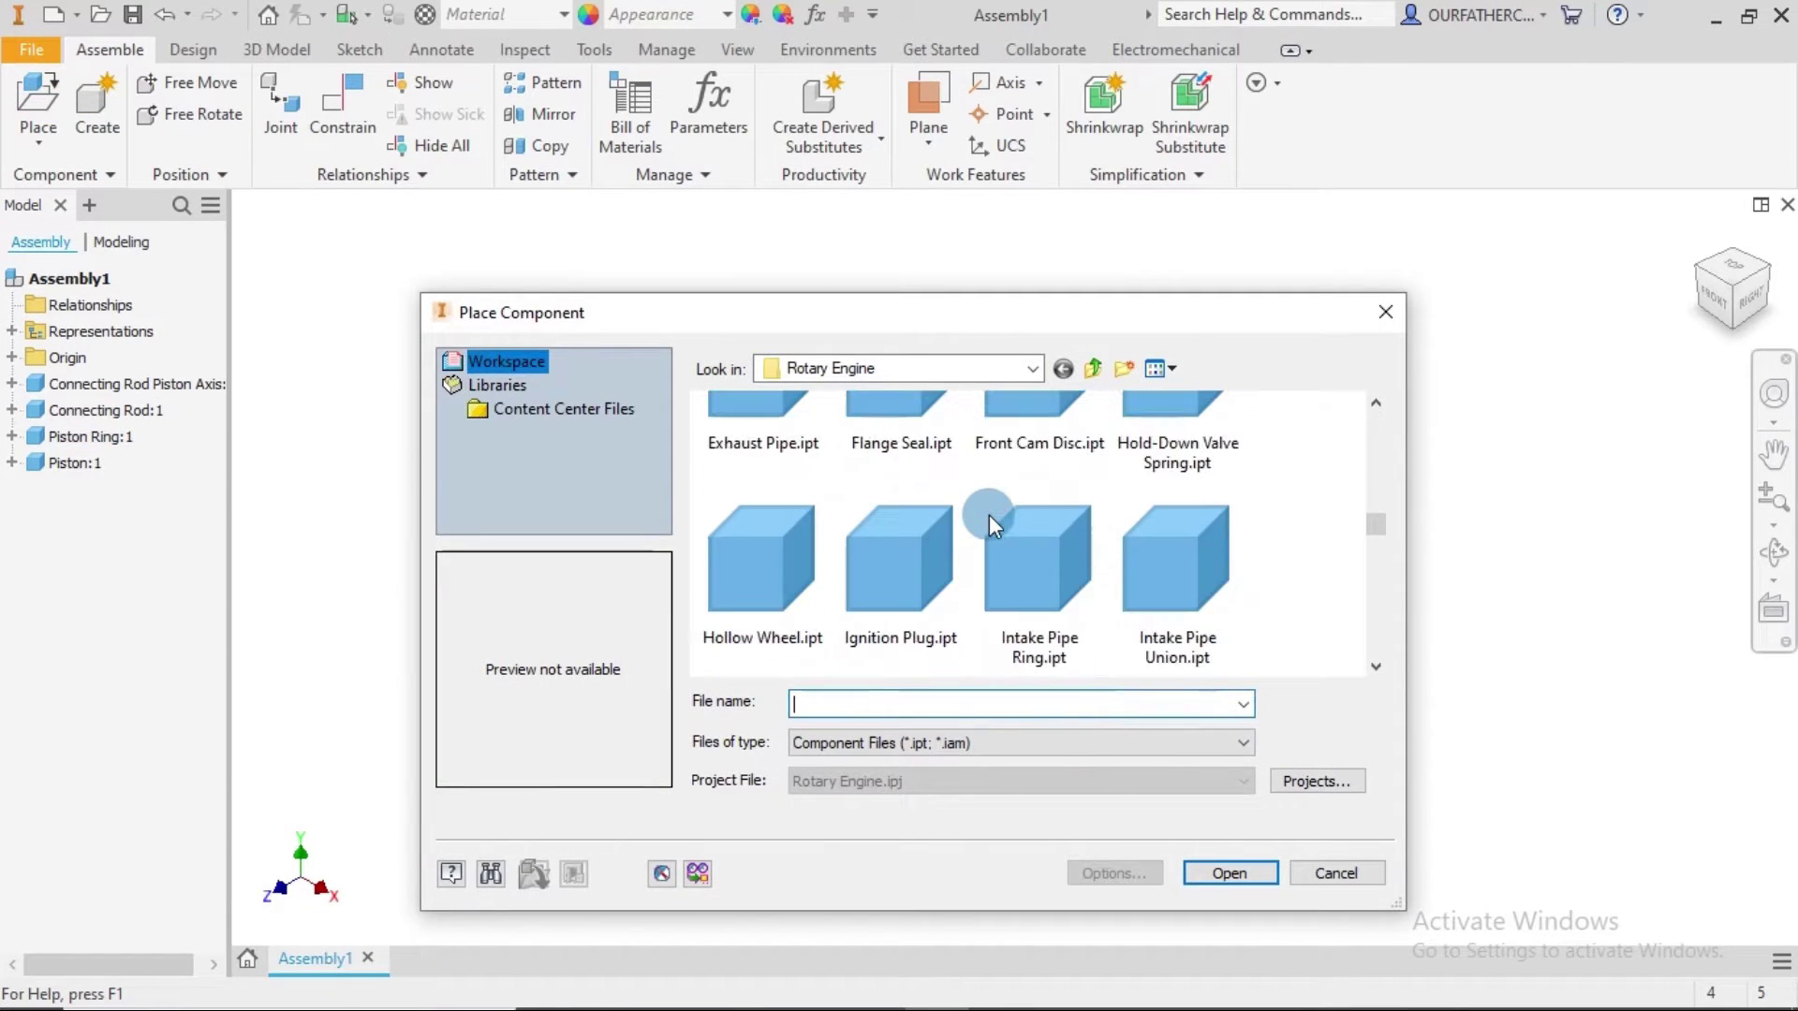
scroll(989, 516, down, 3)
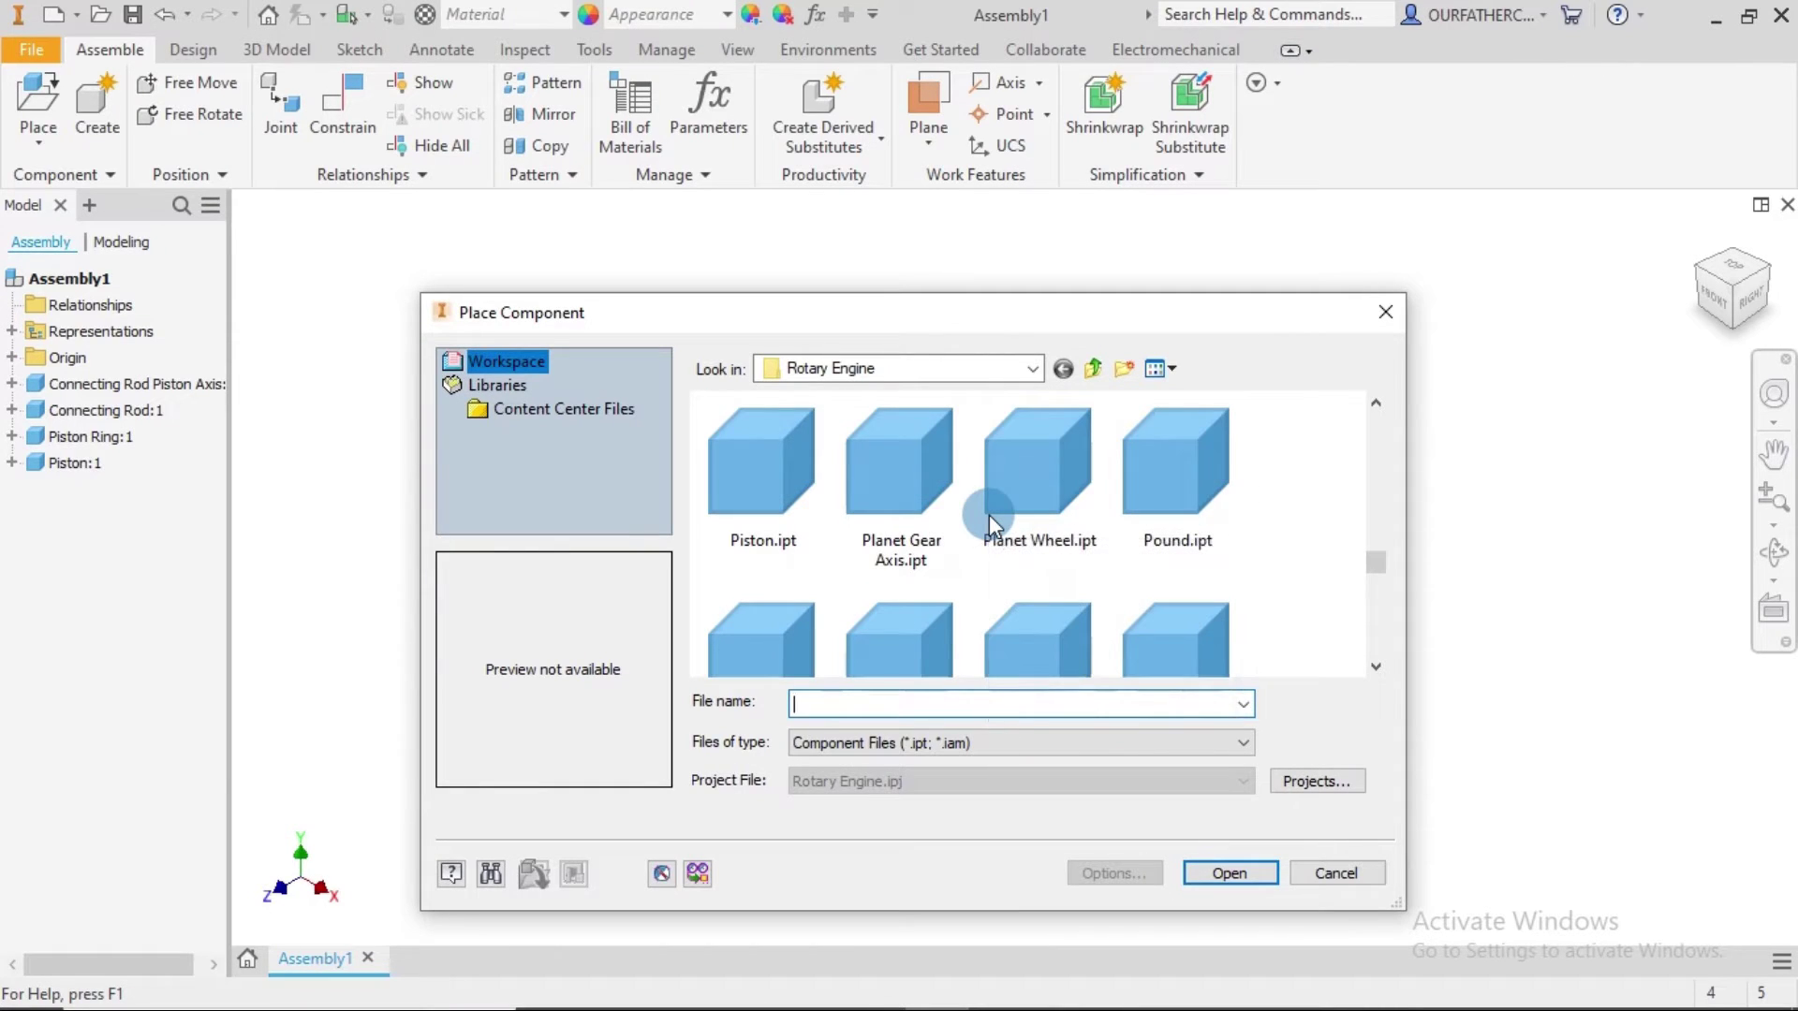
click(1131, 524)
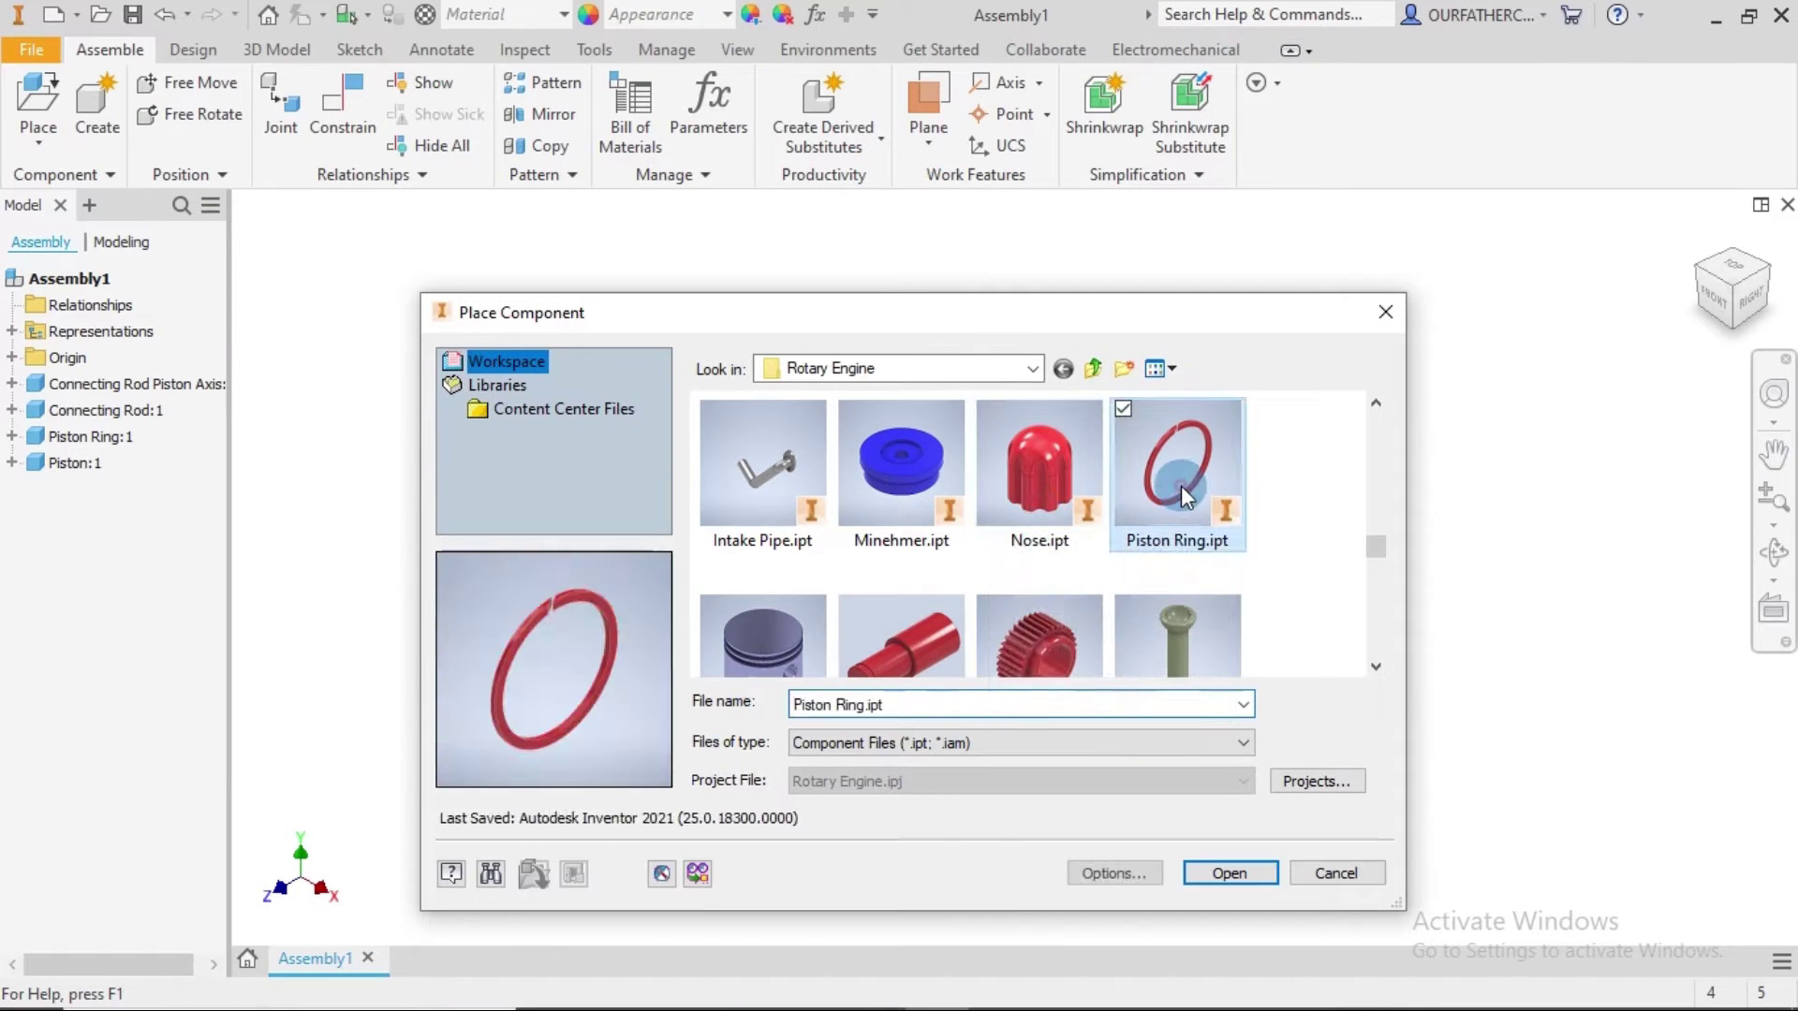
click(1230, 873)
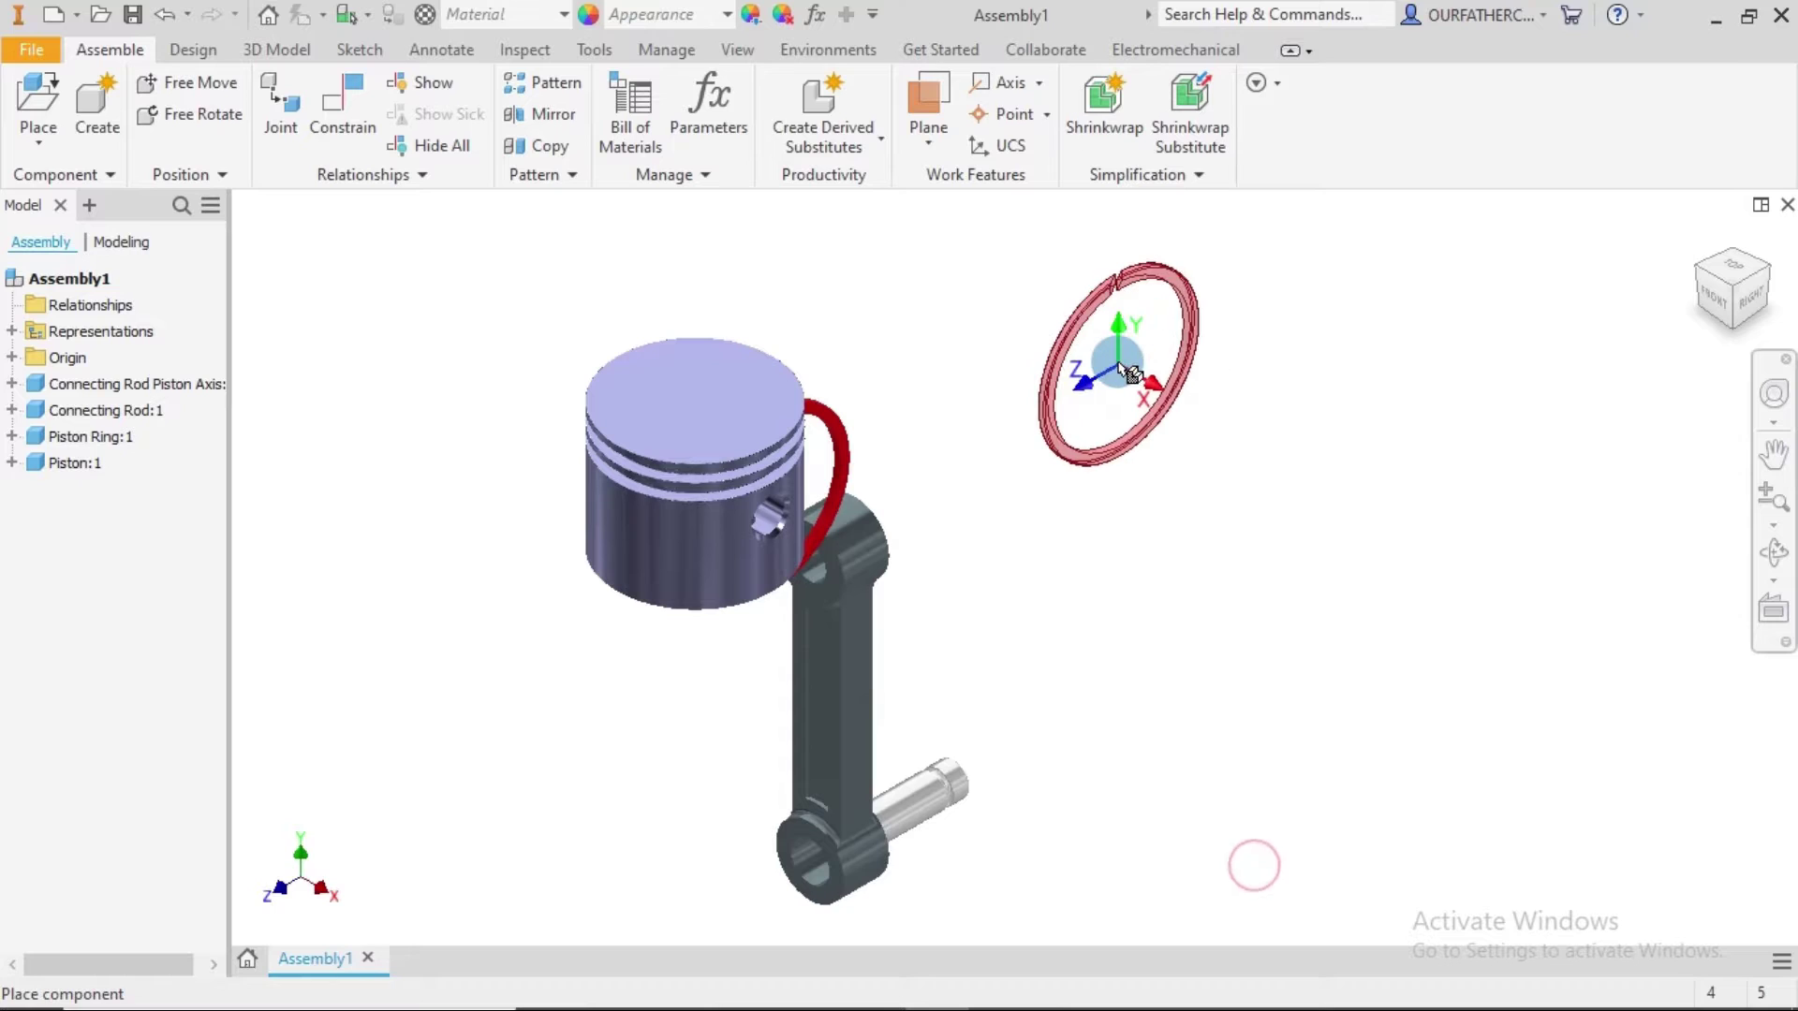
click(1119, 361)
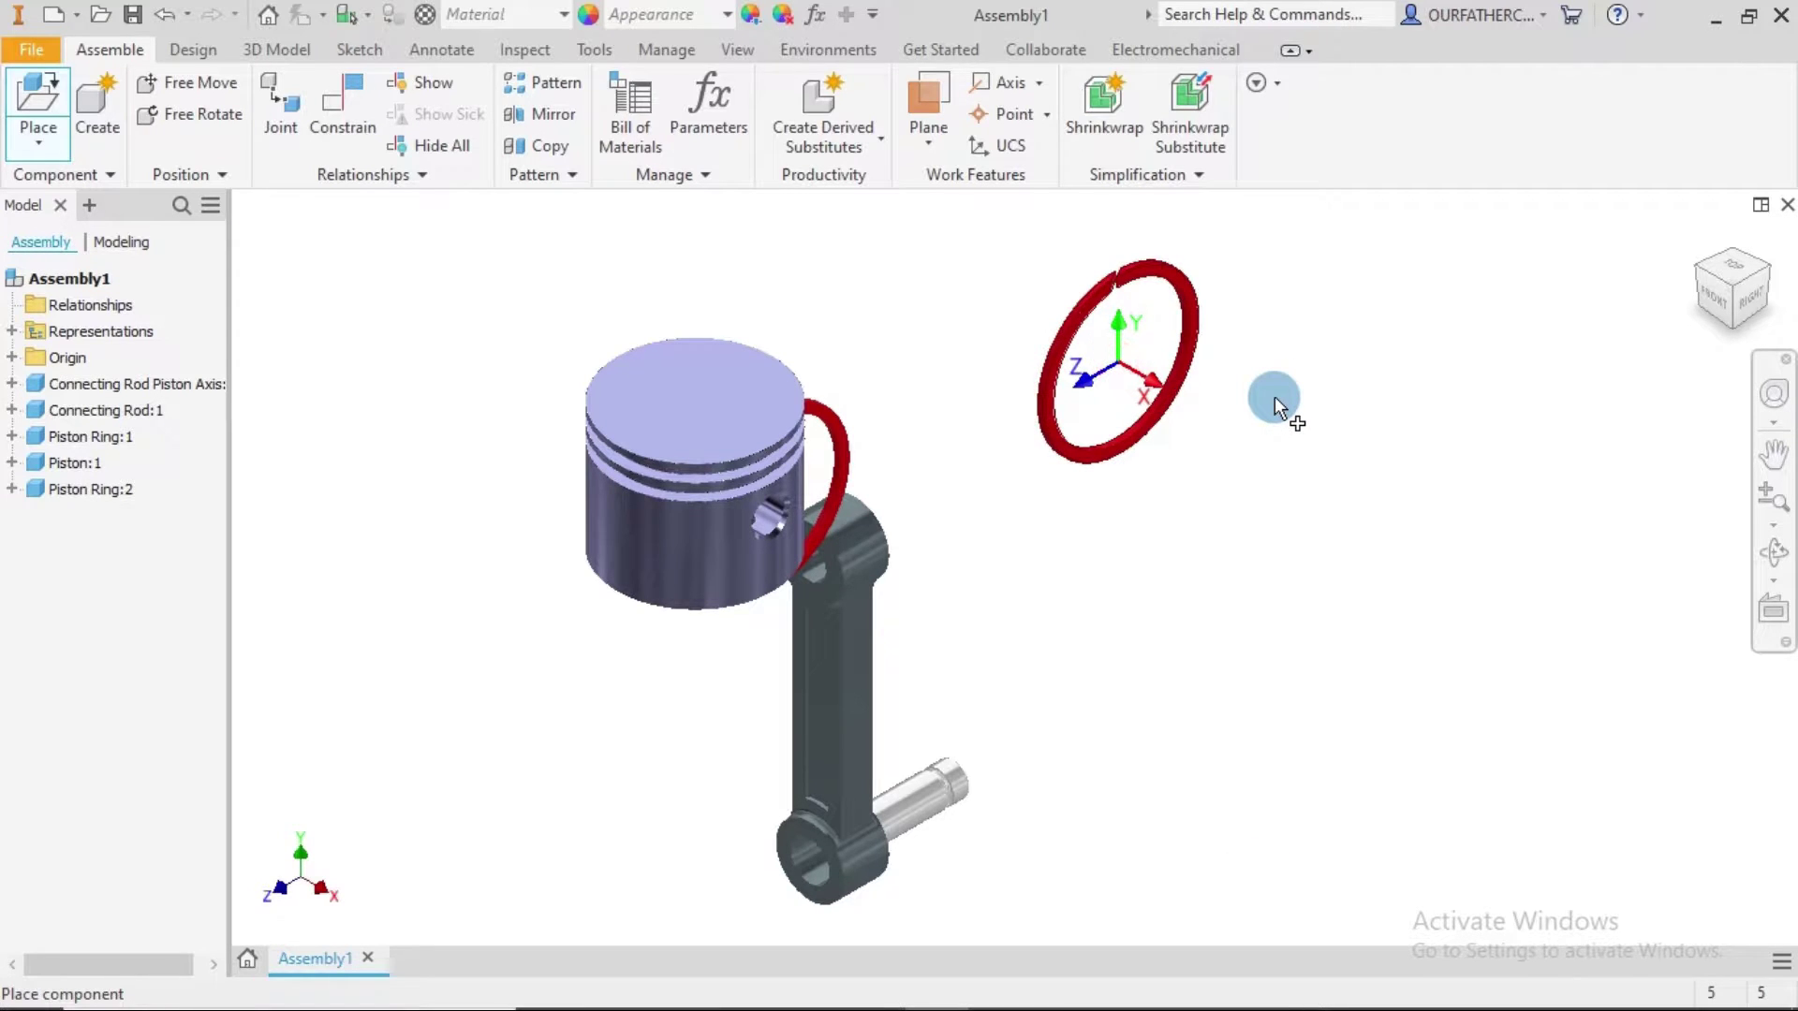
key(Escape)
Ground the connecting rod so it is fixed in the assembly.
scroll(1196, 539, up, 3)
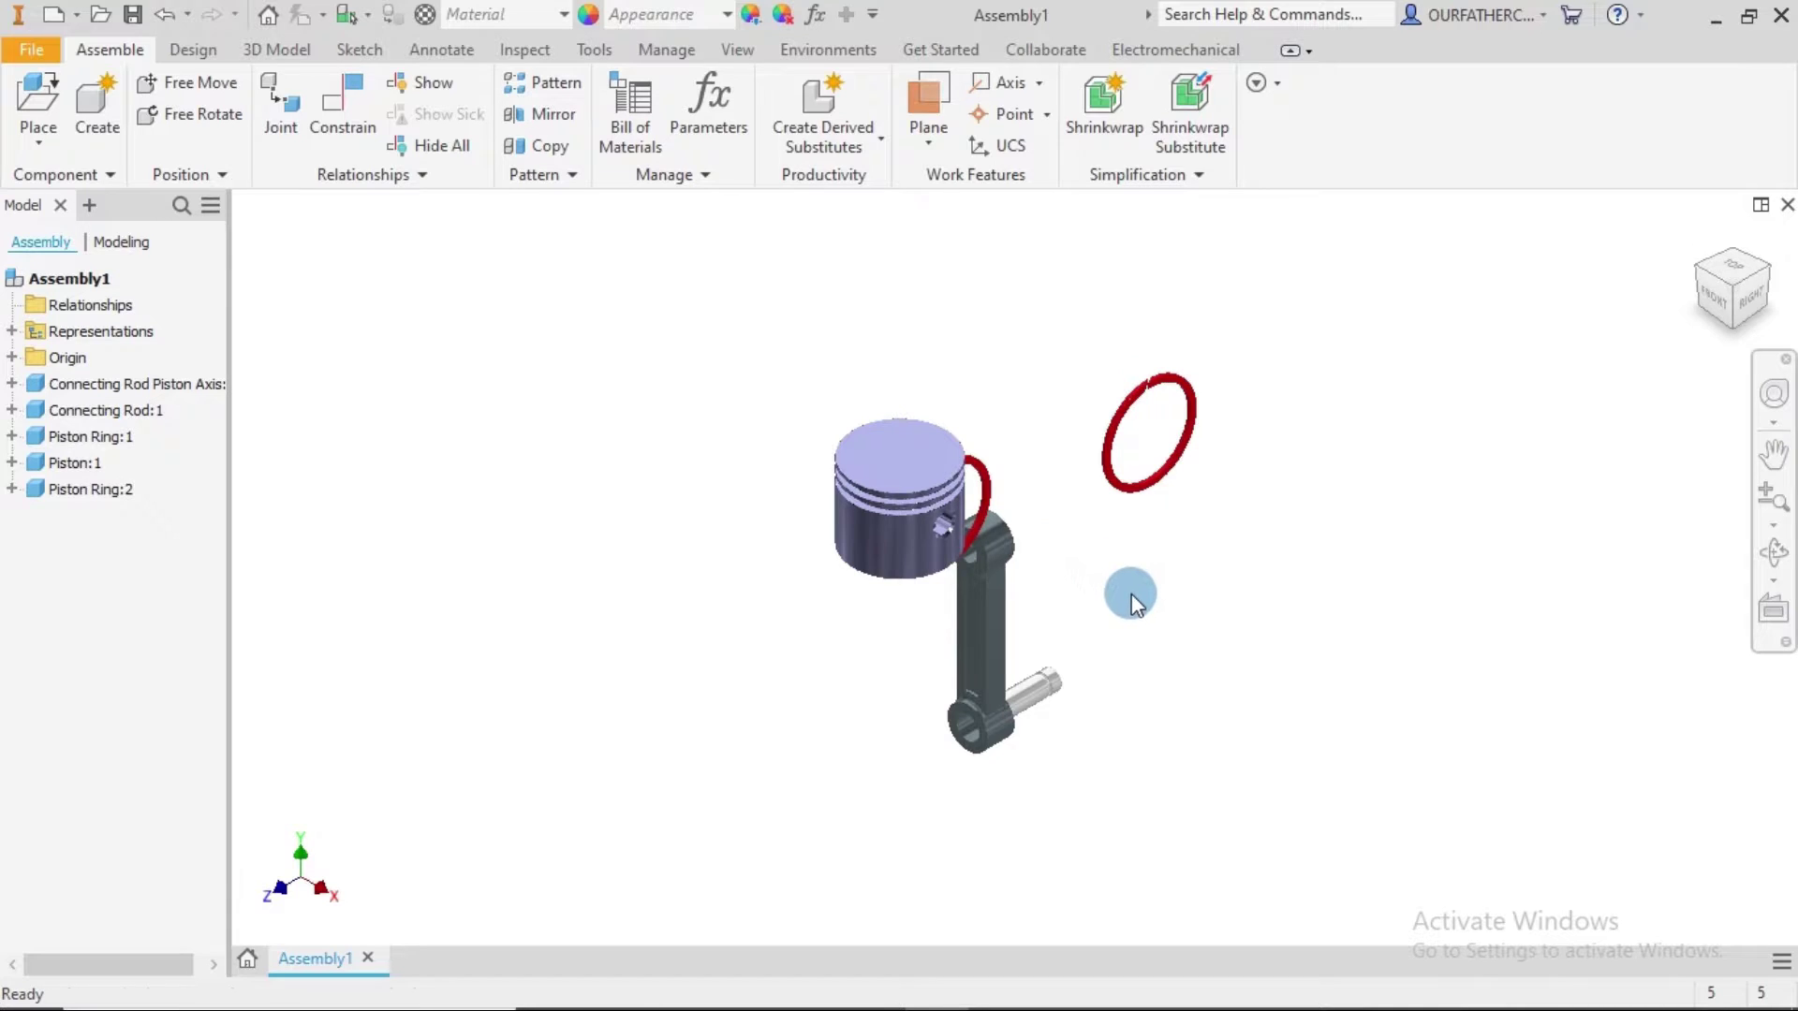
shift+middle_drag(1136, 604, 1105, 574)
mouse_move(1008, 690)
shift+middle_down()
mouse_move(1058, 682)
mouse_move(1003, 690)
shift+middle_up()
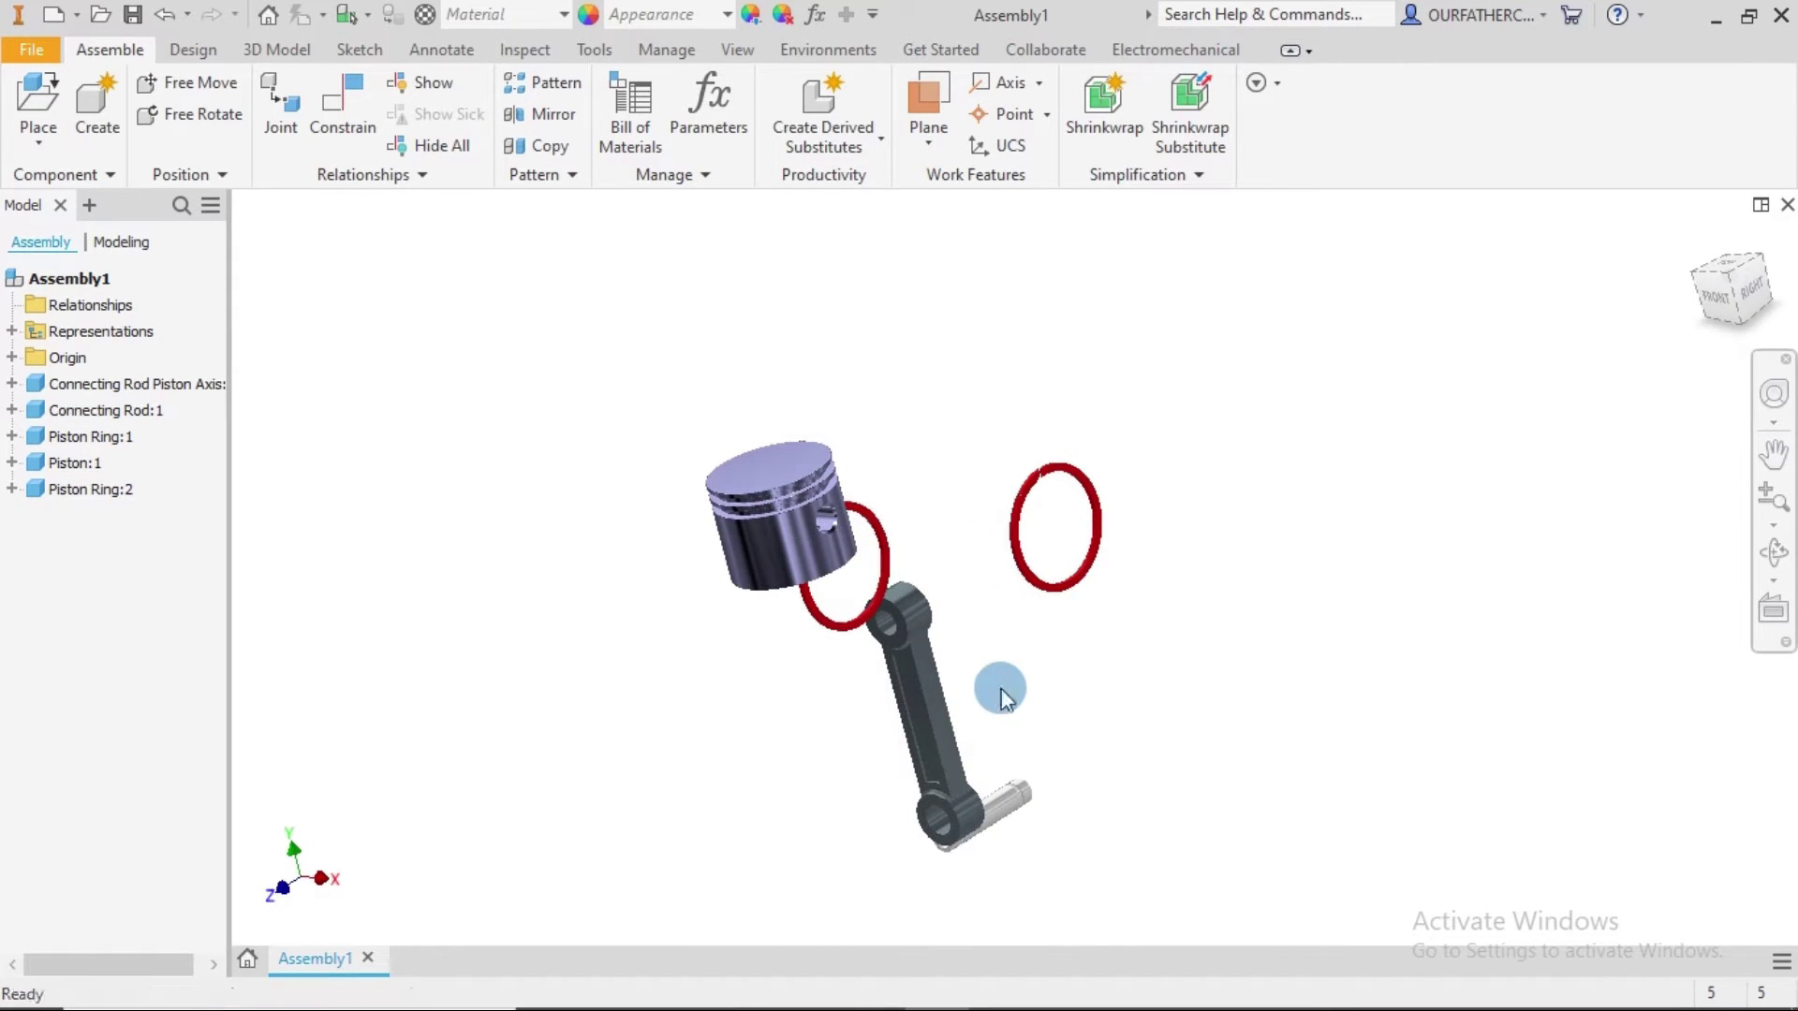
click(925, 676)
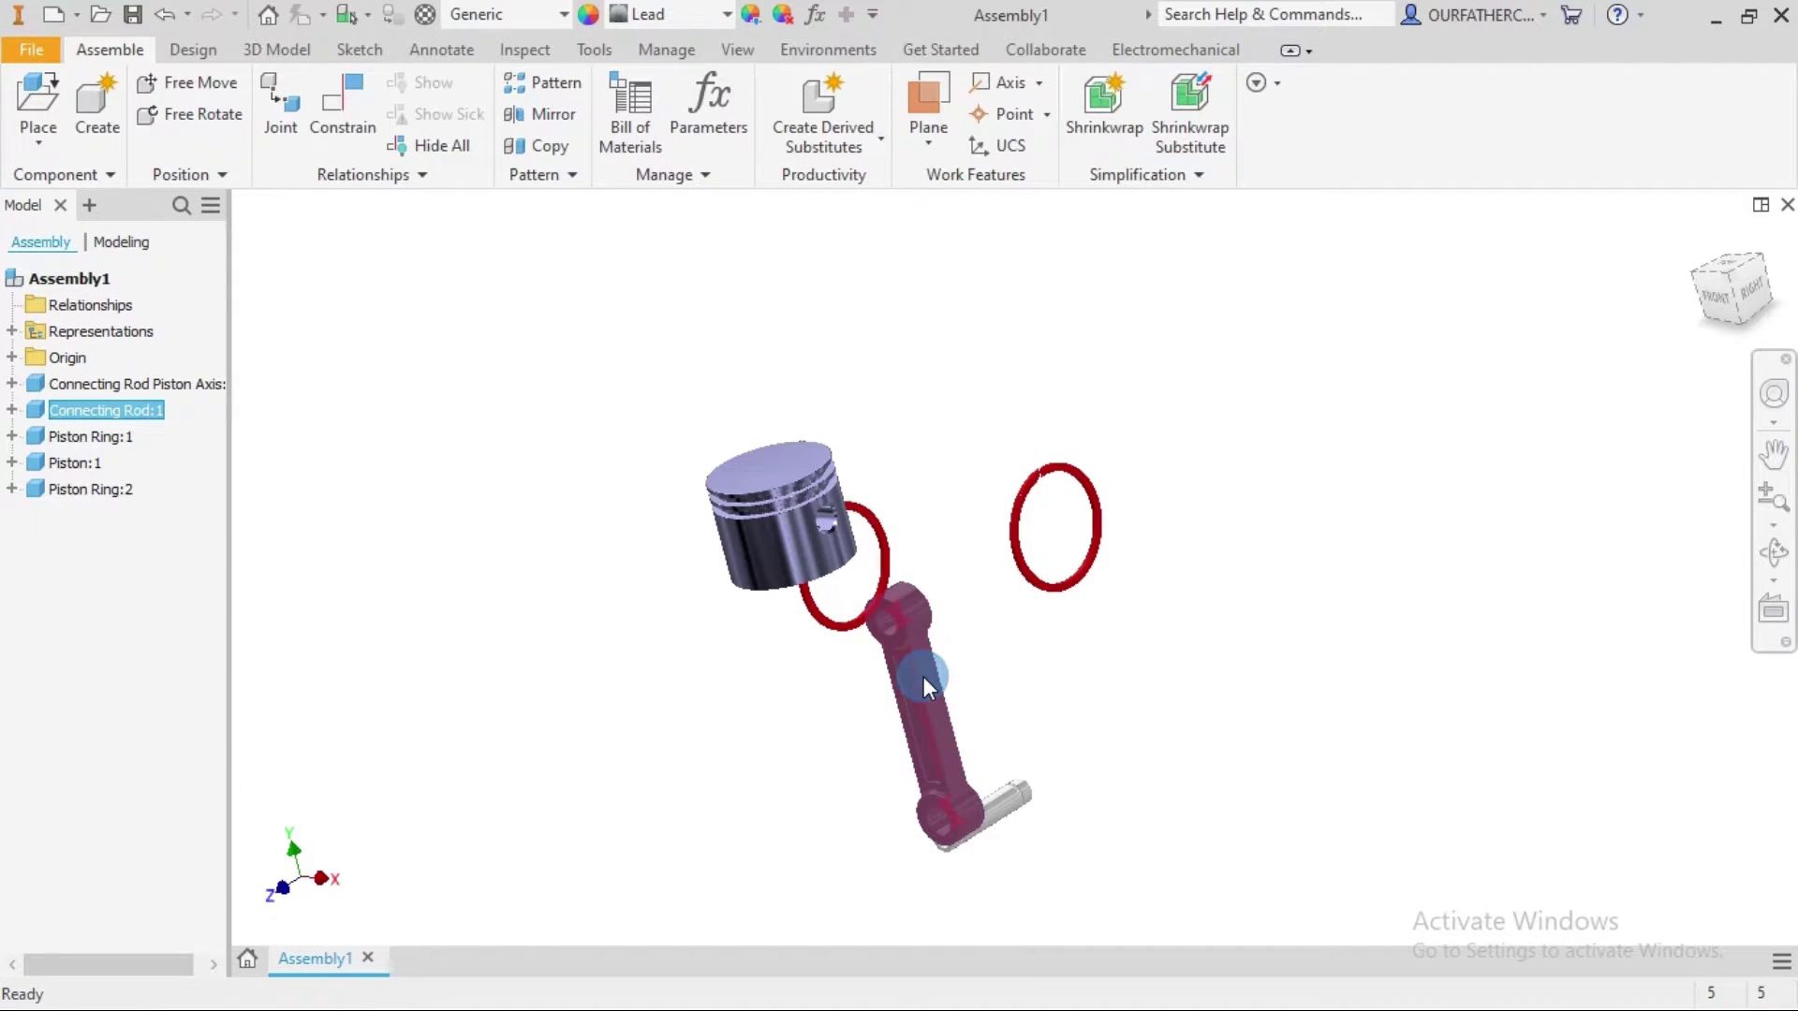
right_click(923, 676)
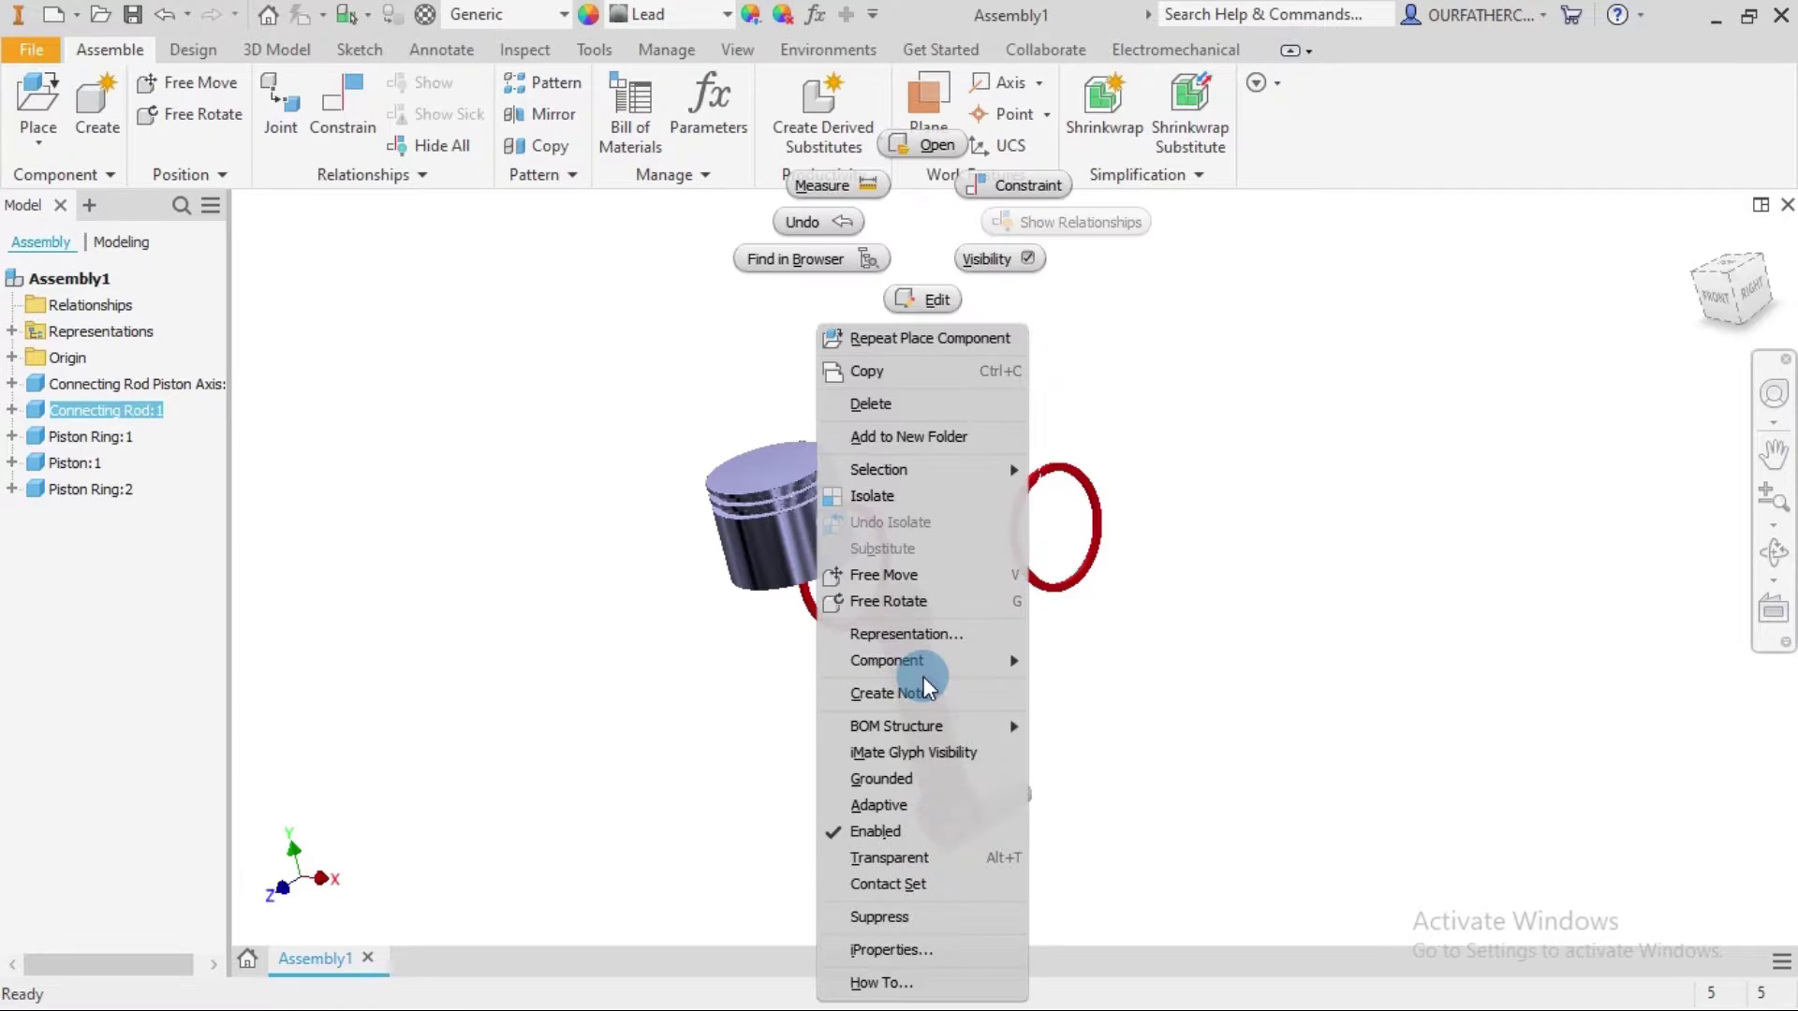
click(882, 780)
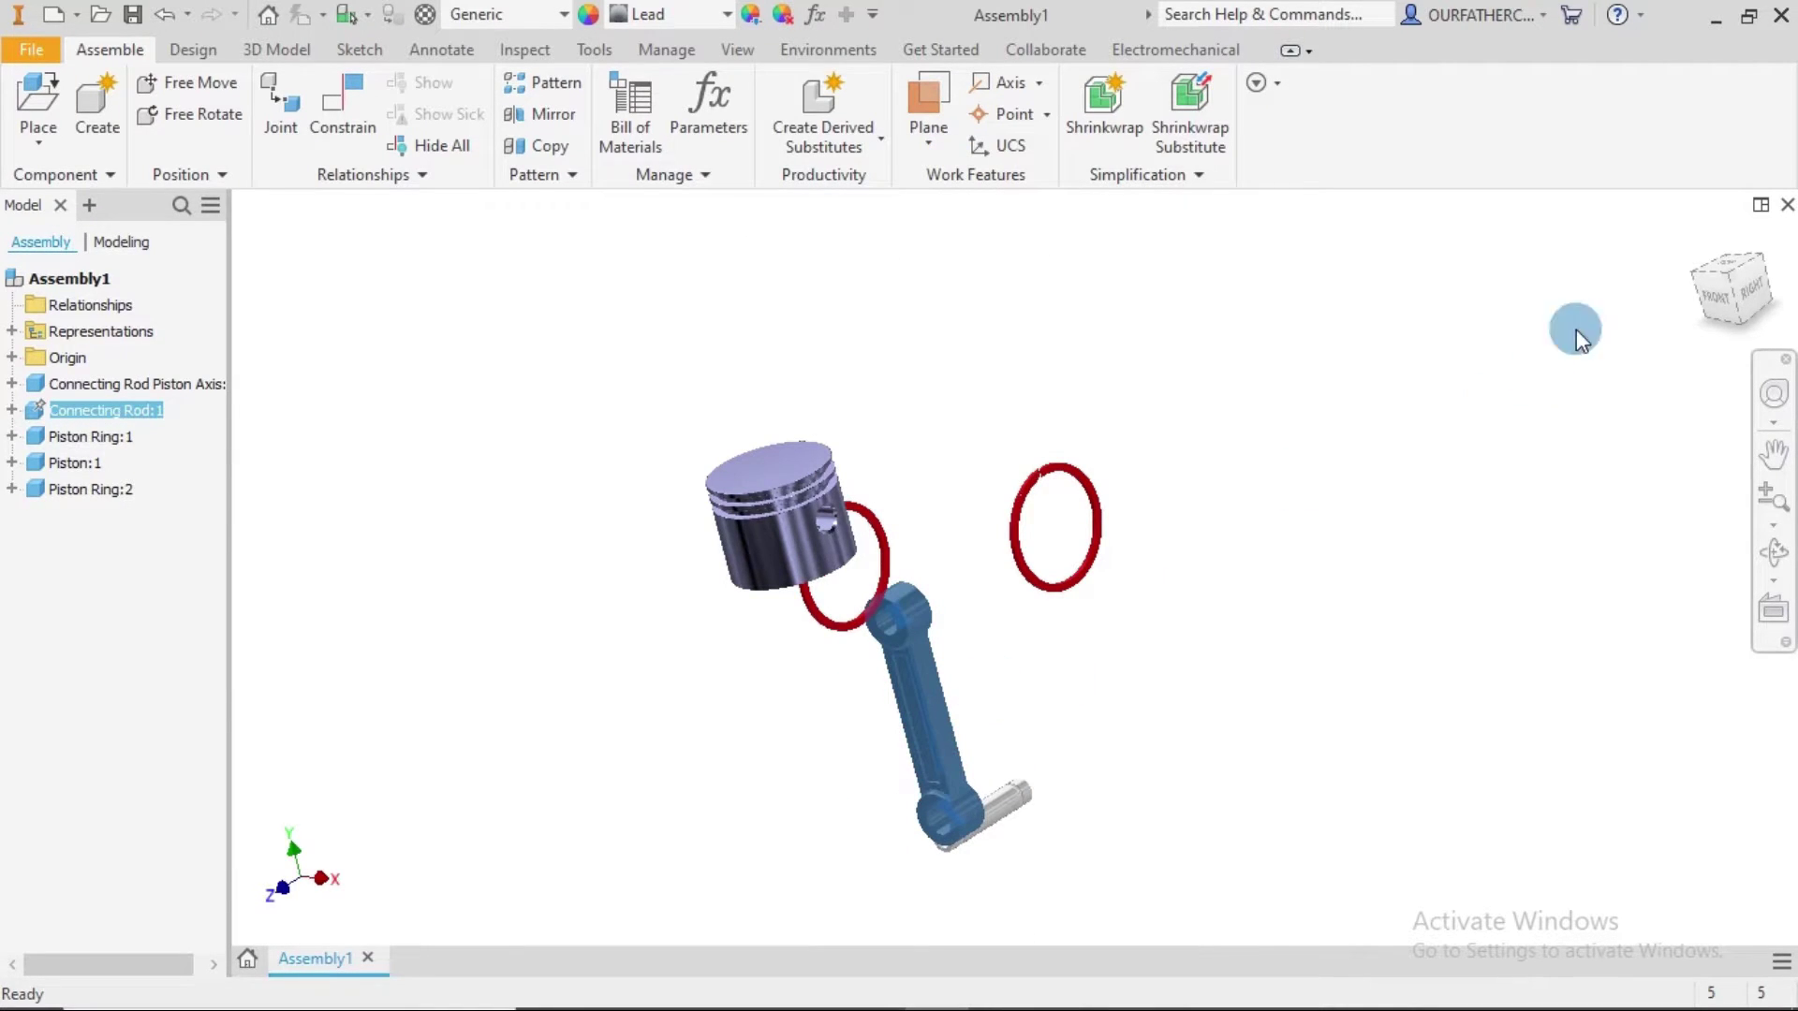
shift+middle_drag(1698, 240, 1049, 599)
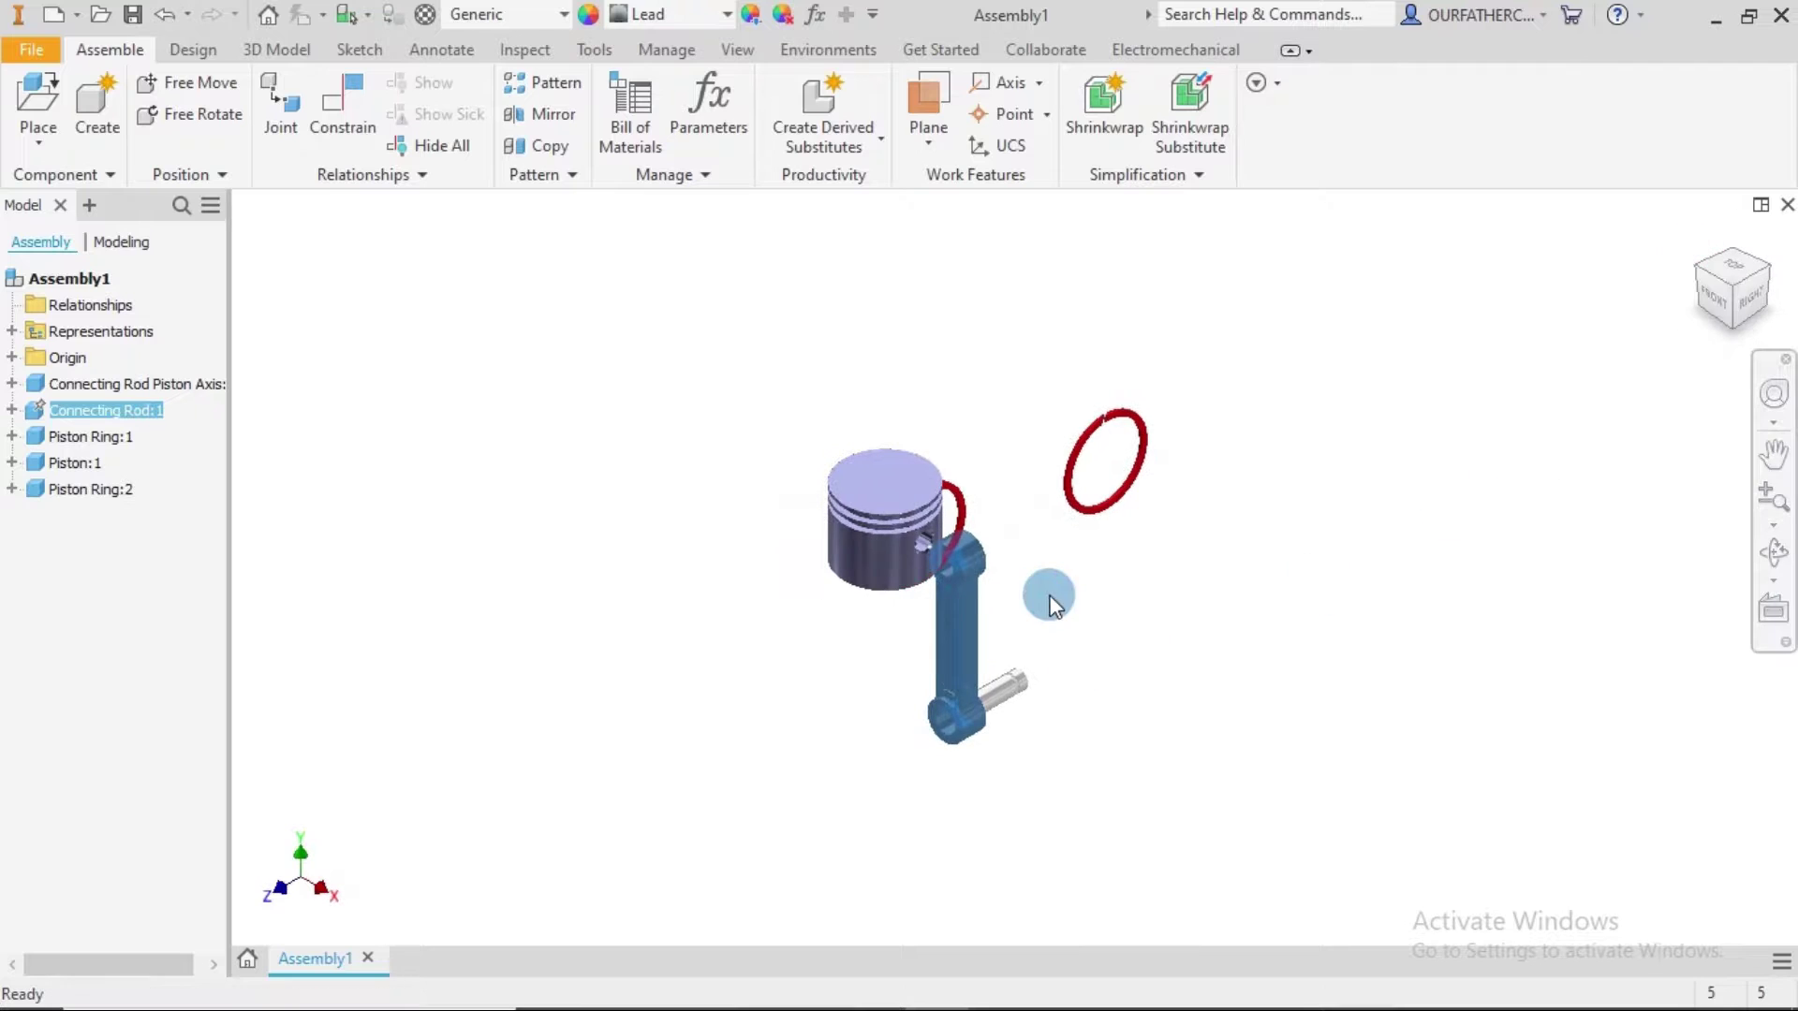
Constrain the free piston ring concentric with the piston by mating the ring's axis to the piston's central axis.
scroll(1030, 557, up, 3)
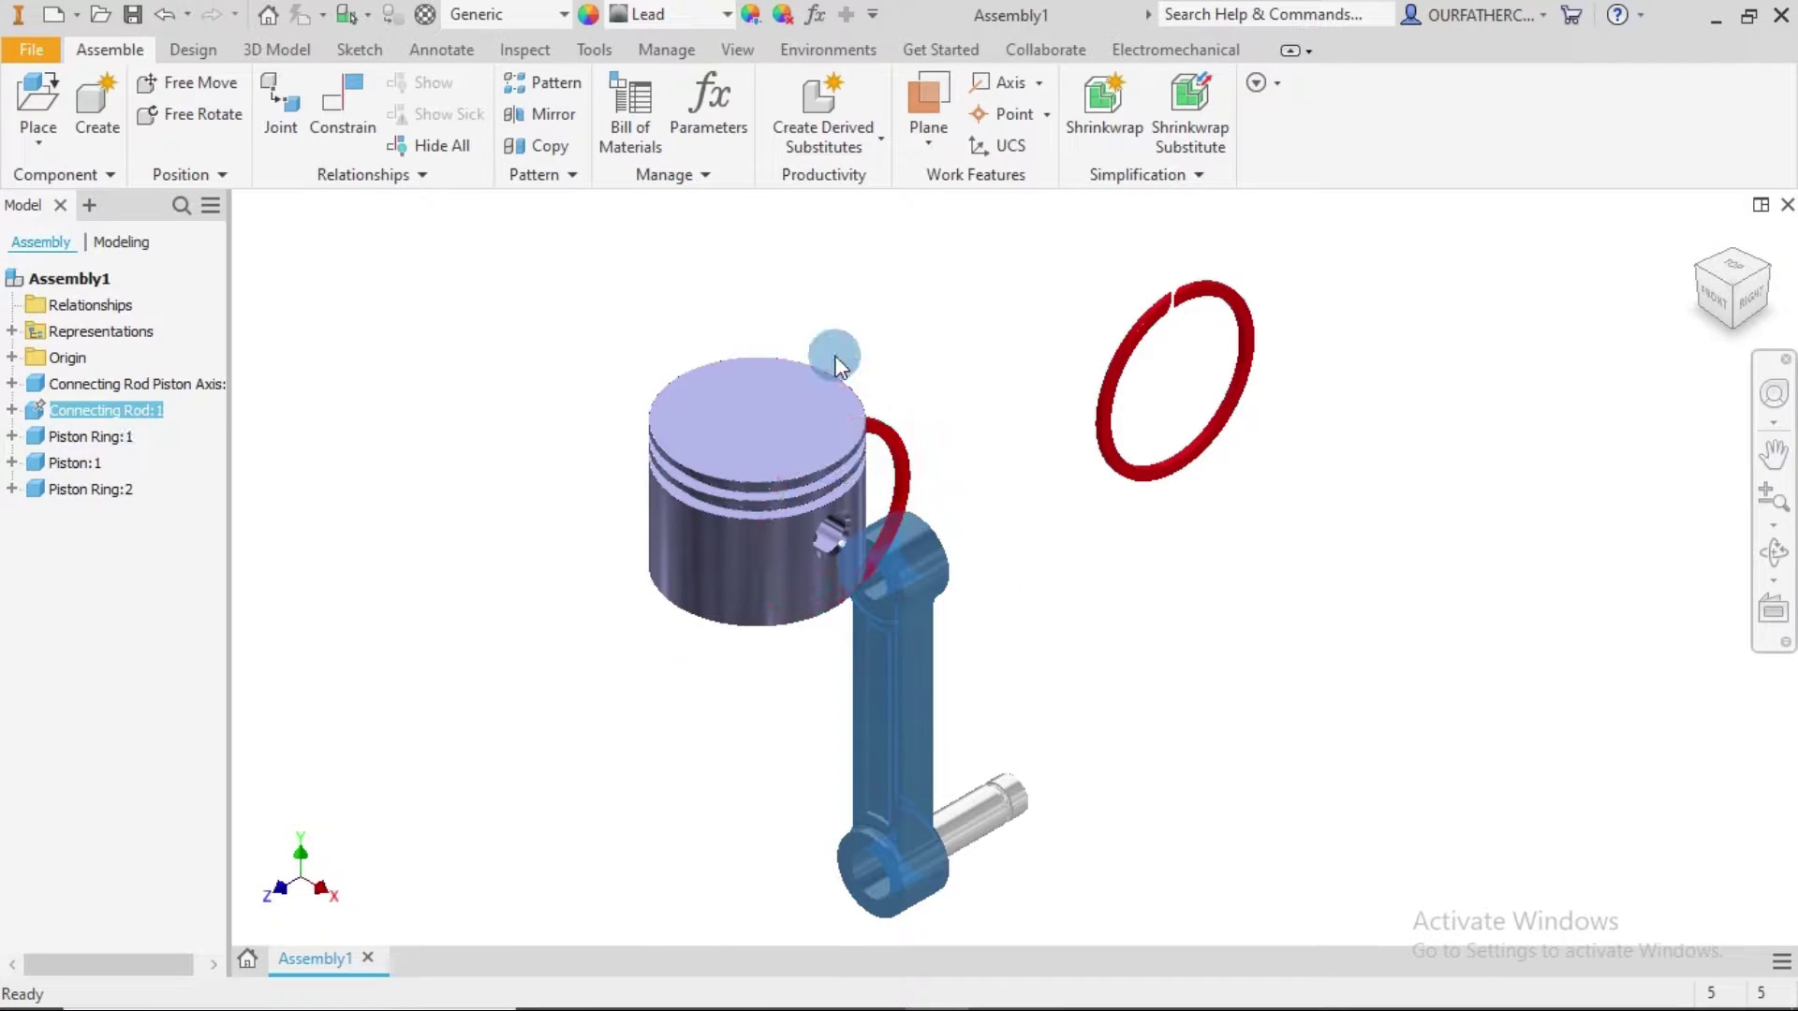
click(886, 315)
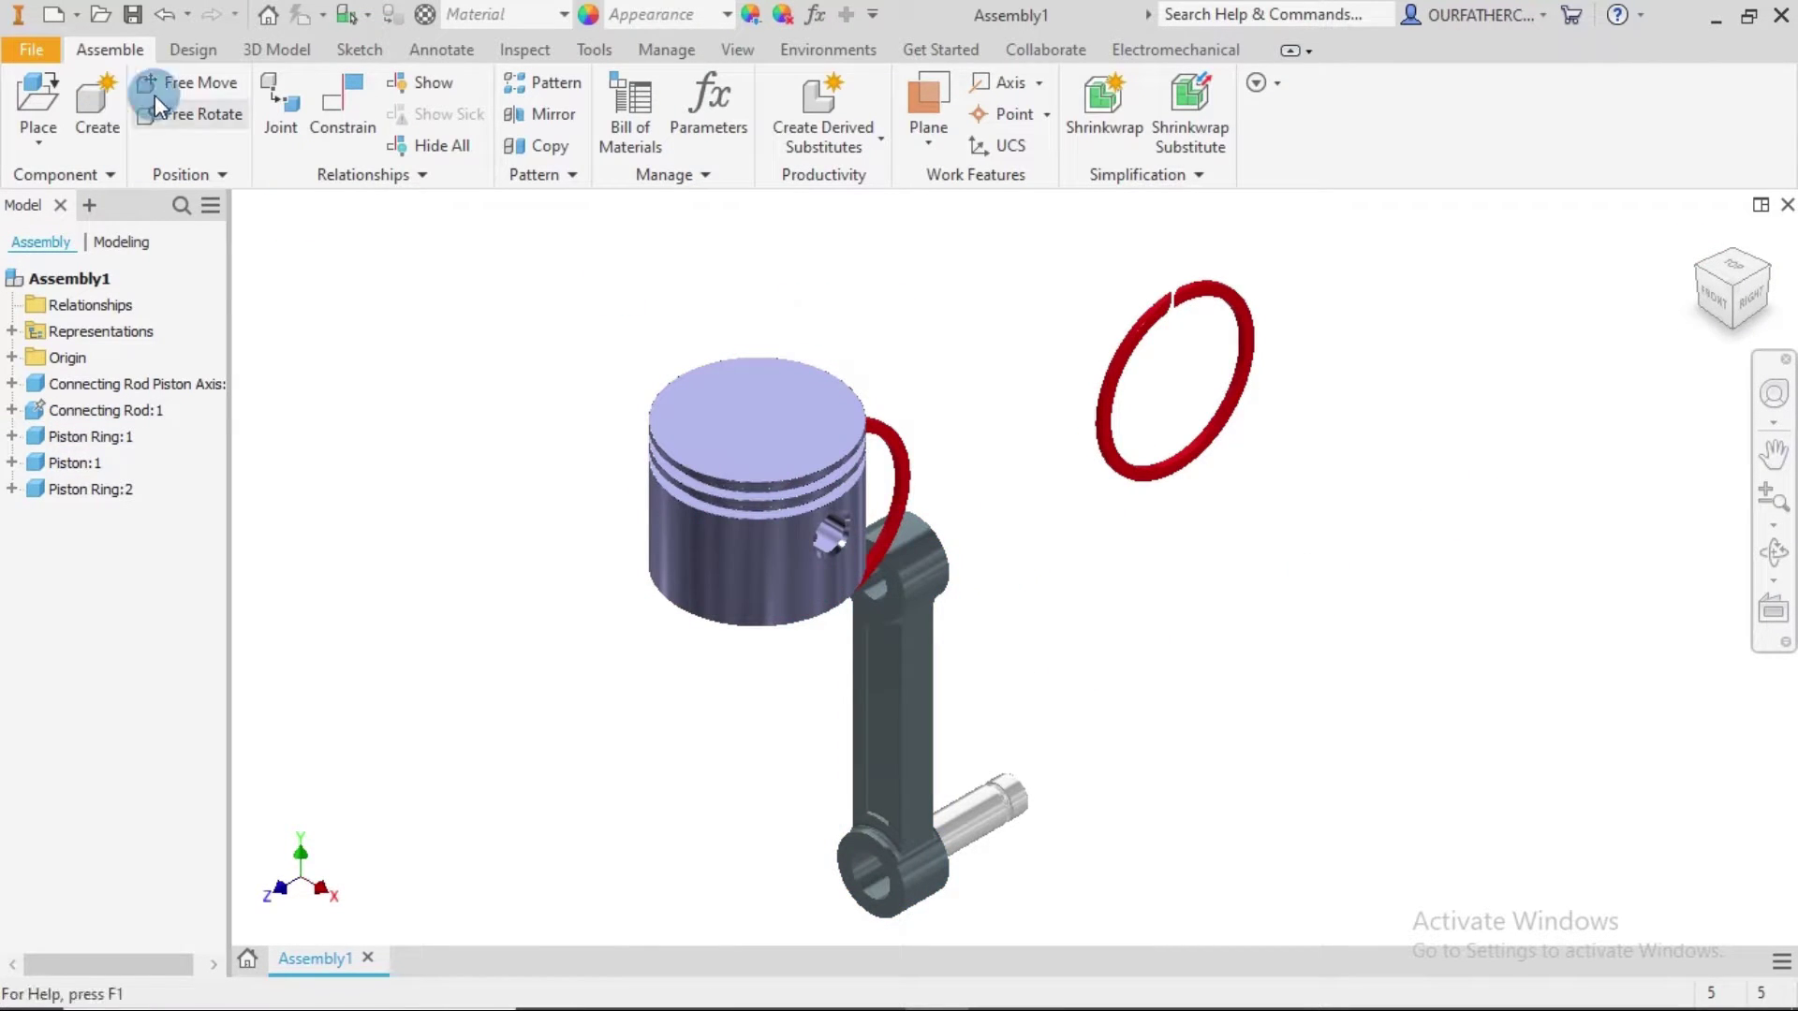
click(339, 99)
scroll(1208, 436, up, 5)
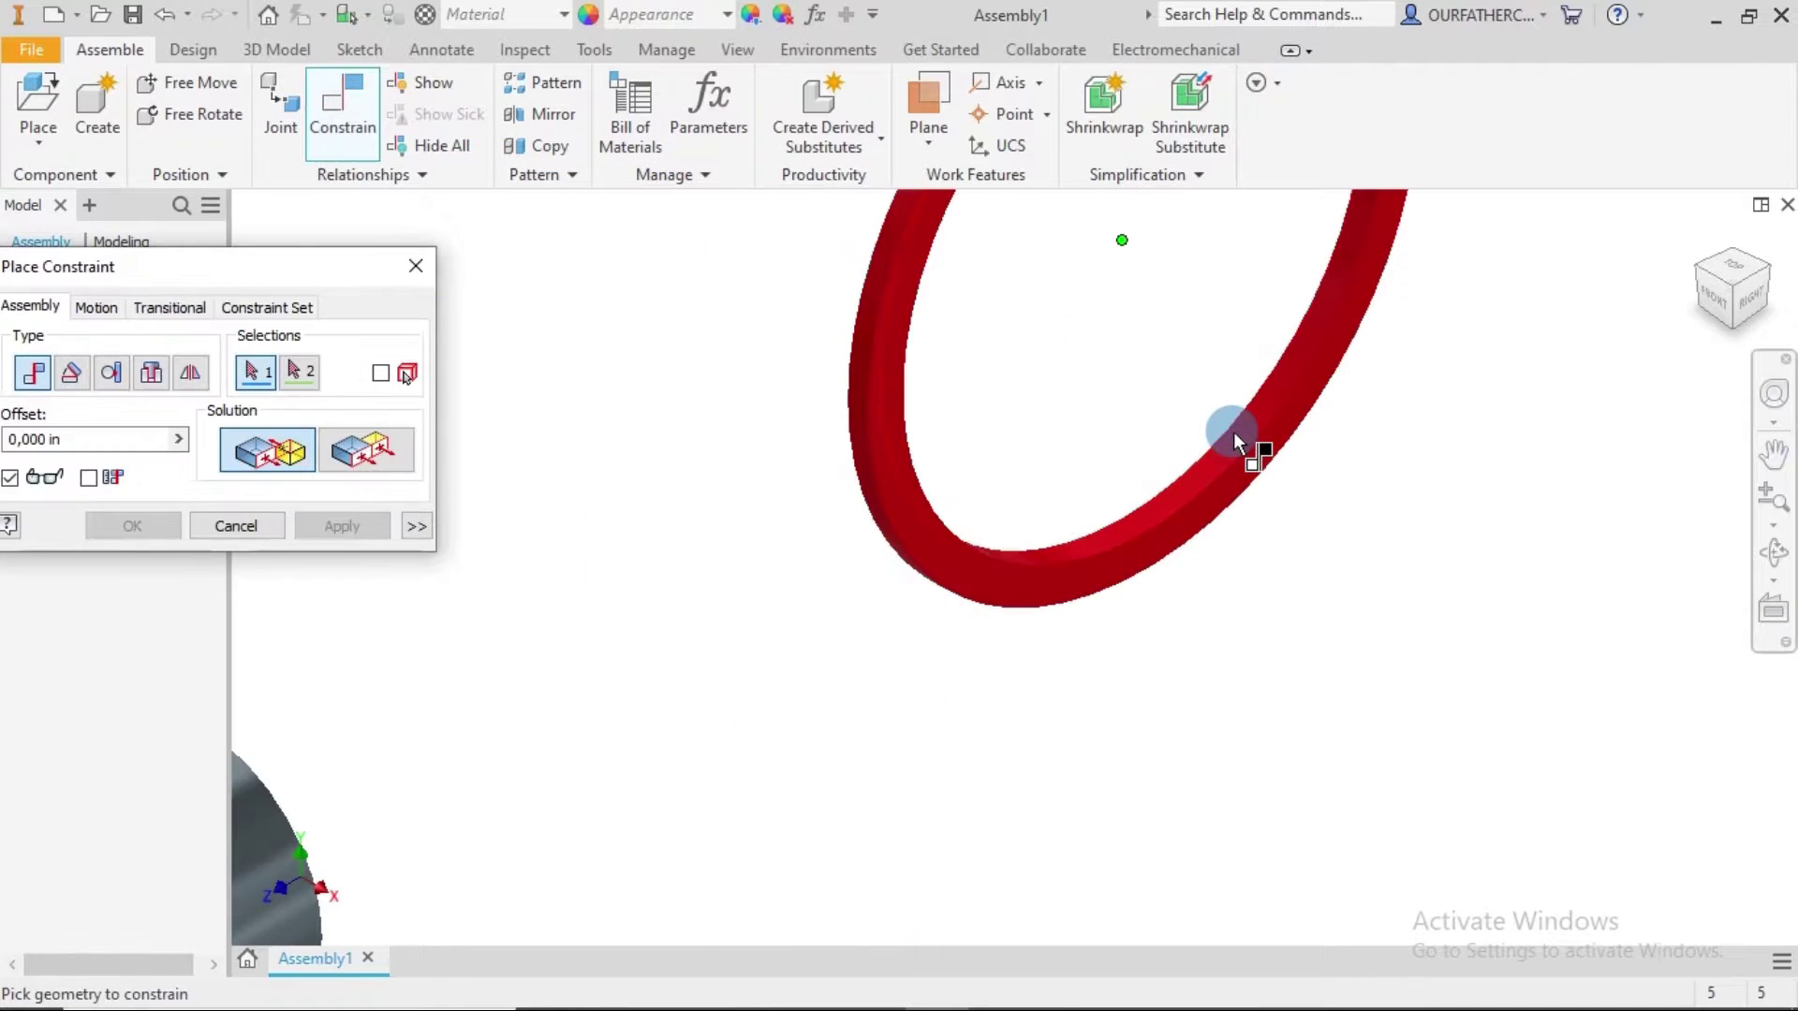
scroll(1231, 451, up, 2)
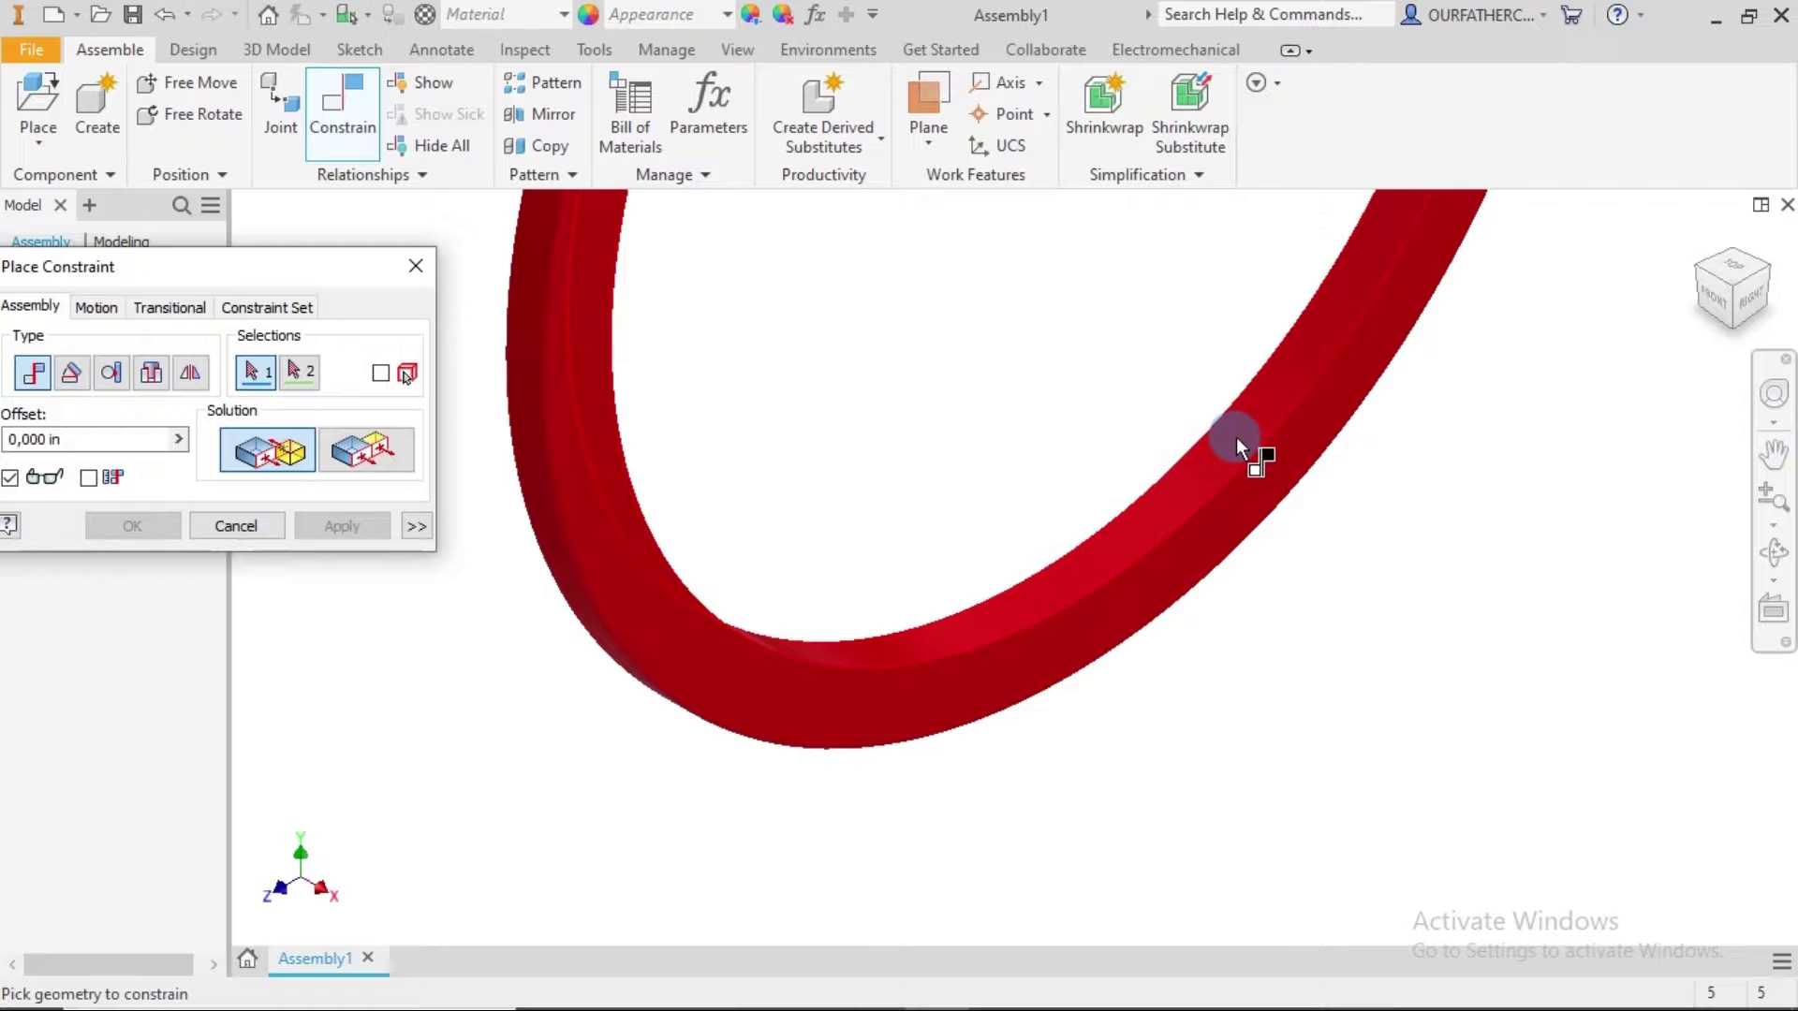
scroll(1247, 420, down, 5)
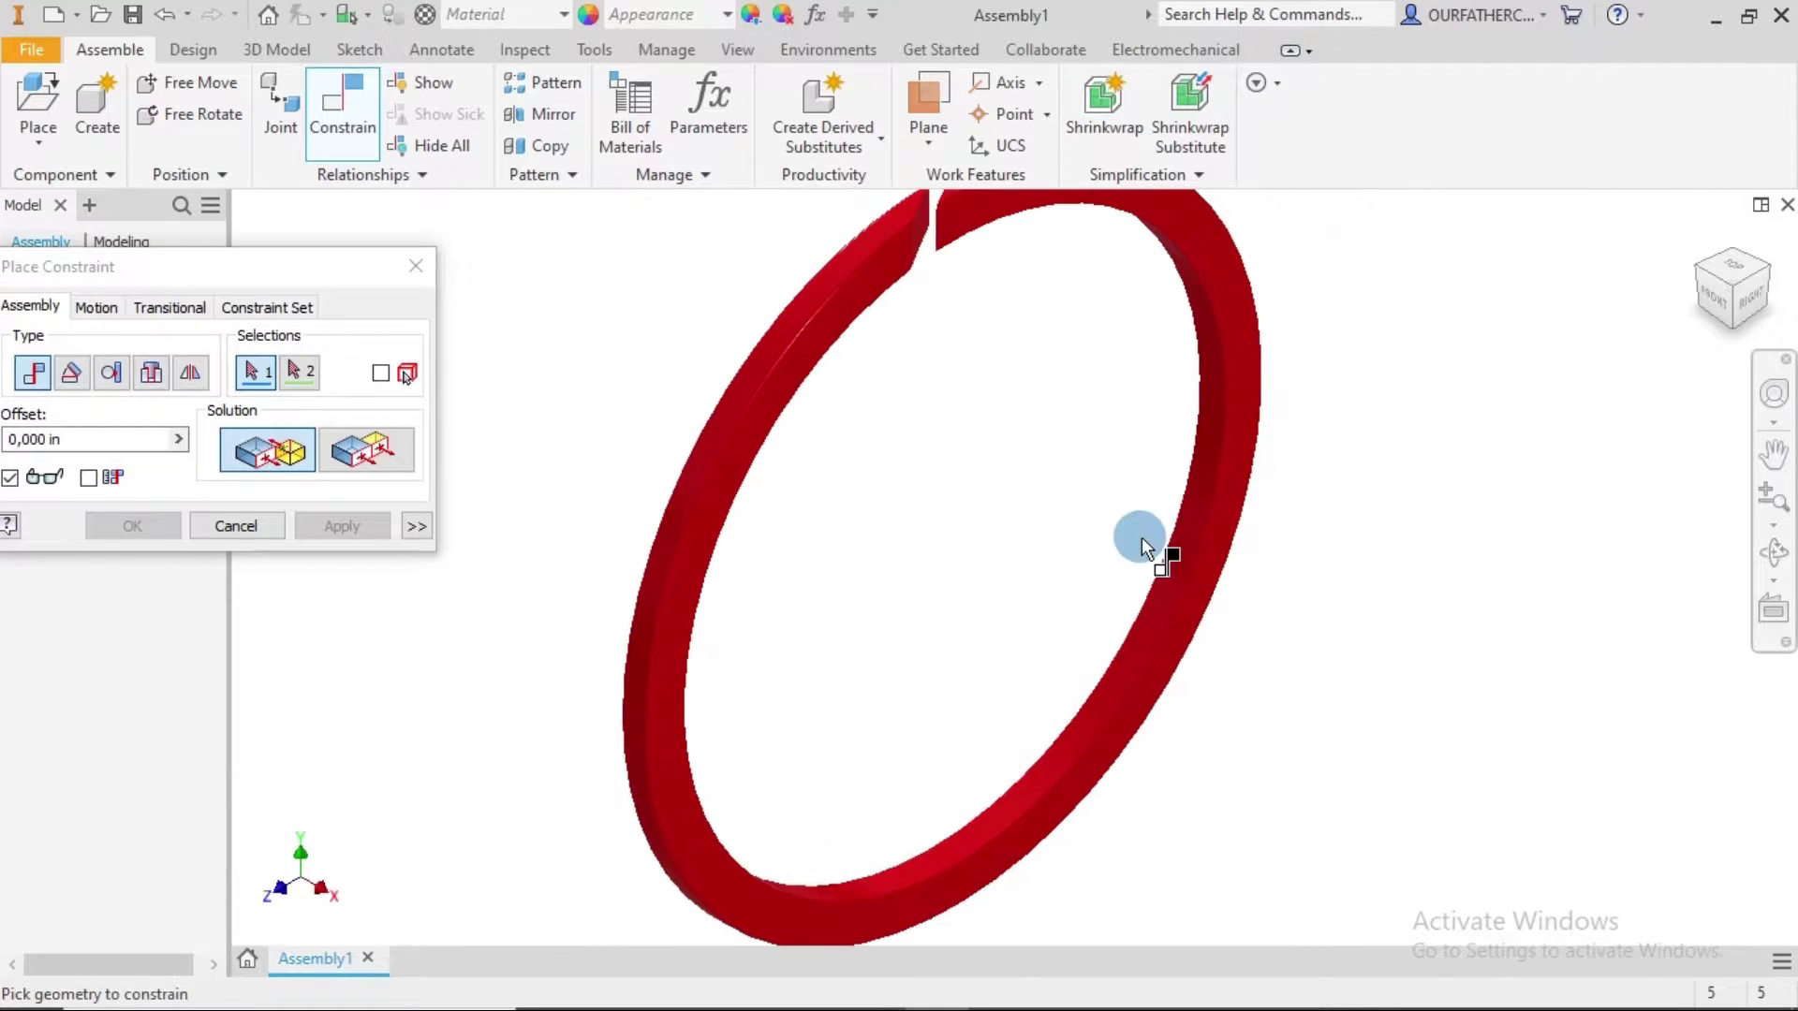
click(1189, 530)
scroll(1189, 530, down, 5)
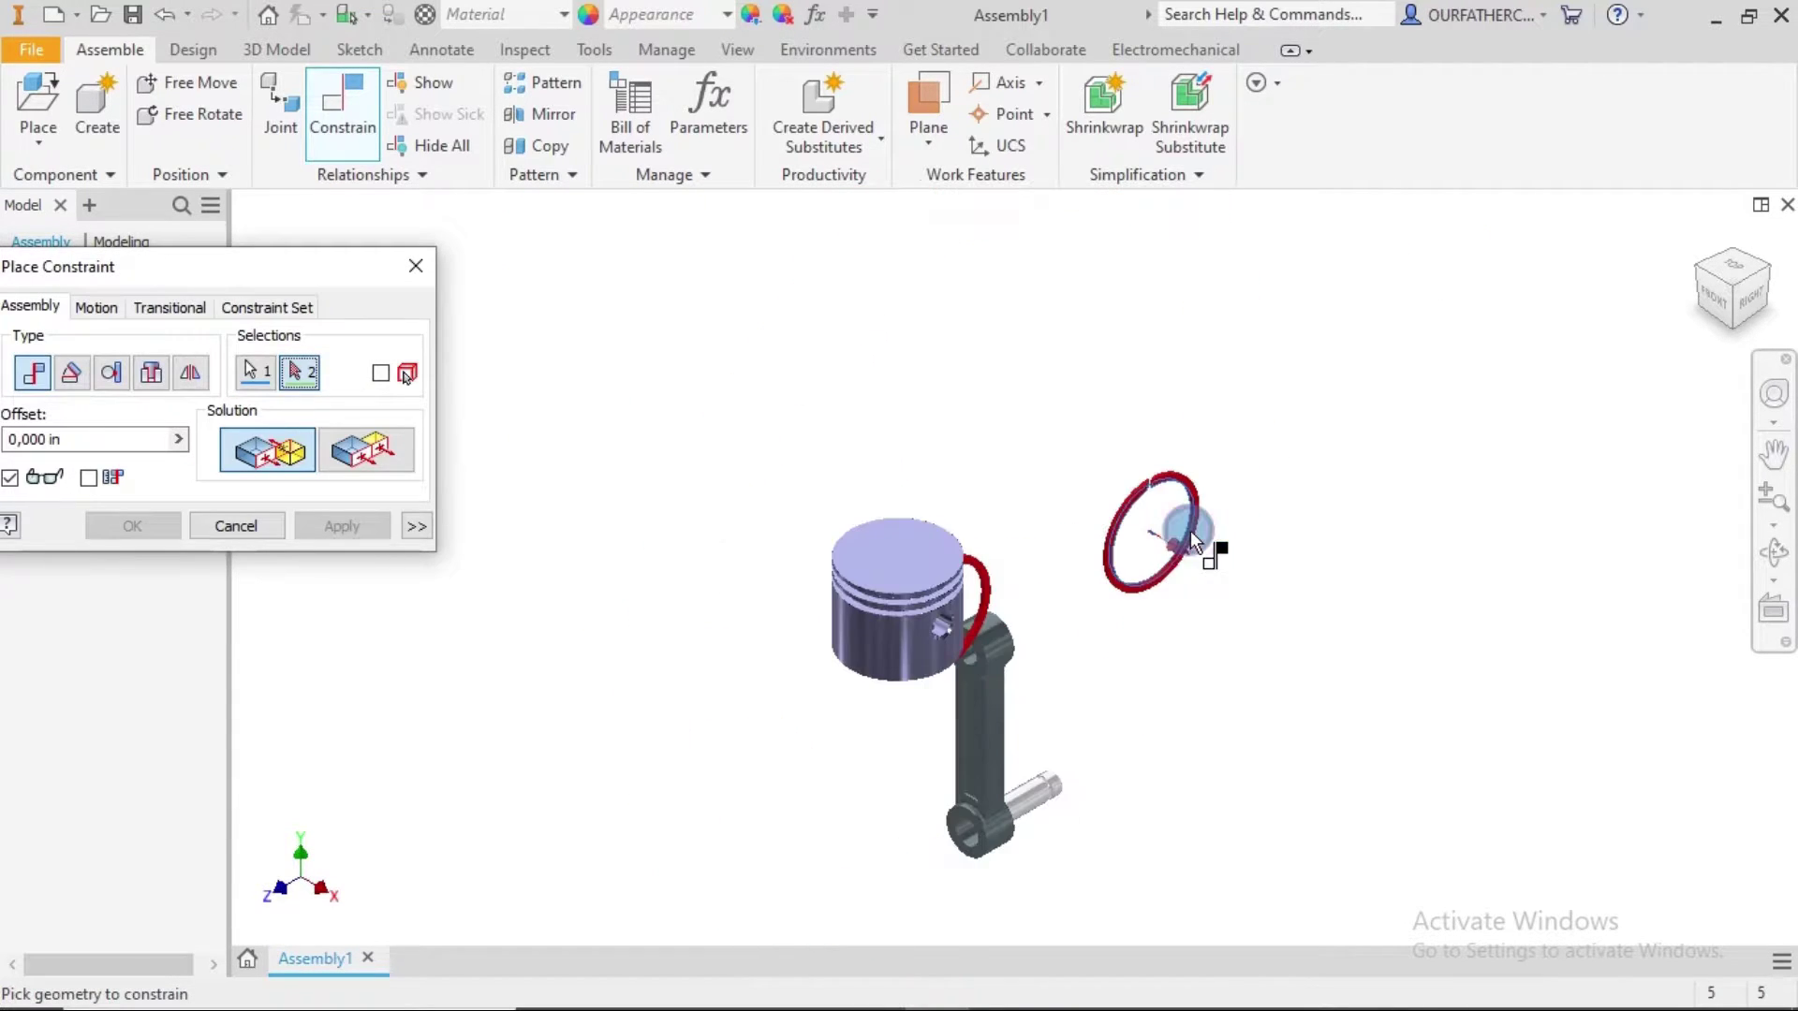
click(897, 633)
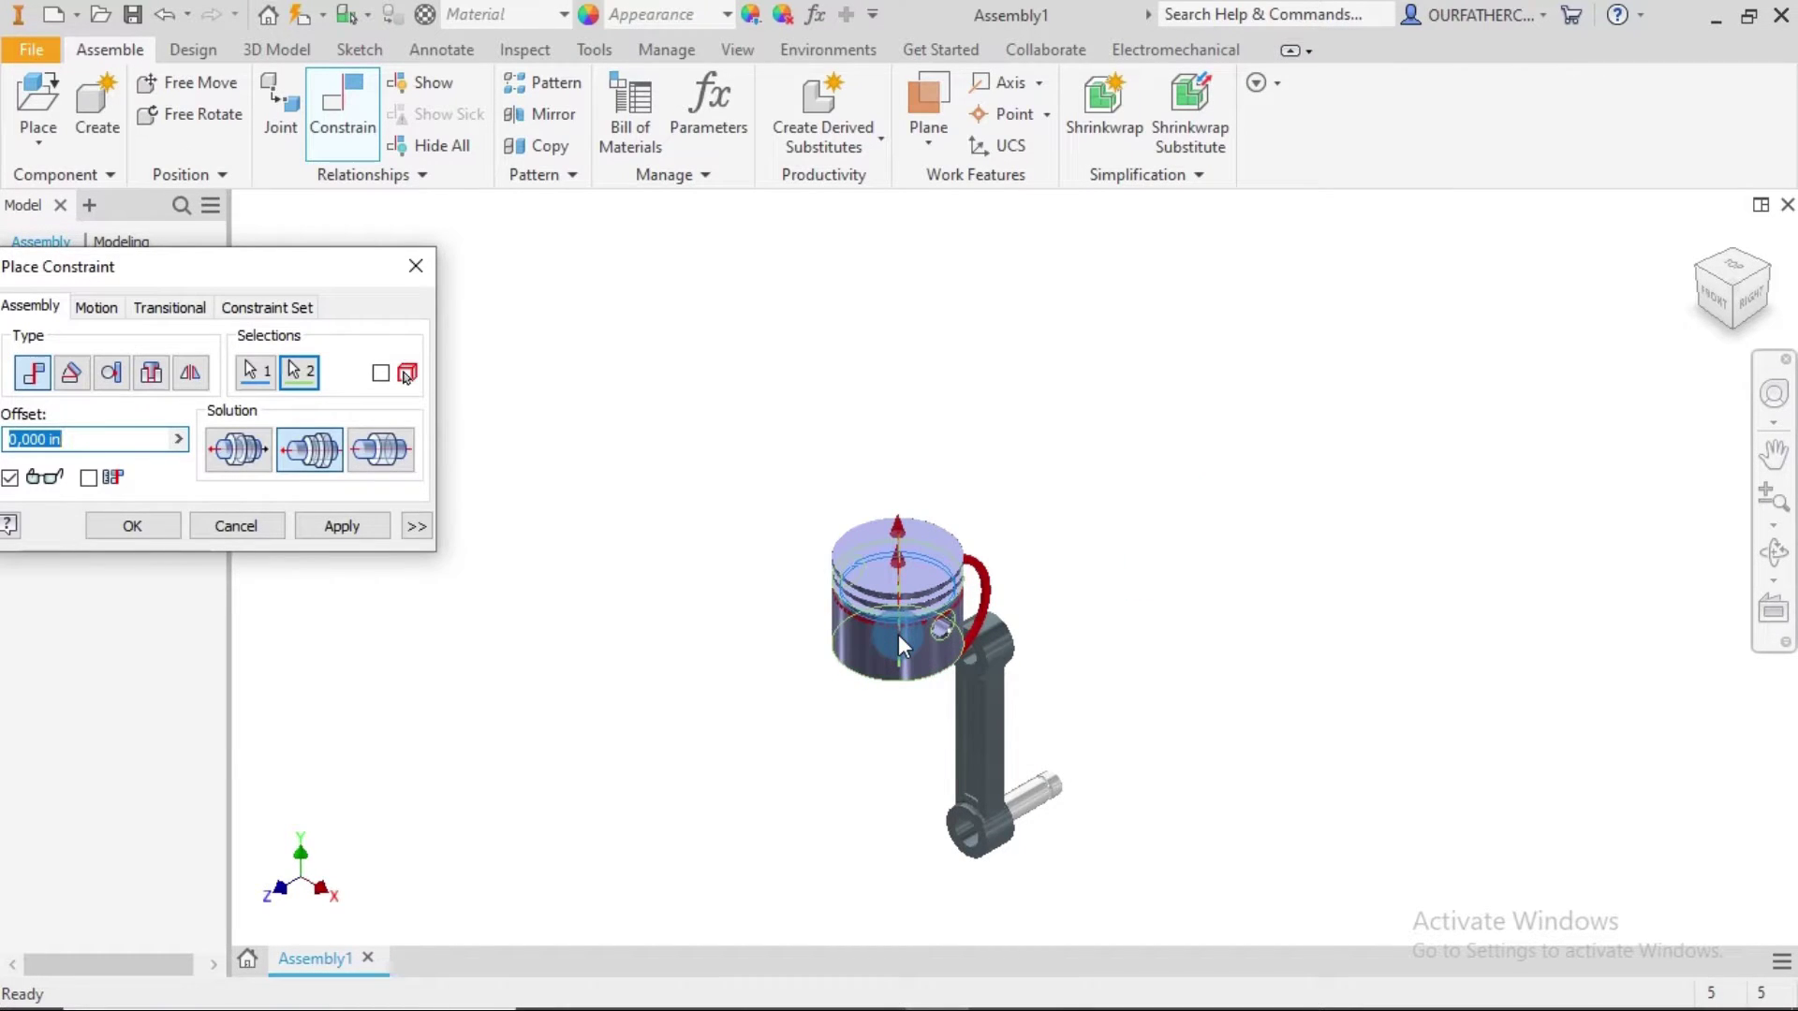
shift+middle_drag(1196, 678, 1073, 380)
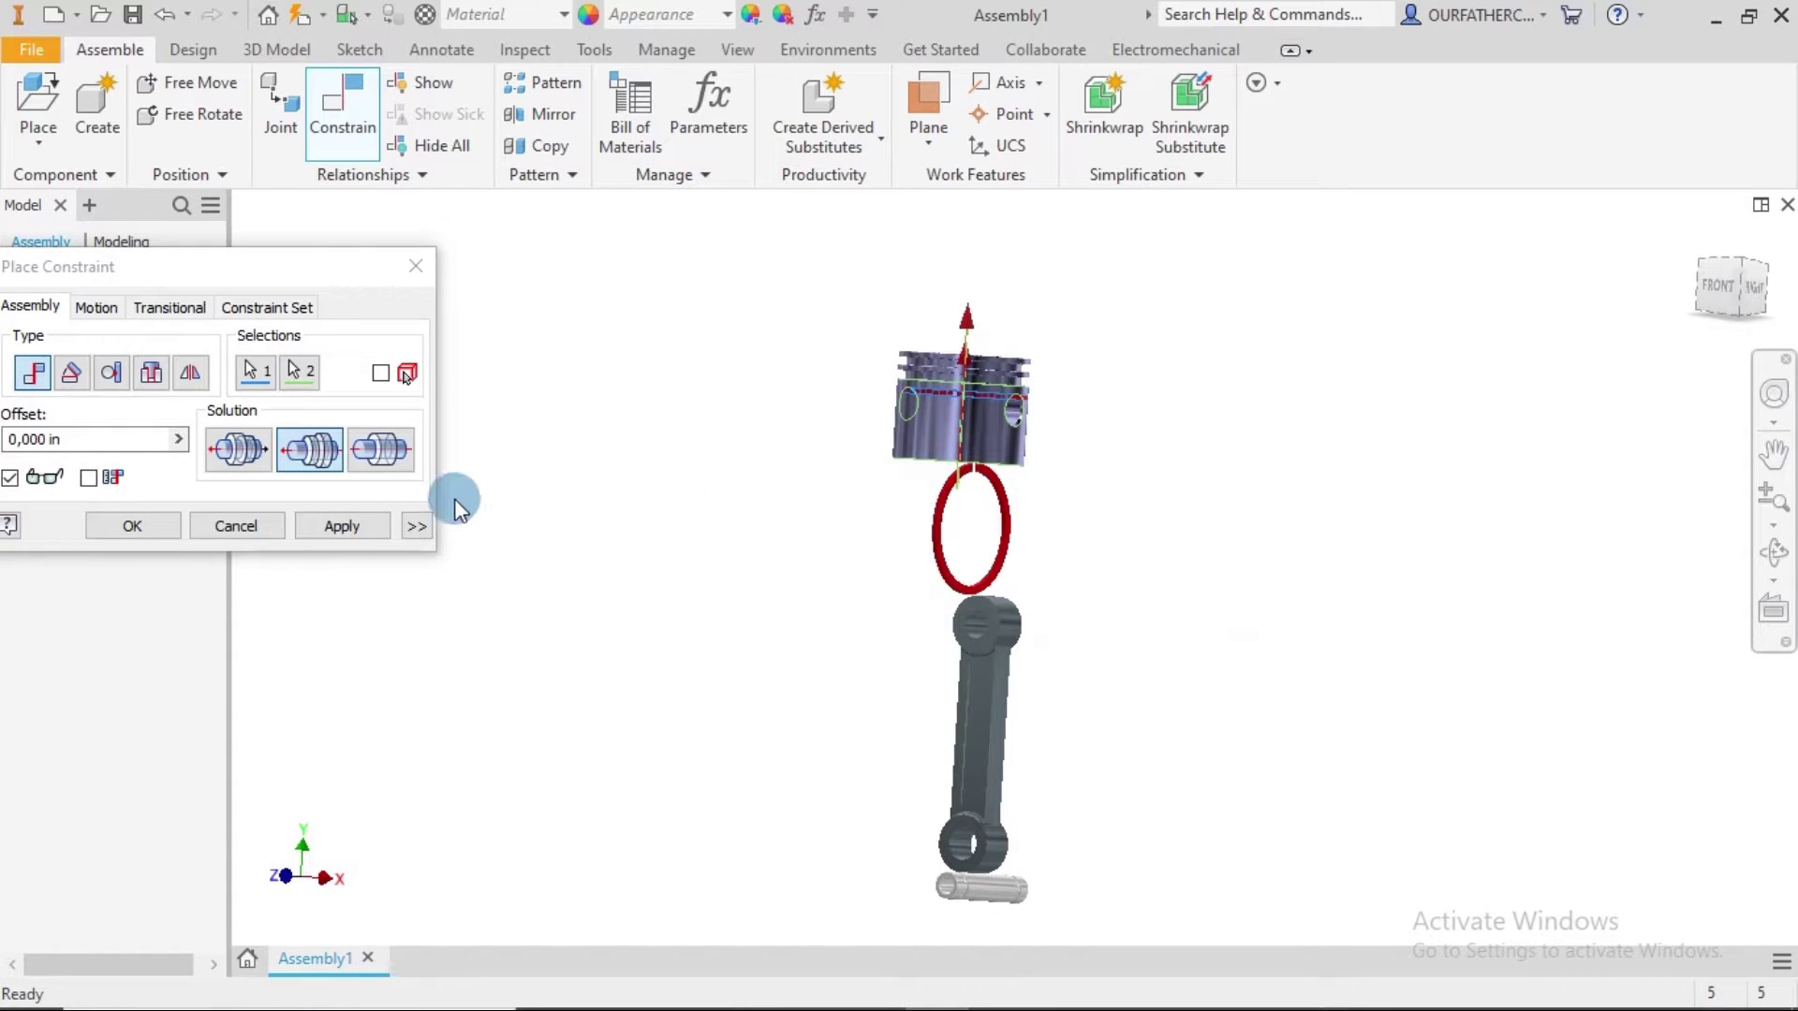
click(345, 522)
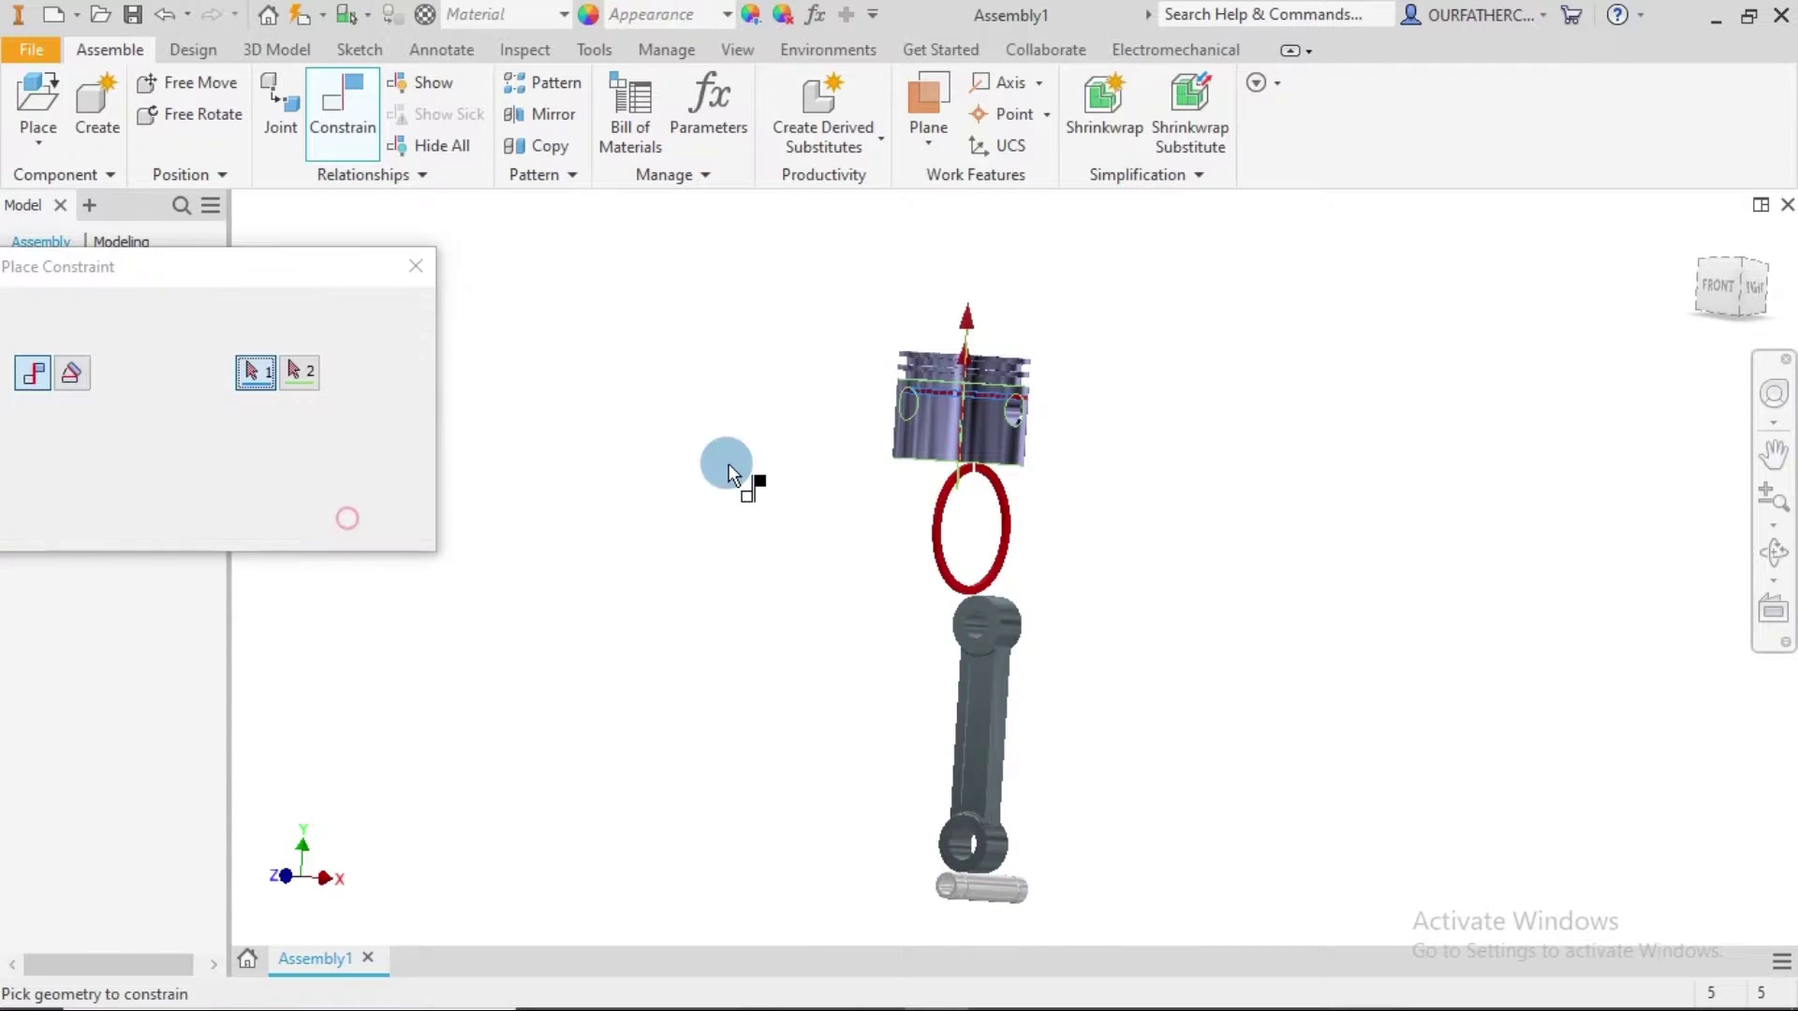
Mate the axis of the remaining piston ring to the piston's central axis.
click(969, 429)
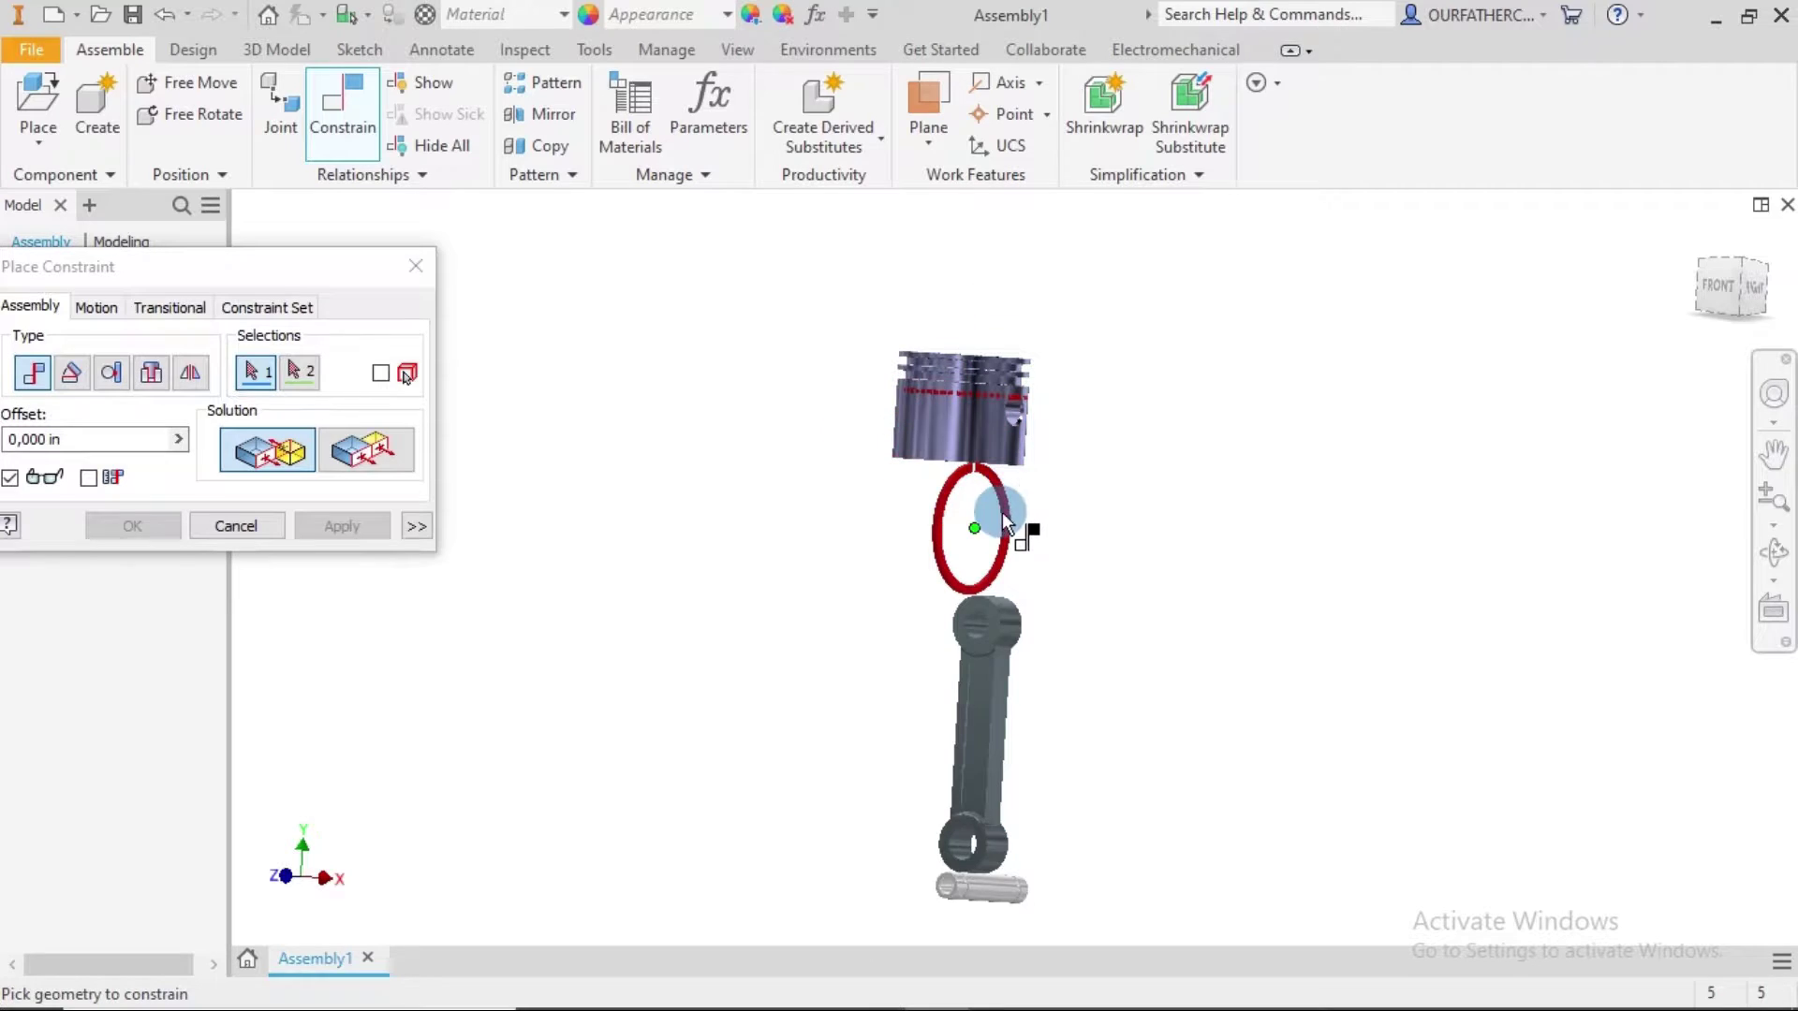
scroll(1002, 542, up, 5)
scroll(1000, 482, up, 3)
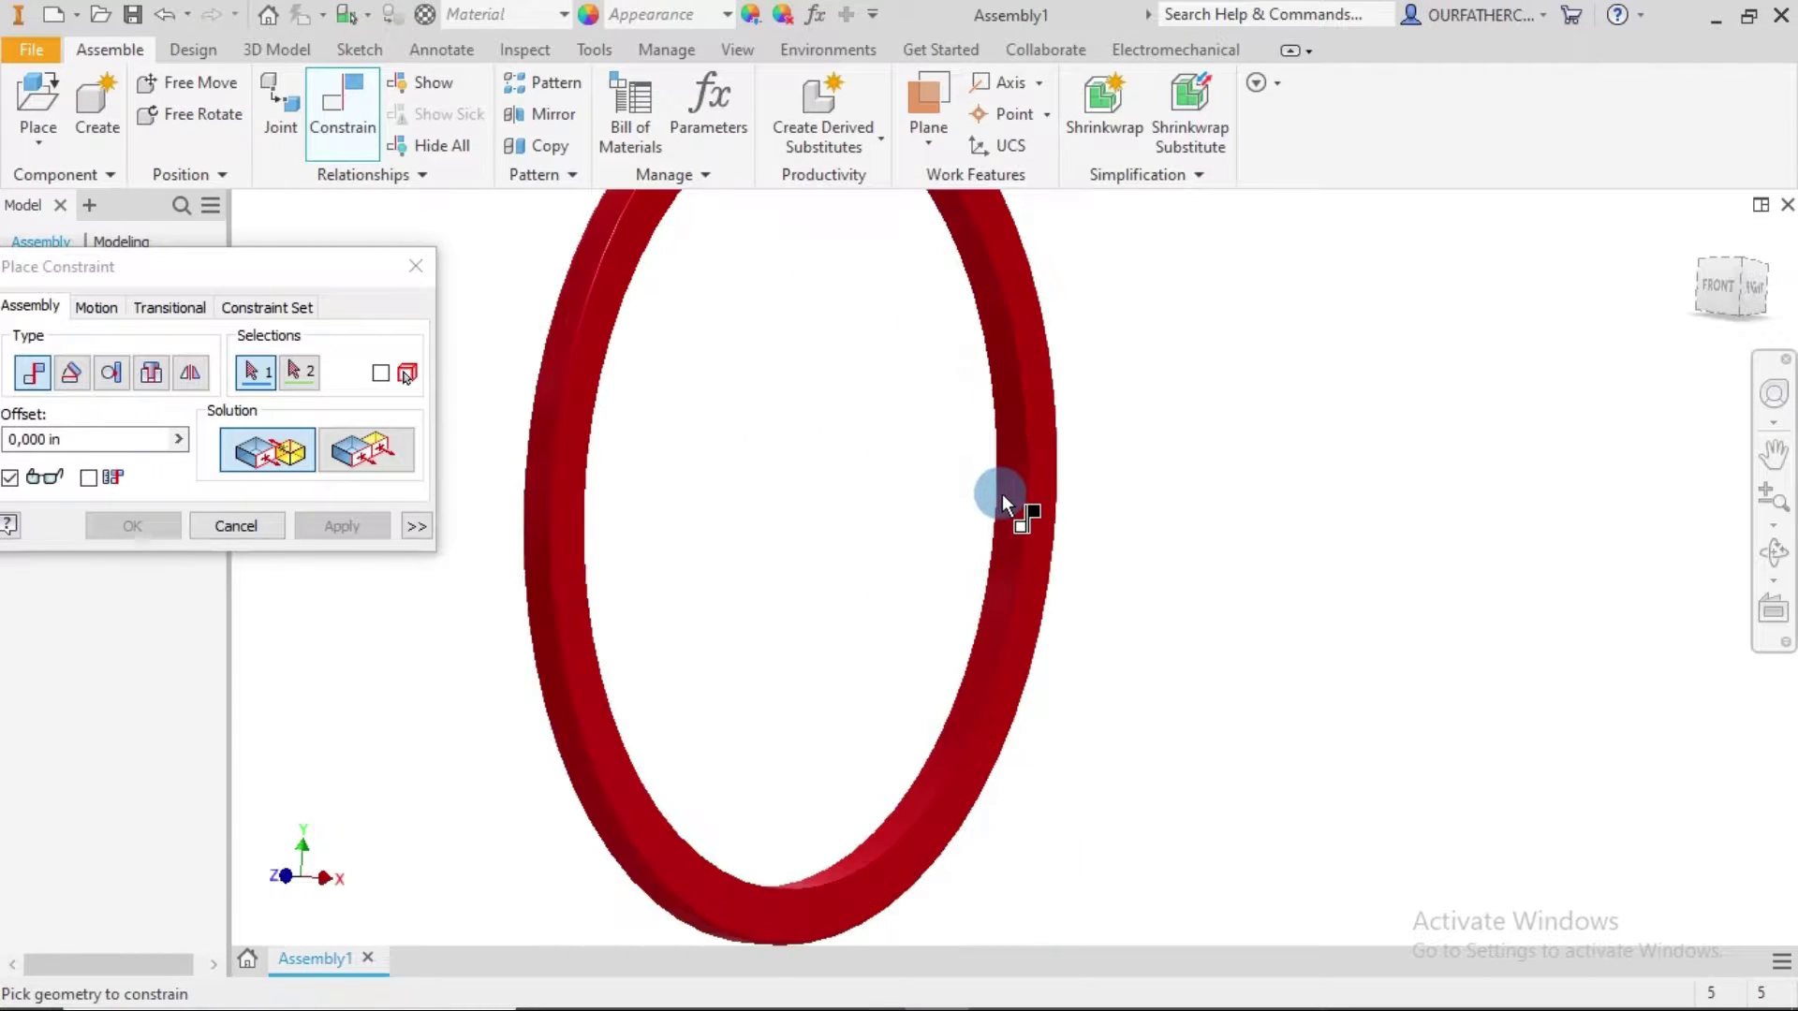
click(1015, 466)
scroll(1014, 464, down, 5)
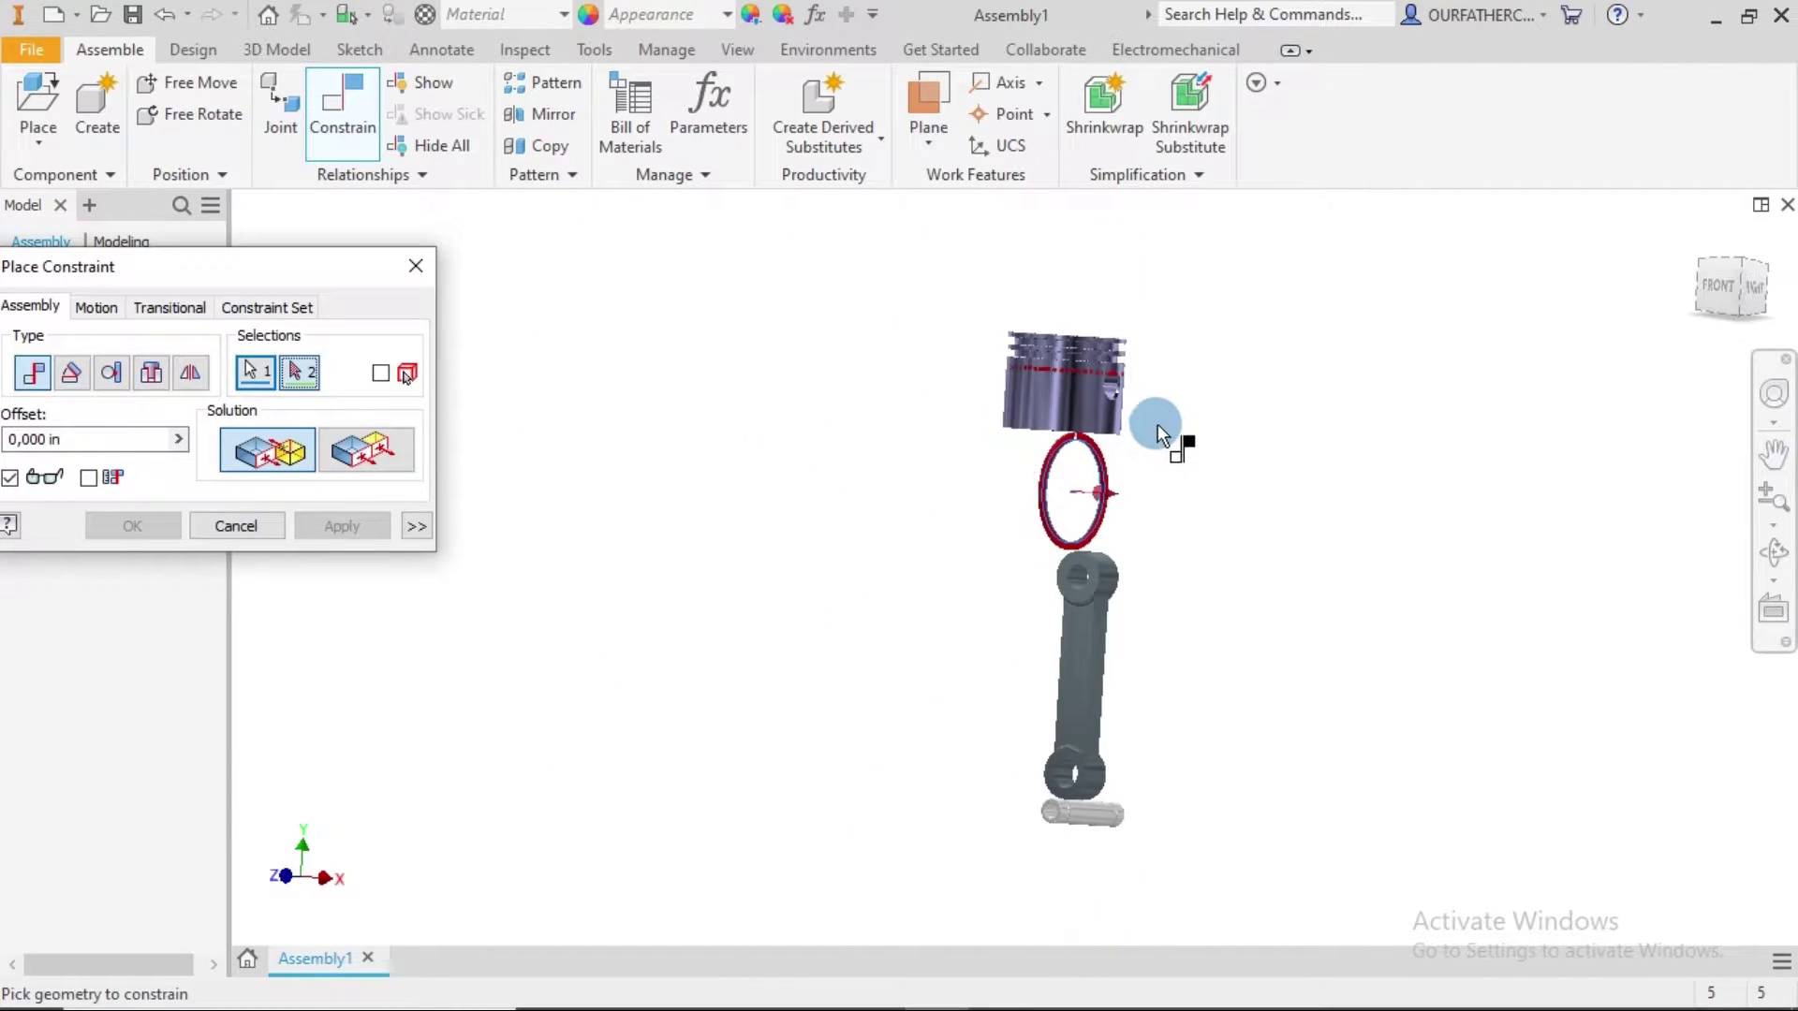
scroll(1143, 448, up, 5)
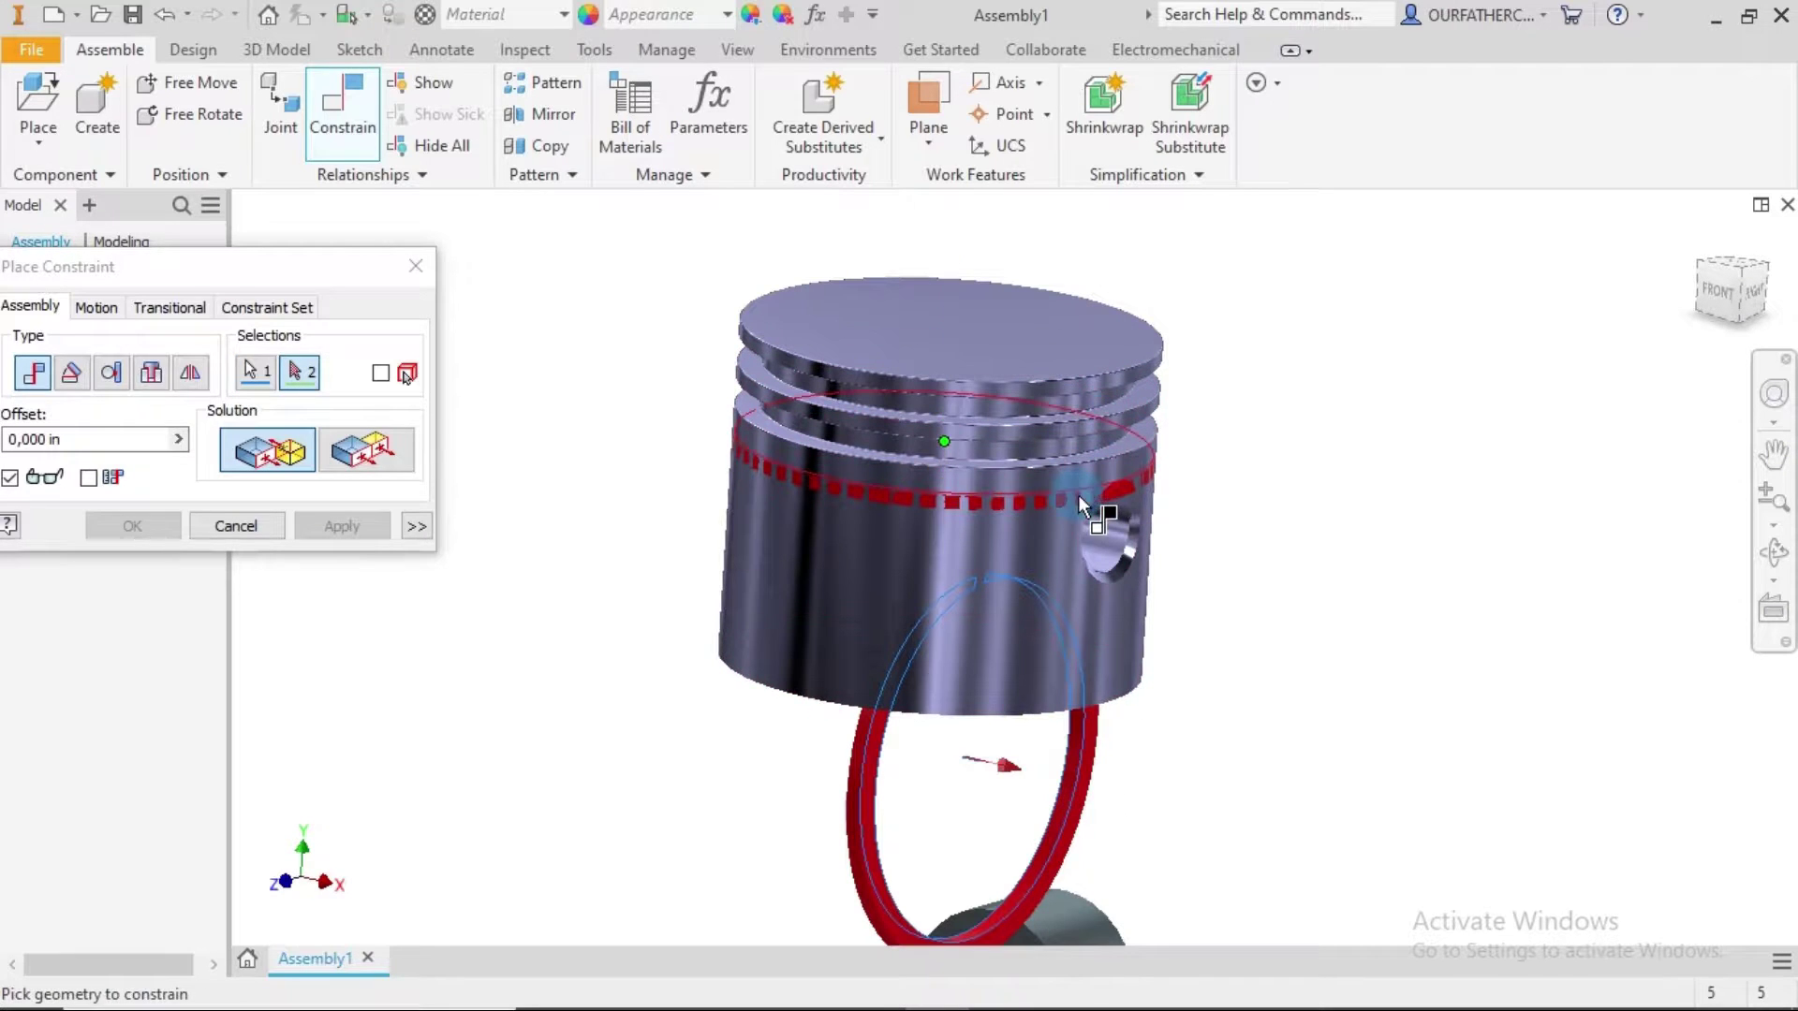
click(1031, 536)
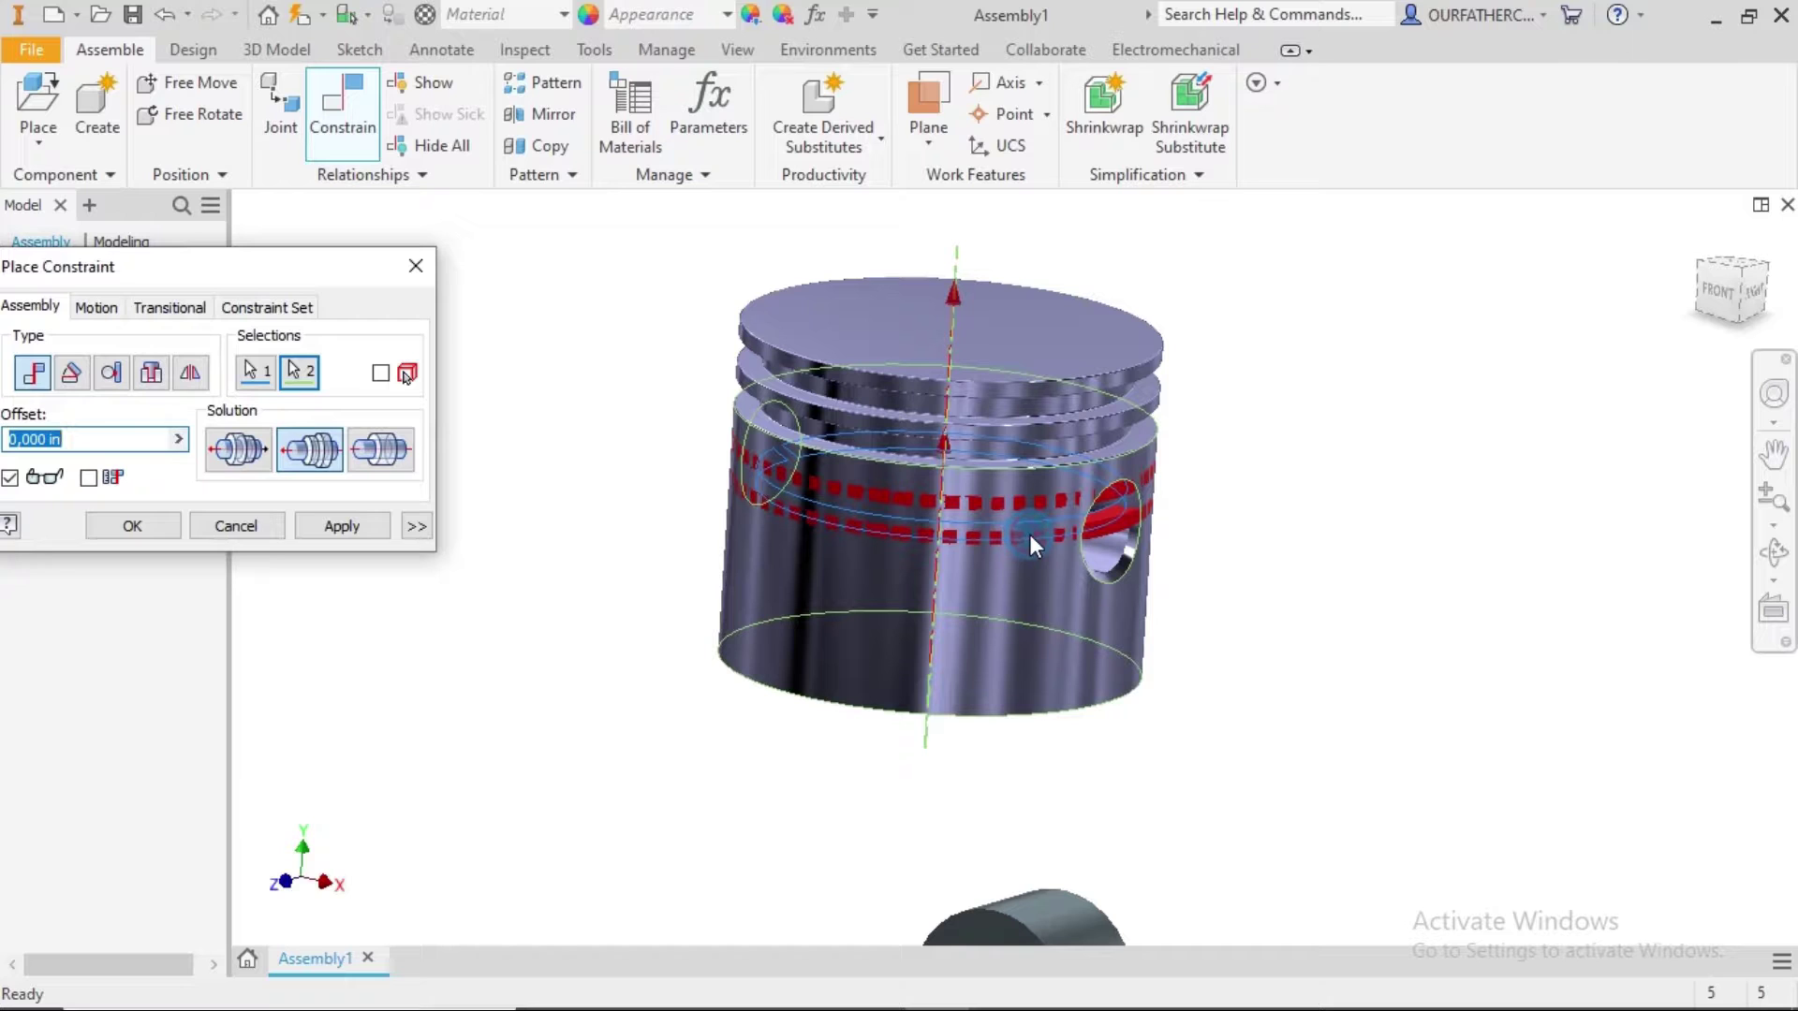
click(341, 522)
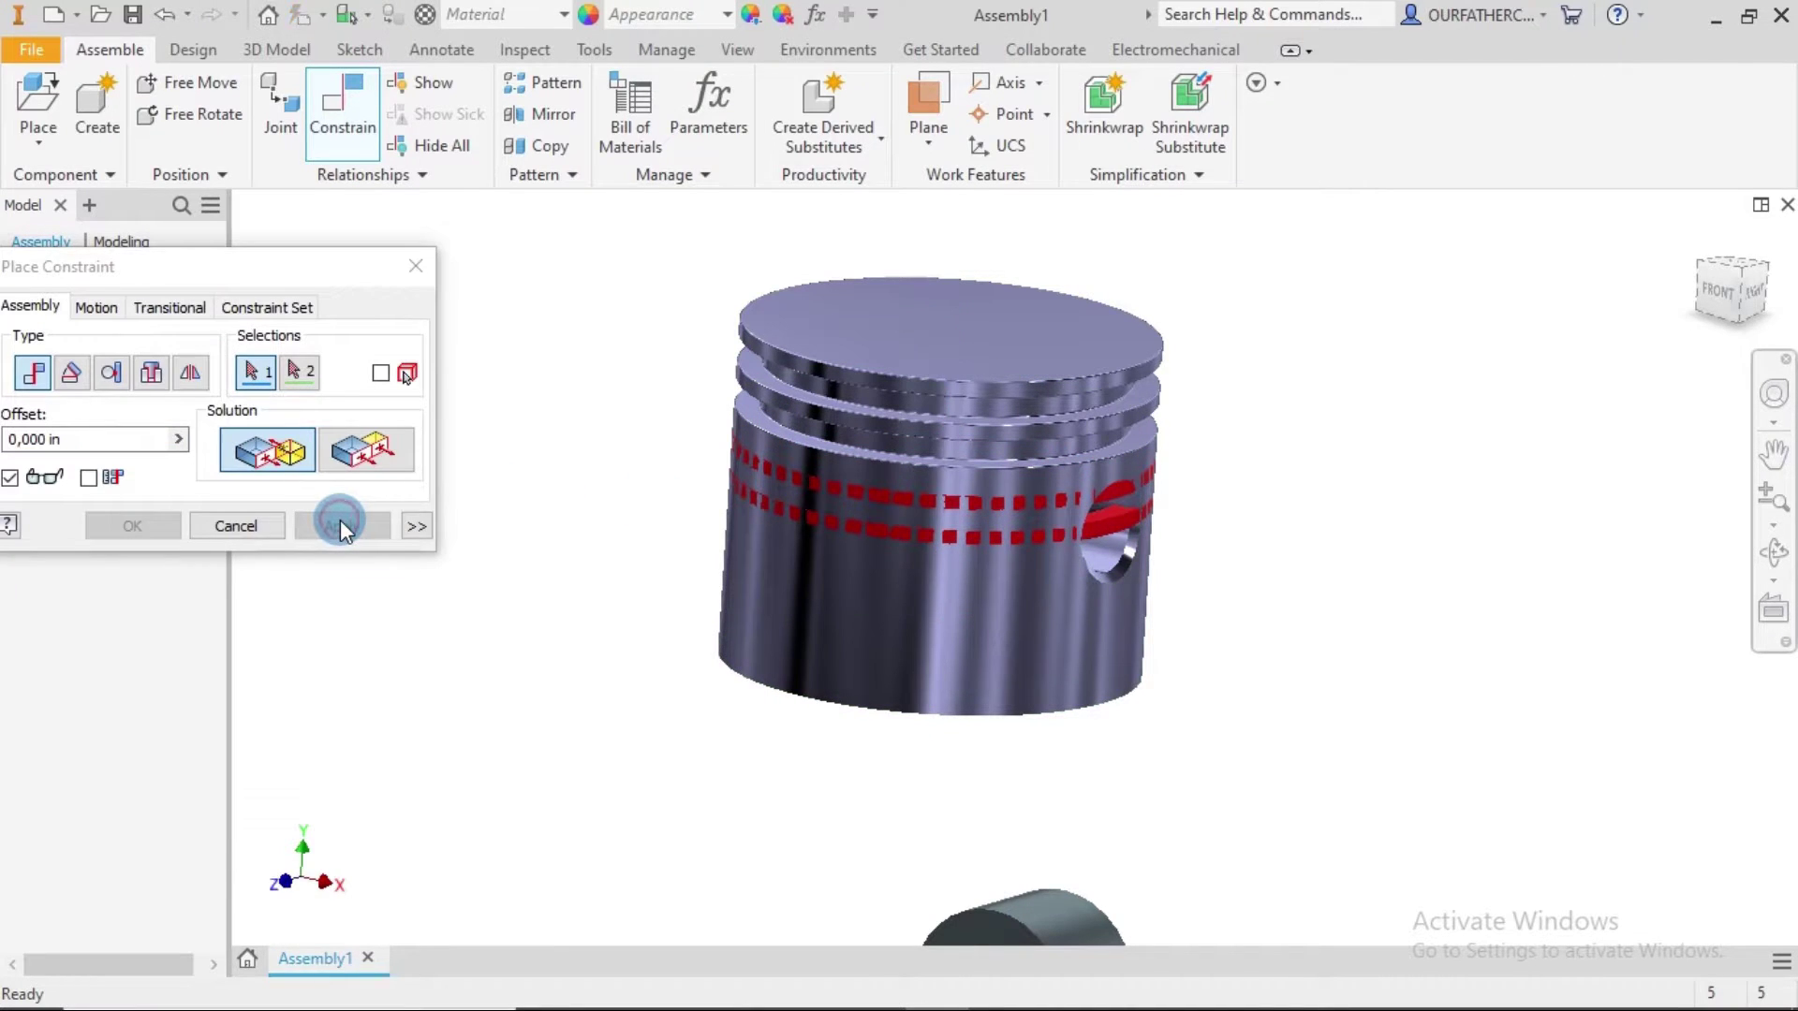
Mate the axis of the piston's side pin hole to the axis of the connecting rod's upper bore.
click(1186, 720)
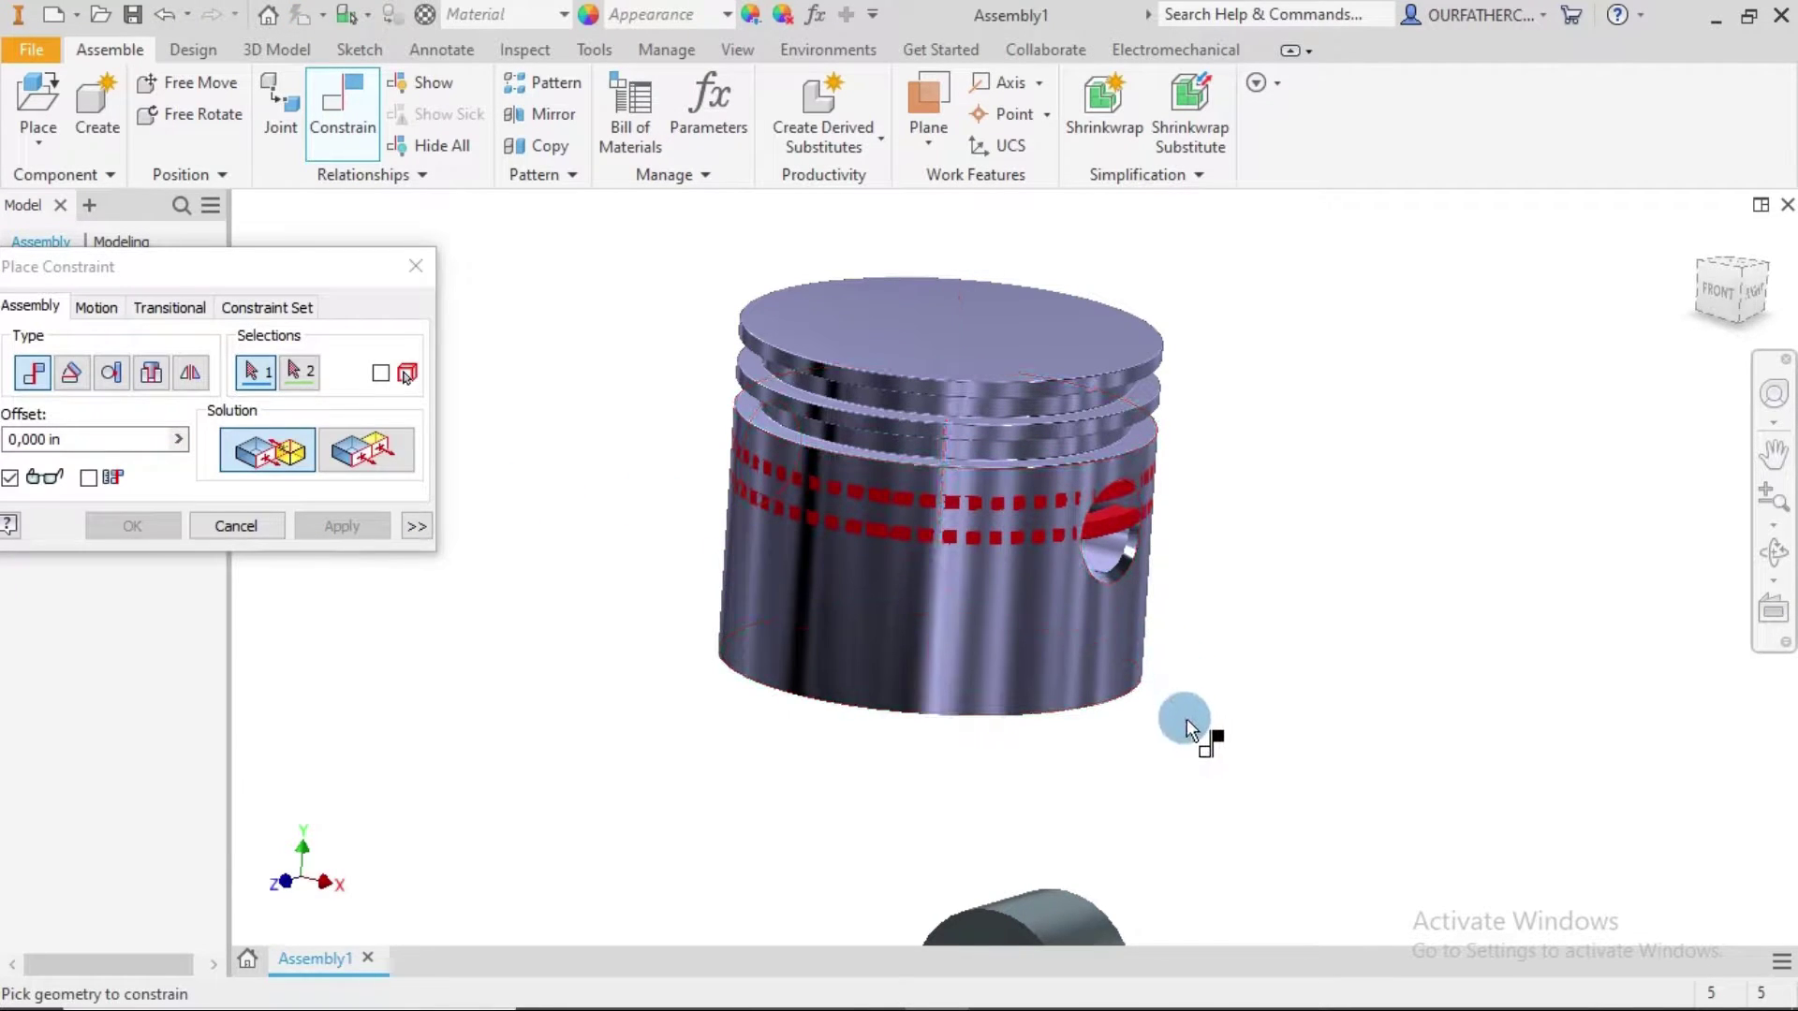
middle_drag(1188, 717, 1183, 494)
scroll(1171, 562, up, 4)
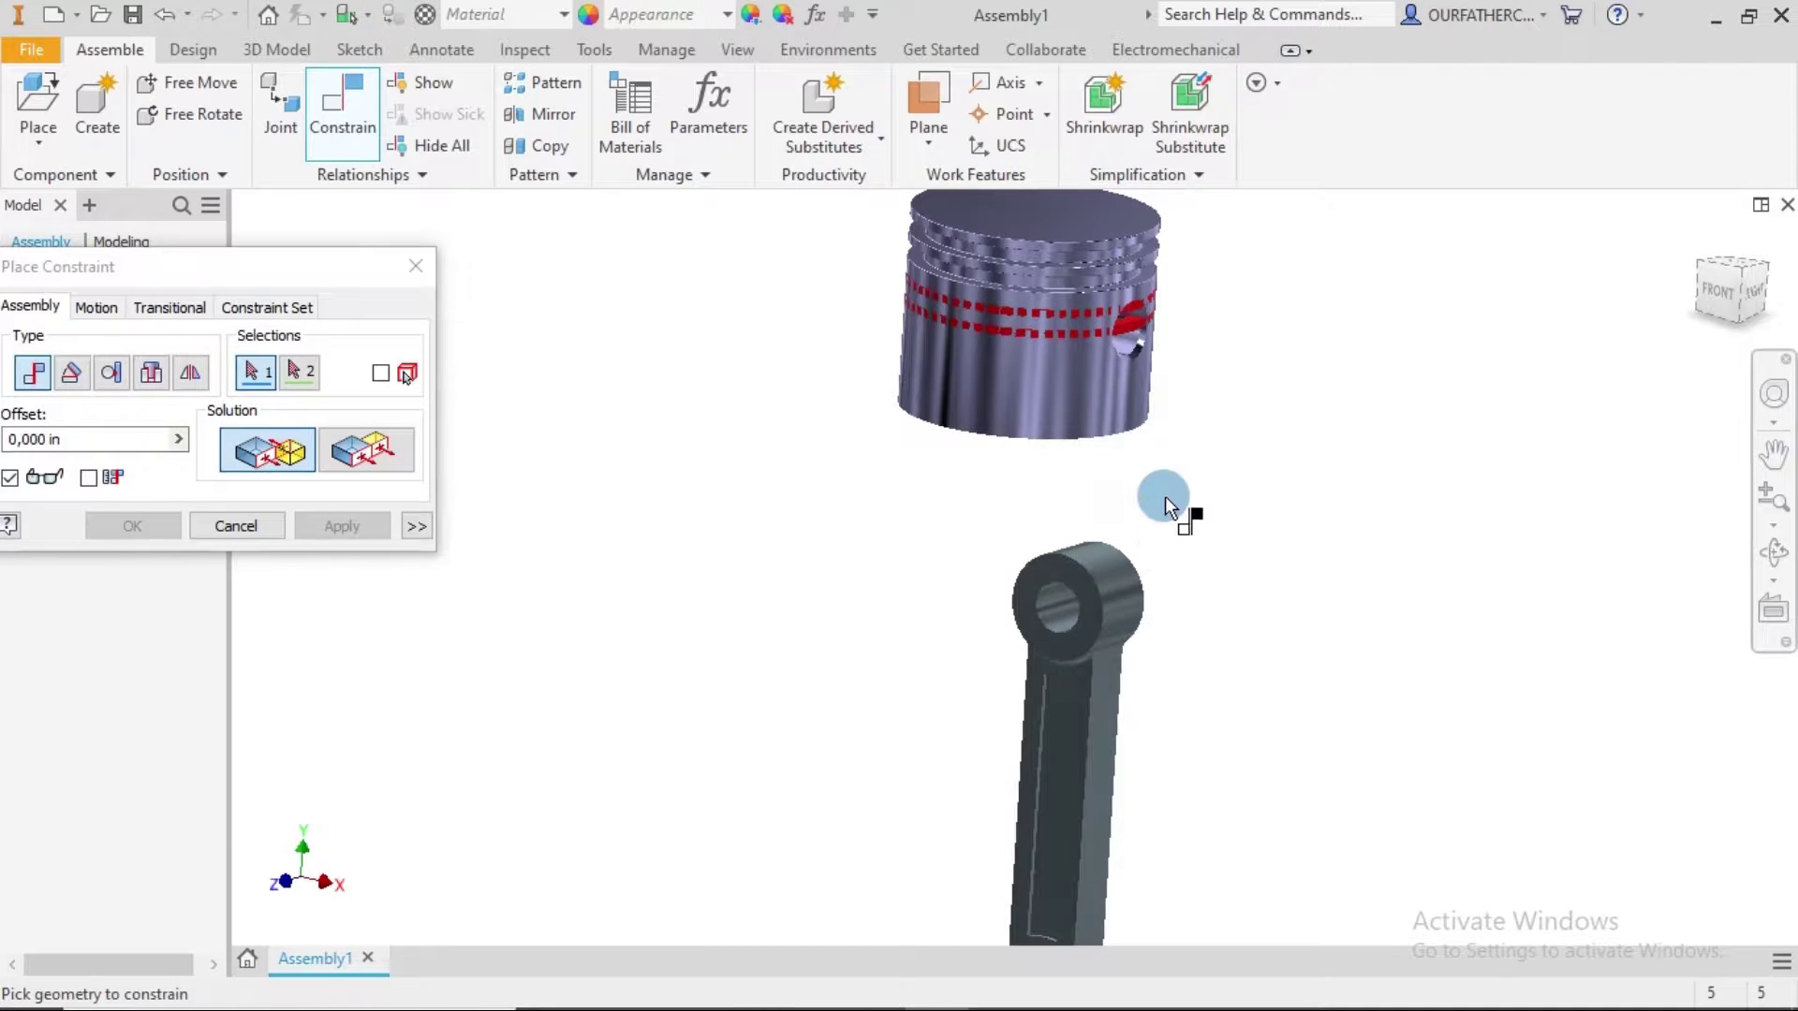
scroll(1133, 339, down, 5)
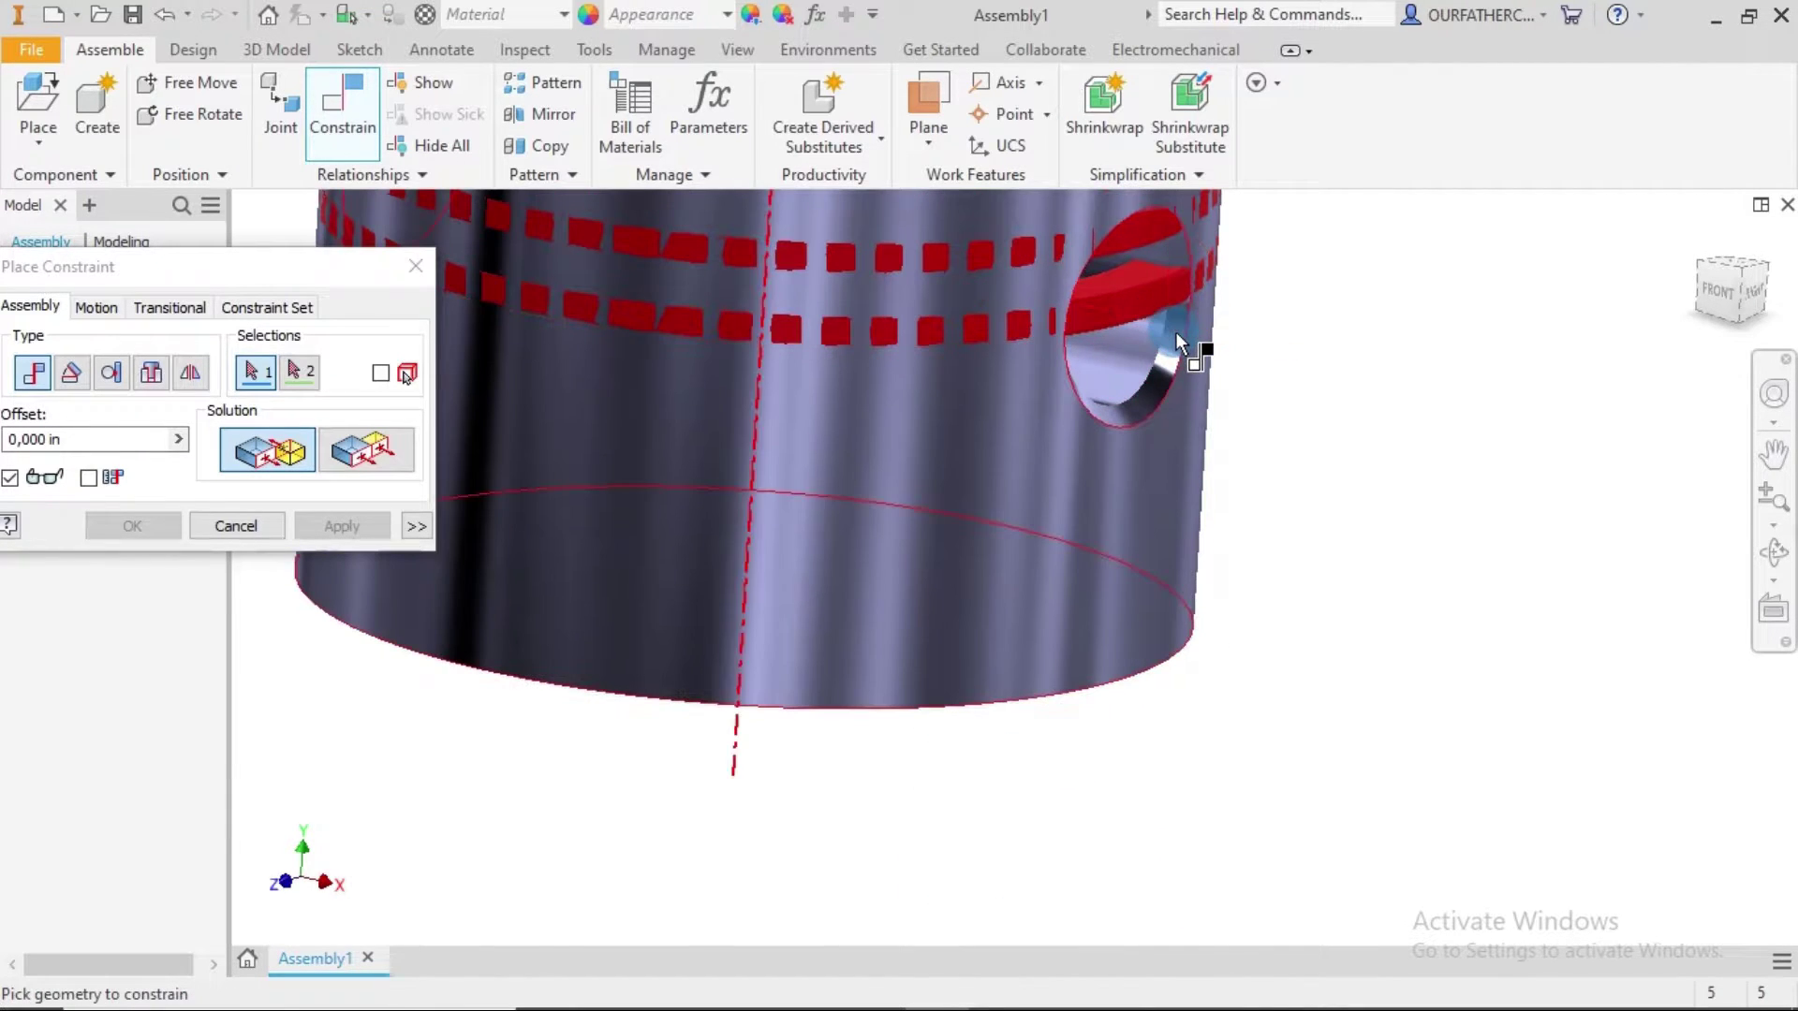
click(1171, 333)
scroll(1177, 346, up, 4)
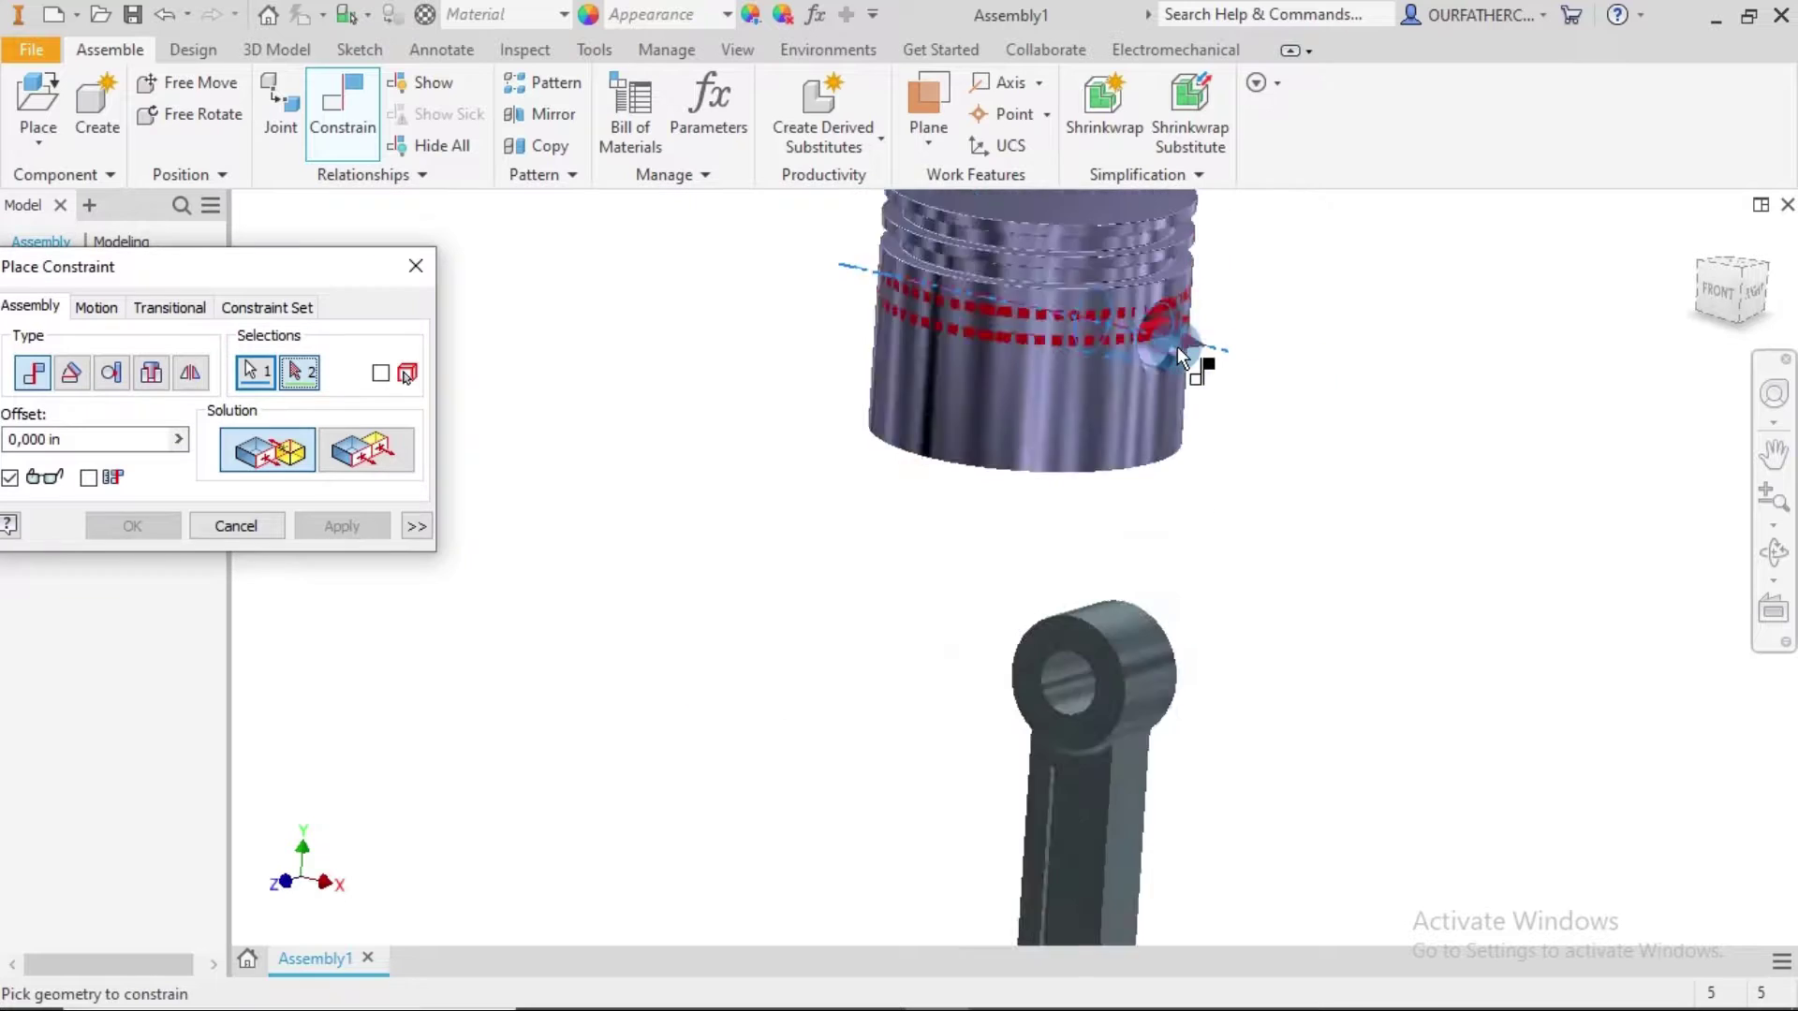
scroll(1115, 539, down, 5)
click(1112, 515)
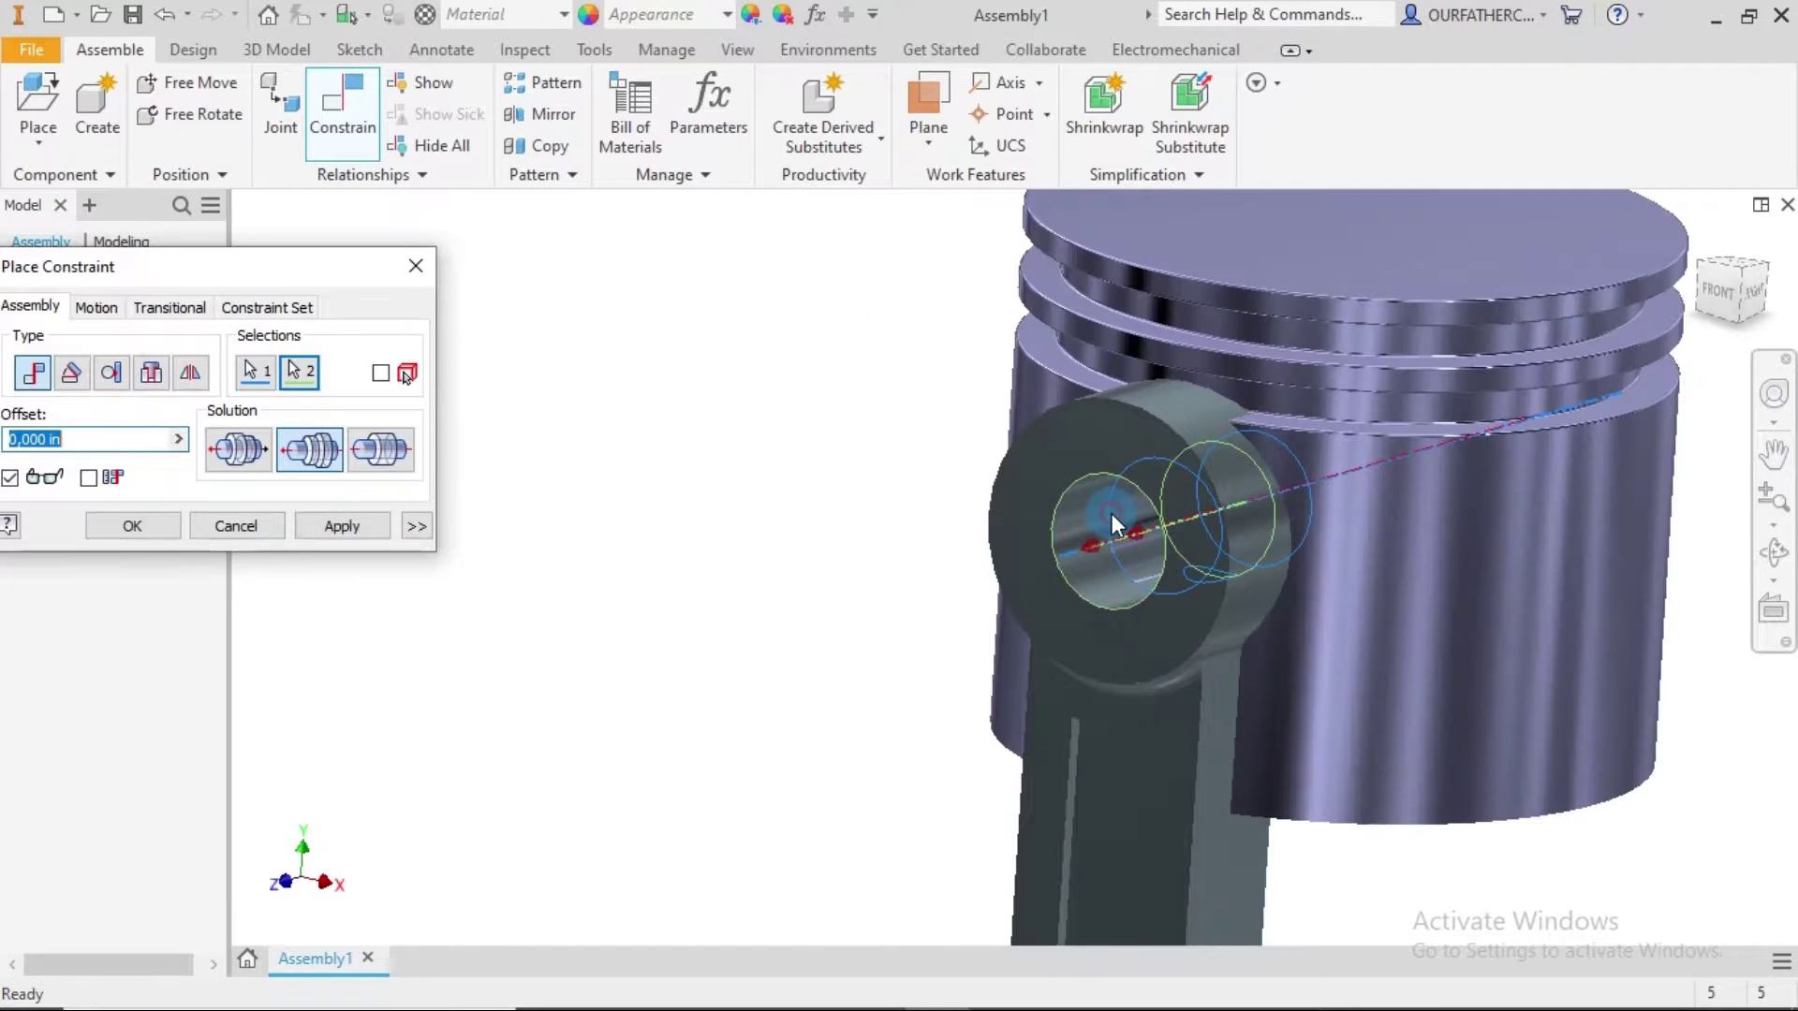
scroll(1155, 517, up, 3)
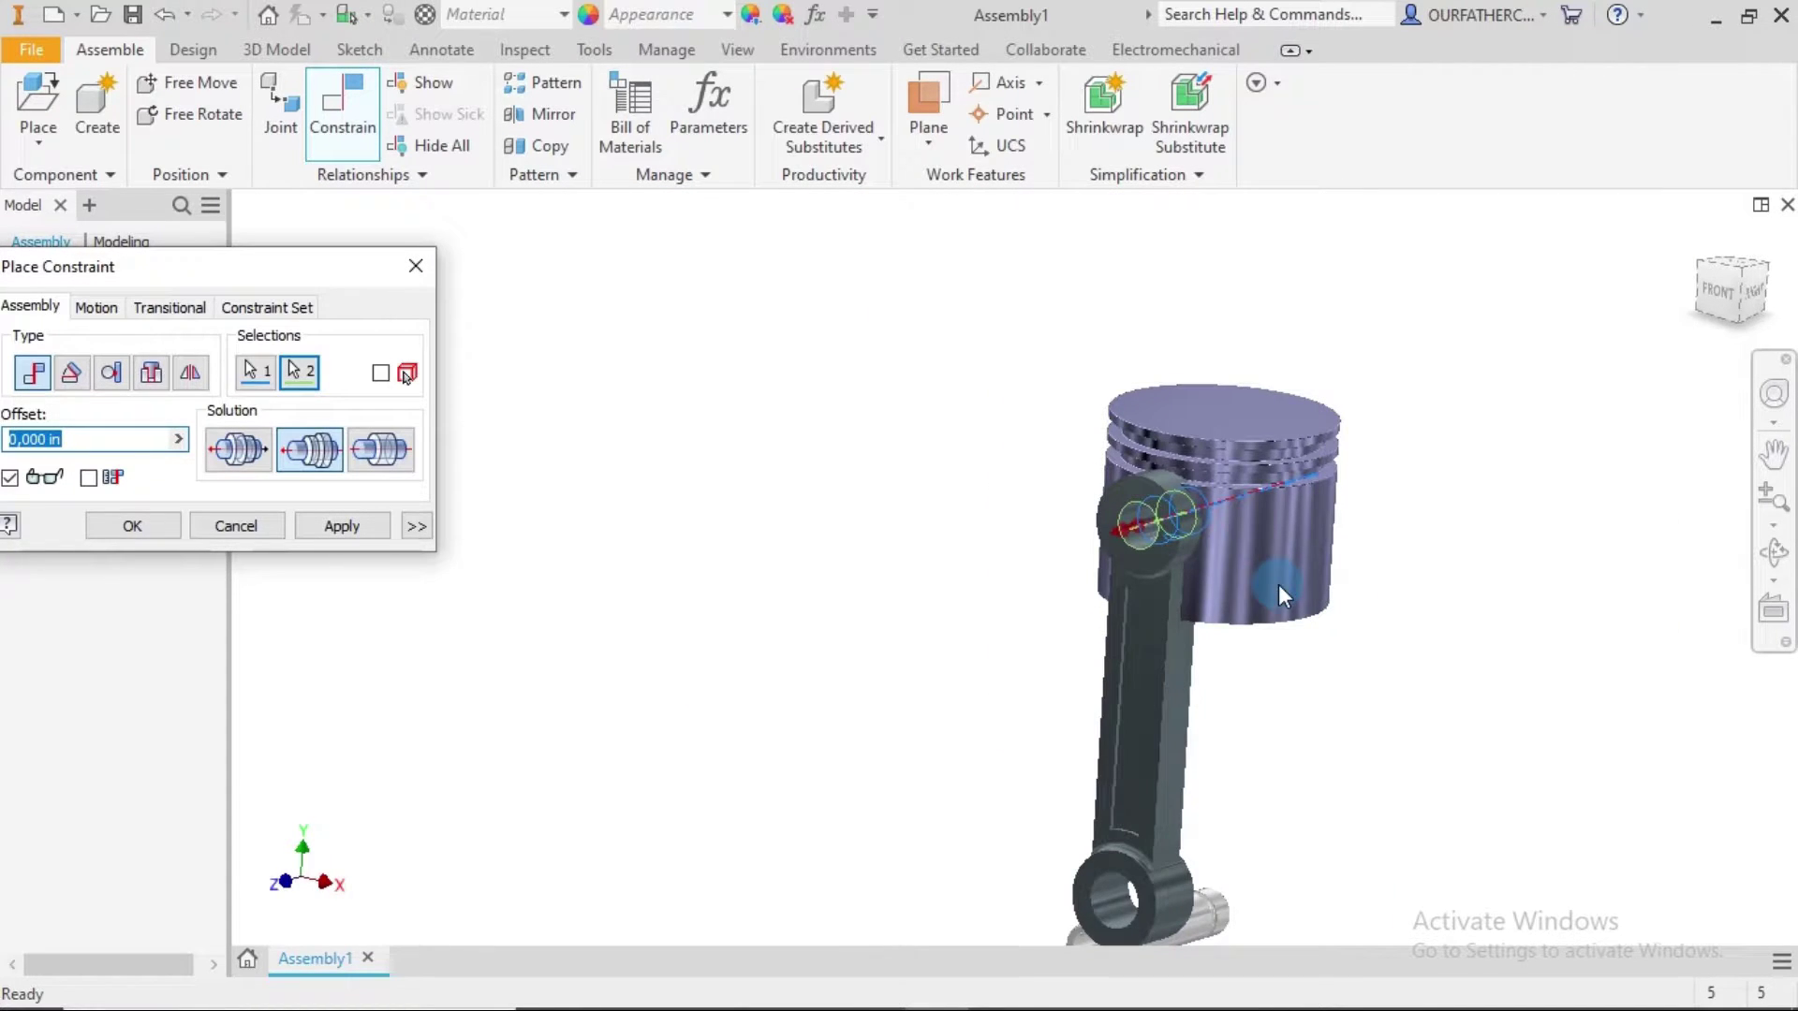
scroll(1281, 592, up, 2)
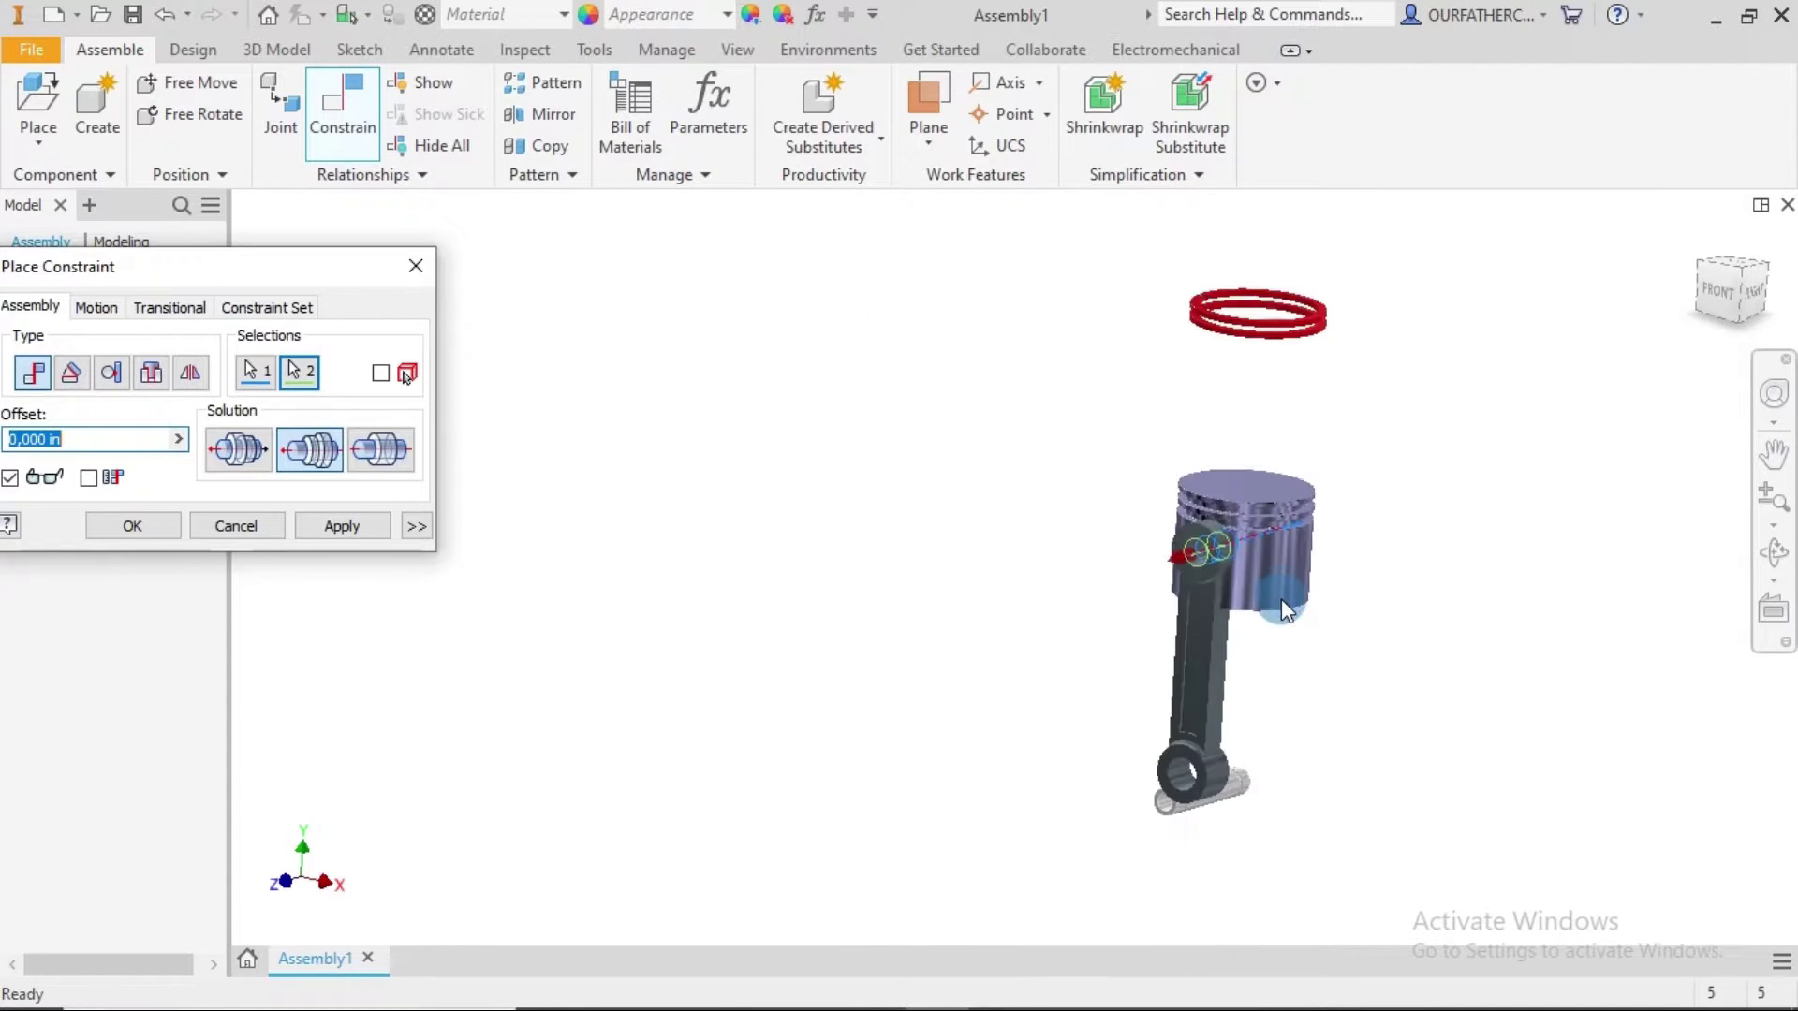
click(388, 525)
Mate the axis of the connecting rod pin to the rod's upper bore axis, then finish placing constraints.
scroll(1269, 792, down, 5)
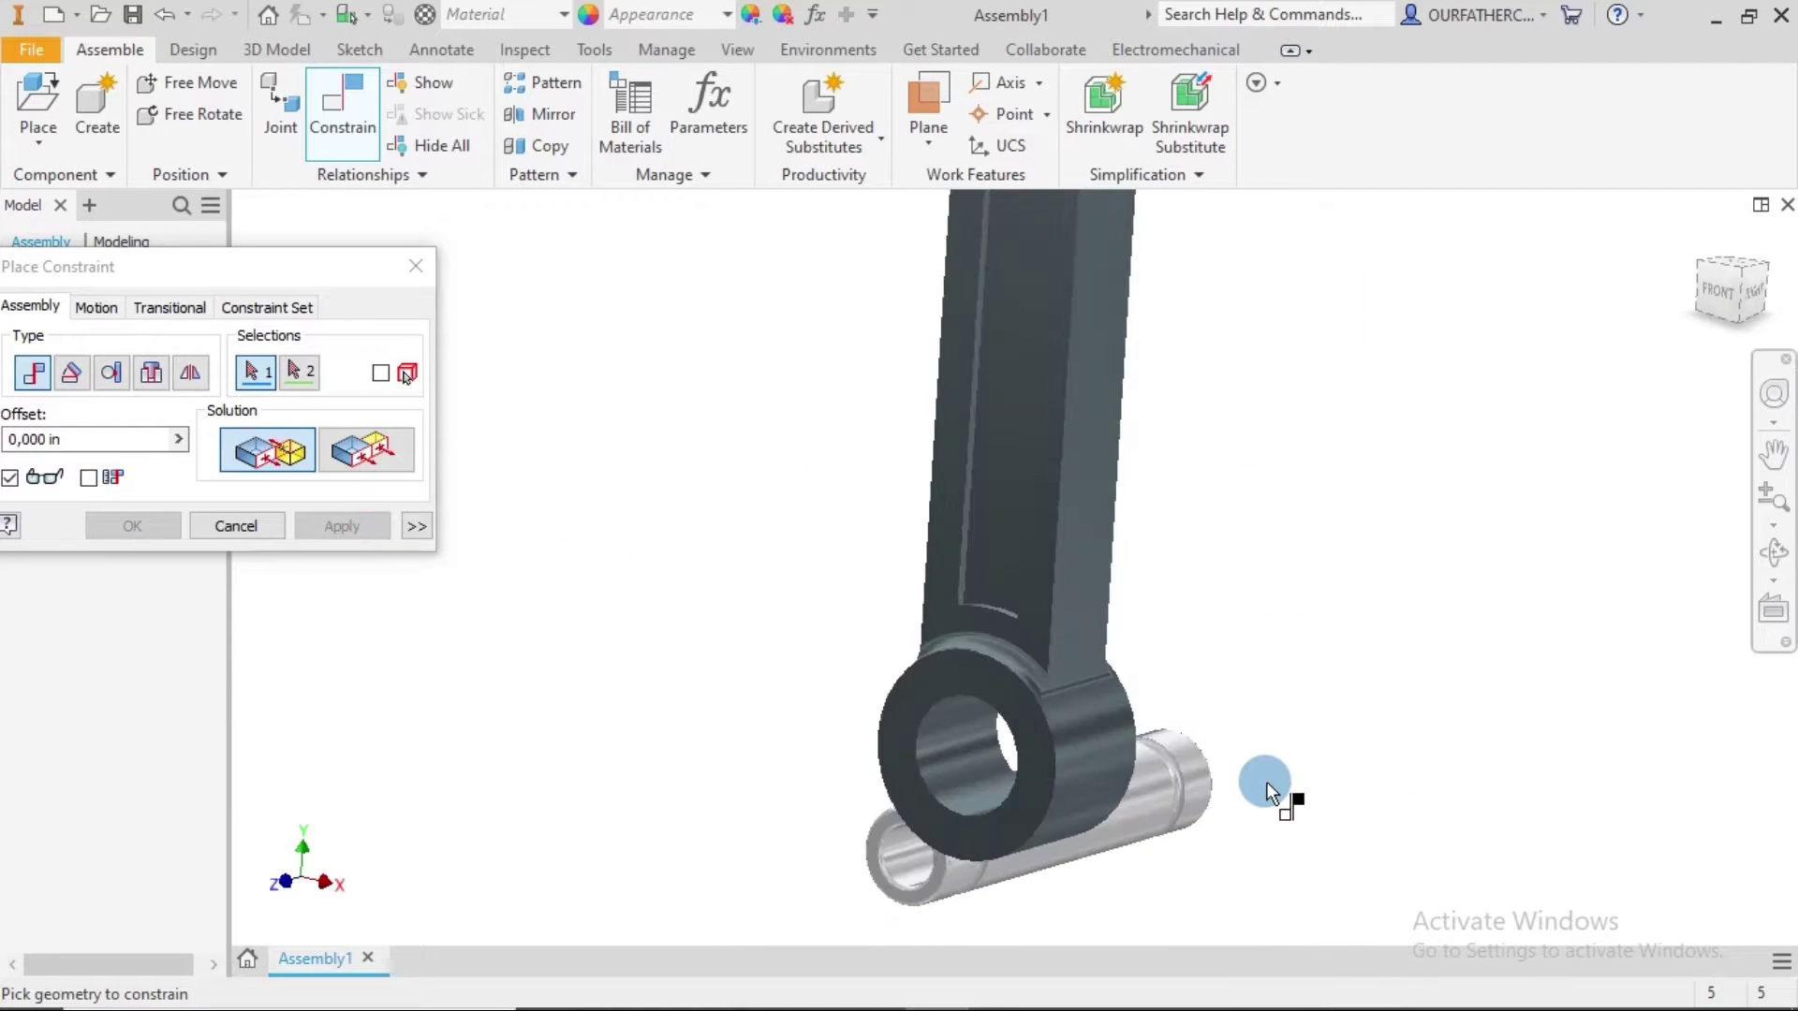
click(1154, 783)
scroll(1211, 705, up, 3)
scroll(1236, 599, down, 5)
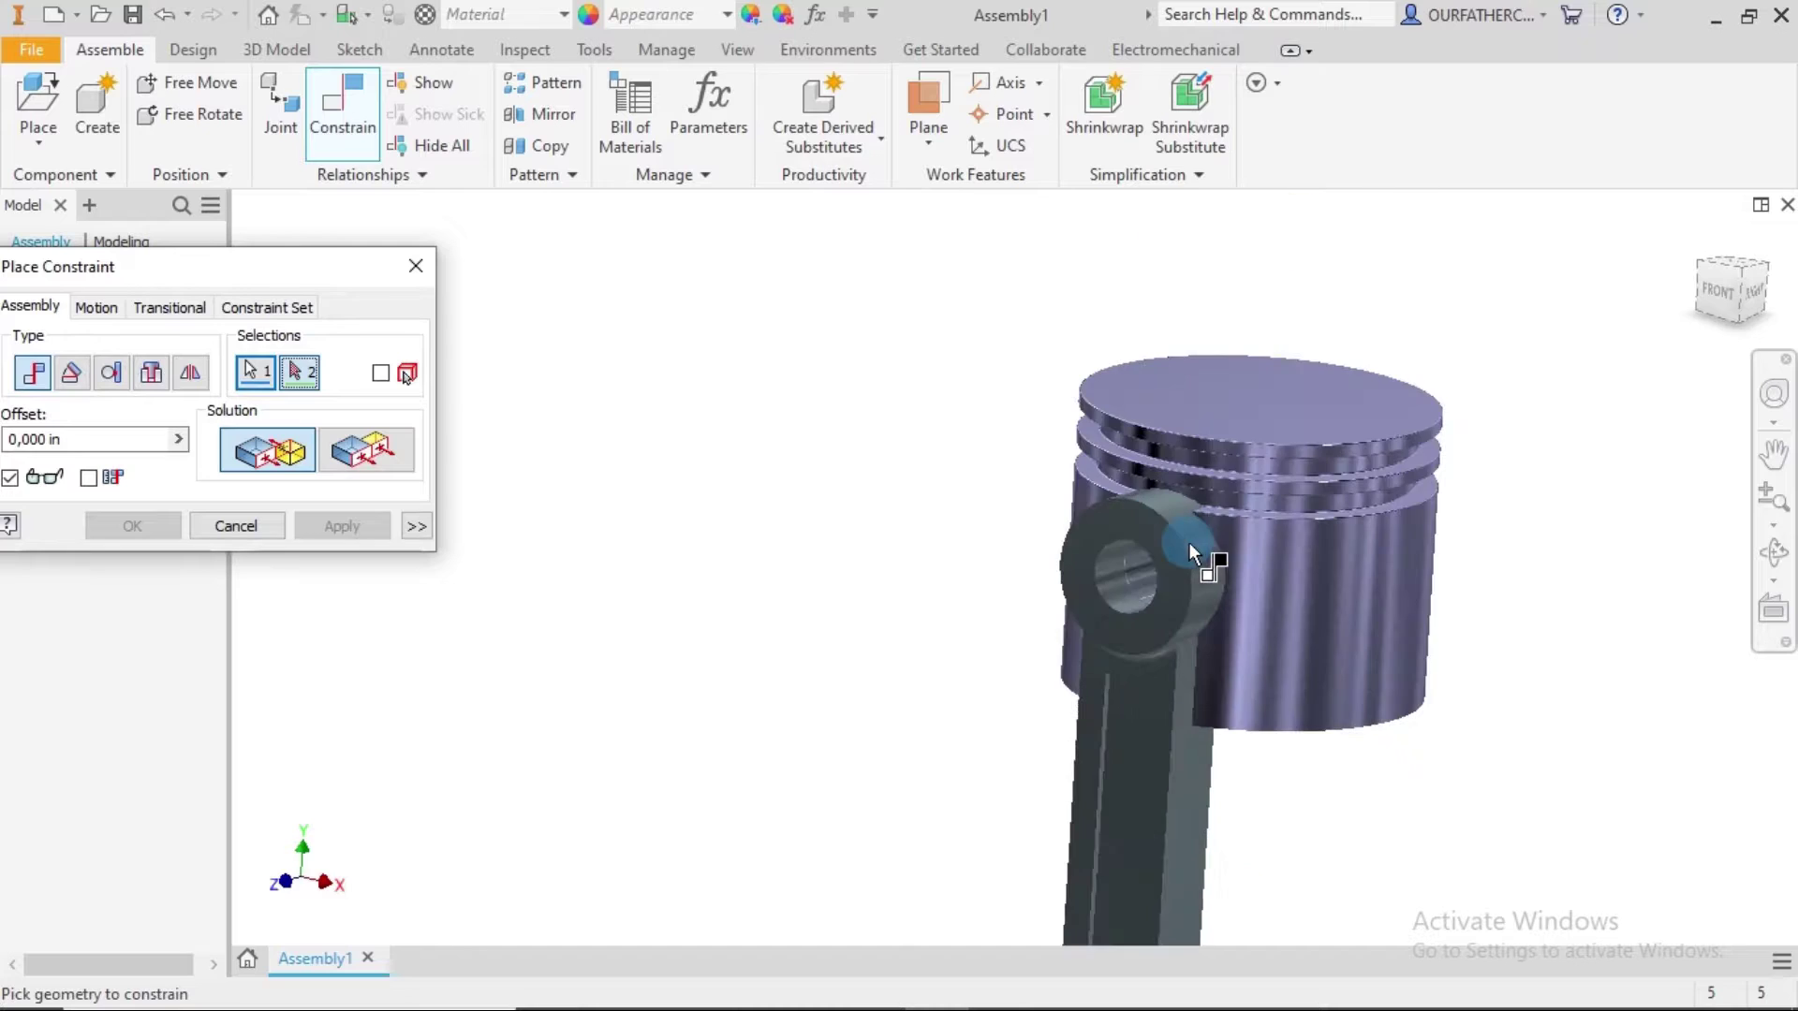
scroll(1218, 580, up, 3)
scroll(1244, 764, down, 4)
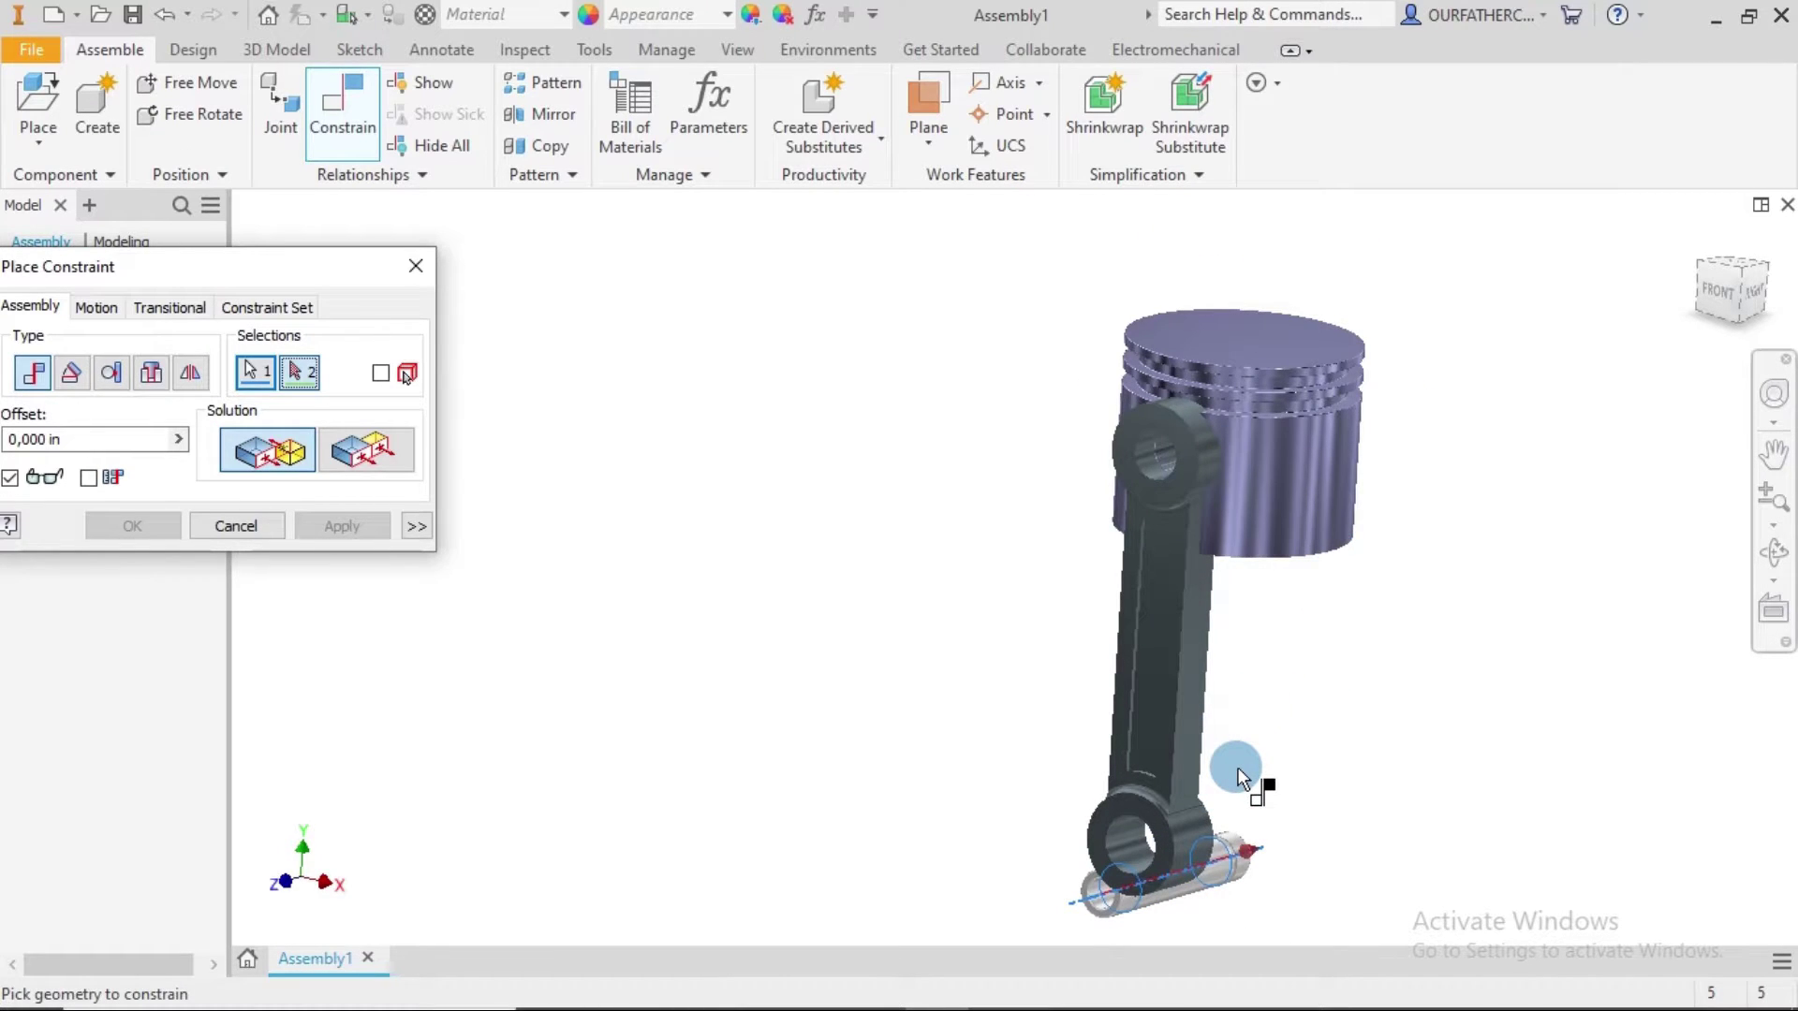
scroll(1231, 711, up, 2)
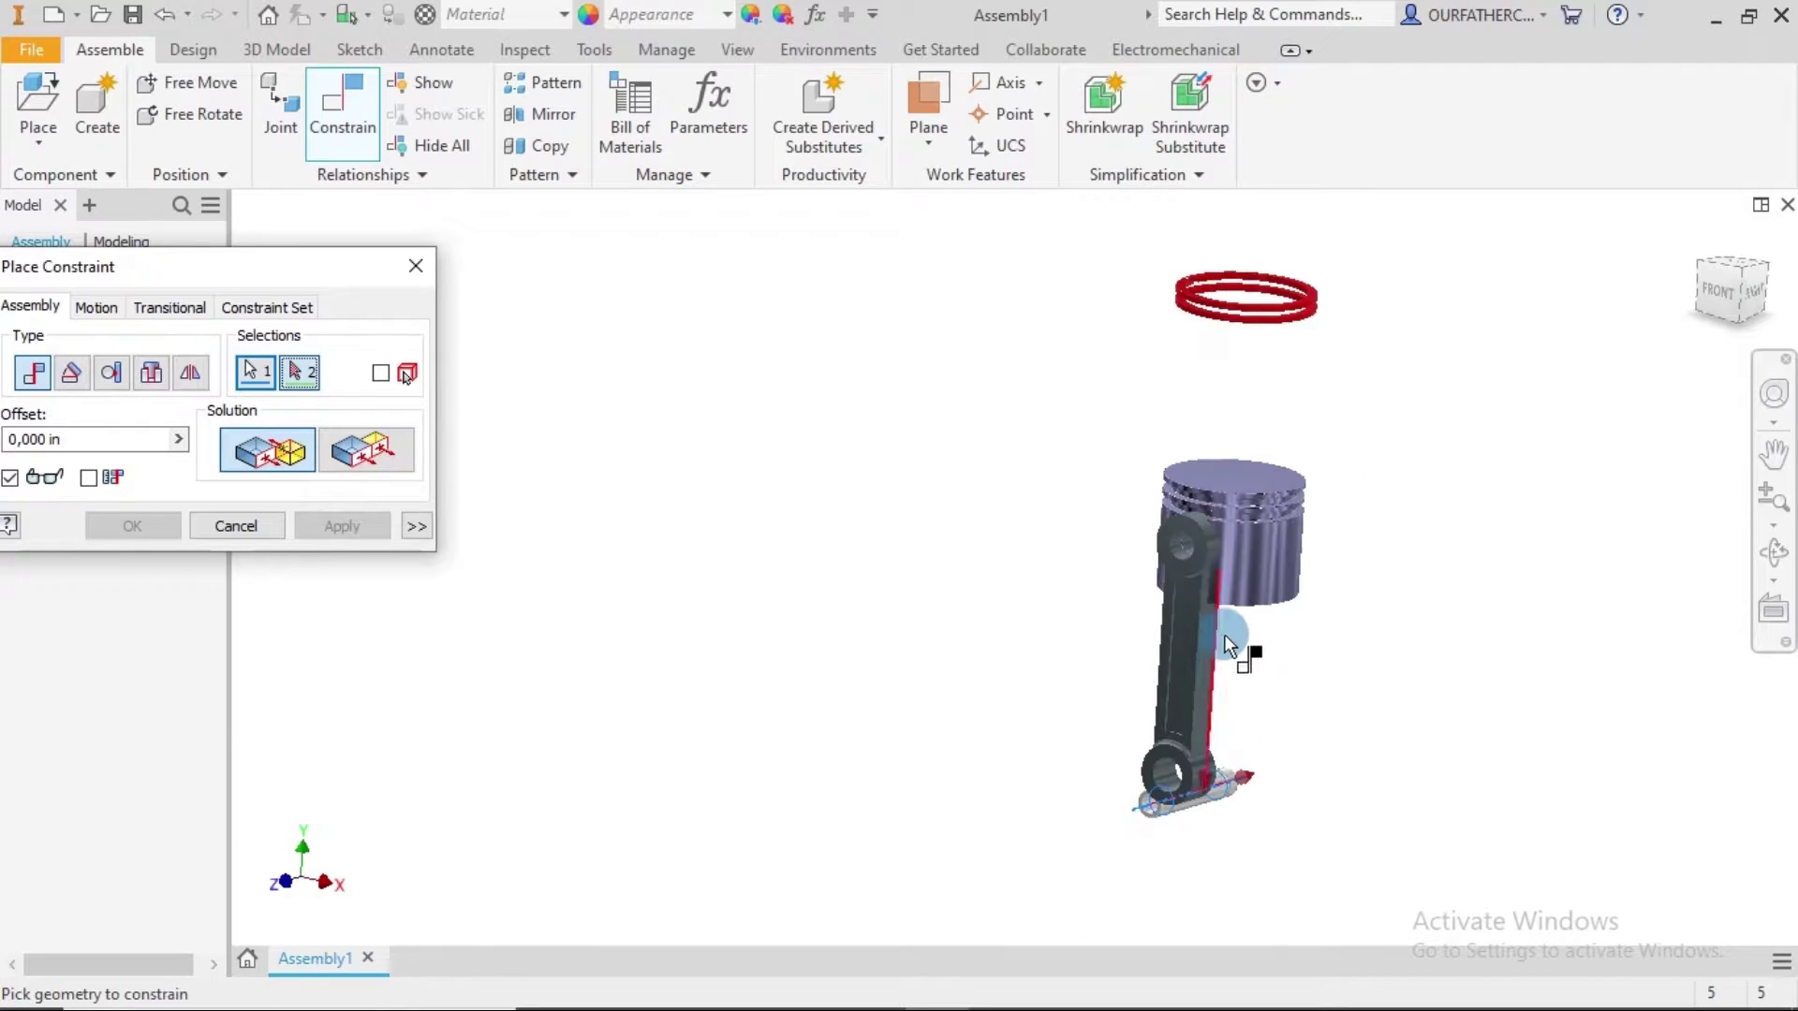
scroll(1209, 524, down, 5)
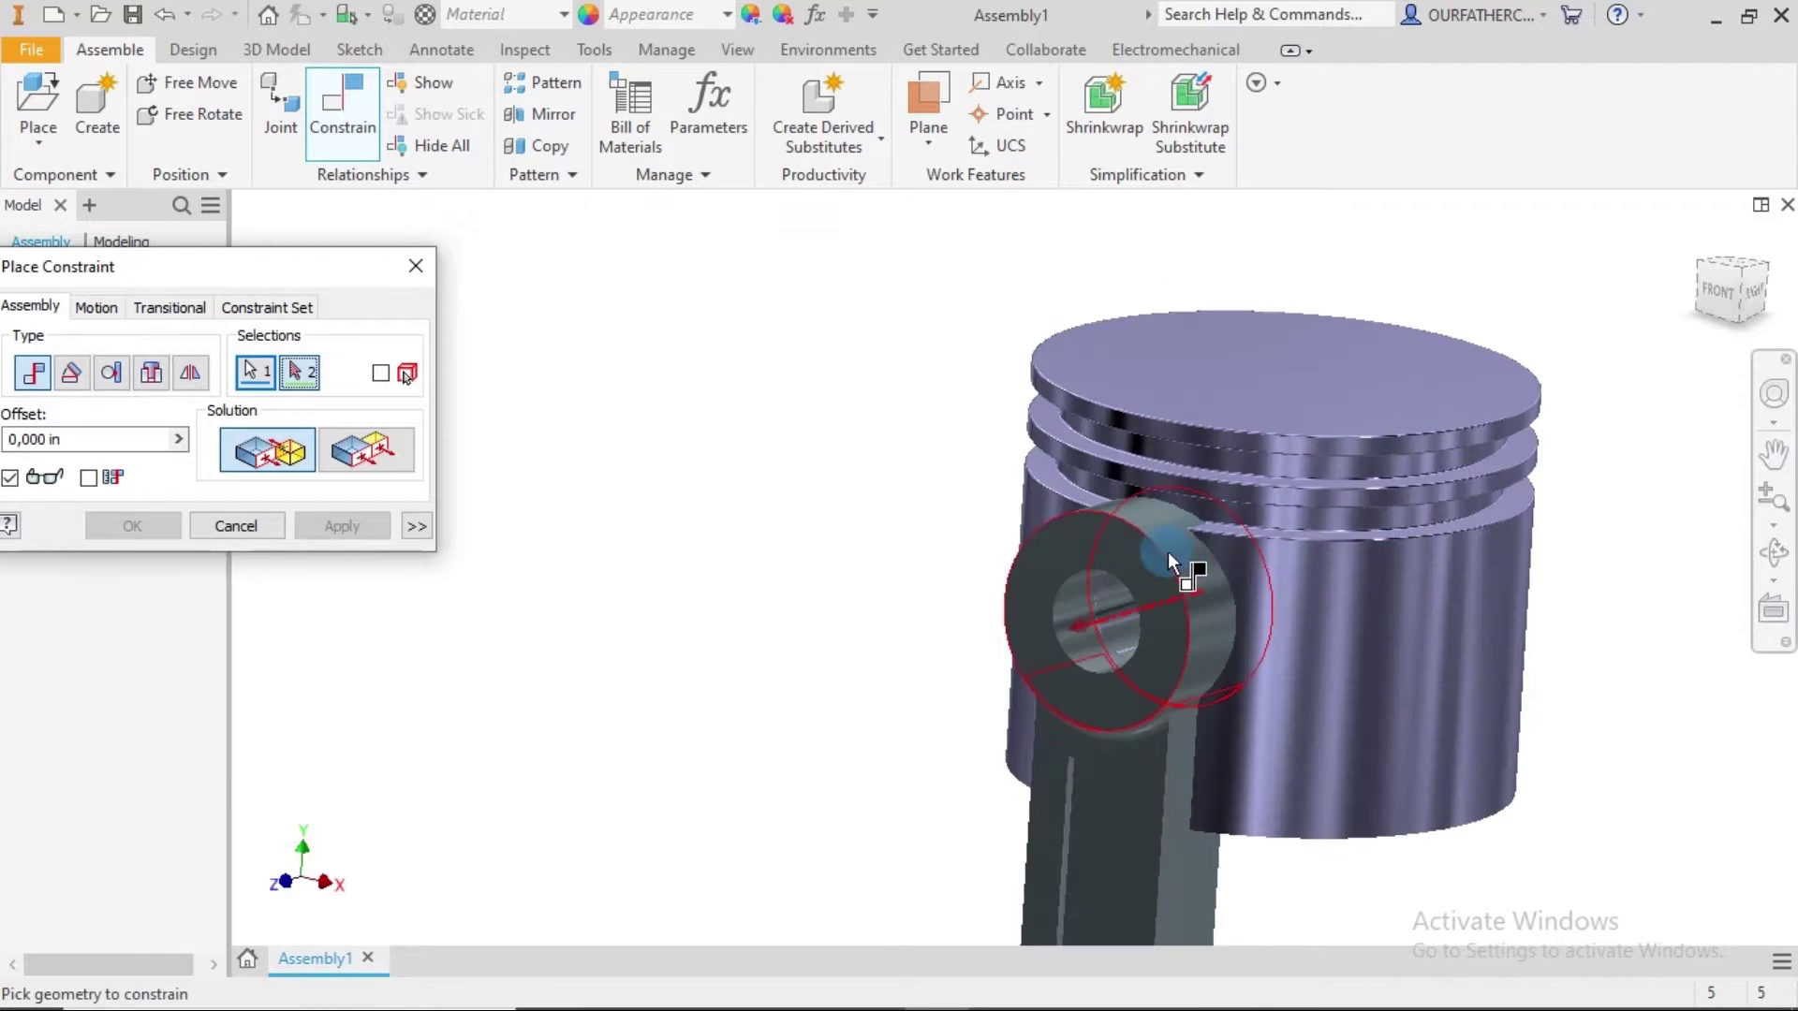
click(1085, 604)
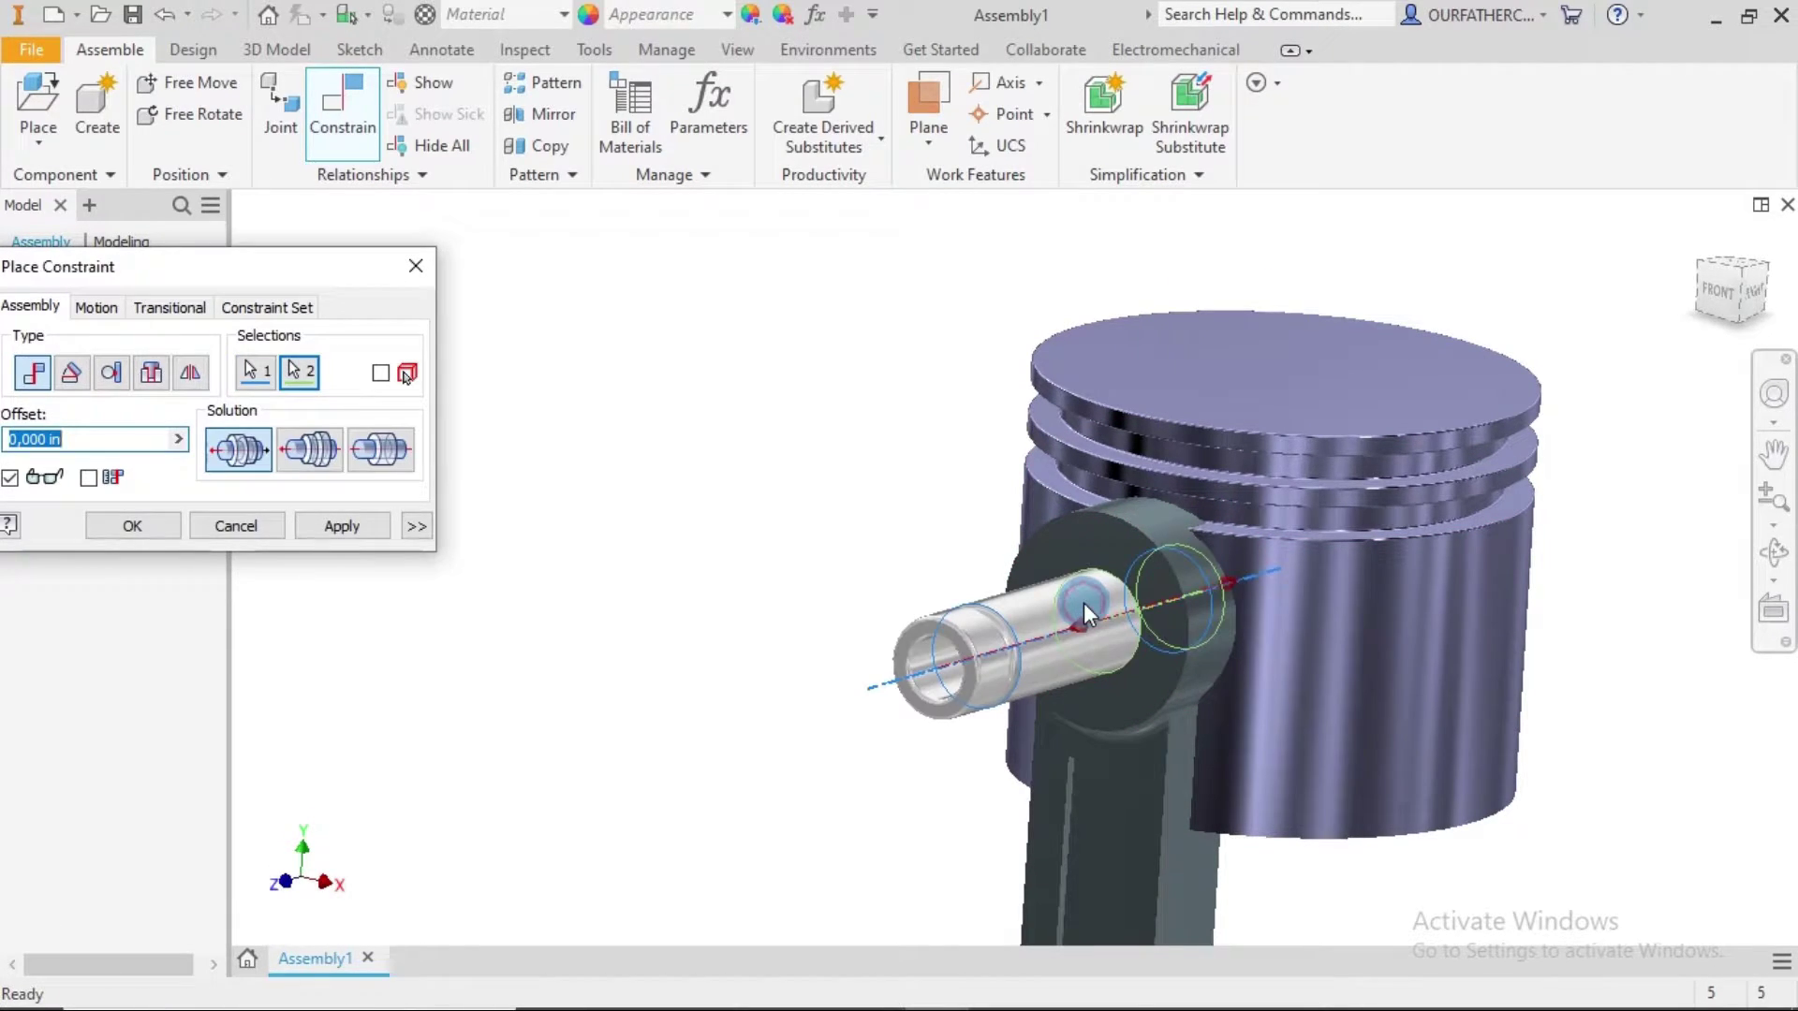
scroll(732, 556, up, 1)
scroll(732, 556, up, 2)
click(313, 523)
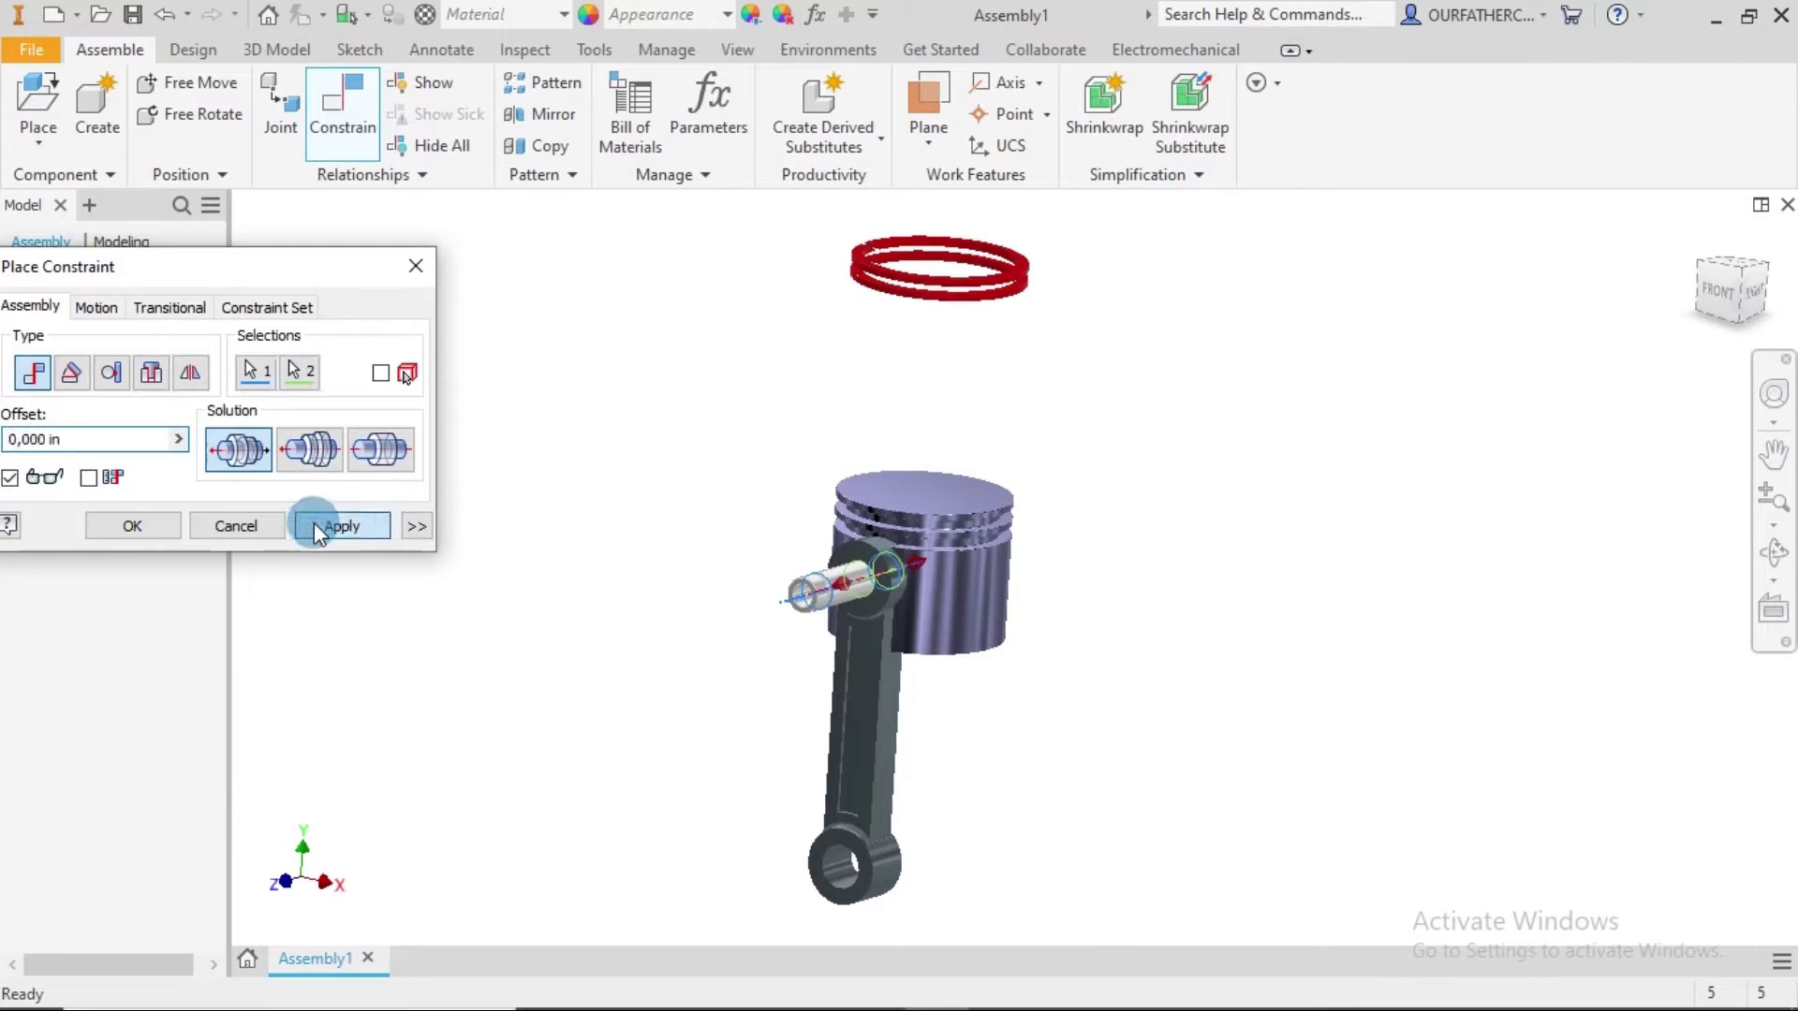
click(241, 524)
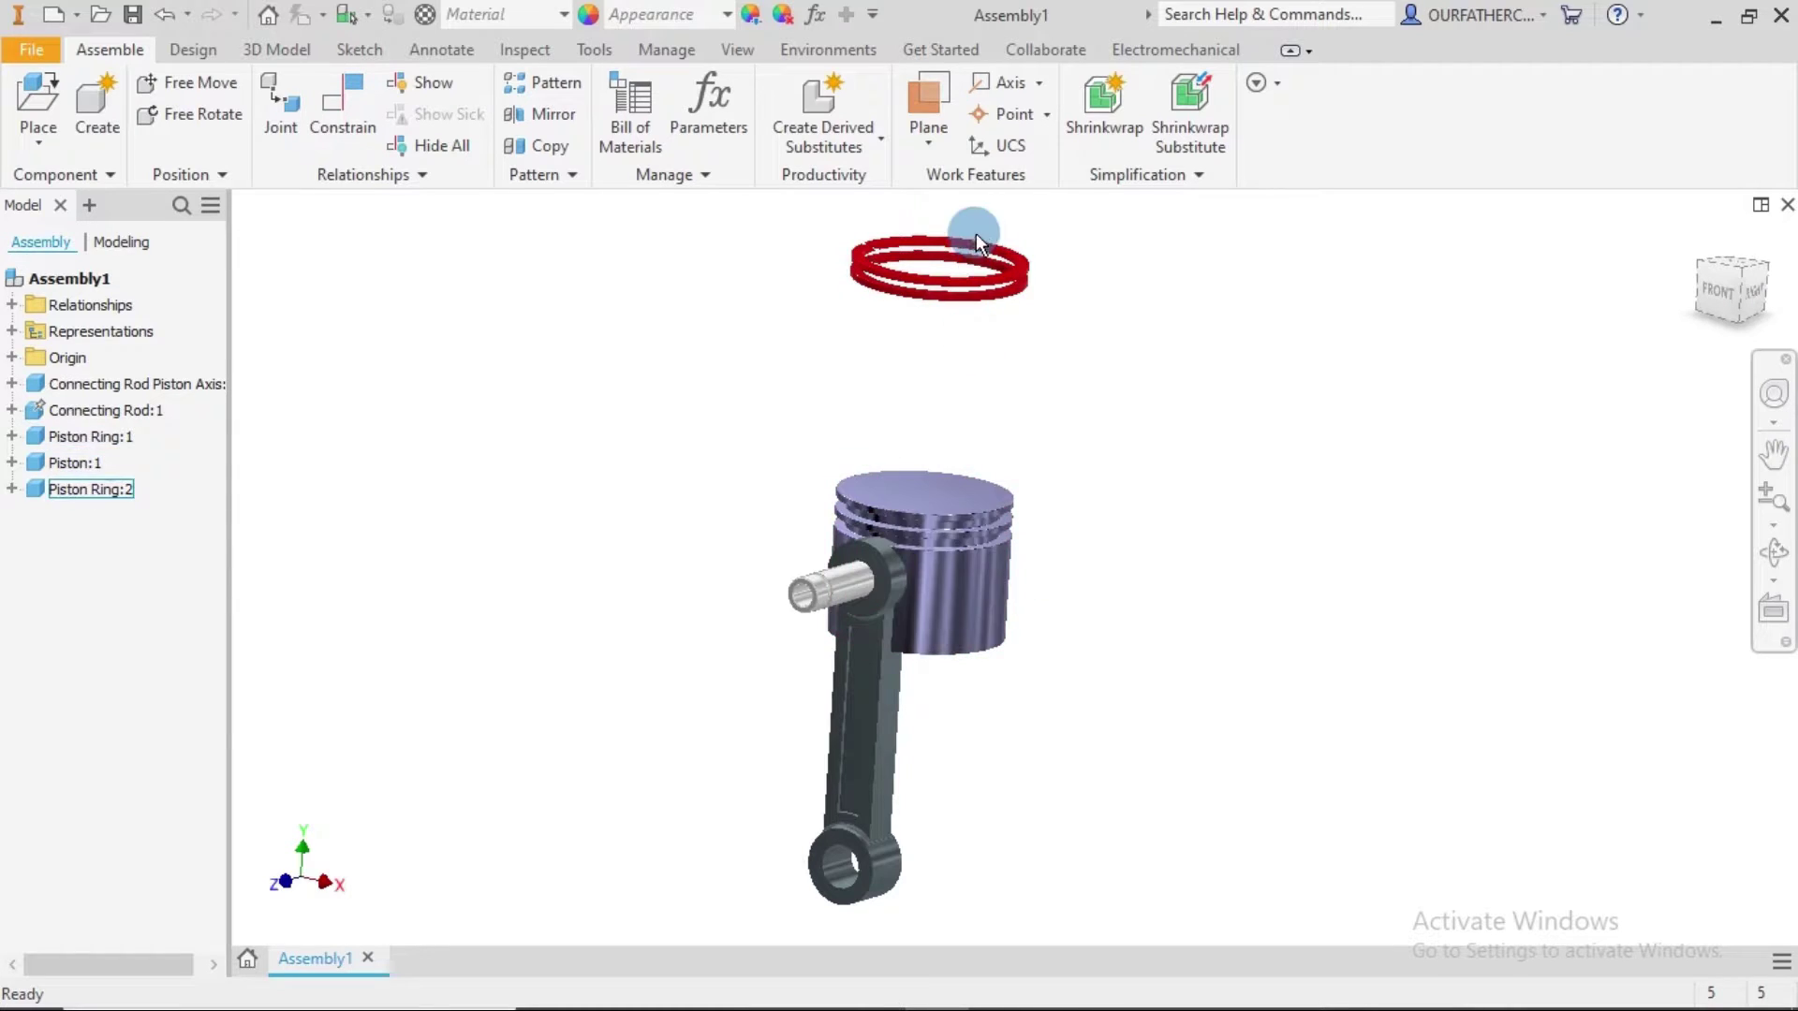
Move the piston clear of the connecting rod and mate the lower ring's underside to the bottom face of the piston's lower groove.
drag(958, 498, 999, 309)
shift+middle_drag(1176, 677, 1010, 761)
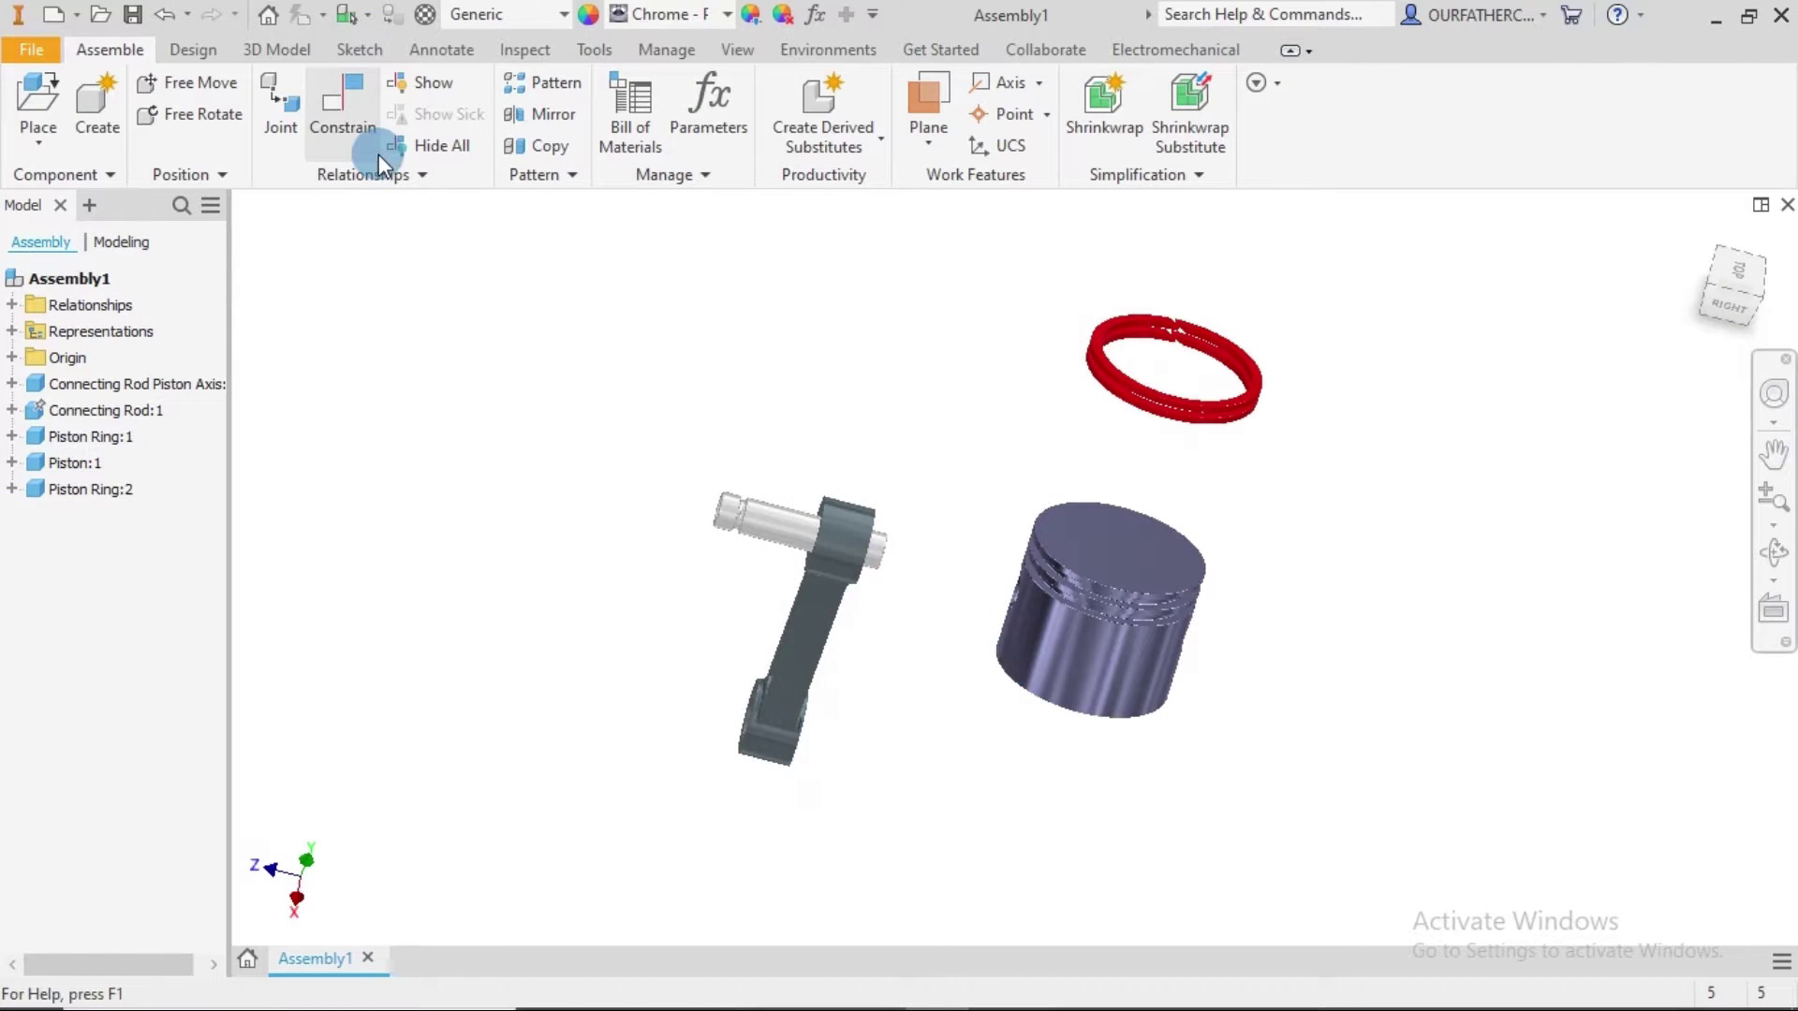
click(355, 131)
scroll(1137, 396, down, 5)
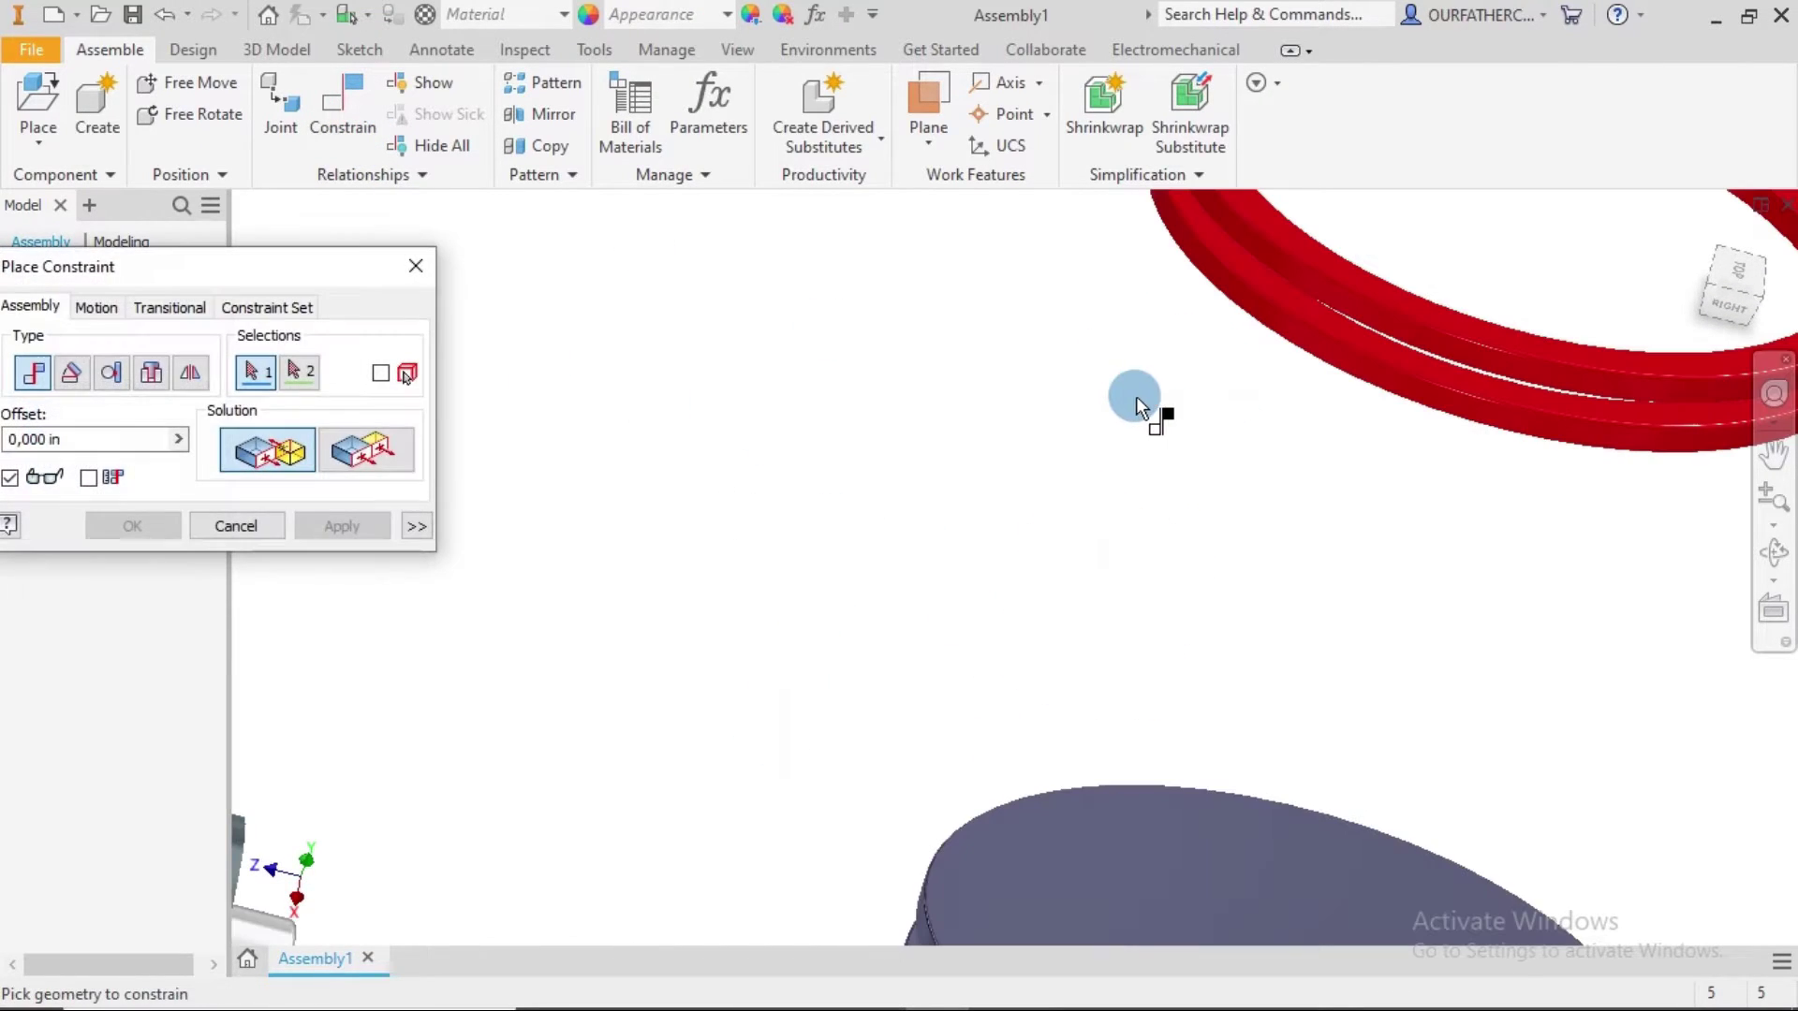
scroll(1449, 520, up, 5)
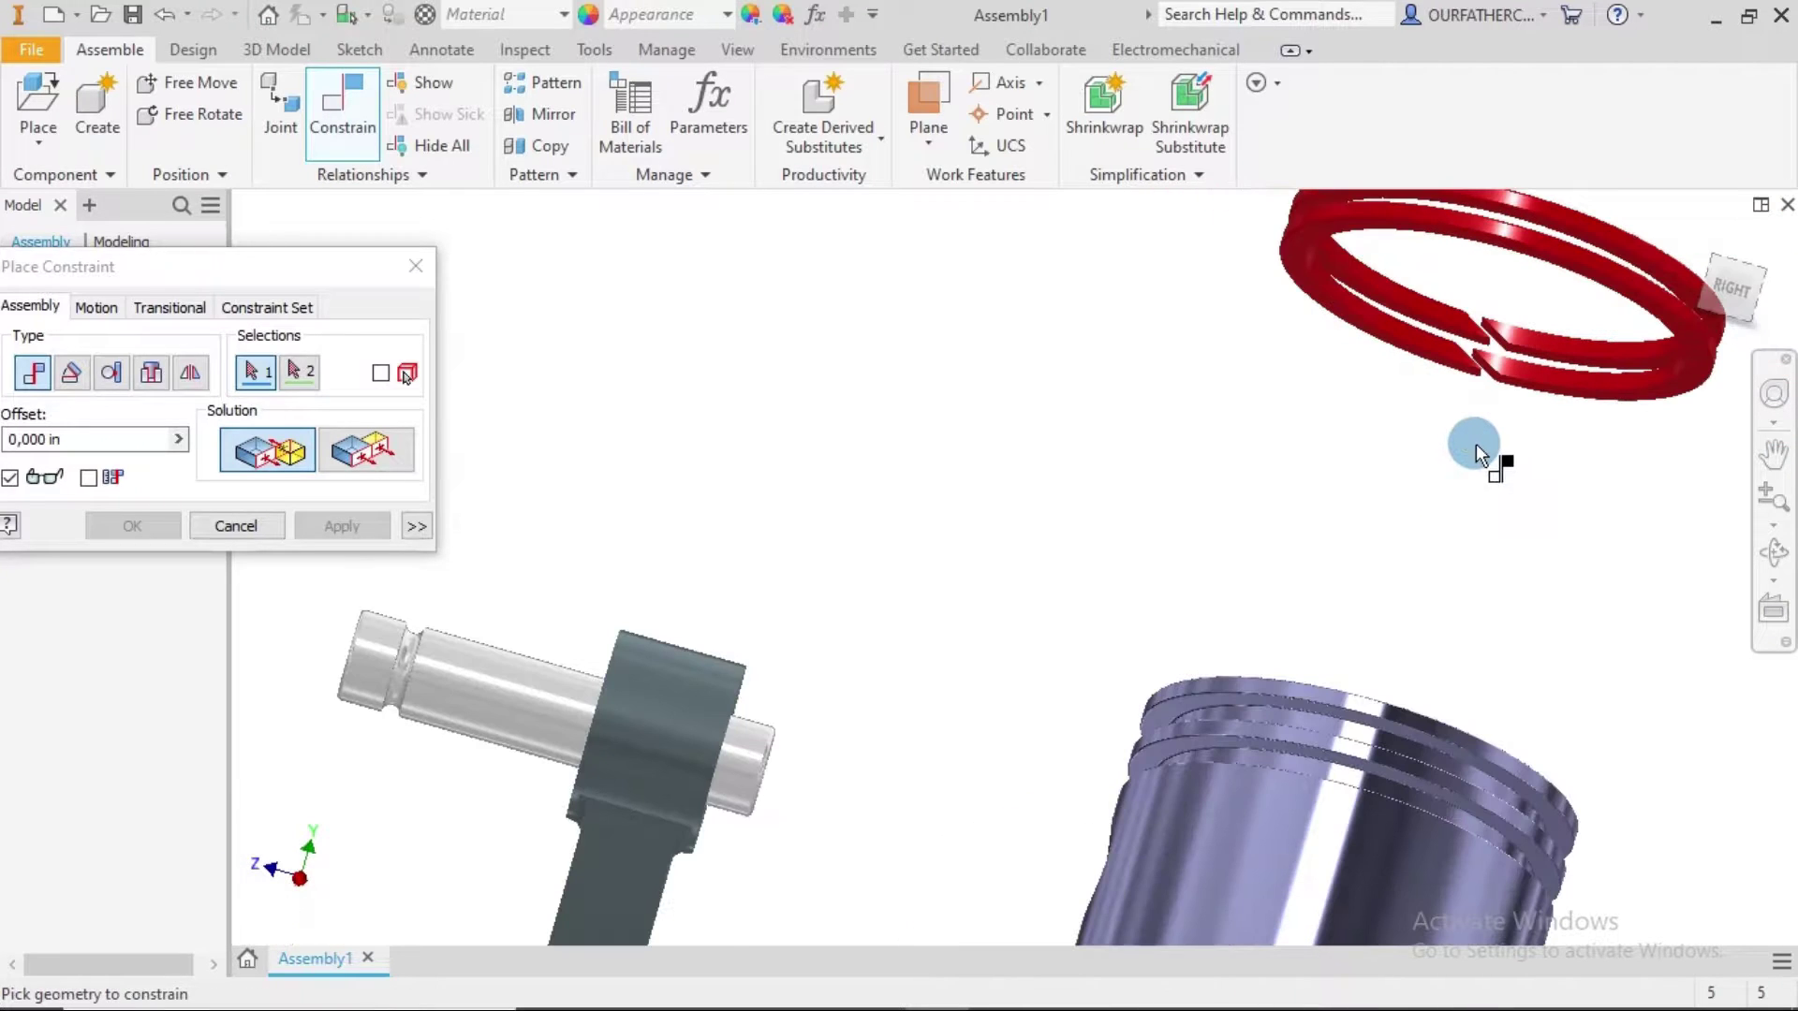
middle_drag(1473, 458, 1221, 554)
scroll(1215, 346, down, 5)
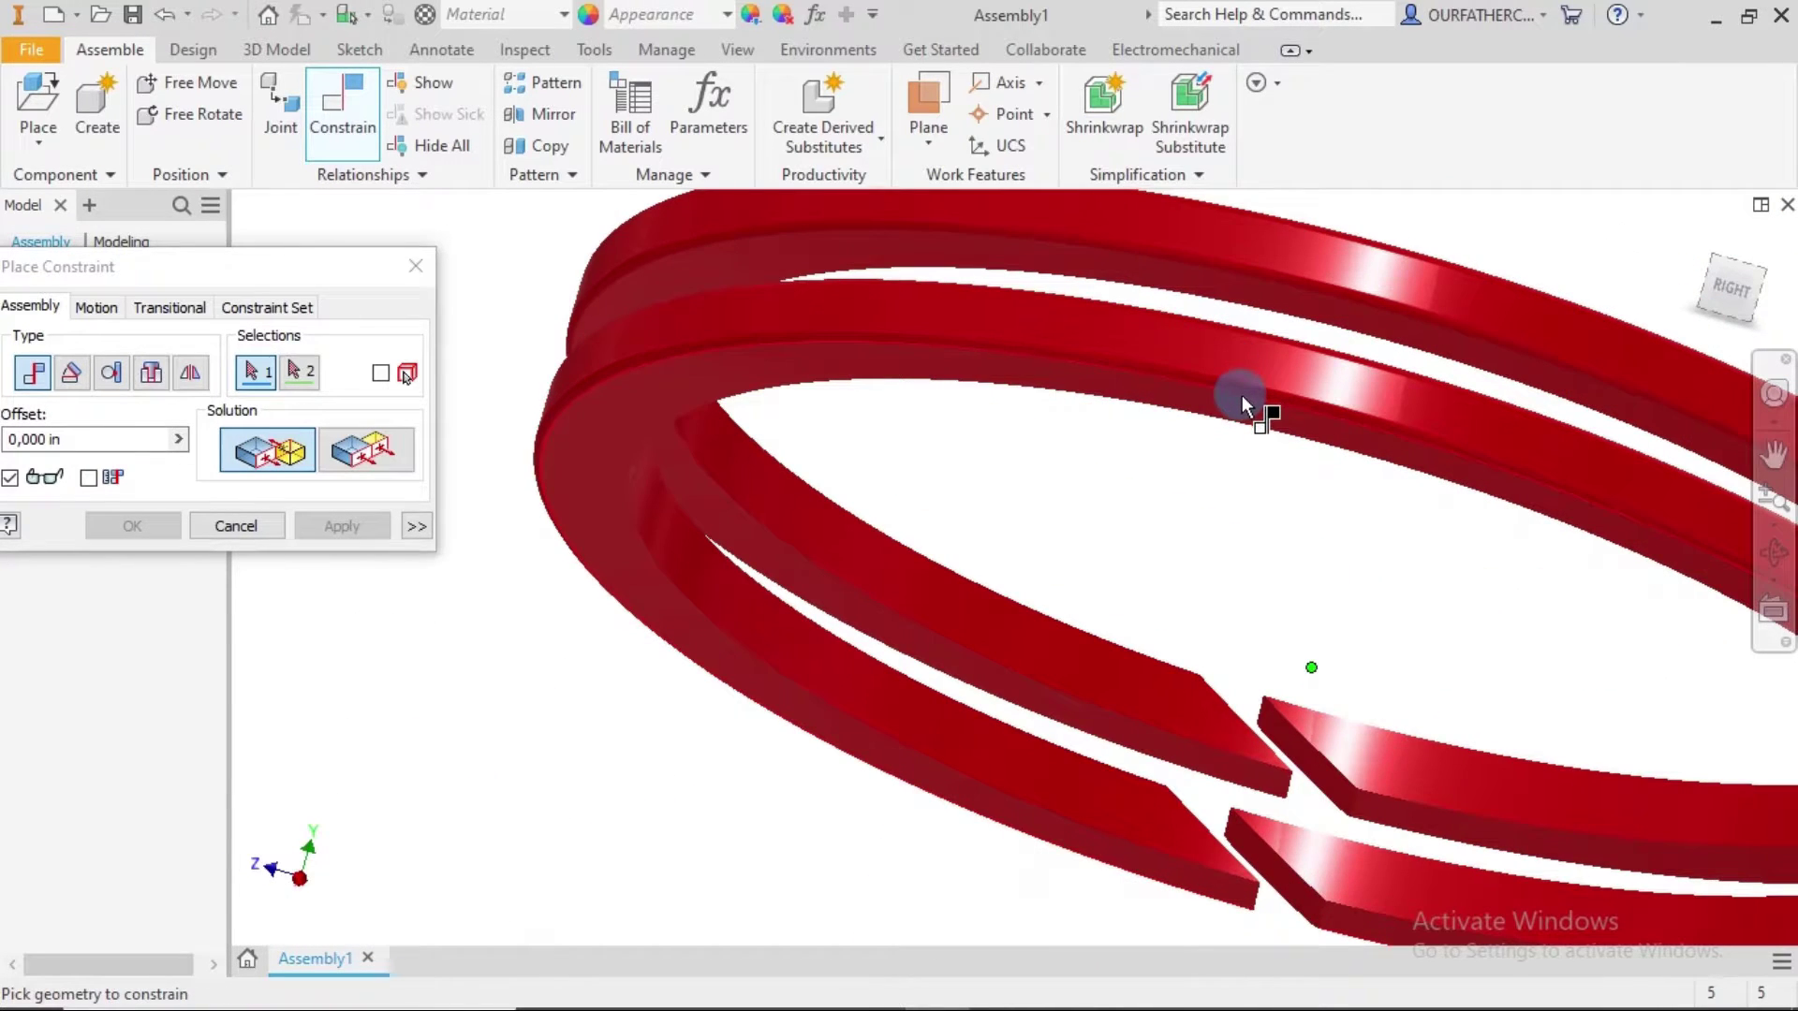
click(646, 409)
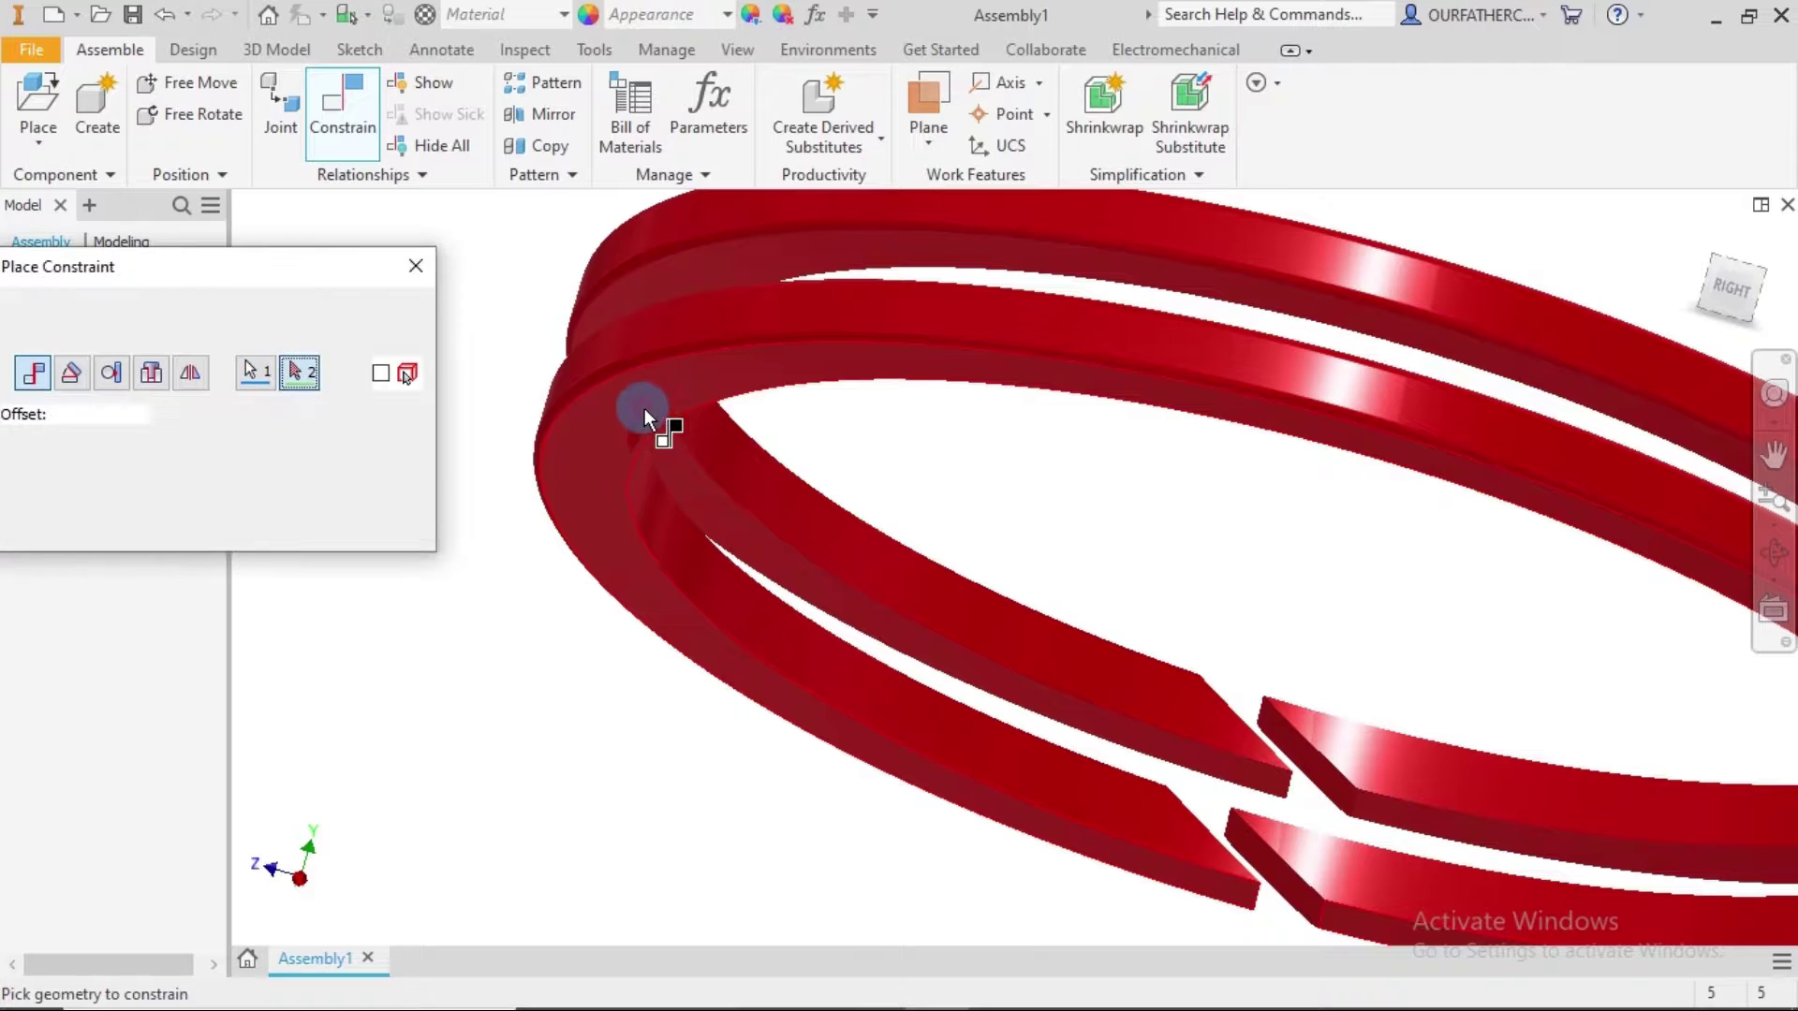
scroll(644, 418, up, 5)
scroll(638, 382, down, 5)
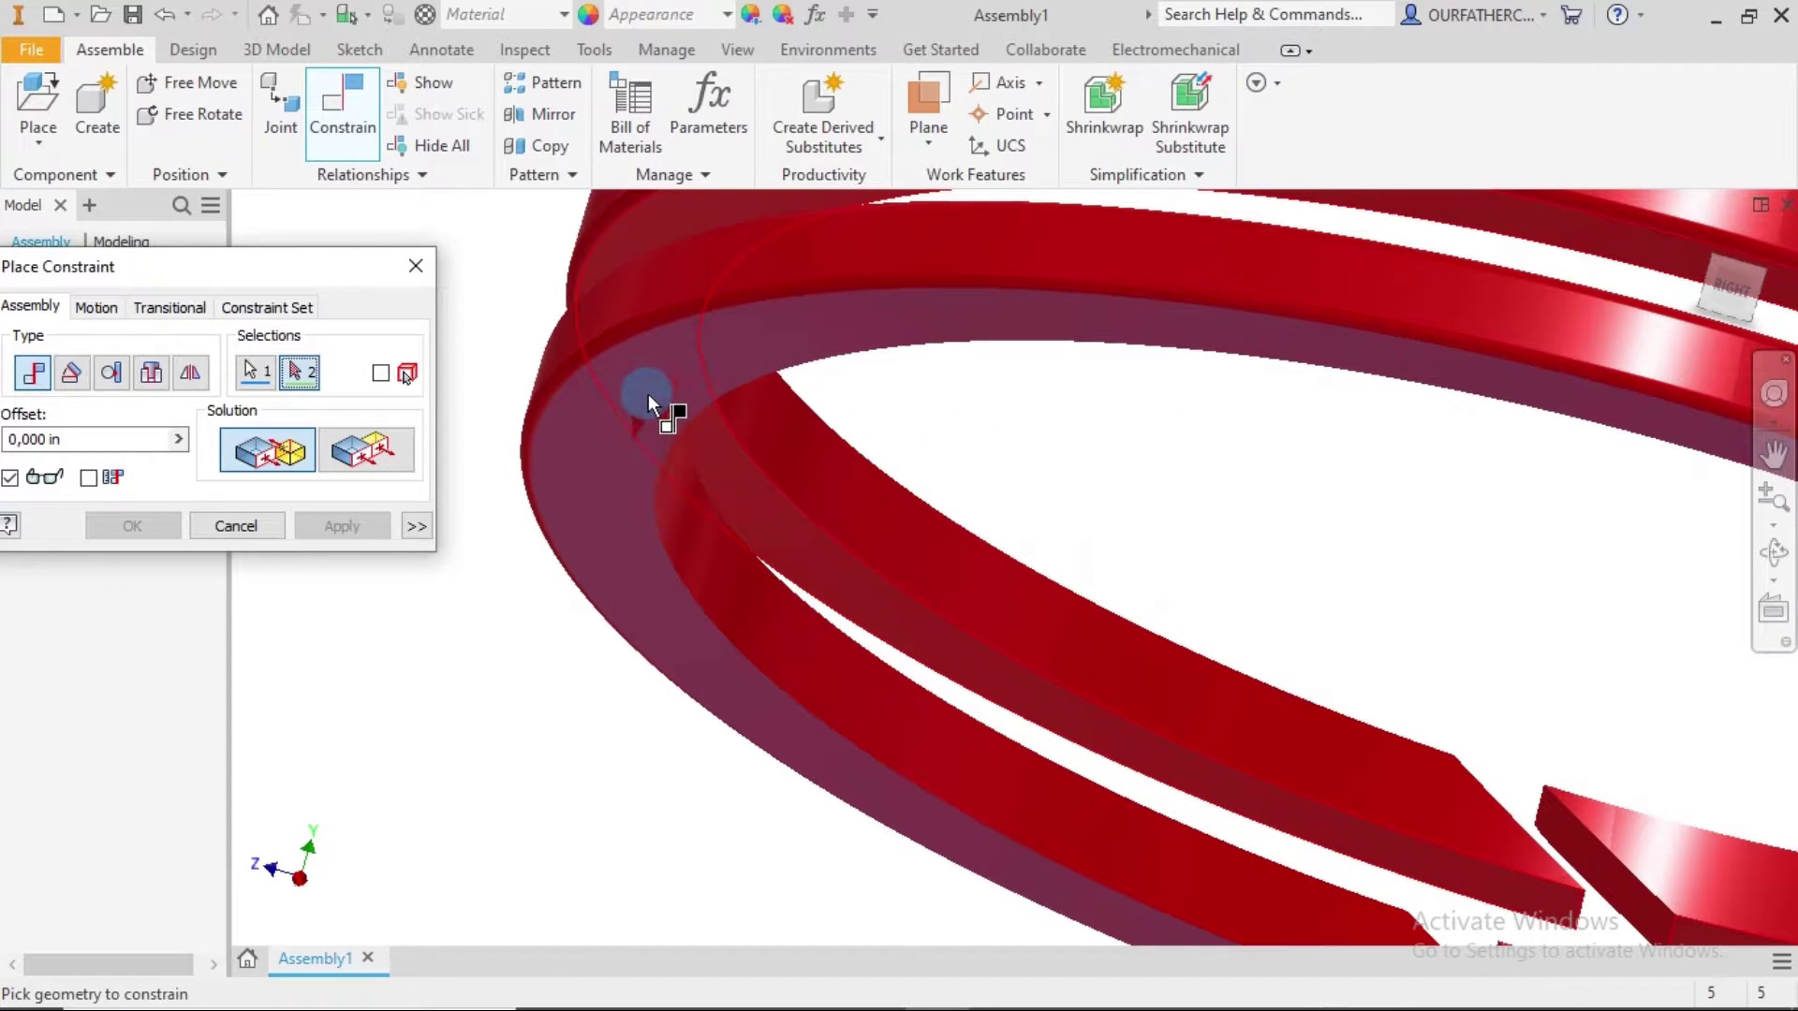
scroll(648, 394, up, 5)
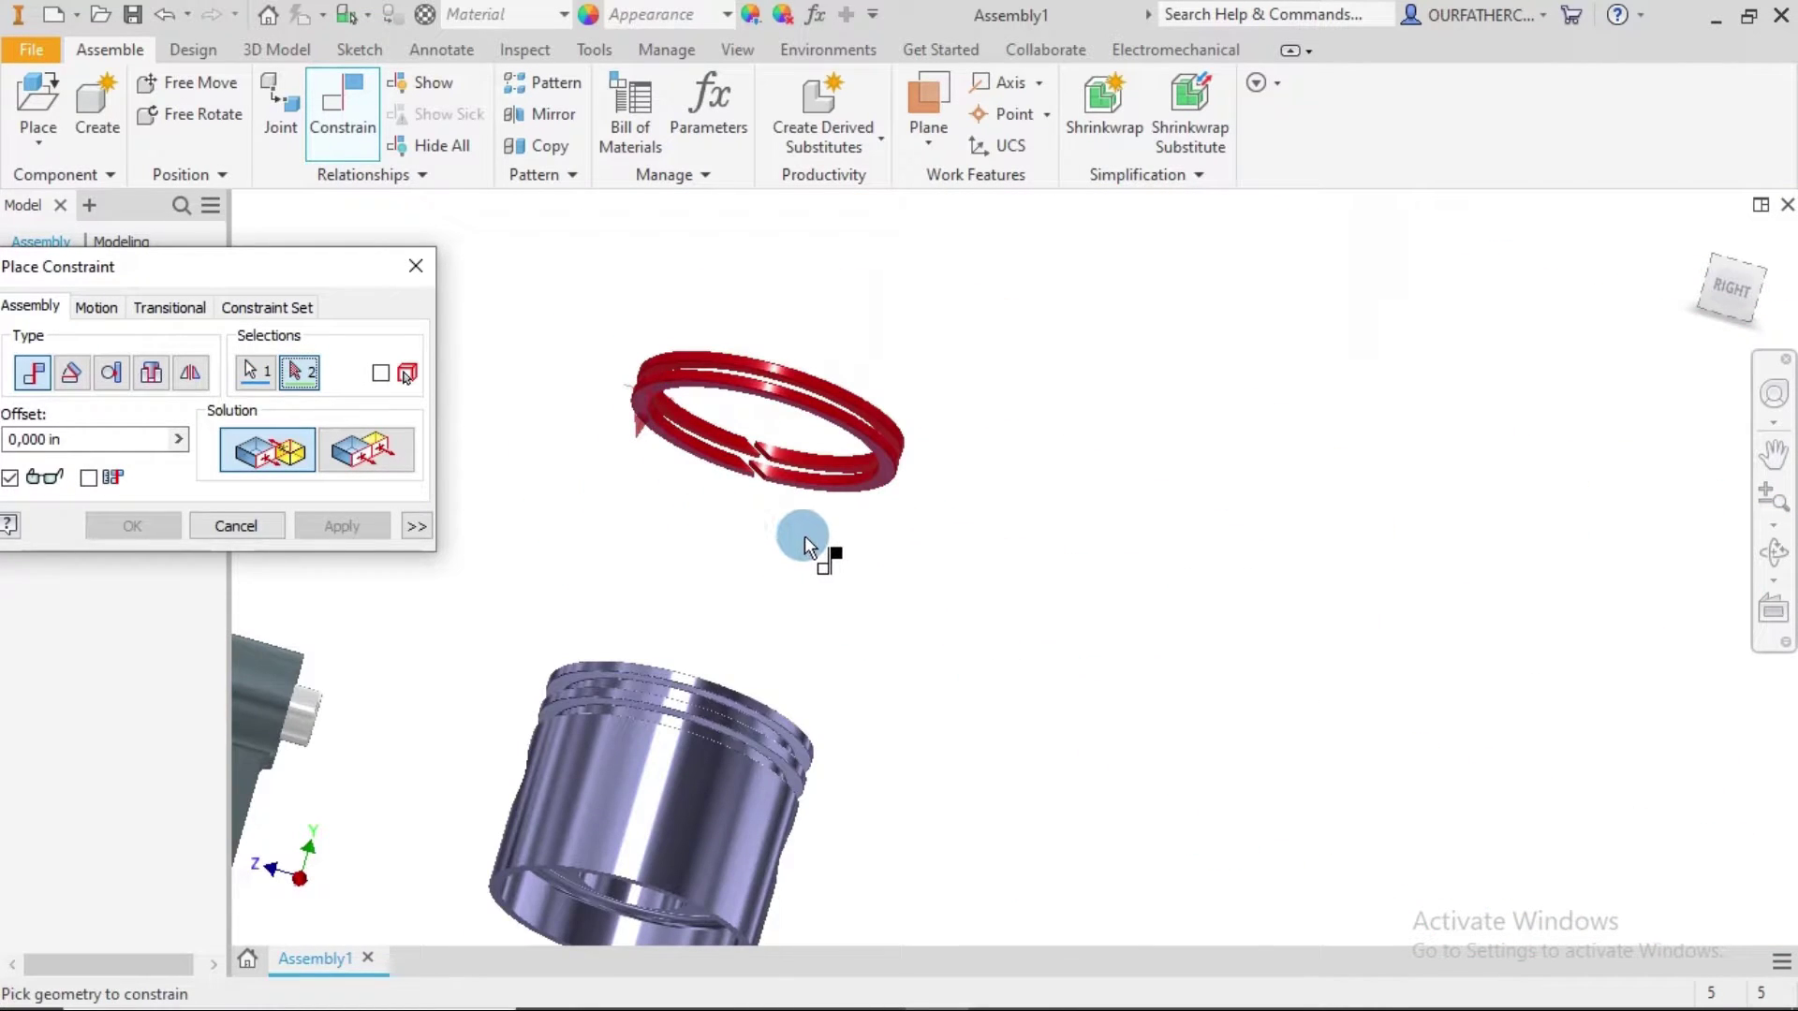
shift+middle_drag(806, 536, 791, 578)
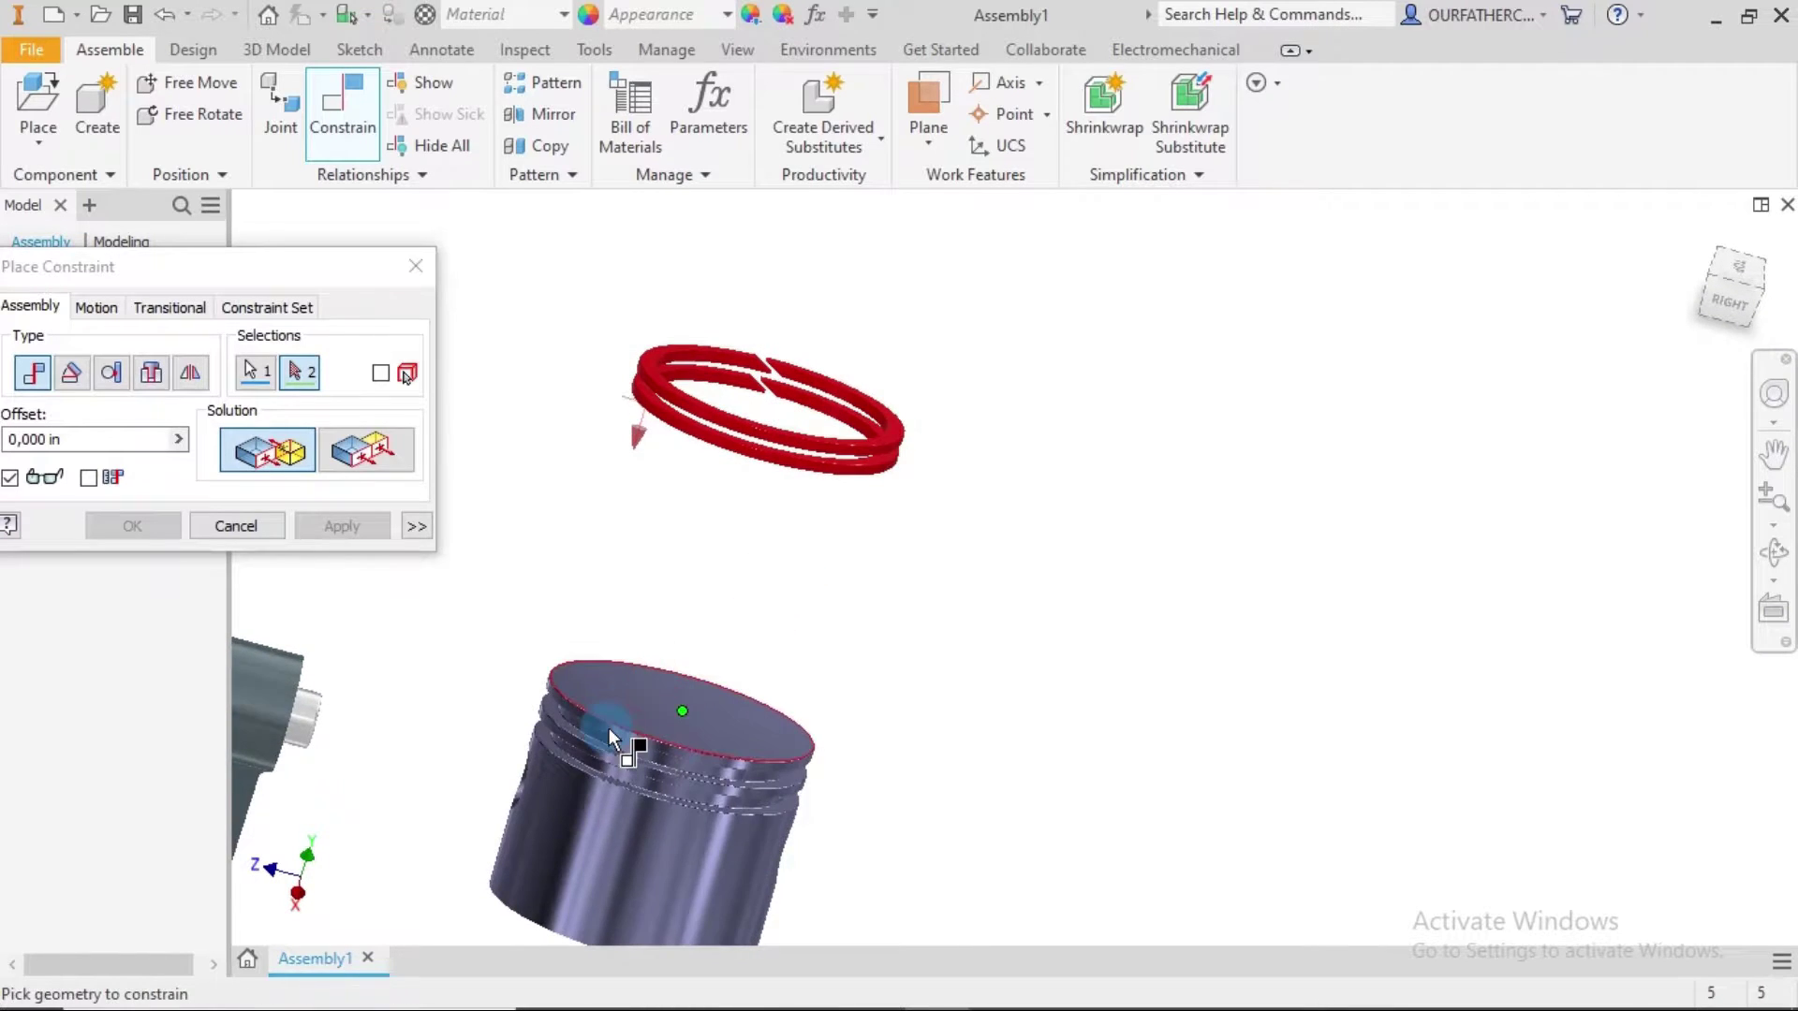
scroll(609, 728, down, 3)
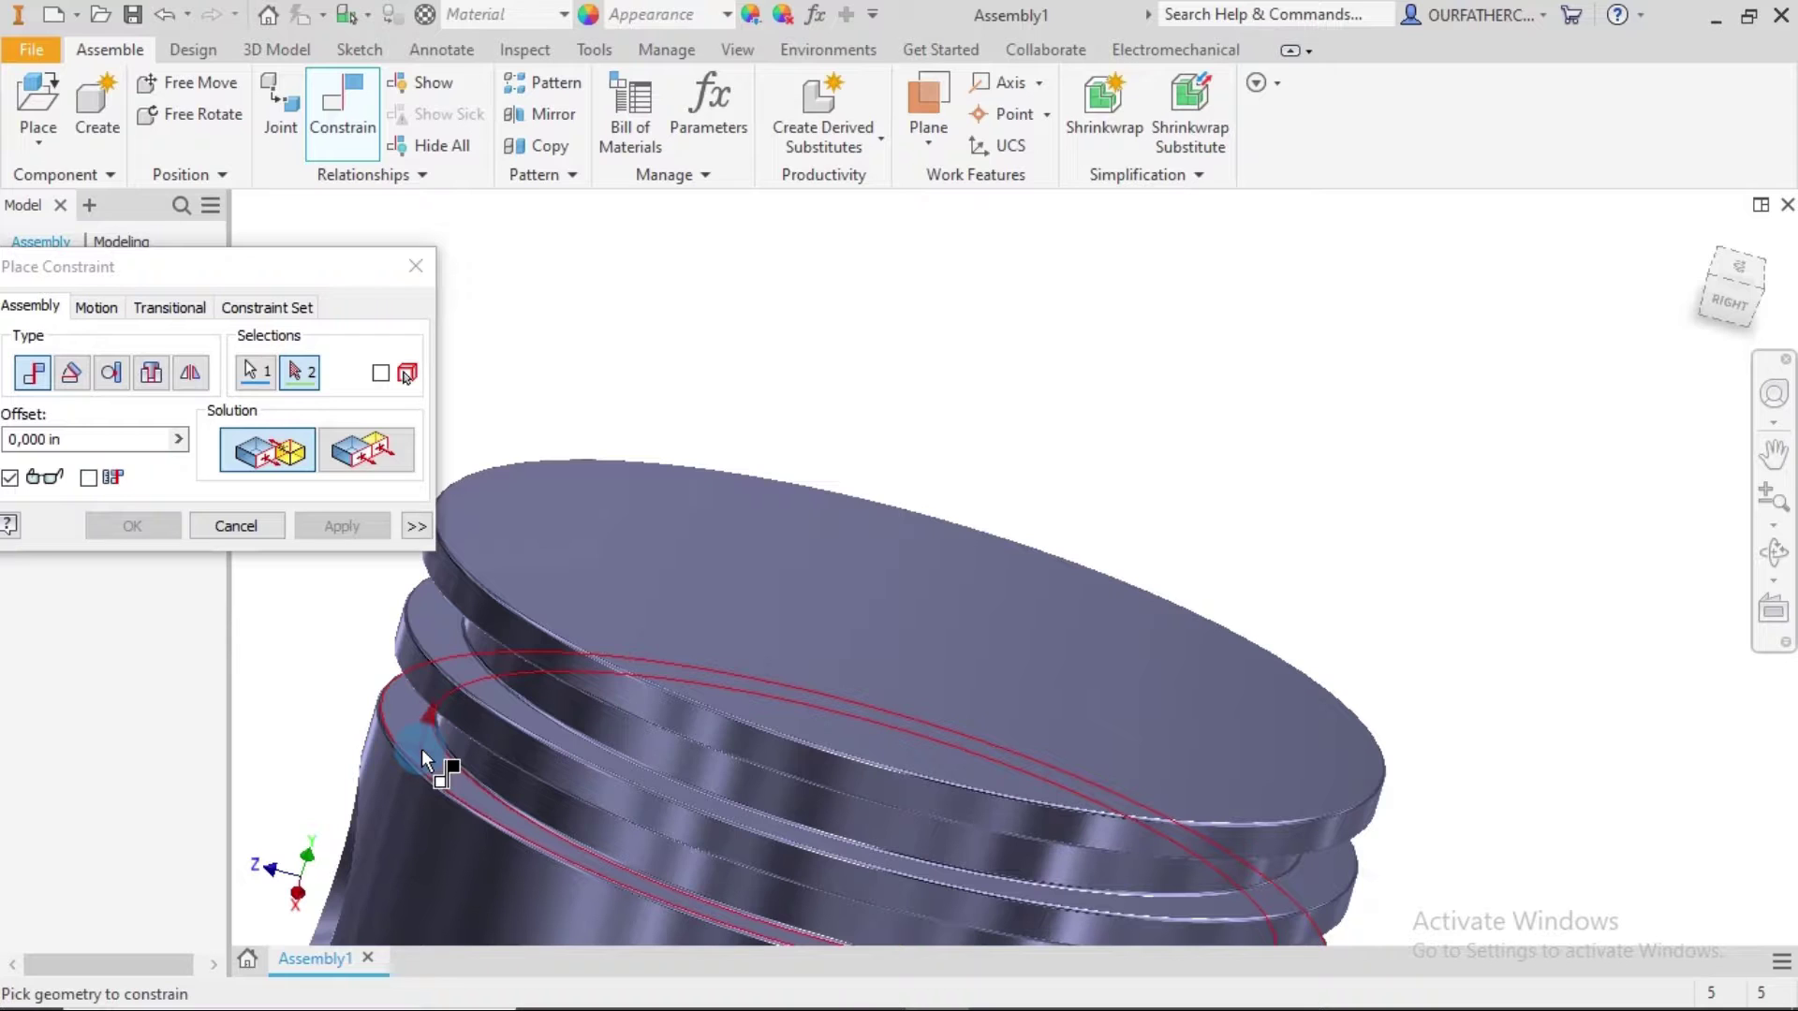
click(462, 790)
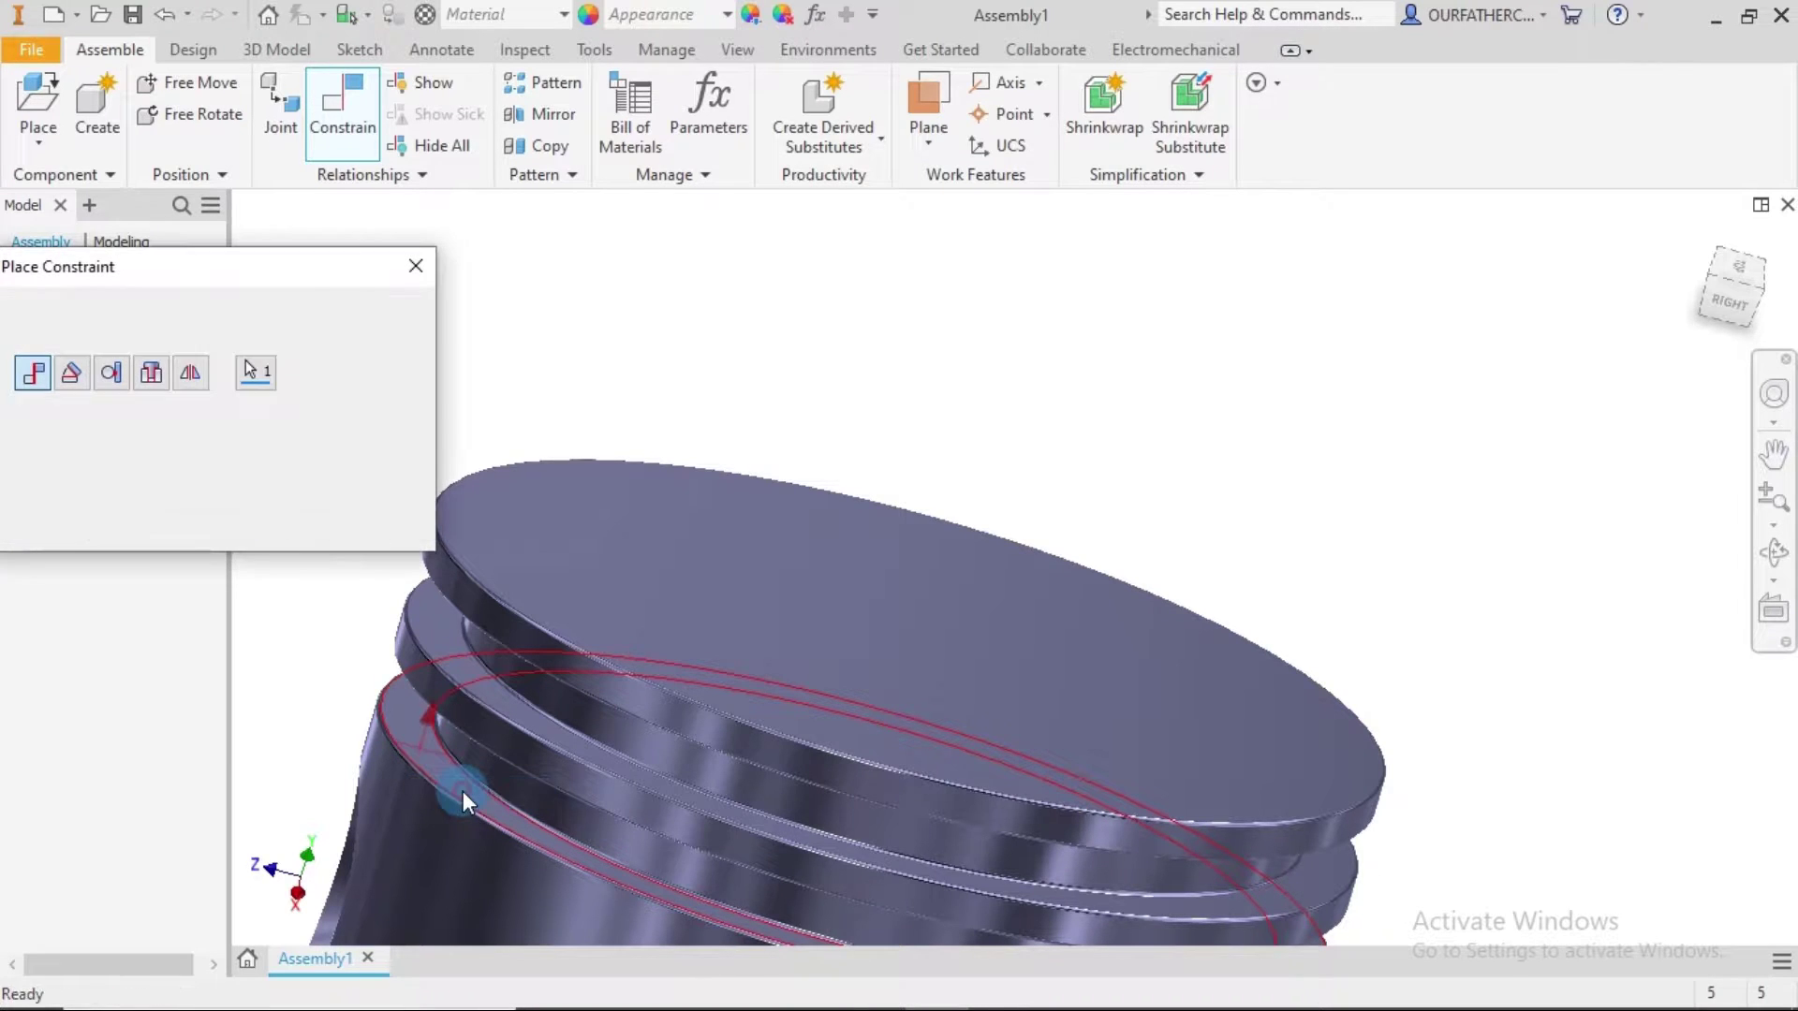
scroll(525, 721, up, 3)
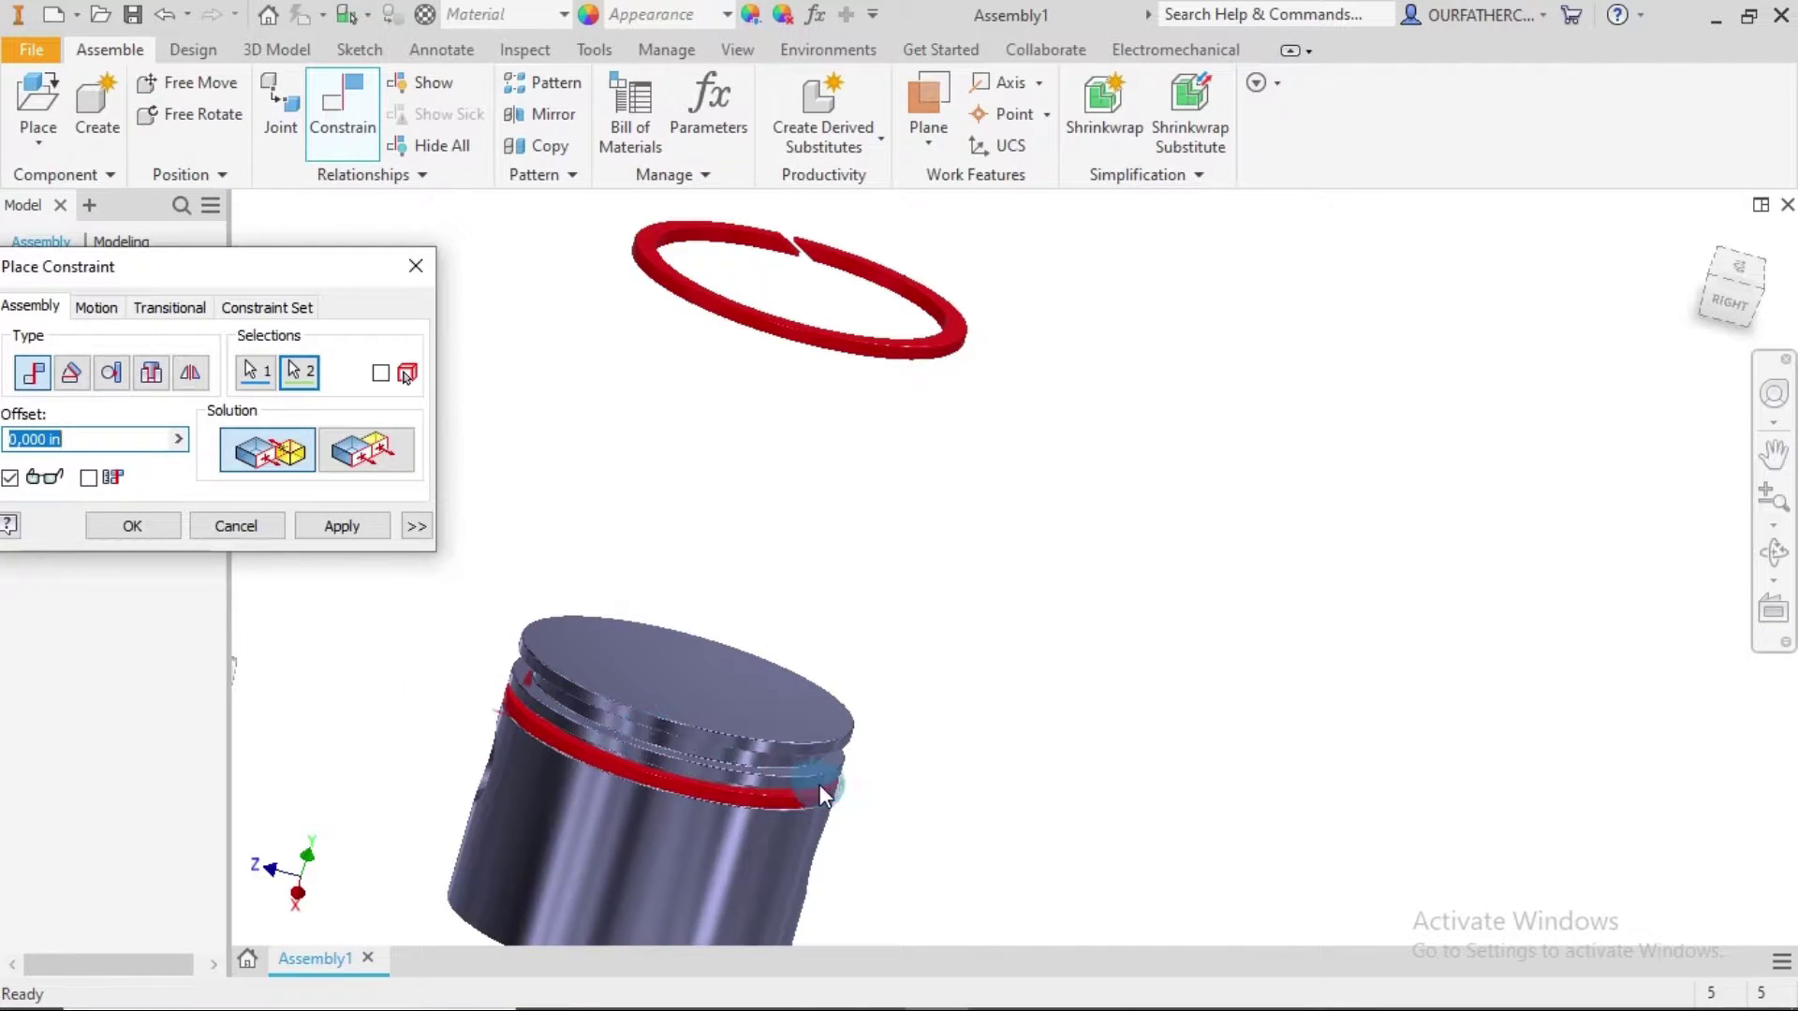
mouse_move(818, 784)
shift+middle_down()
mouse_move(841, 760)
mouse_move(819, 763)
shift+middle_up()
scroll(642, 732, down, 4)
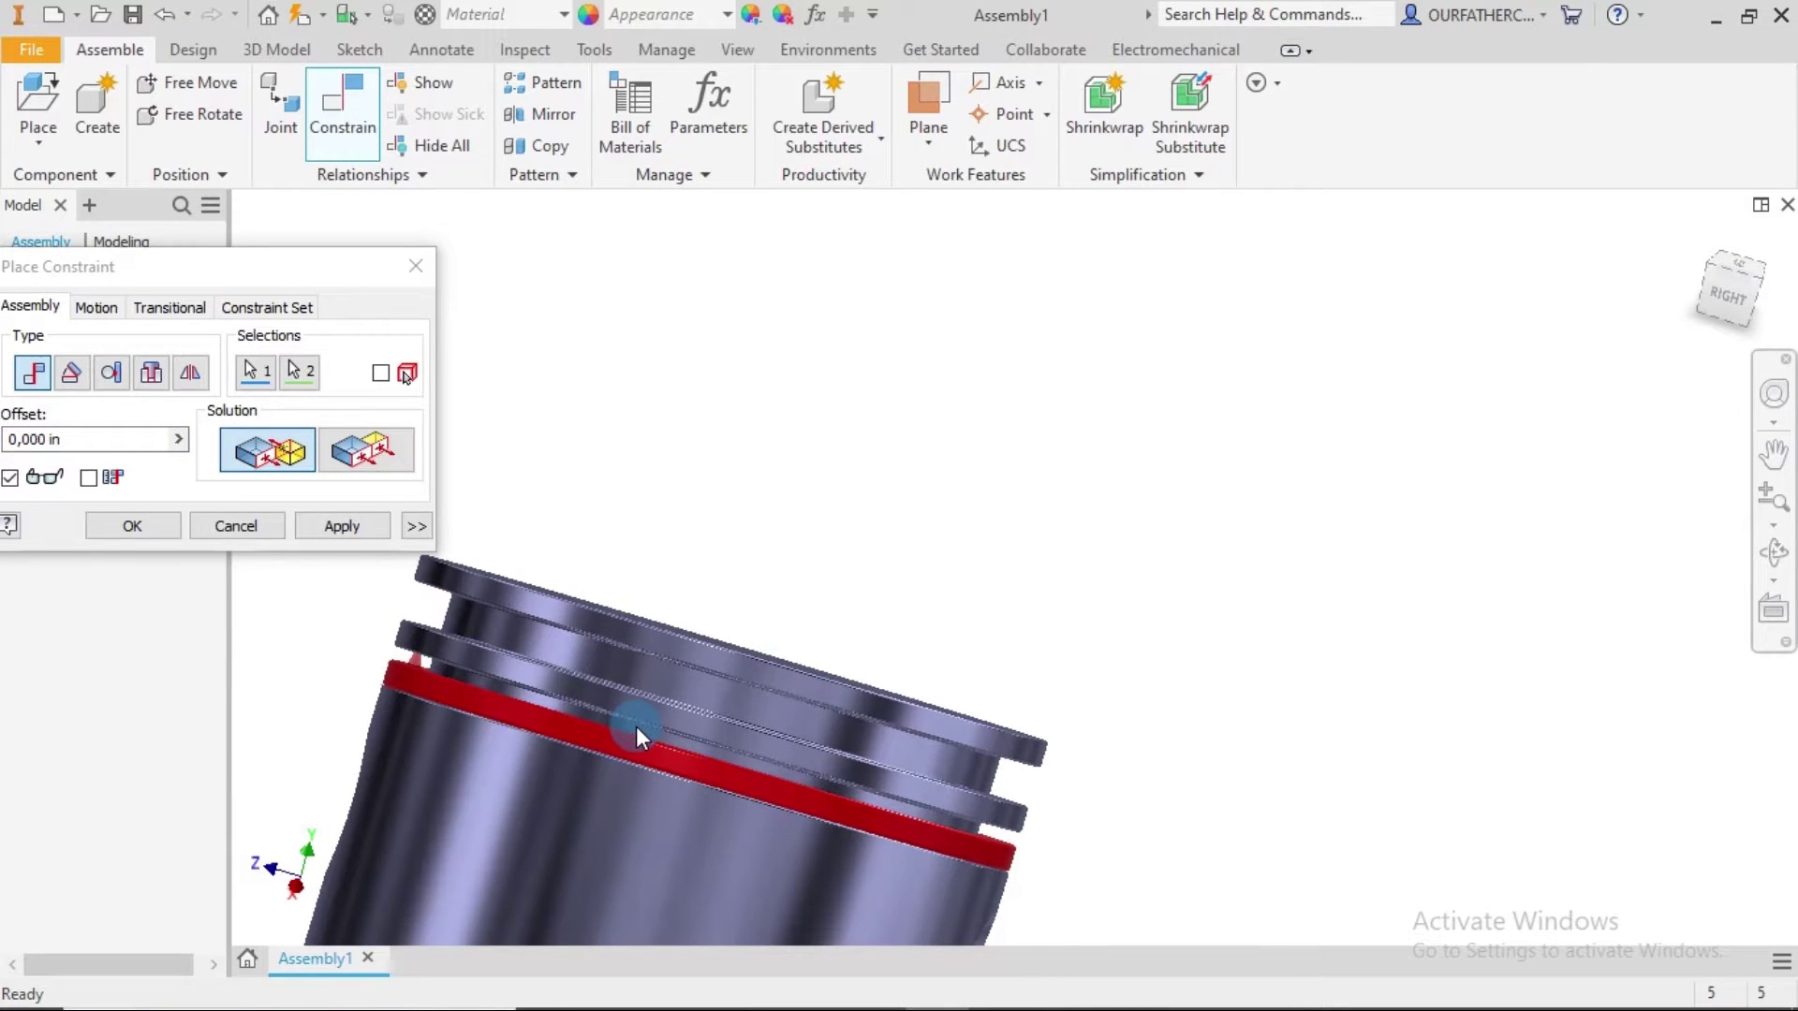
click(321, 527)
Mate the top face of the remaining piston ring to the upper face of the piston's upper groove, then finish placing constraints.
scroll(768, 499, up, 5)
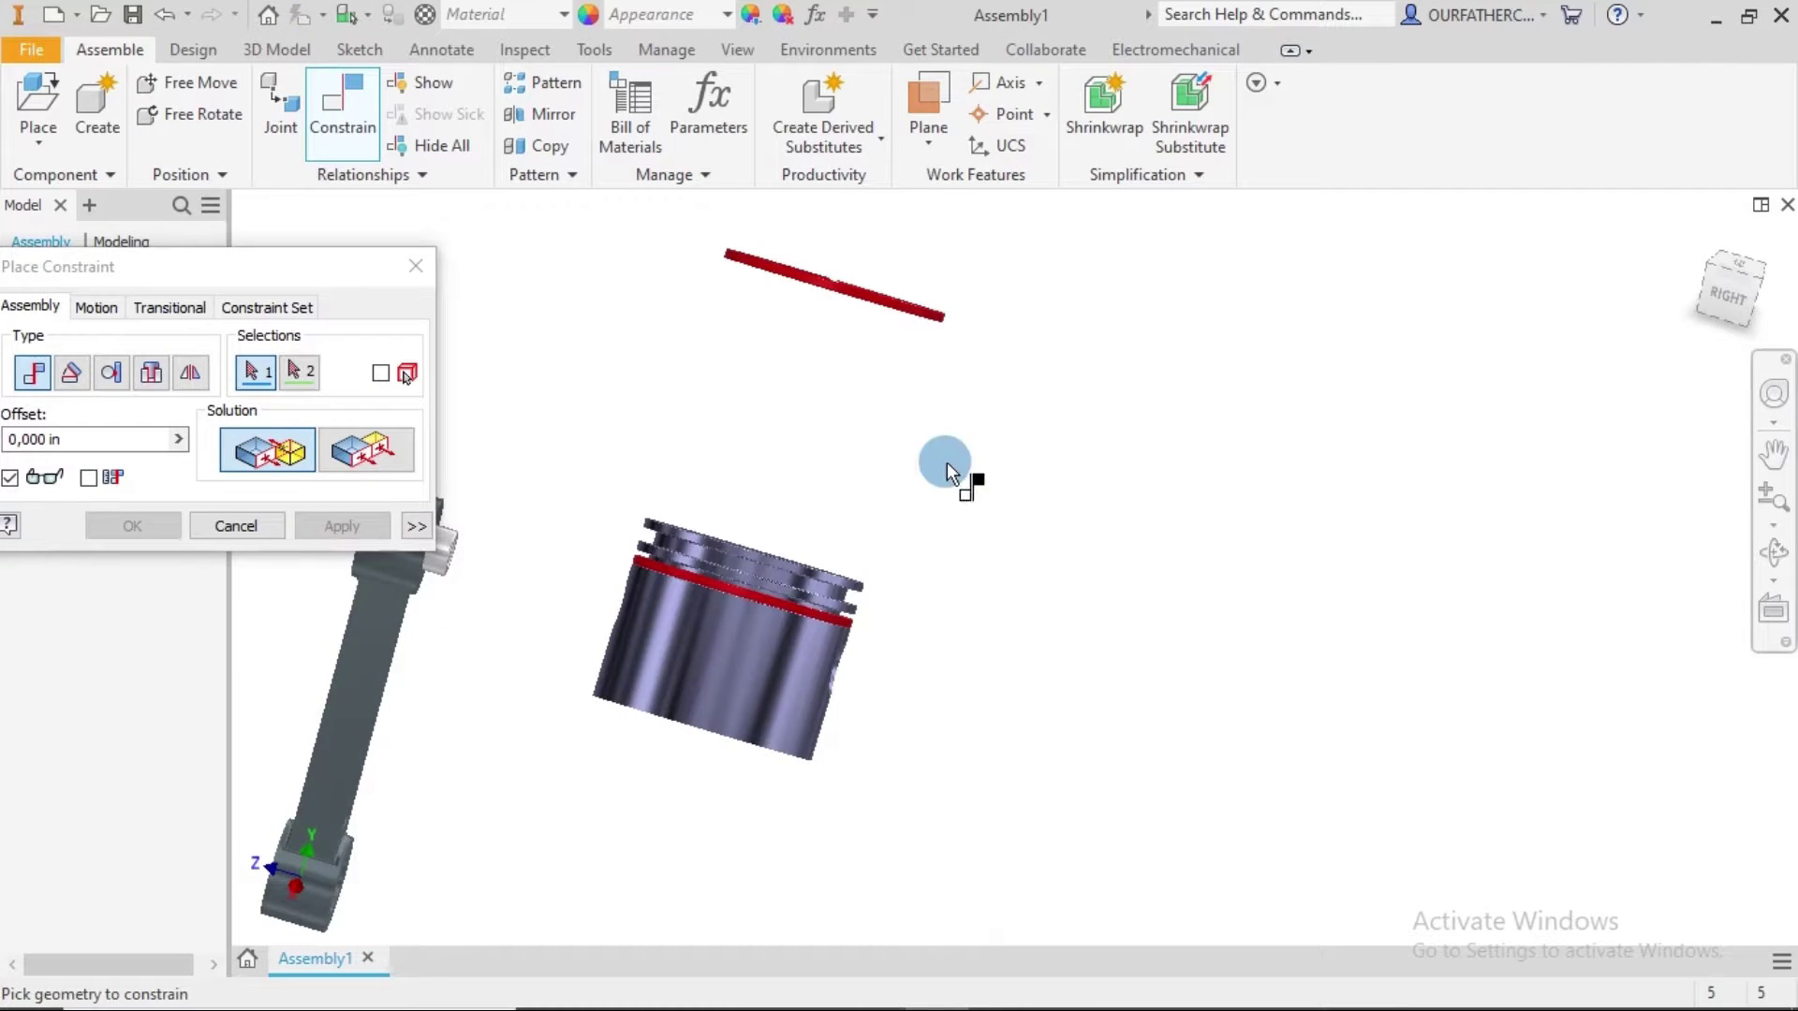
shift+middle_drag(947, 462, 843, 453)
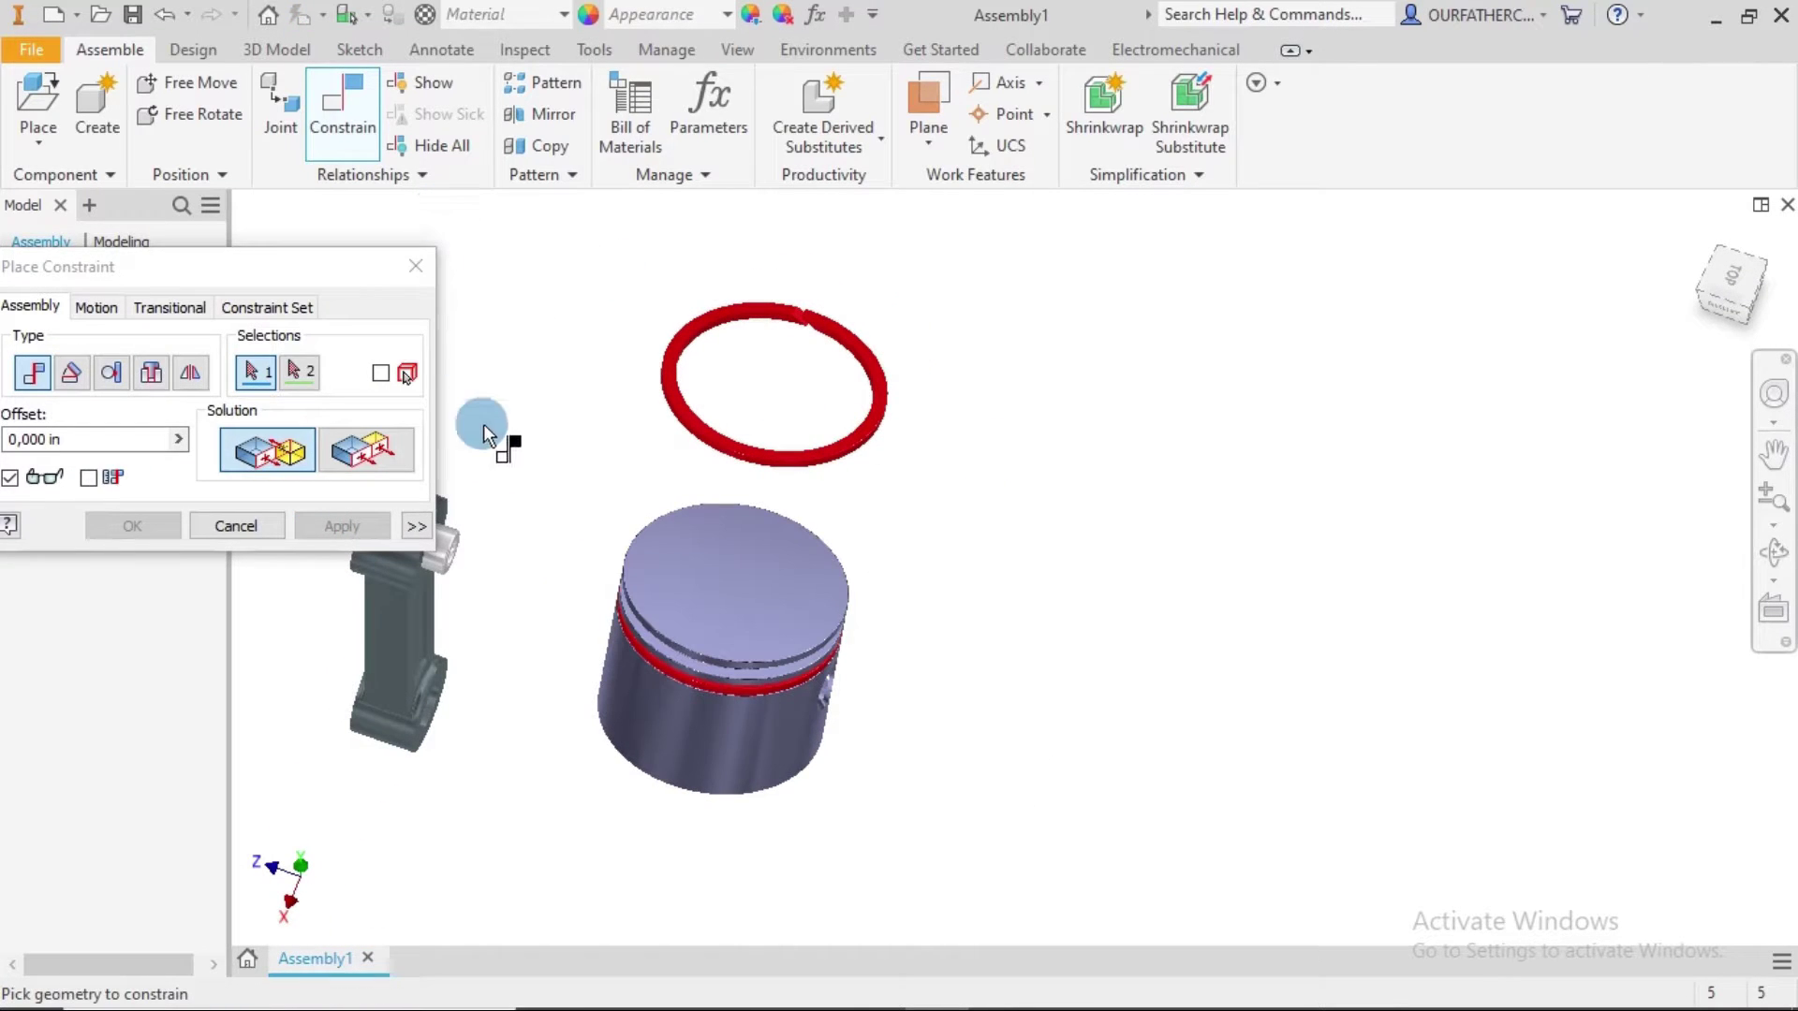
scroll(682, 367, down, 3)
scroll(656, 375, down, 3)
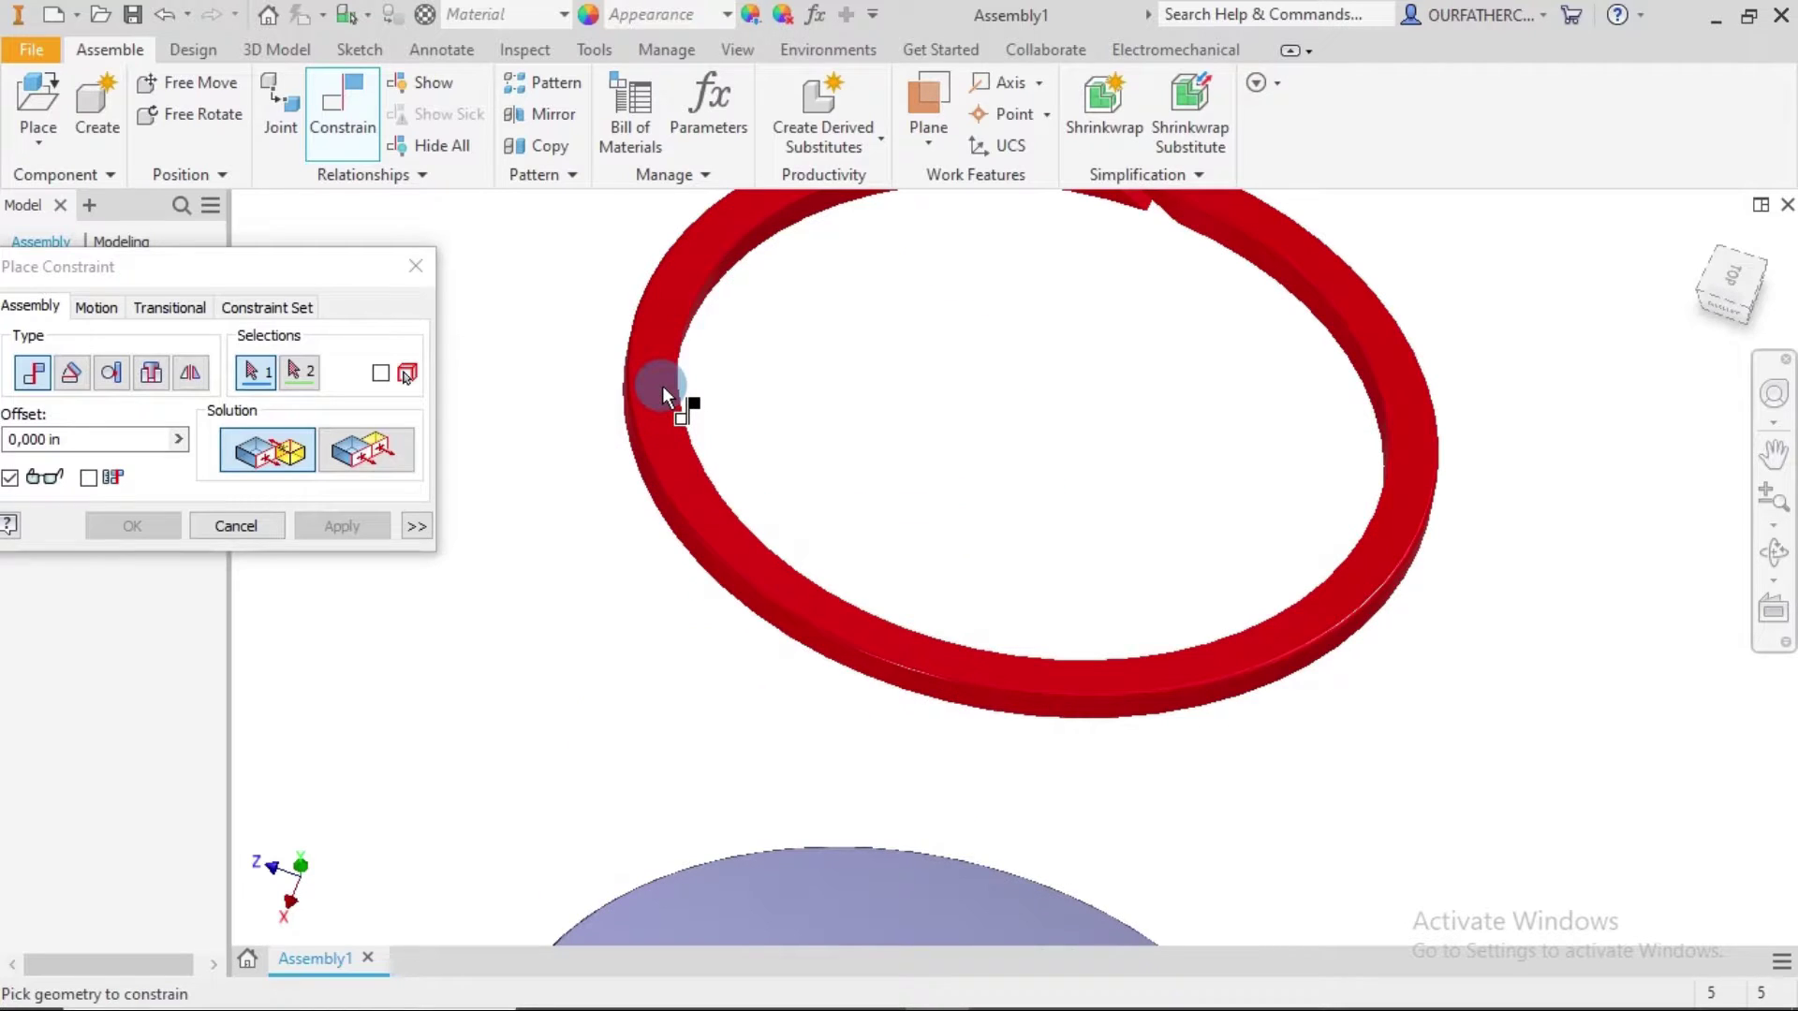
click(662, 391)
scroll(656, 389, up, 5)
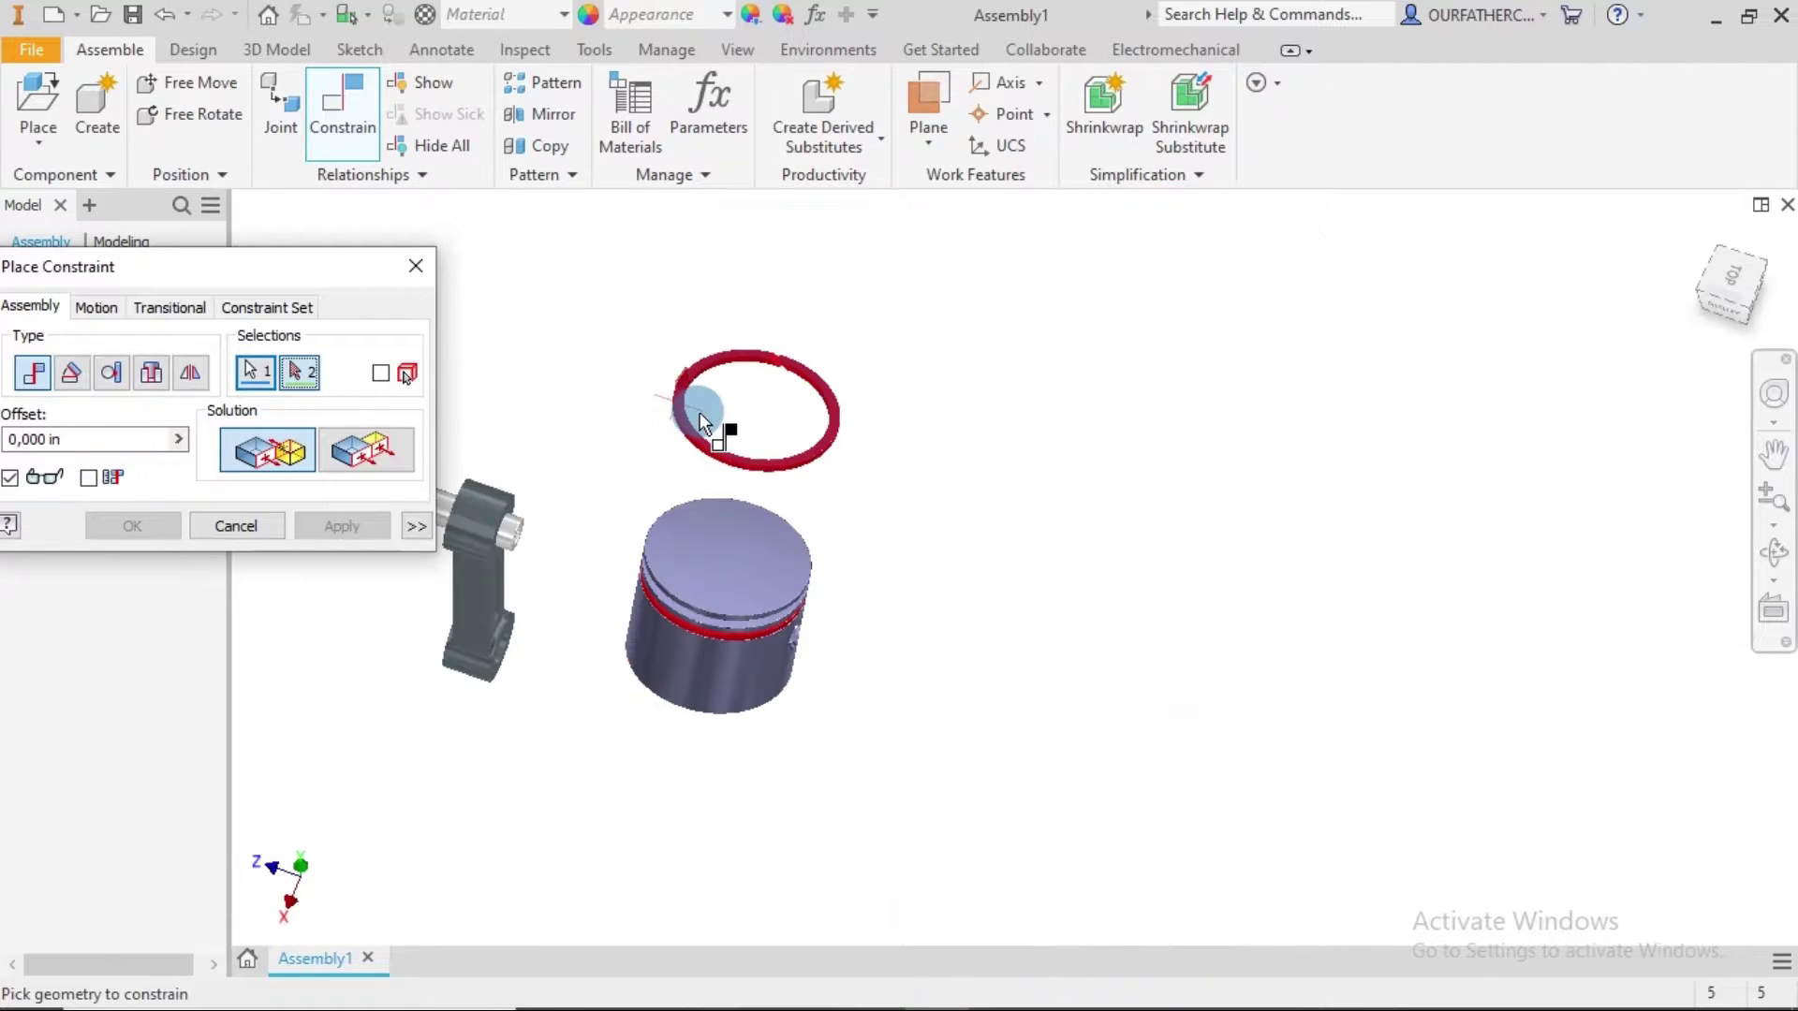
shift+middle_drag(852, 514, 881, 442)
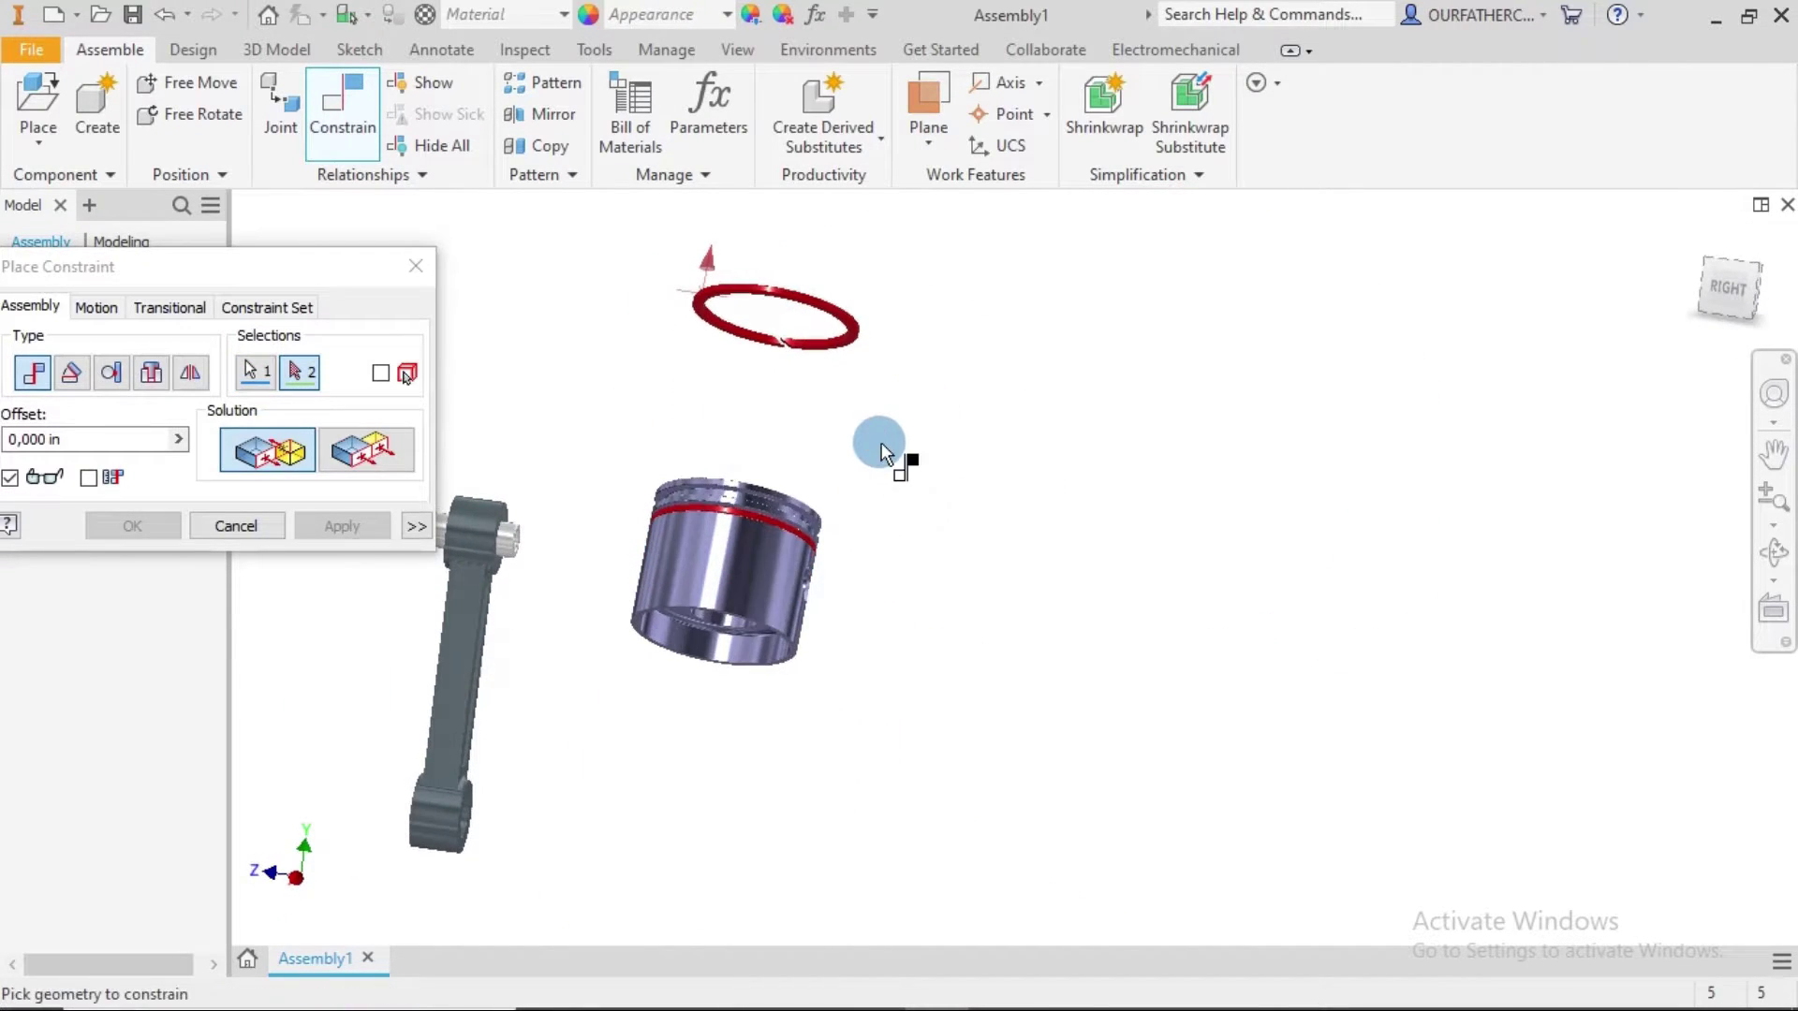
scroll(768, 483, down, 4)
scroll(762, 532, down, 2)
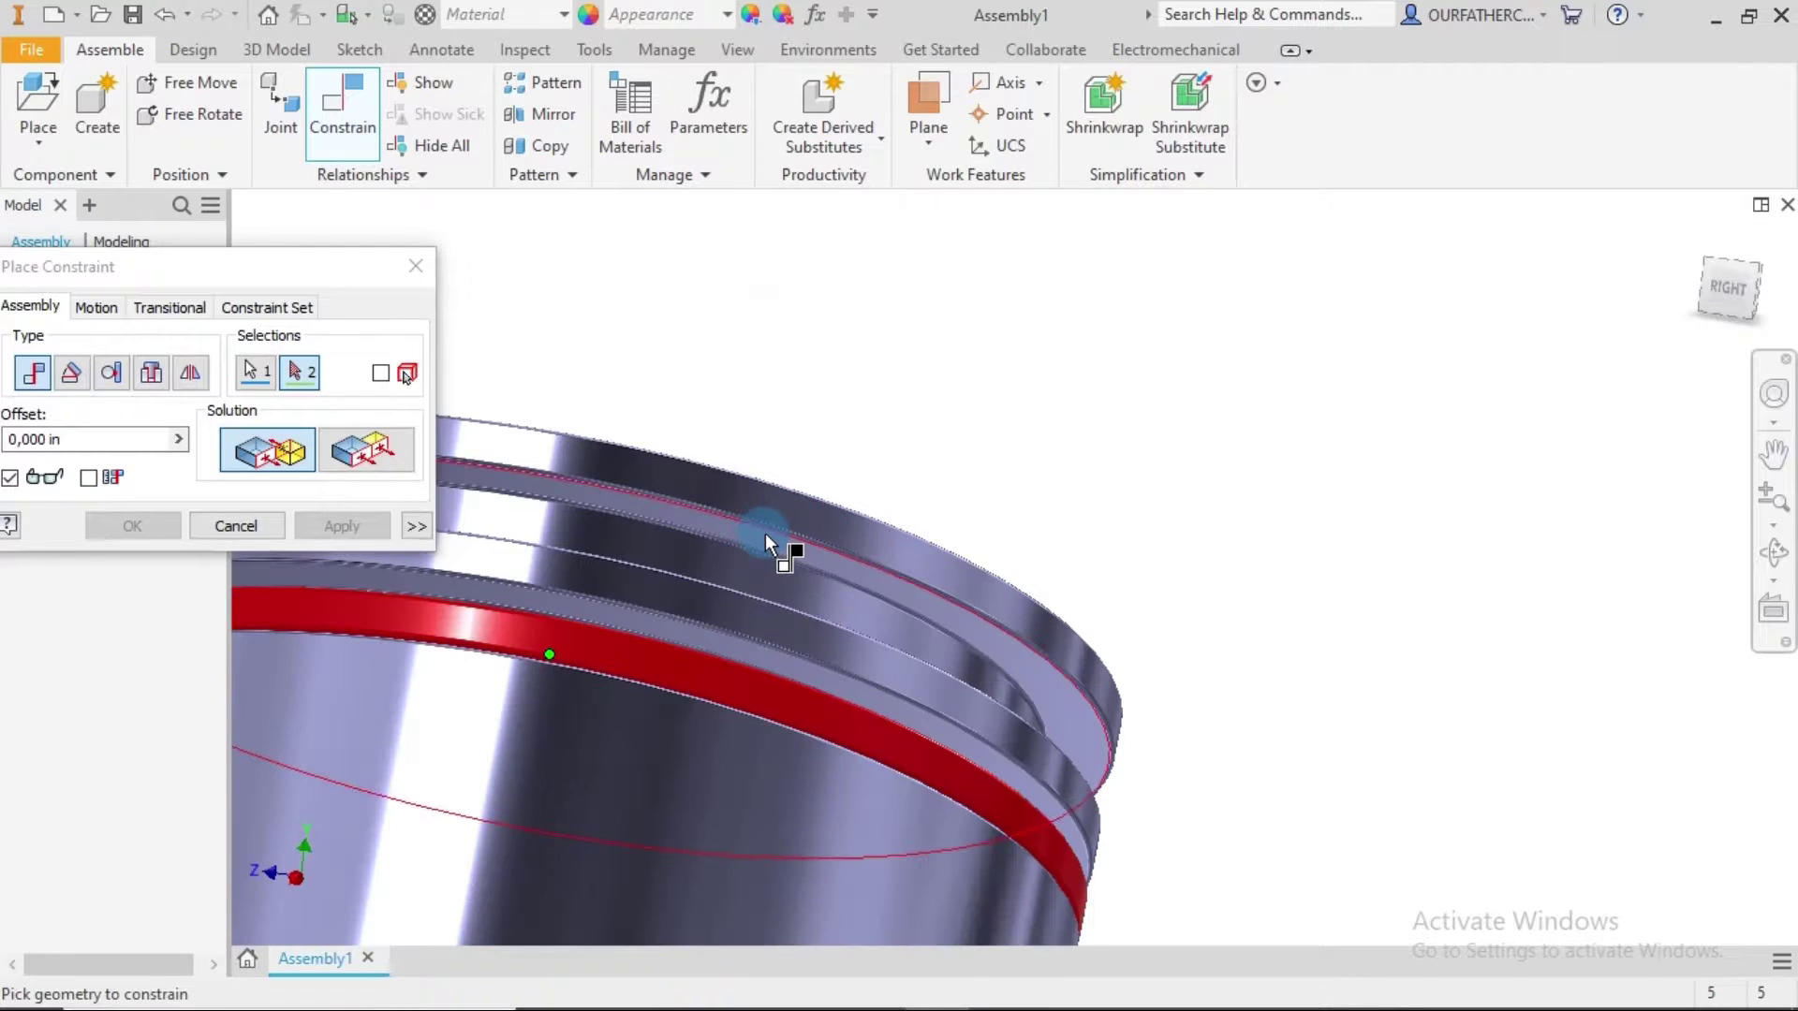
scroll(773, 541, up, 4)
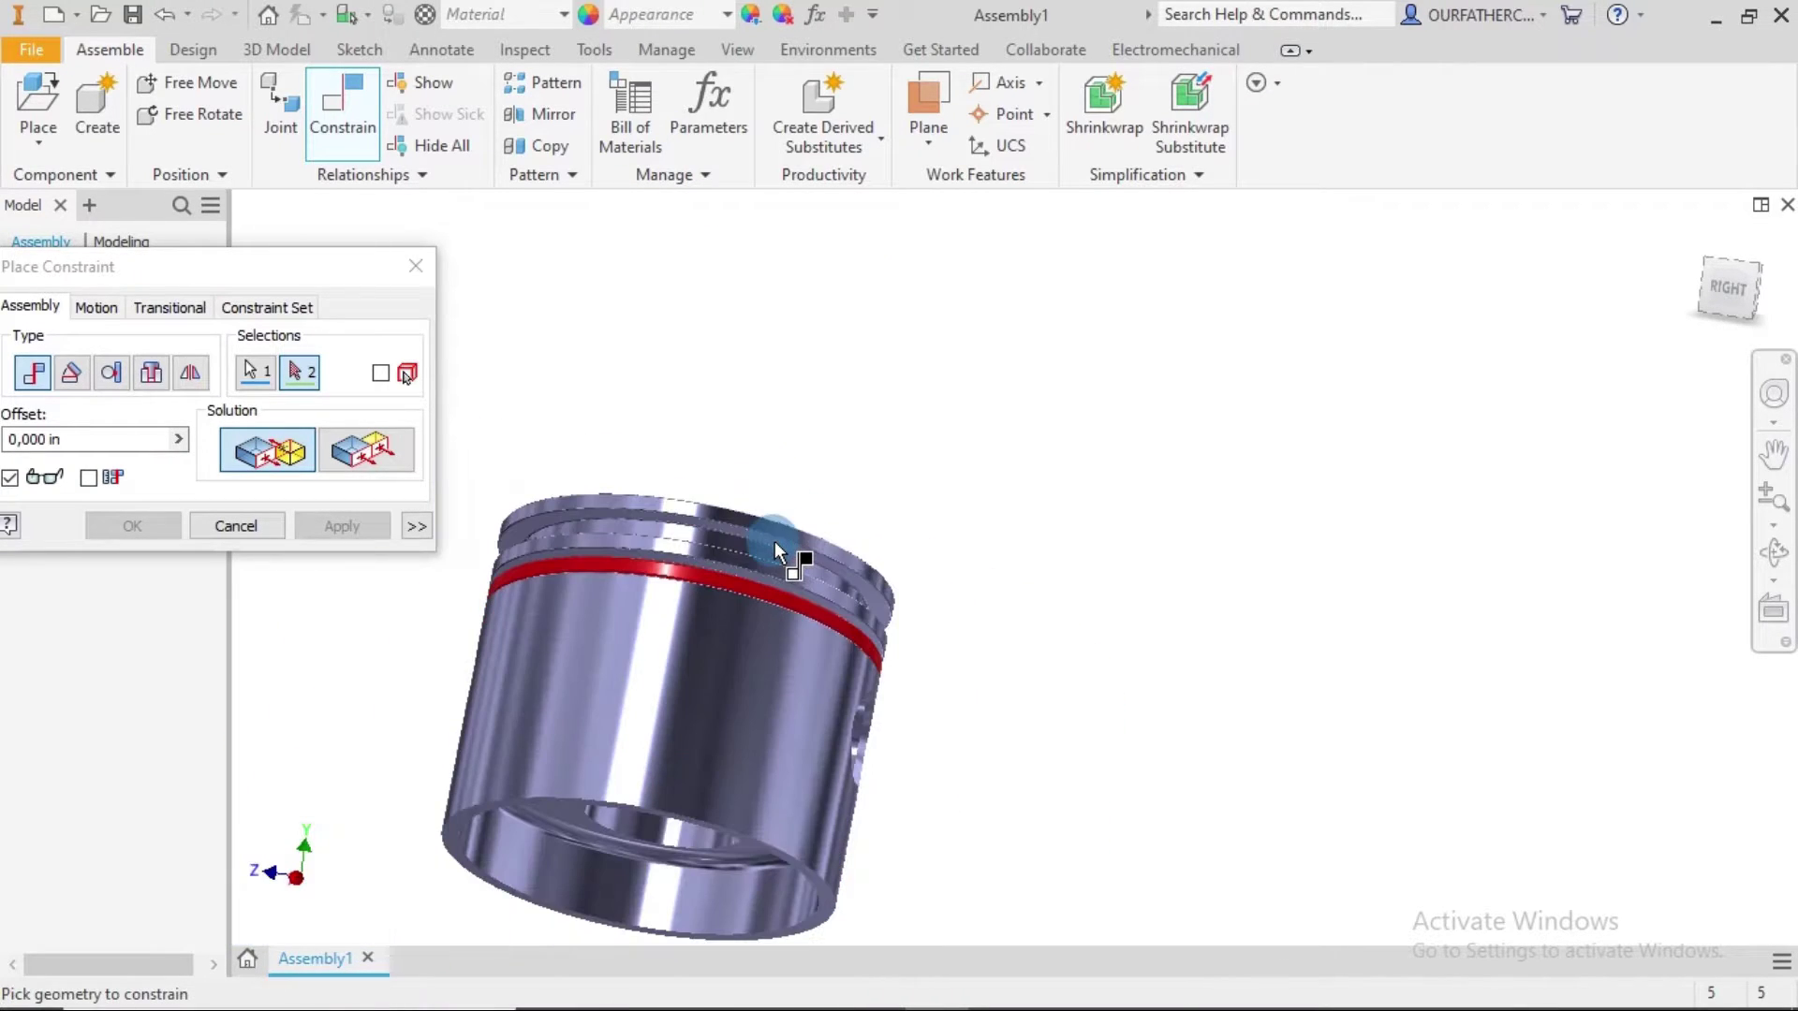
shift+middle_drag(867, 465, 906, 483)
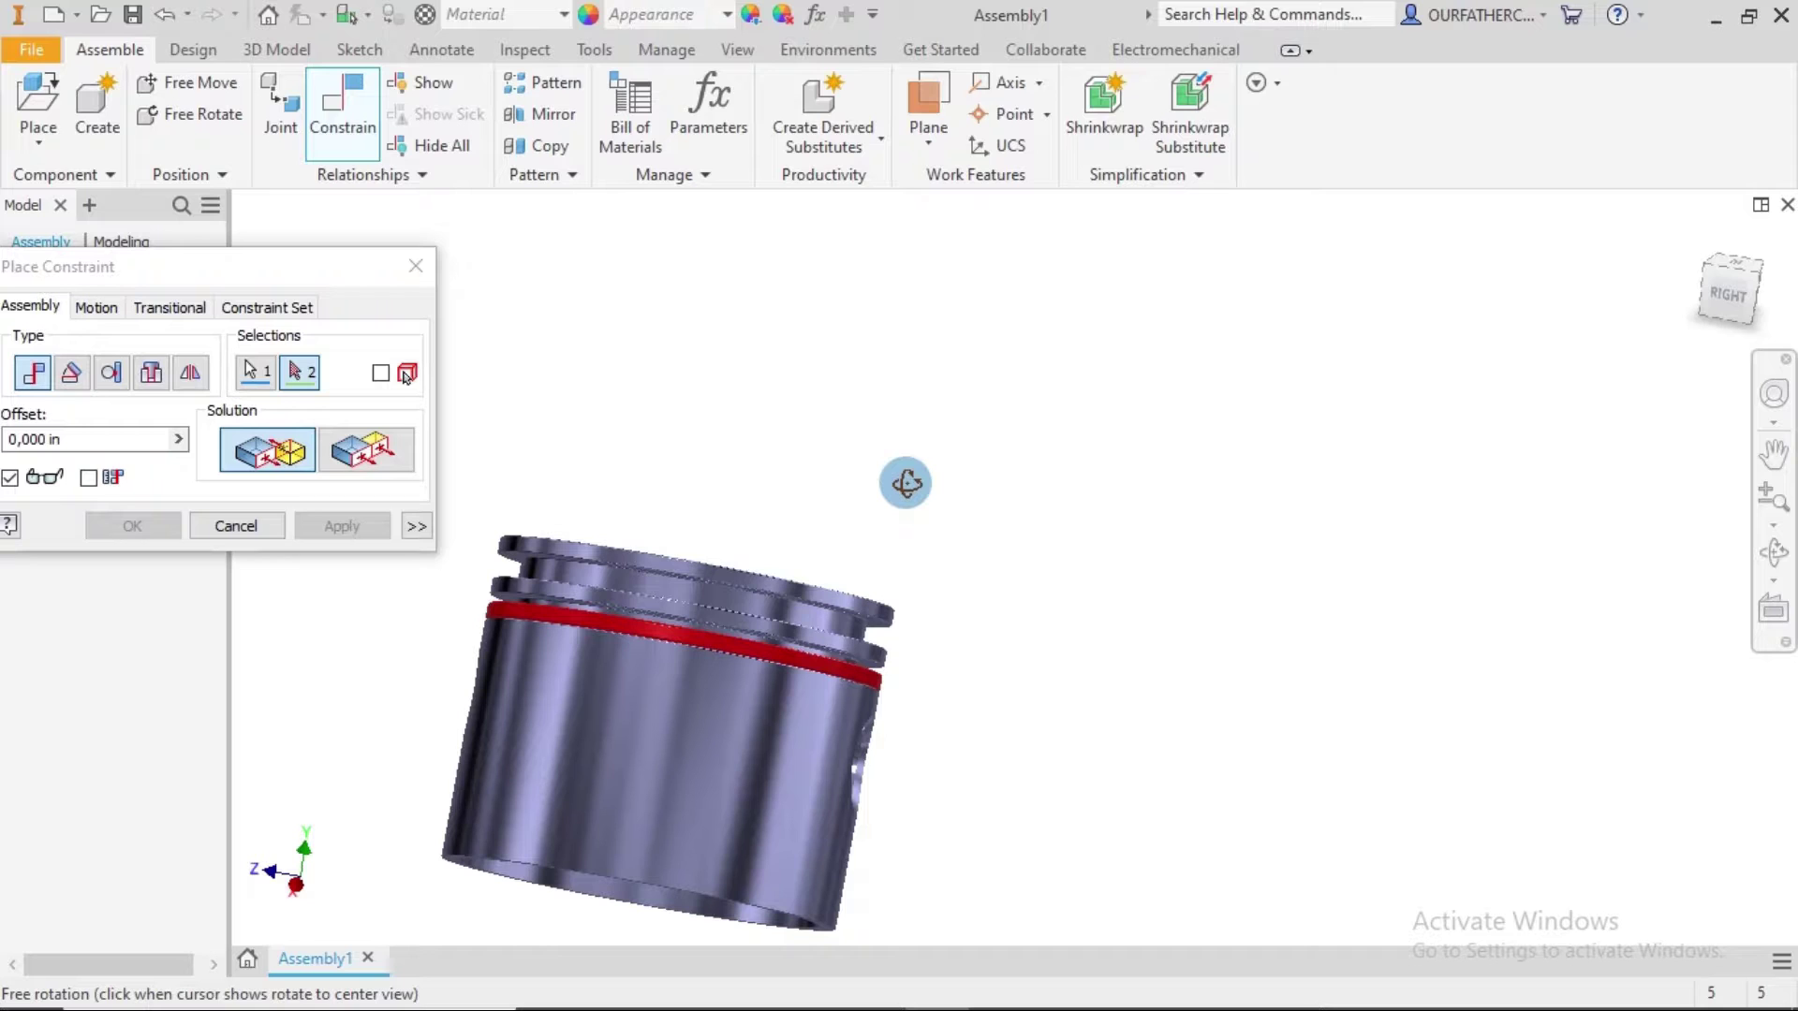
scroll(783, 570, down, 5)
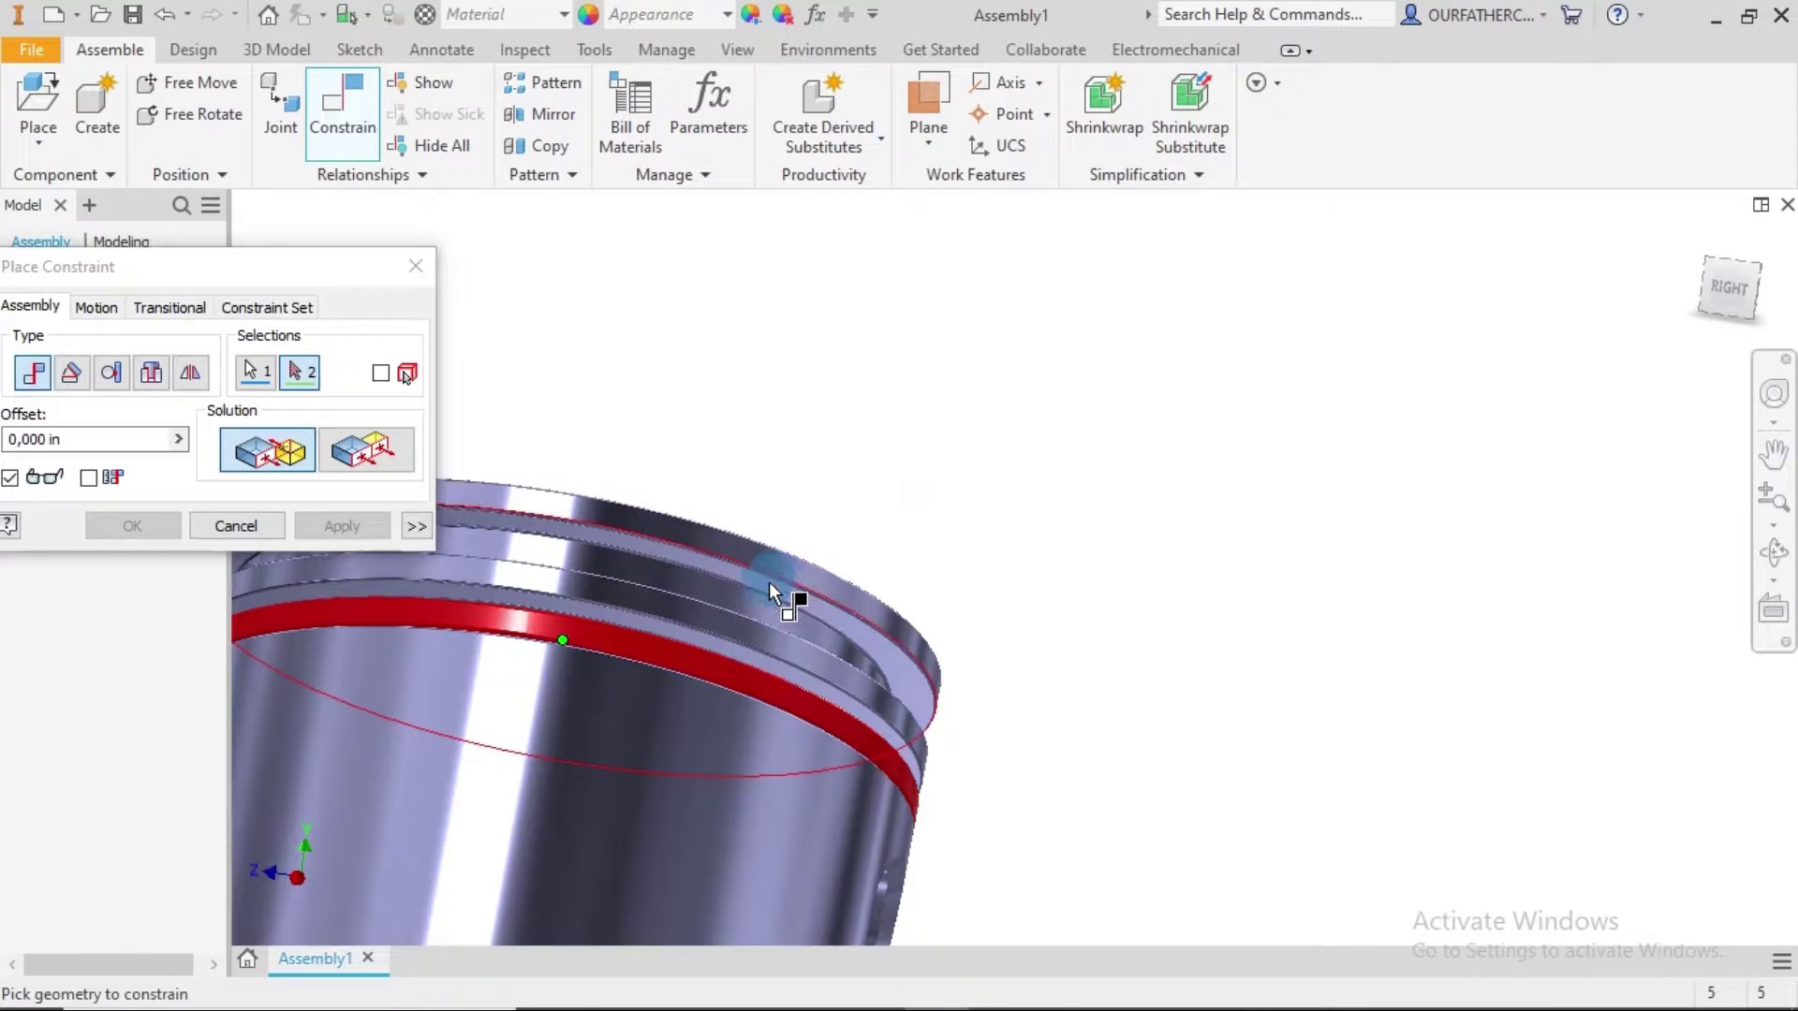
click(751, 580)
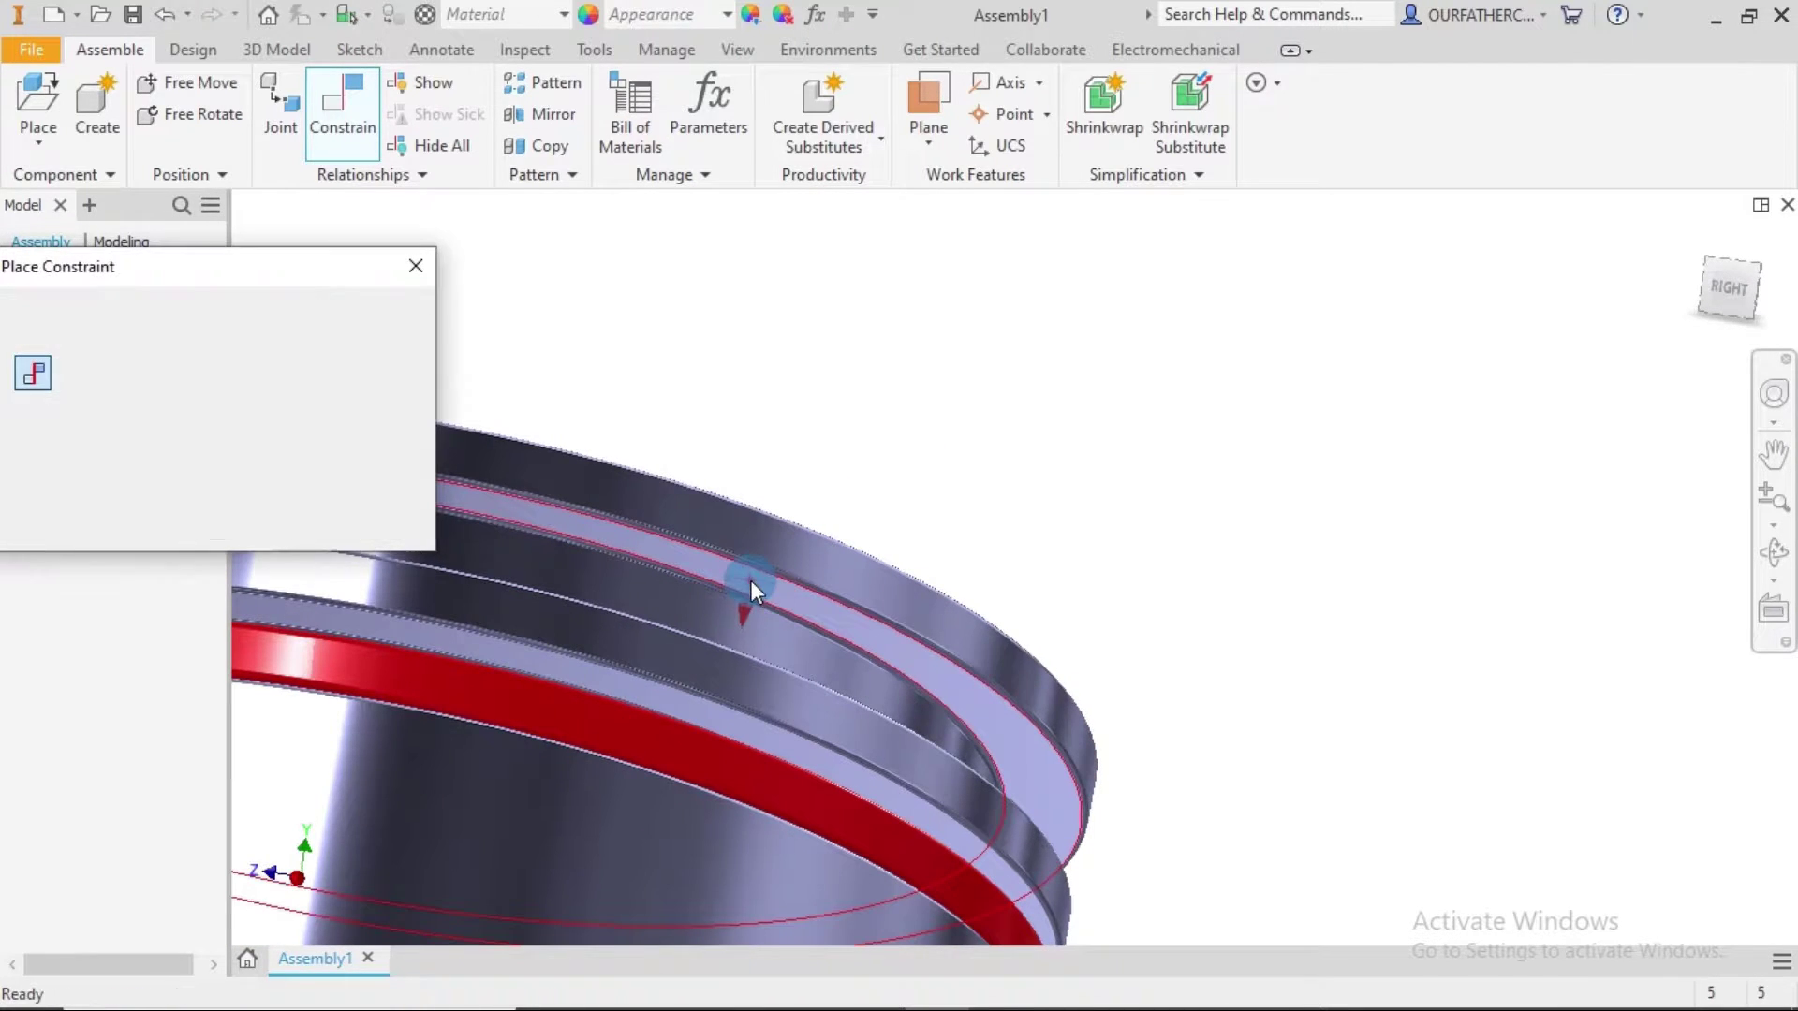
scroll(929, 504, up, 5)
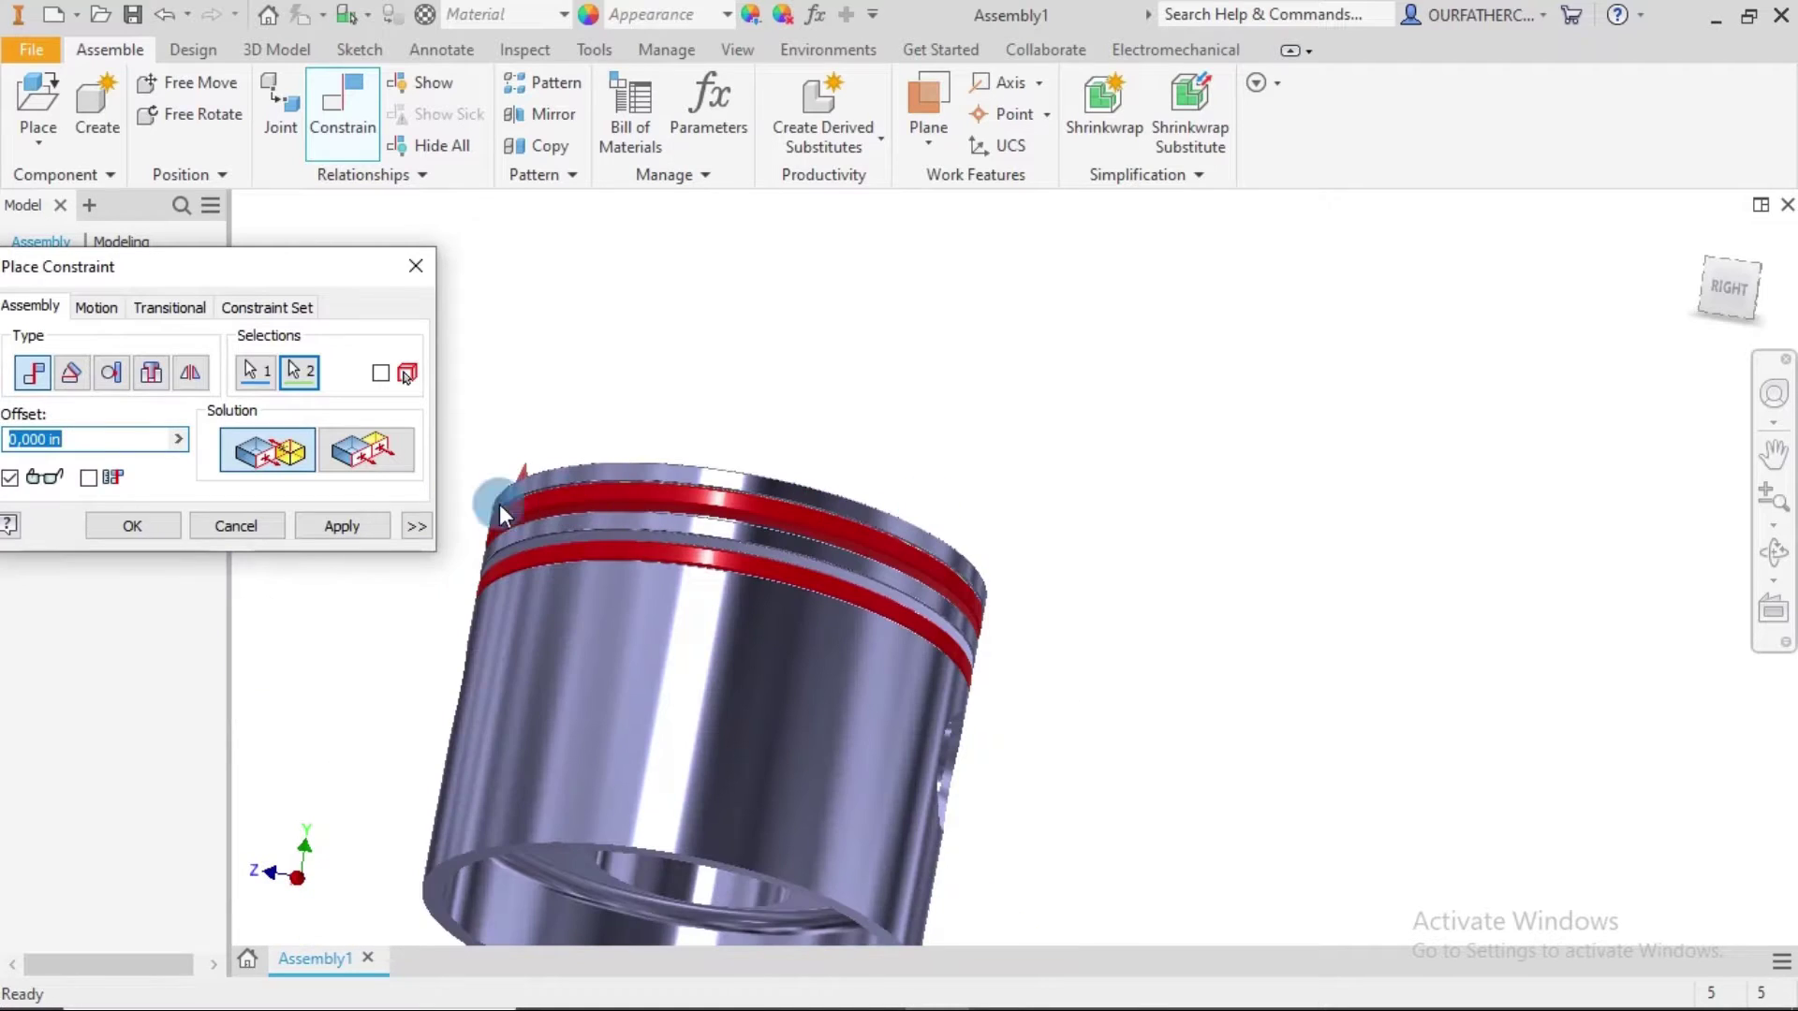
click(361, 526)
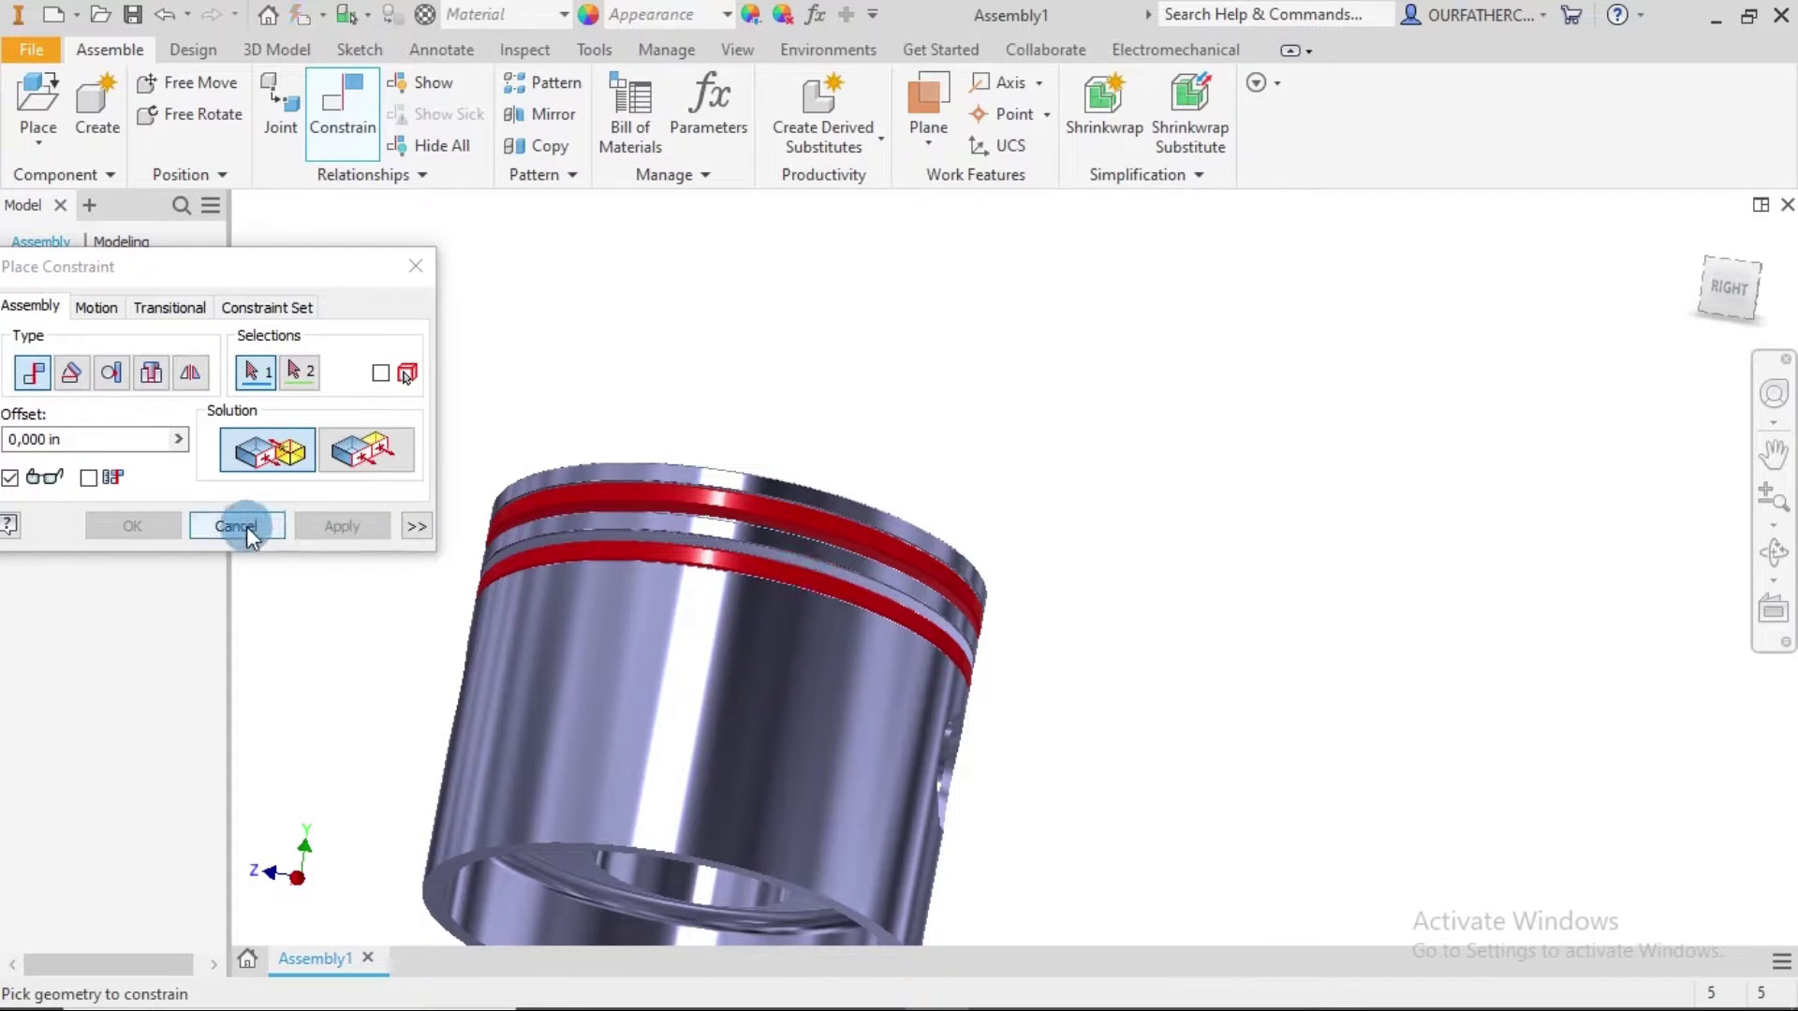
click(245, 526)
Examine how the two piston rings fit in the height of their grooves around the piston.
shift+middle_drag(1075, 475, 1072, 502)
scroll(487, 567, down, 3)
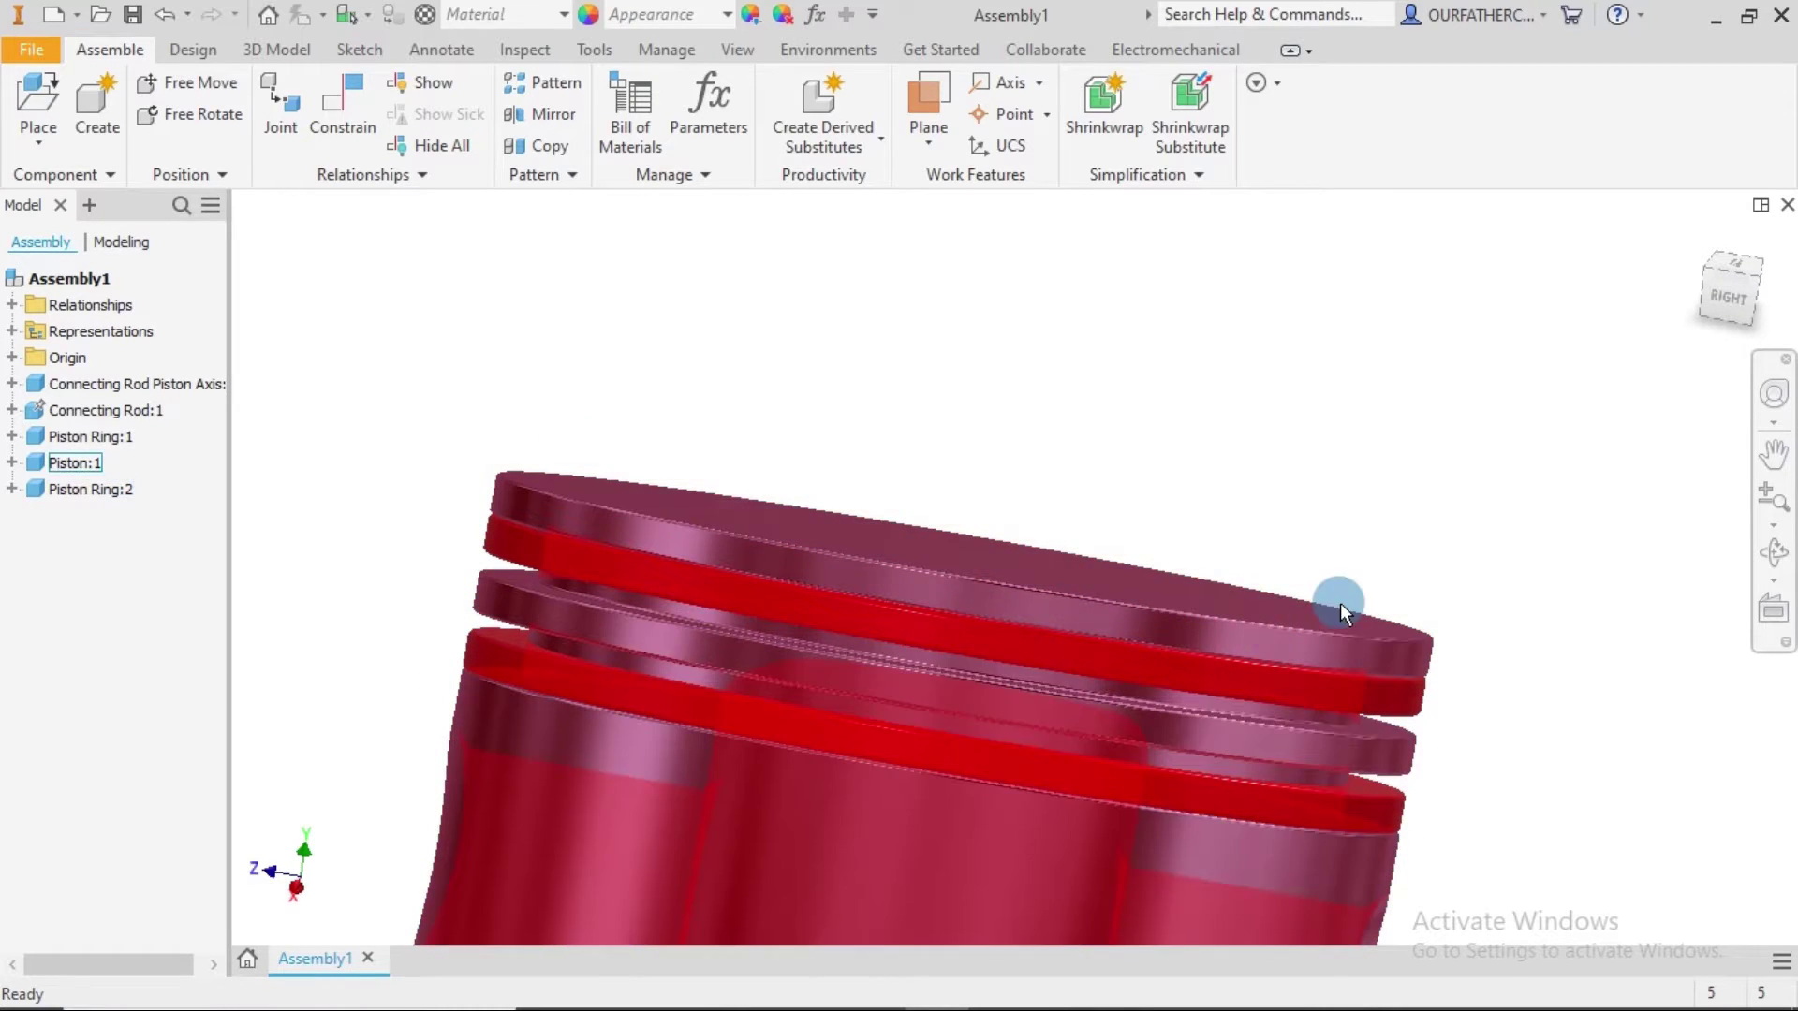
scroll(1509, 721, up, 2)
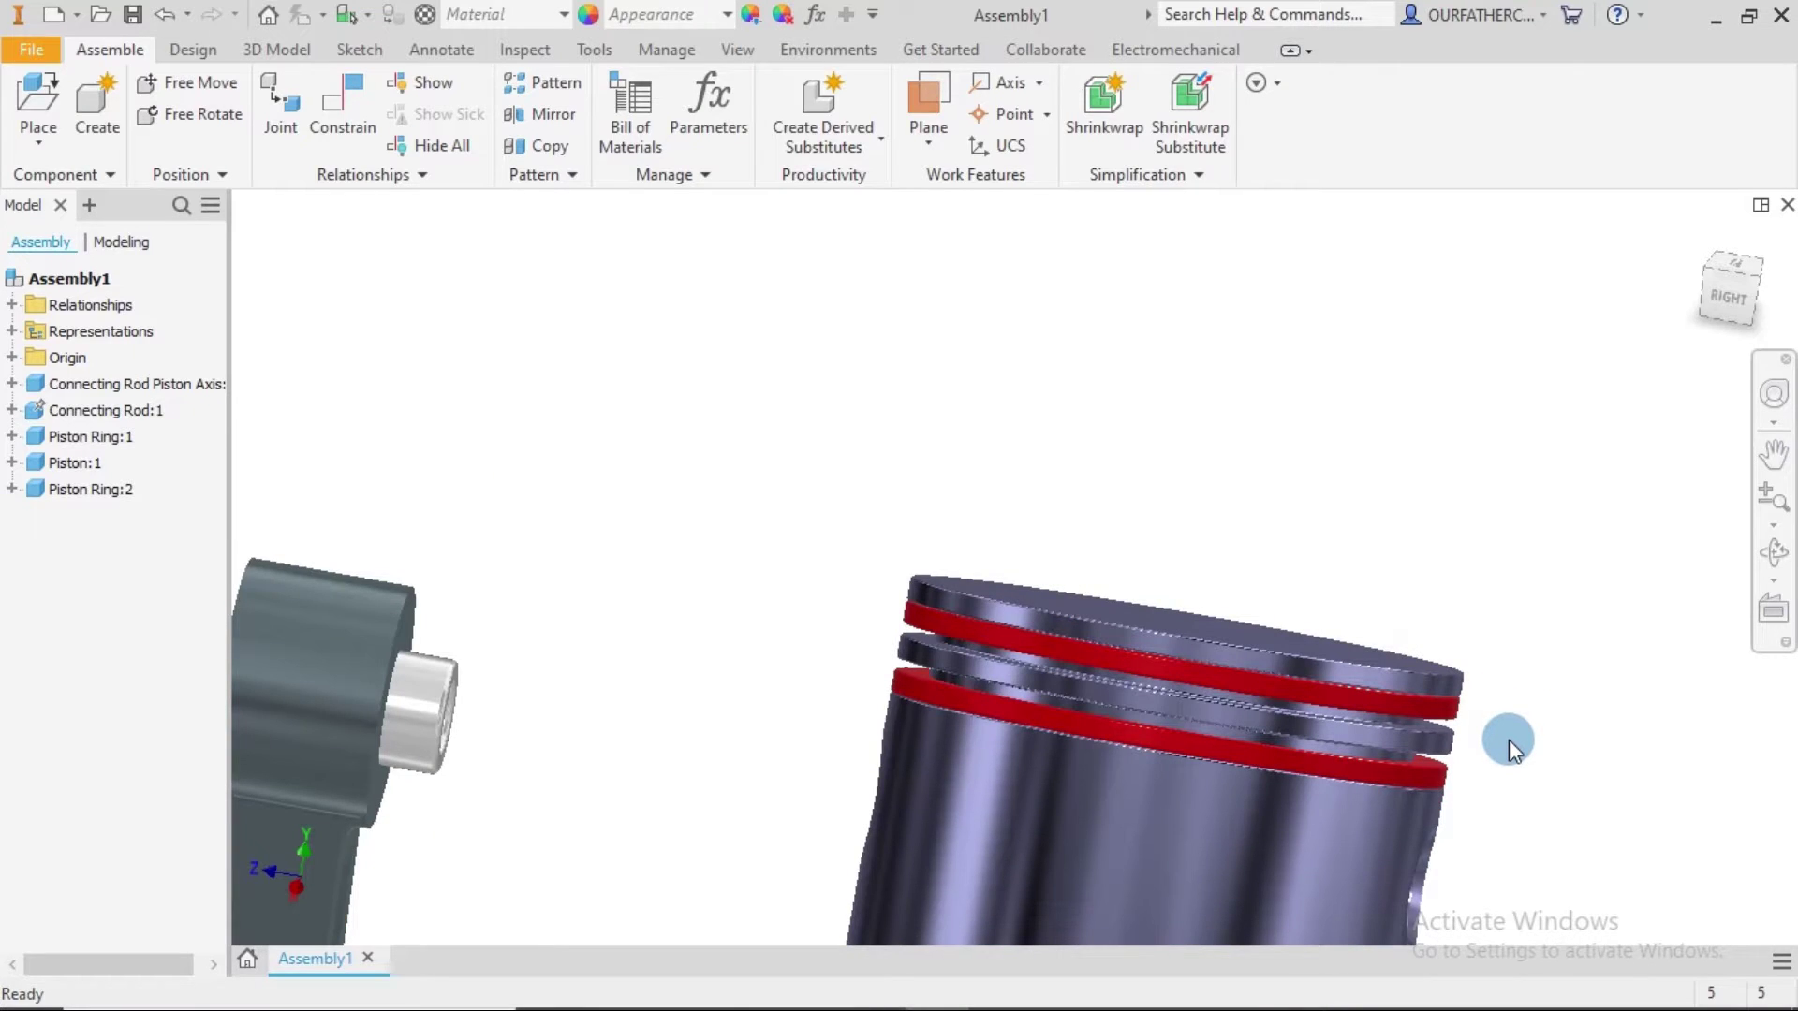
shift+middle_drag(1509, 760, 1546, 746)
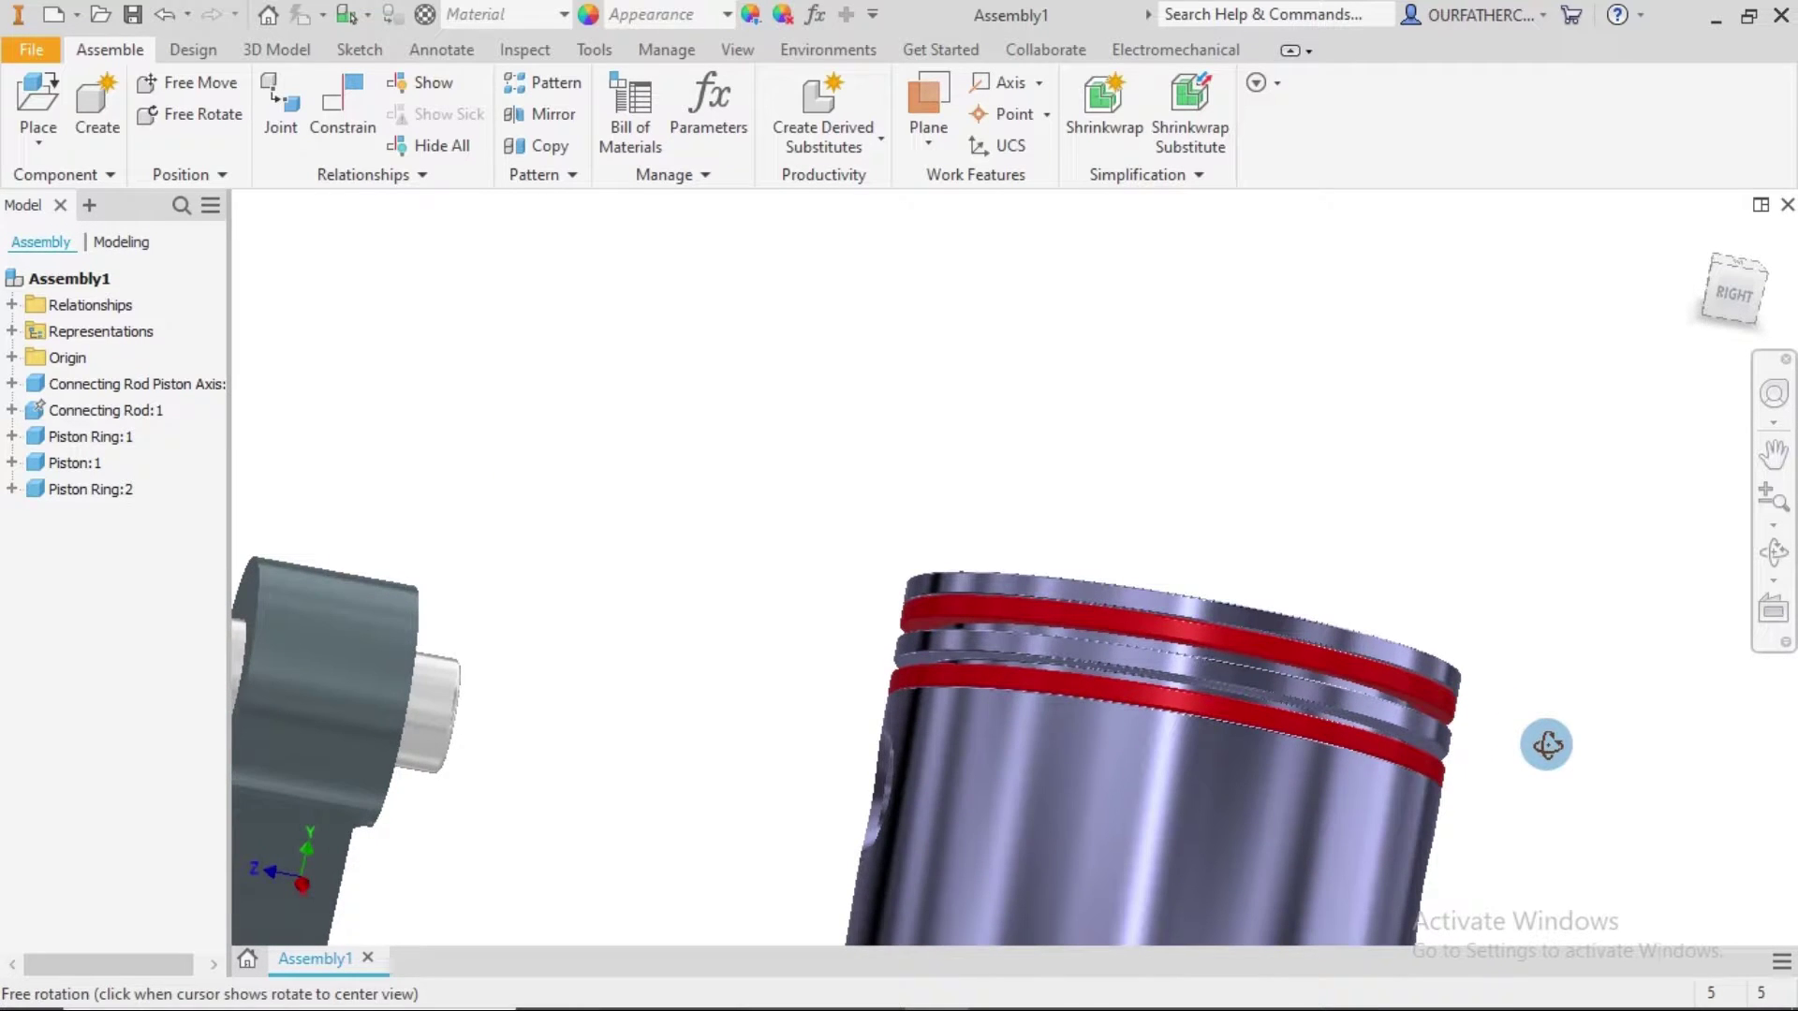
scroll(1369, 689, down, 3)
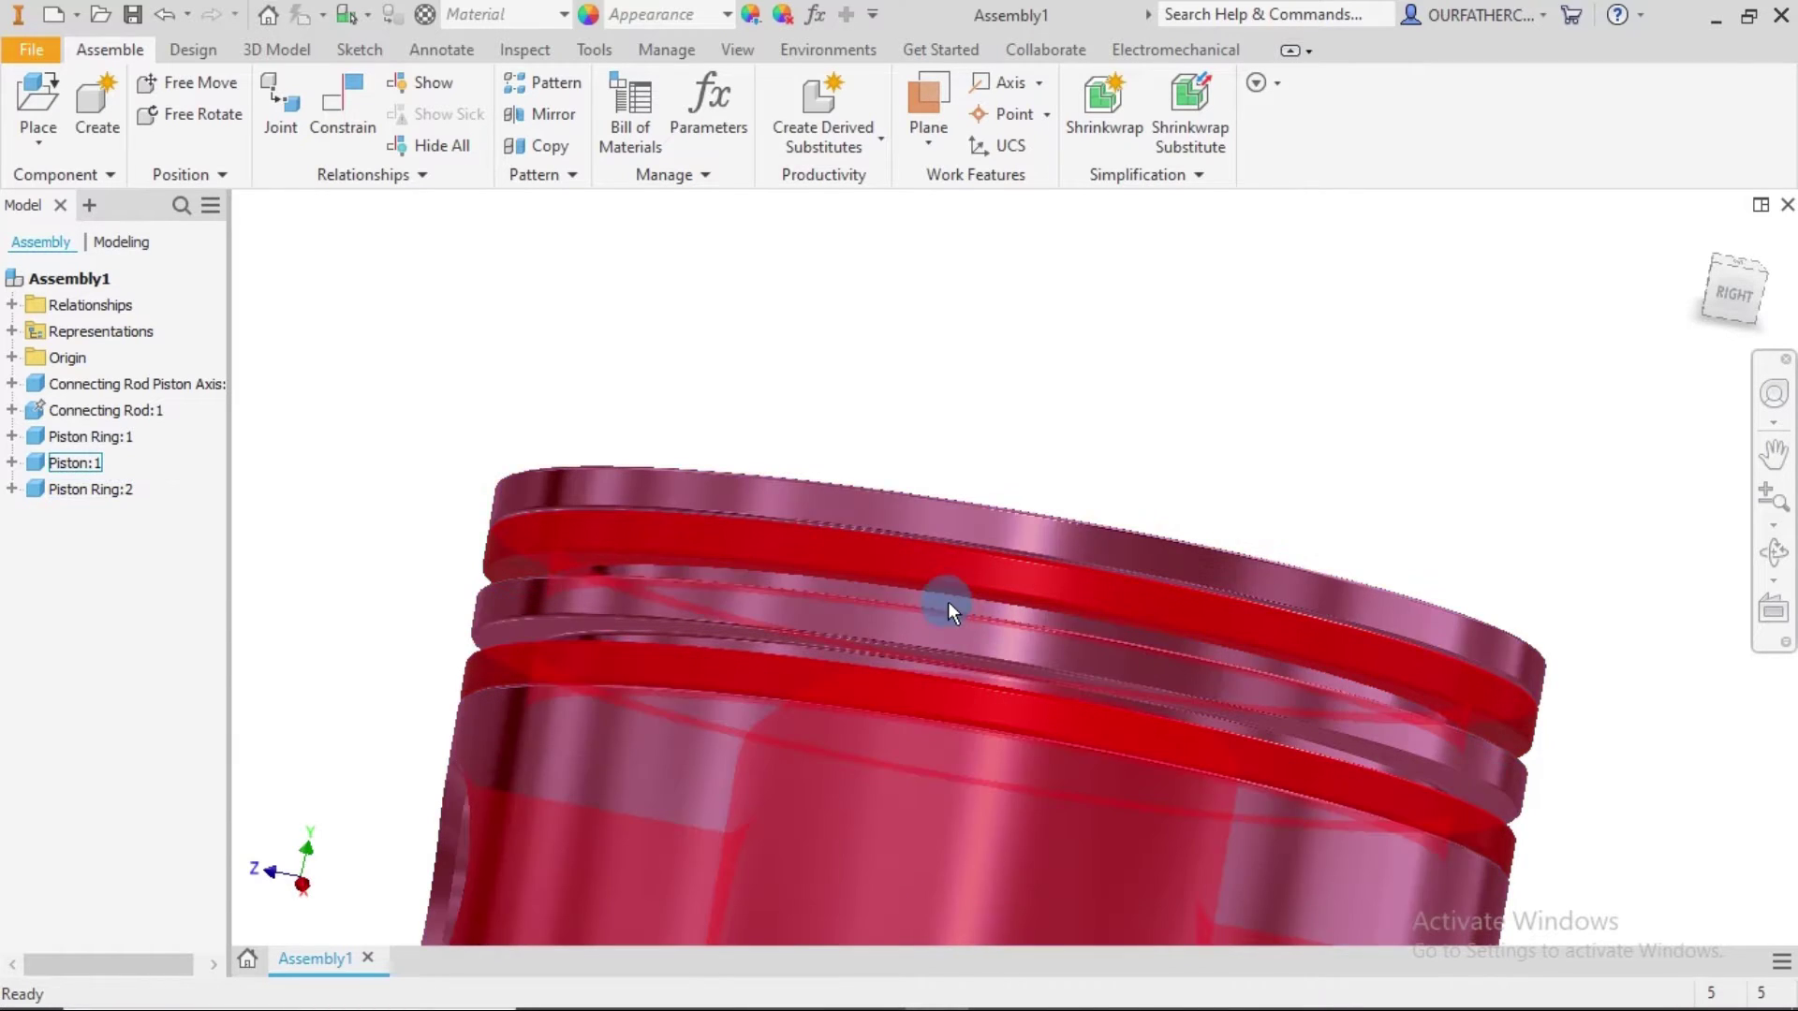
scroll(1252, 459, up, 2)
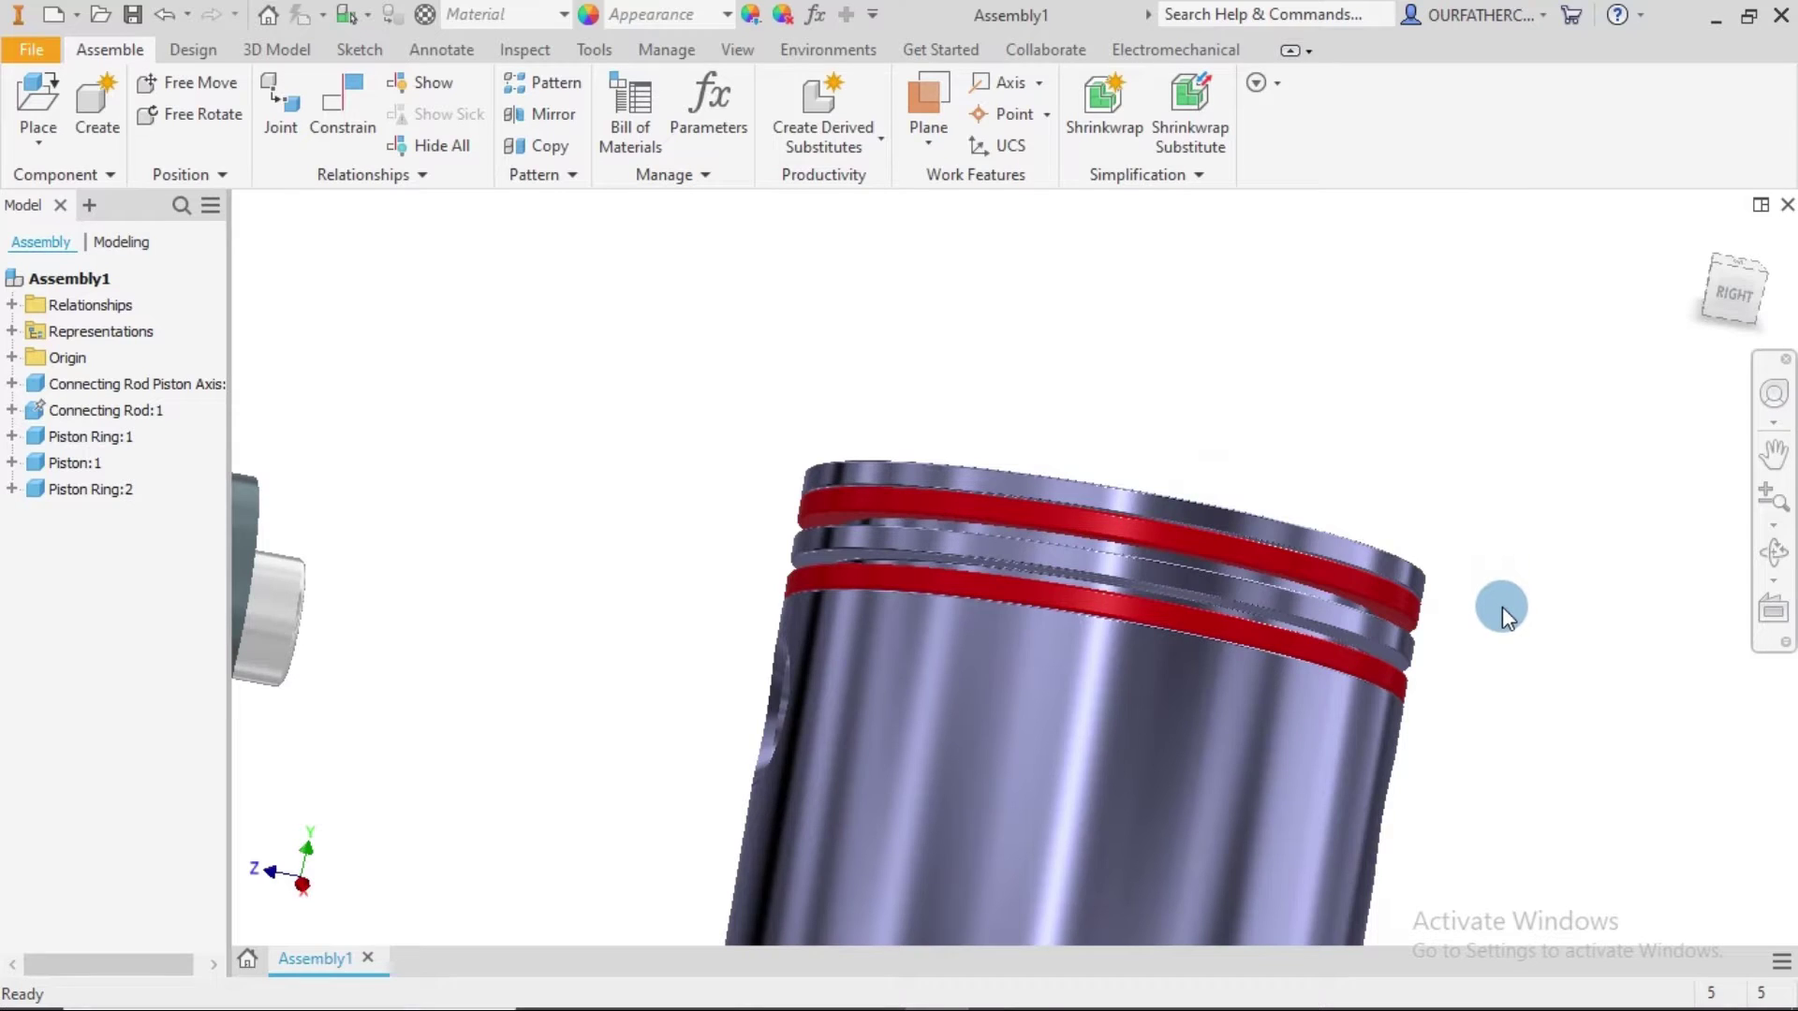
shift+middle_drag(1502, 607, 1505, 614)
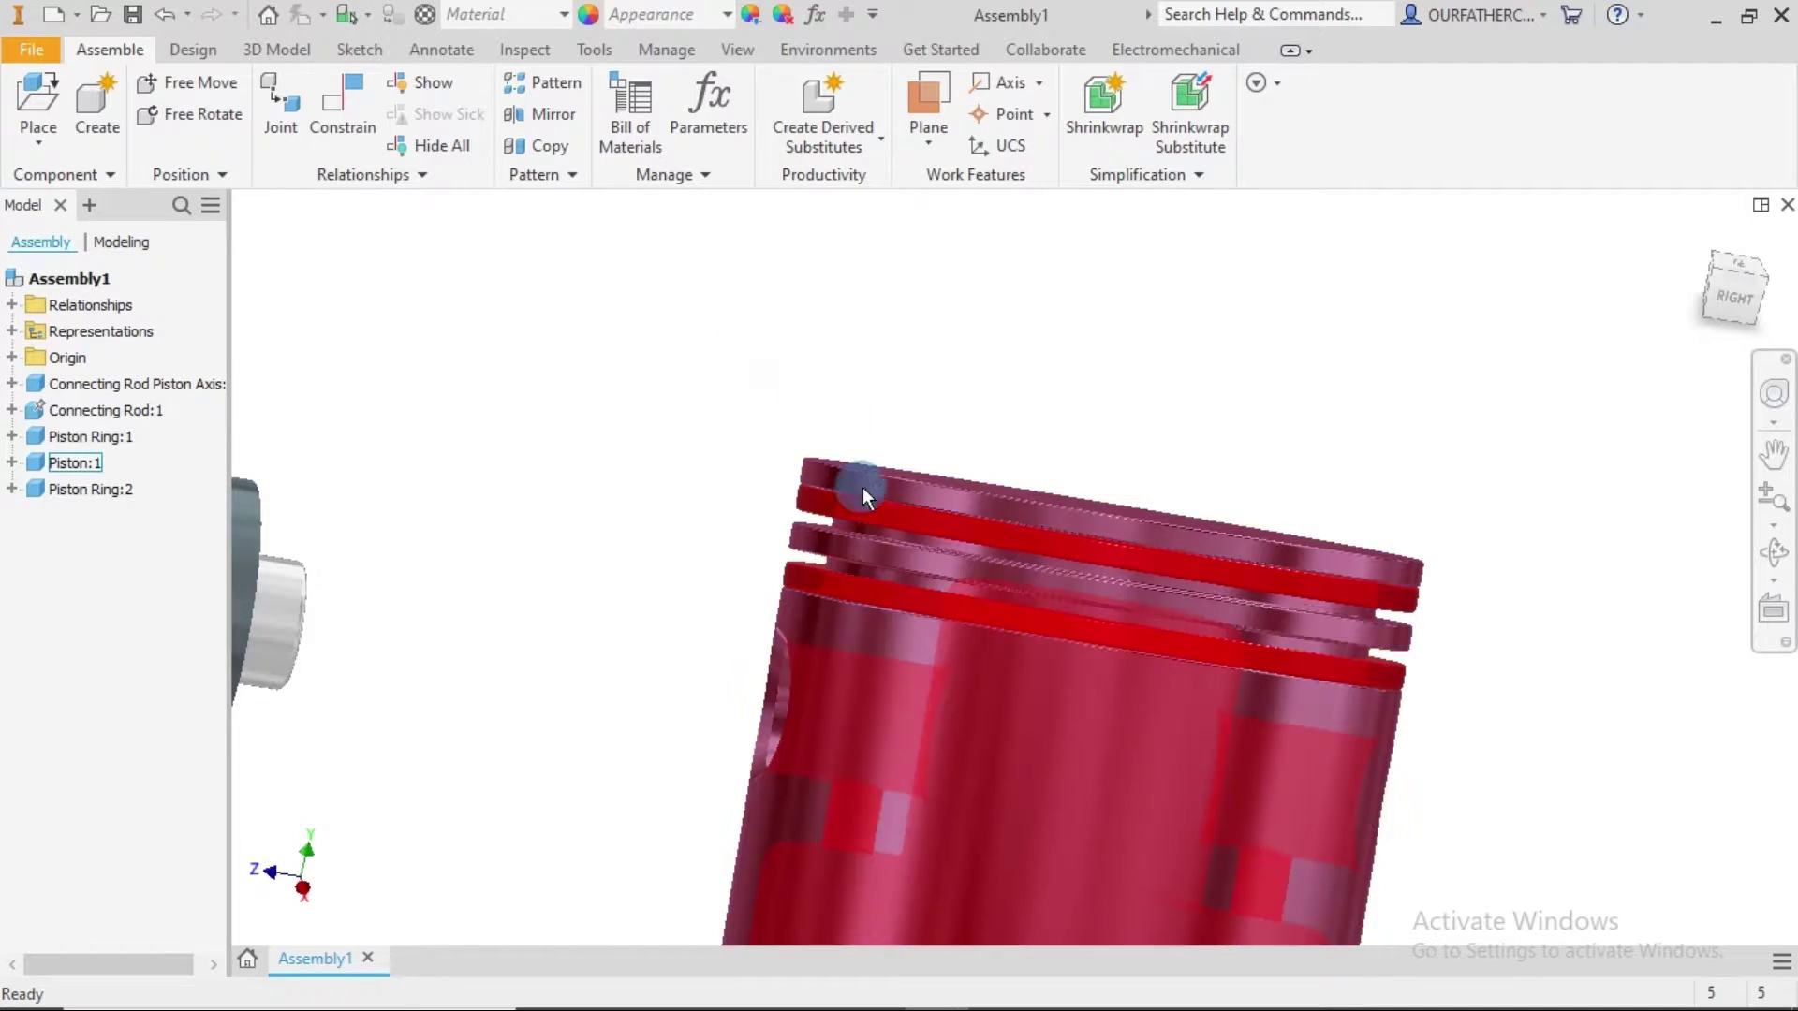
Open the upper piston ring for in-place editing within the assembly.
click(884, 518)
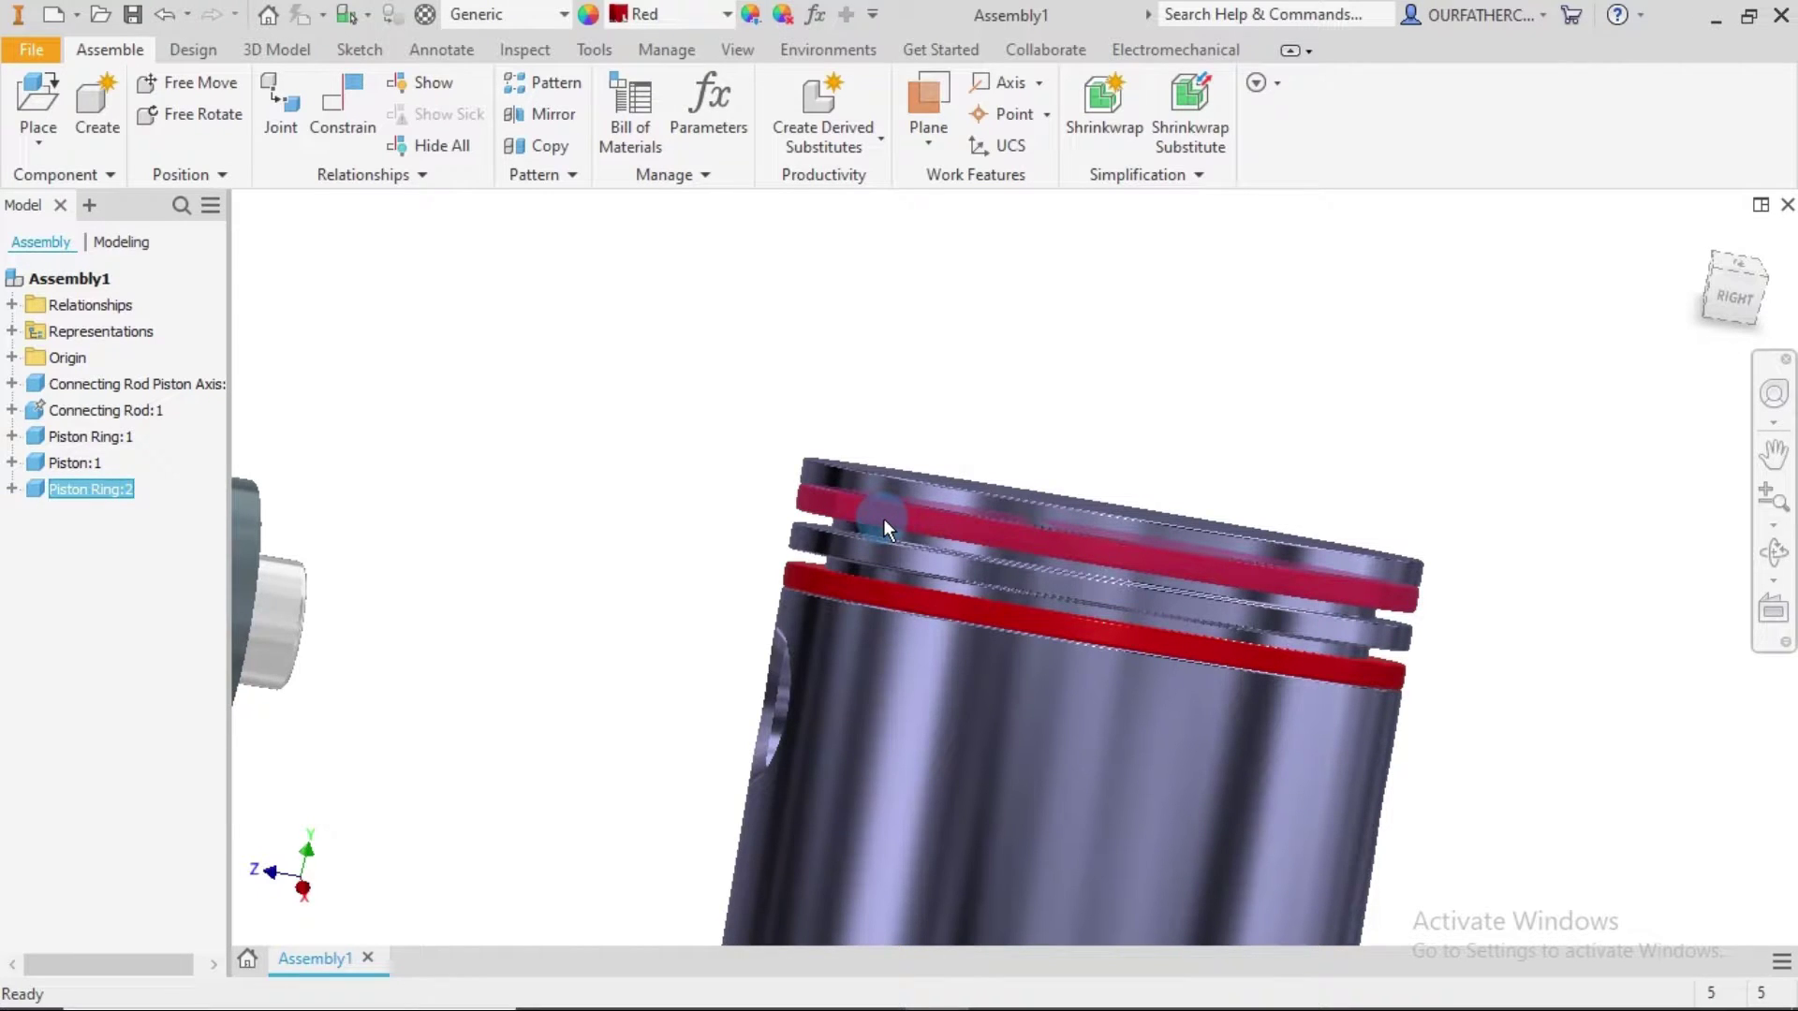
right_click(884, 519)
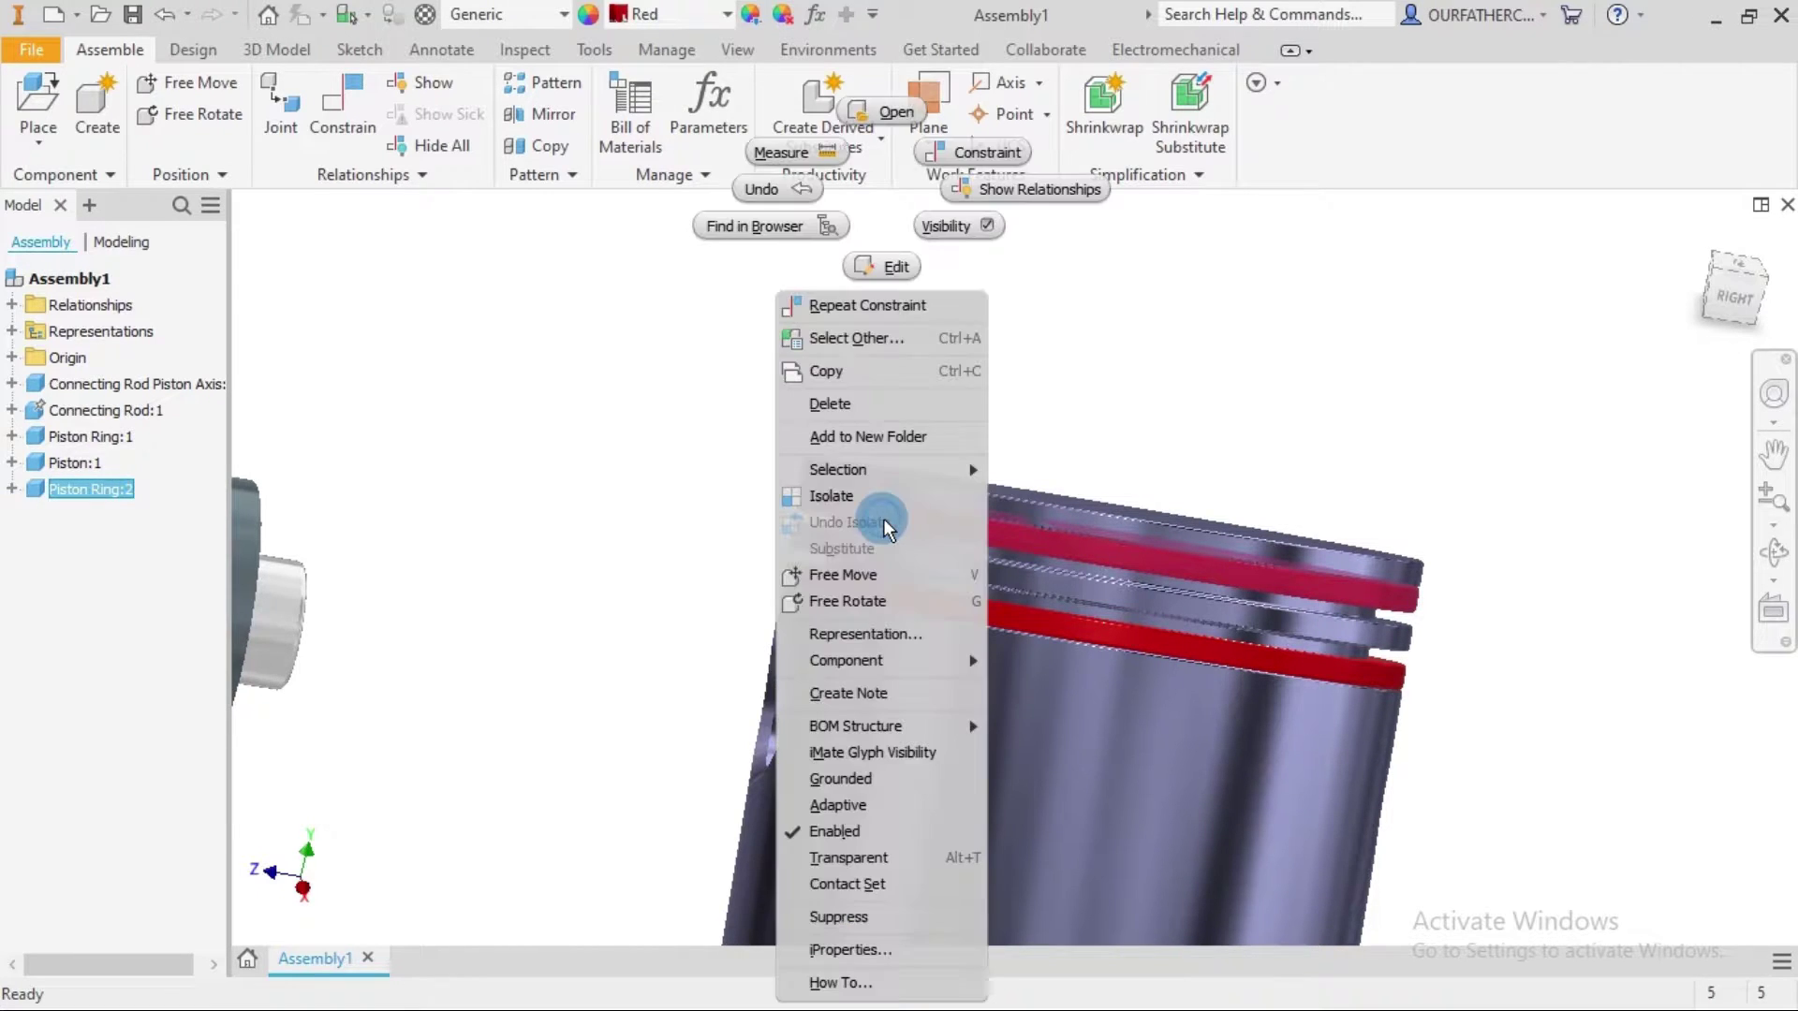
click(882, 269)
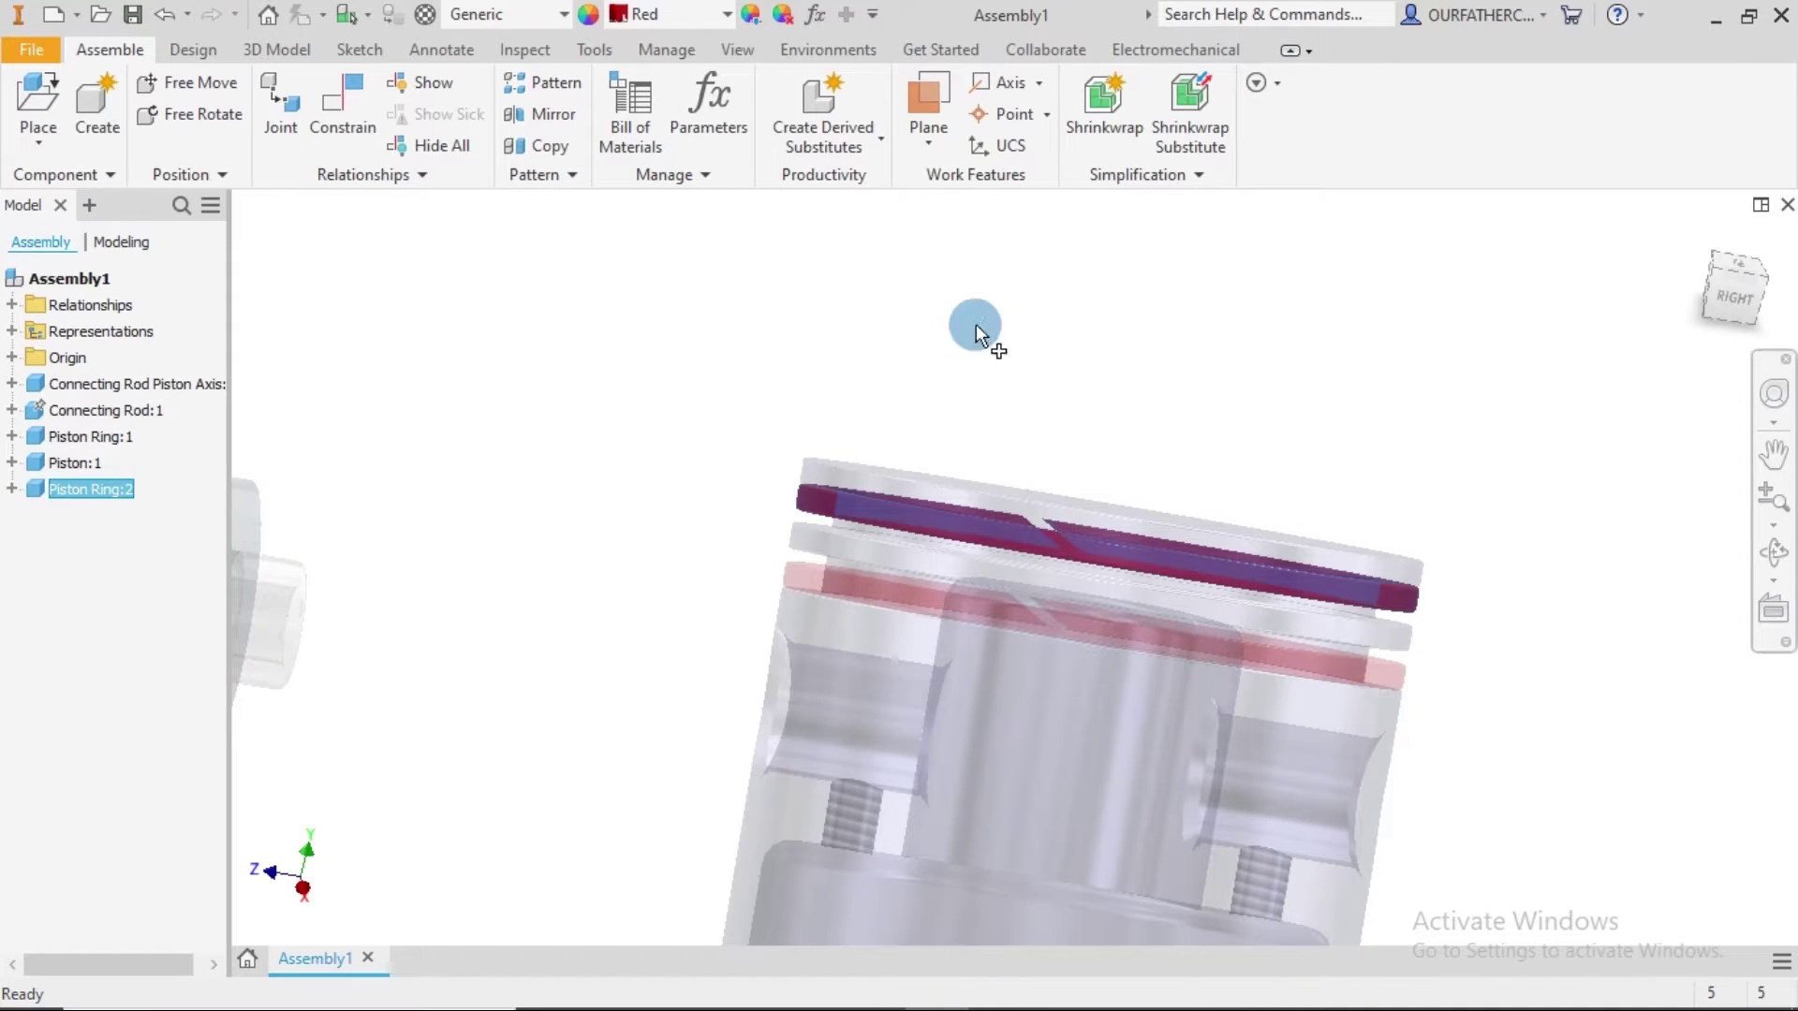
click(1155, 391)
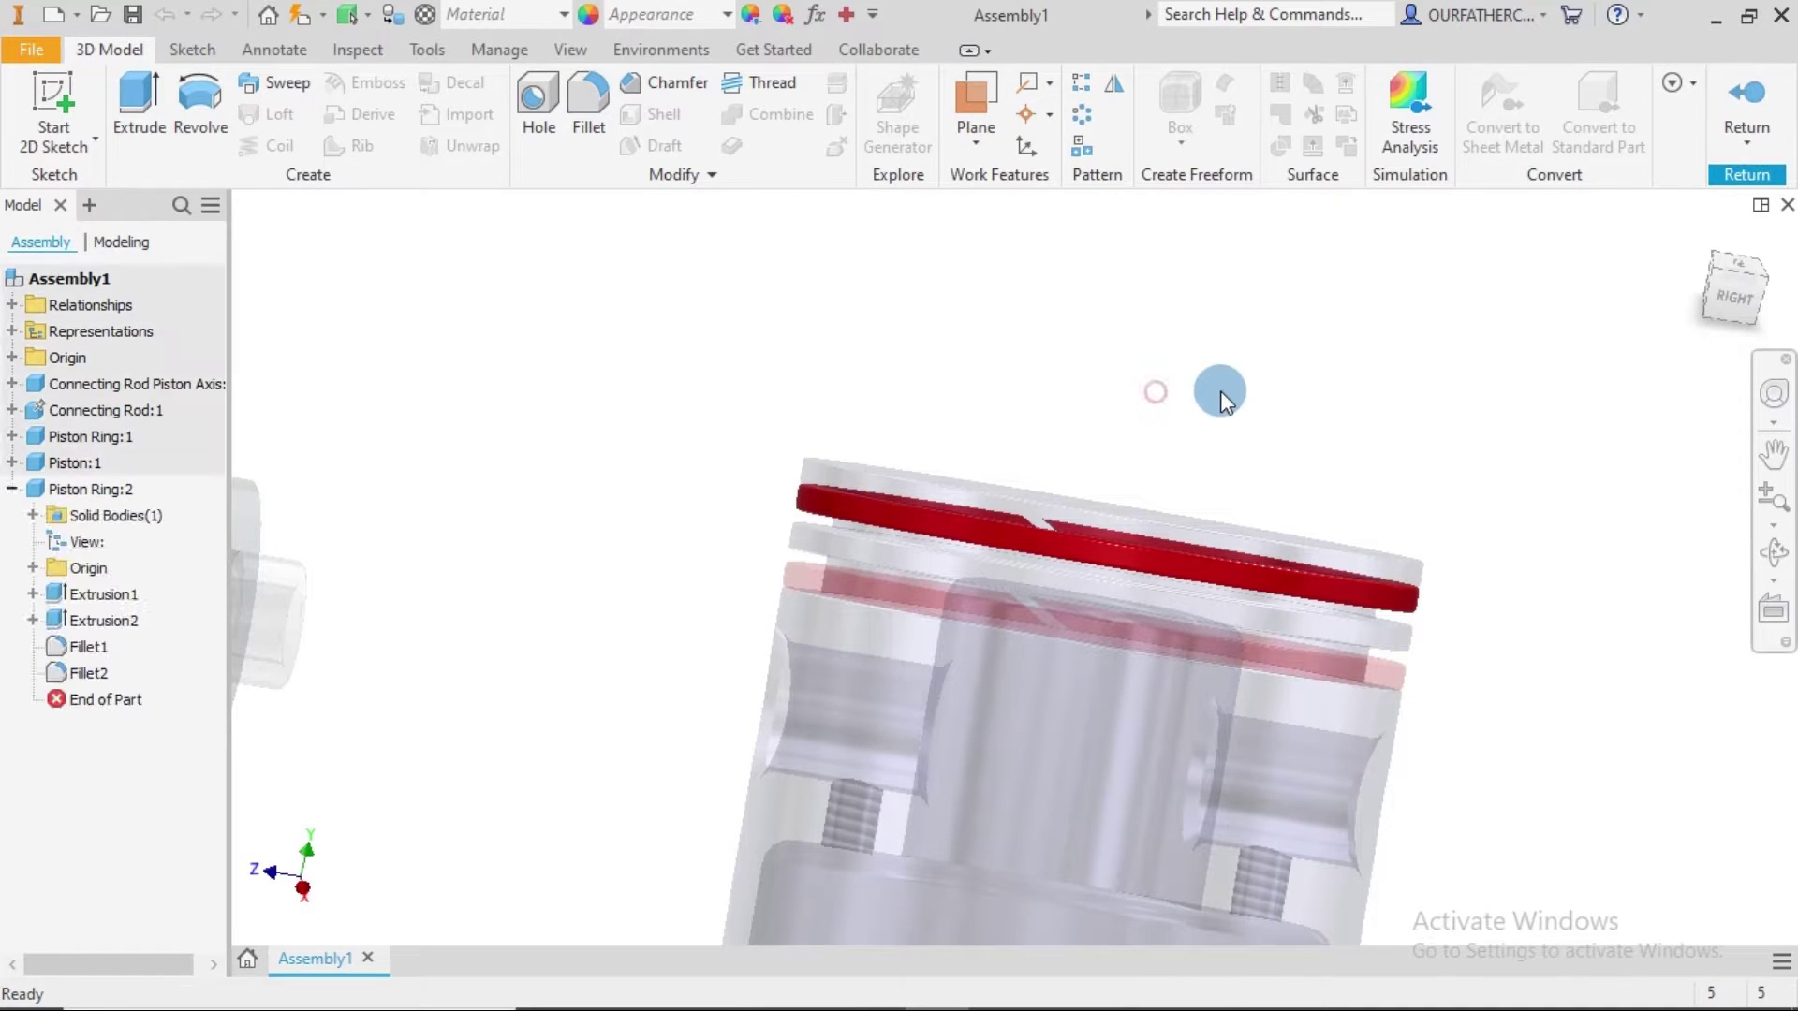
shift+middle_drag(1210, 413, 1212, 385)
click(1139, 504)
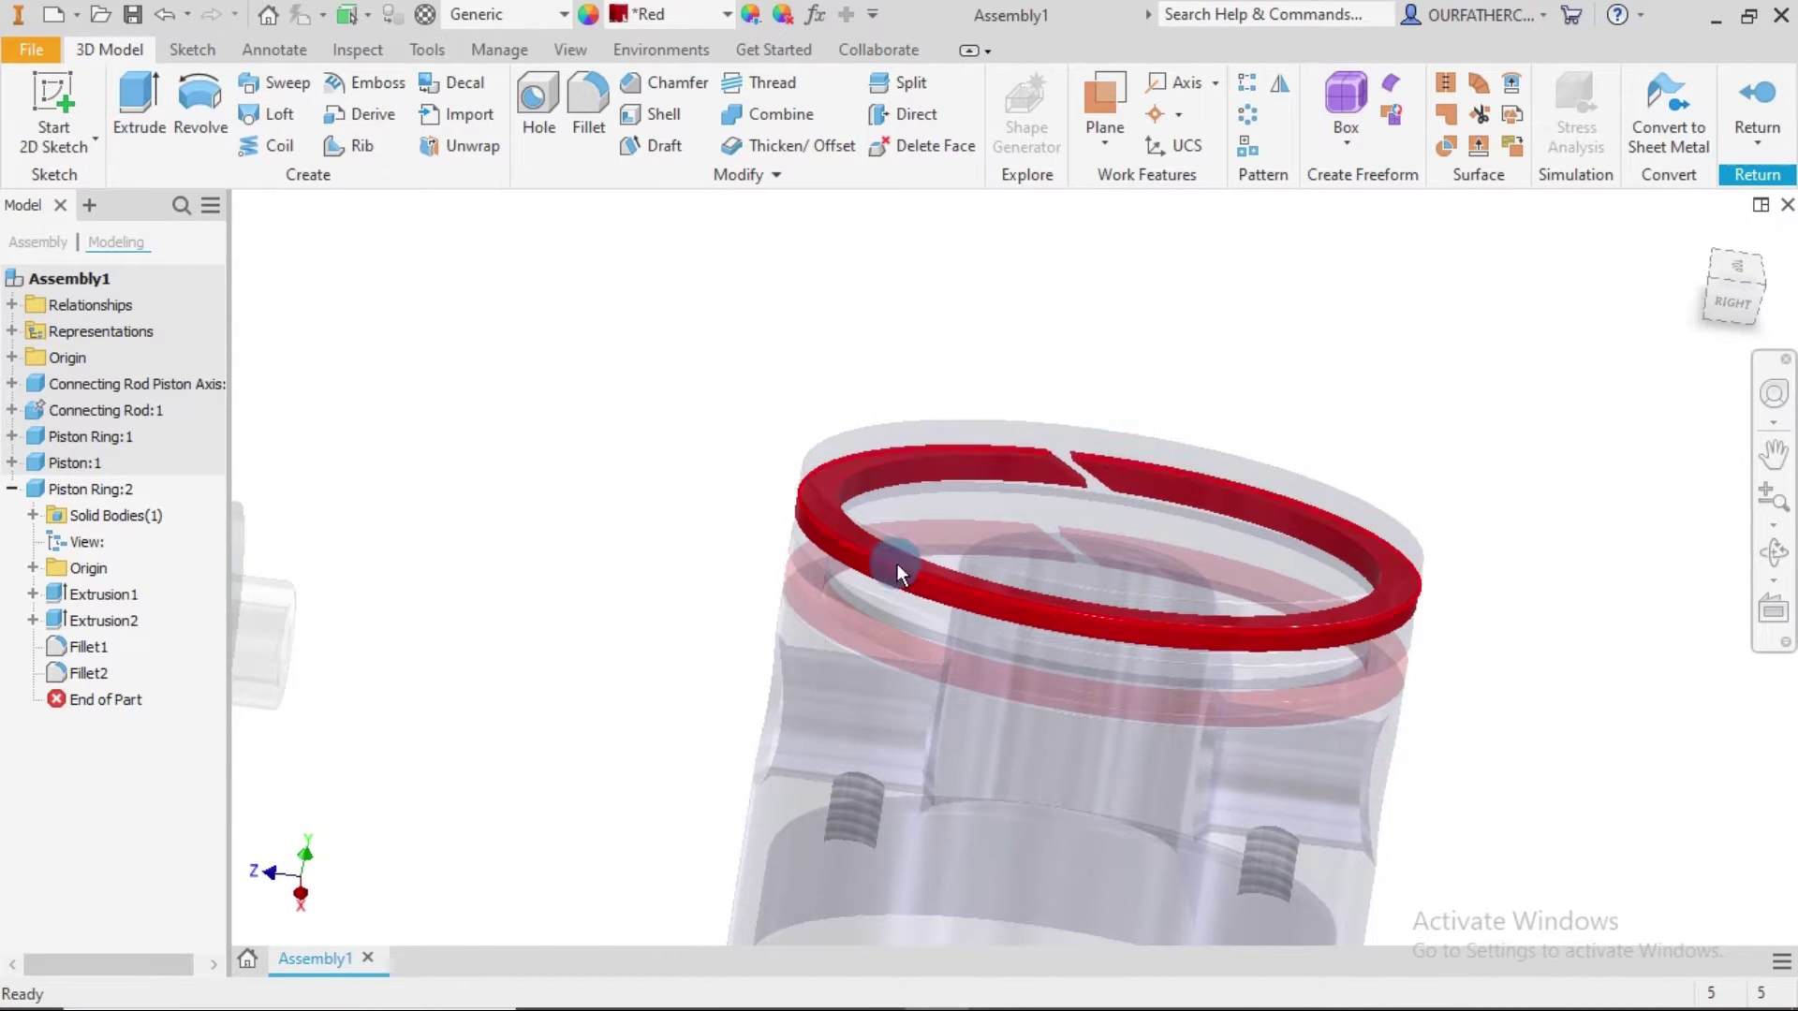
Measure the distance between the bottom face of the piston's upper groove and the underside of the upper ring.
click(819, 577)
click(110, 613)
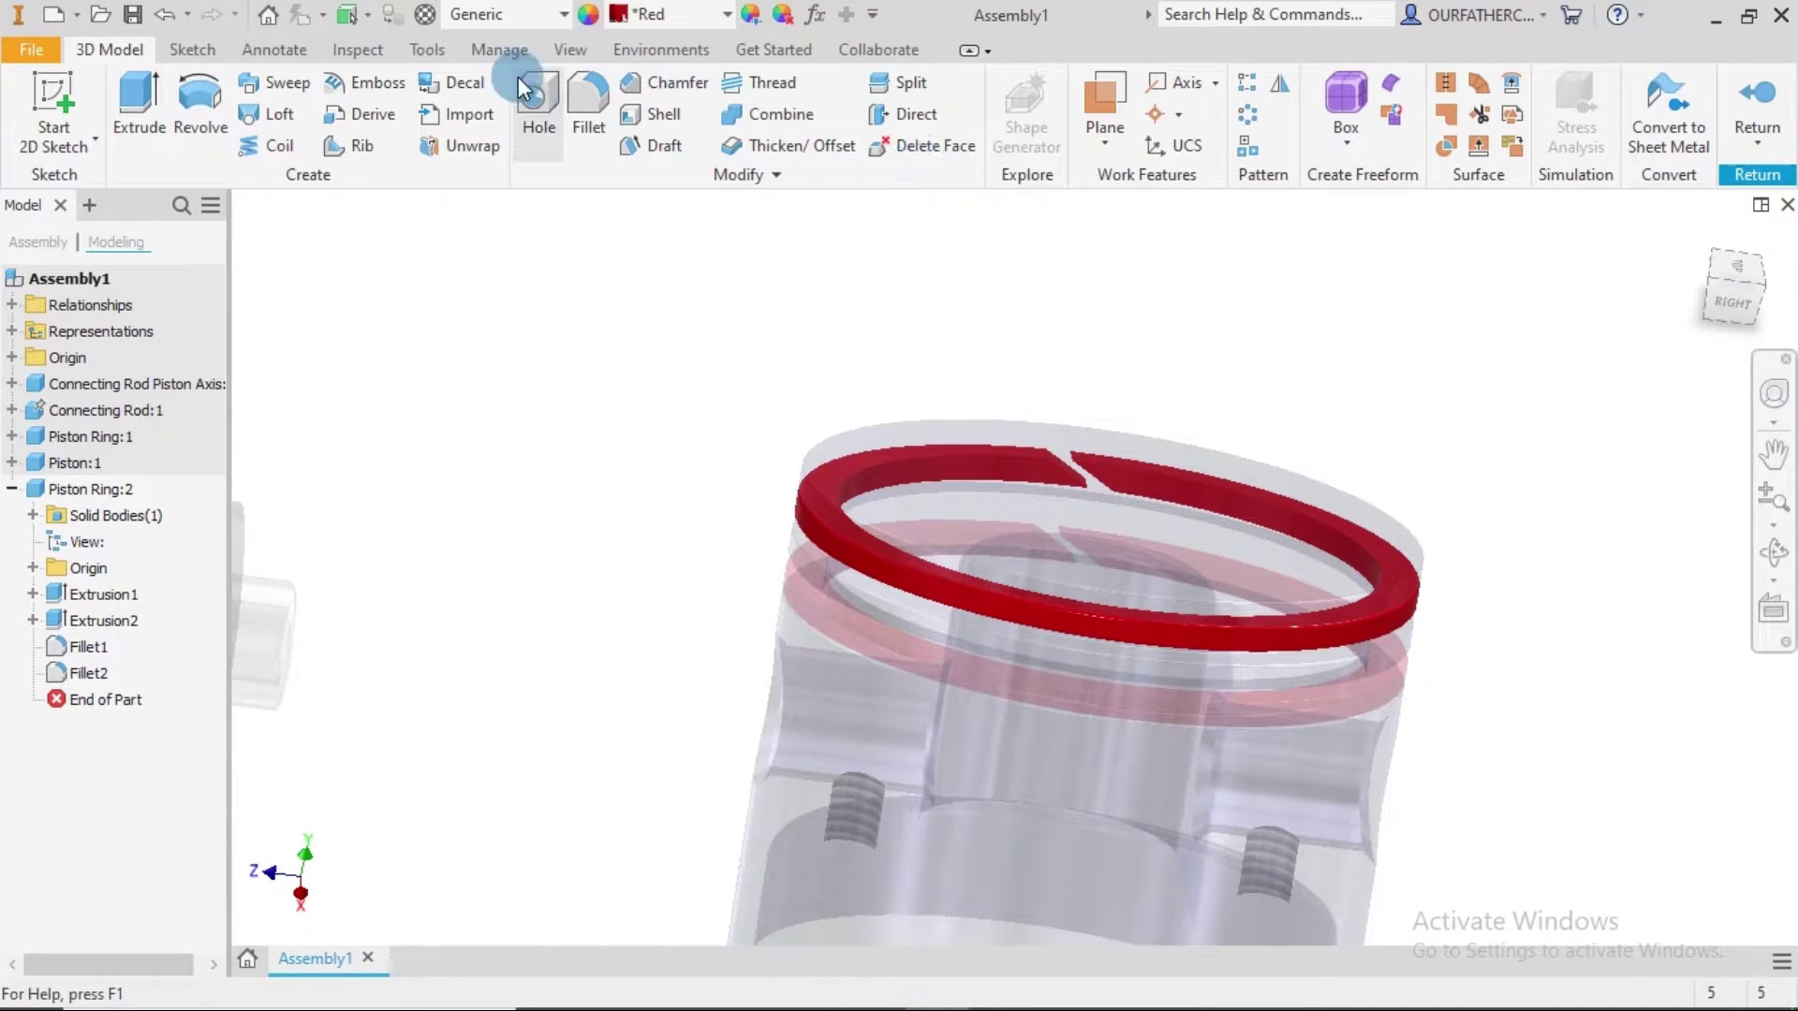
click(434, 53)
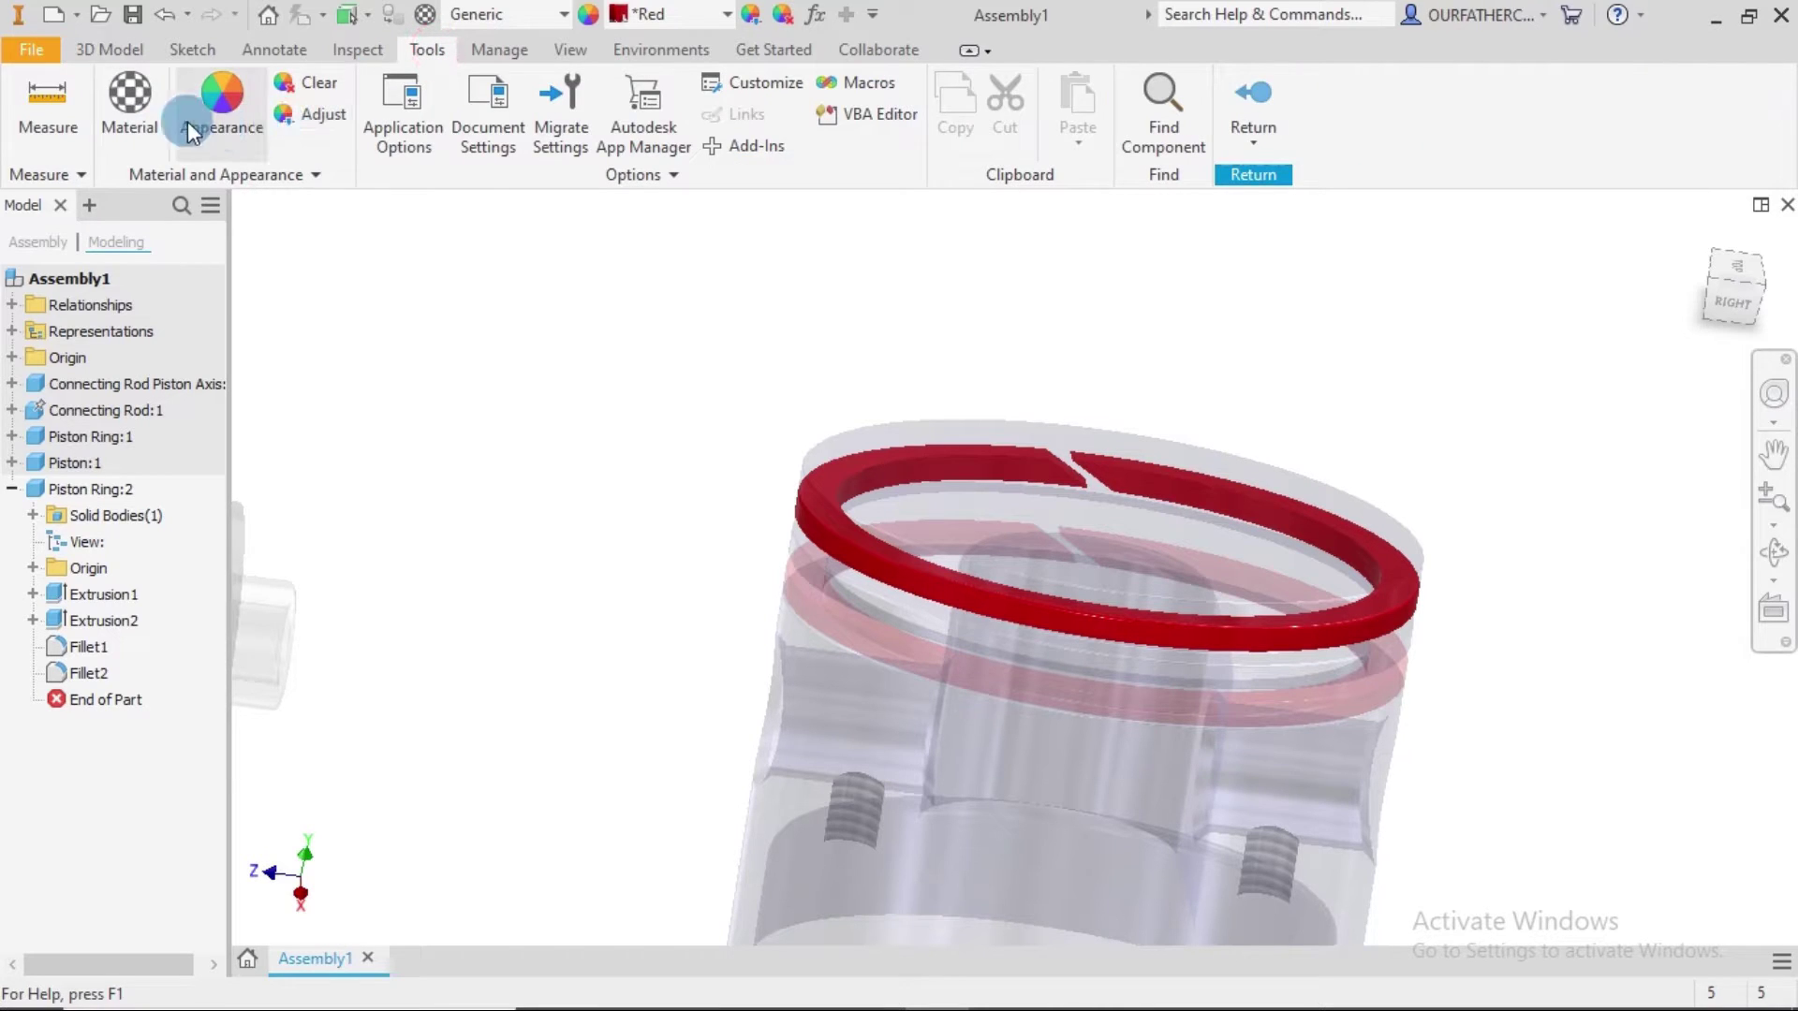
click(57, 101)
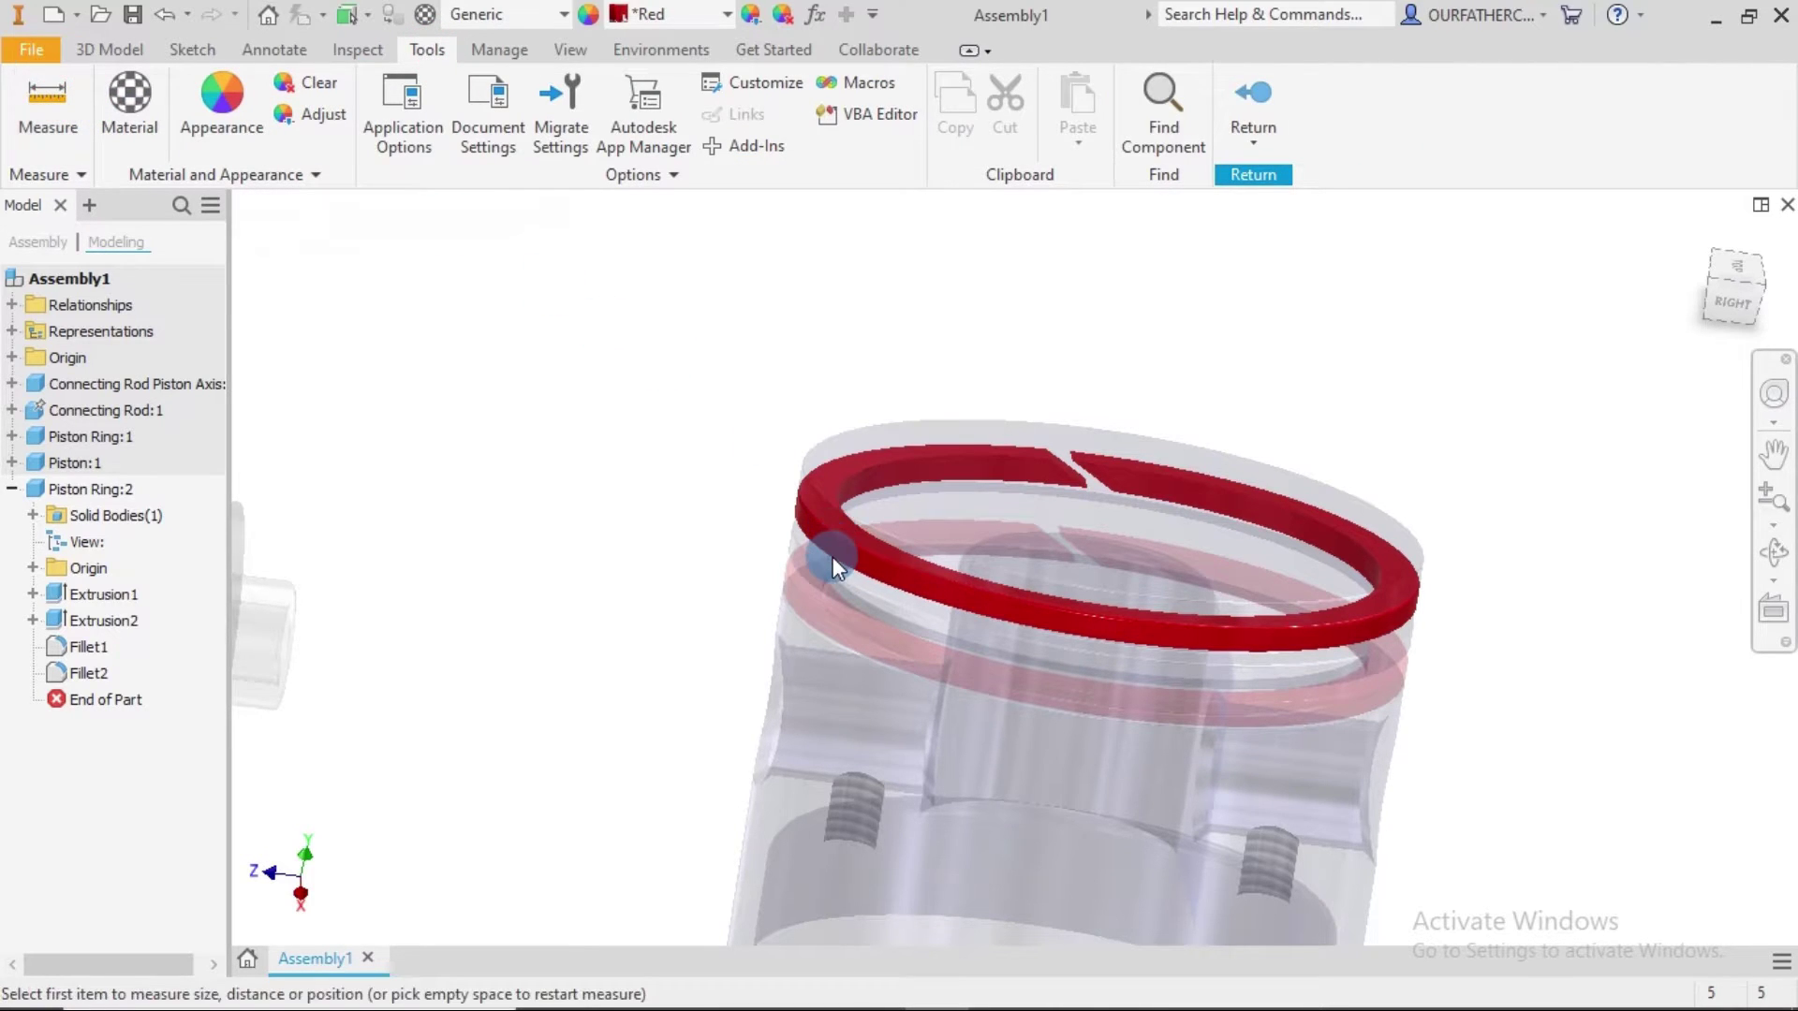
scroll(833, 557, down, 5)
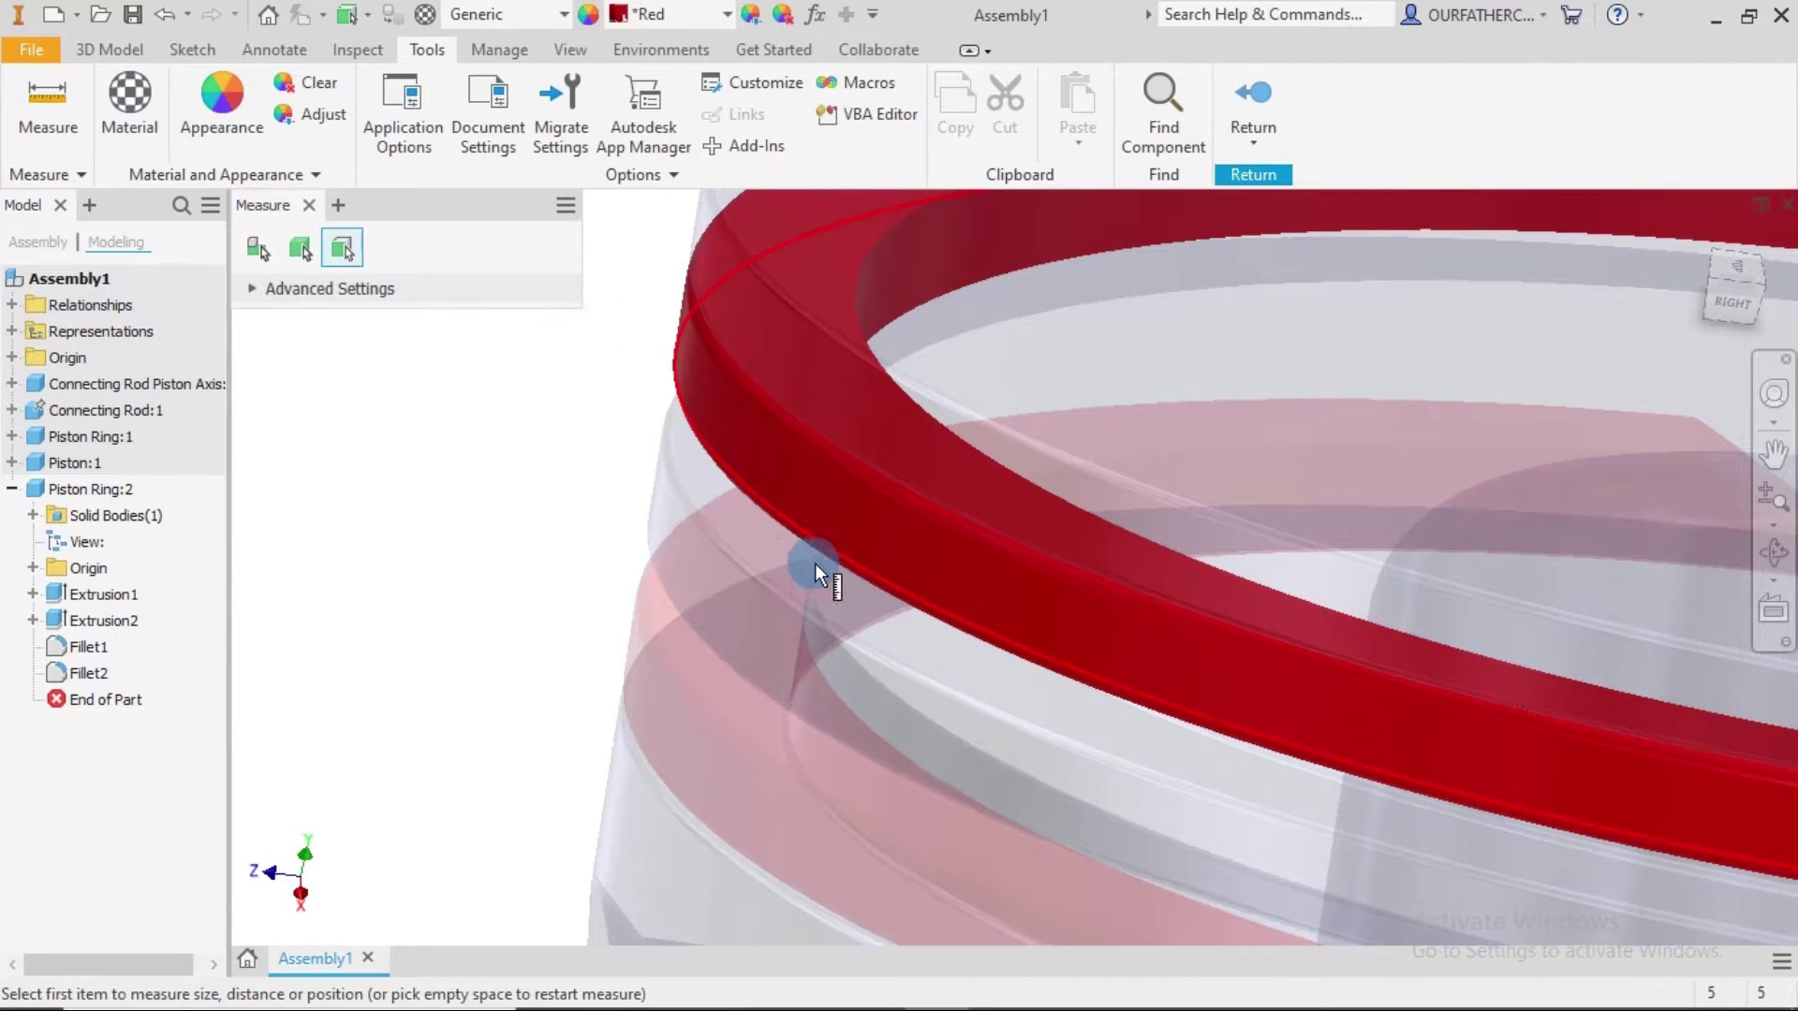
click(755, 532)
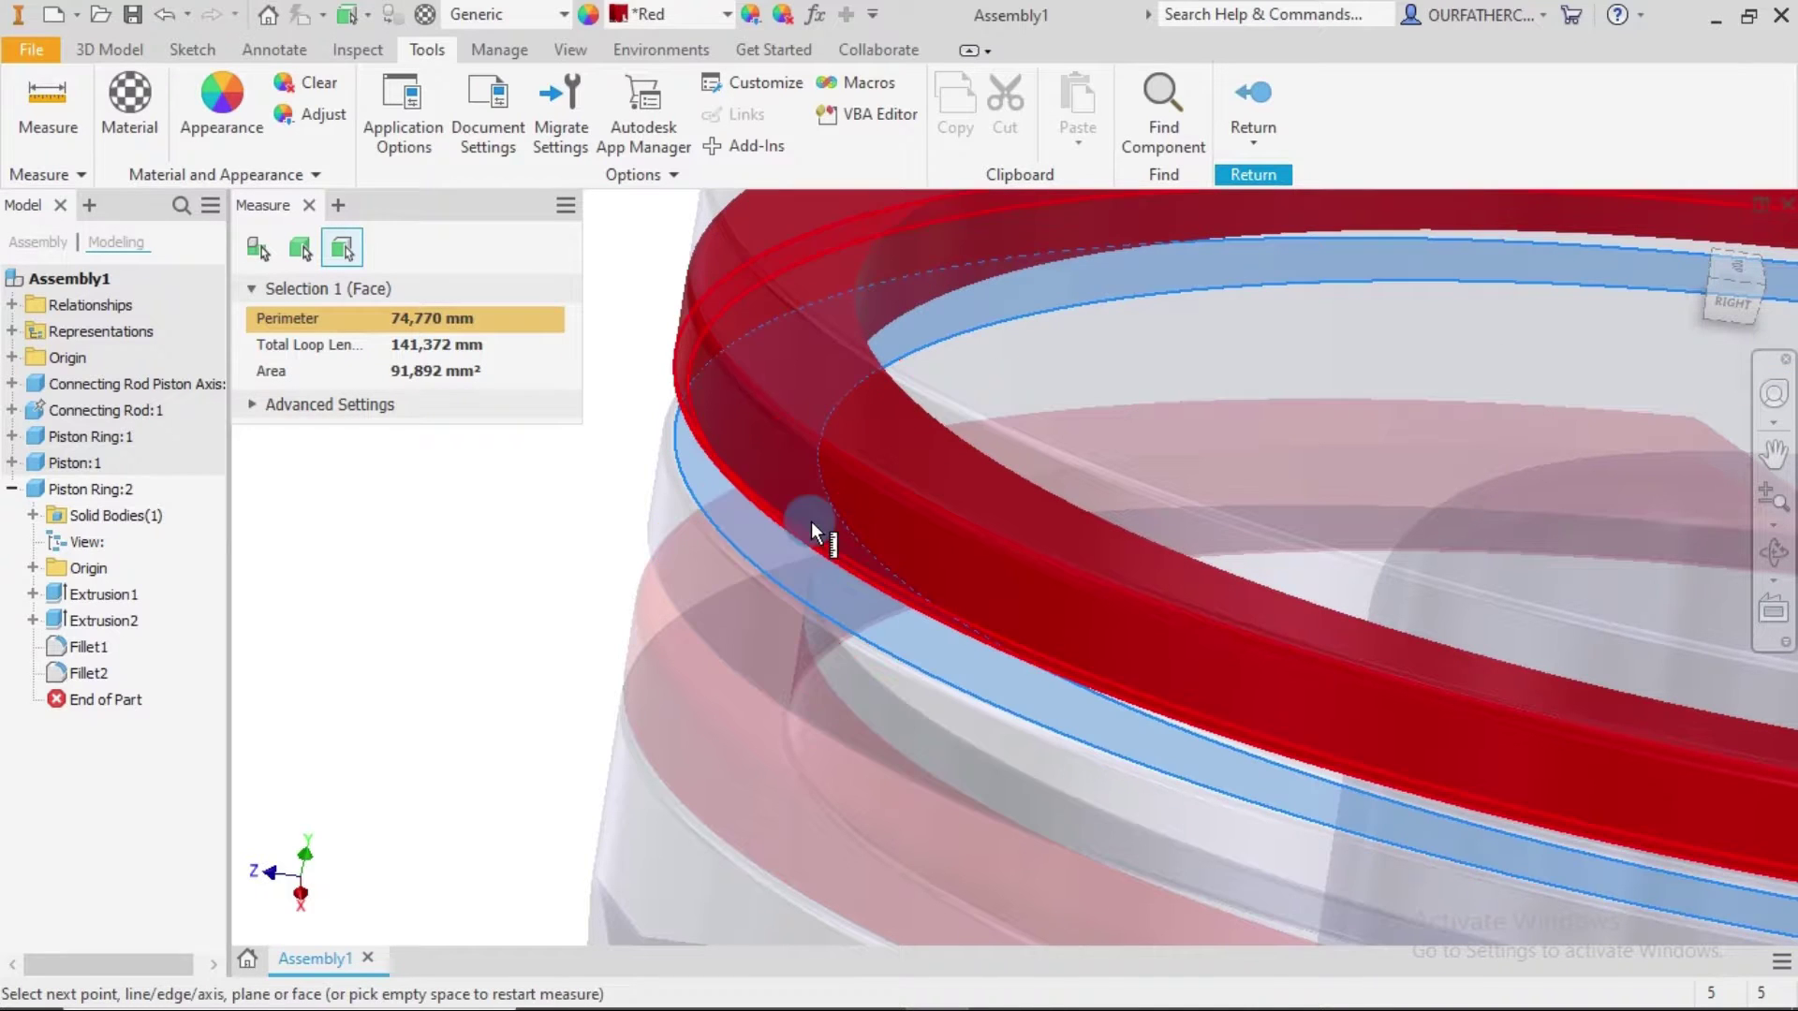
shift+middle_drag(1092, 574, 1084, 534)
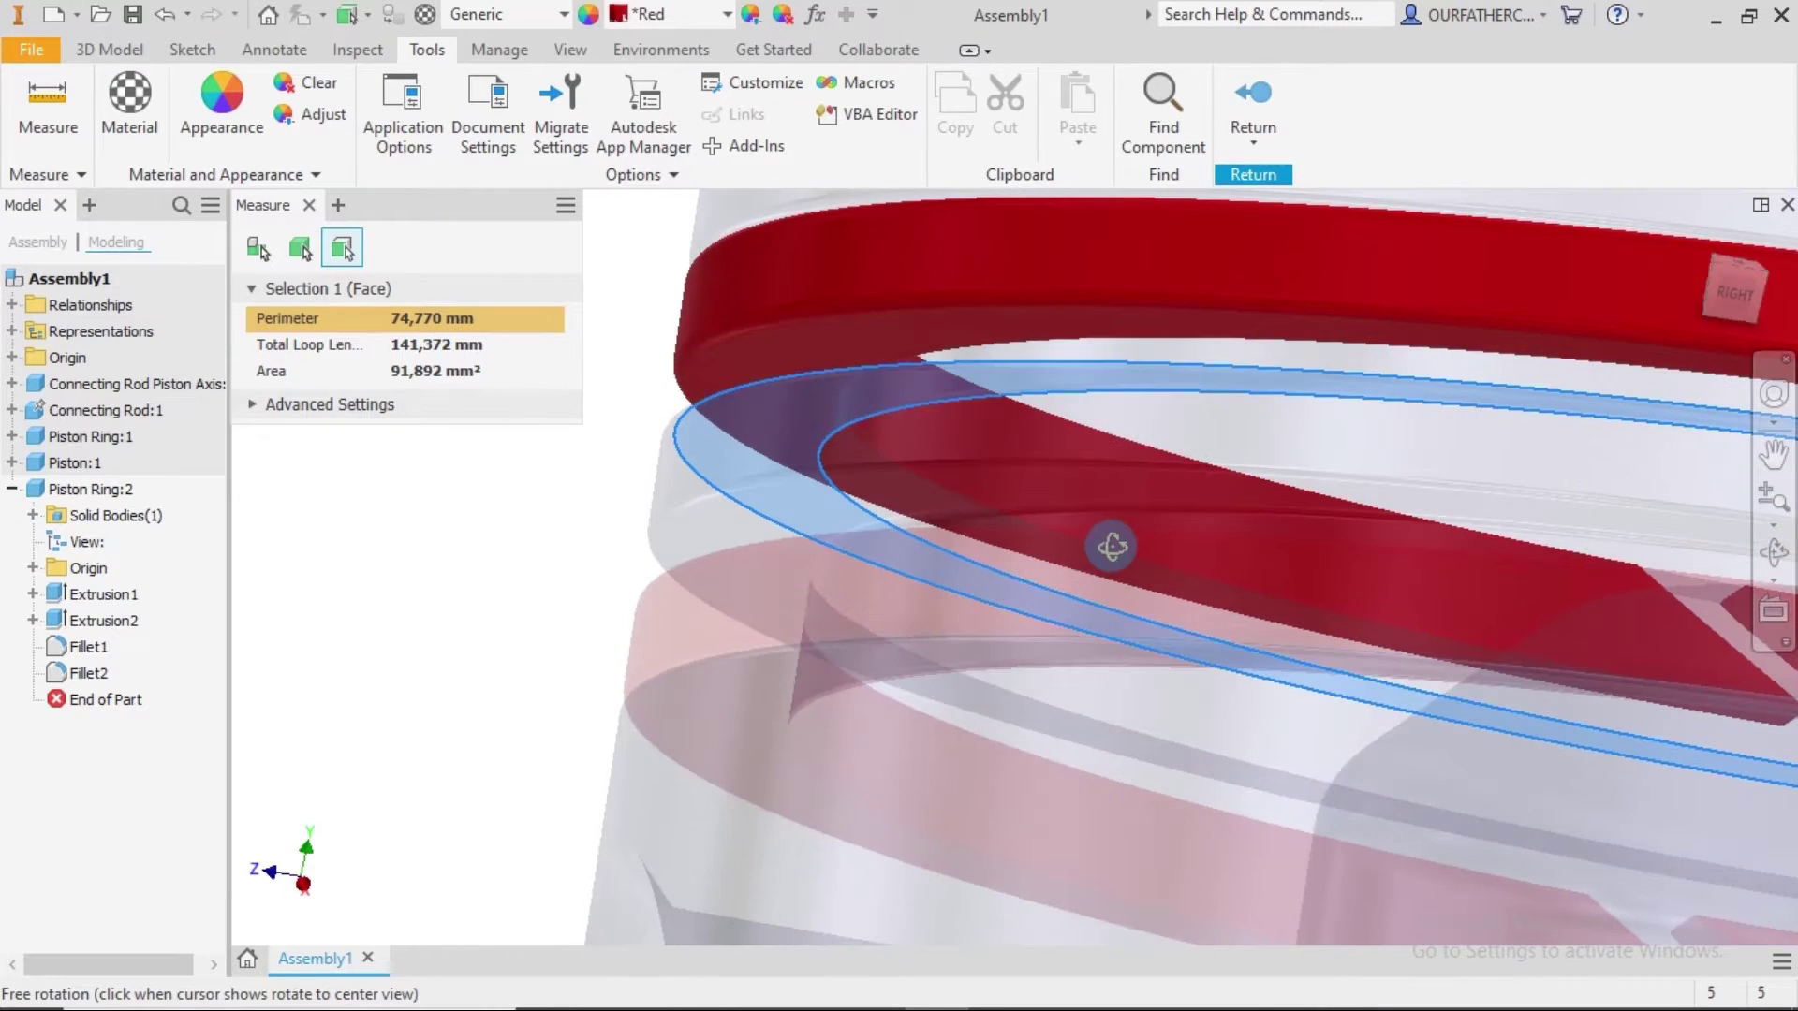
click(872, 328)
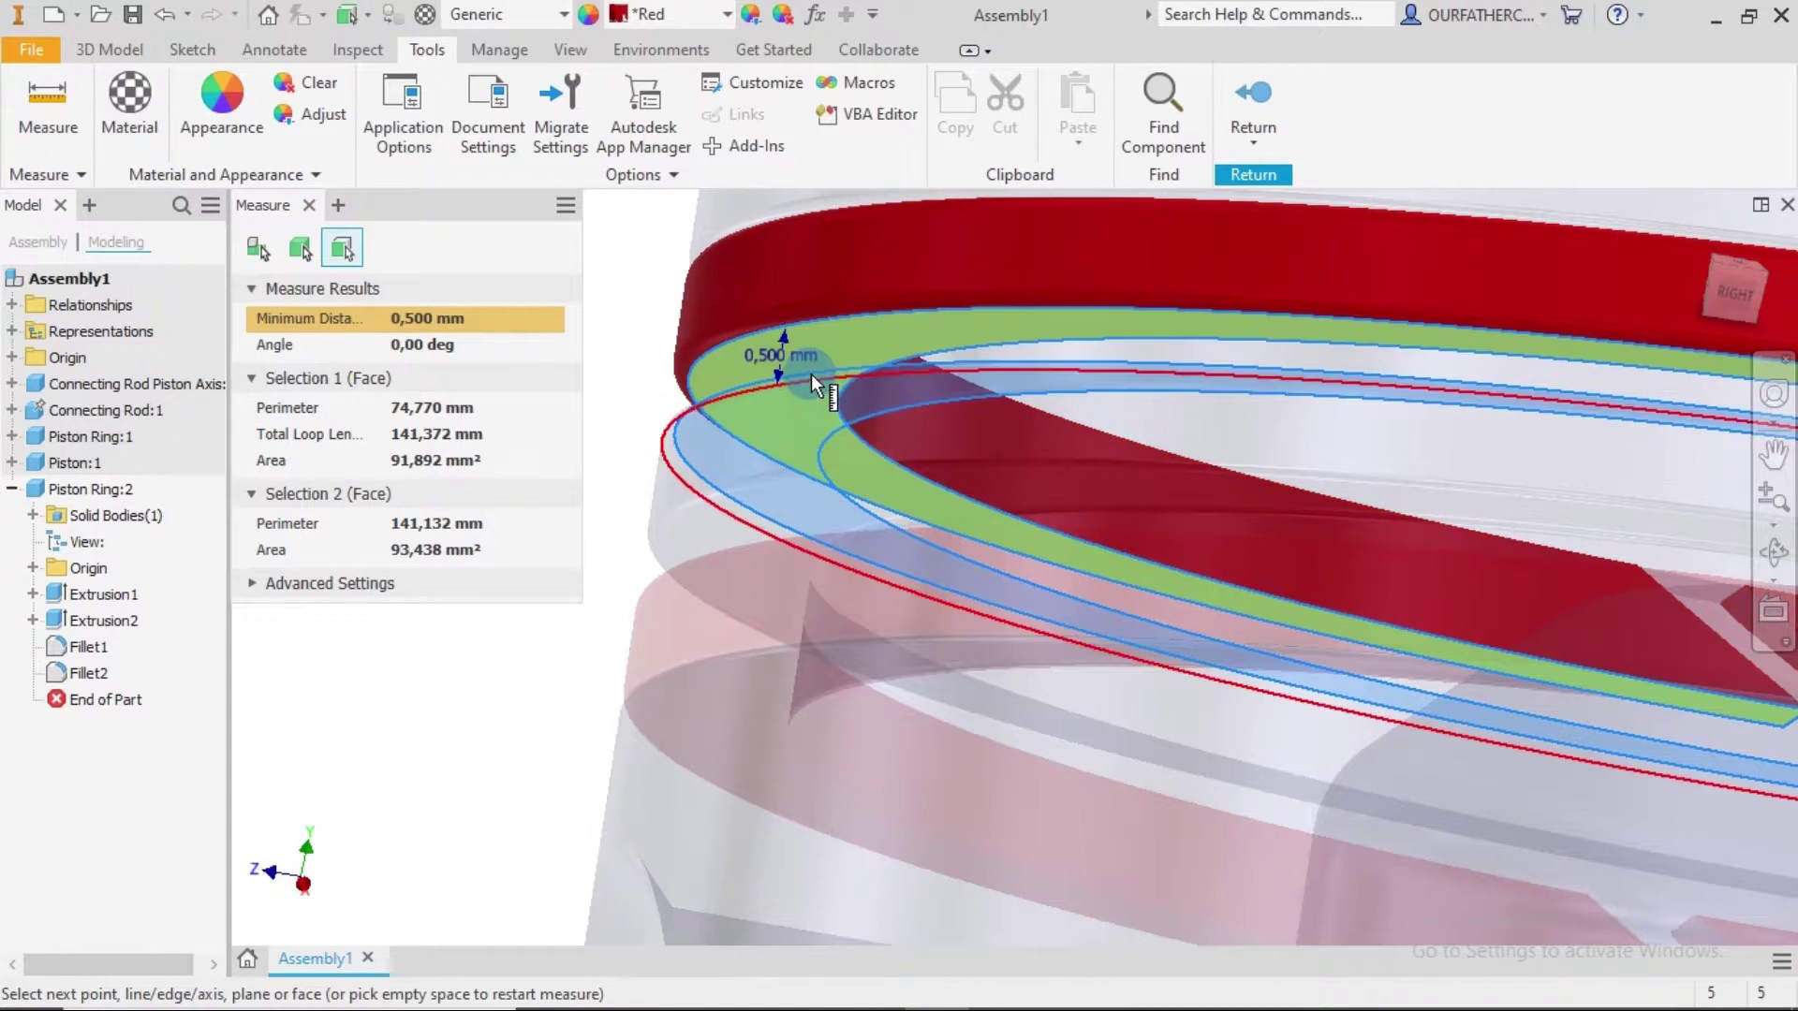
shift+middle_drag(983, 447, 974, 470)
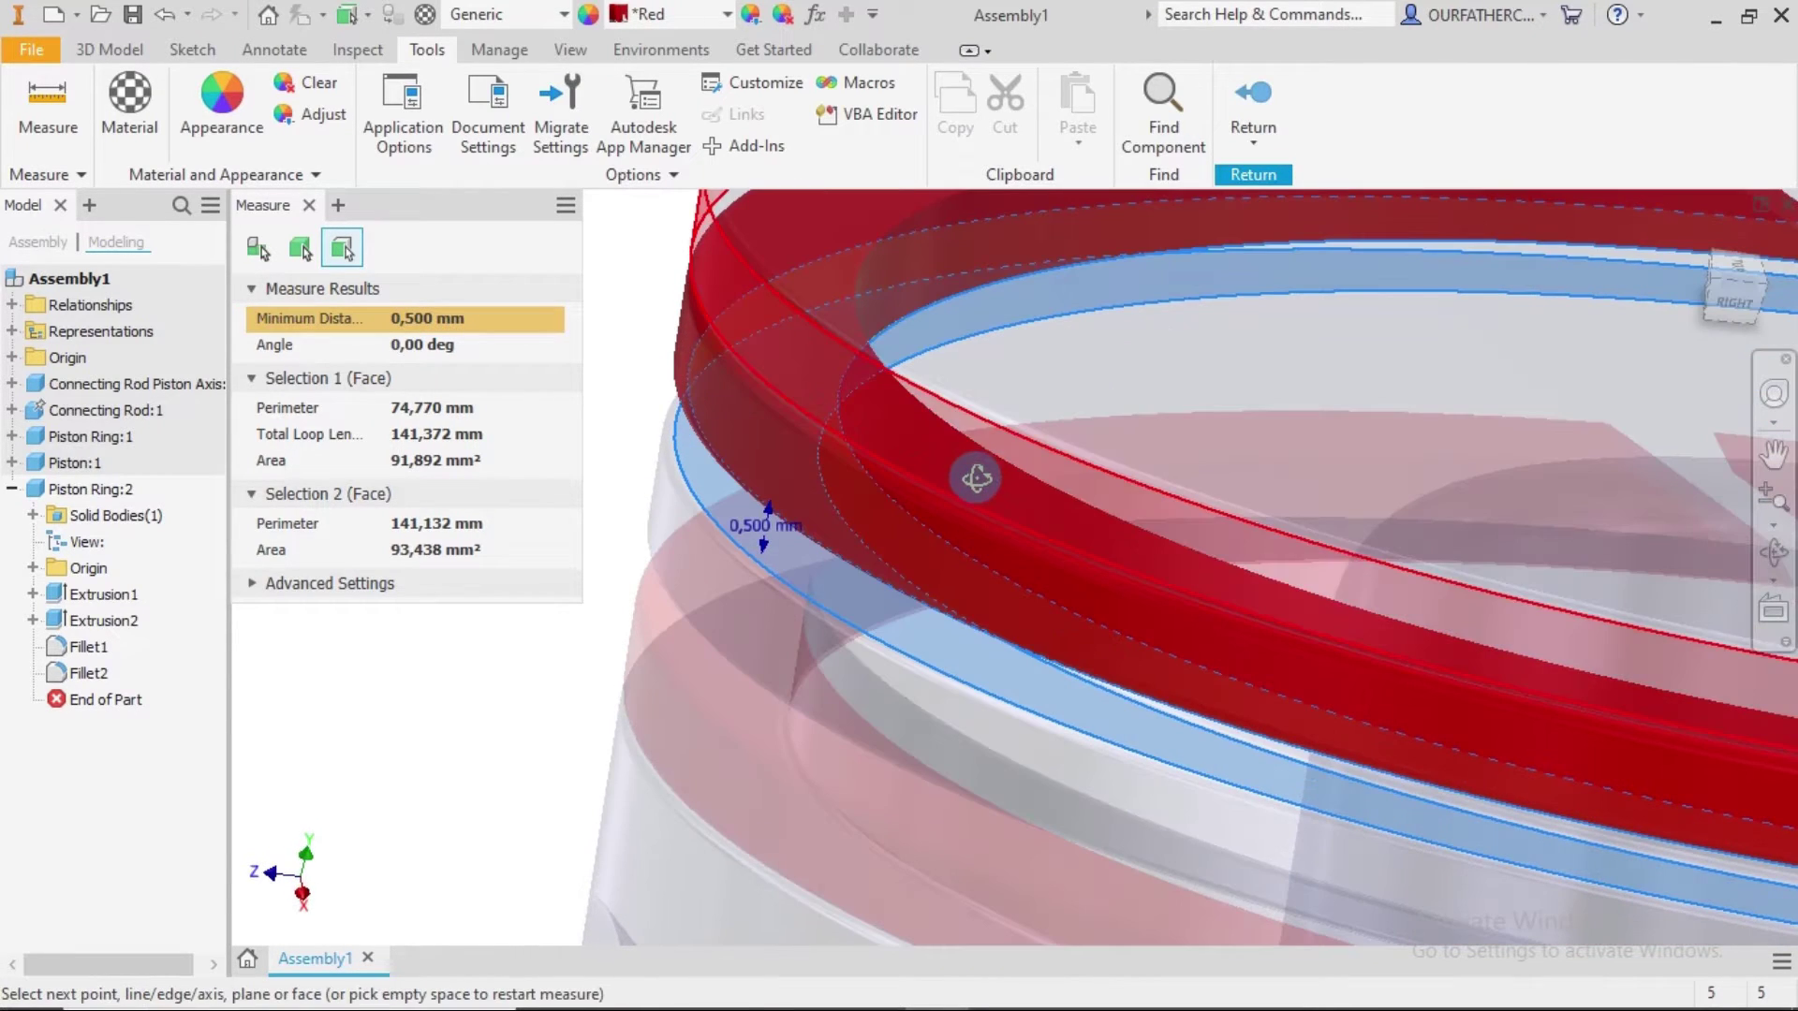
key(Escape)
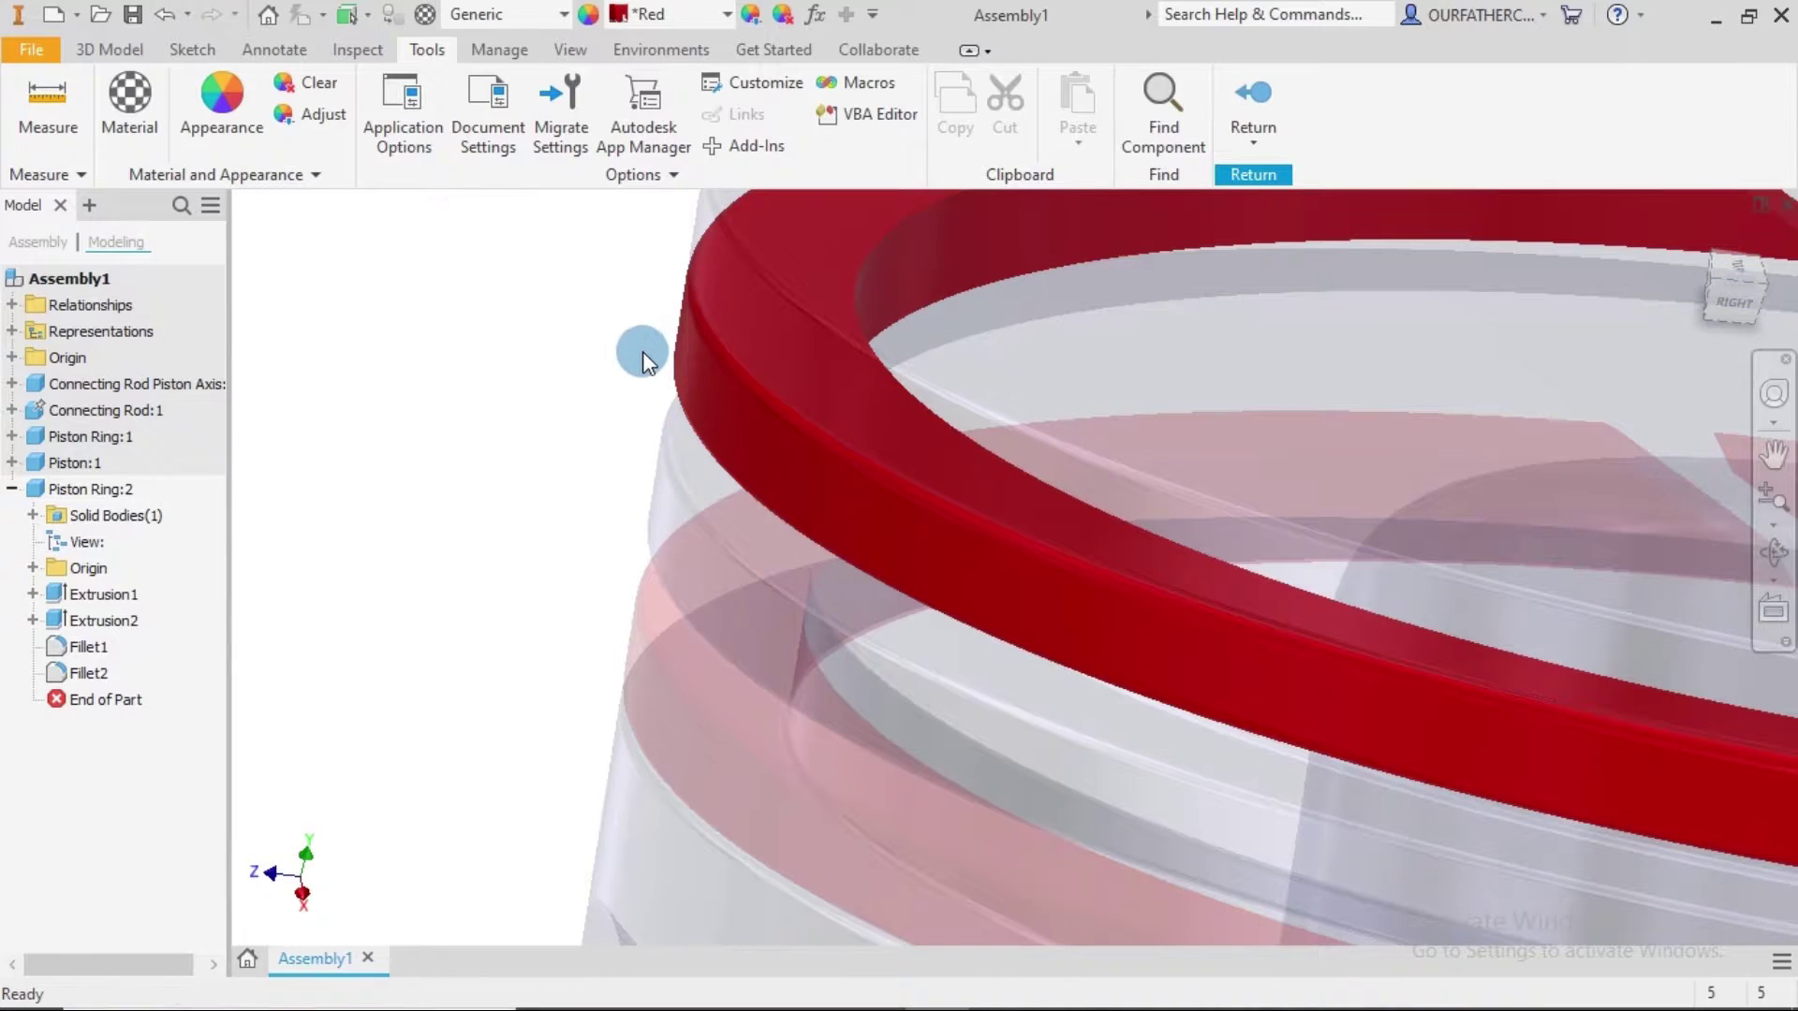
Try to move the upper ring's underside and its adjoining edge fillet 0.5 mm downward with Direct edit, and undo the move.
scroll(643, 351, down, 3)
shift+middle_drag(950, 509, 1020, 514)
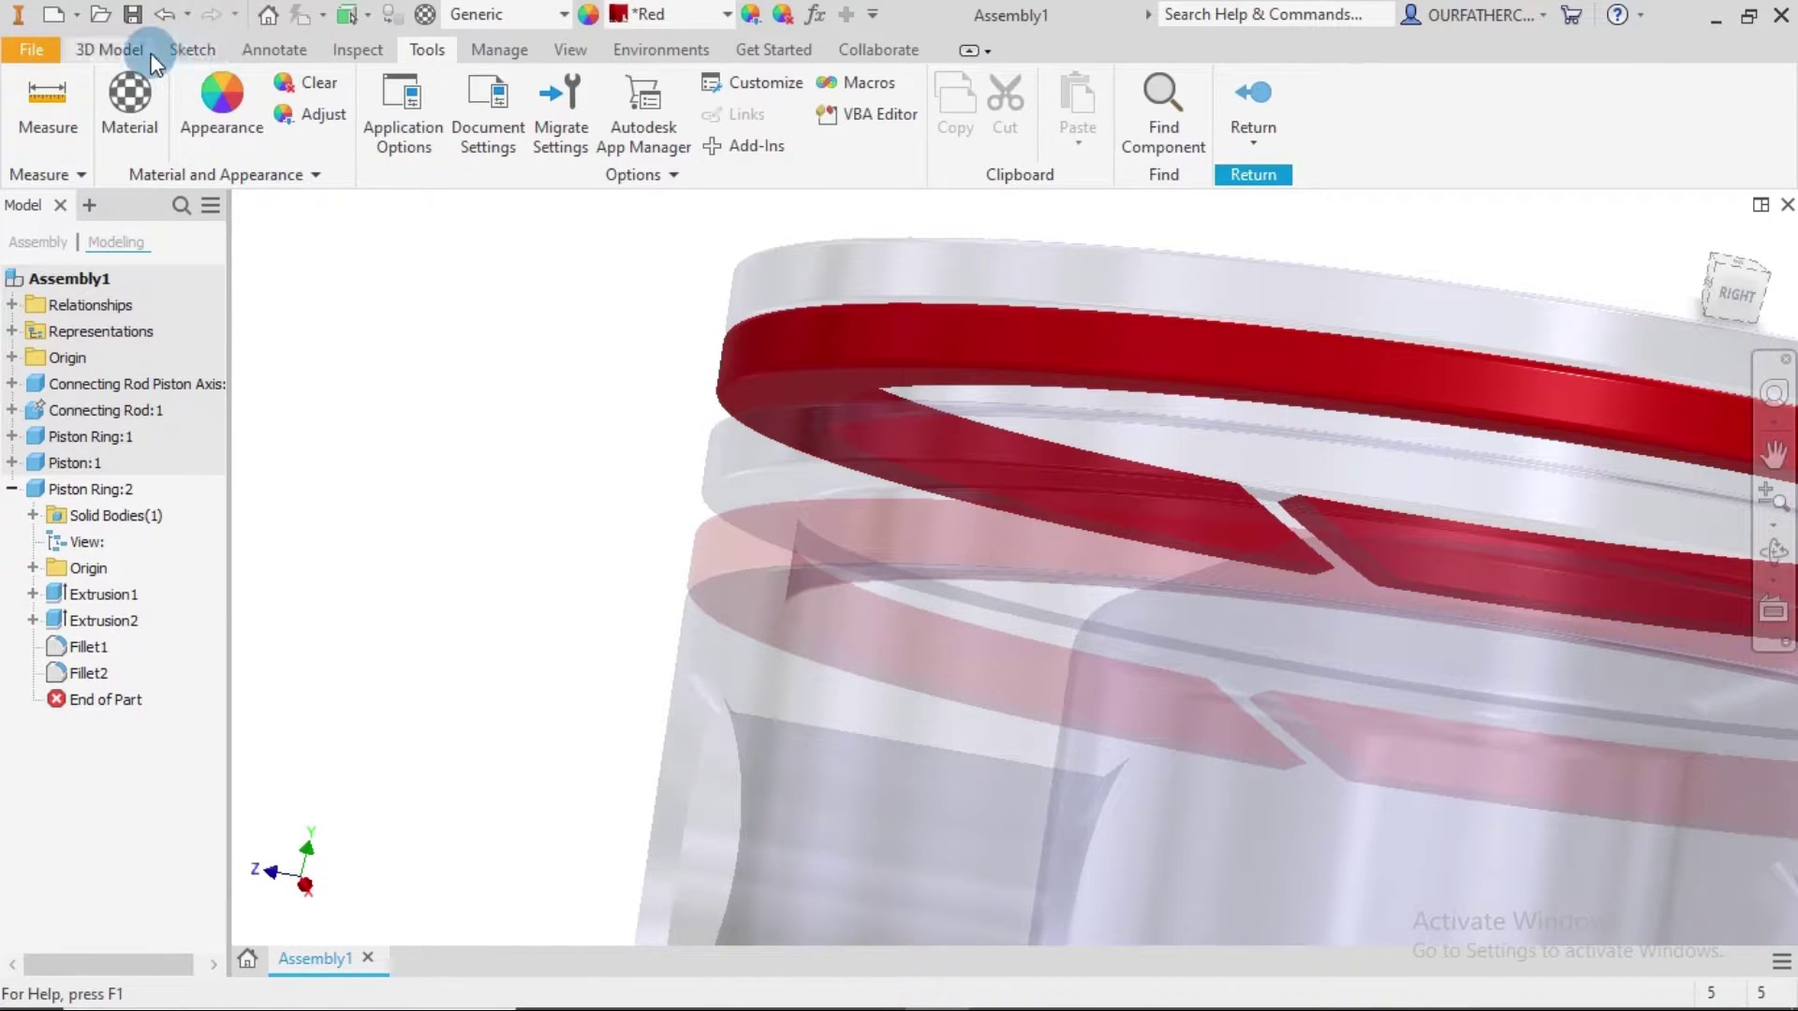
click(122, 48)
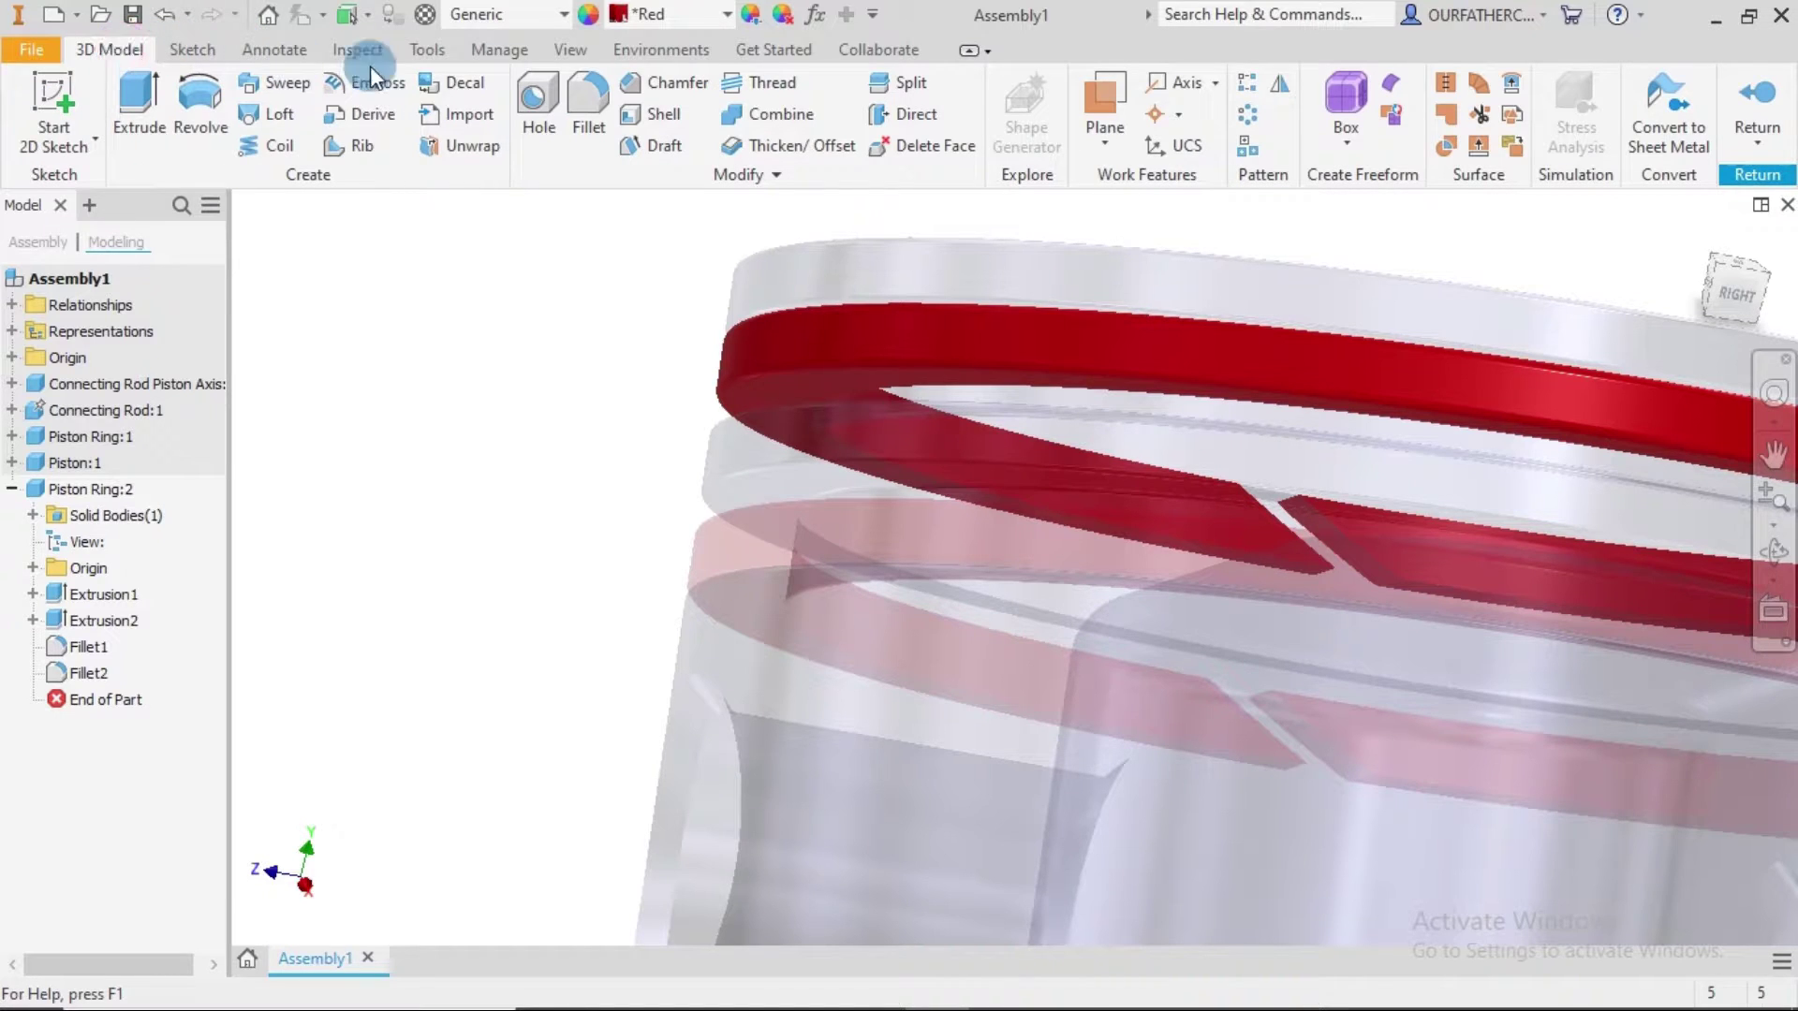
click(905, 114)
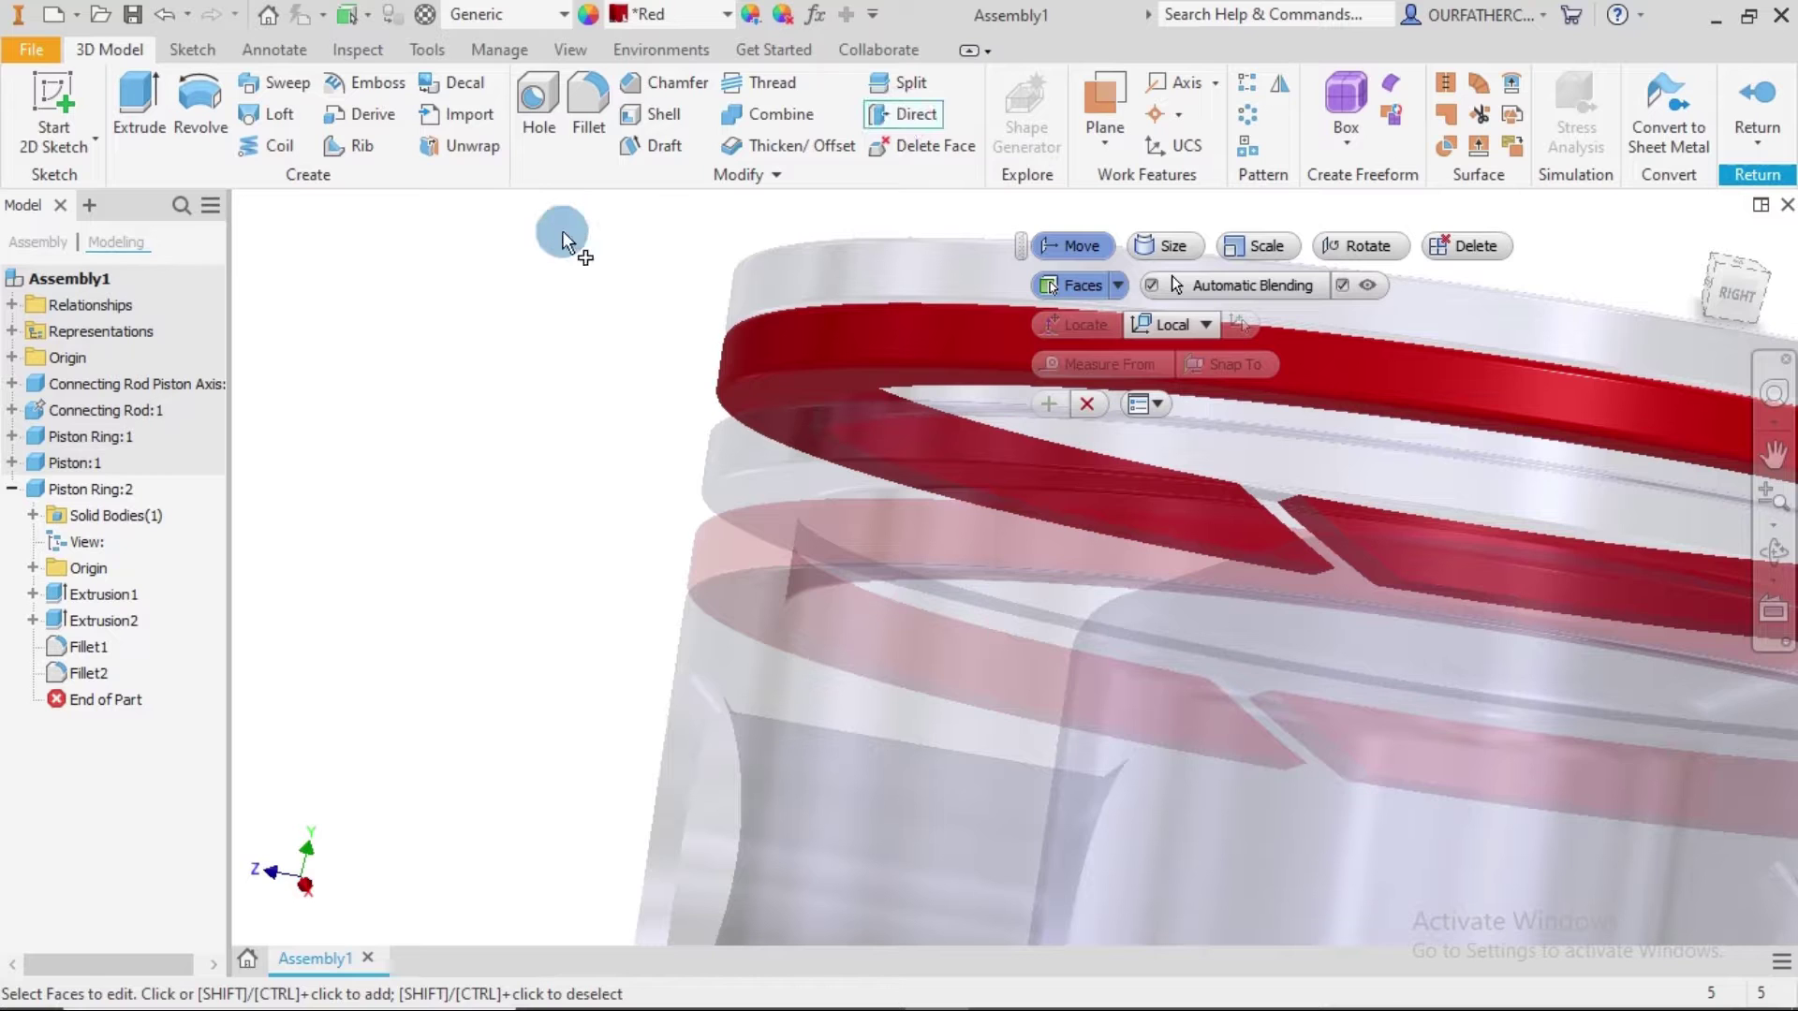
click(792, 380)
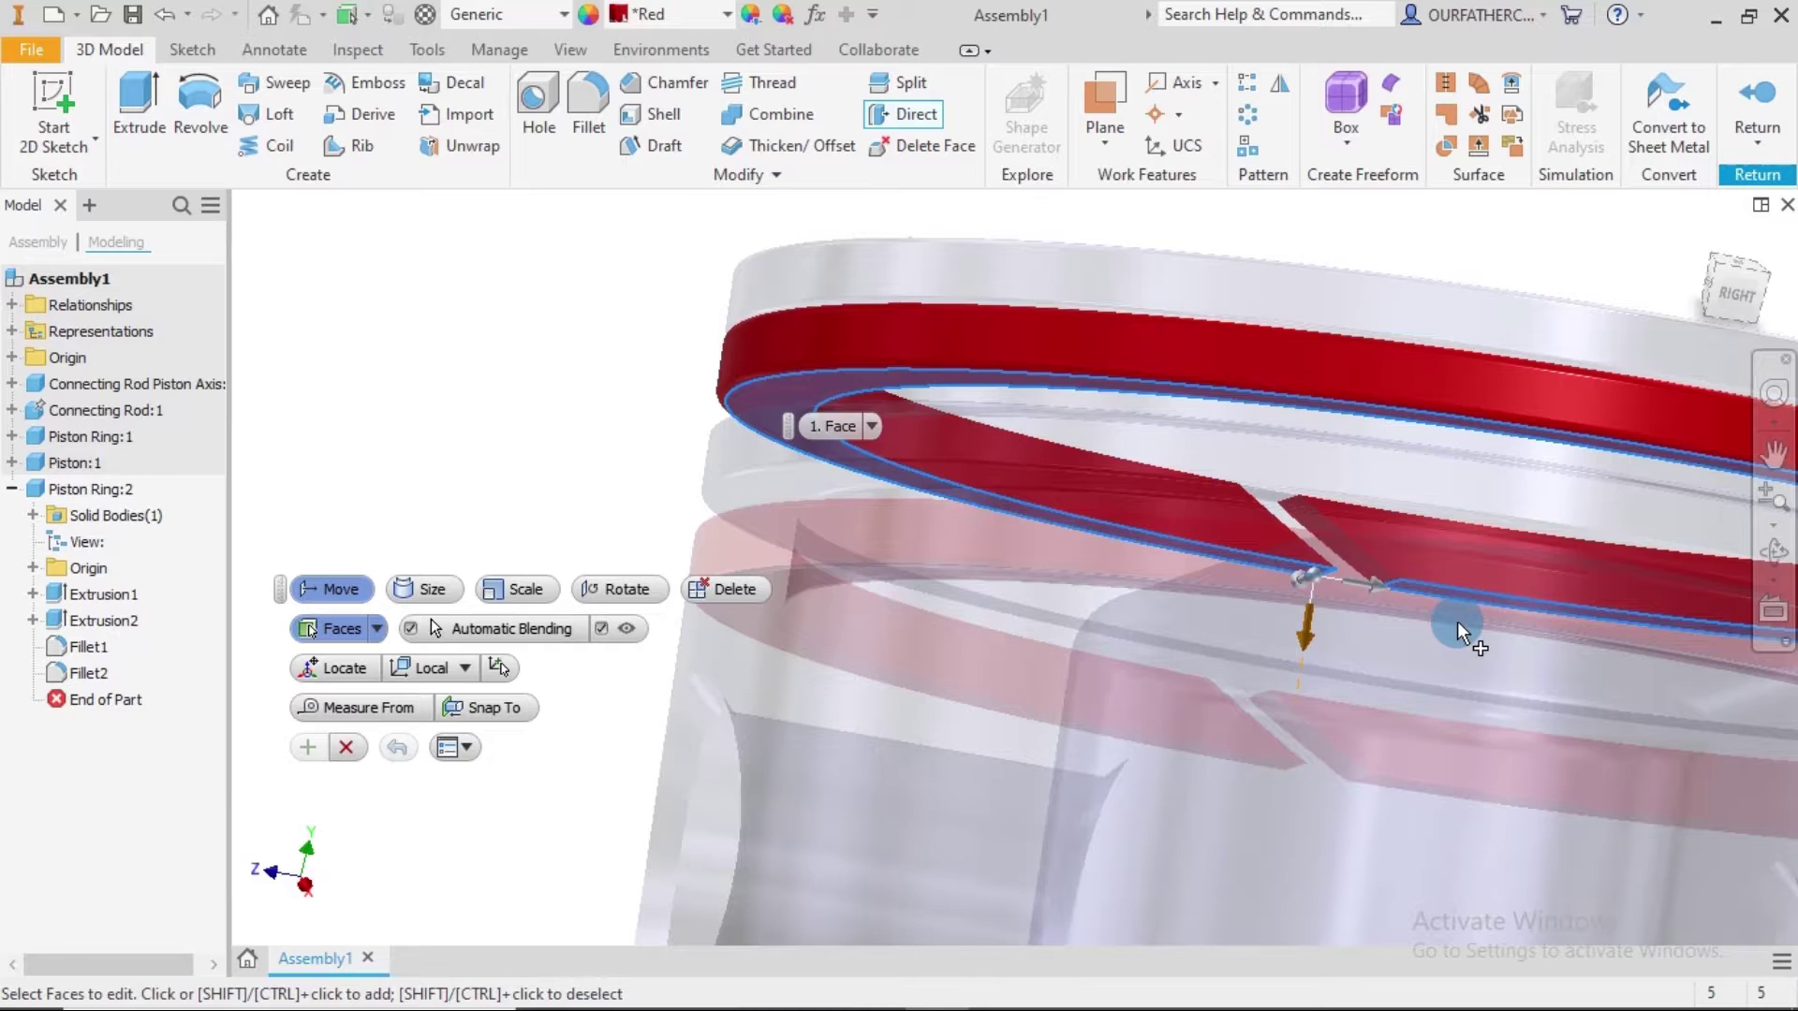
shift+middle_drag(1457, 630, 1430, 624)
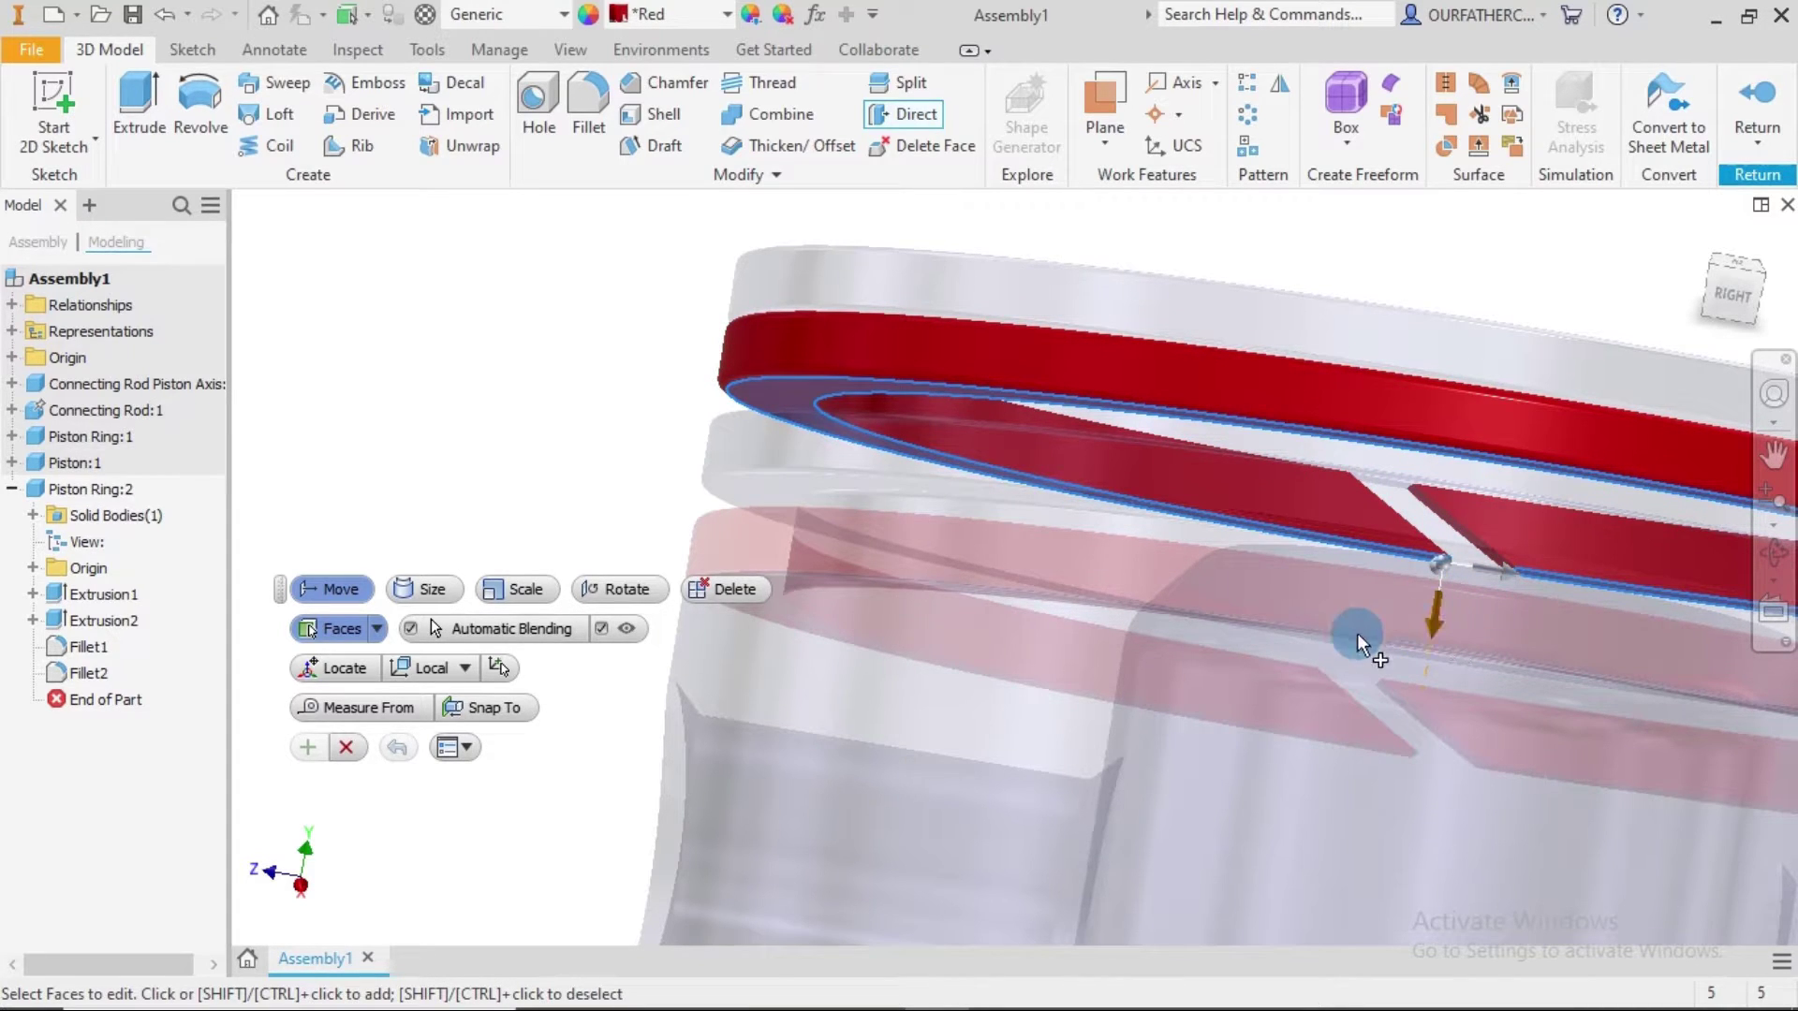
click(728, 373)
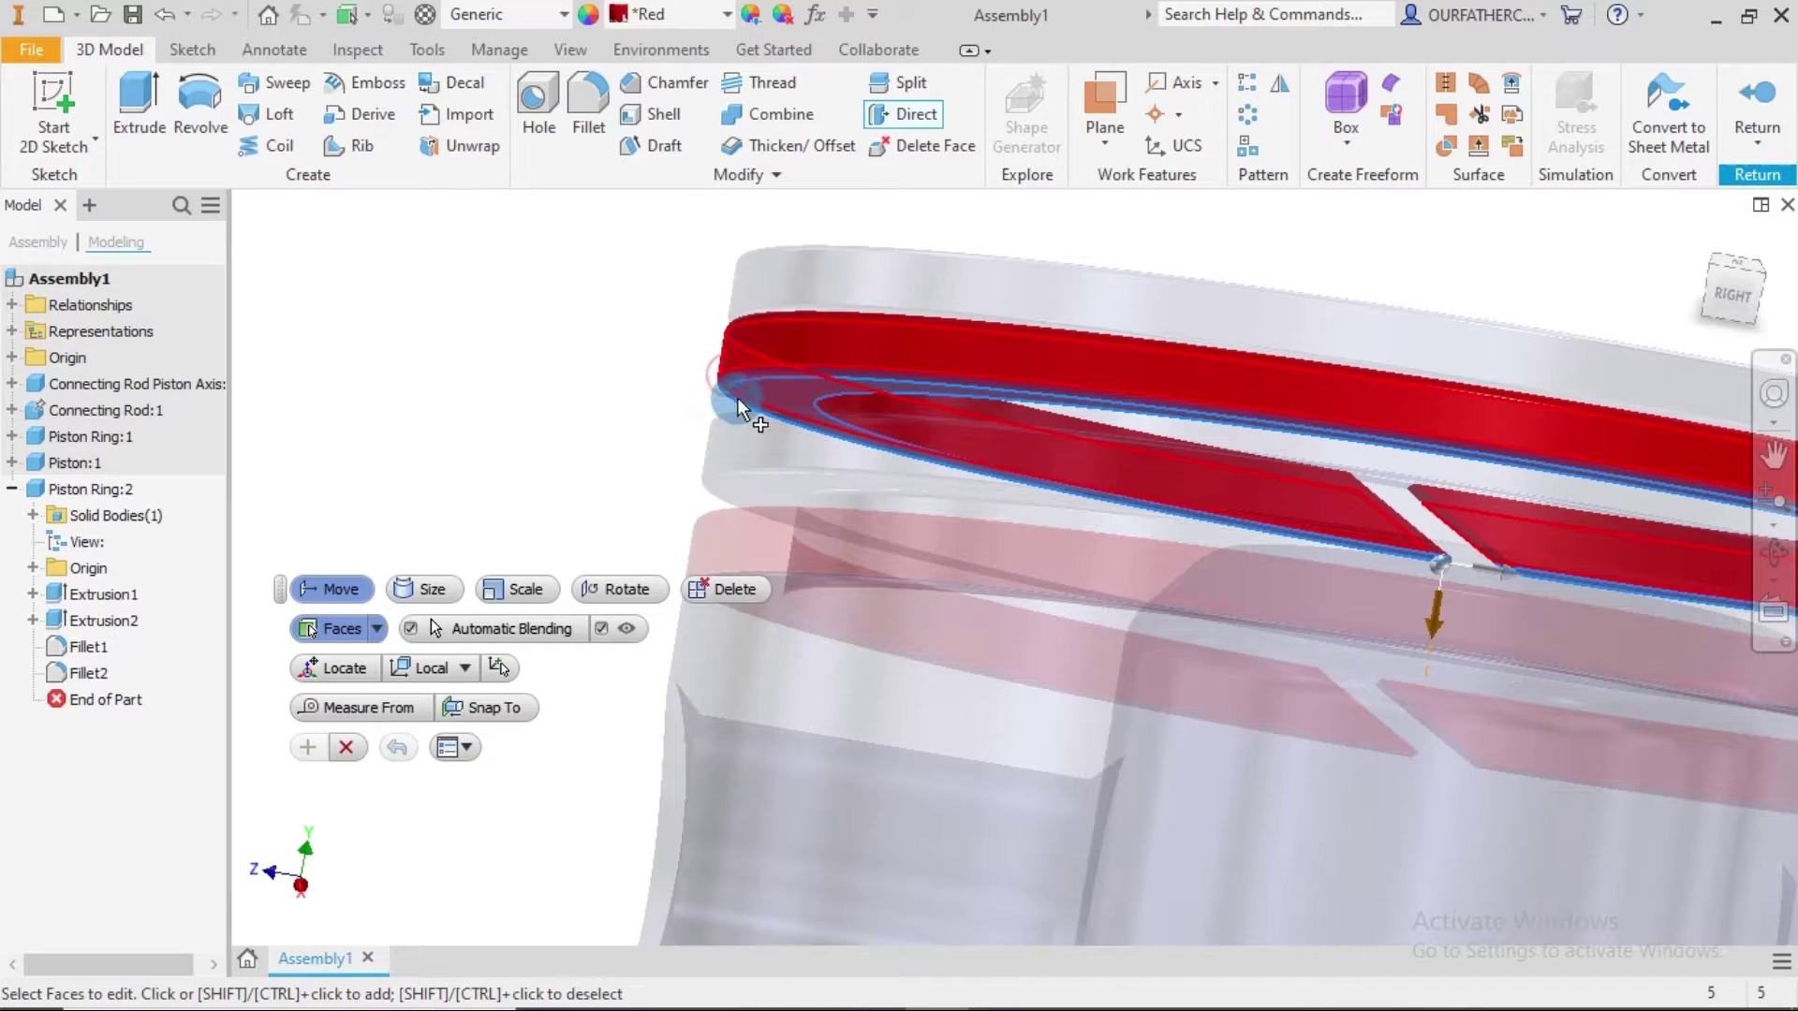
scroll(766, 370, down, 2)
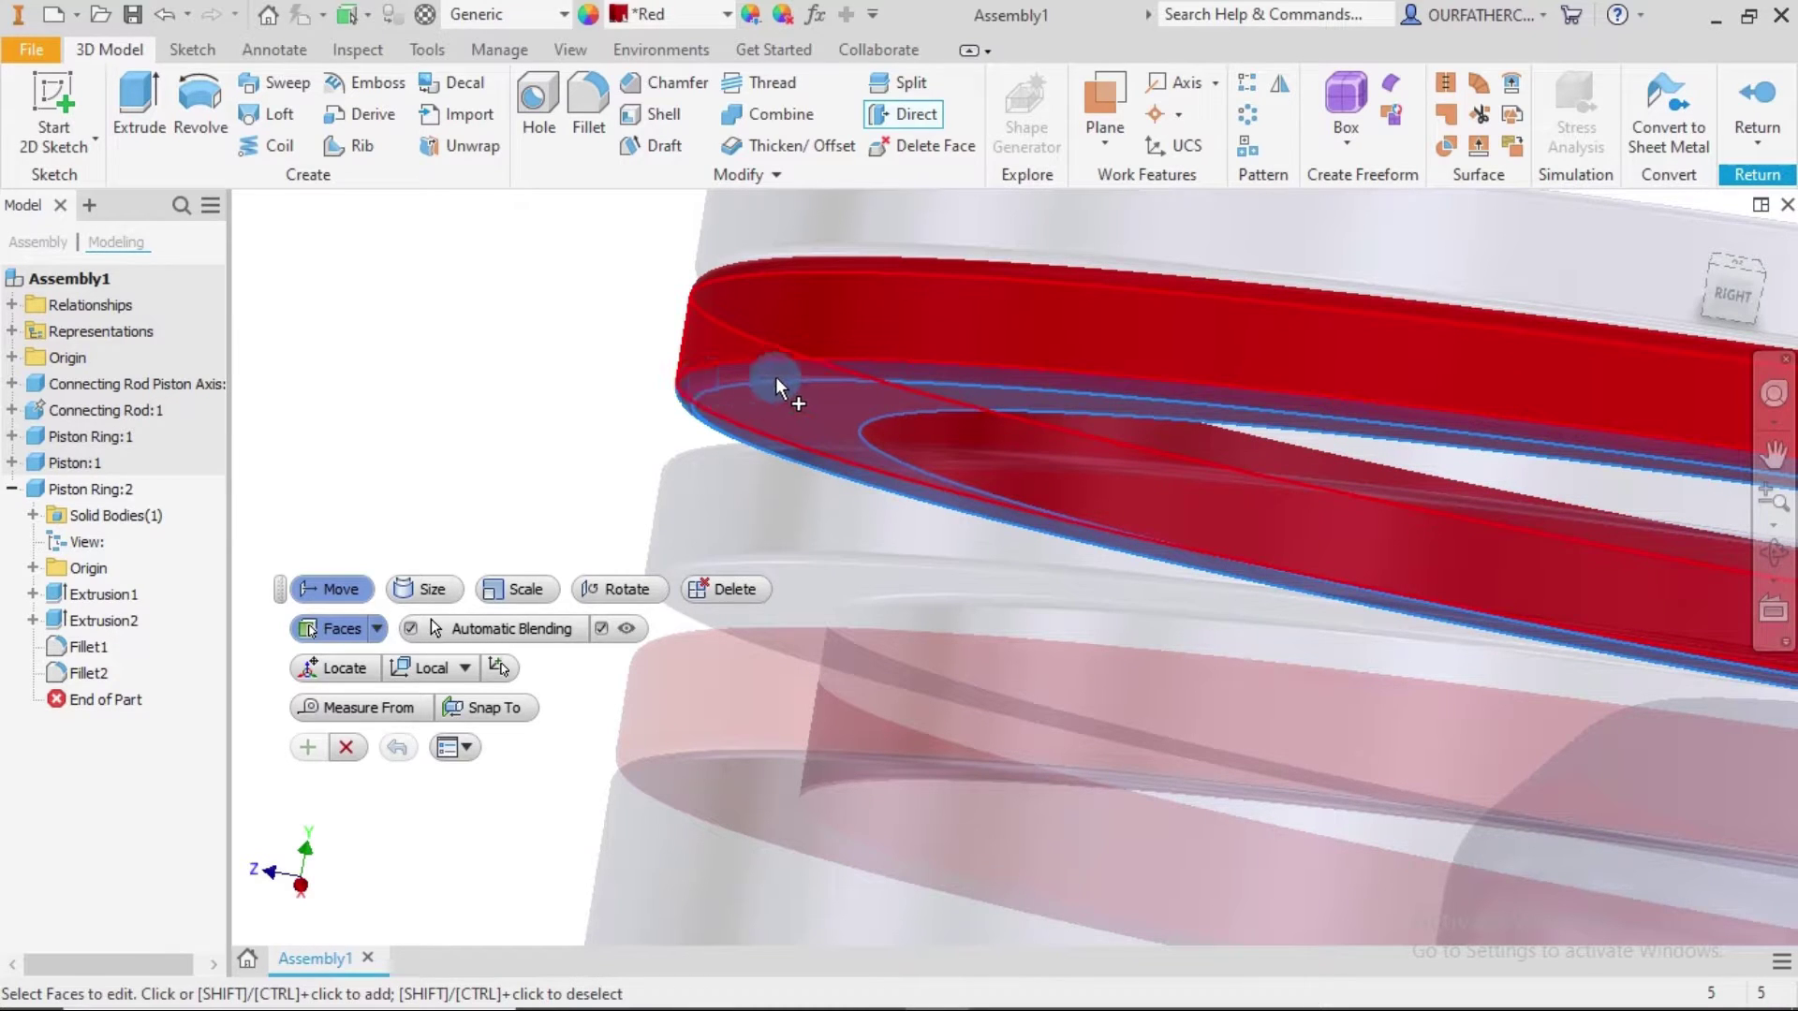
scroll(1086, 442, up, 1)
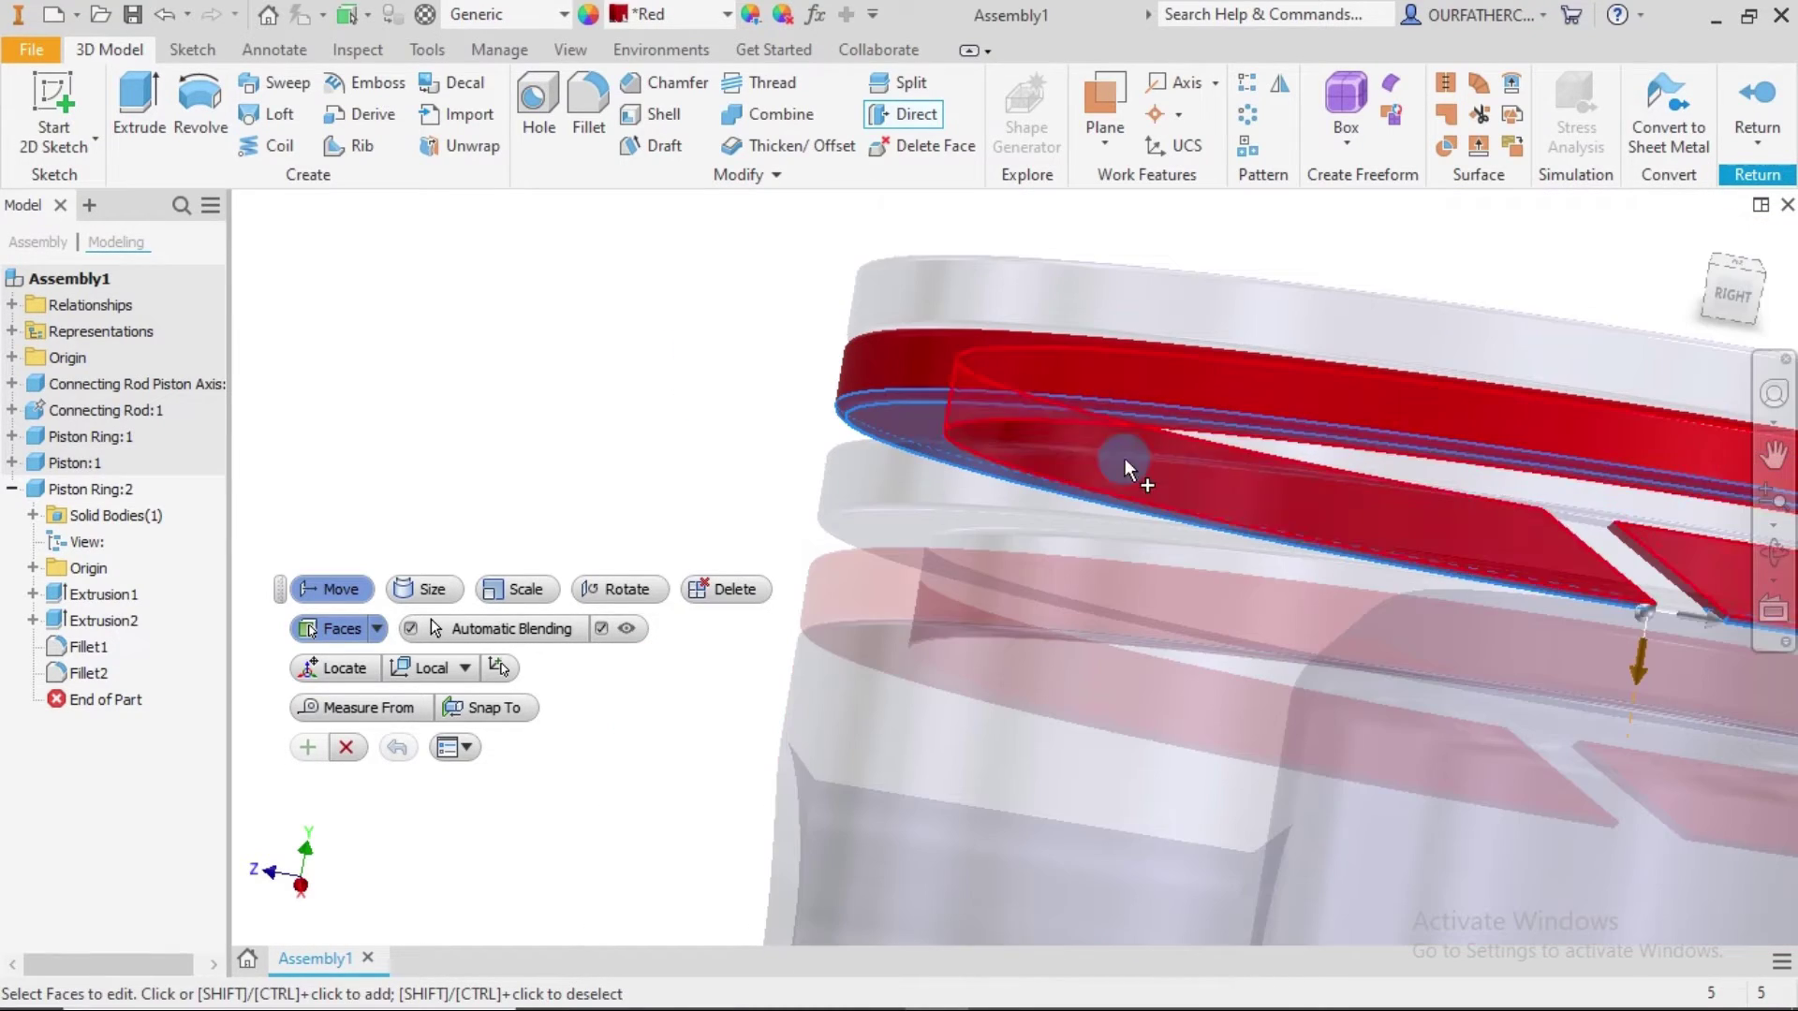
shift+middle_drag(1210, 477, 1162, 462)
shift+middle_drag(1341, 527, 1428, 524)
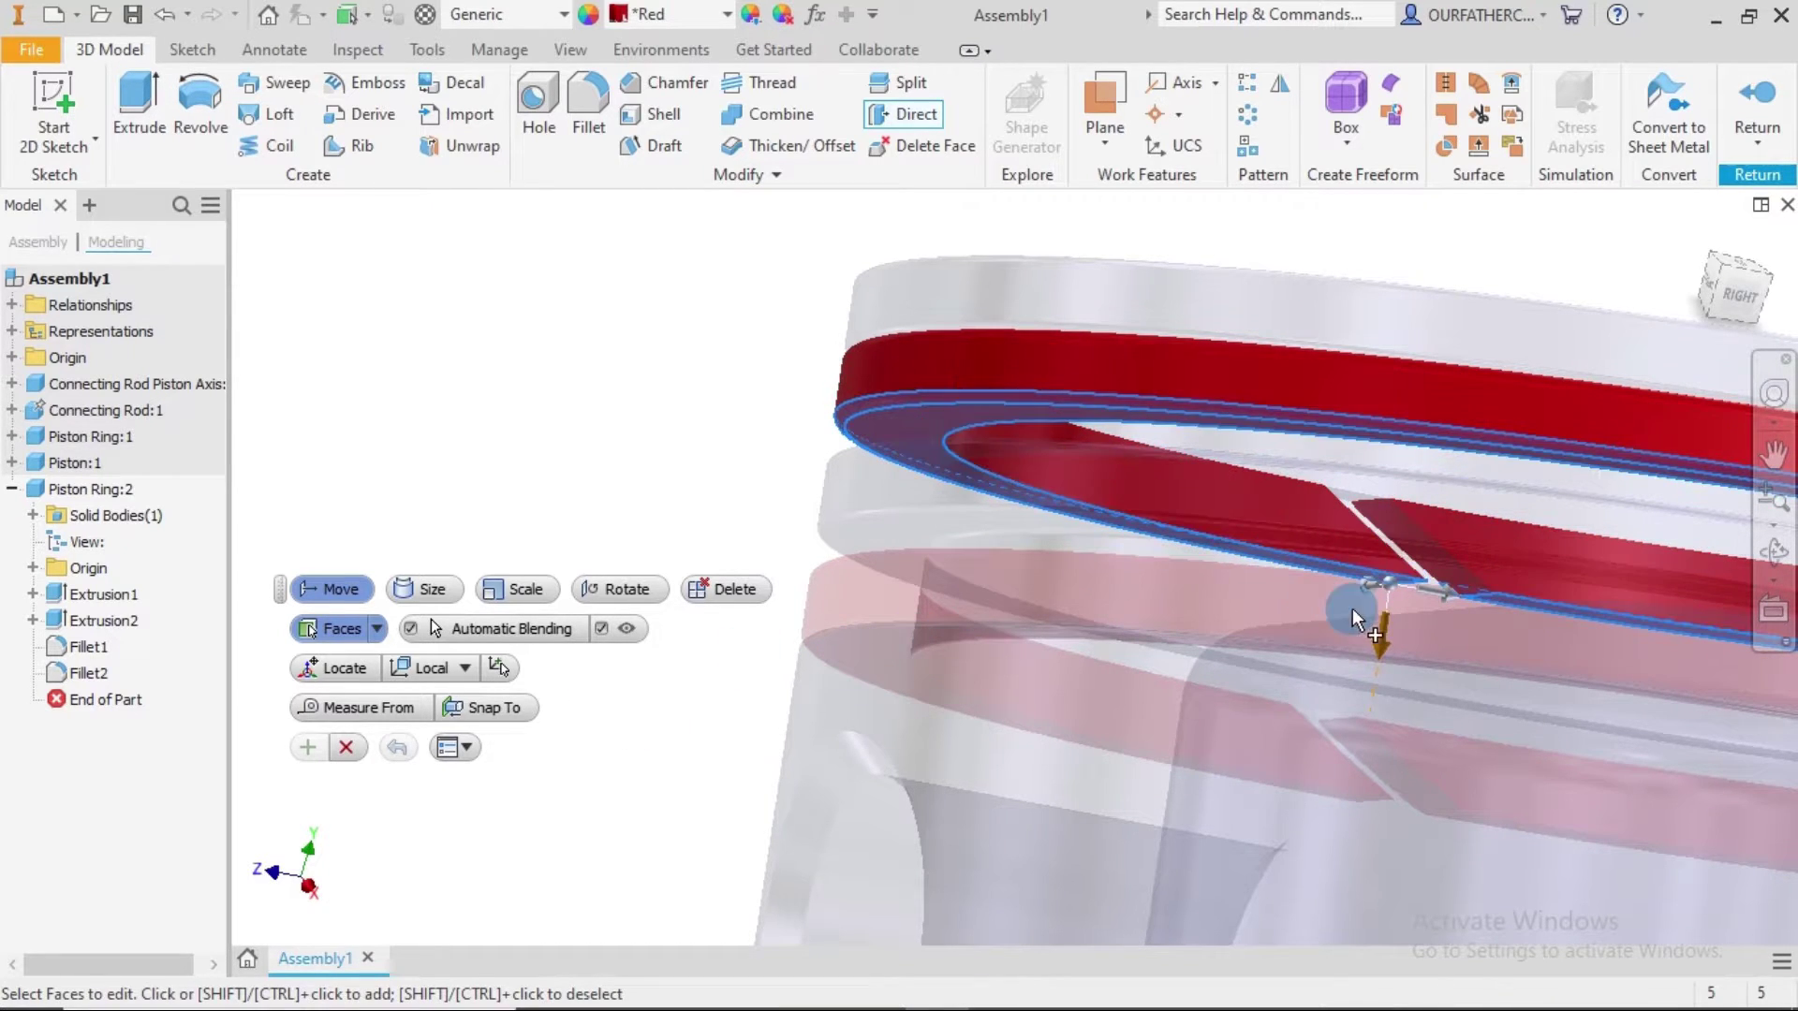
shift+middle_drag(1465, 735, 1482, 637)
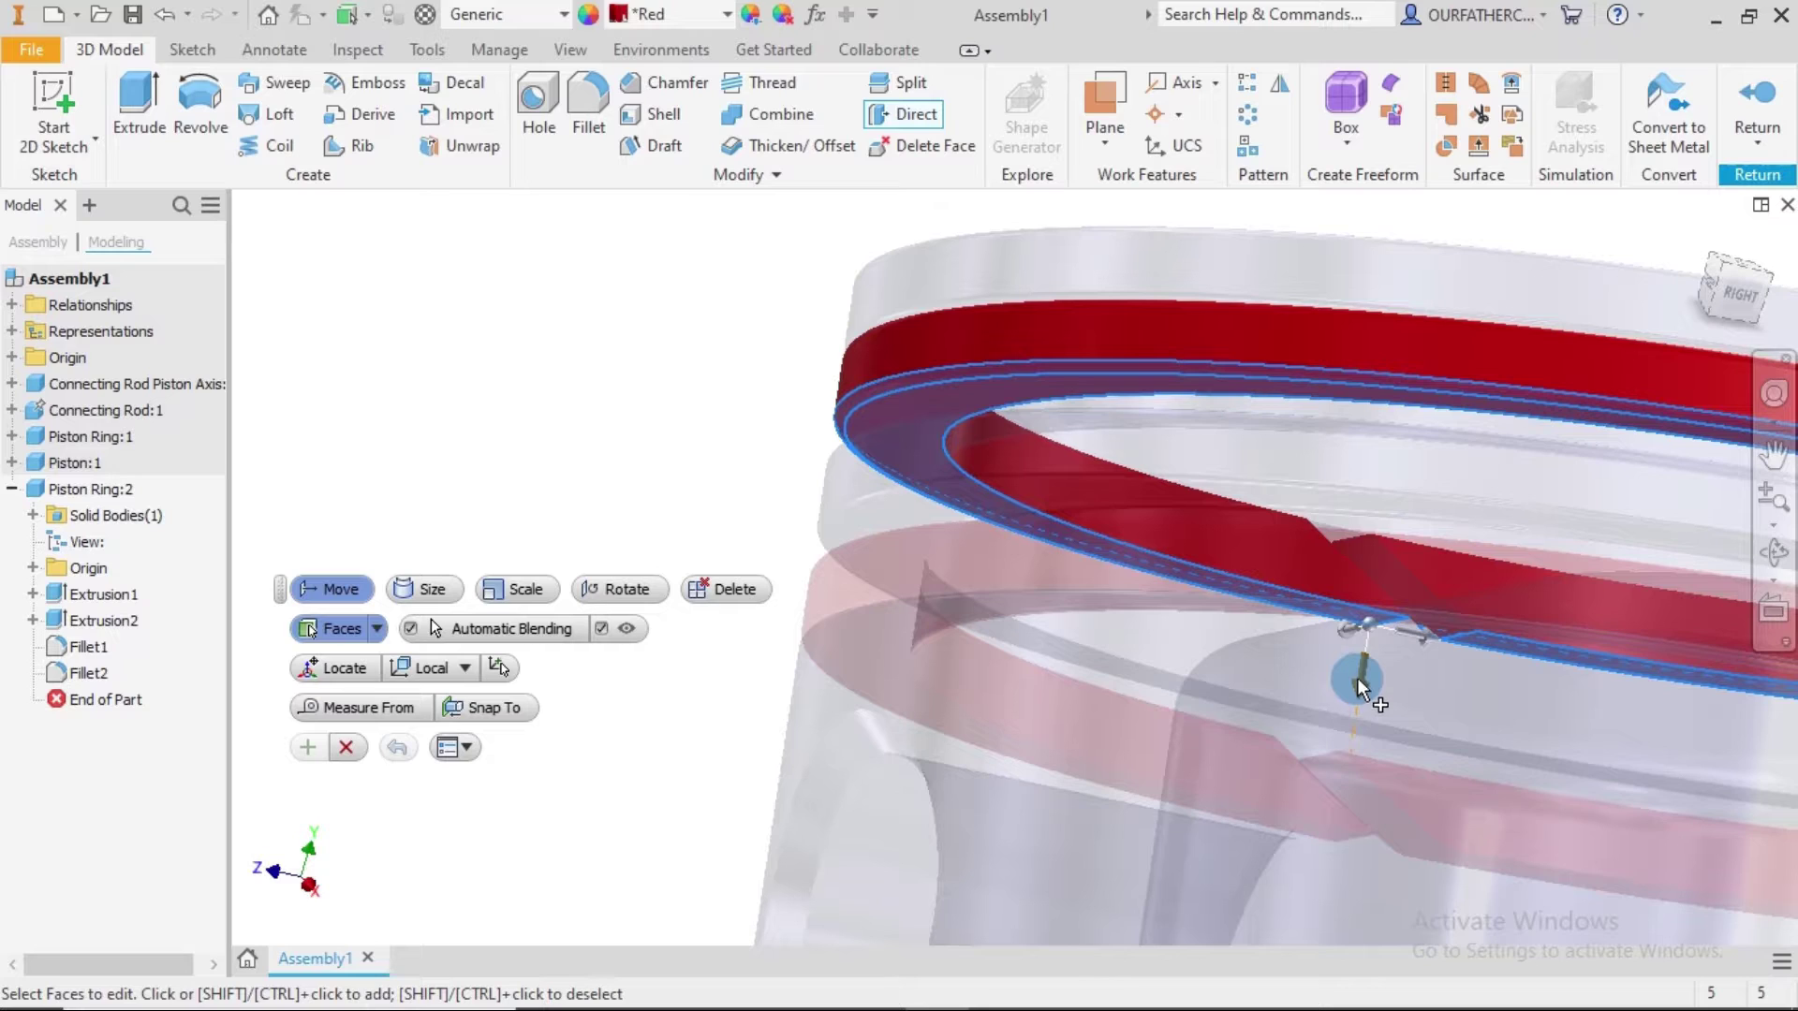
drag(1363, 684, 1362, 730)
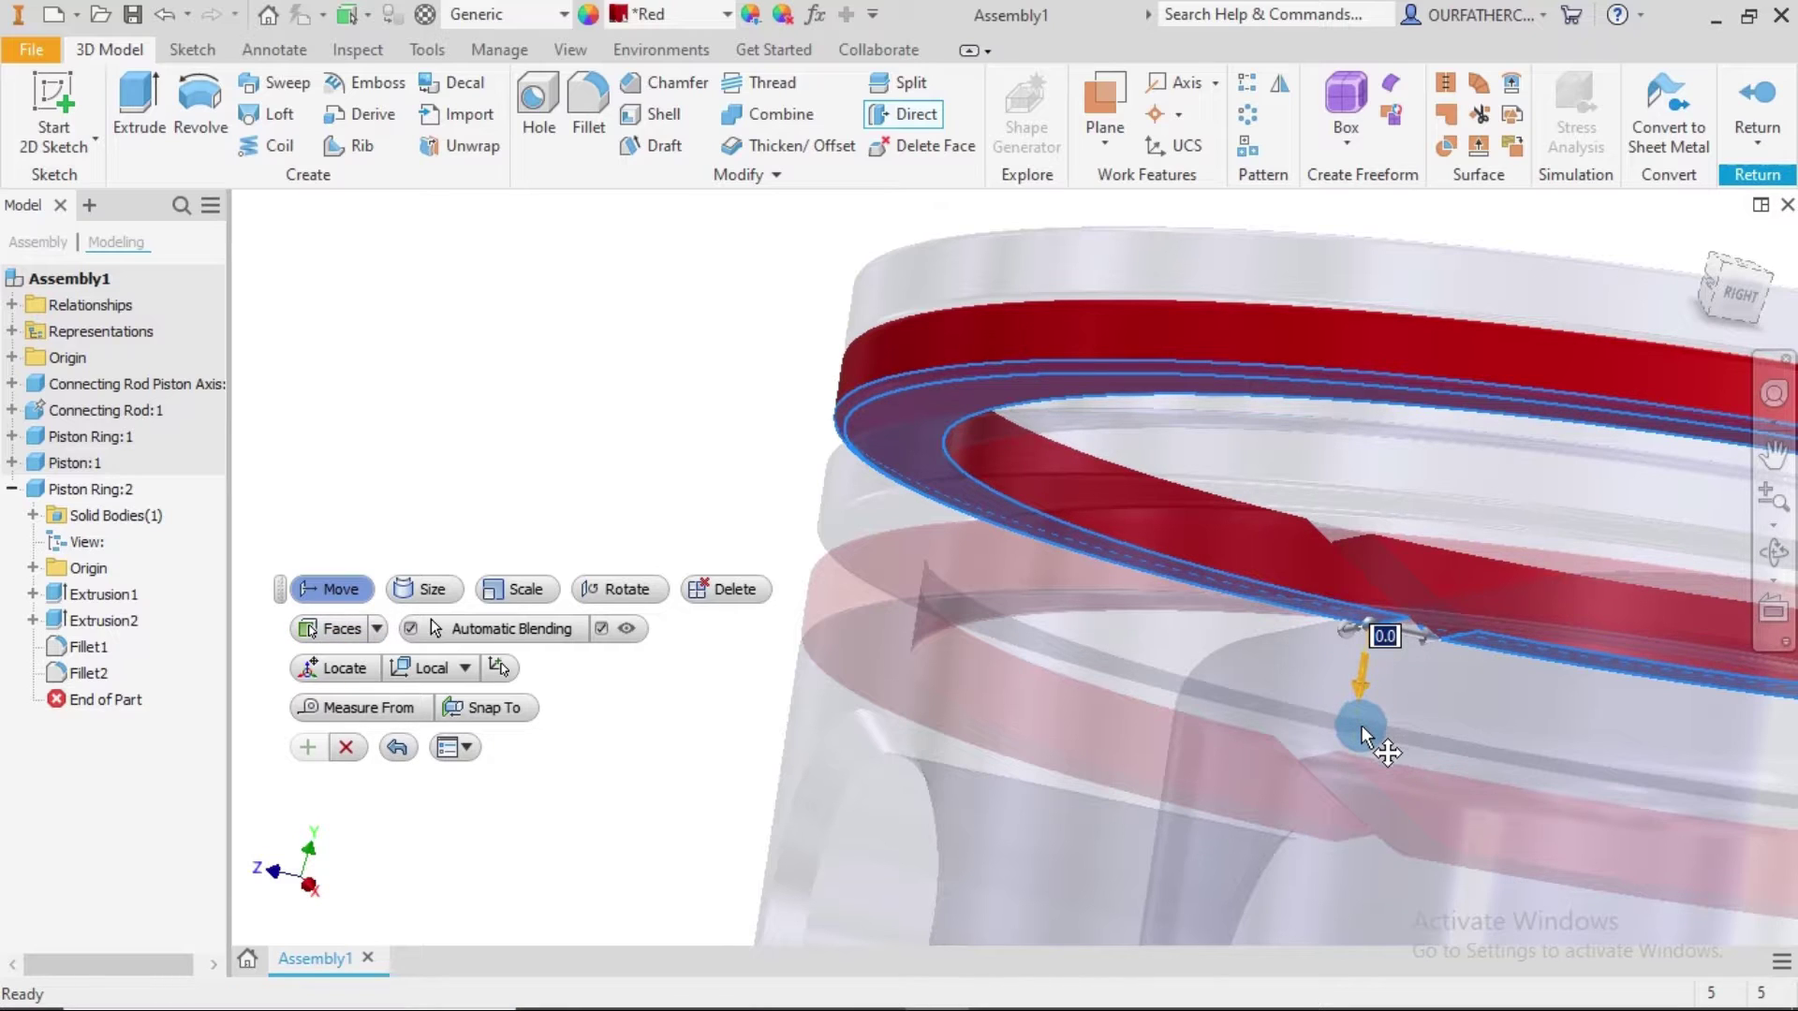
drag(1368, 740, 1367, 734)
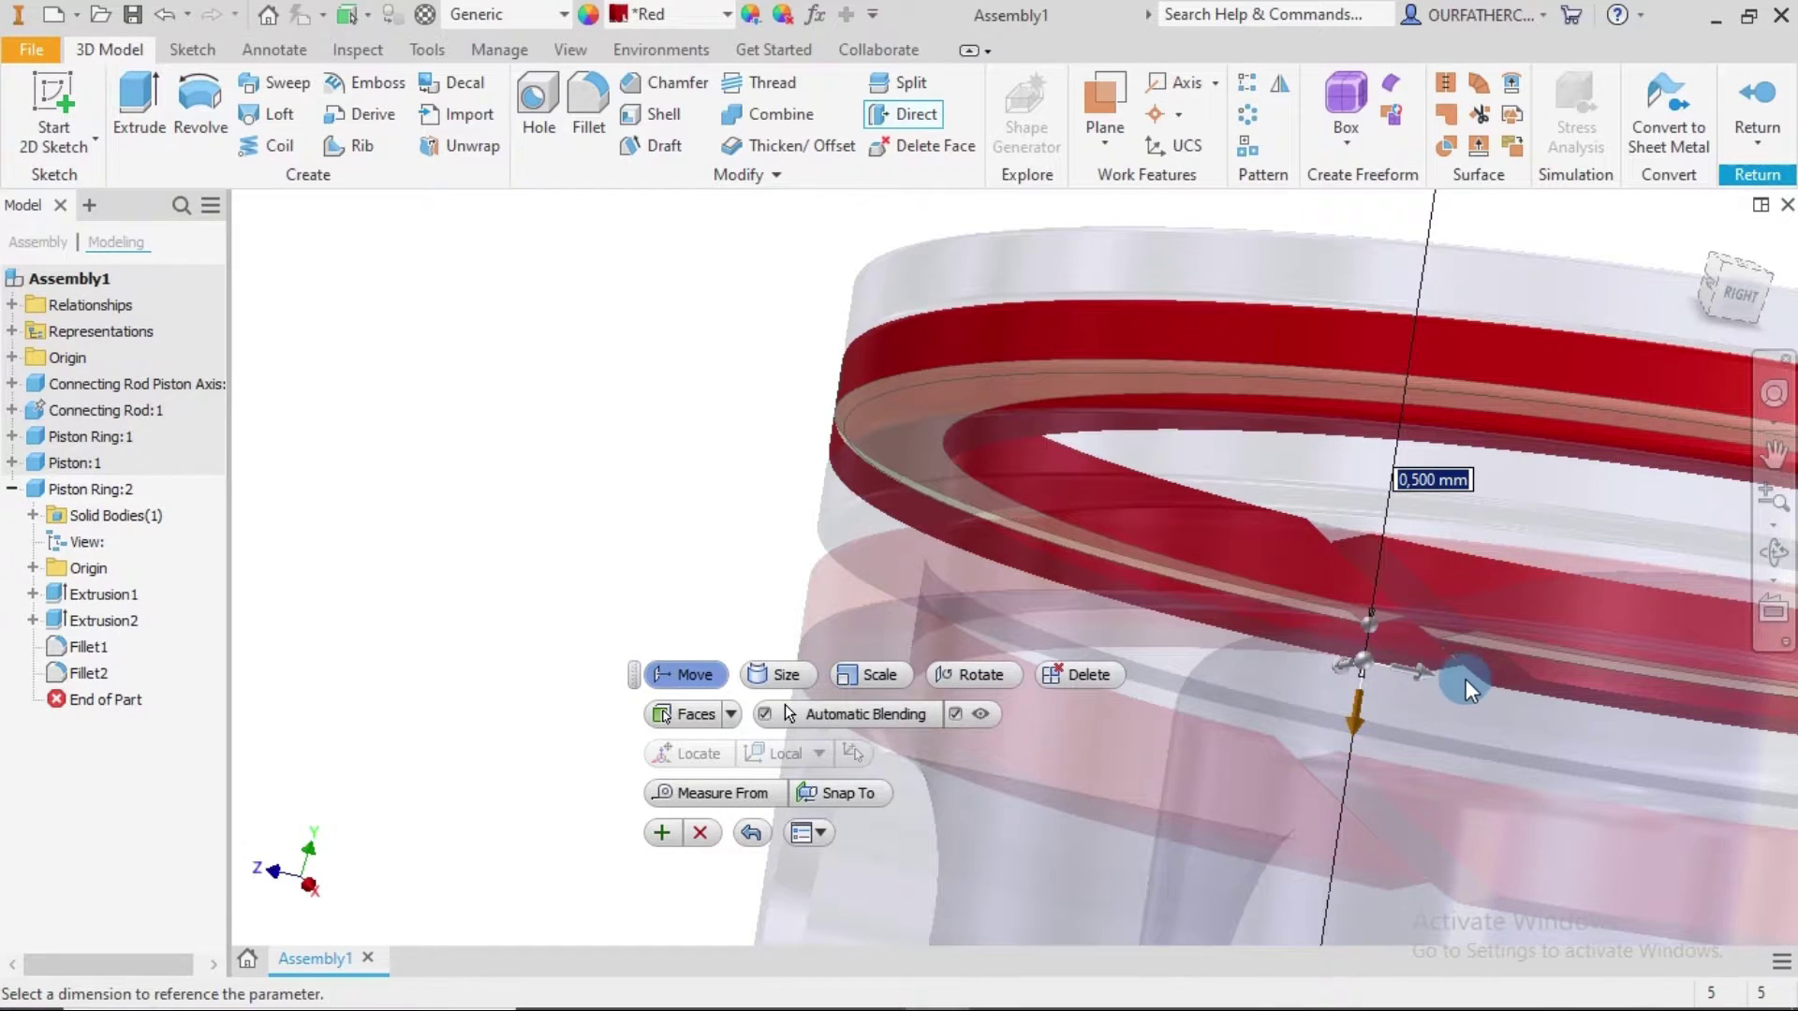
shift+middle_drag(1465, 683, 1455, 611)
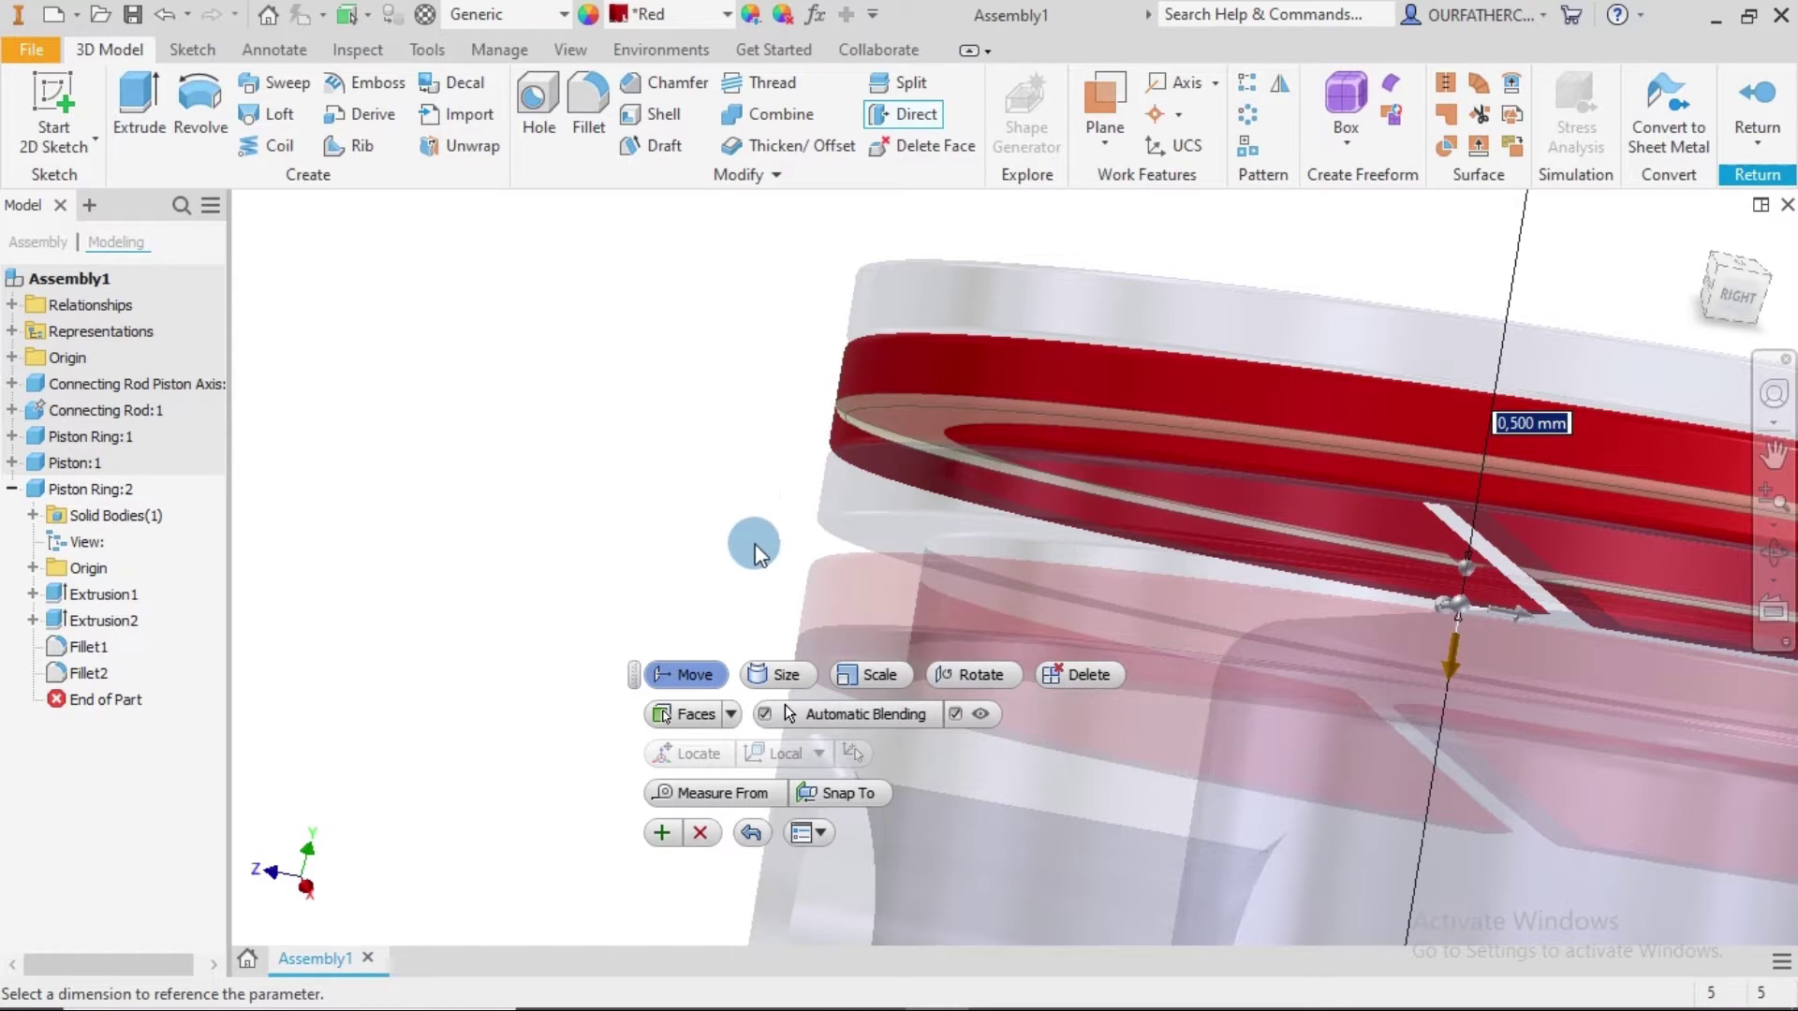
click(751, 833)
click(674, 558)
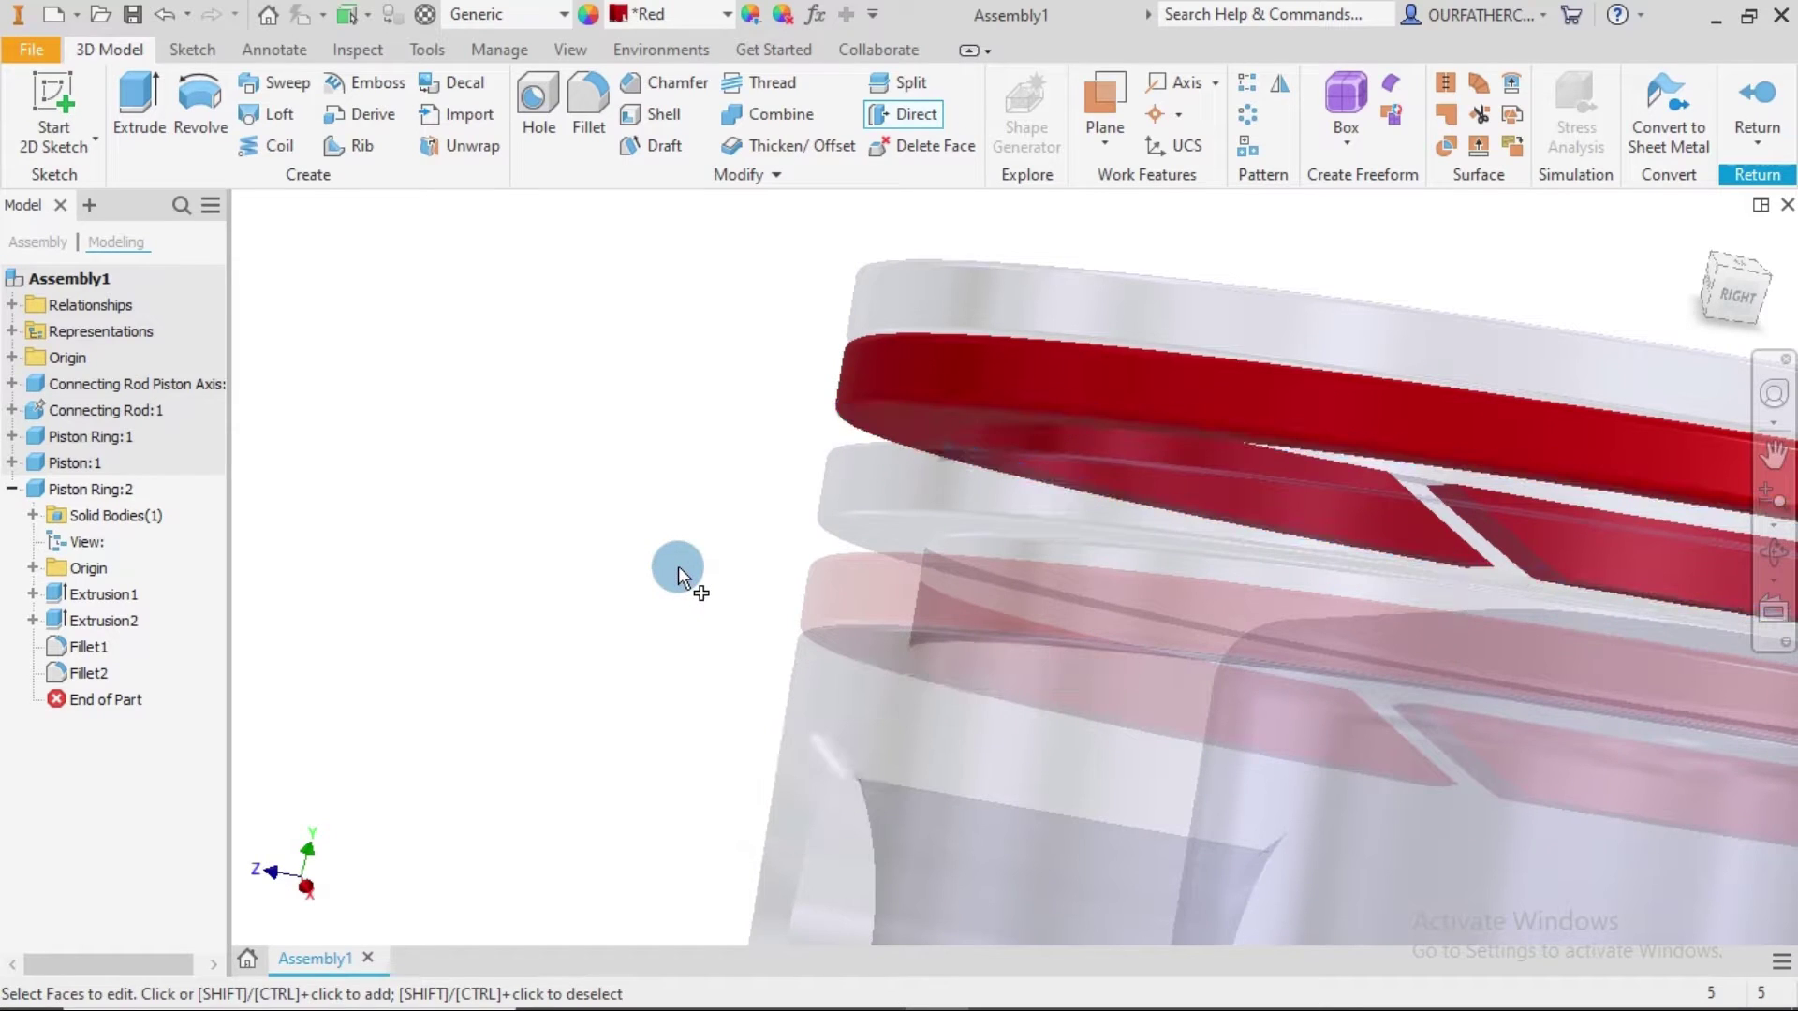
Move the upper ring's underside and its adjoining edge fillet 0.5 mm downward with a Direct face move, and apply it.
click(907, 114)
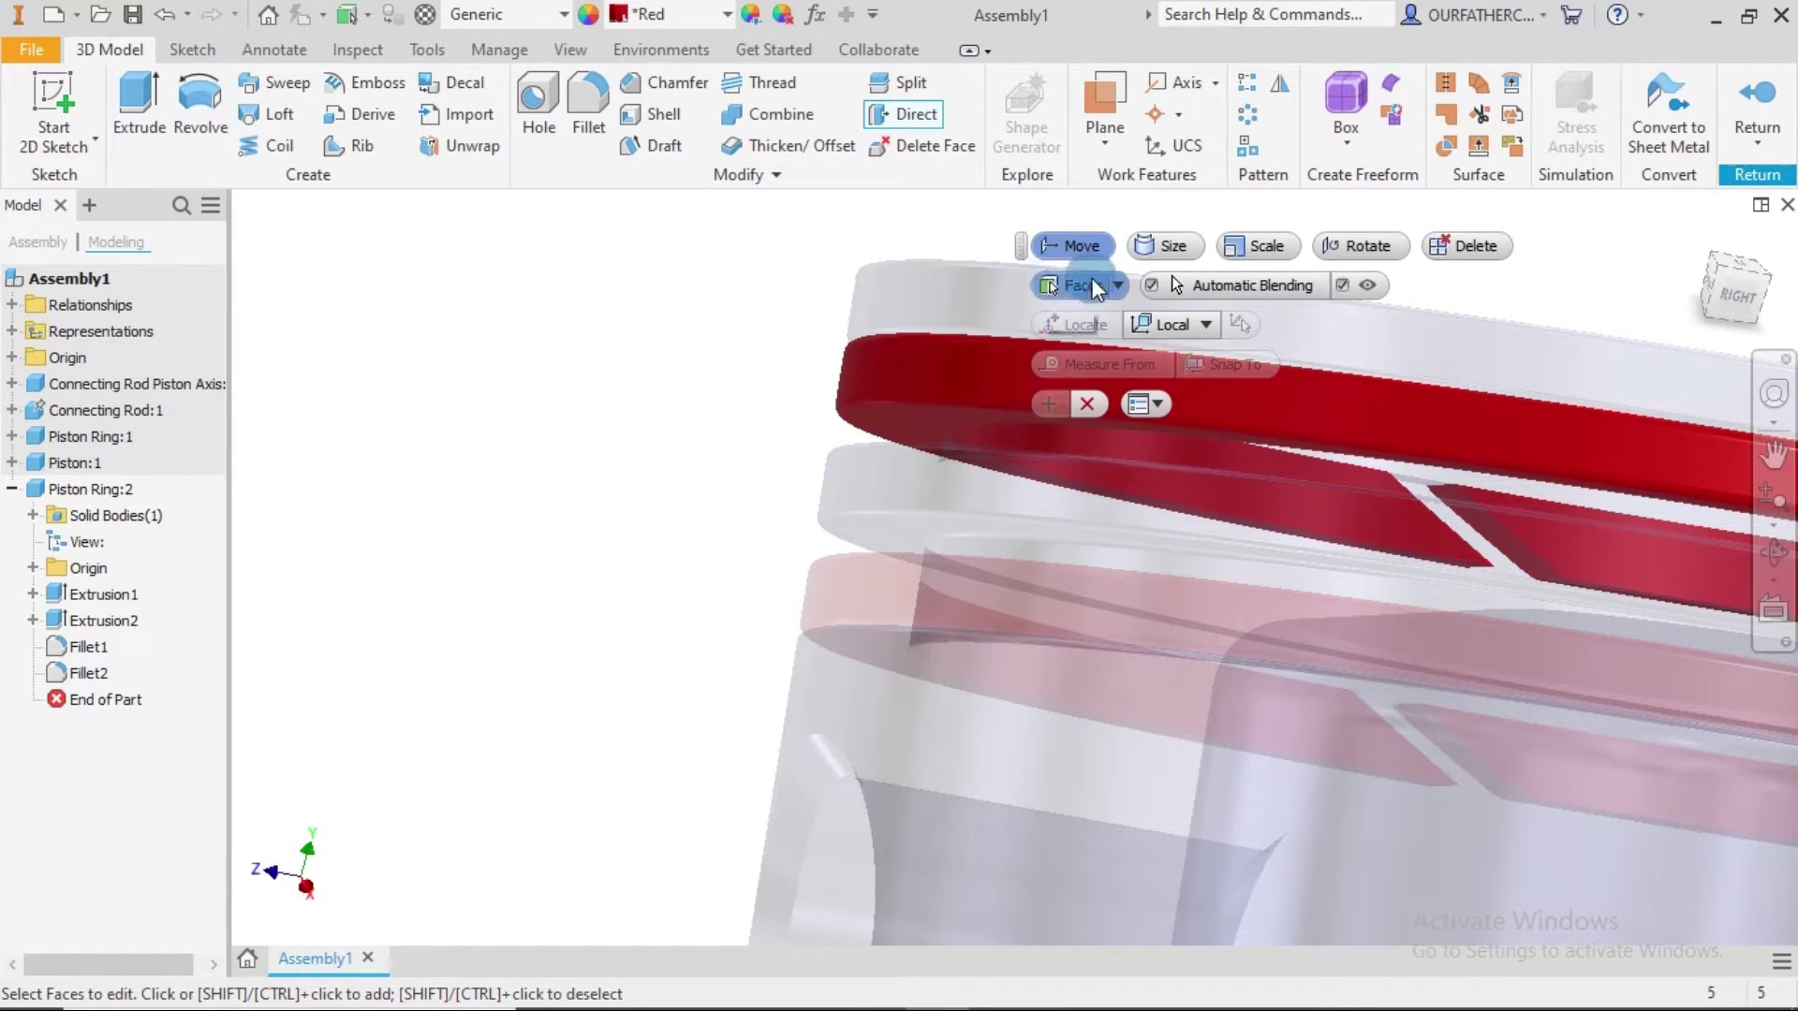
click(1116, 286)
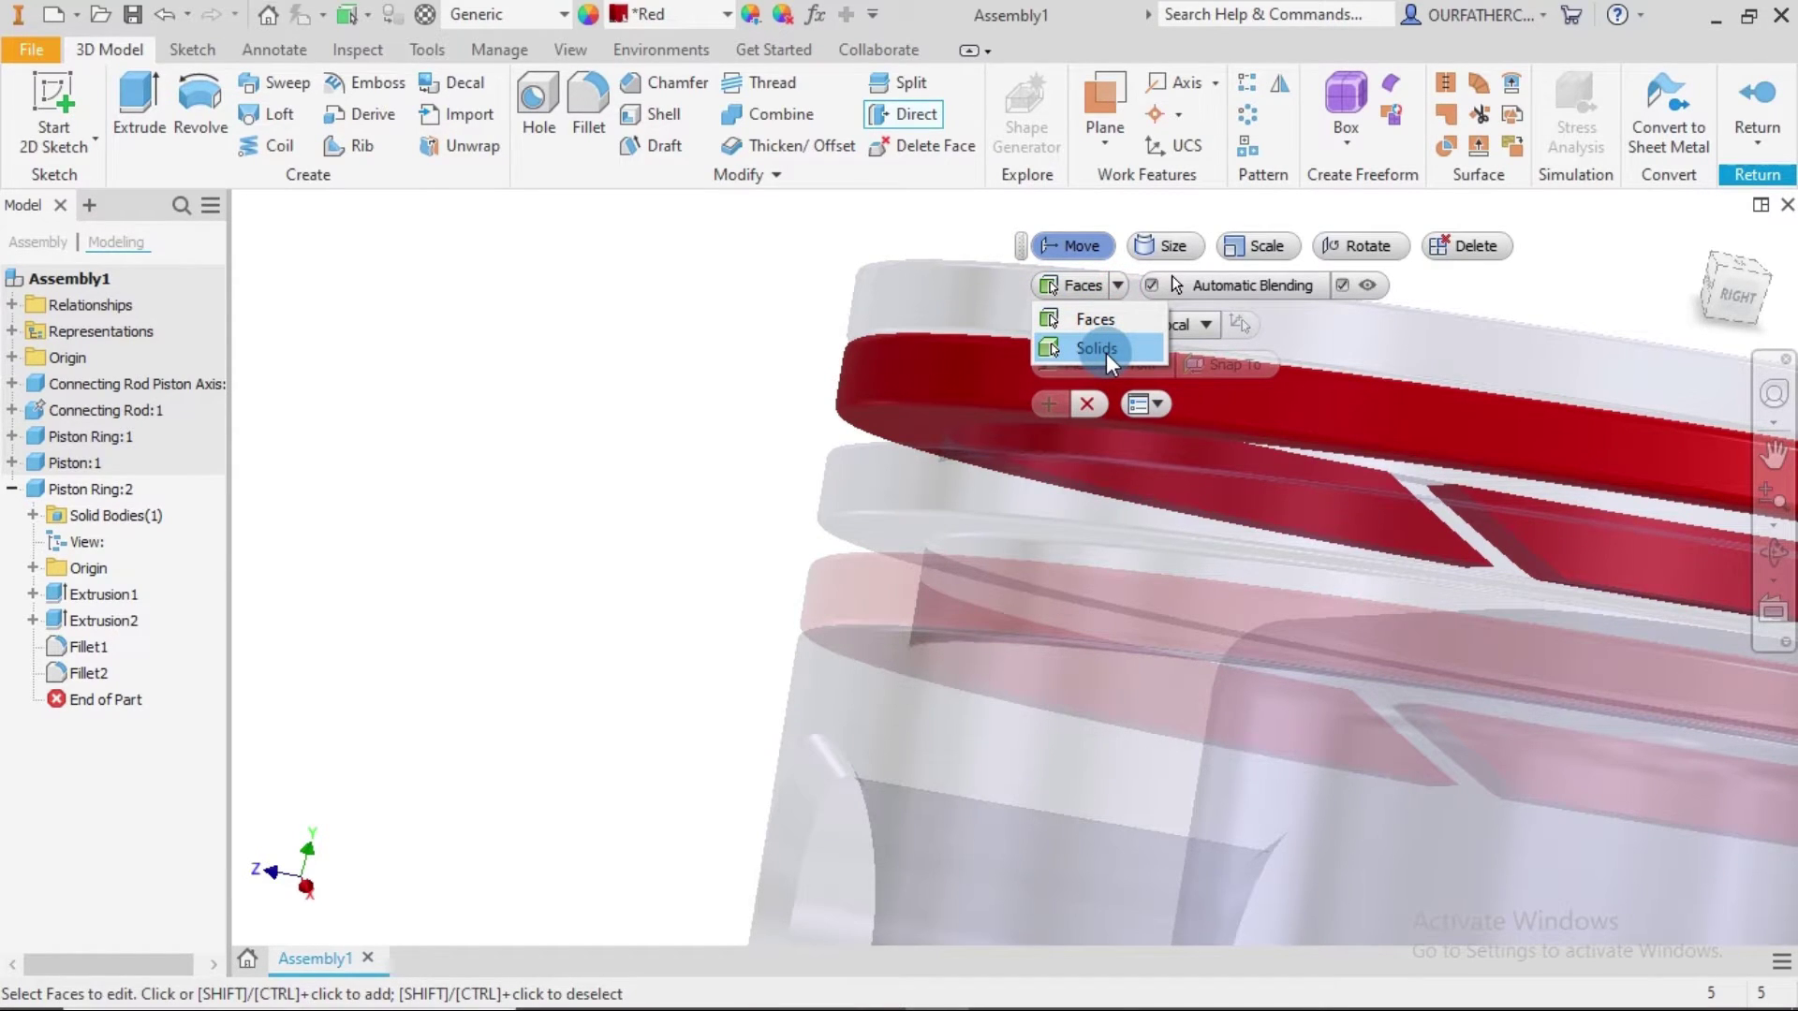
click(1084, 321)
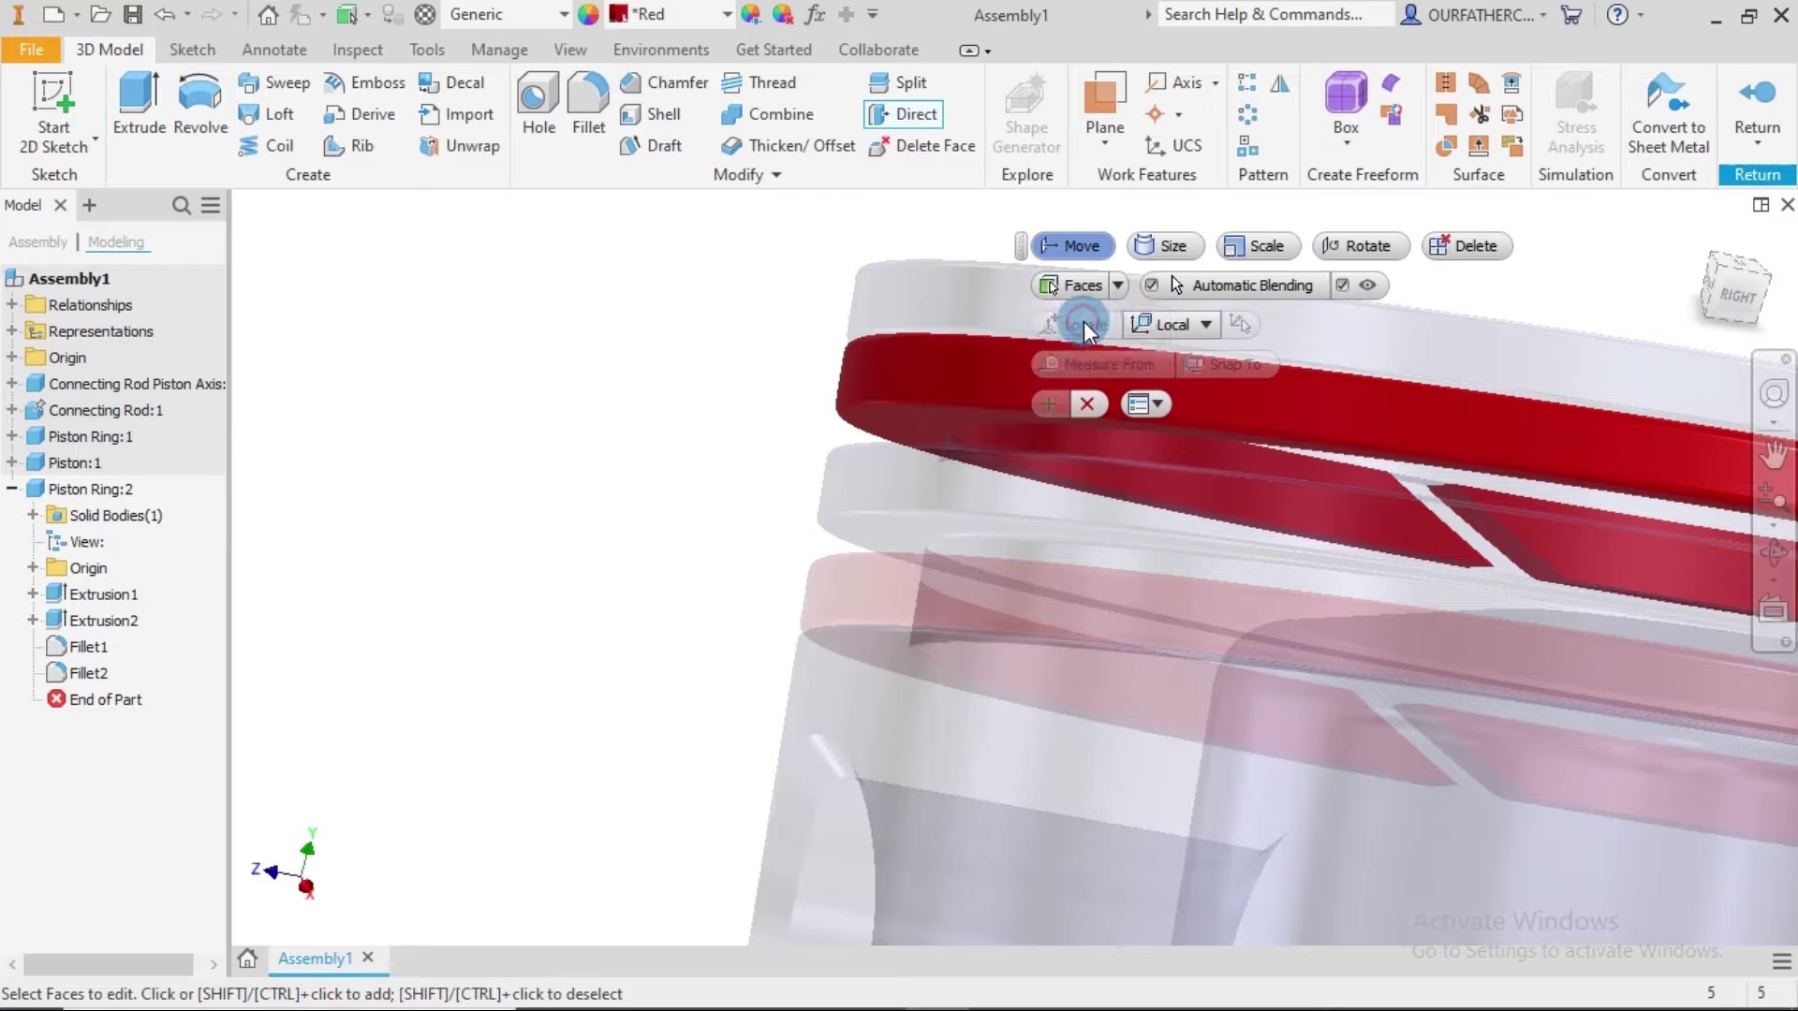
click(1084, 247)
click(1077, 247)
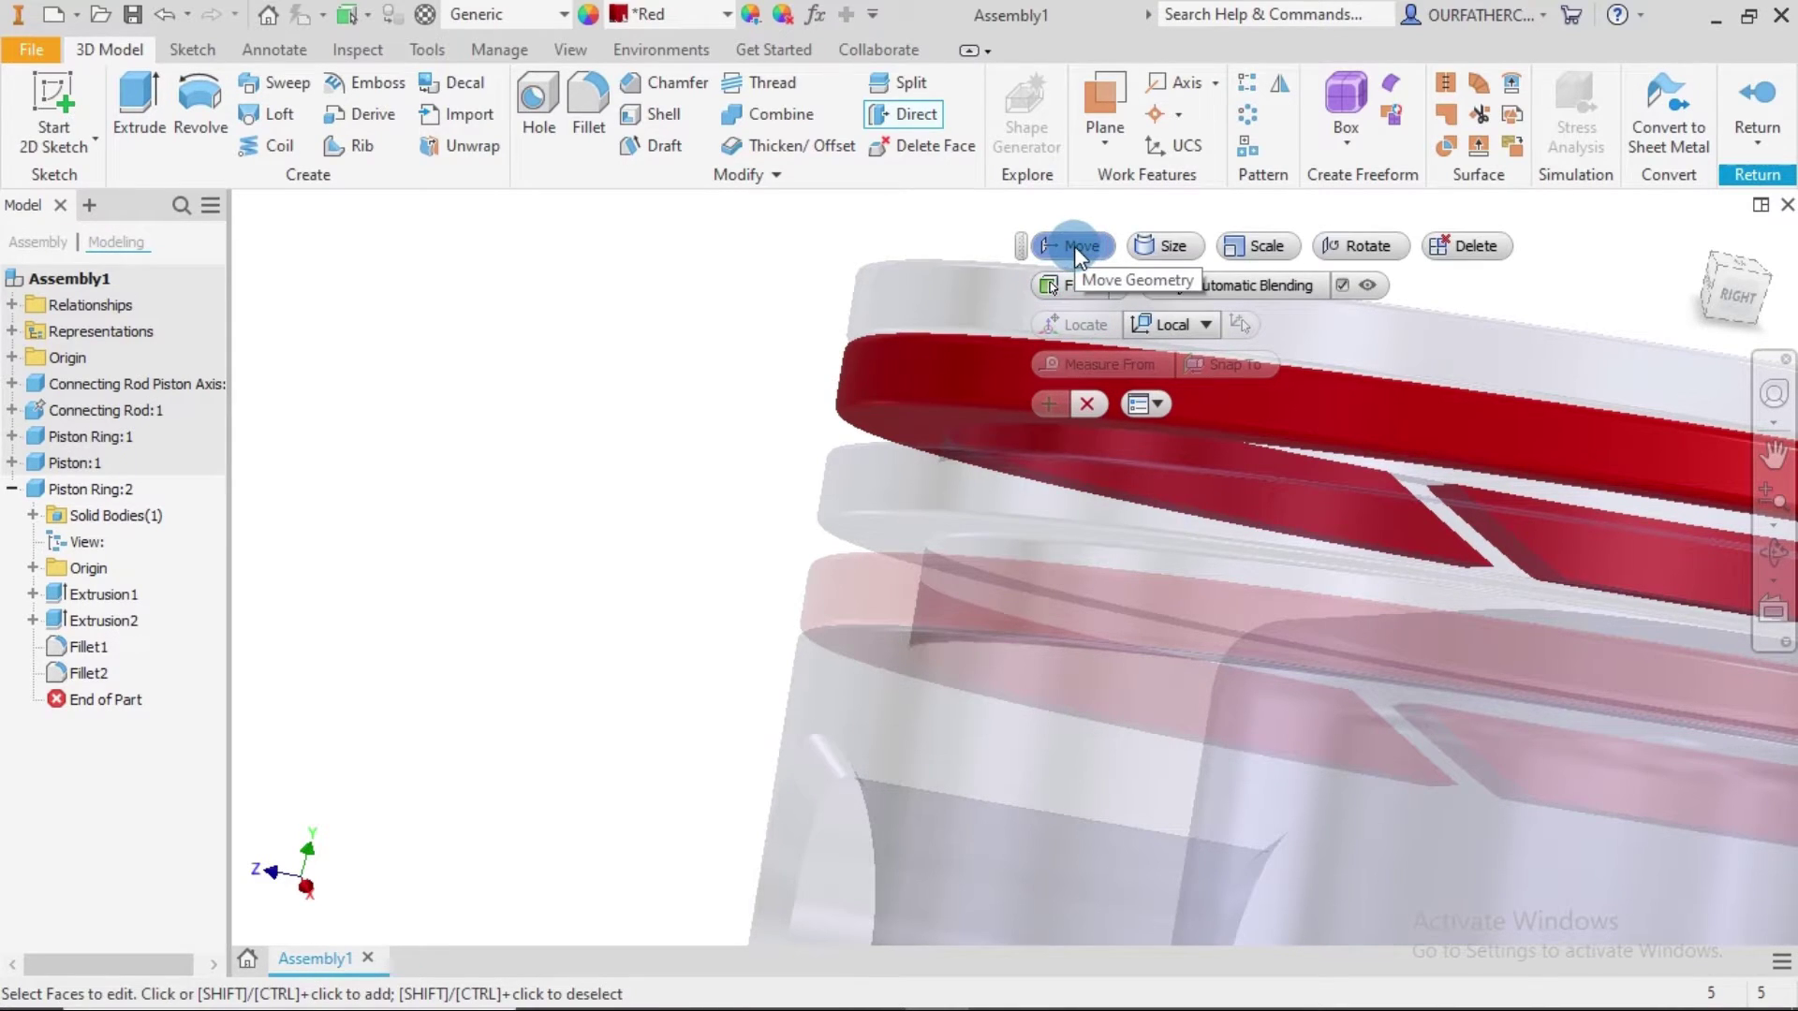
click(896, 412)
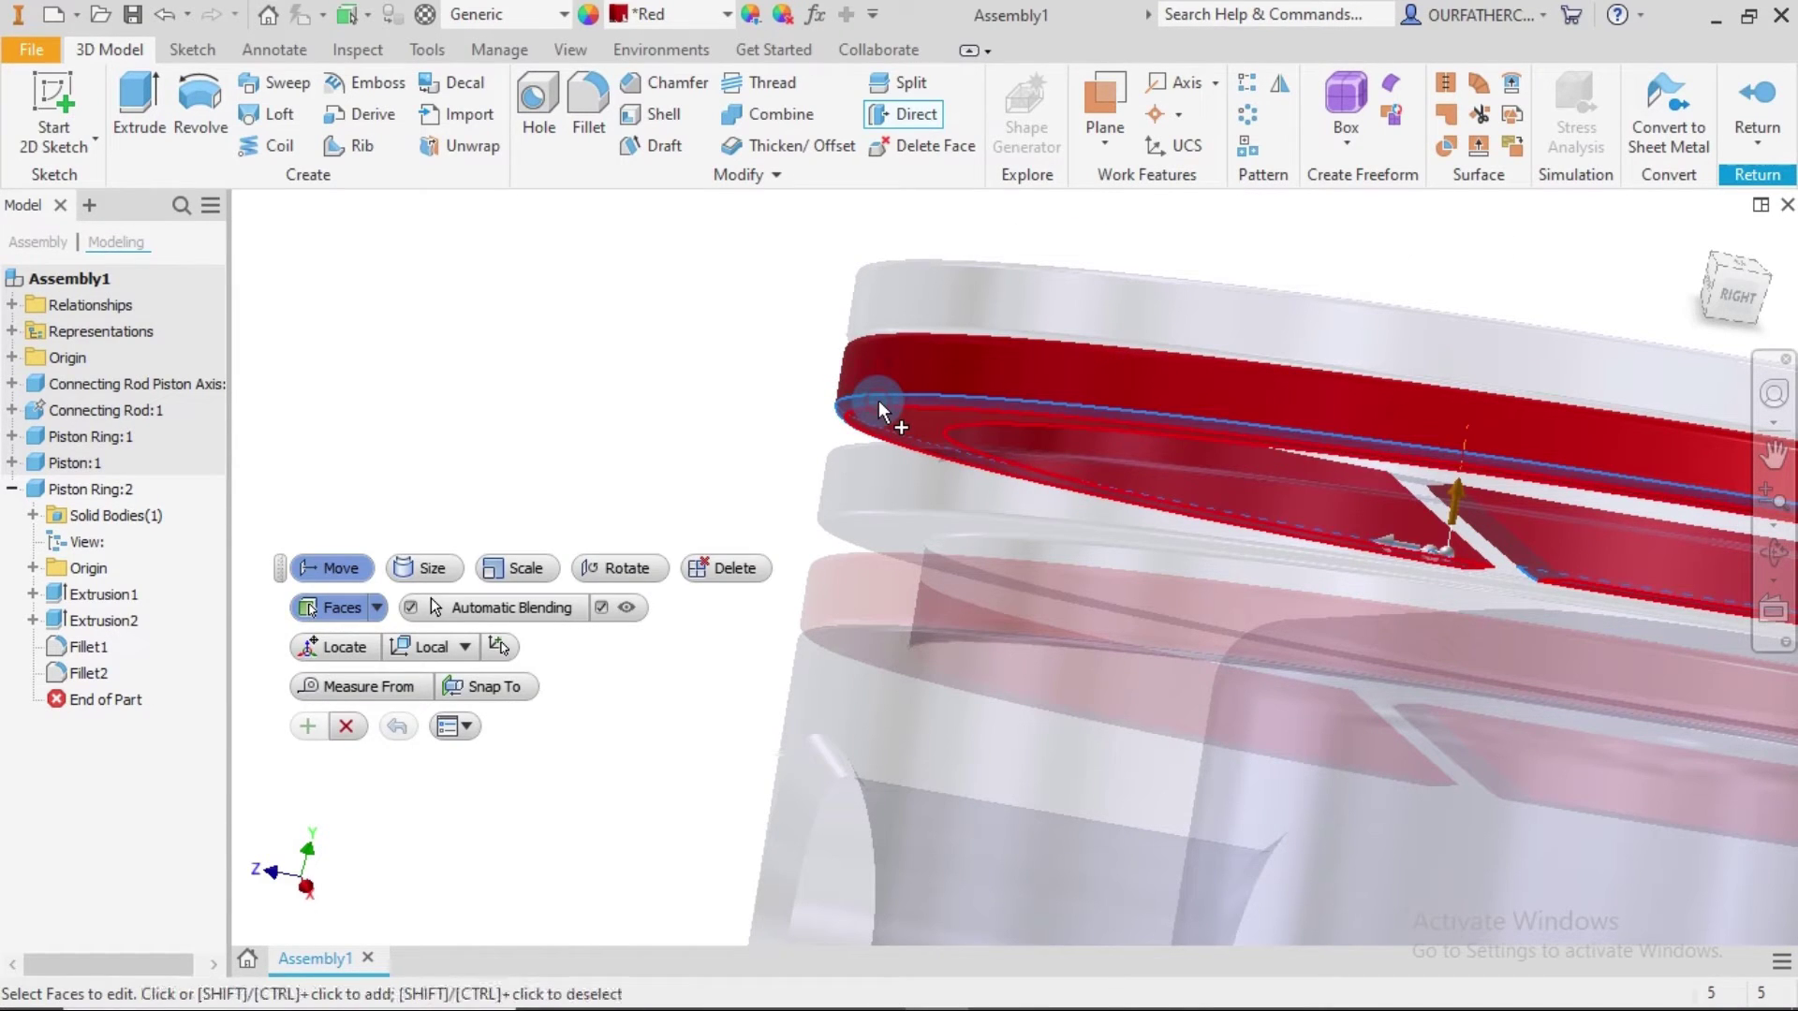
click(907, 423)
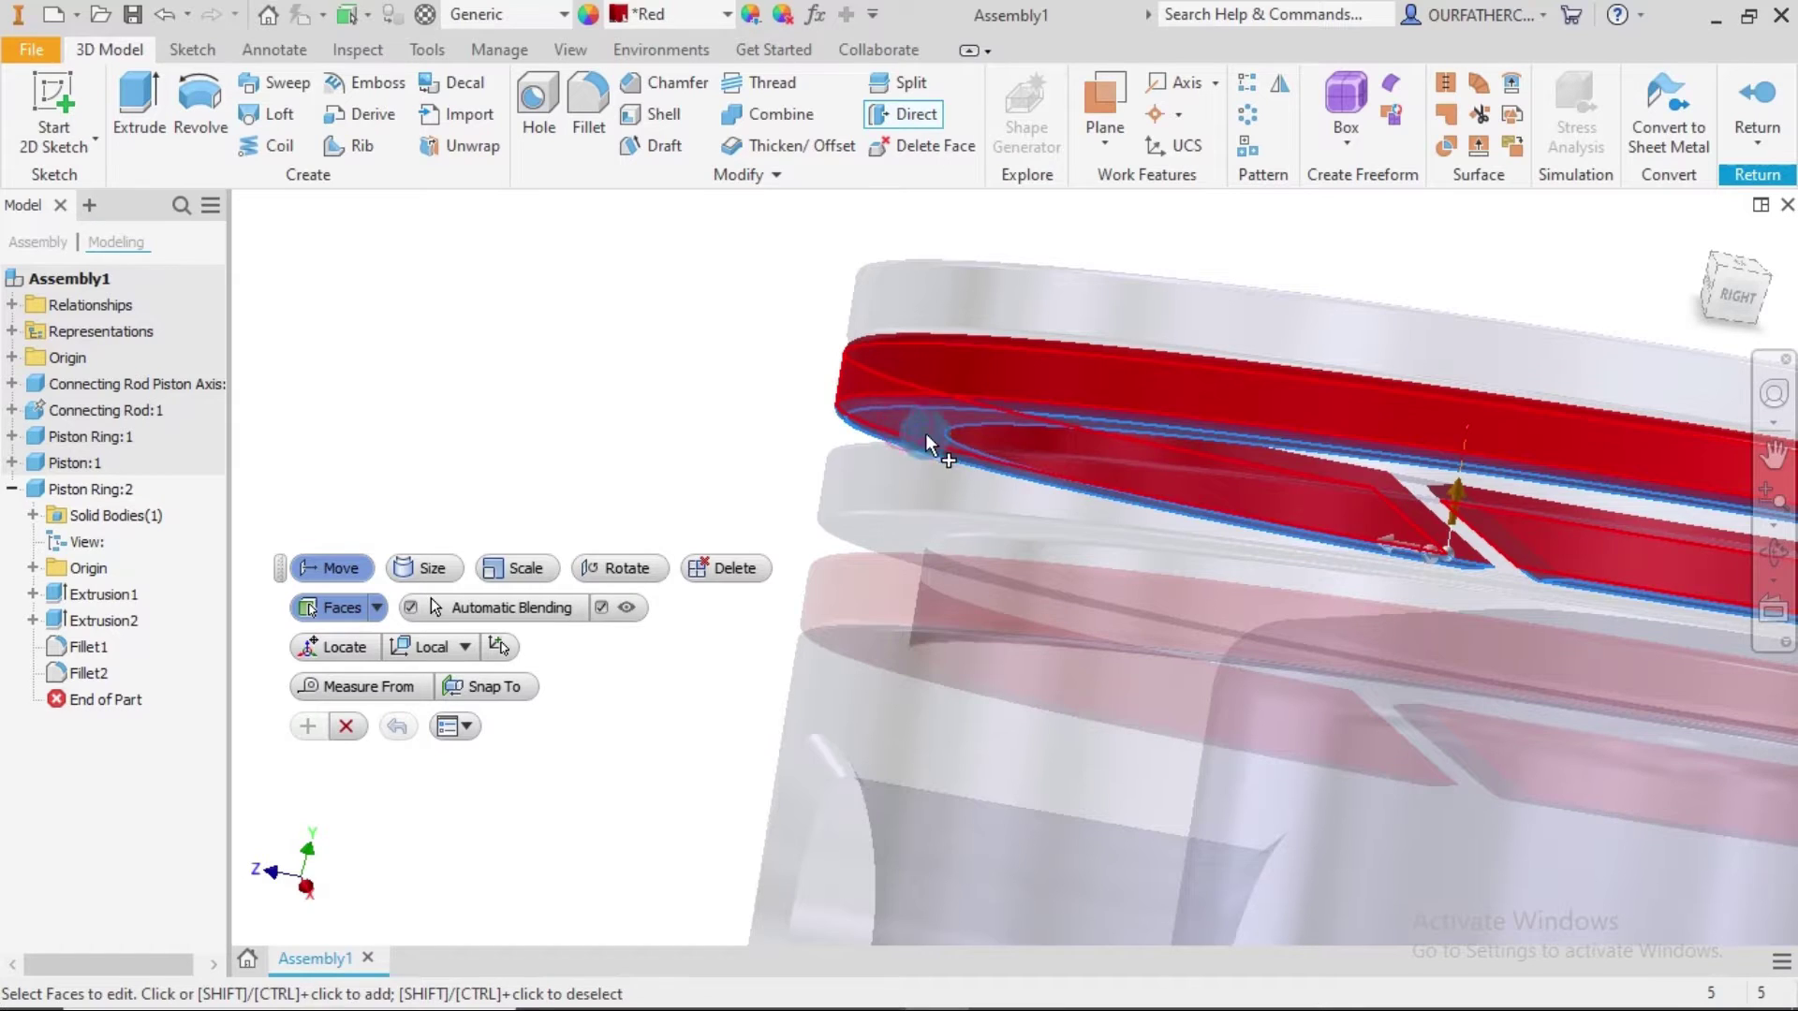
click(1267, 500)
click(1341, 562)
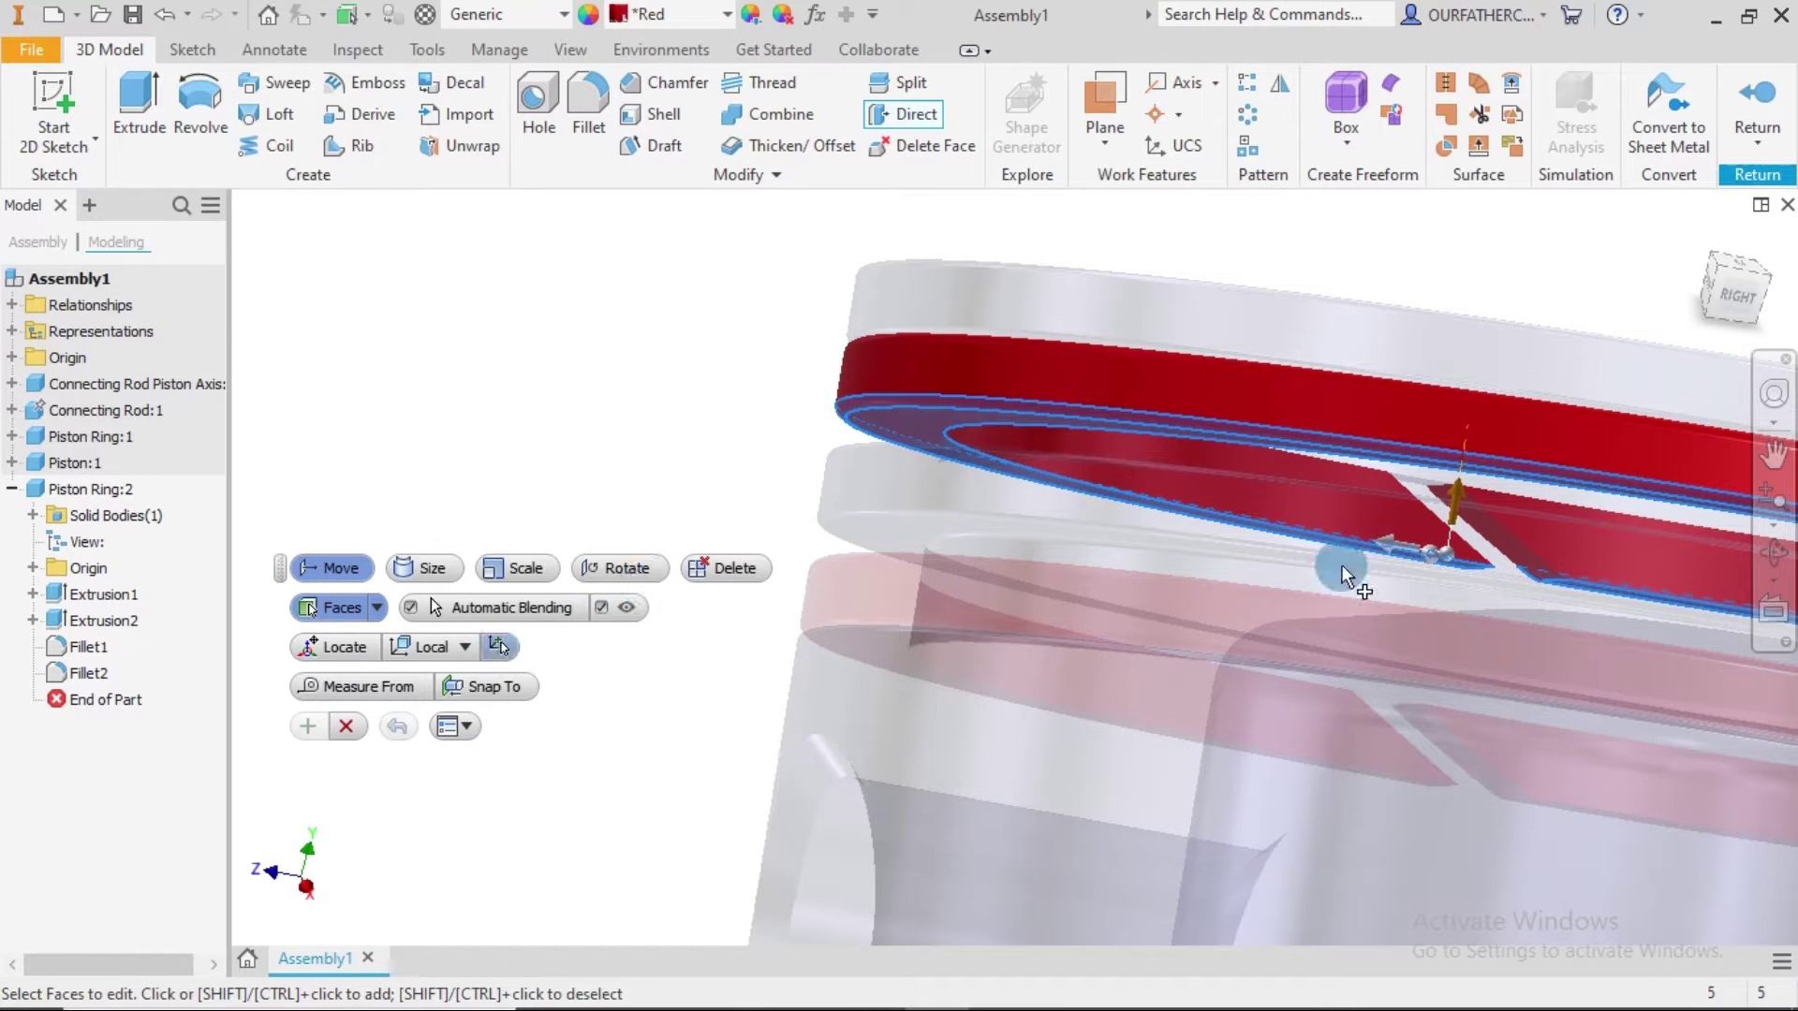
click(1457, 489)
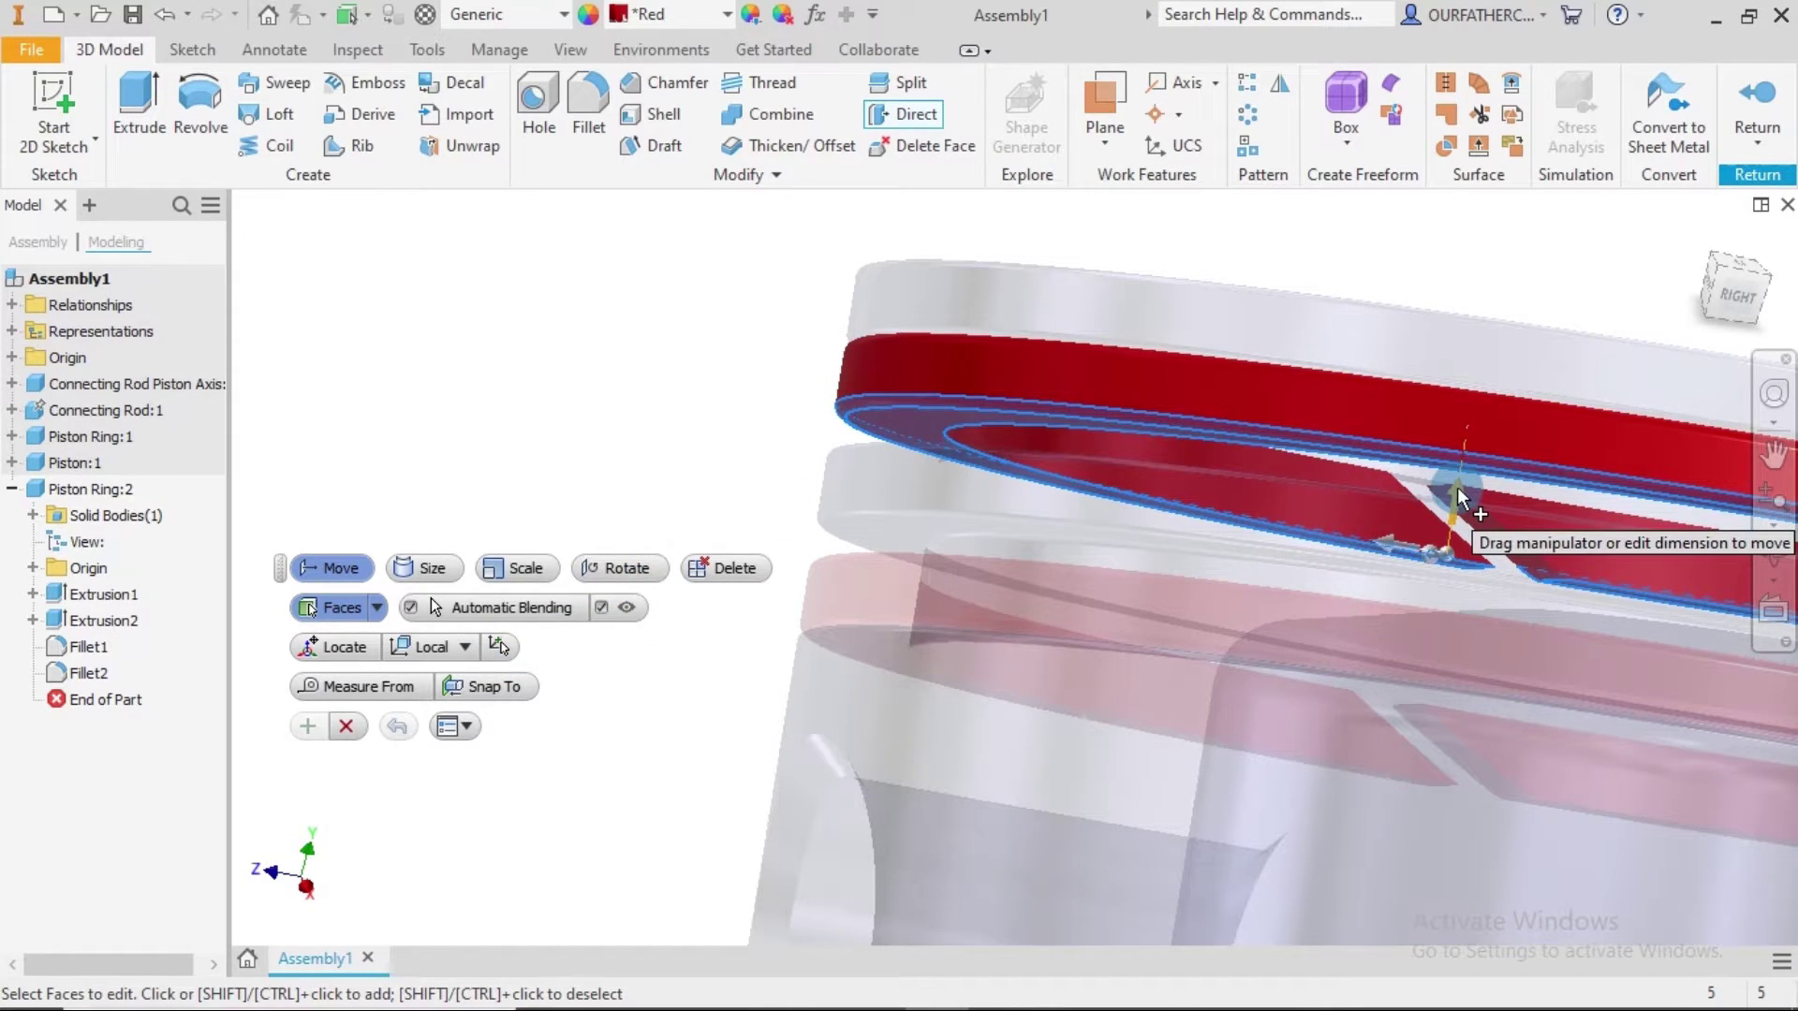
shift+middle_drag(1457, 487, 1493, 389)
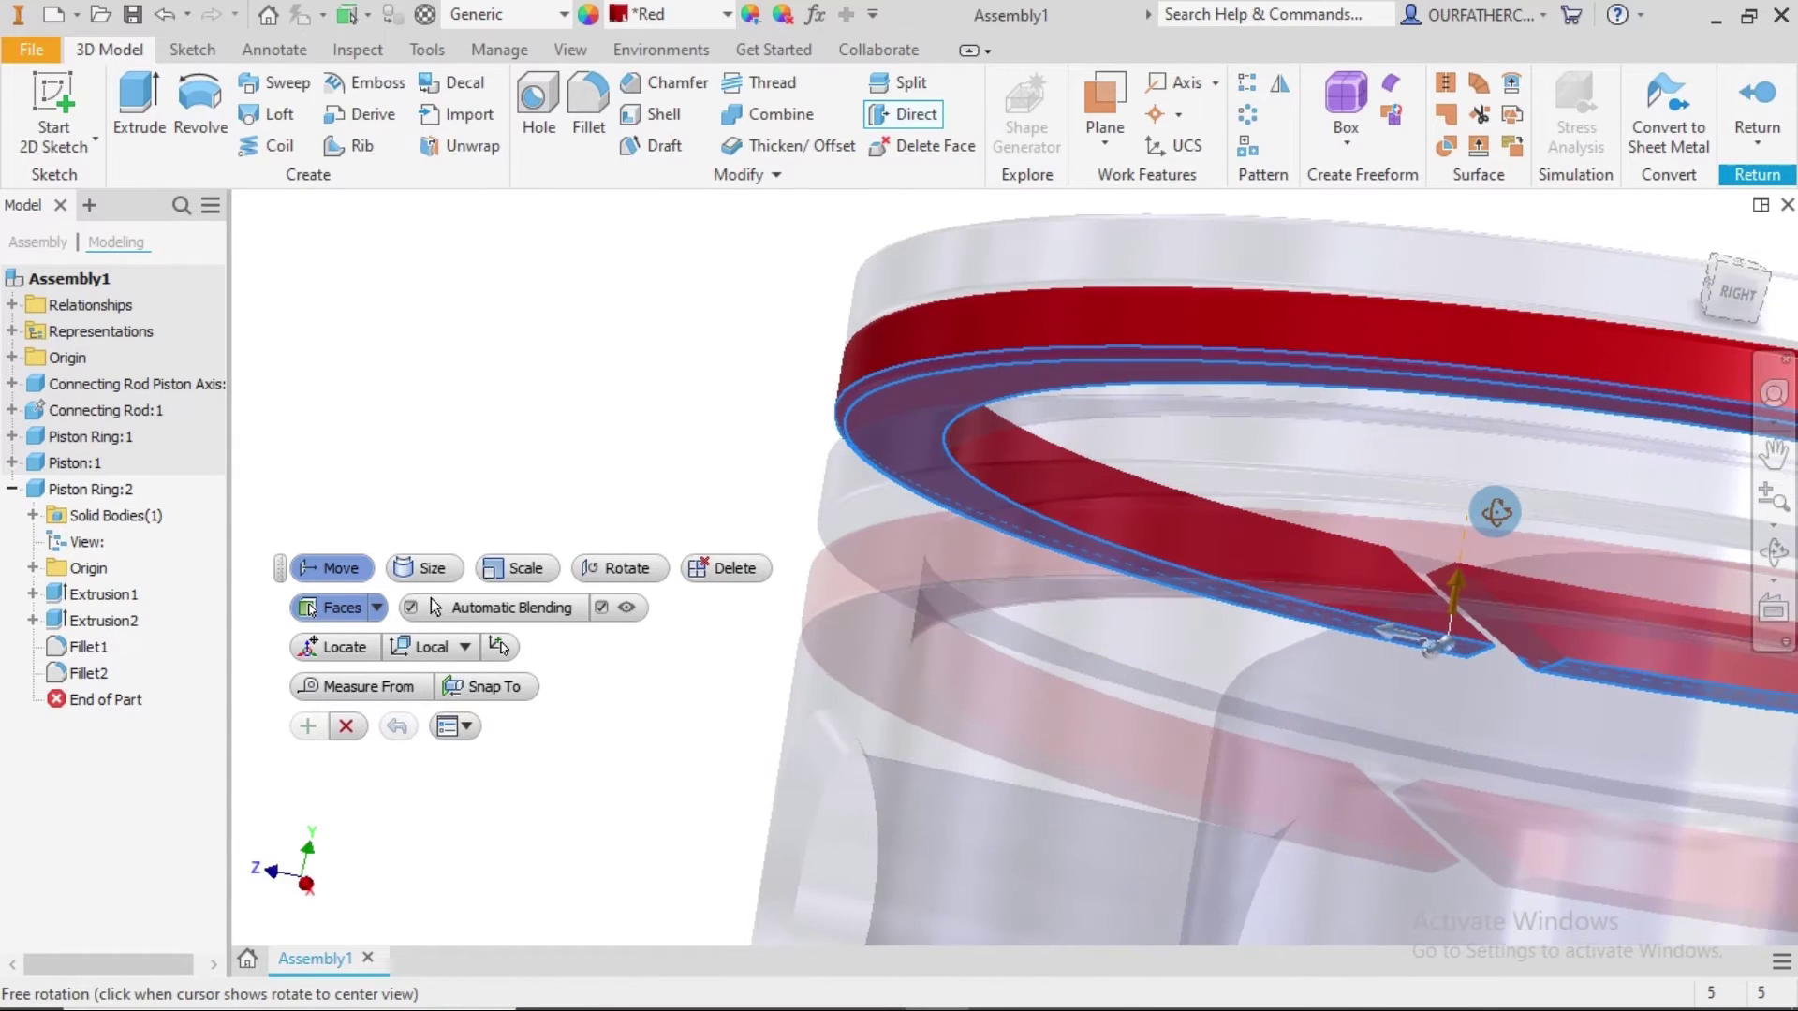
scroll(1457, 579, down, 3)
scroll(1453, 599, up, 2)
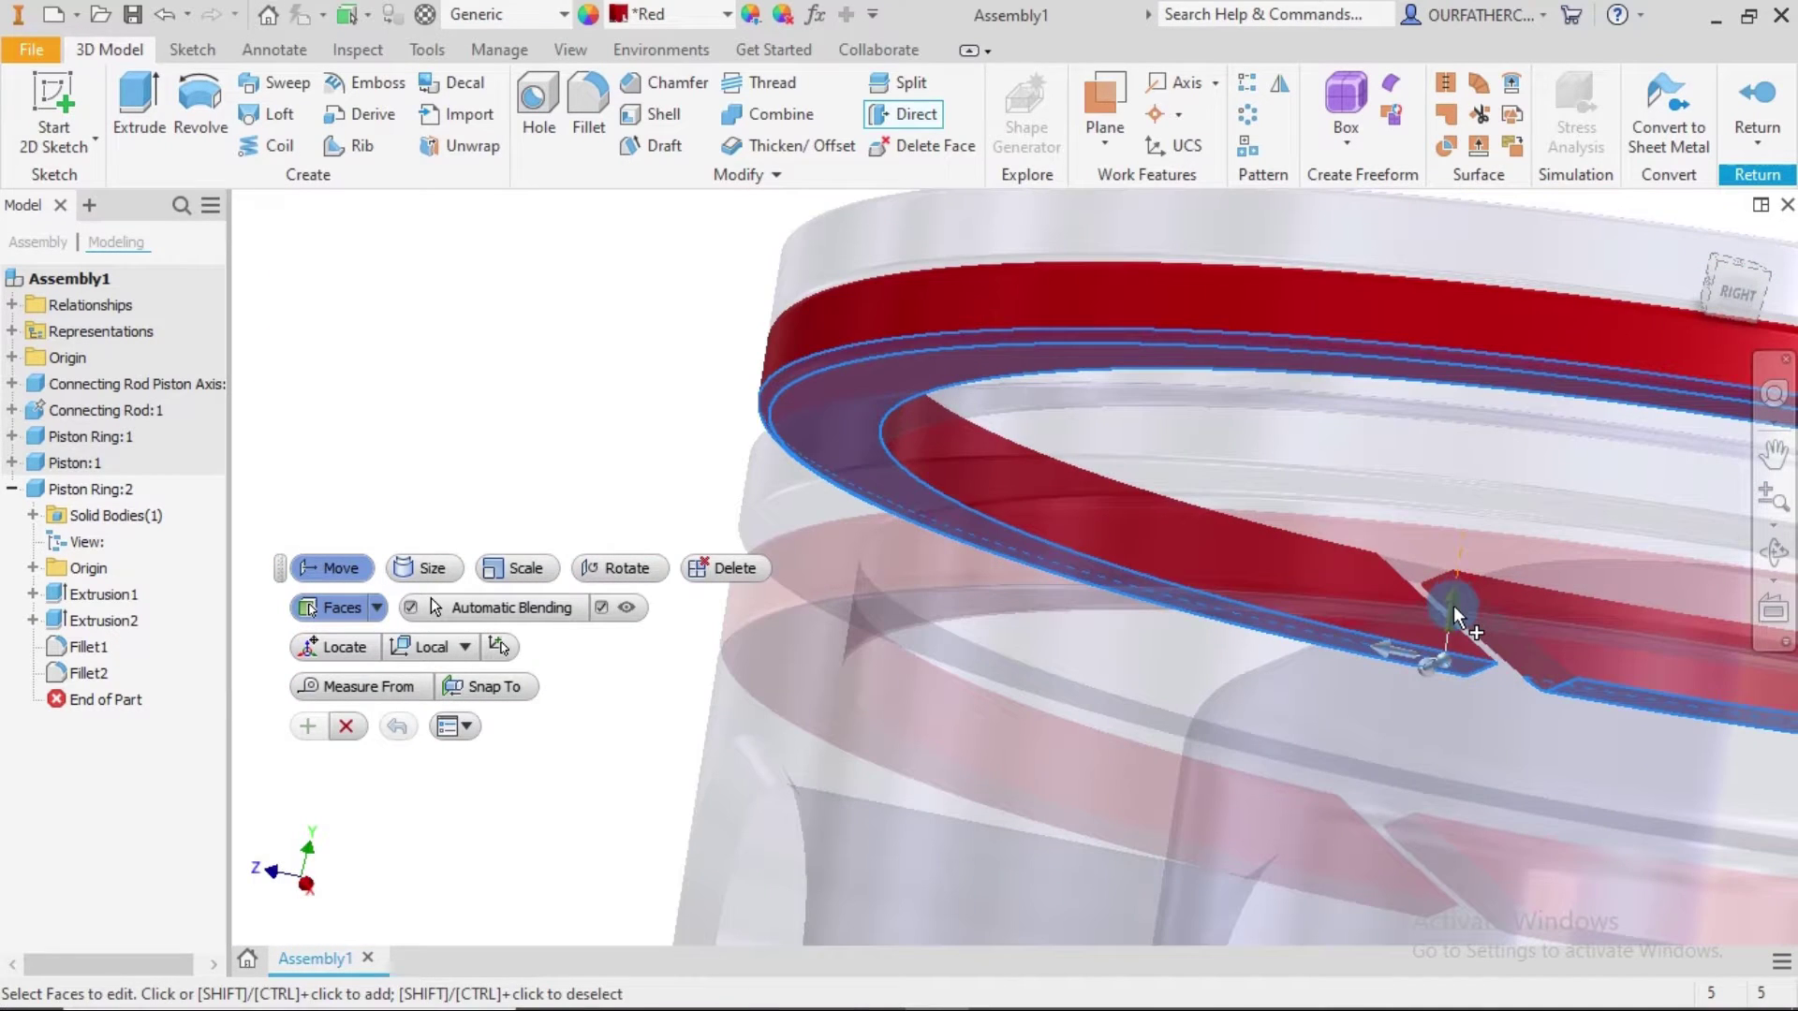
drag(1454, 594, 1509, 528)
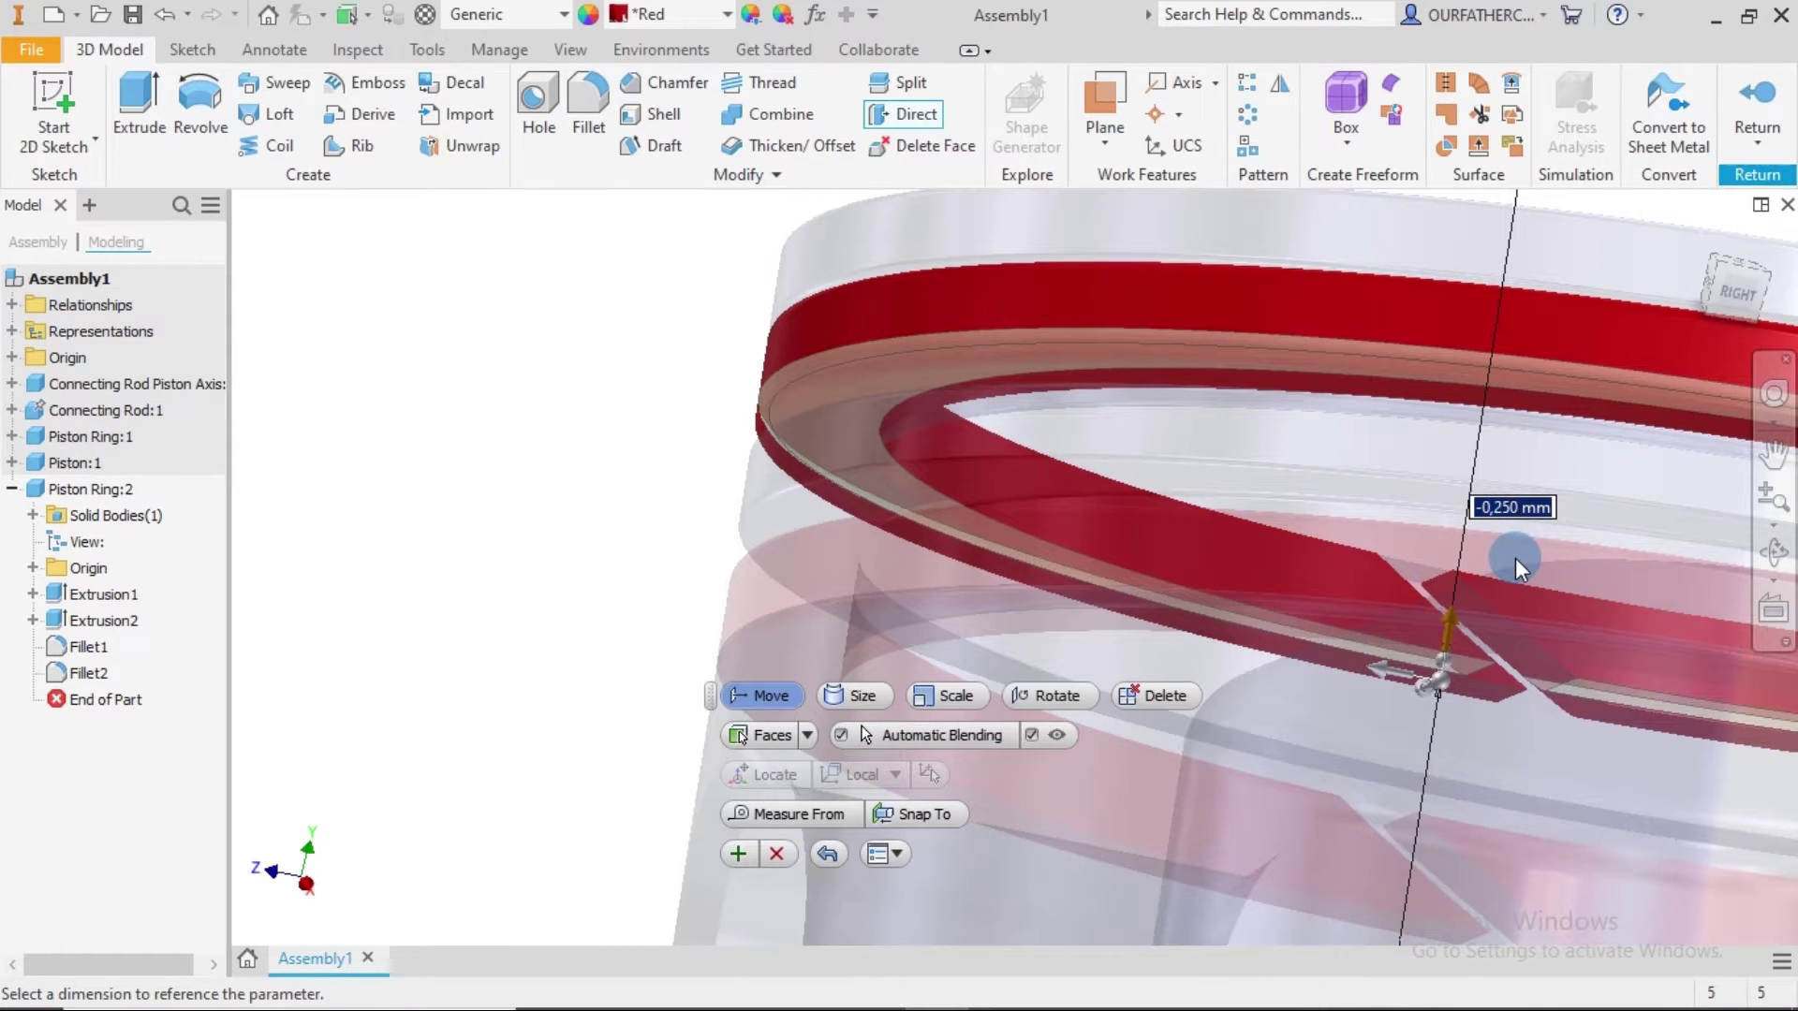
text(-0)
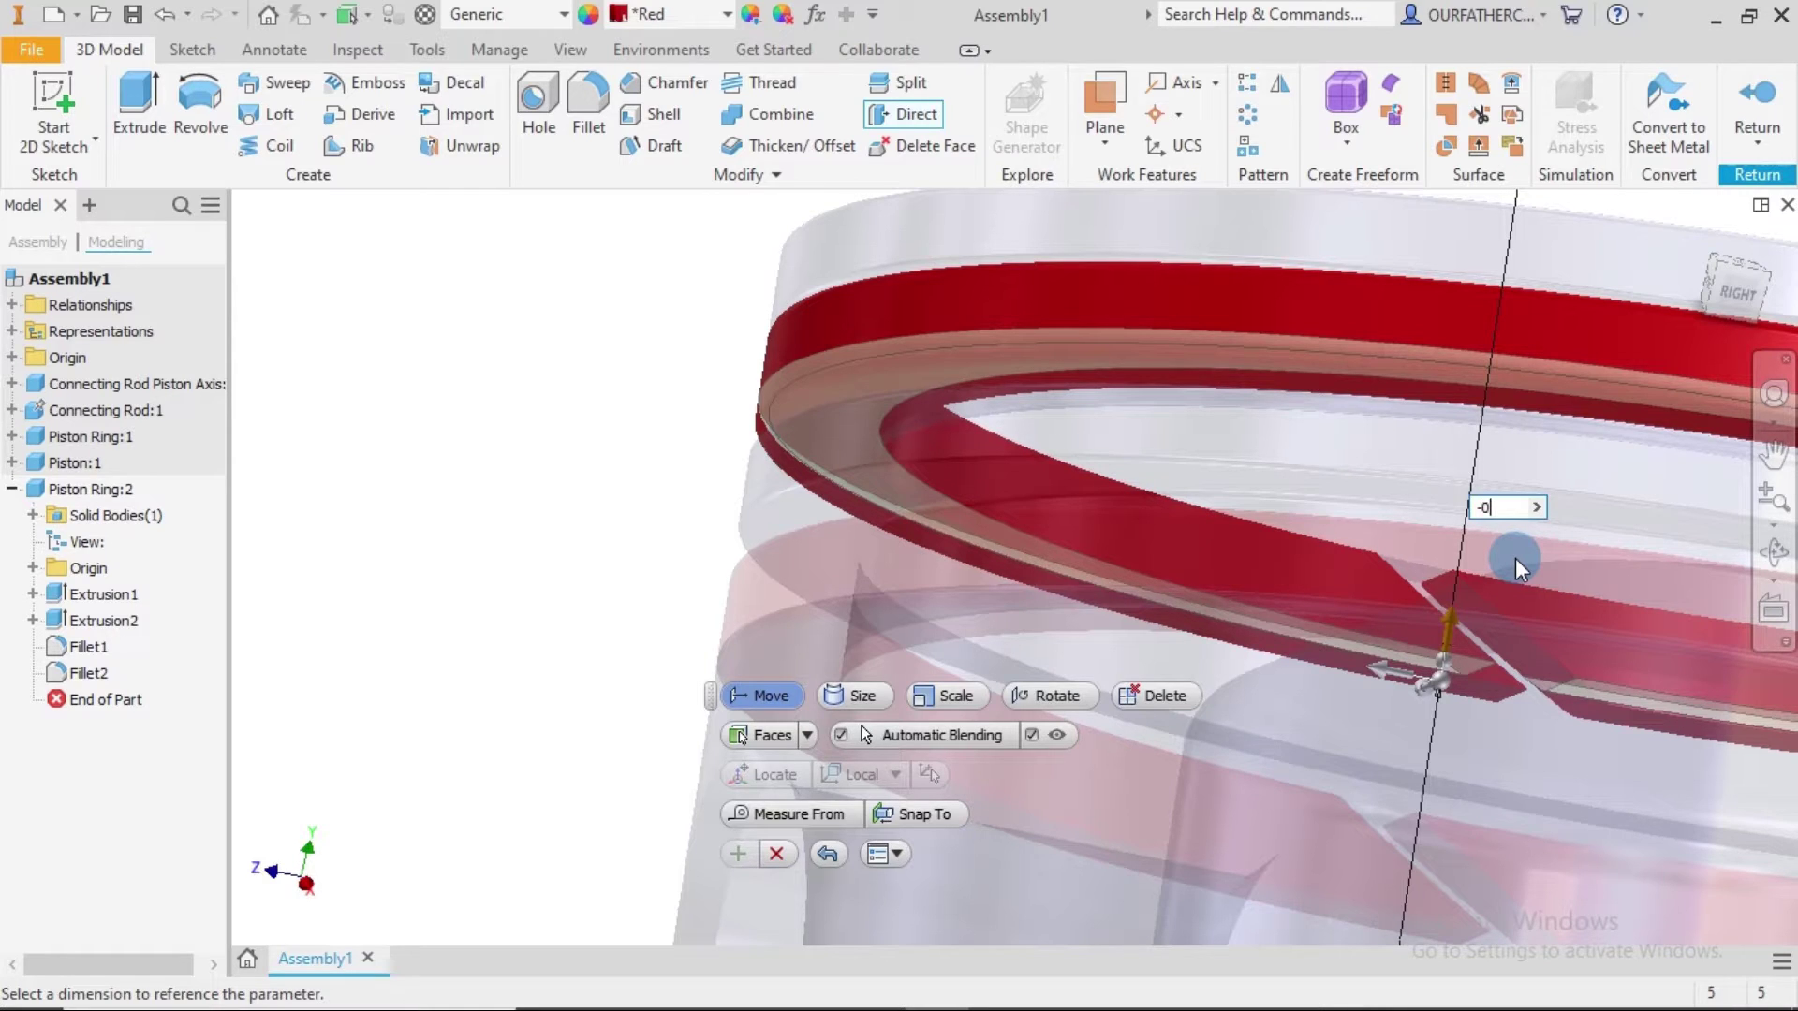
text(.5mm)
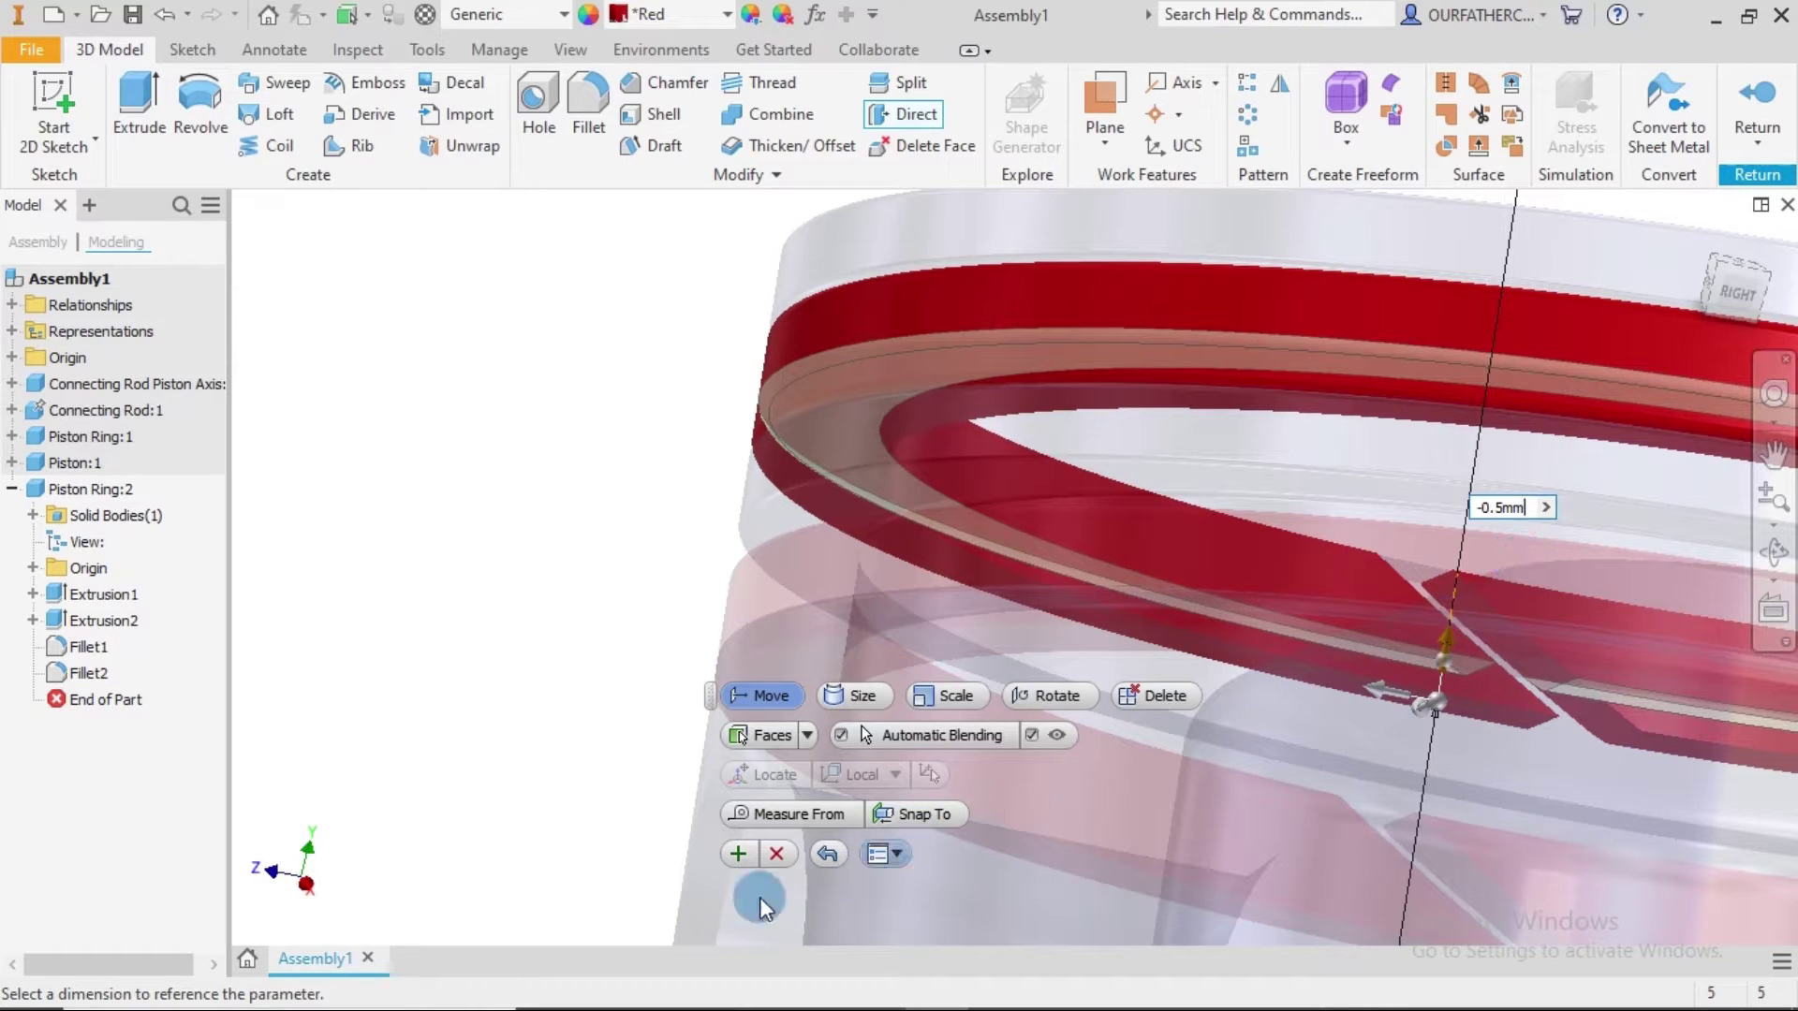
click(737, 854)
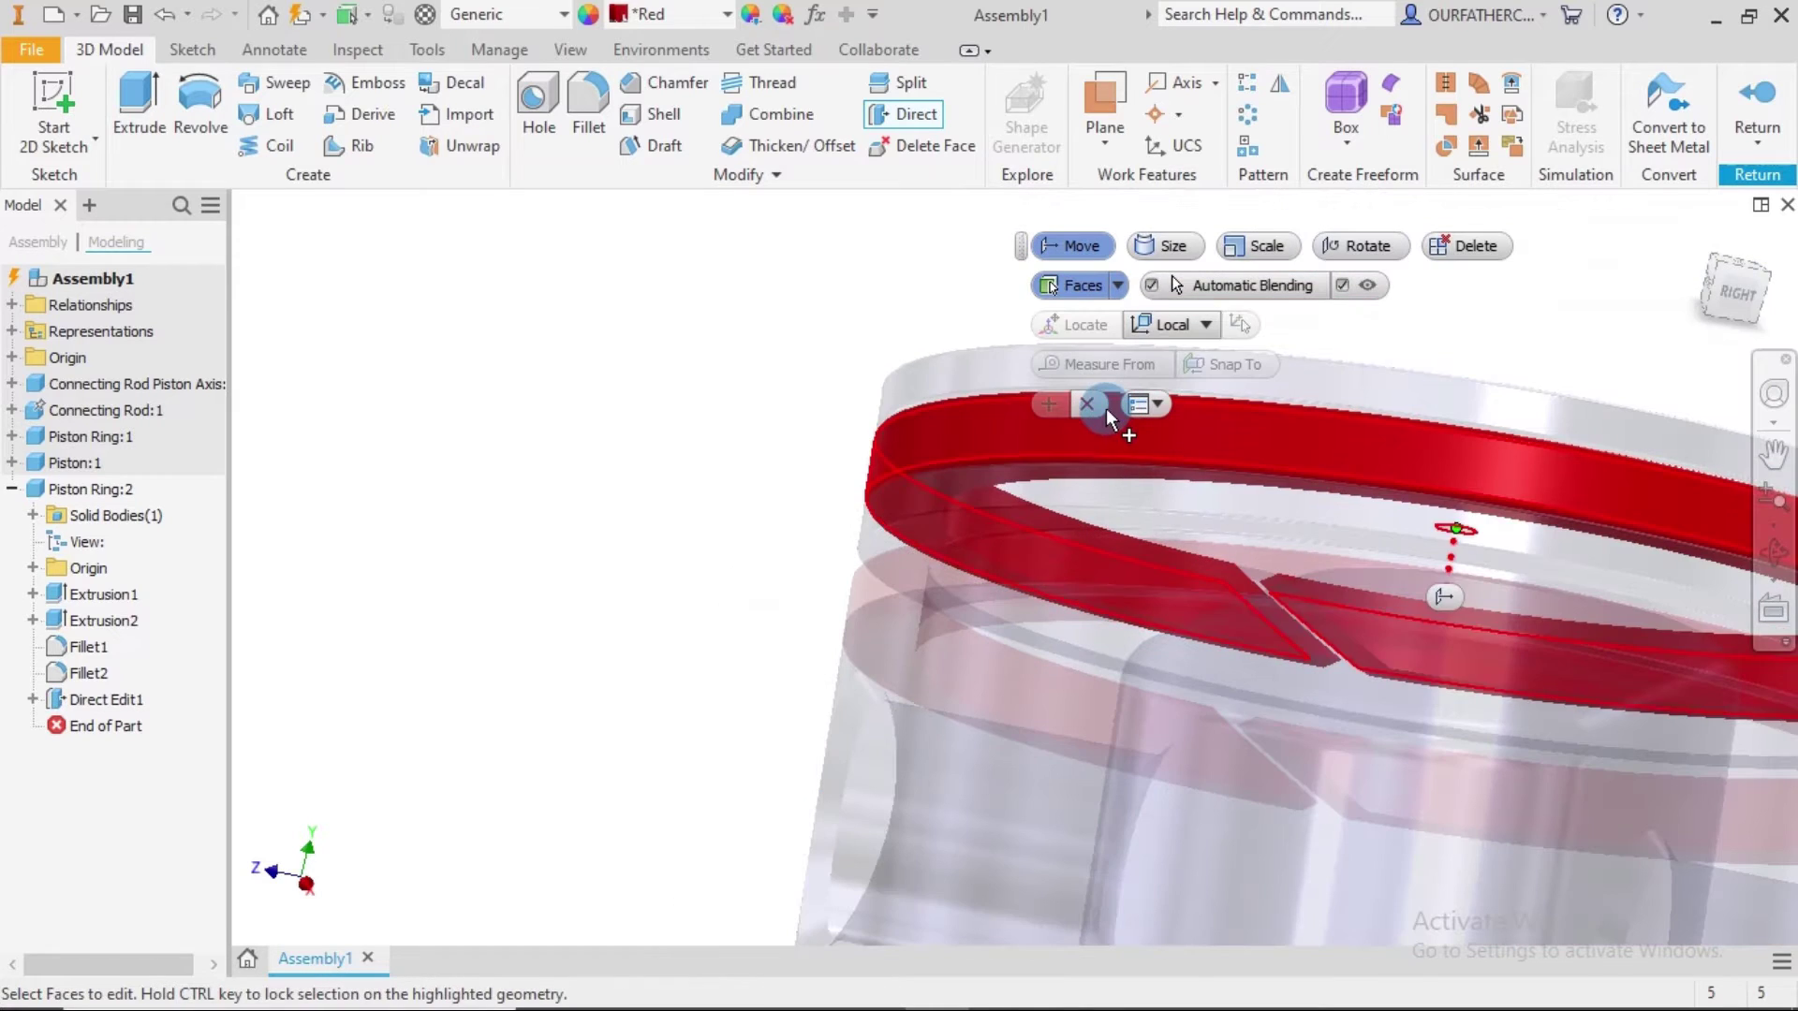
click(1089, 406)
Finish the in-place edit of the upper ring, return to the assembly and inspect both rings on the piston.
shift+middle_drag(1210, 548, 1180, 565)
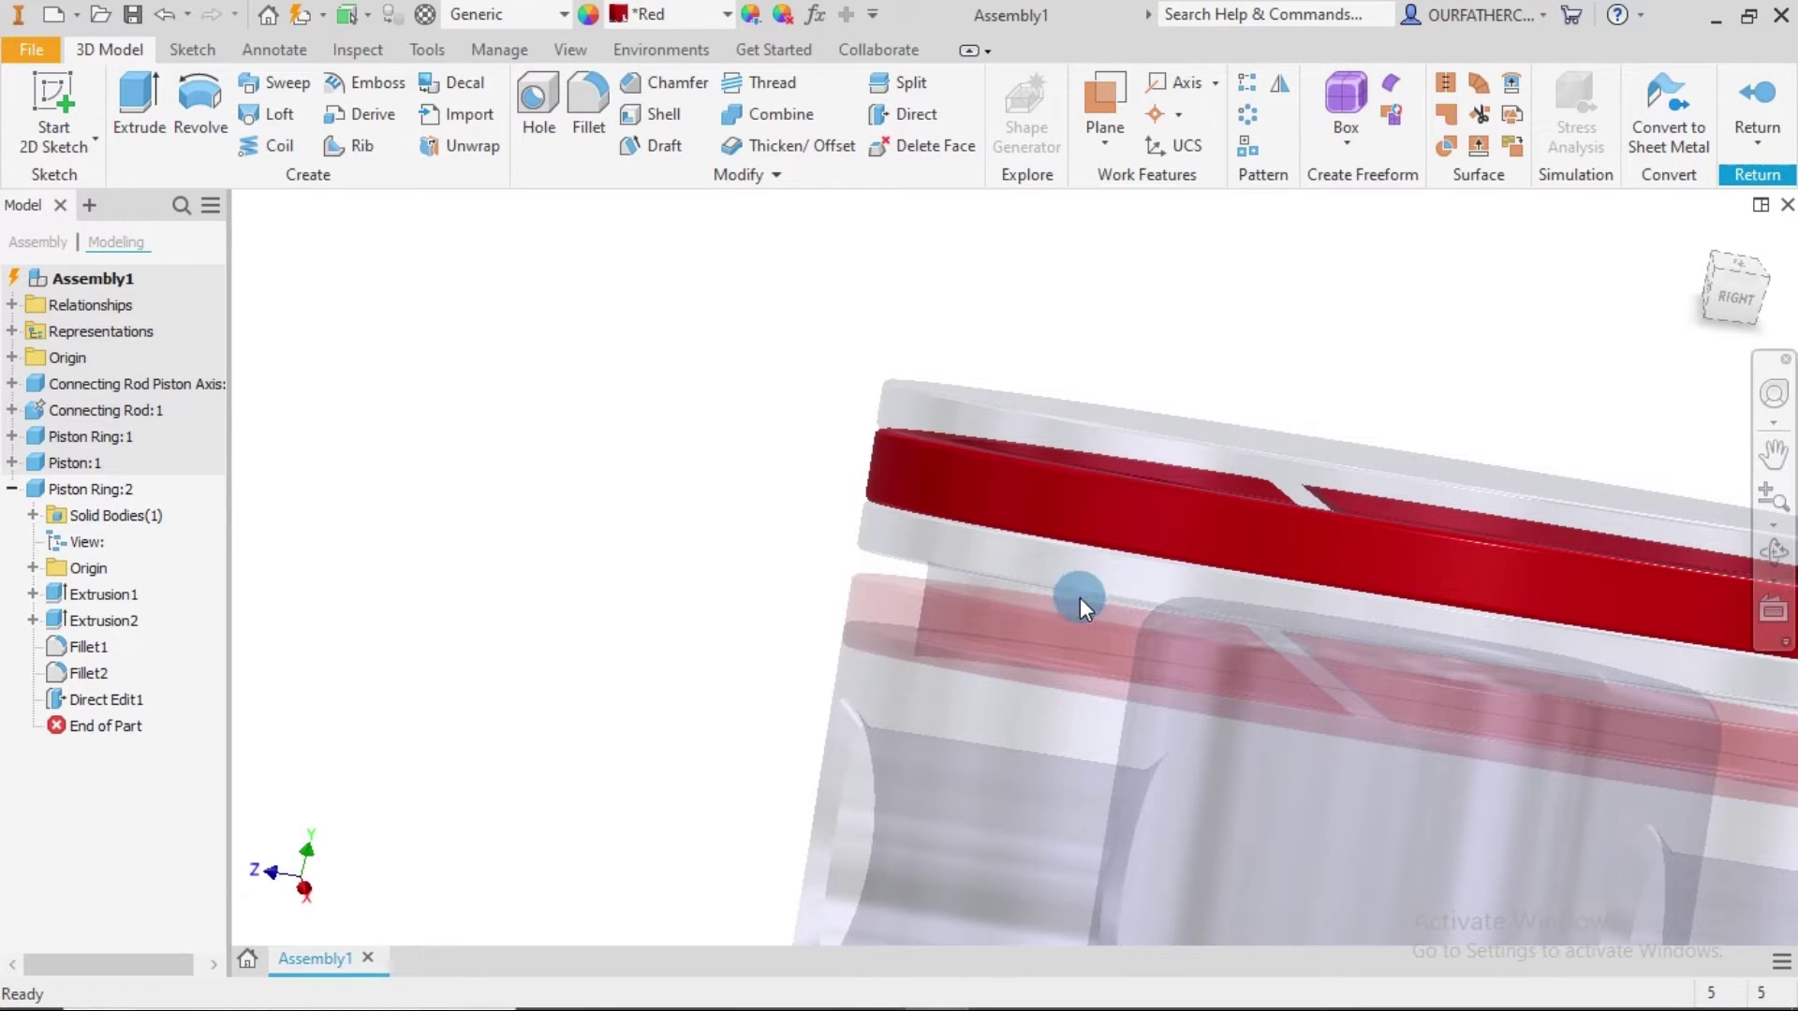
click(1757, 103)
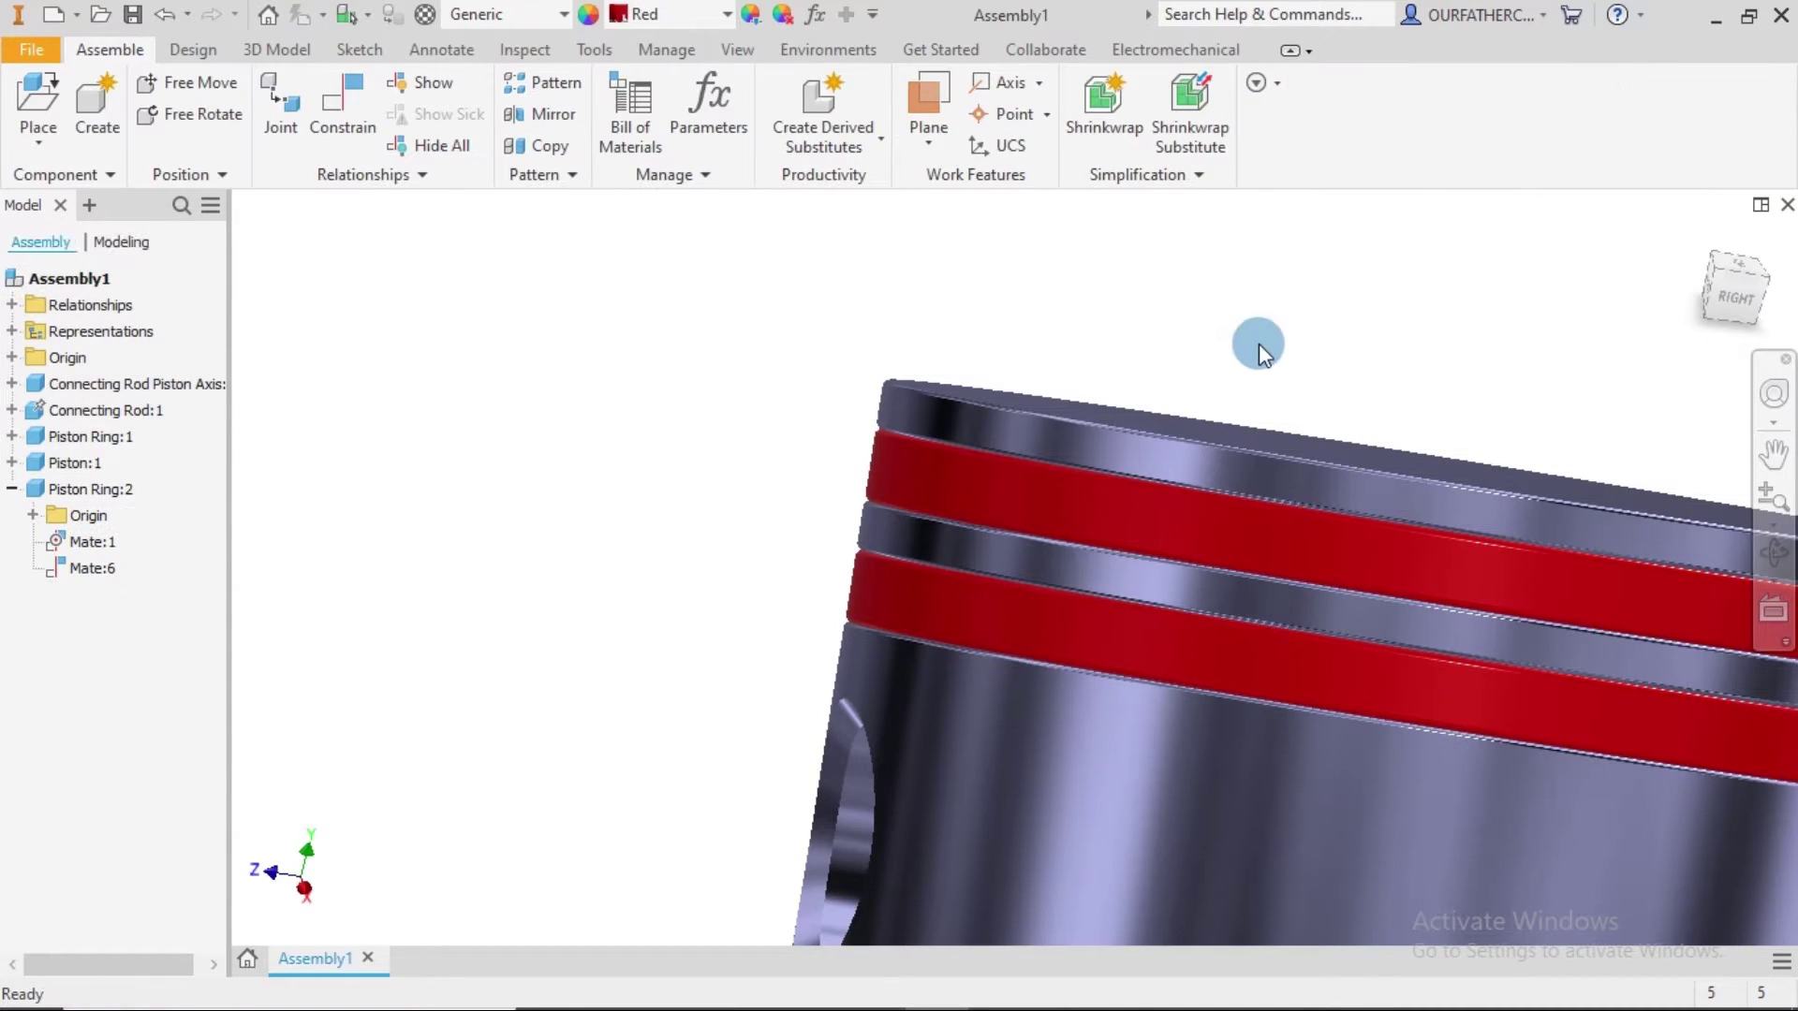
scroll(1402, 352, down, 2)
shift+middle_drag(1453, 412, 1236, 571)
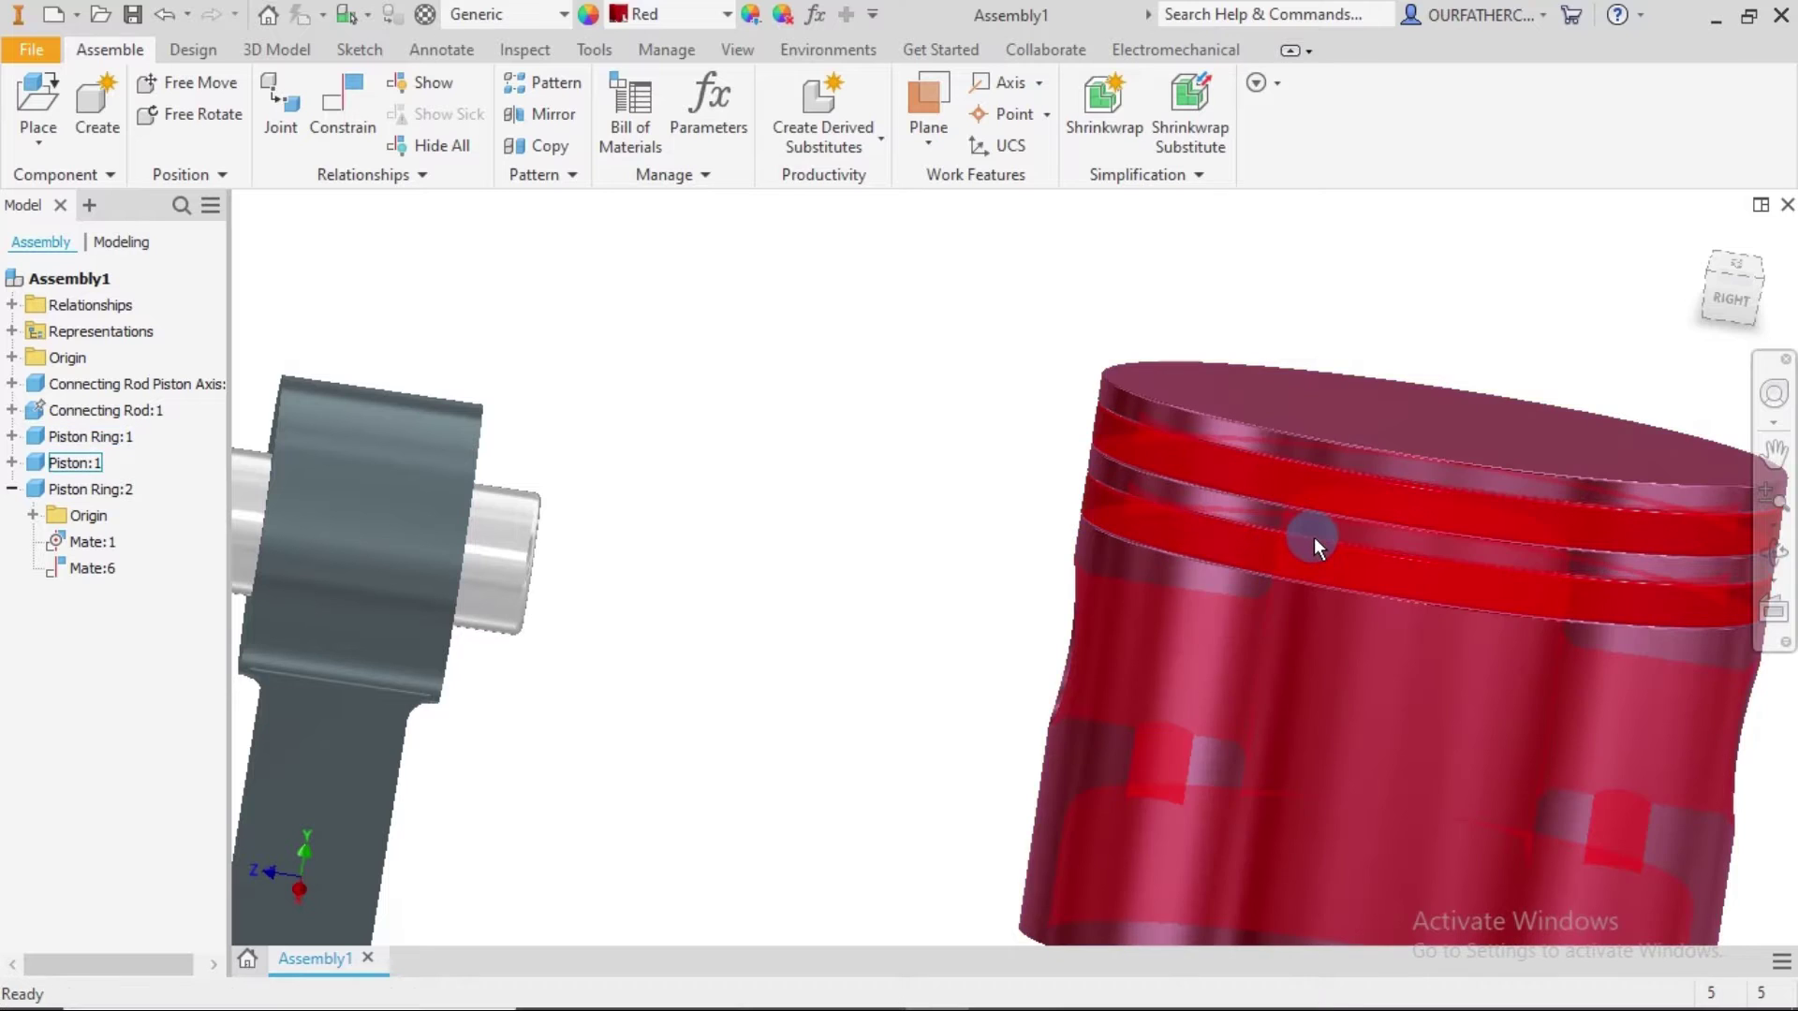
shift+middle_drag(1313, 536, 1407, 568)
scroll(1408, 568, down, 2)
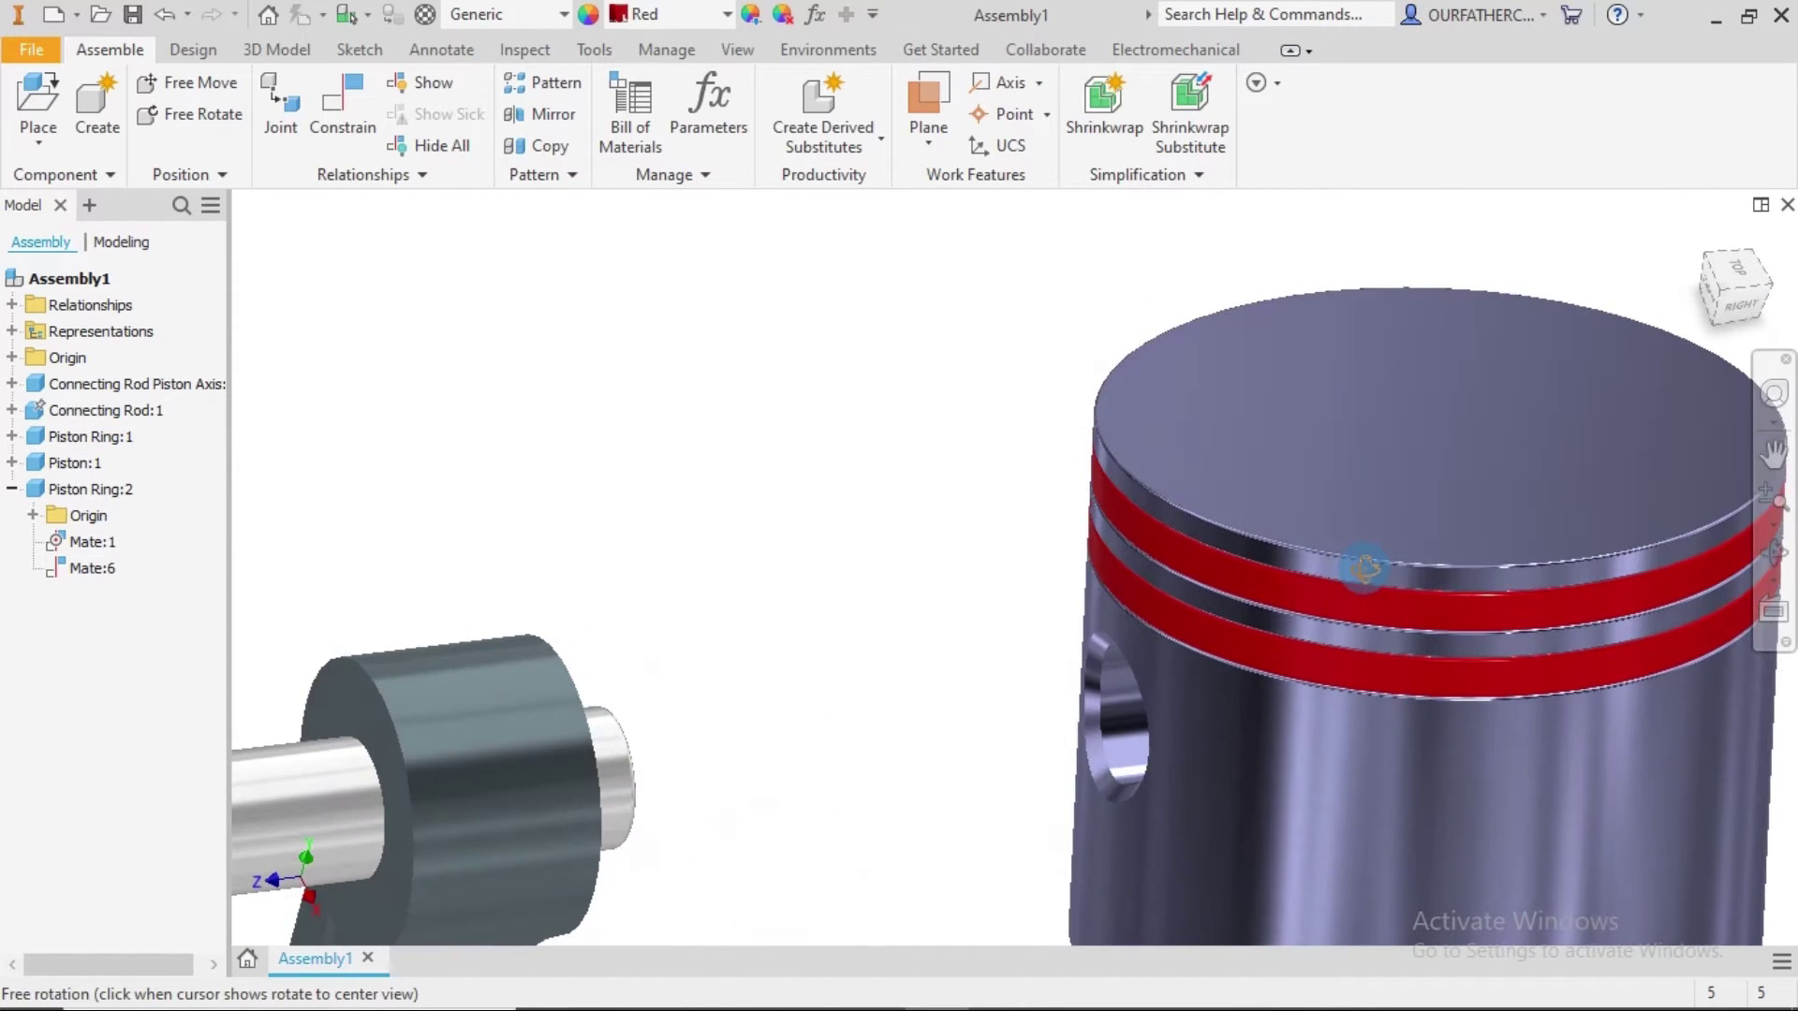
scroll(1510, 605, down, 4)
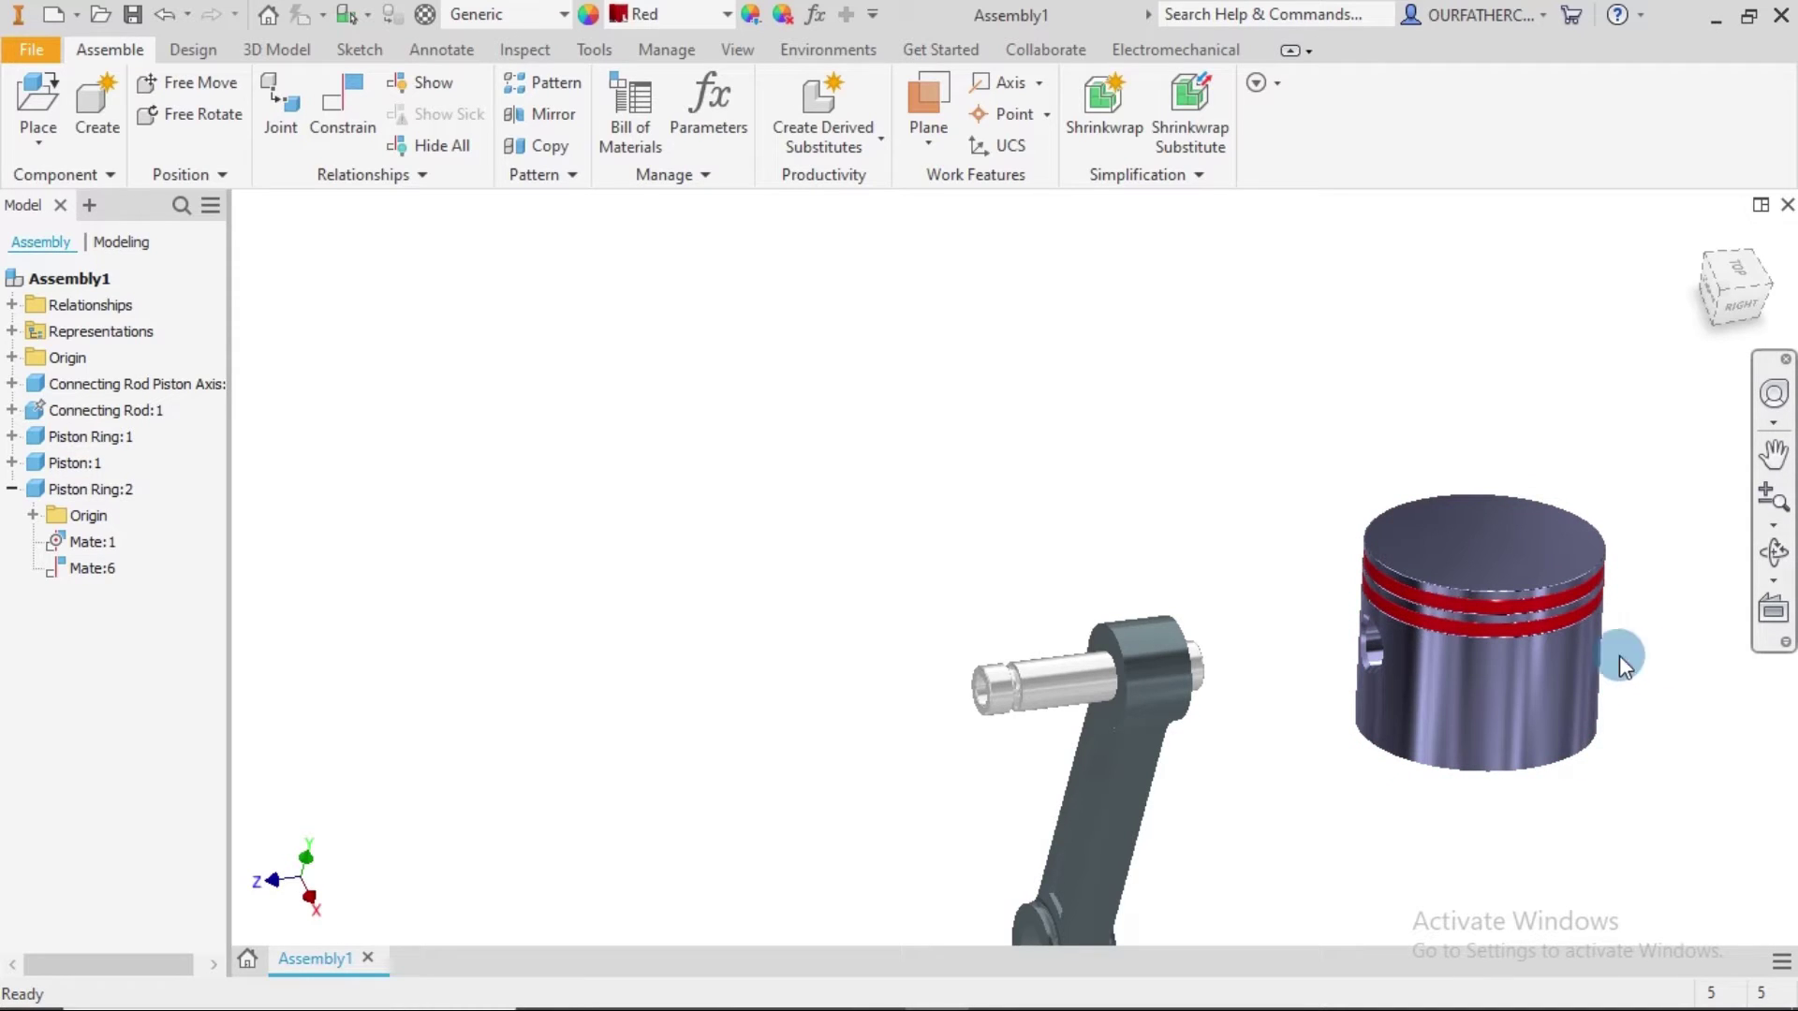
Slide the piston closer to the connecting rod and shift the piston pin along its axis away from the piston.
drag(1523, 661, 1388, 666)
click(1571, 710)
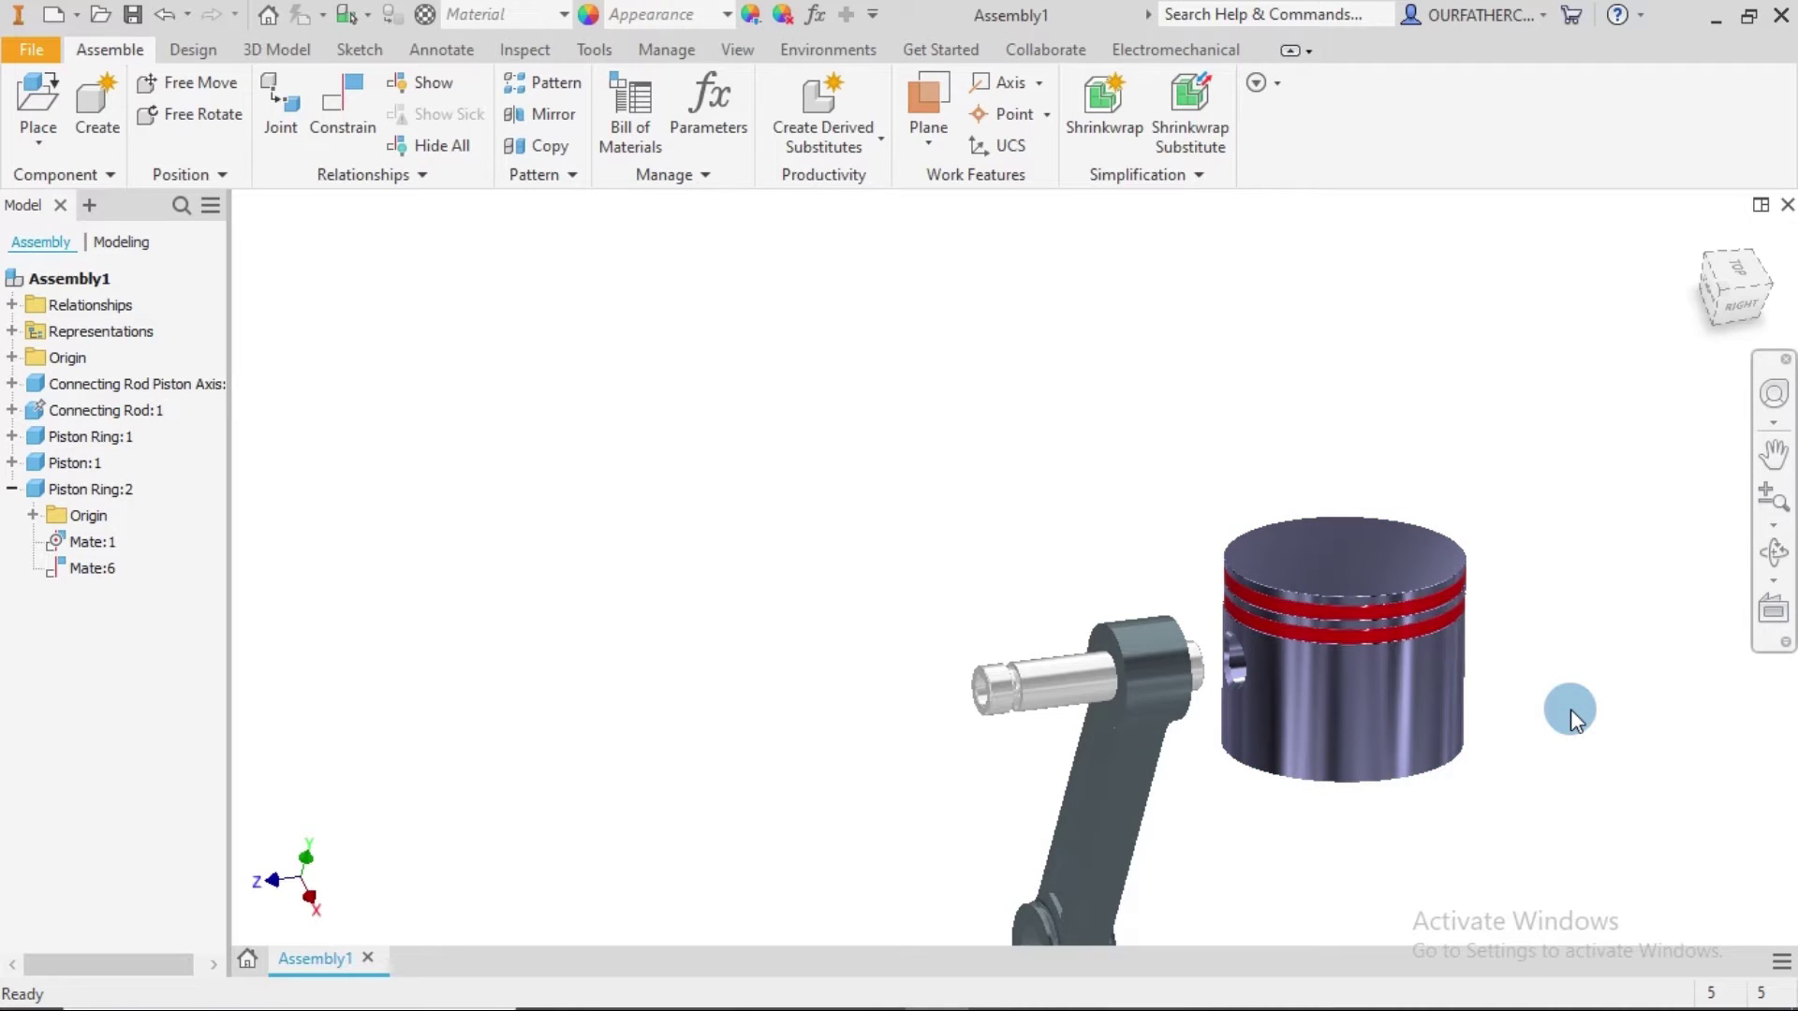
drag(1068, 686, 988, 913)
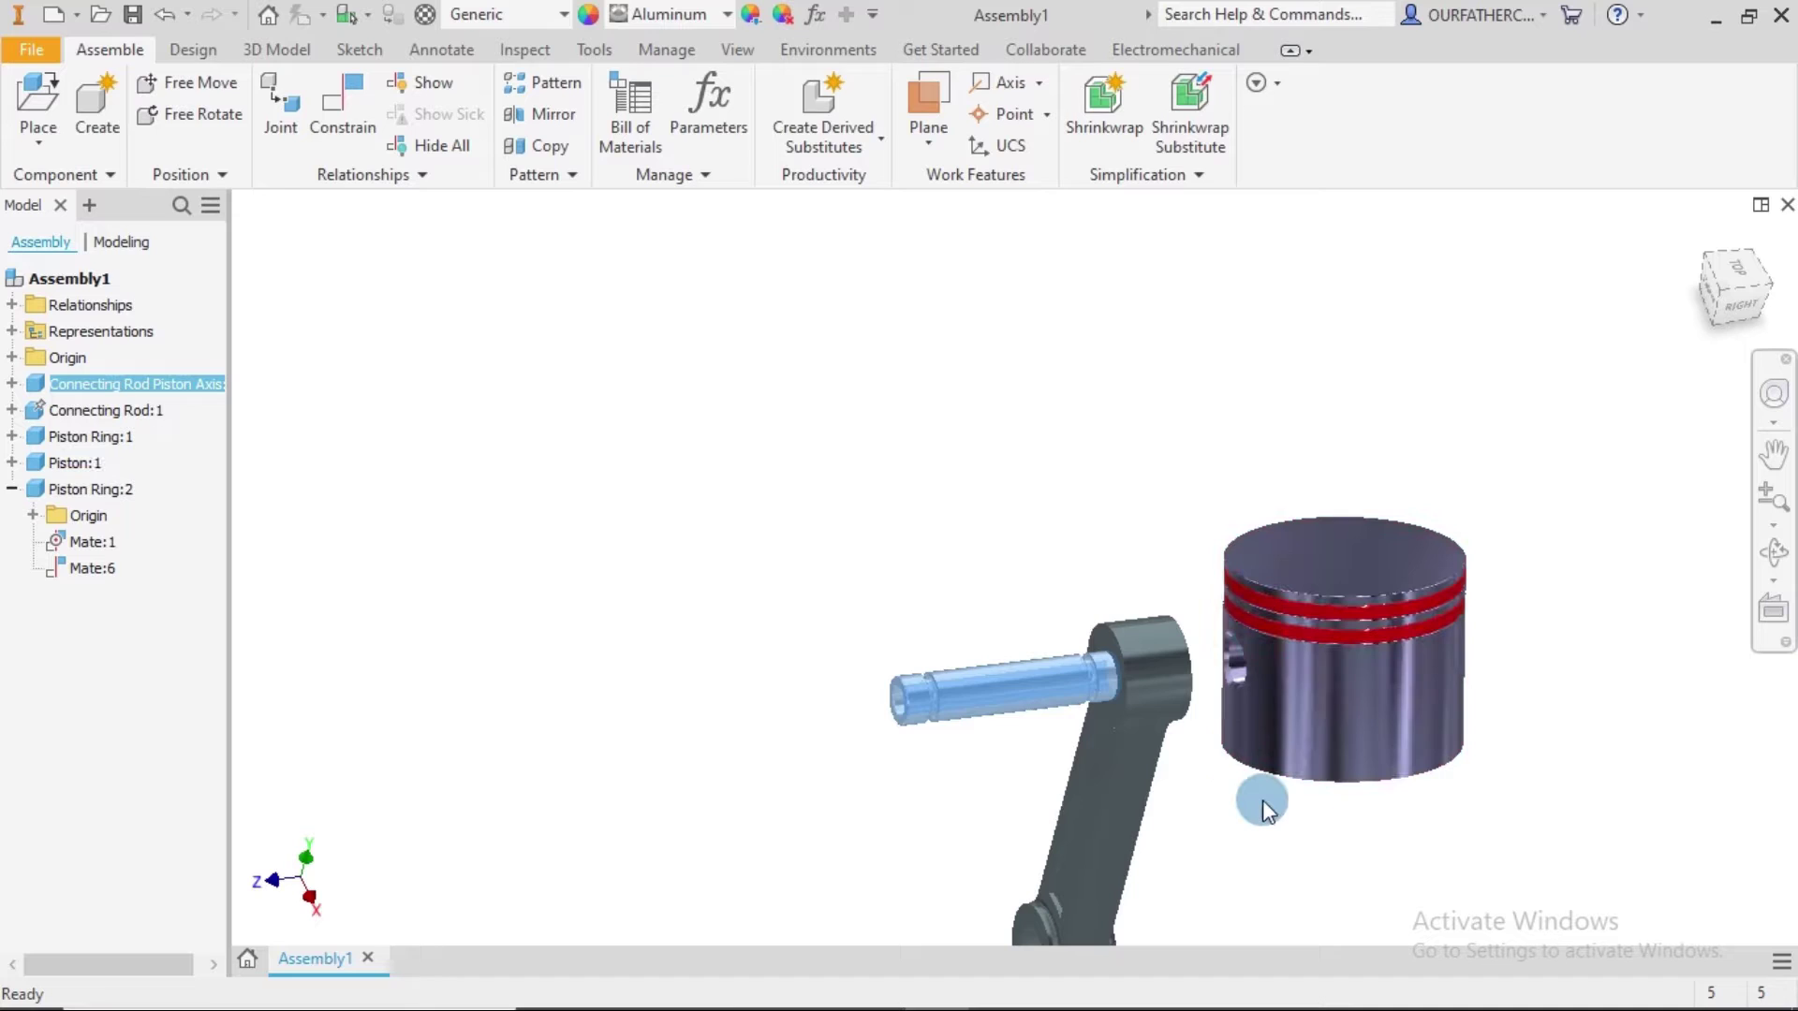
click(1288, 848)
shift+middle_drag(1289, 844, 1180, 855)
scroll(1182, 688, up, 3)
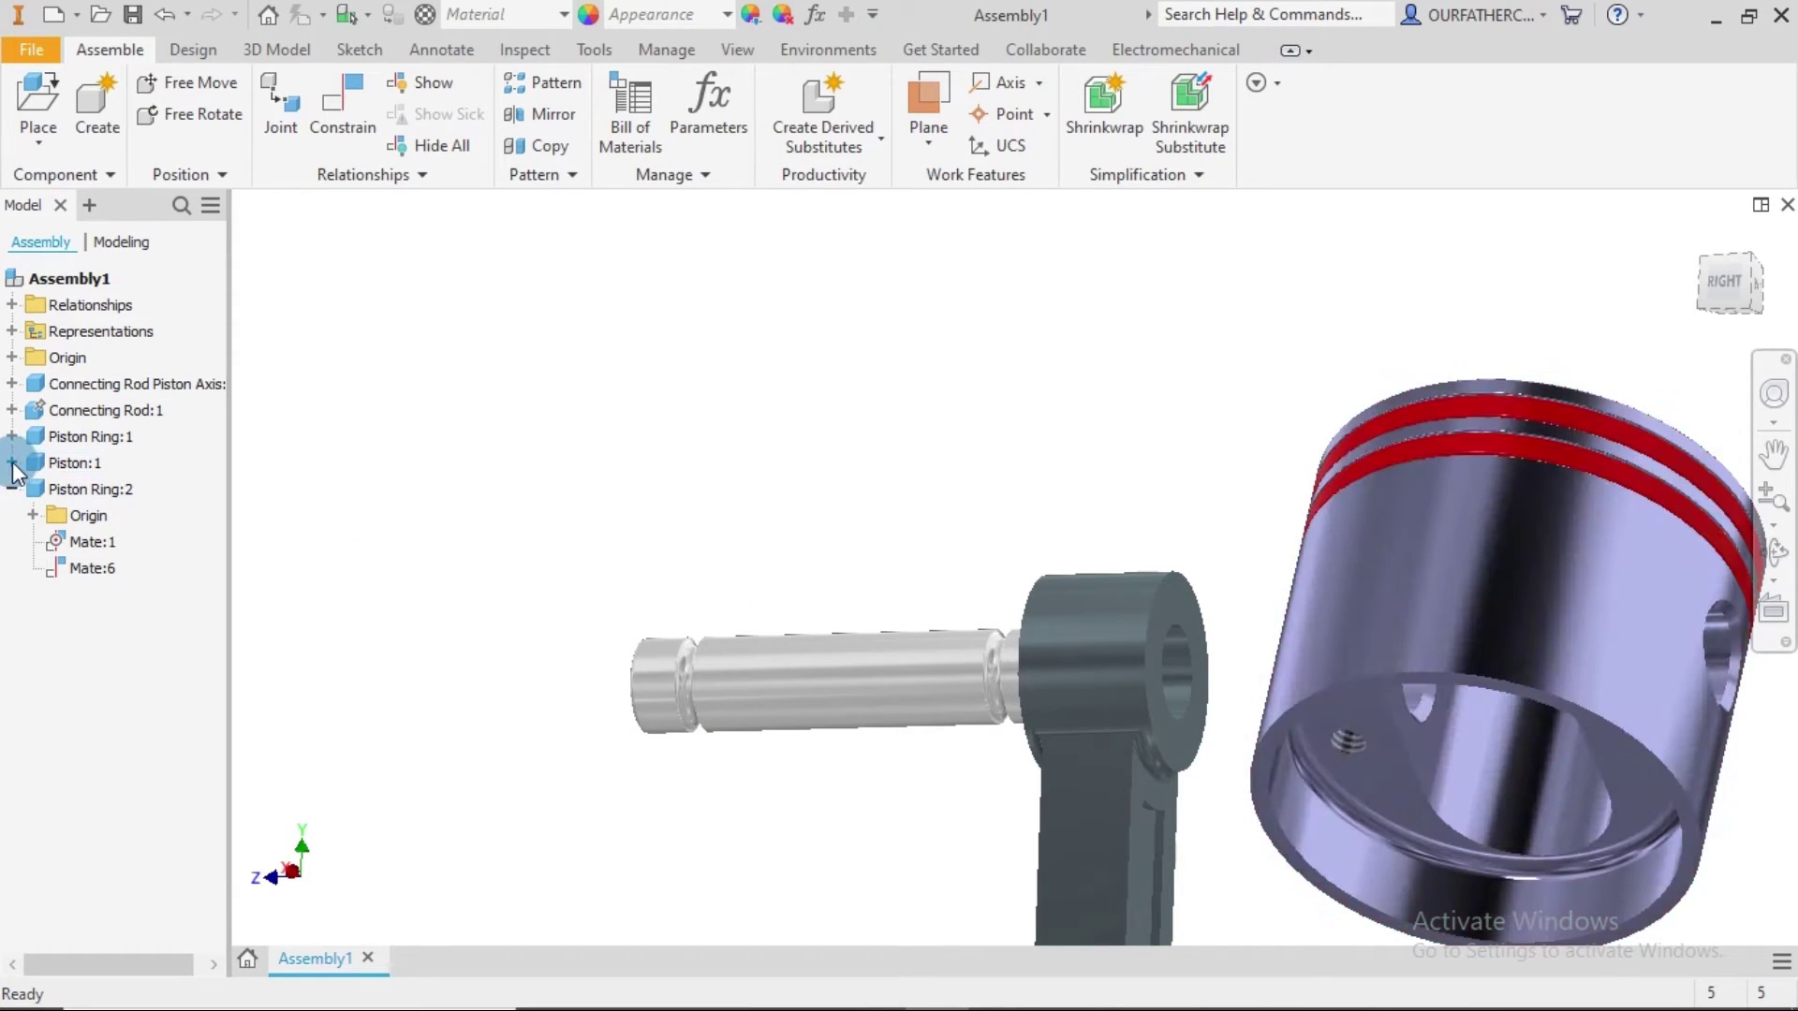
Make the piston's YZ origin plane visible in the assembly.
click(12, 463)
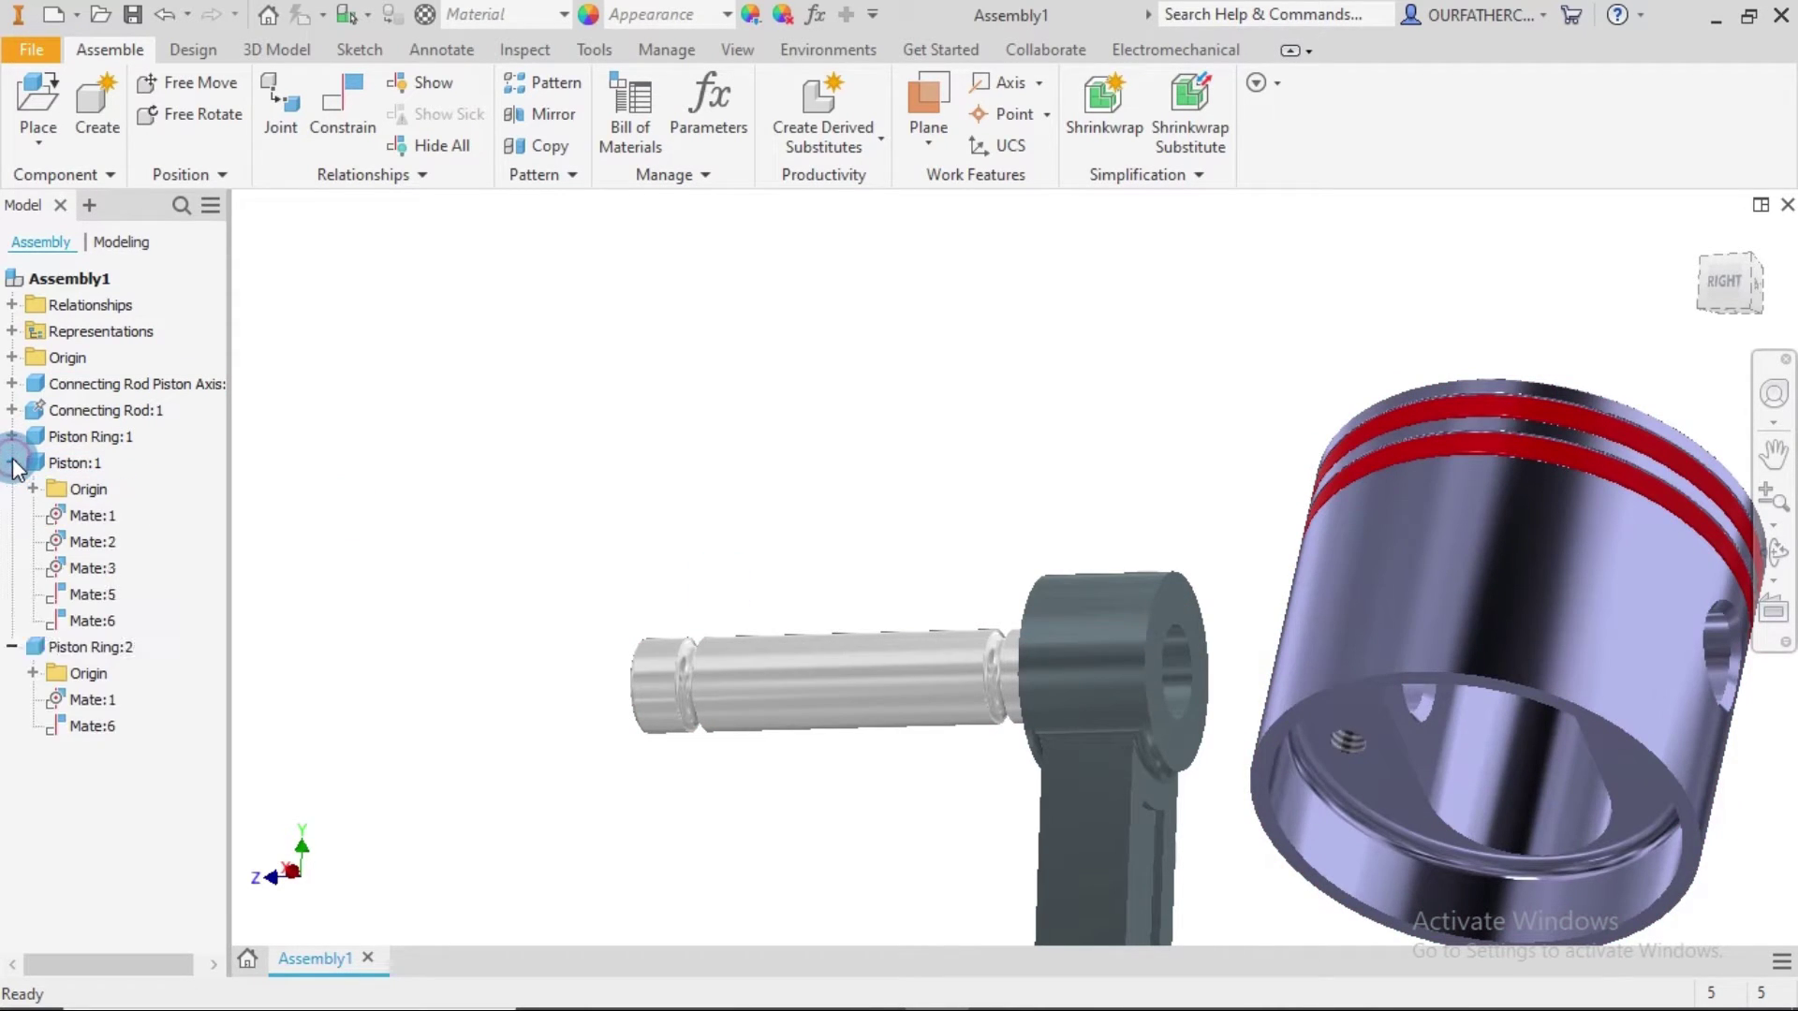
click(33, 488)
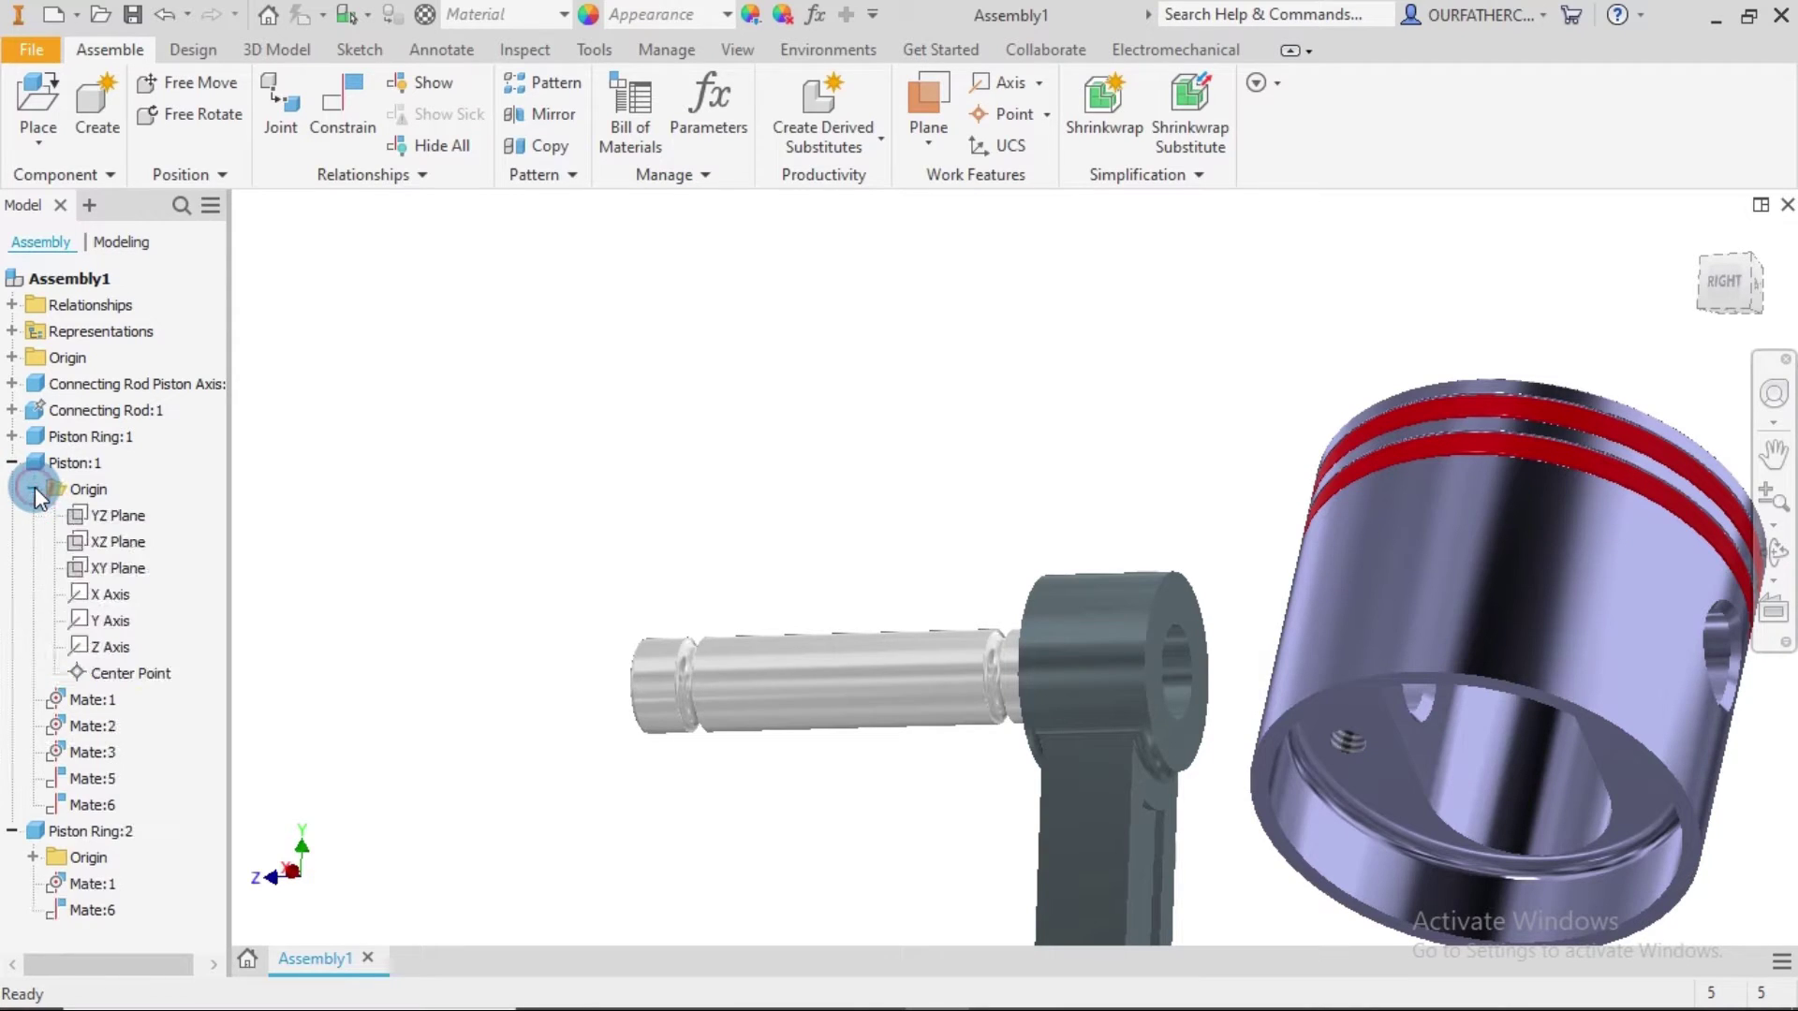
click(113, 519)
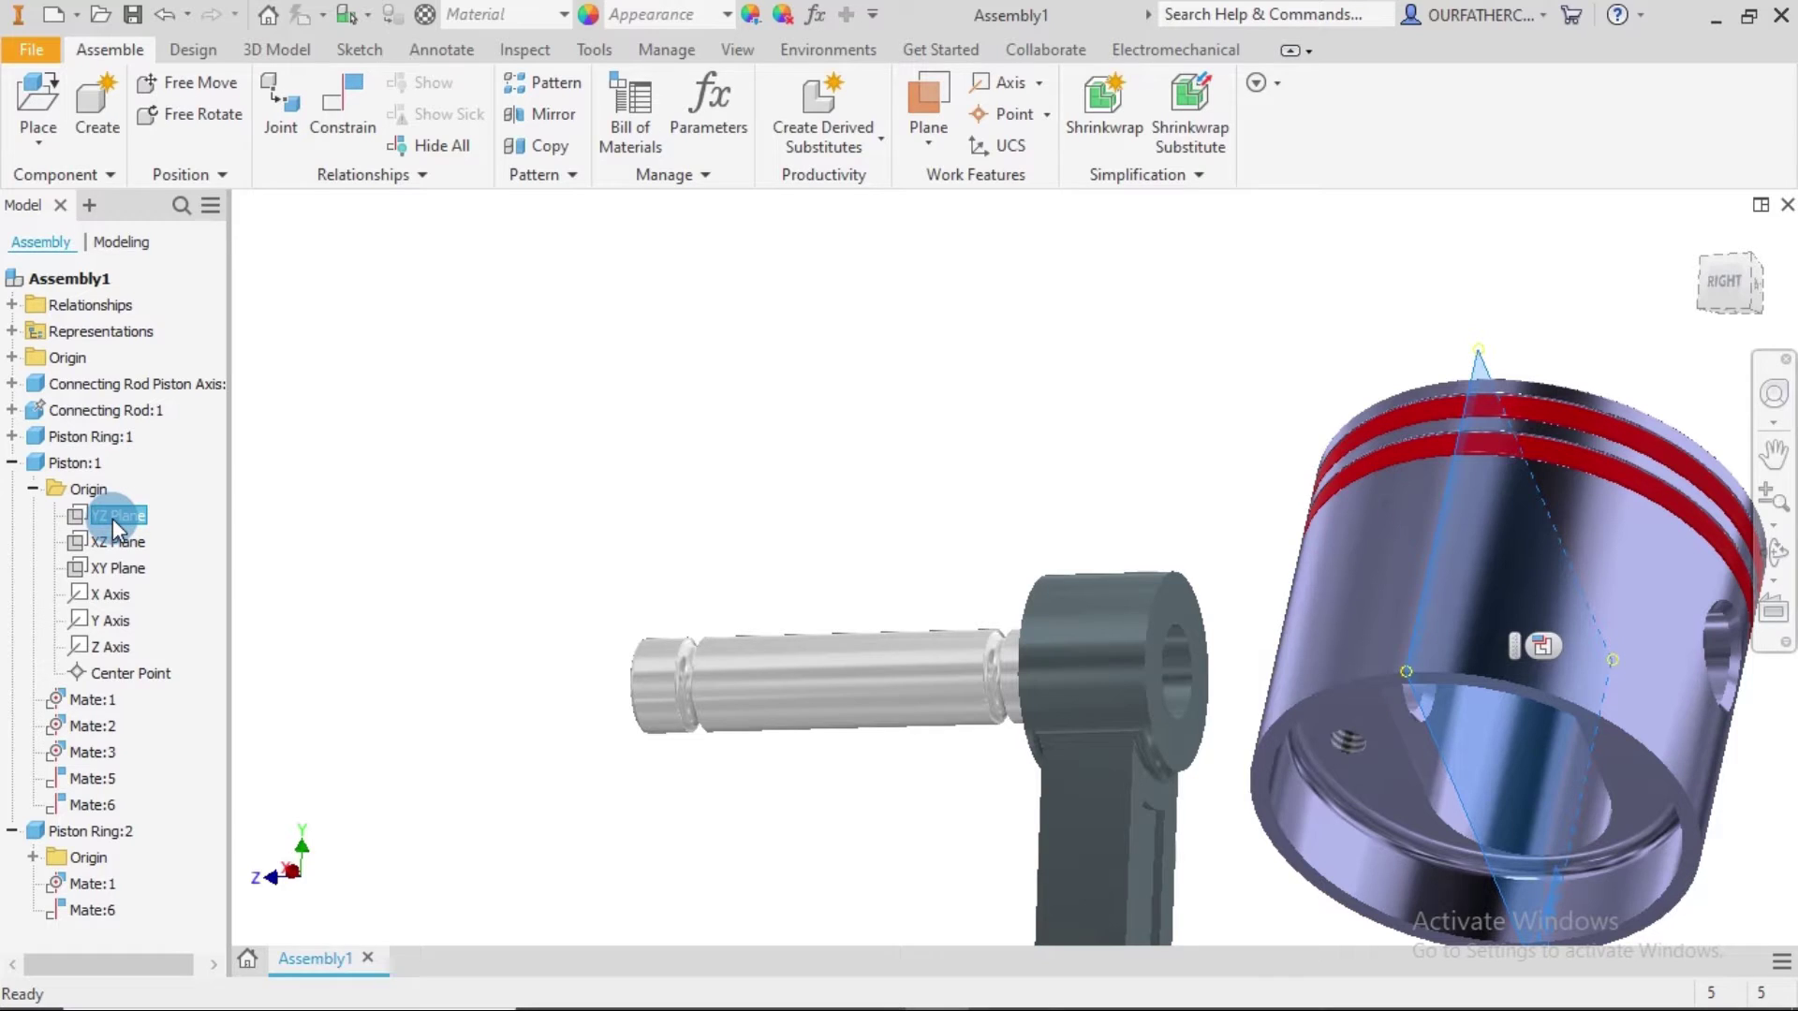
right_click(115, 518)
click(170, 763)
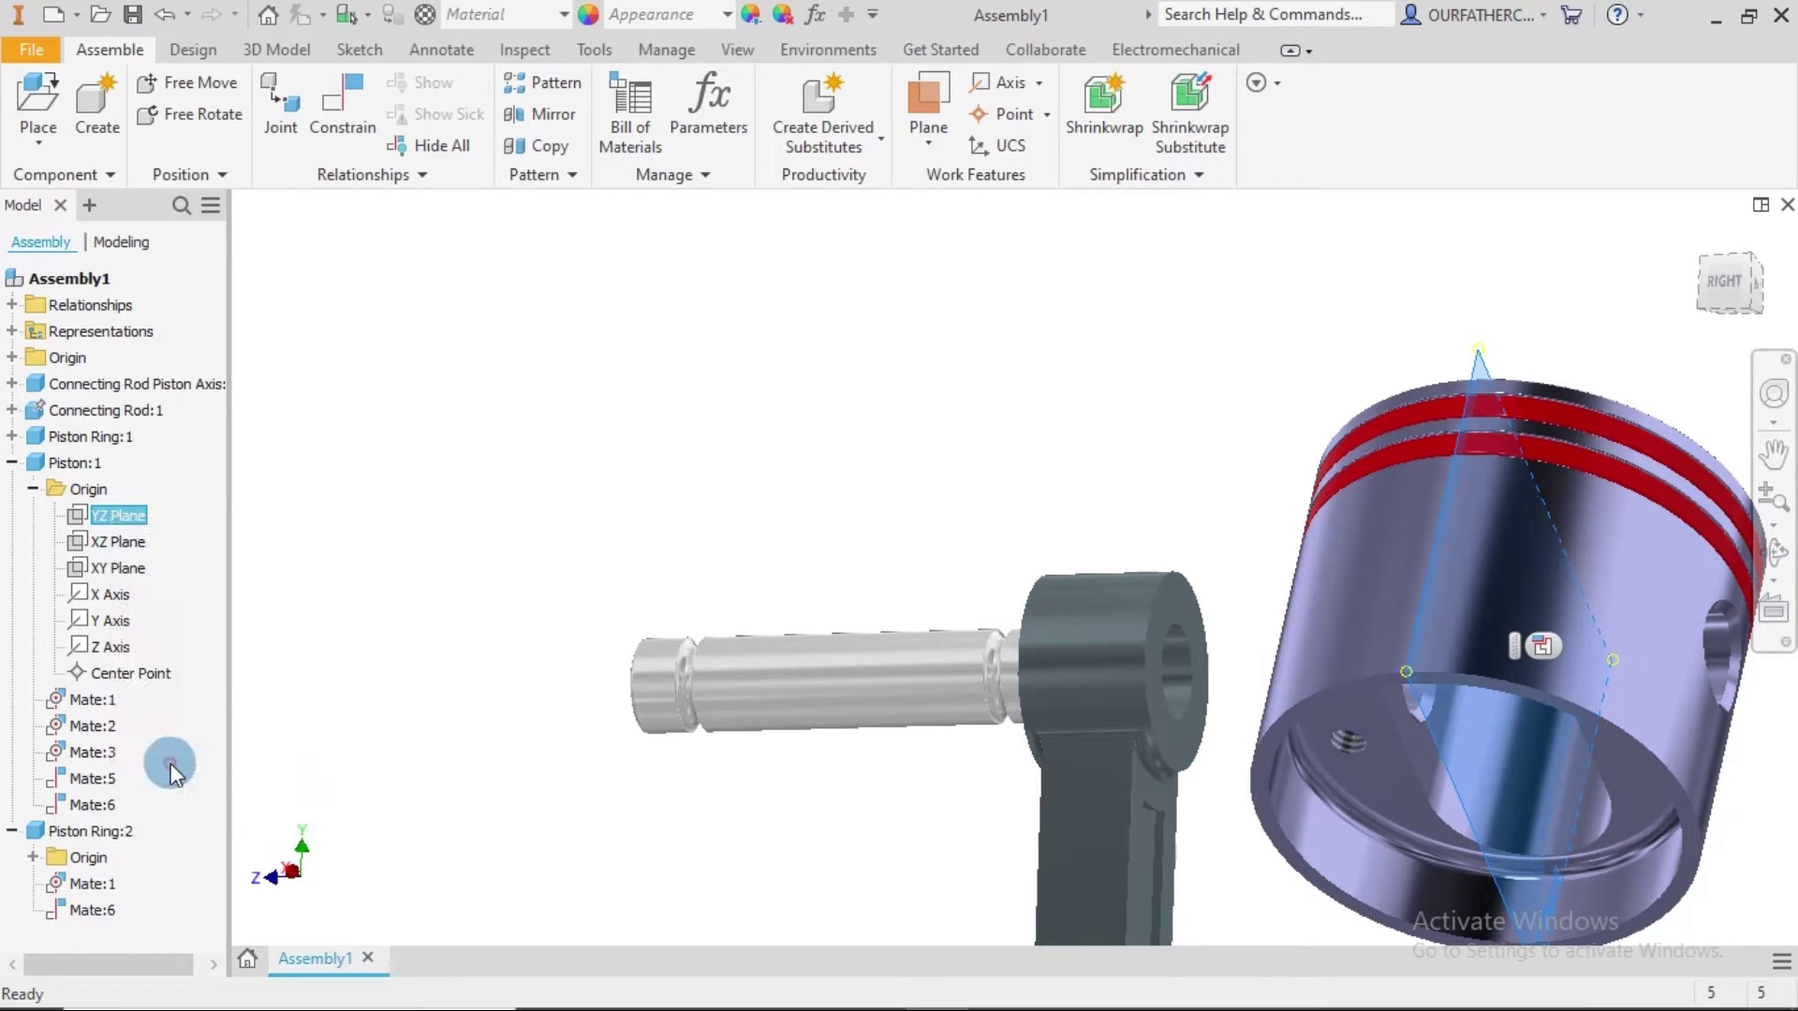
click(423, 528)
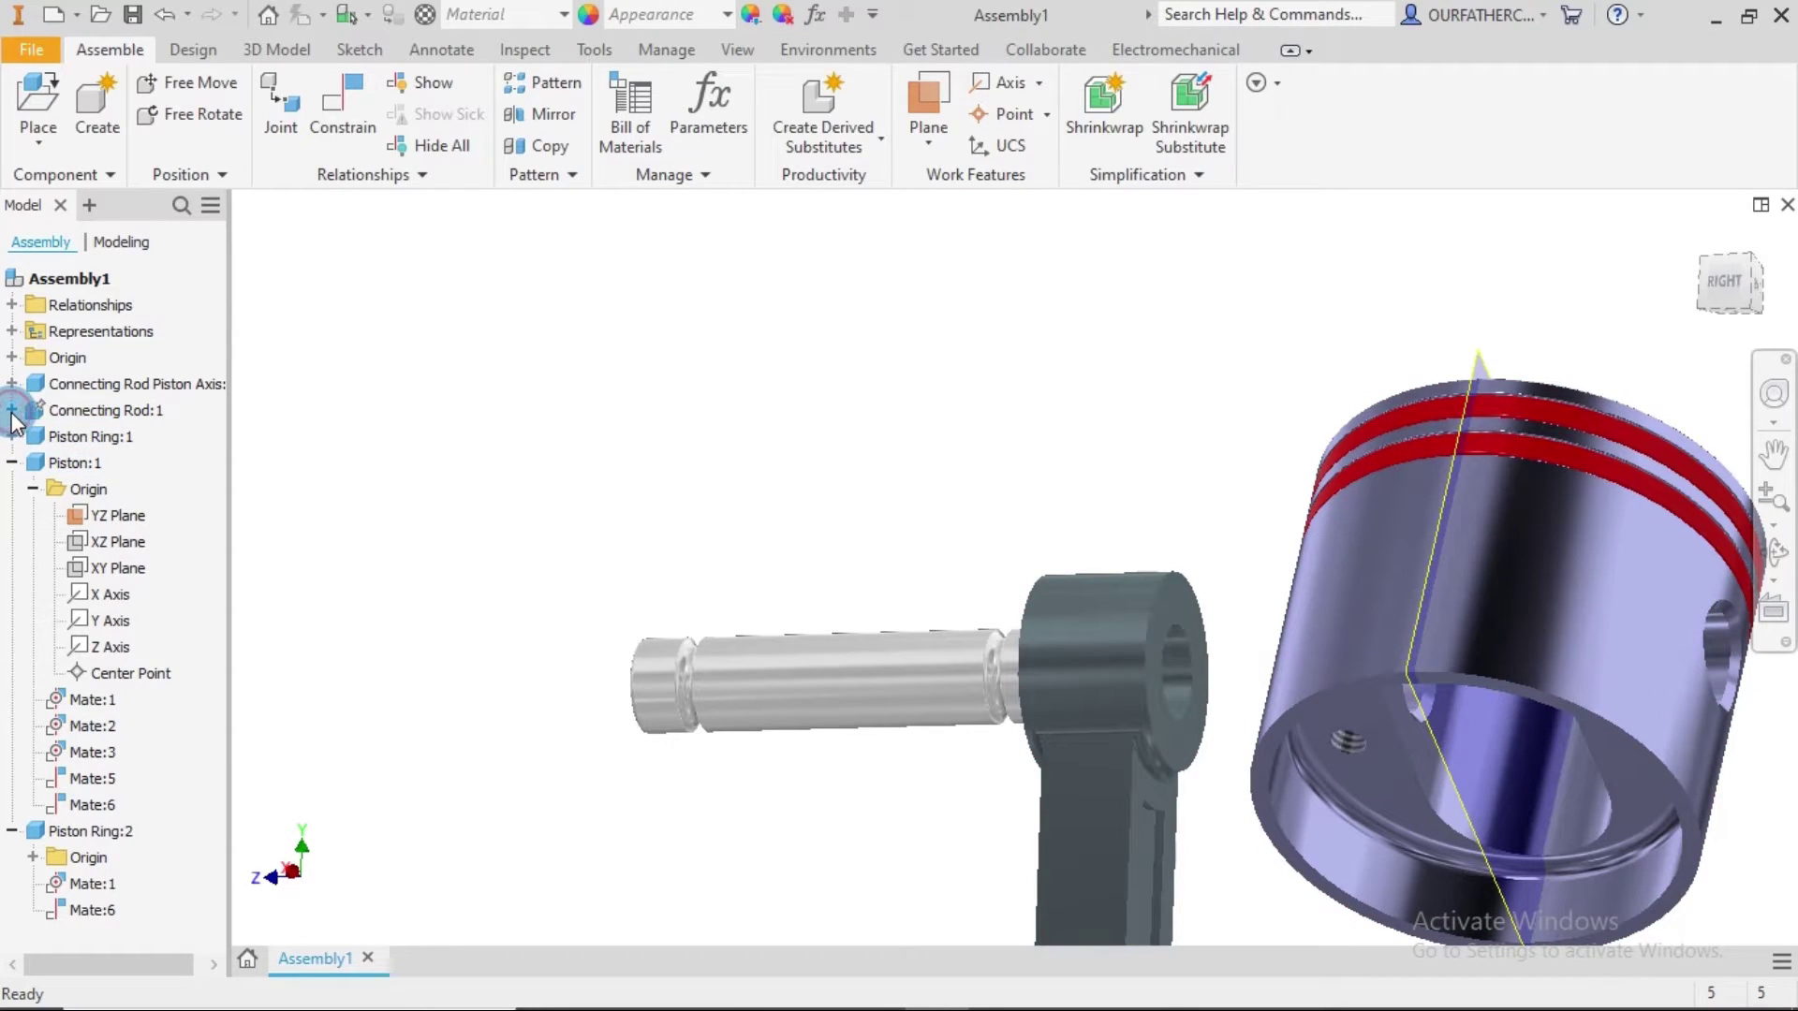
Make the connecting rod's XY origin plane visible in the assembly.
click(12, 411)
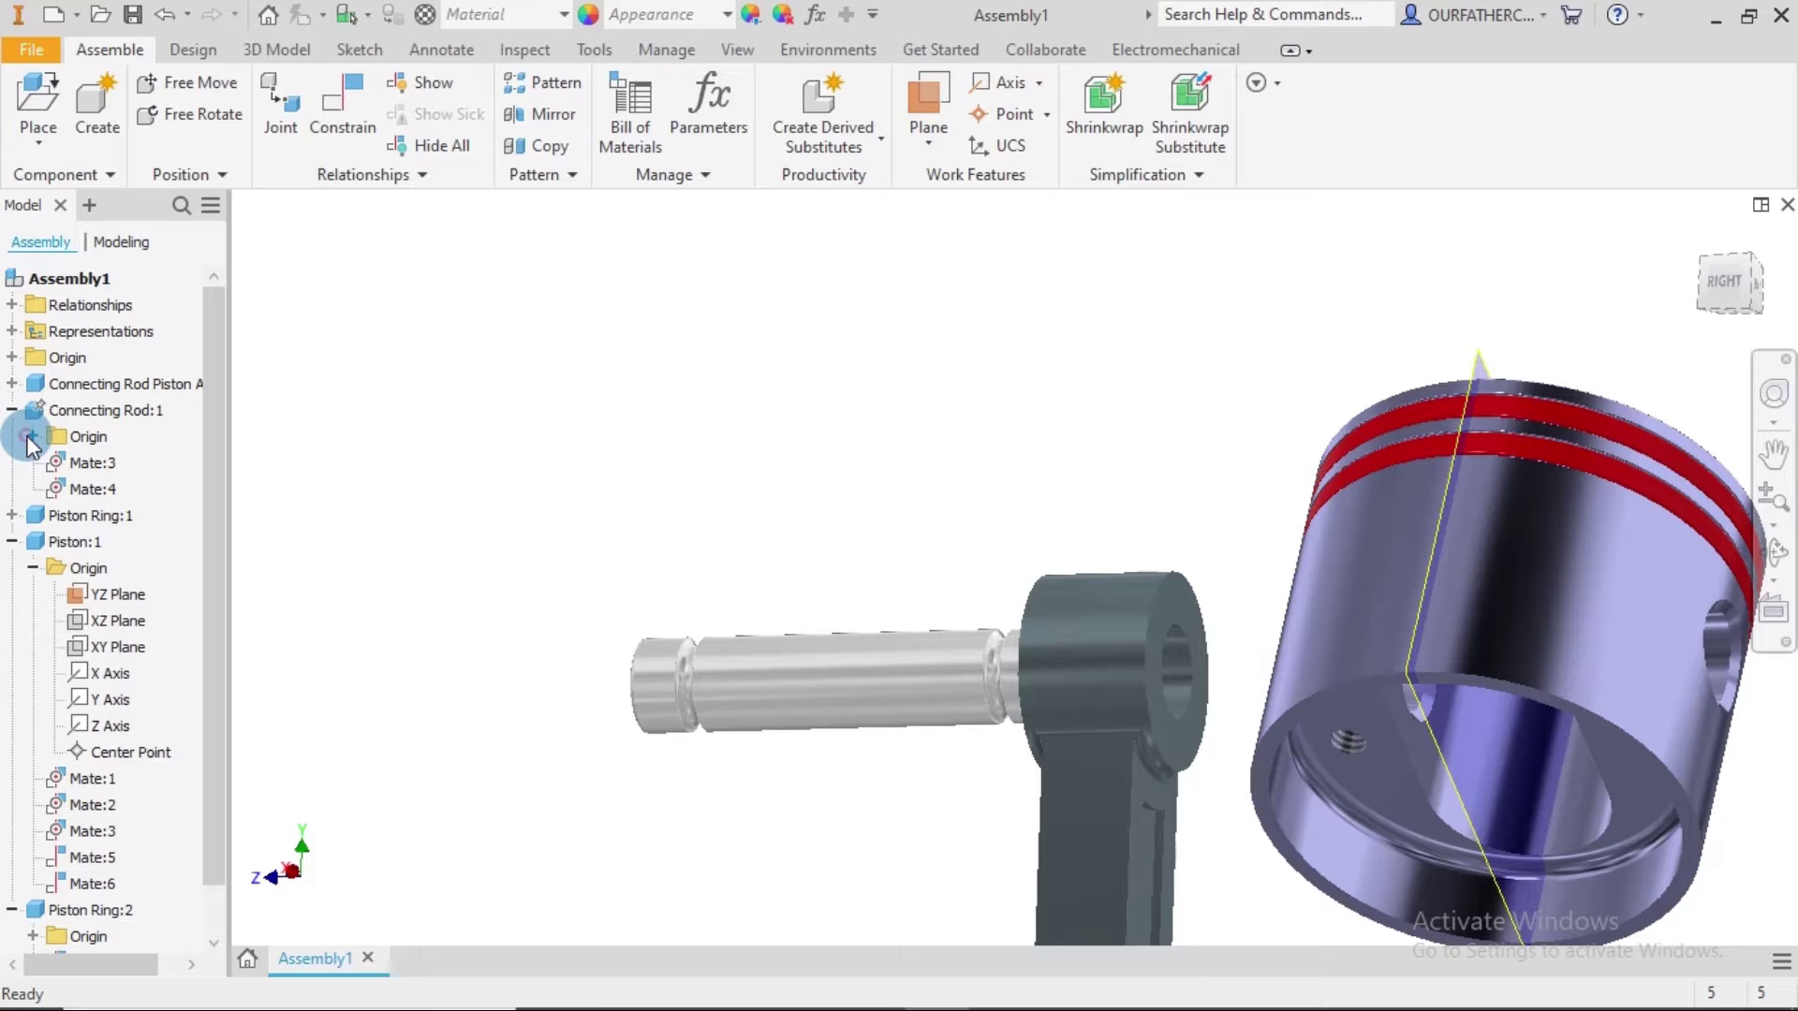
click(29, 437)
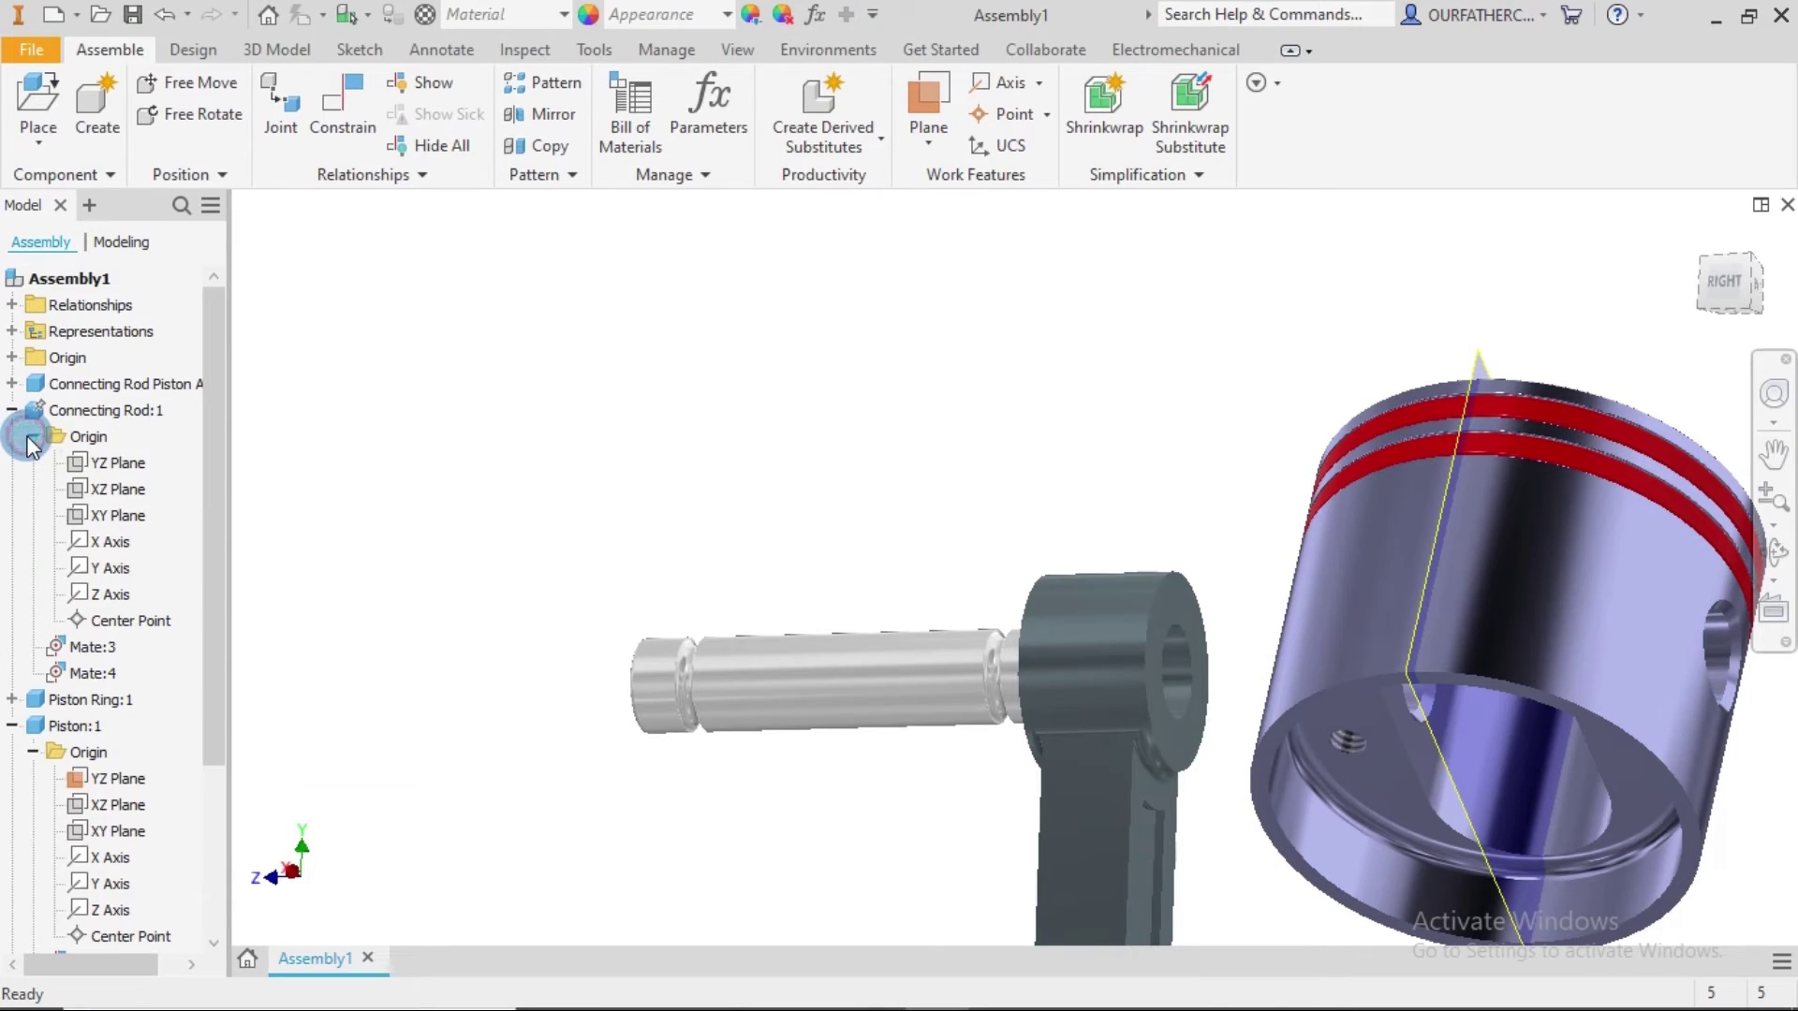
click(108, 517)
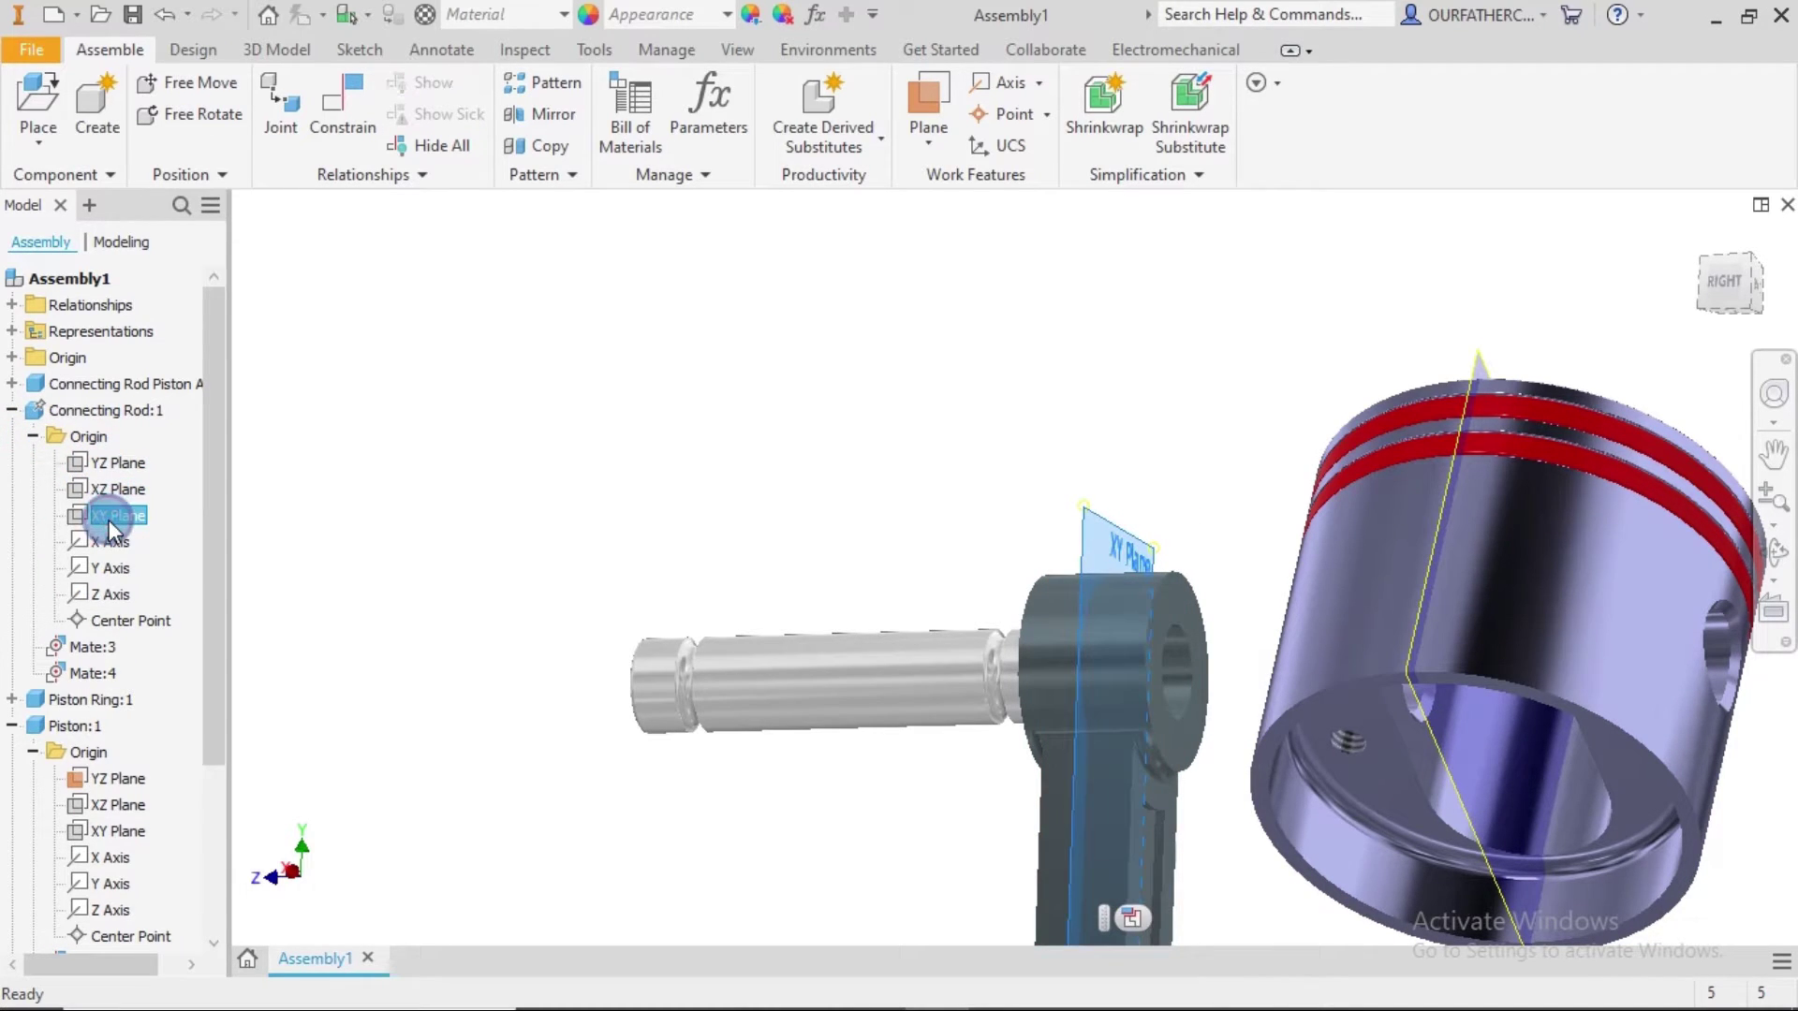
right_click(108, 519)
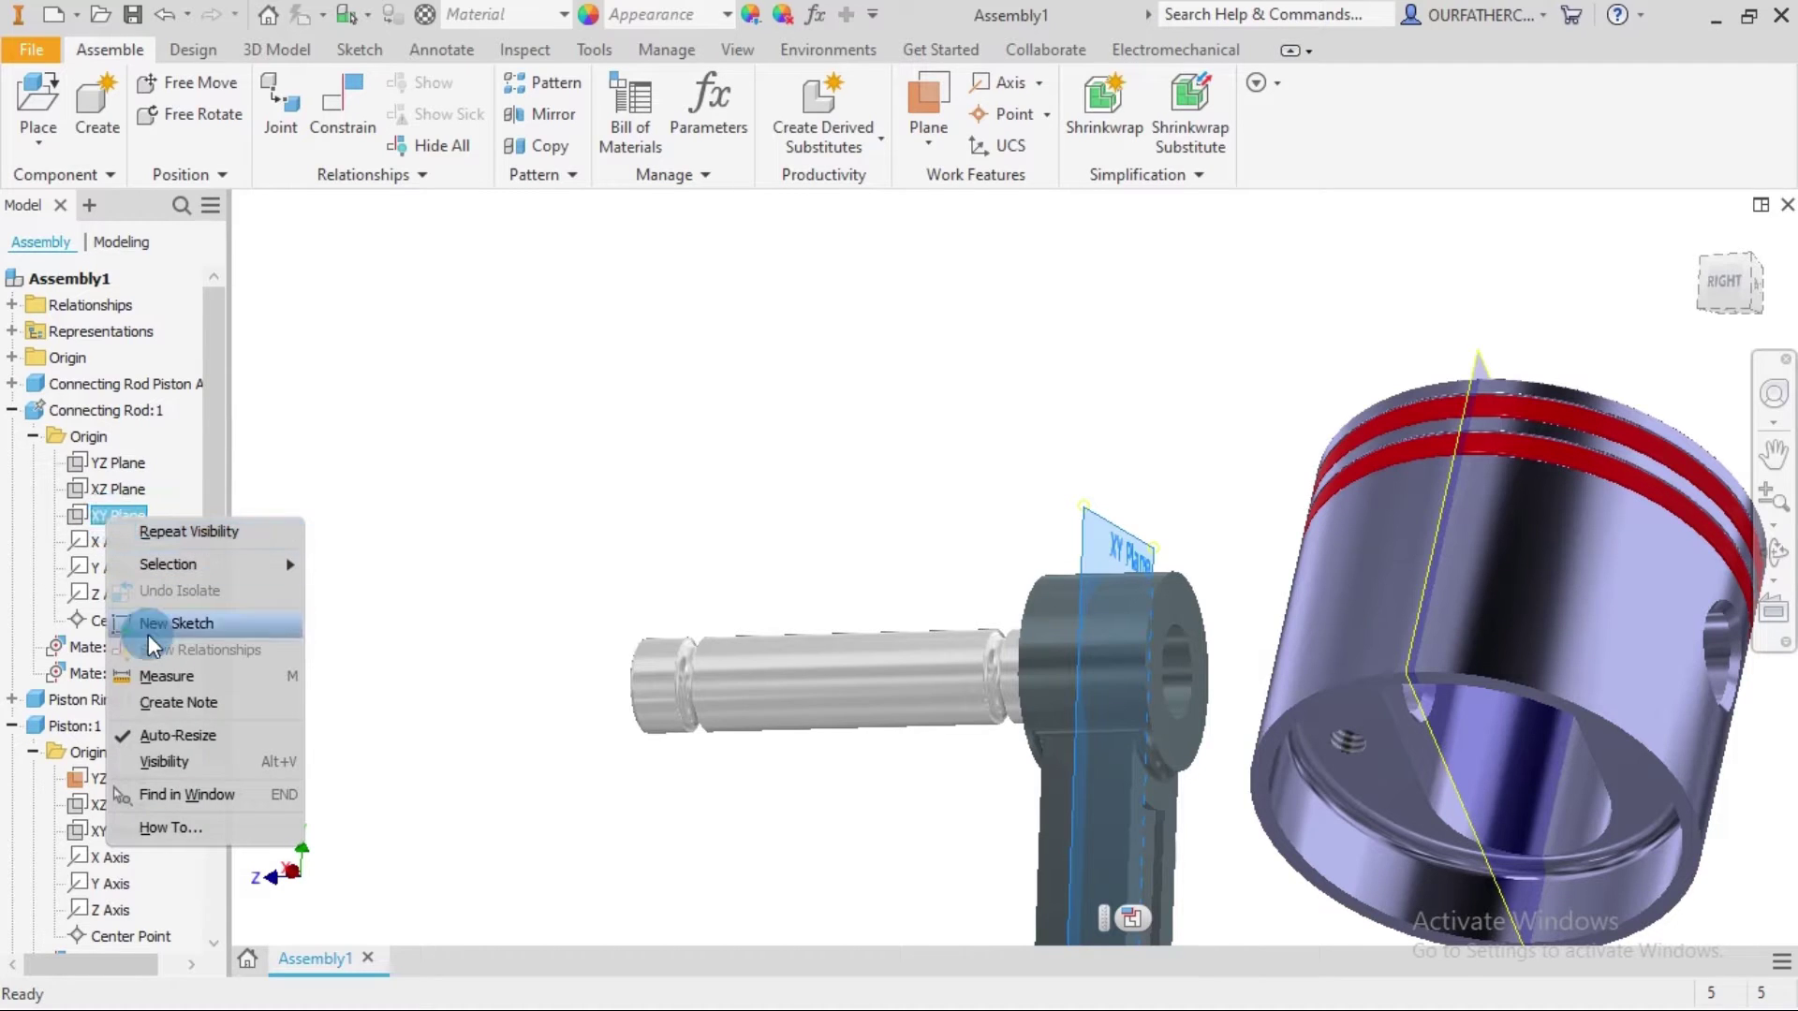
click(162, 761)
click(419, 541)
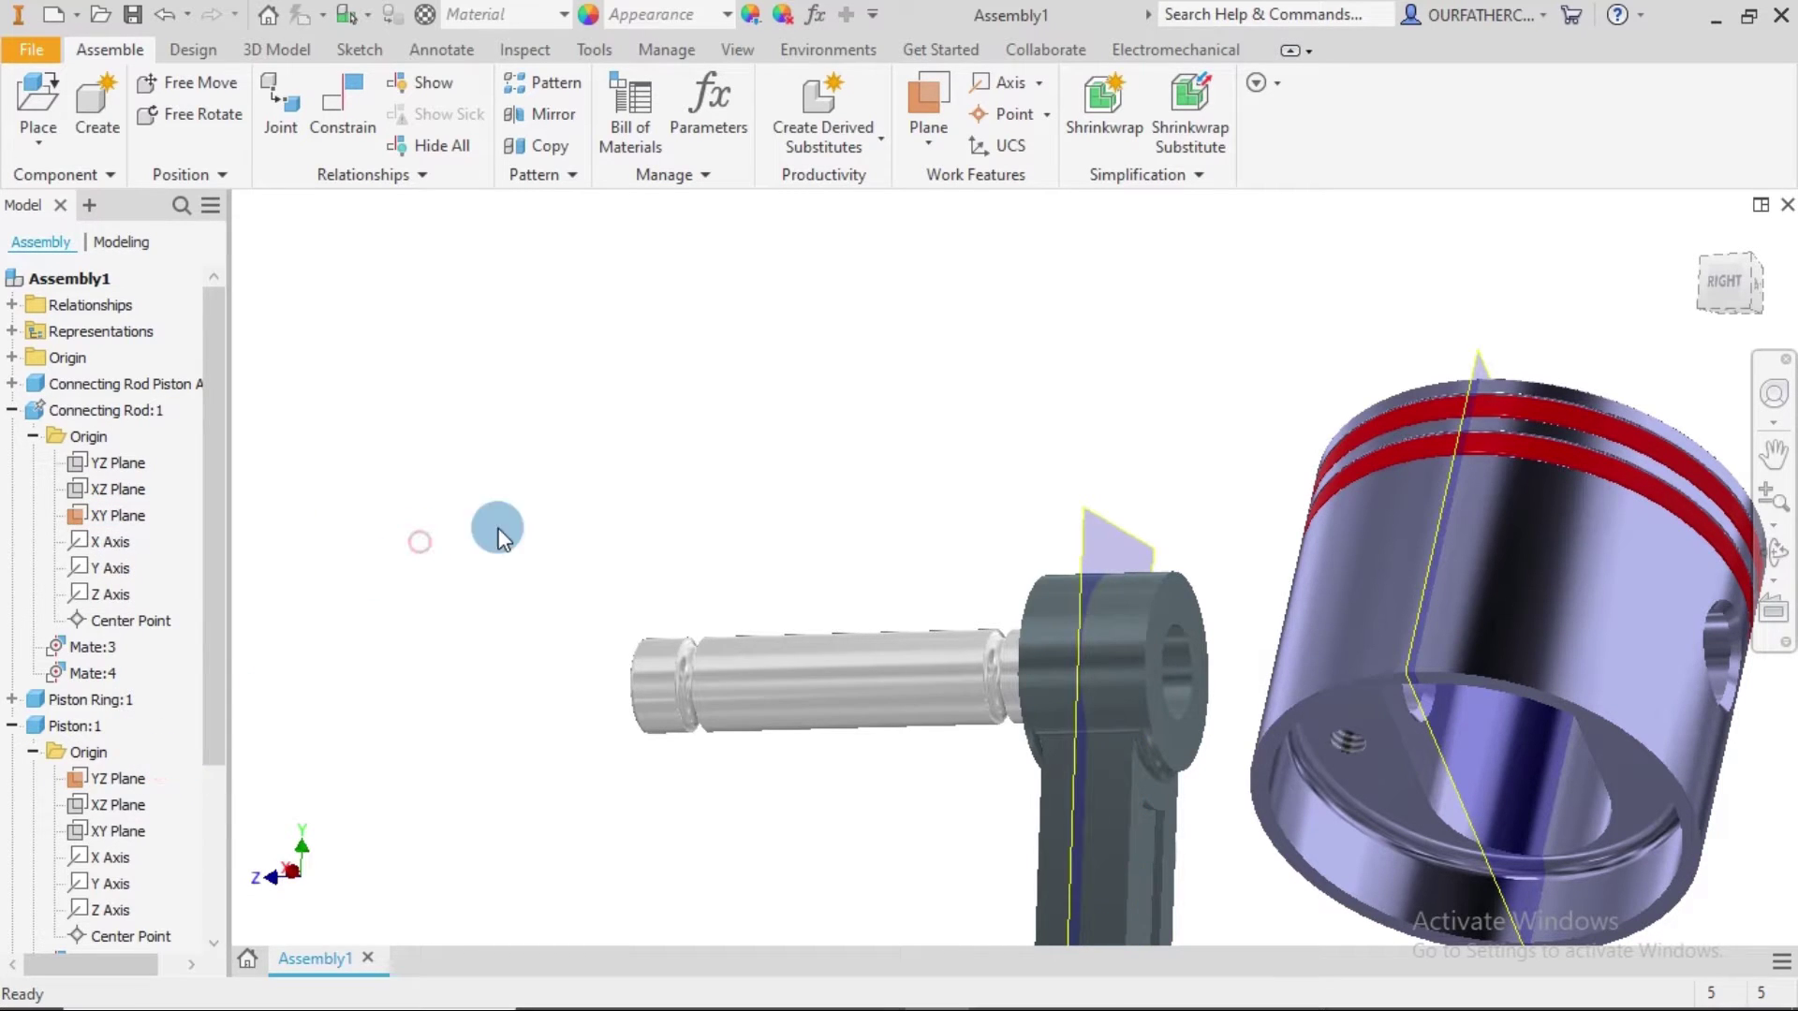
Constrain the piston's YZ plane flush with the connecting rod's XY plane at zero offset.
scroll(581, 506, down, 2)
shift+middle_drag(654, 441, 666, 493)
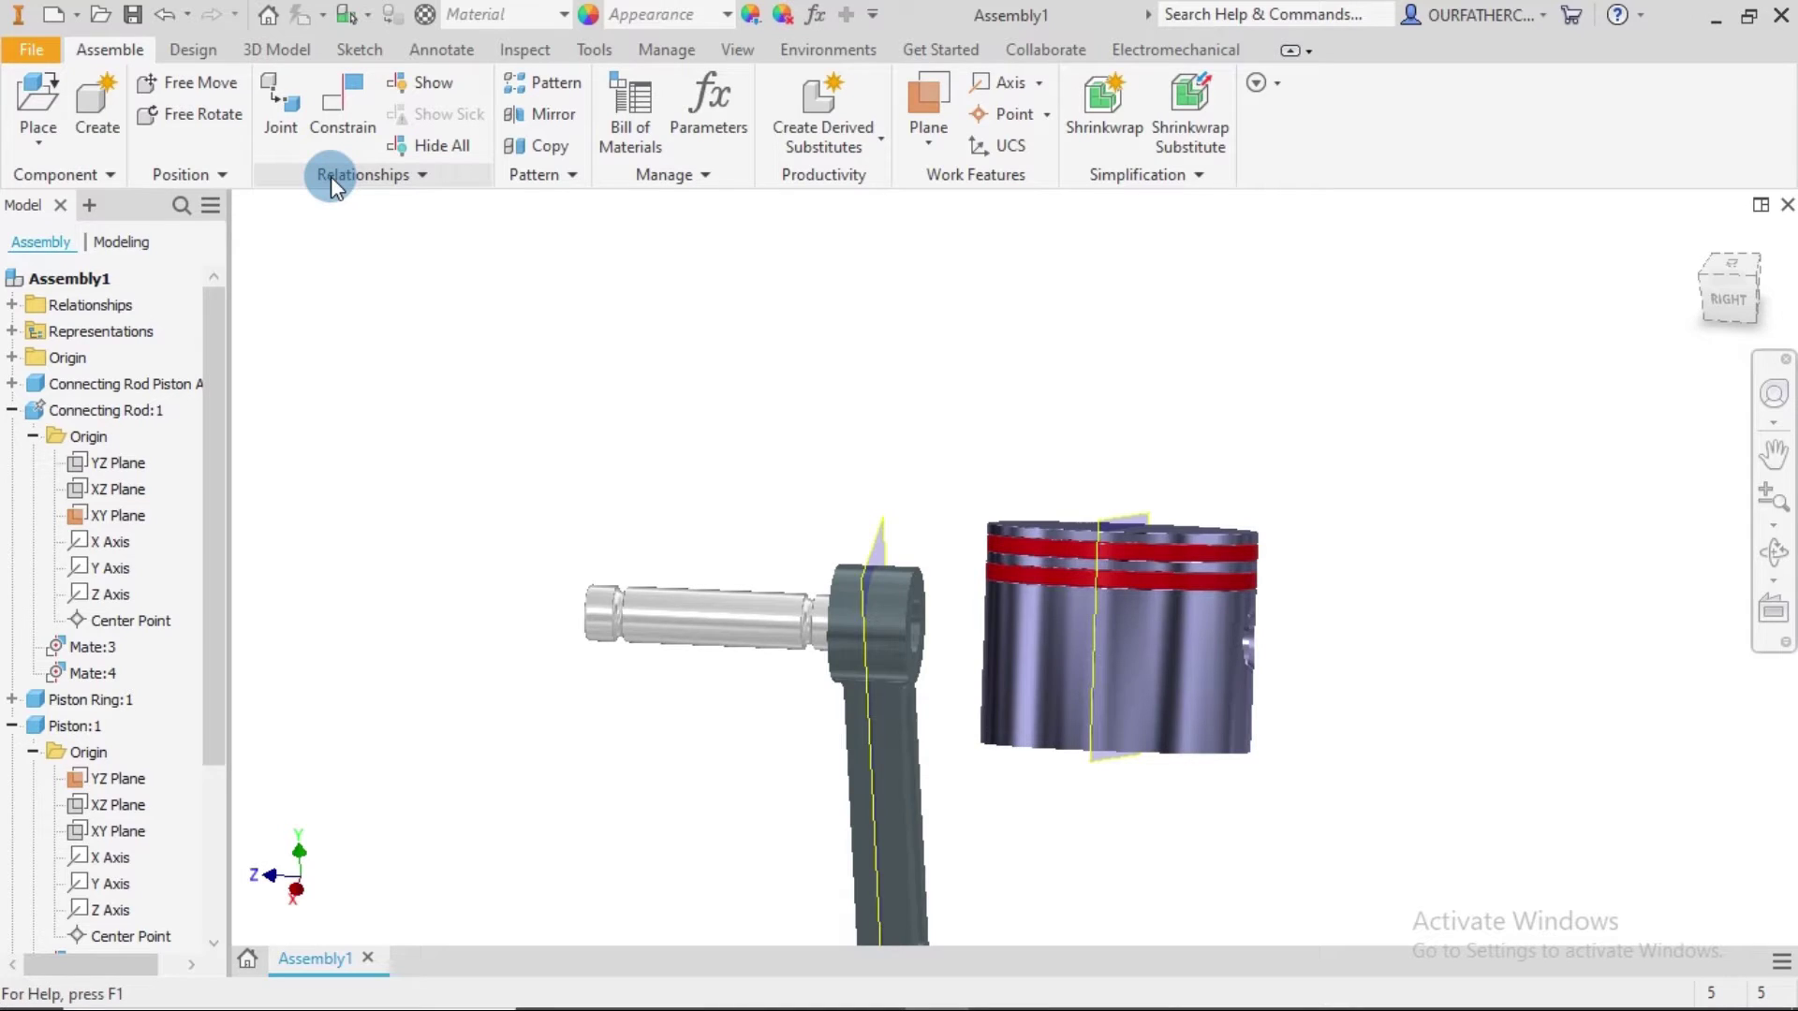
click(340, 94)
click(1135, 513)
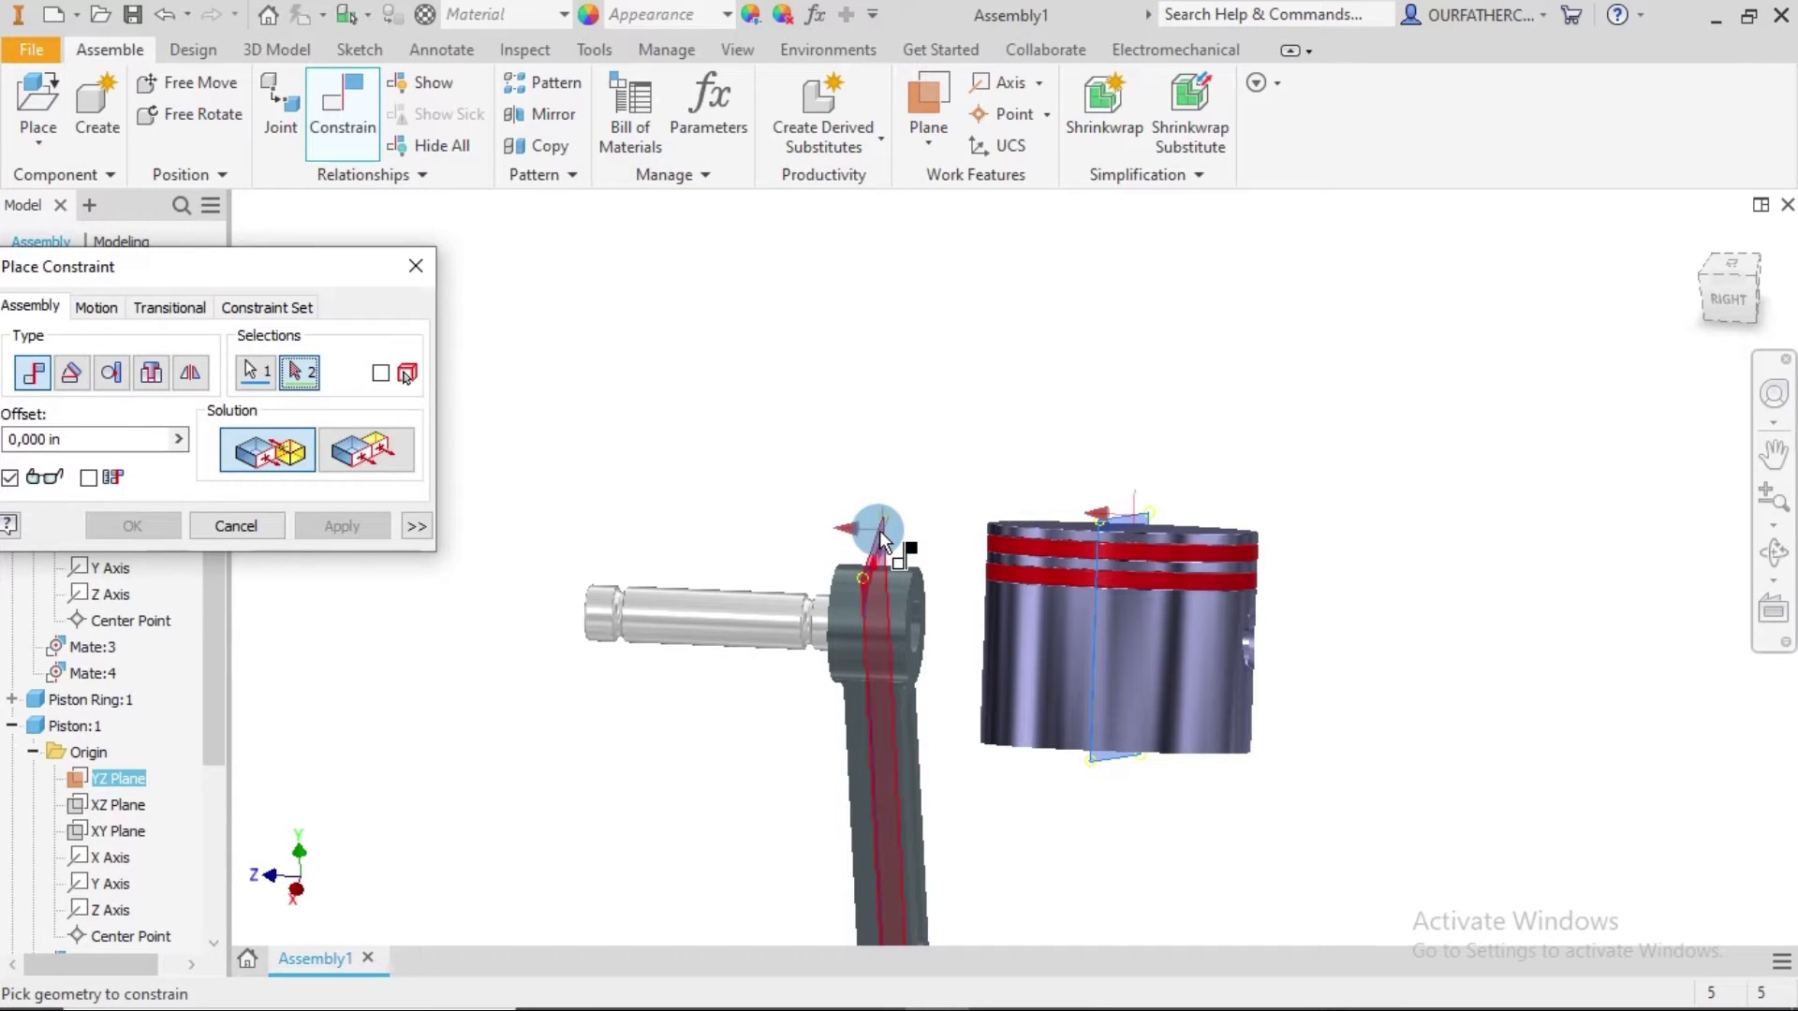
click(881, 541)
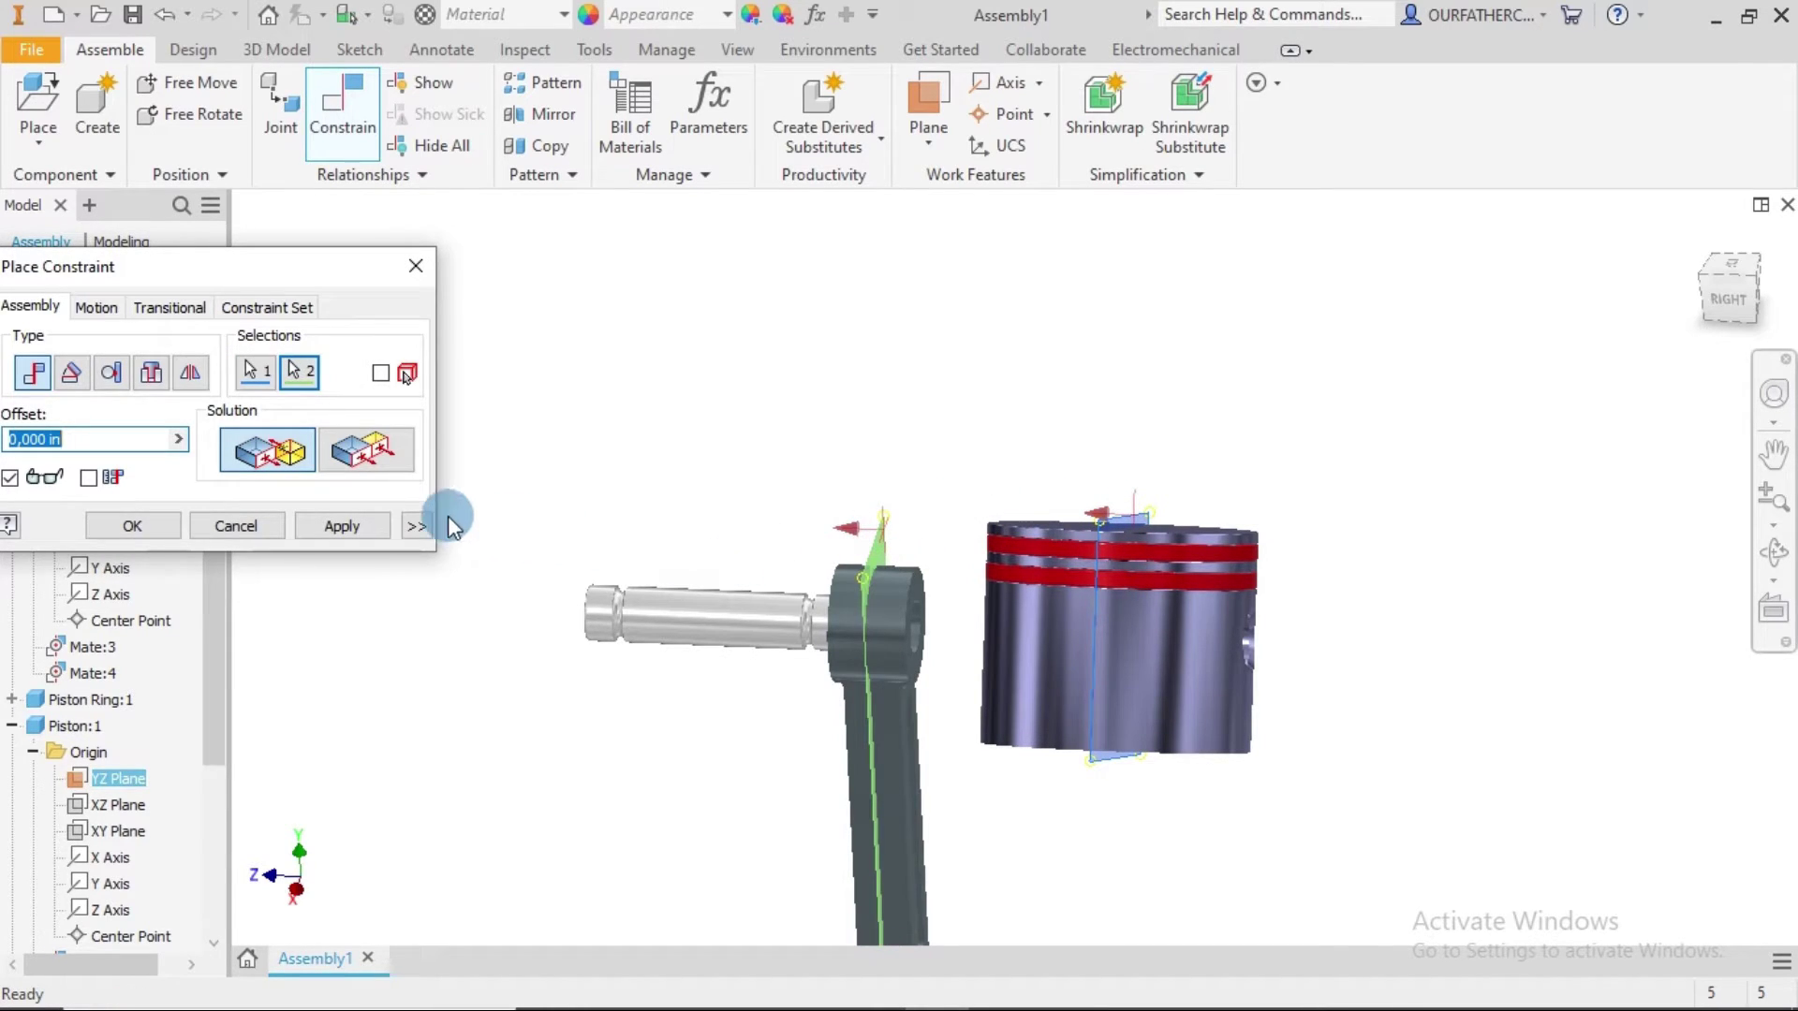
click(360, 457)
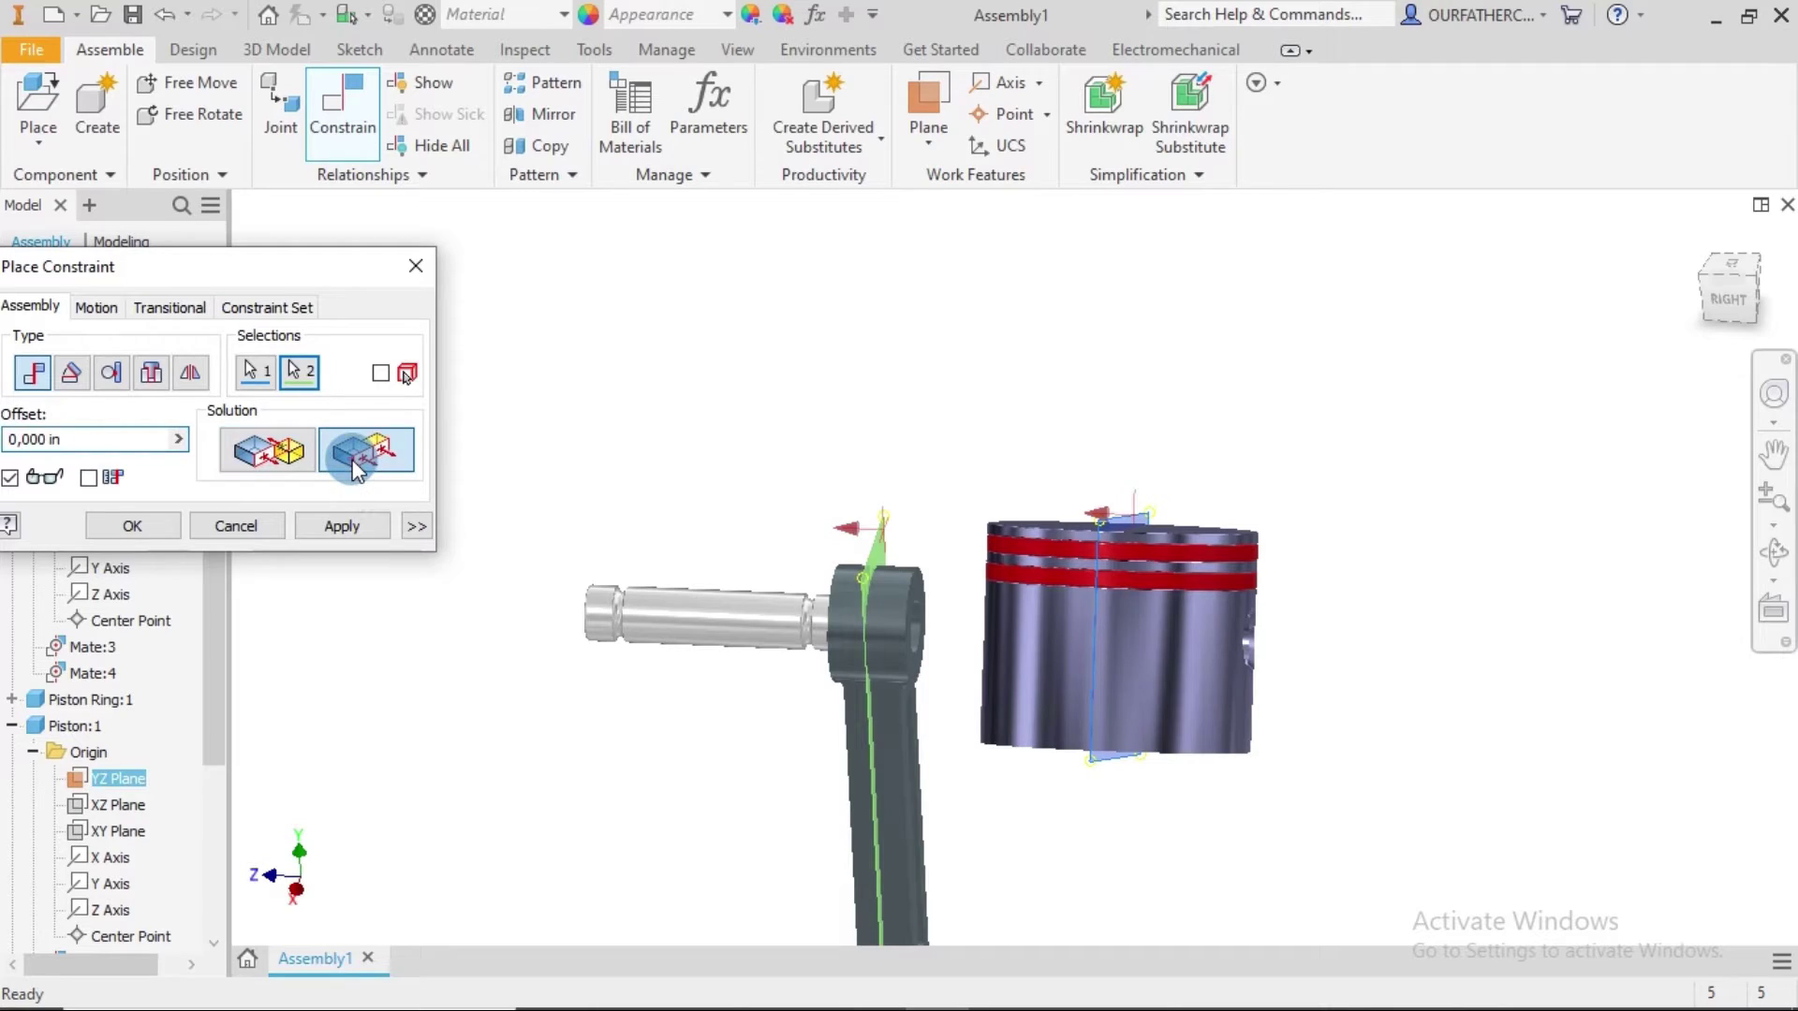
click(343, 526)
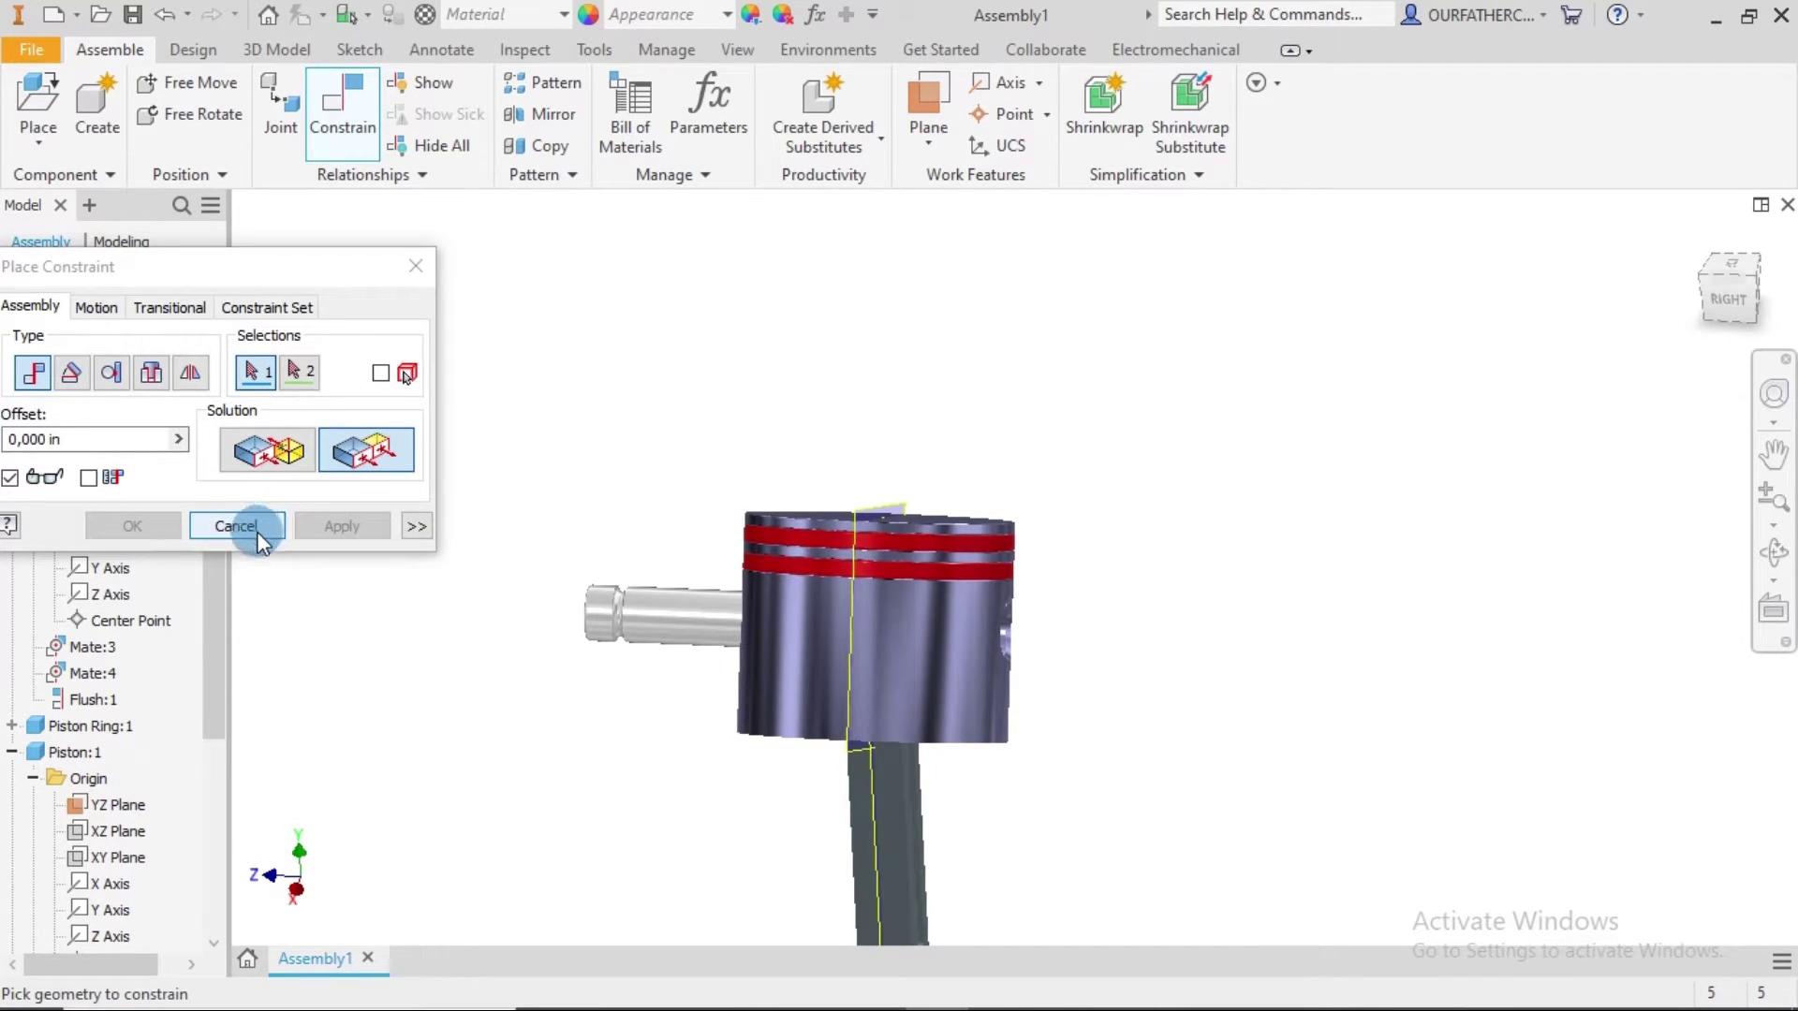
click(236, 526)
drag(1201, 713, 1317, 711)
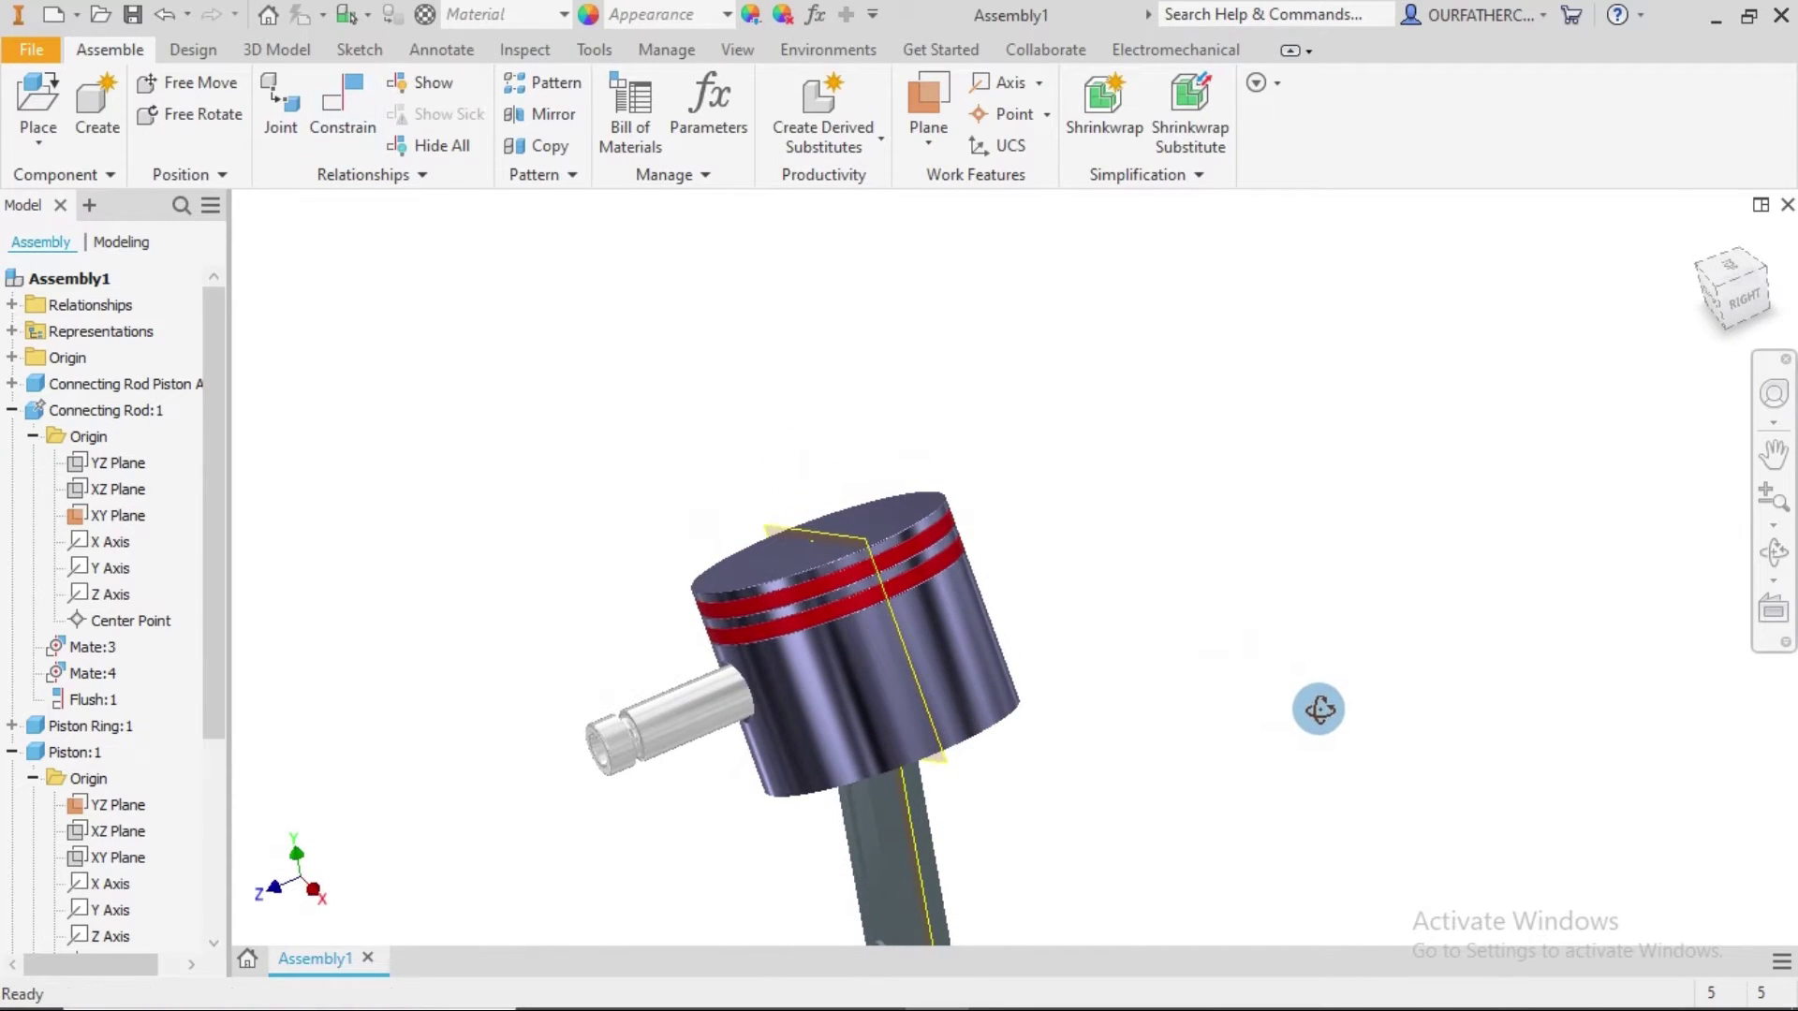
key(Escape)
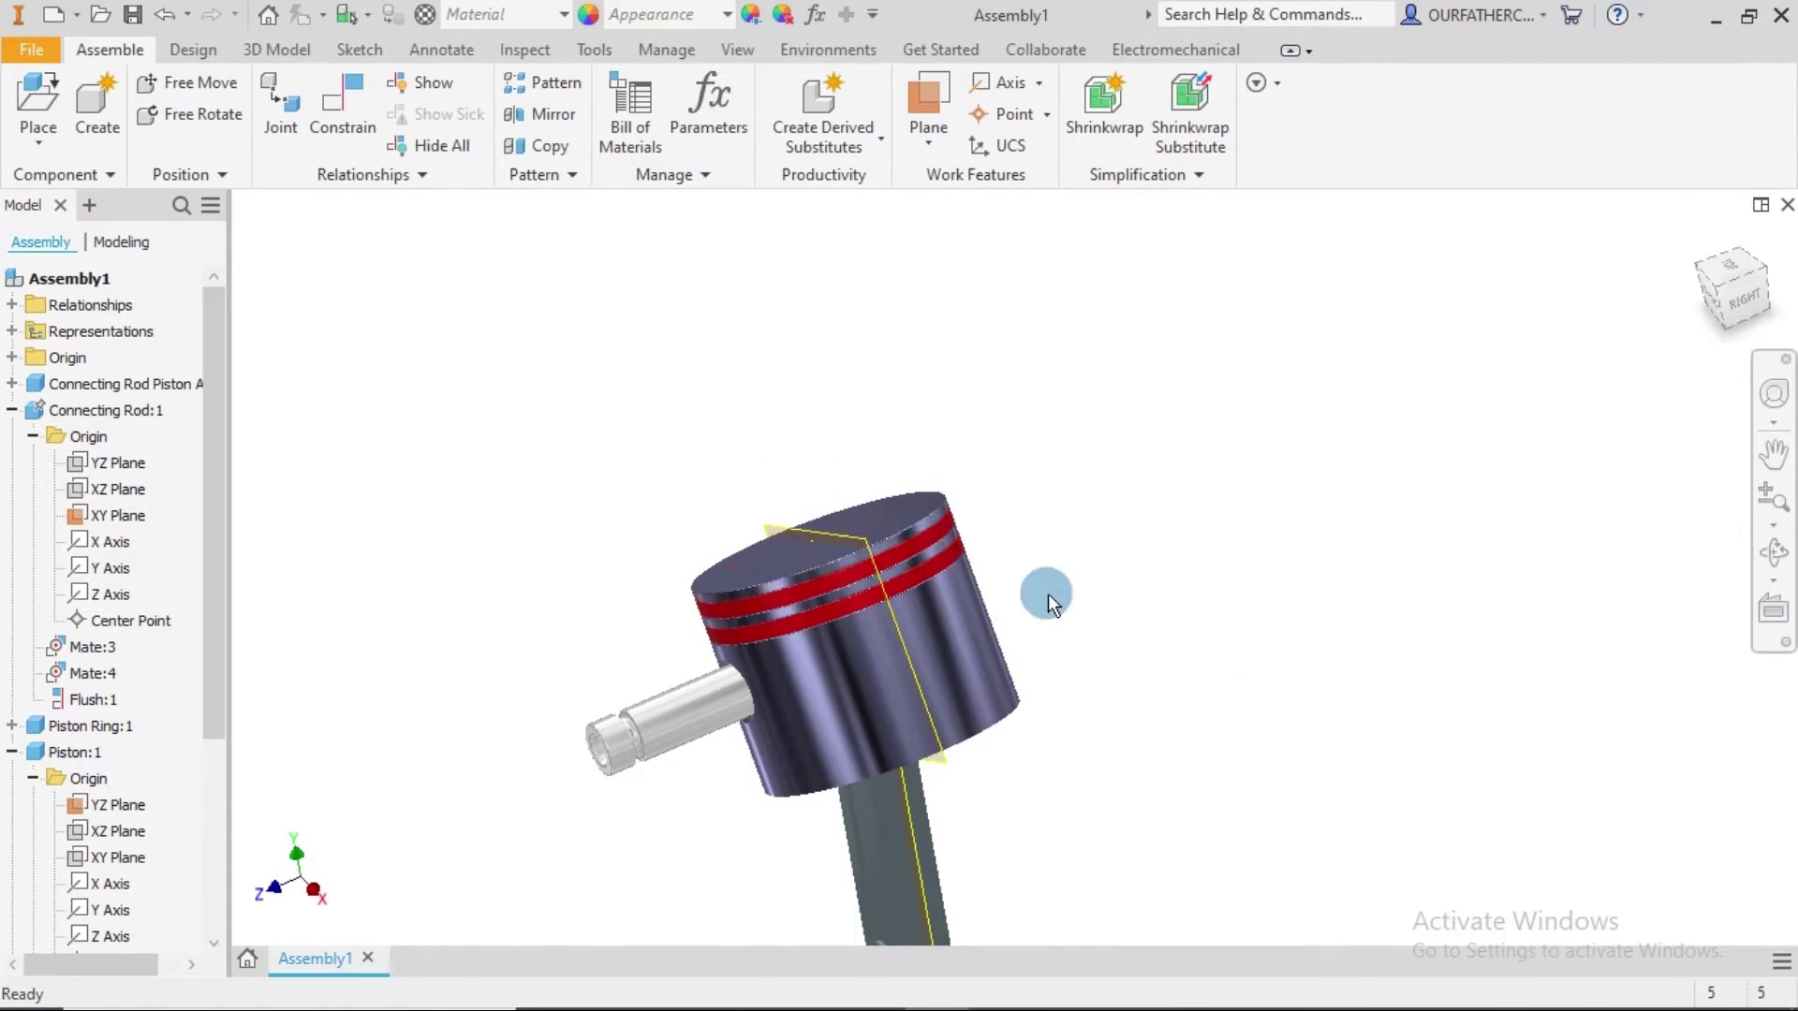
Pull the piston pin out of the piston along its axis and list the pin's origin planes in a widened model browser.
scroll(1048, 593, down, 3)
middle_drag(1105, 738, 1069, 712)
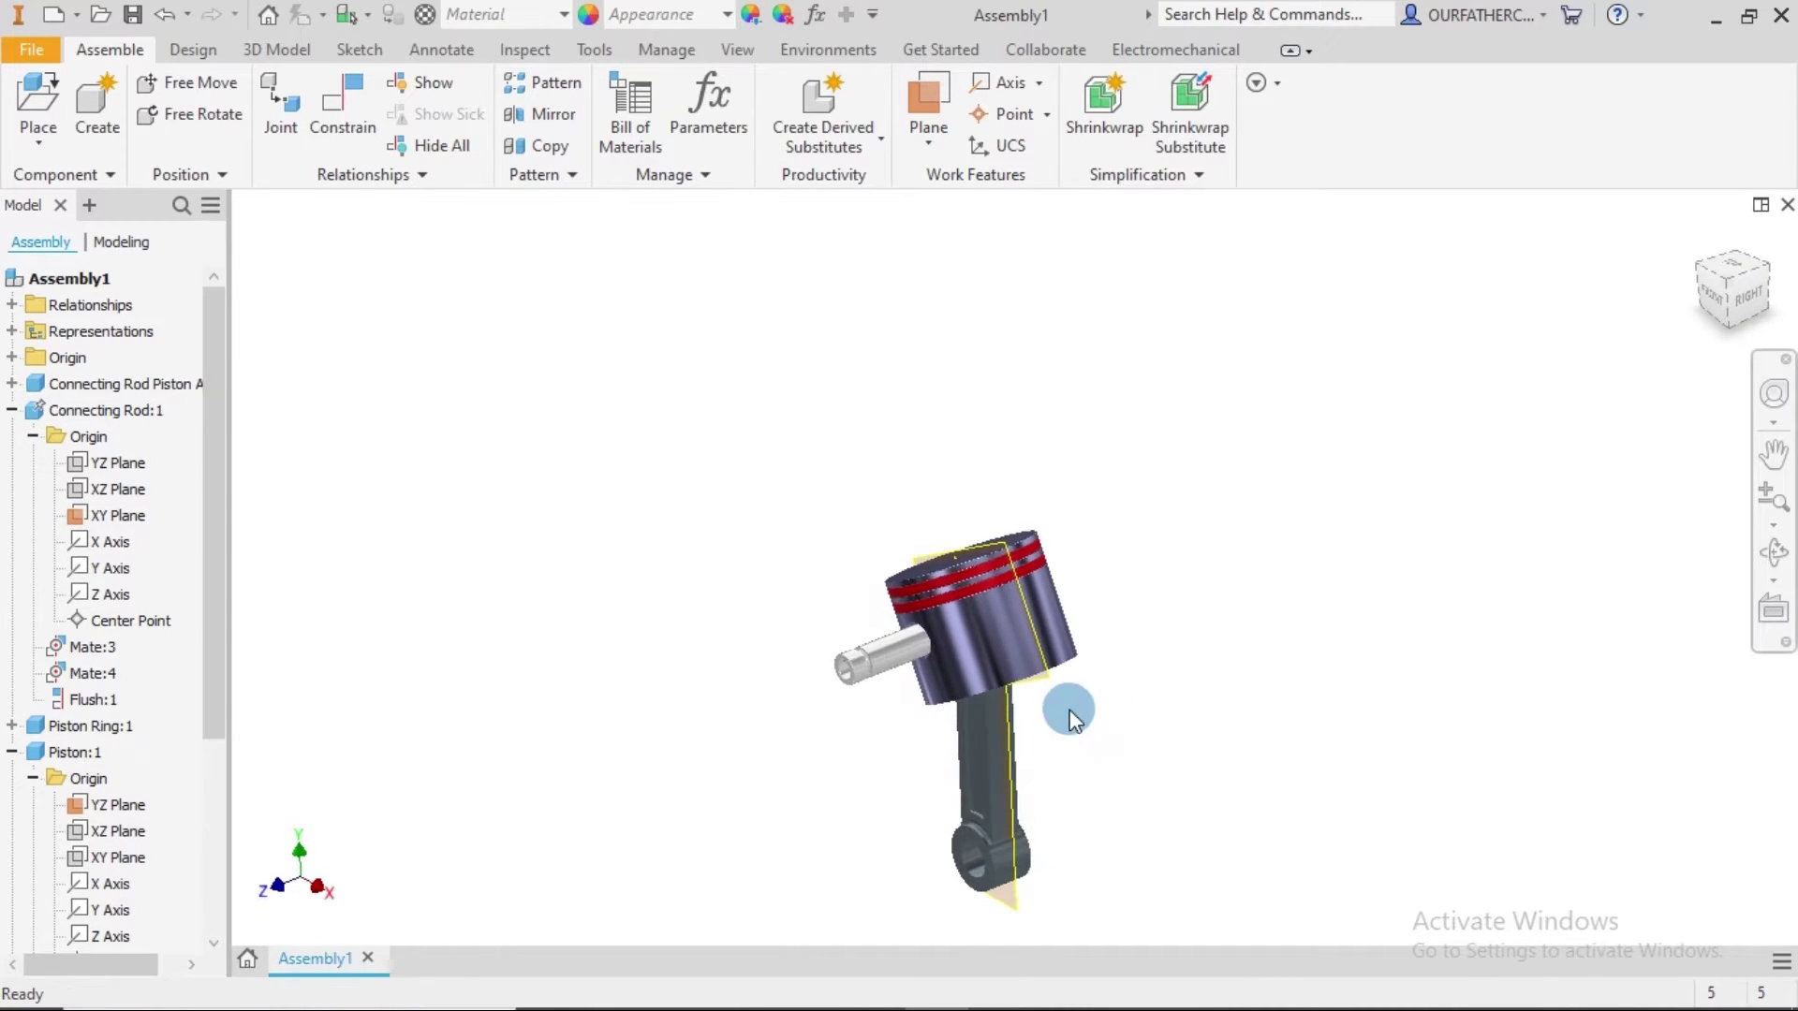
drag(897, 647, 783, 700)
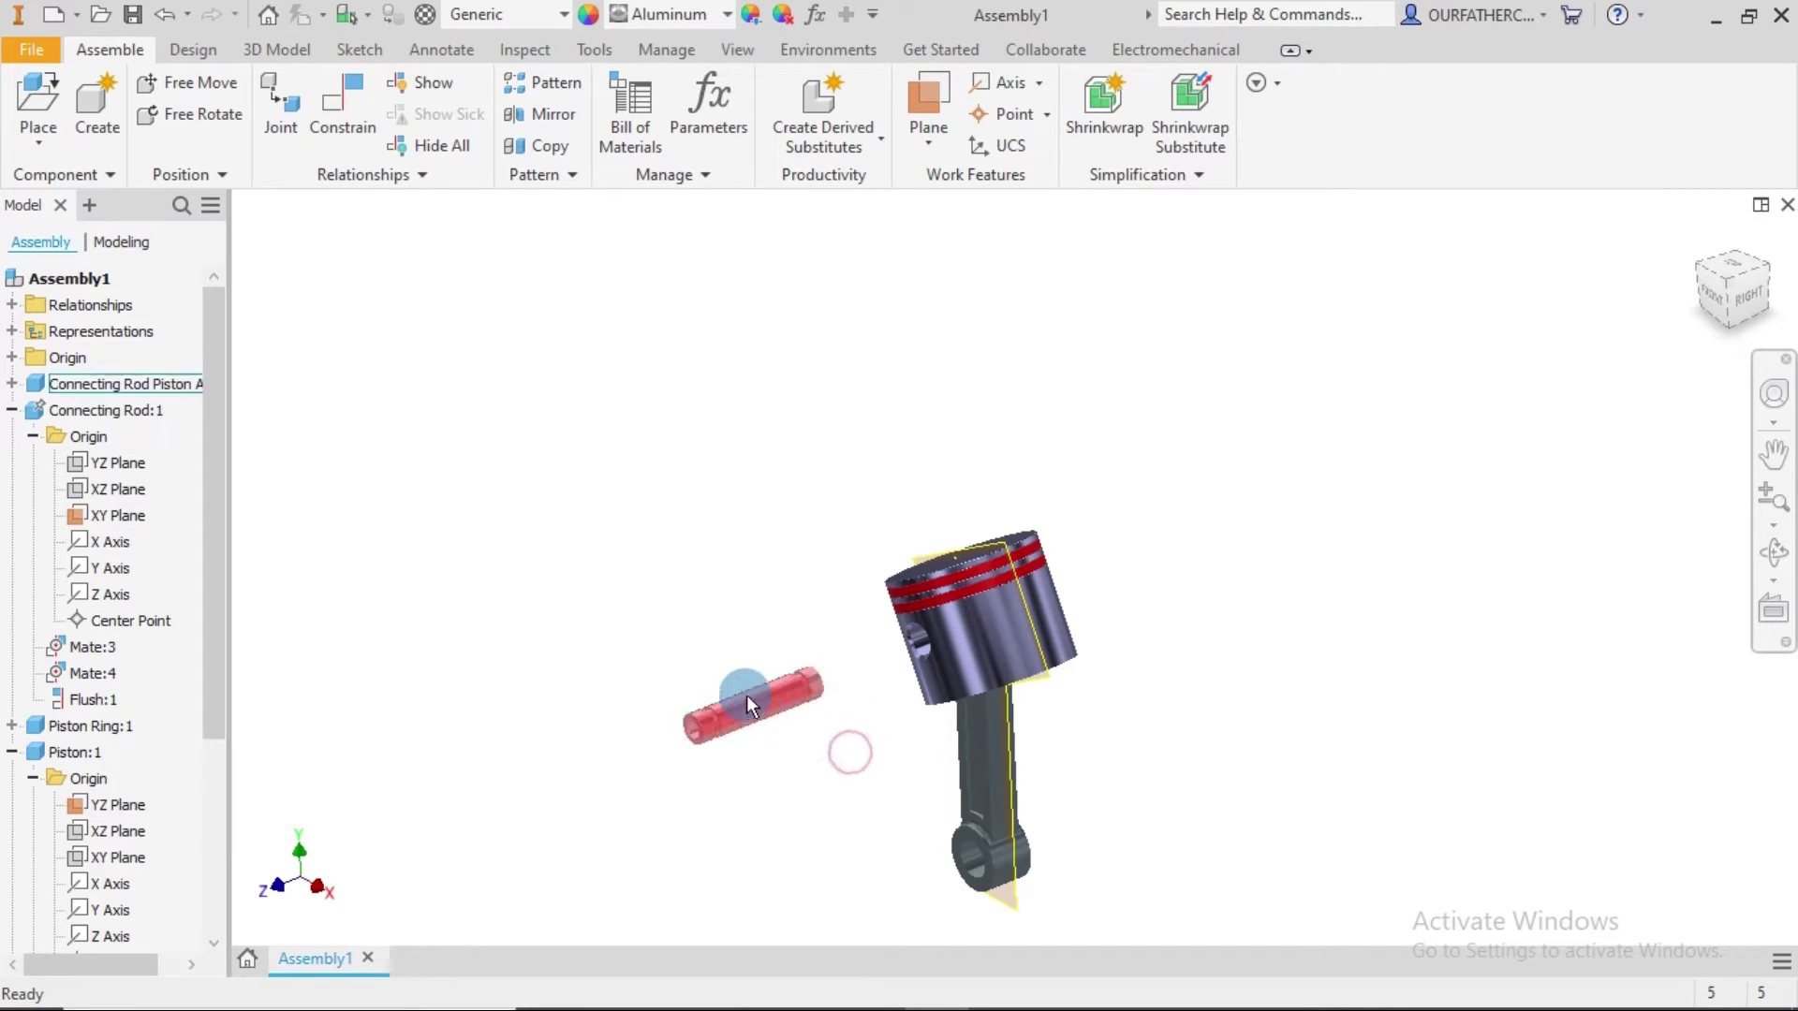
click(746, 694)
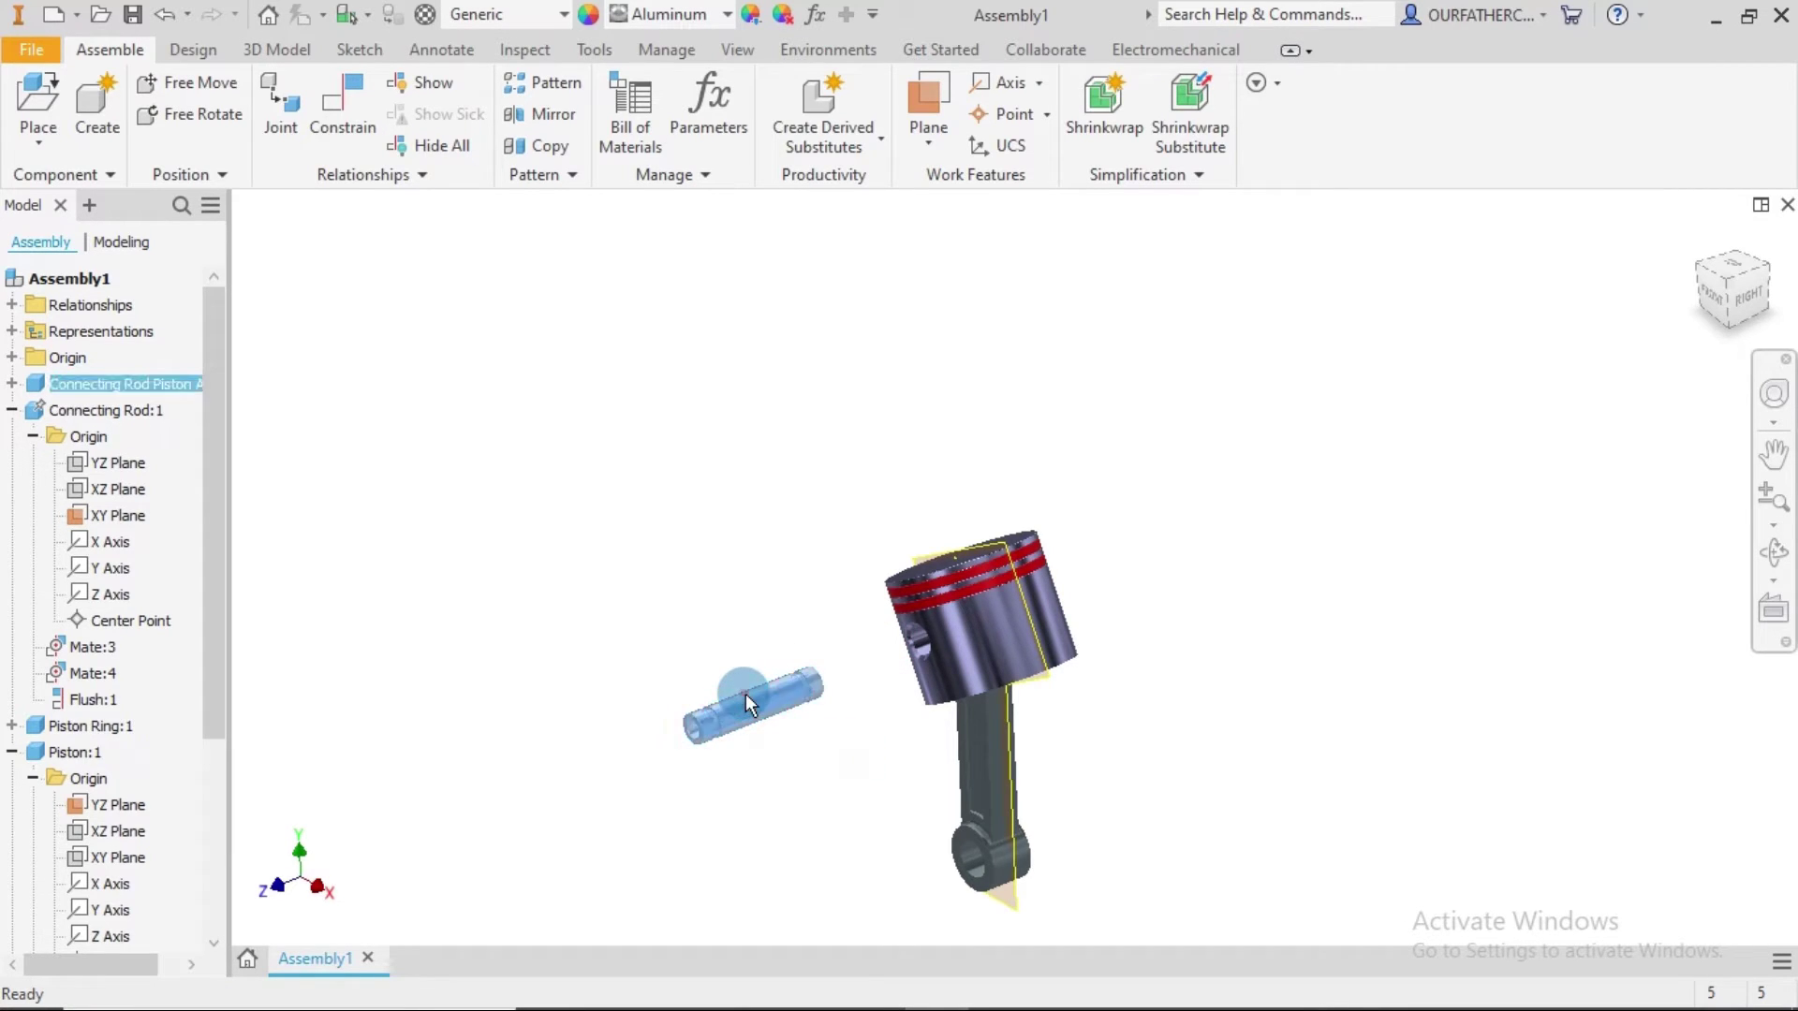
click(11, 384)
drag(229, 410, 301, 410)
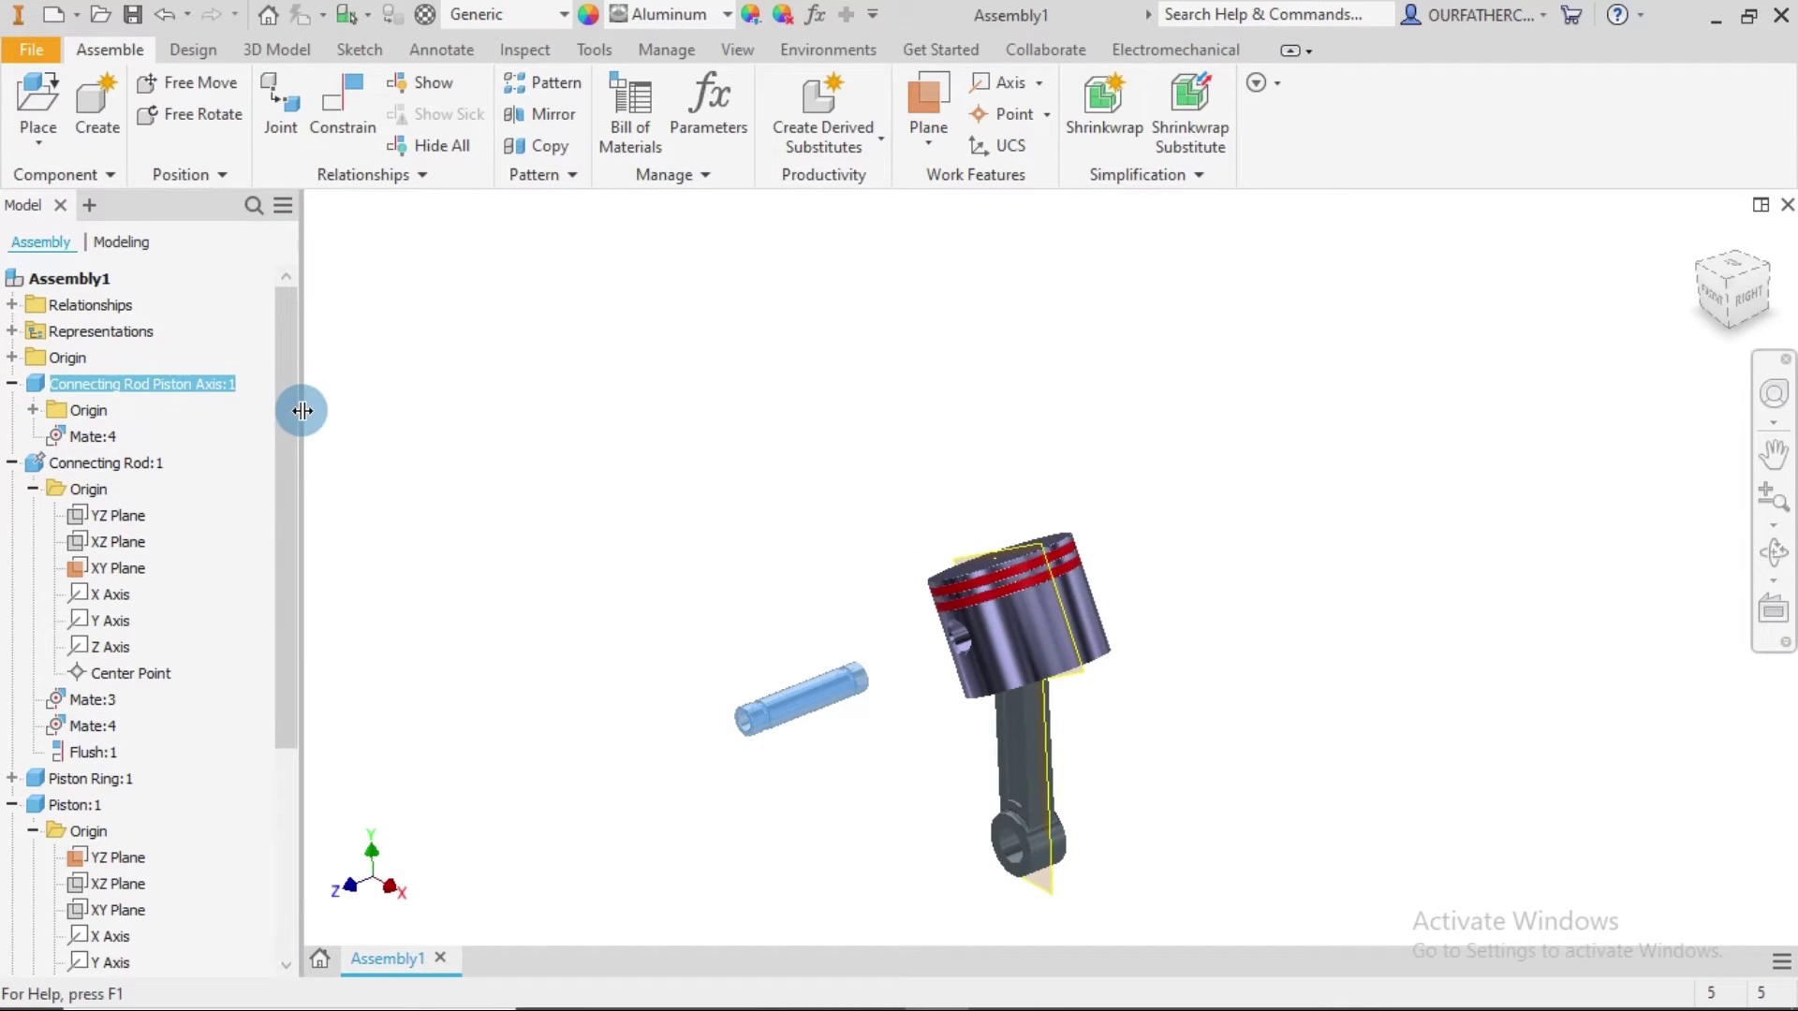
click(35, 412)
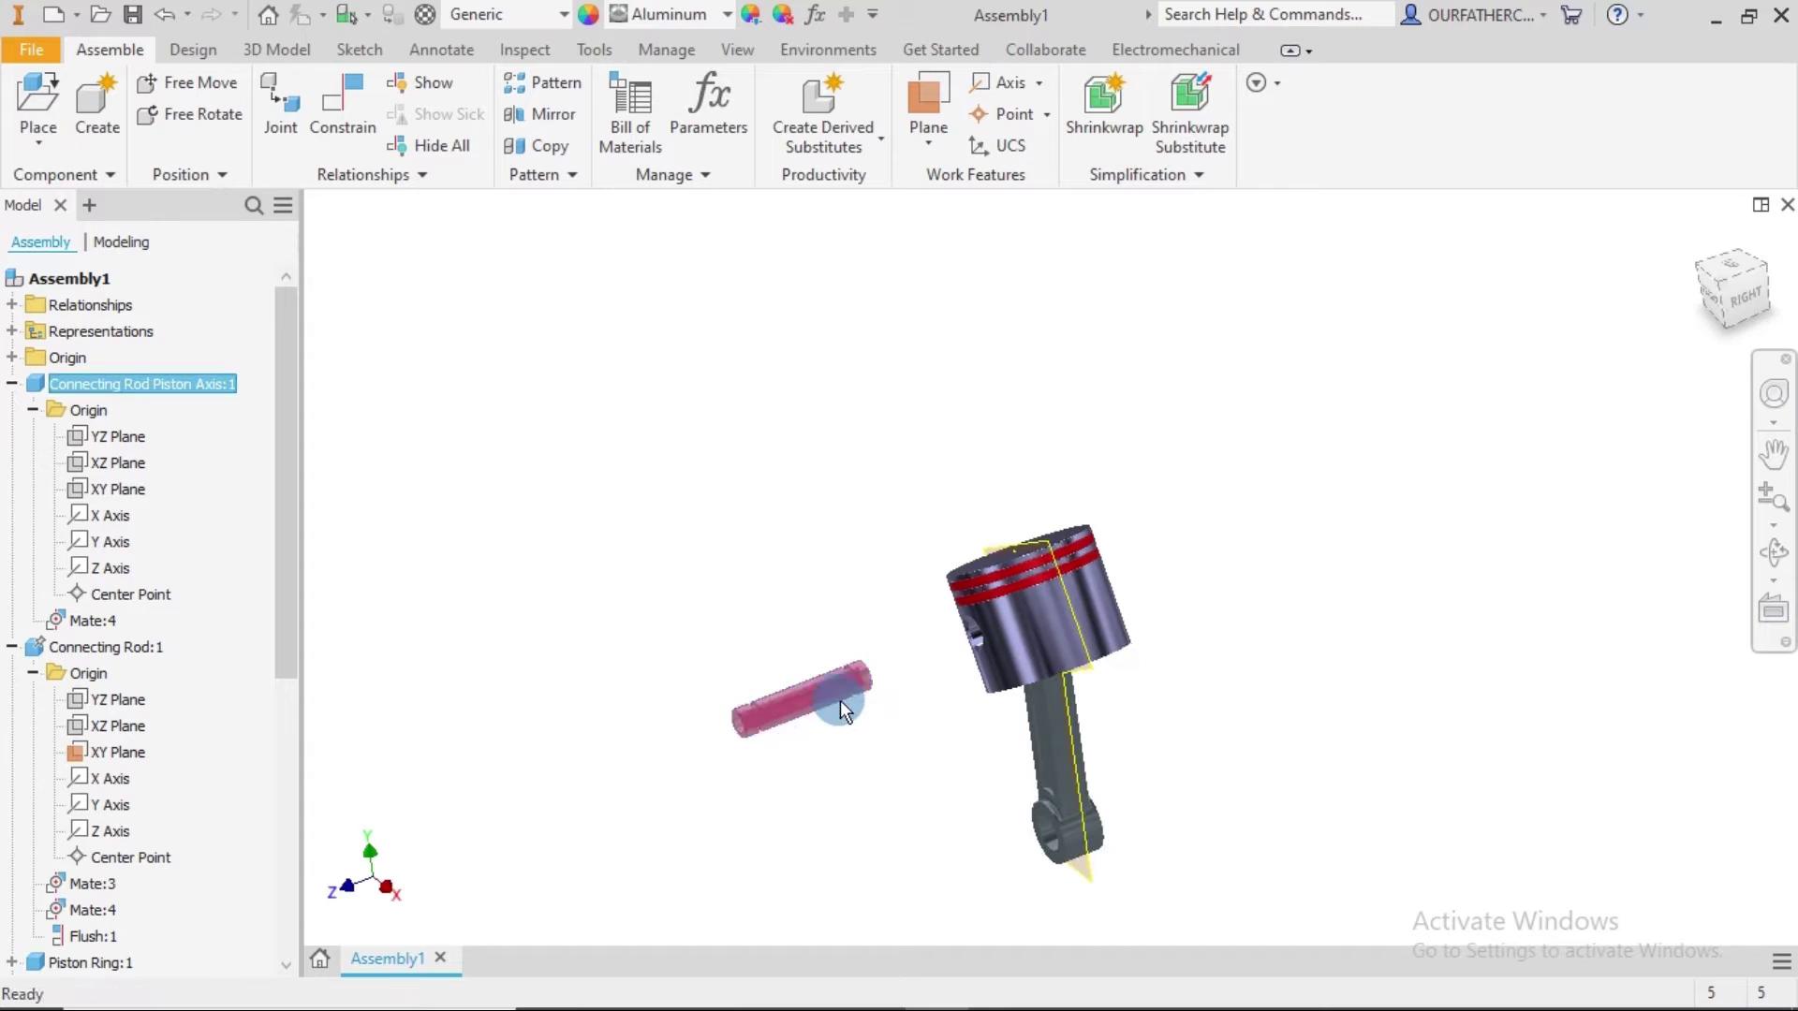
Open the Connecting Rod Piston Axis part for in-place editing within the assembly.
click(840, 763)
click(788, 715)
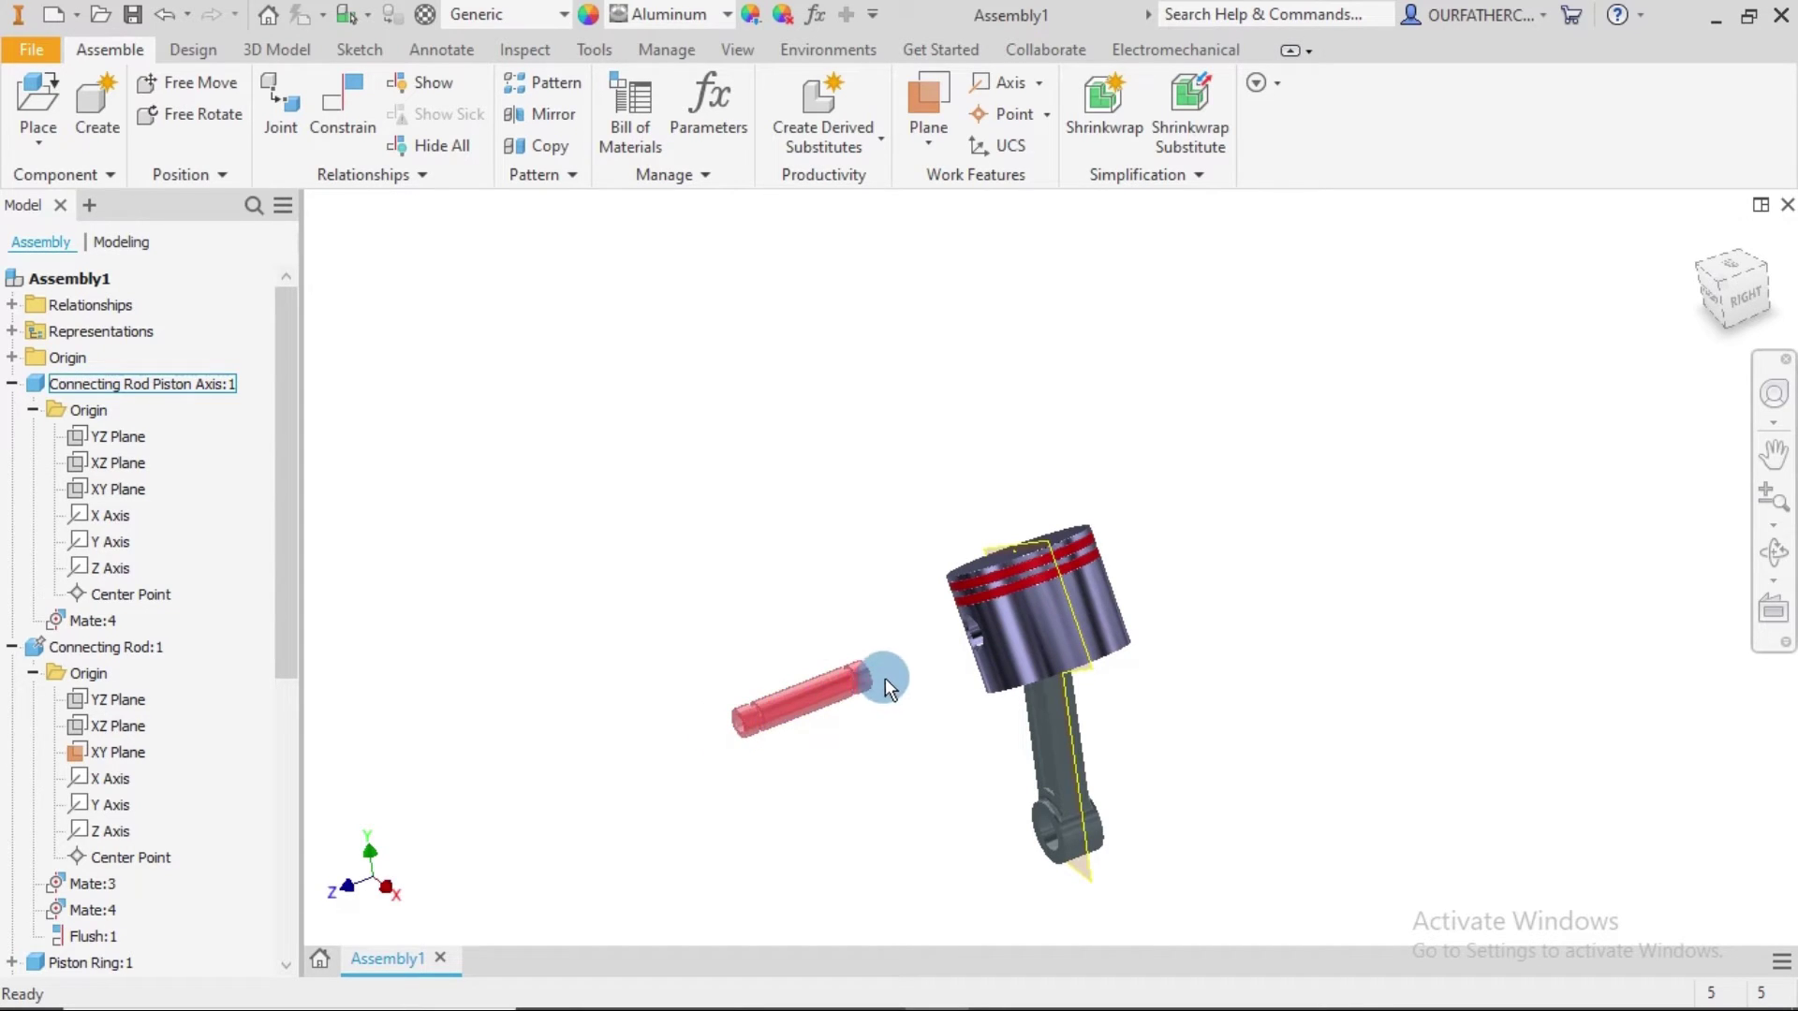
click(195, 514)
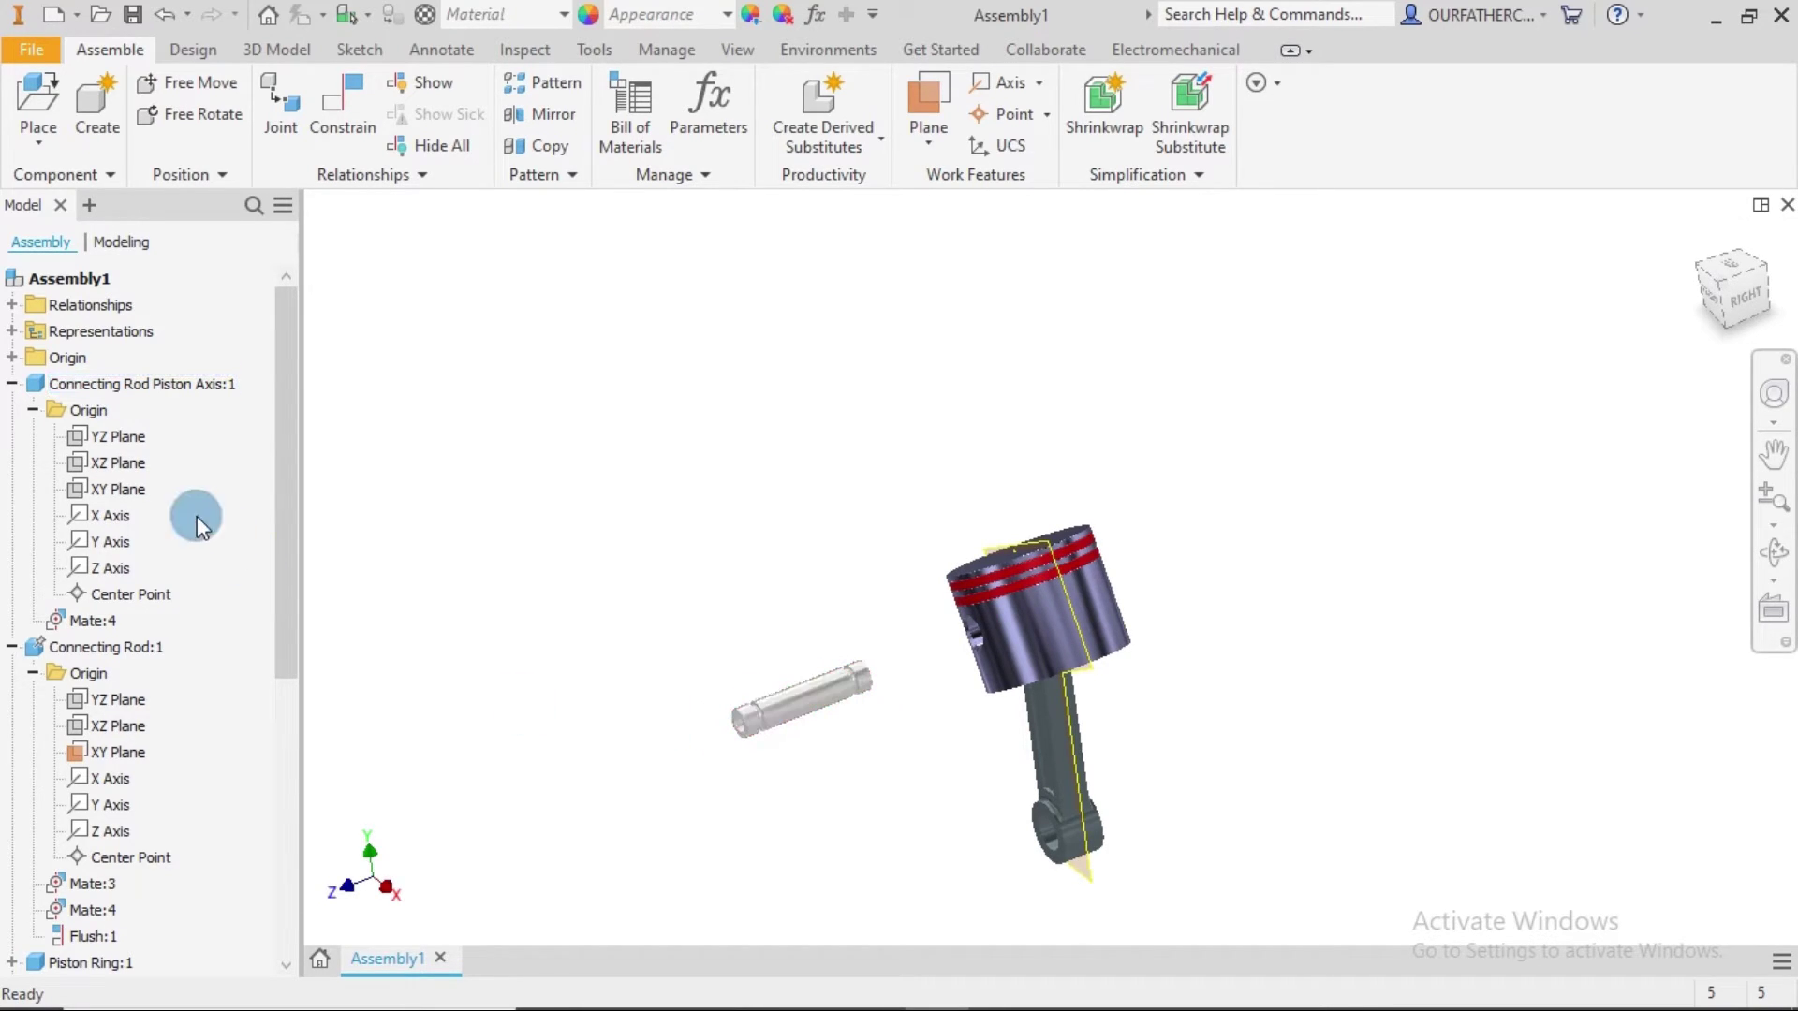
click(128, 386)
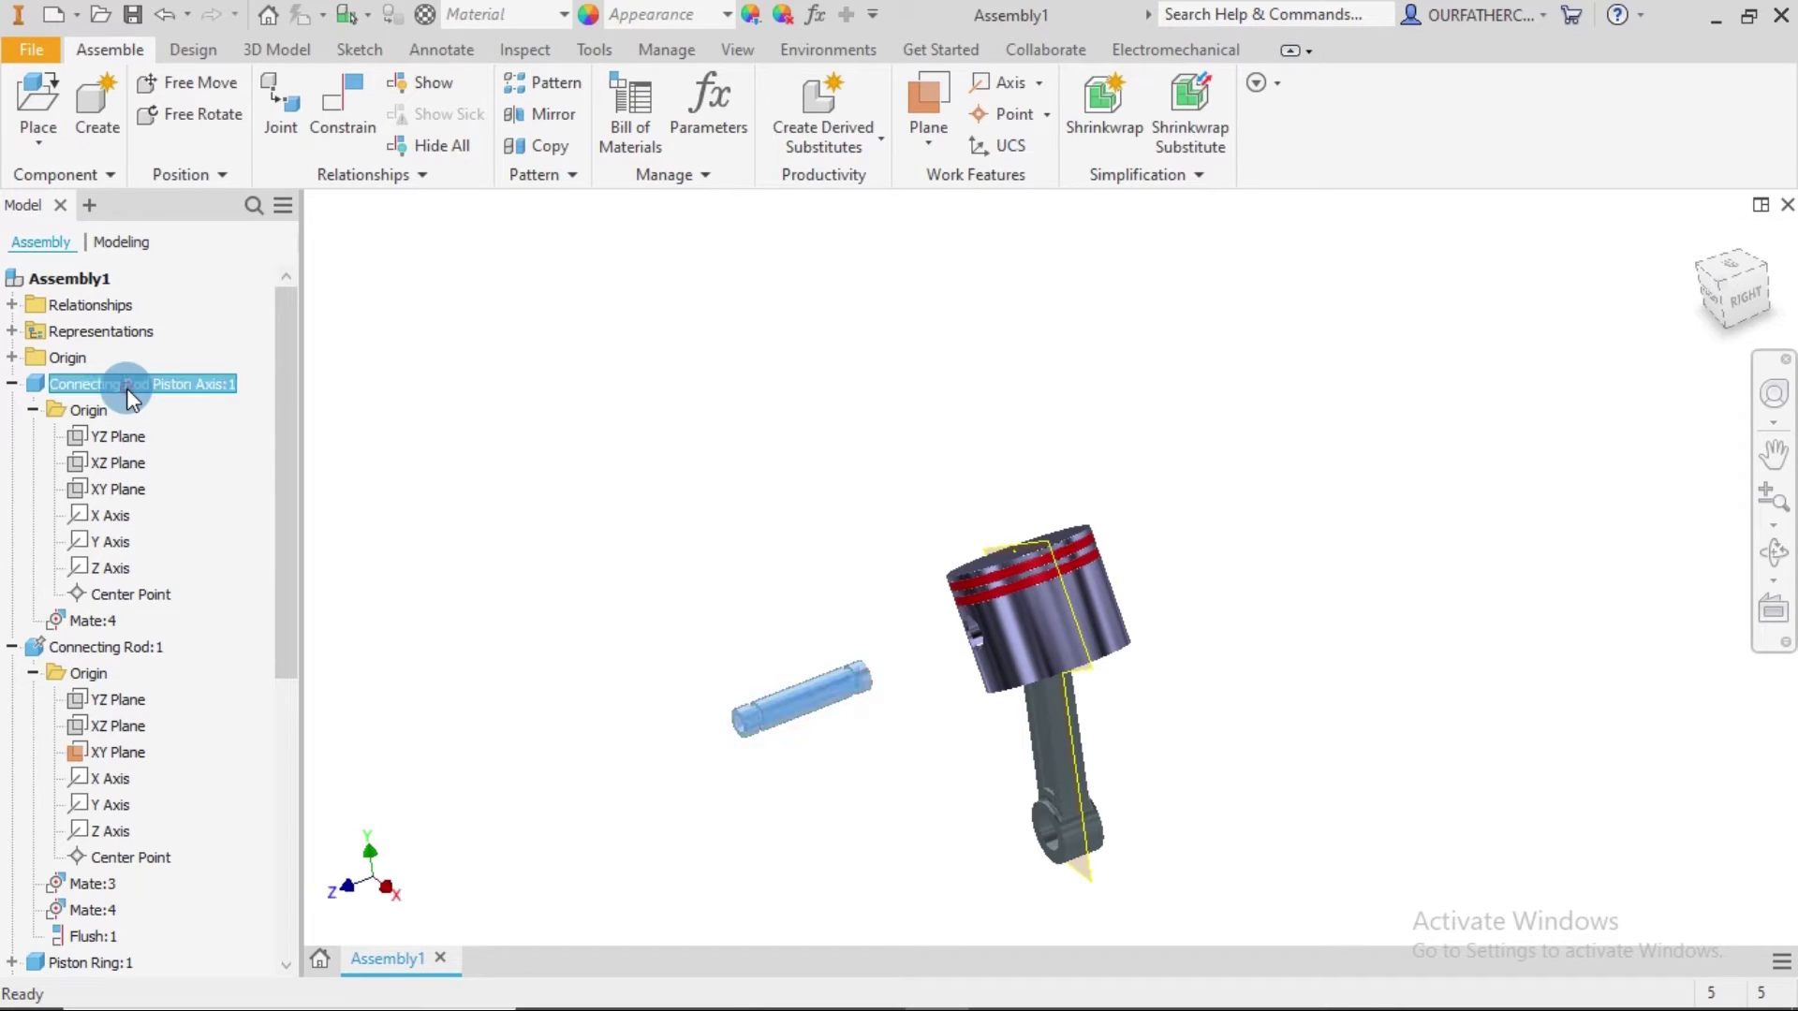
right_click(127, 387)
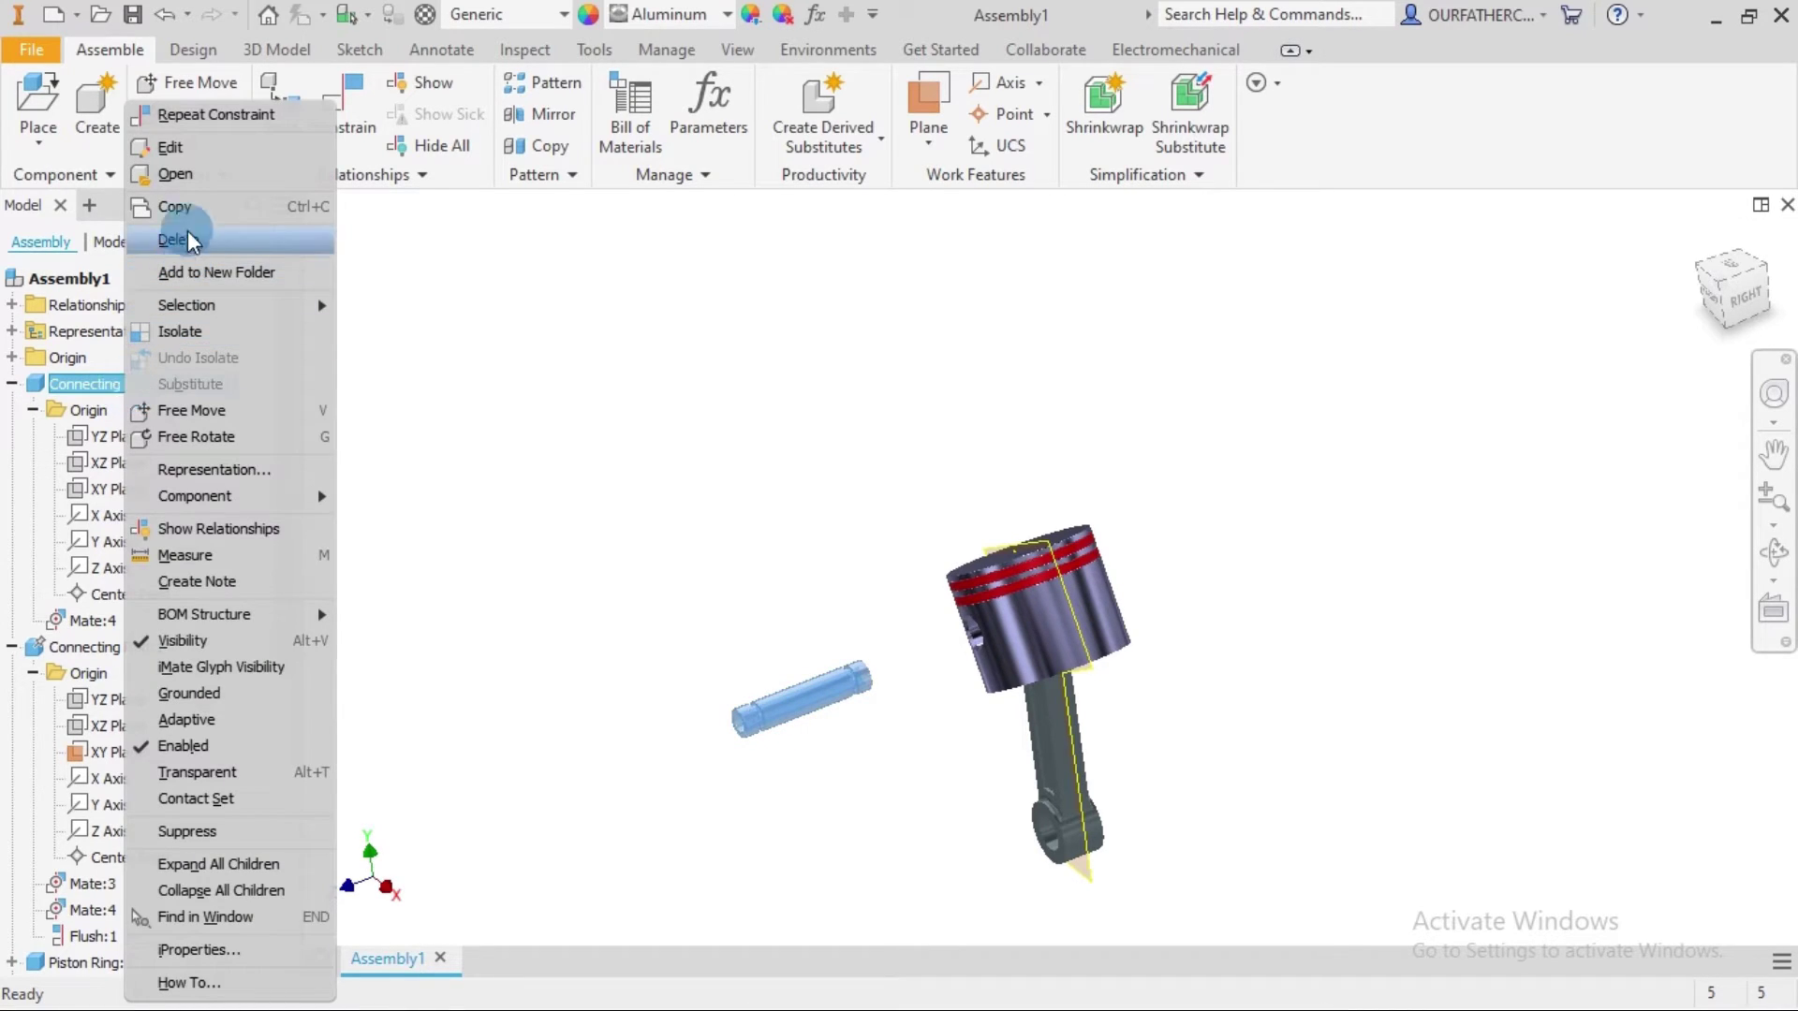
click(187, 152)
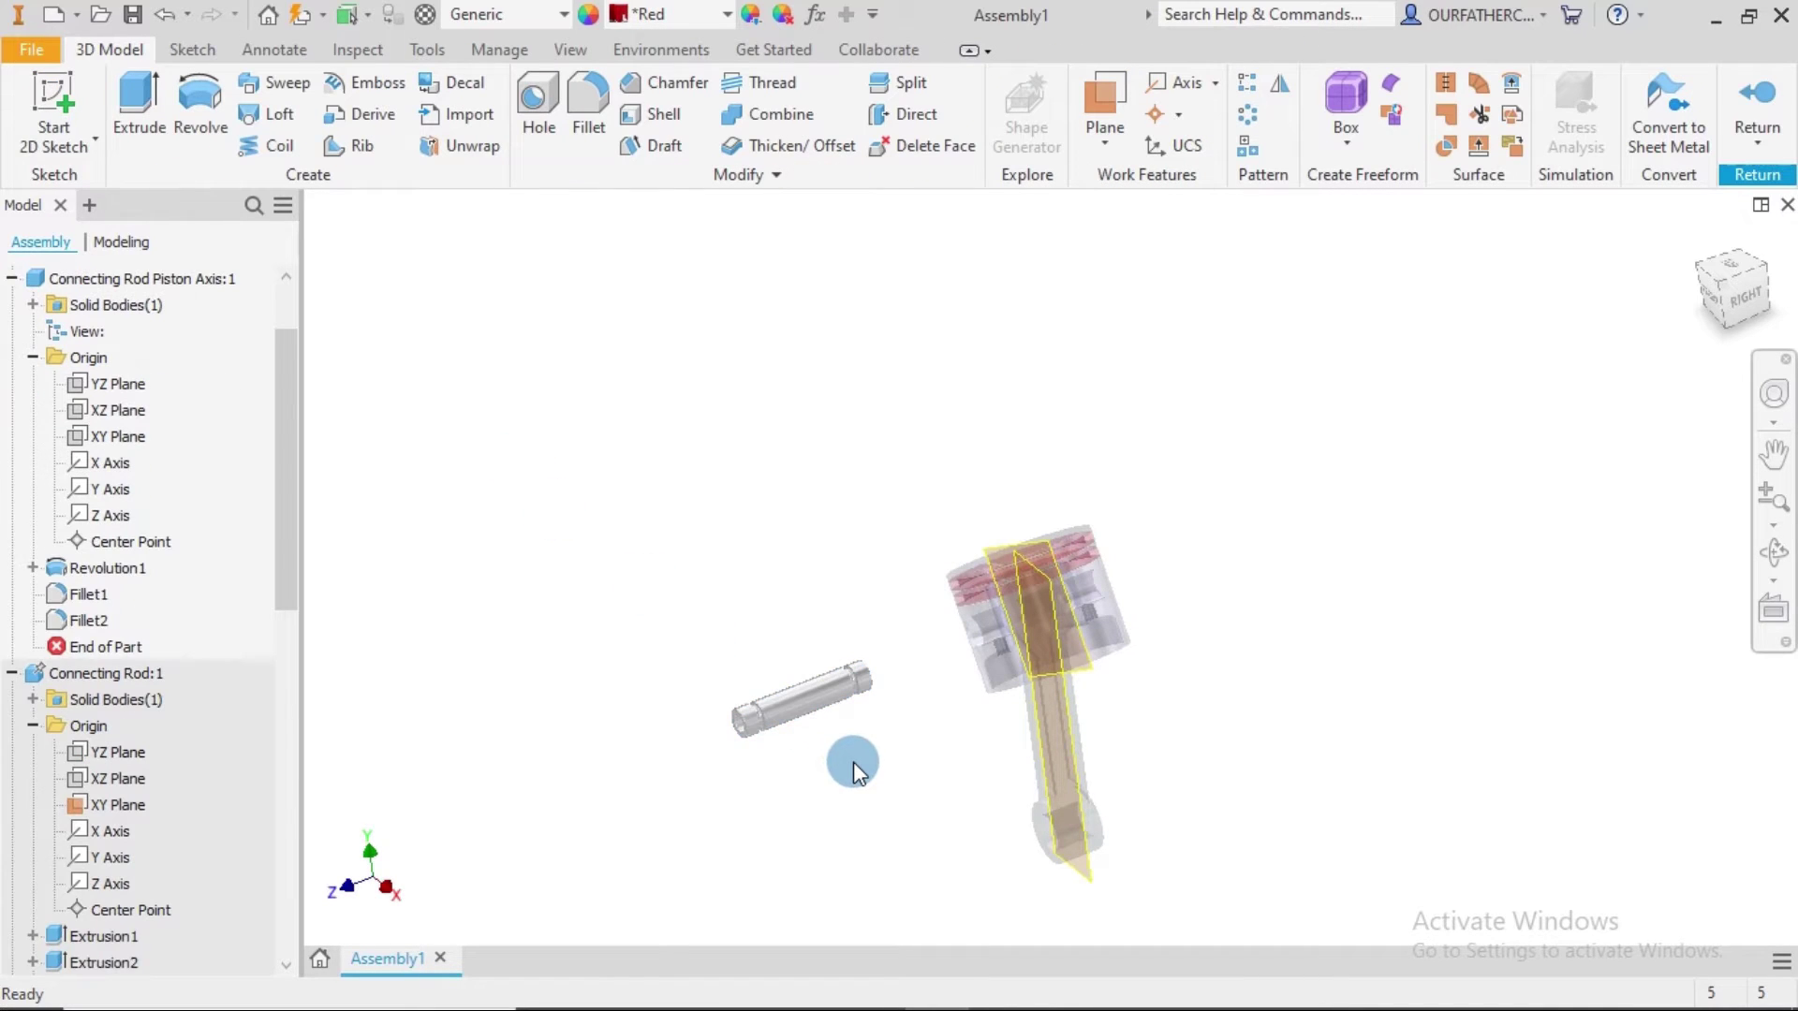
shift+middle_drag(876, 775, 931, 776)
scroll(884, 727, down, 5)
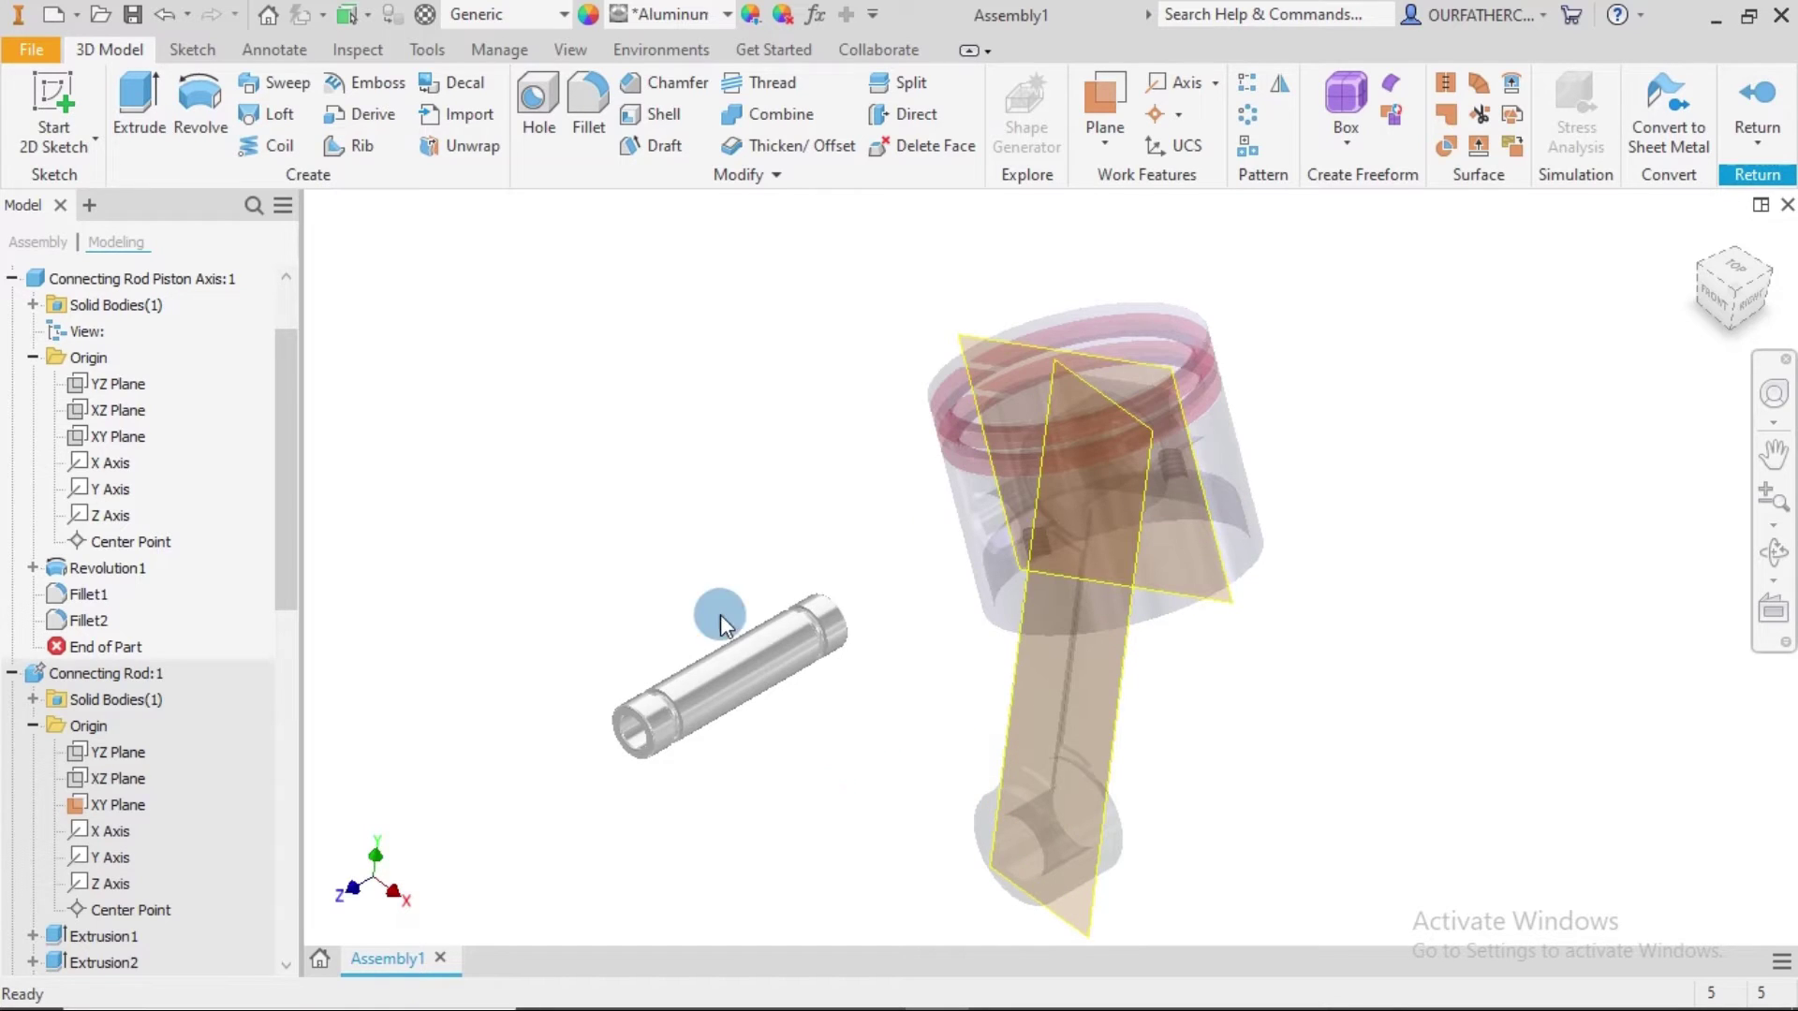
Create a midplane between the two end faces of the piston pin and return to the assembly.
click(1096, 137)
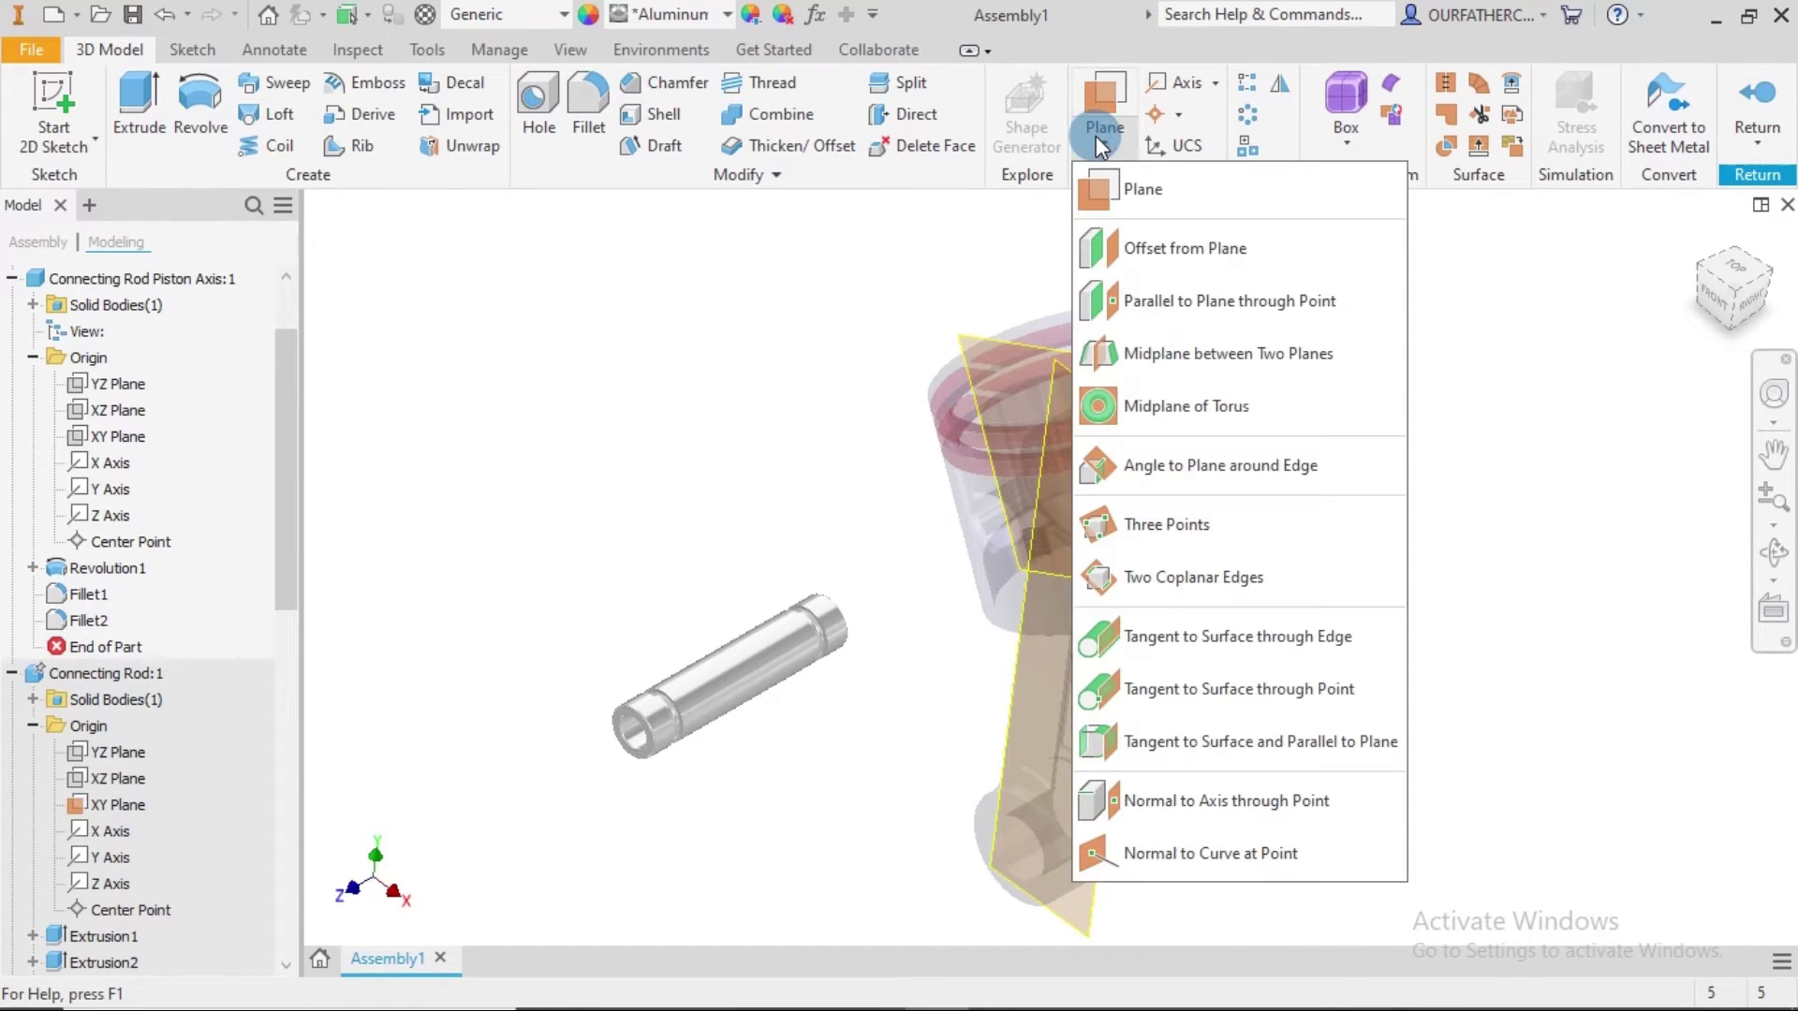
click(1137, 351)
scroll(693, 679, up, 5)
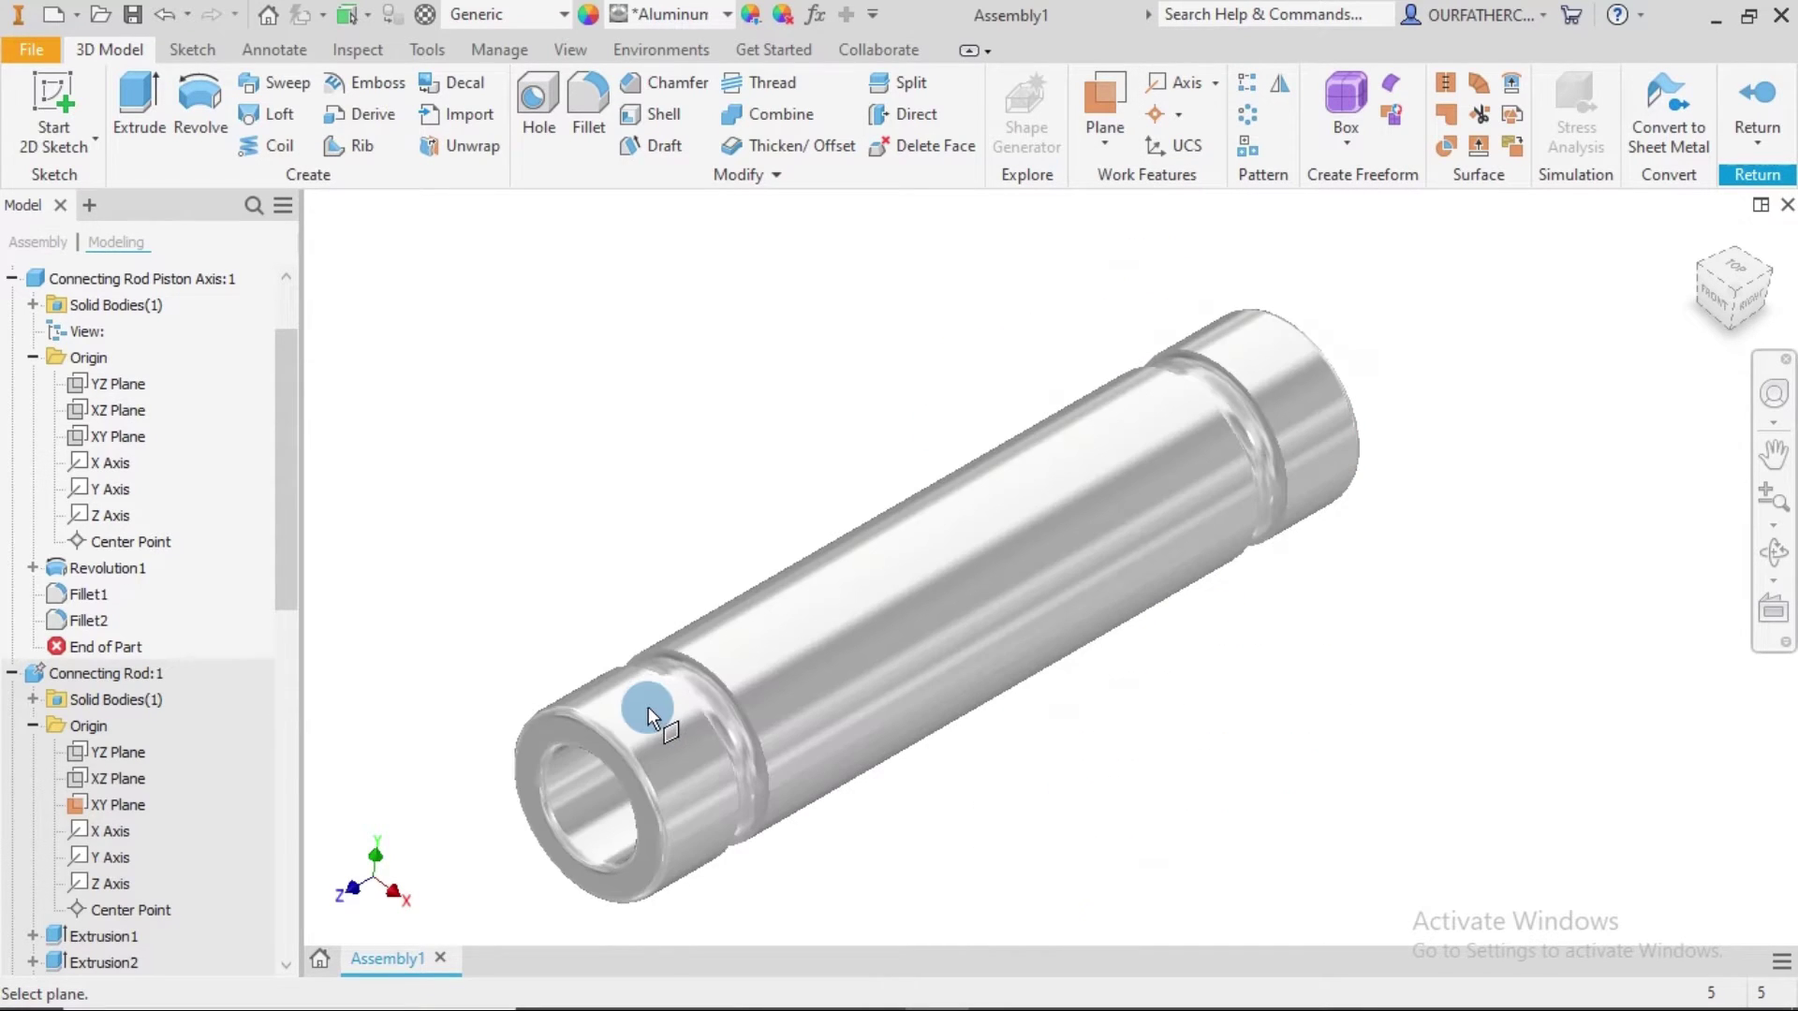
click(558, 738)
scroll(839, 691, down, 5)
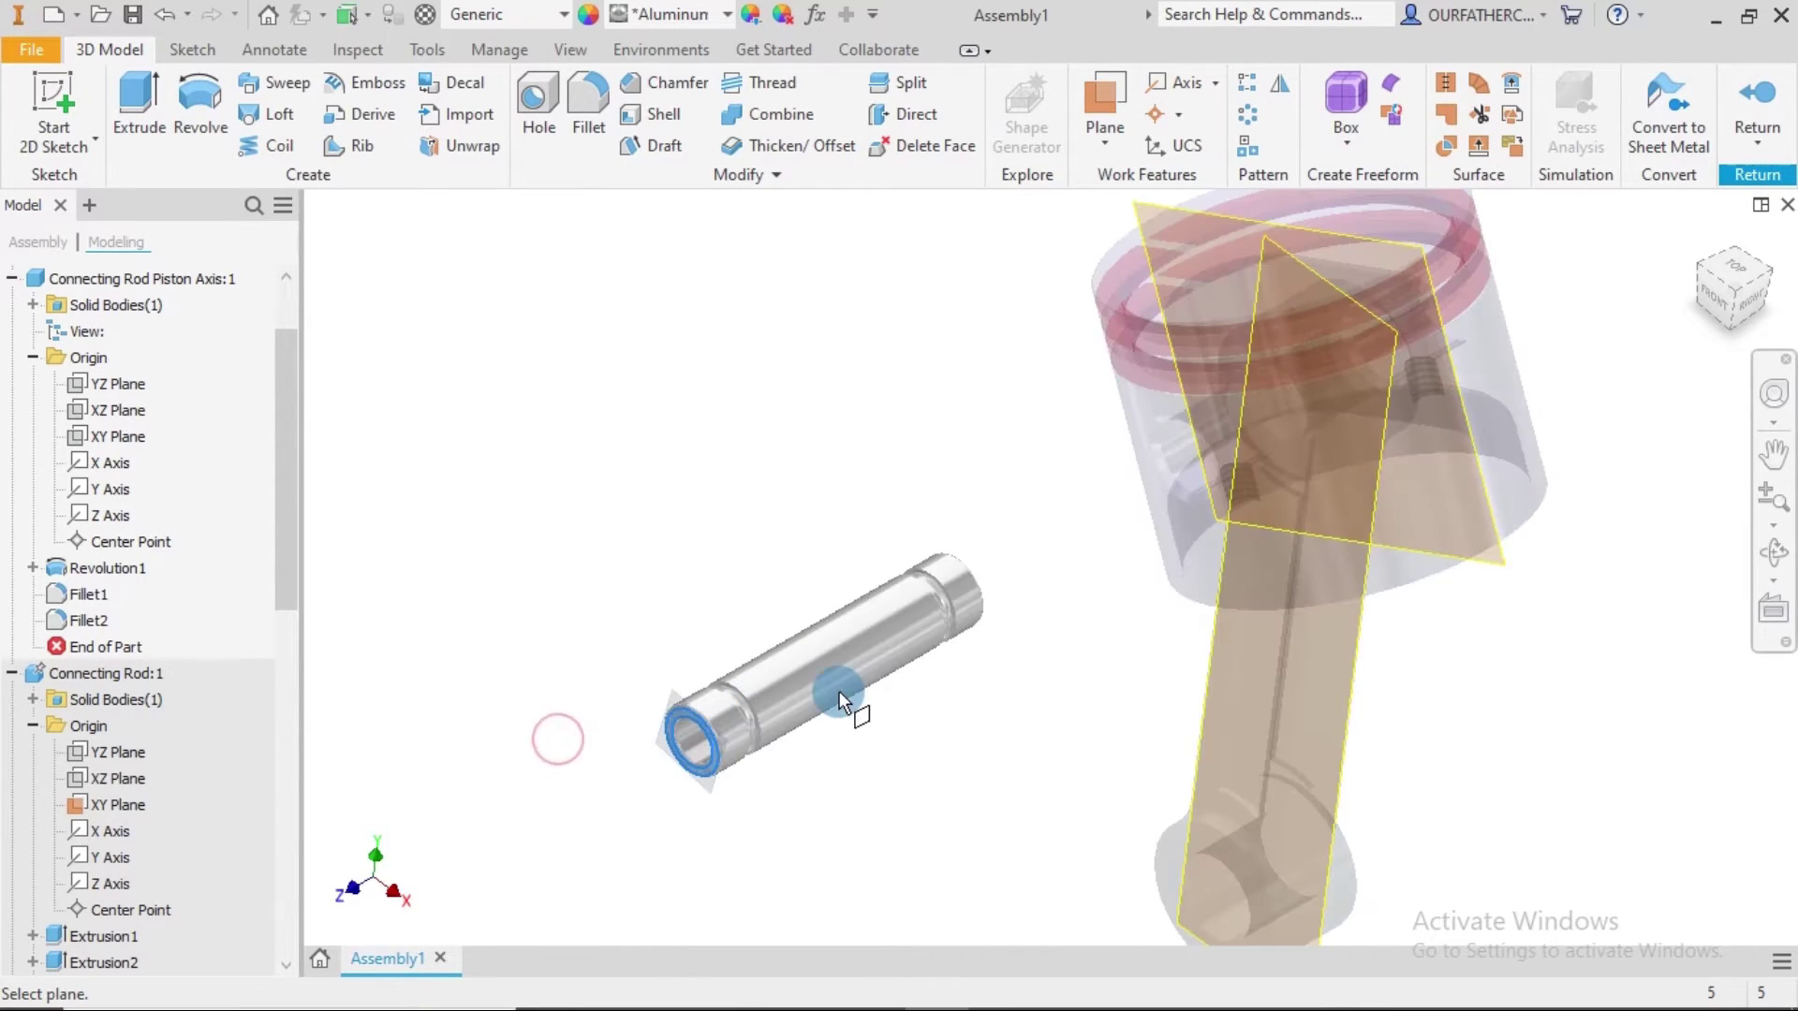
shift+middle_drag(1015, 700, 891, 731)
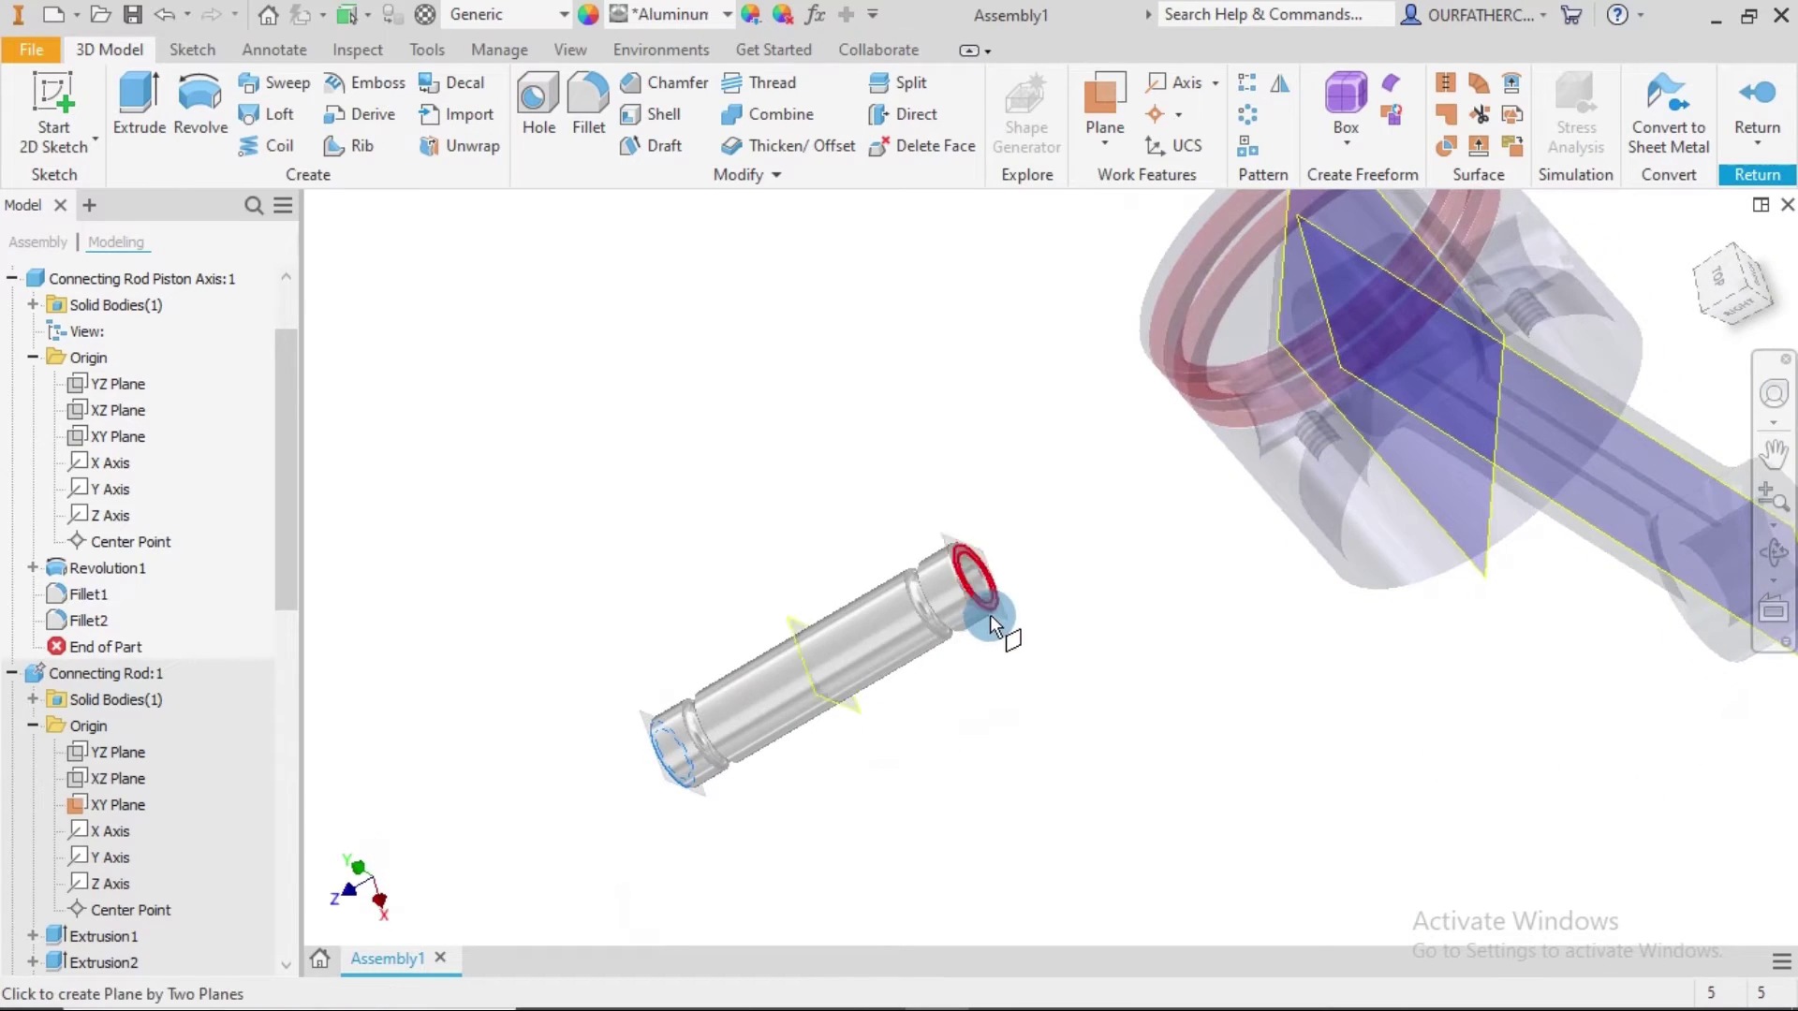
scroll(993, 611, up, 4)
click(1004, 567)
scroll(1004, 599, down, 5)
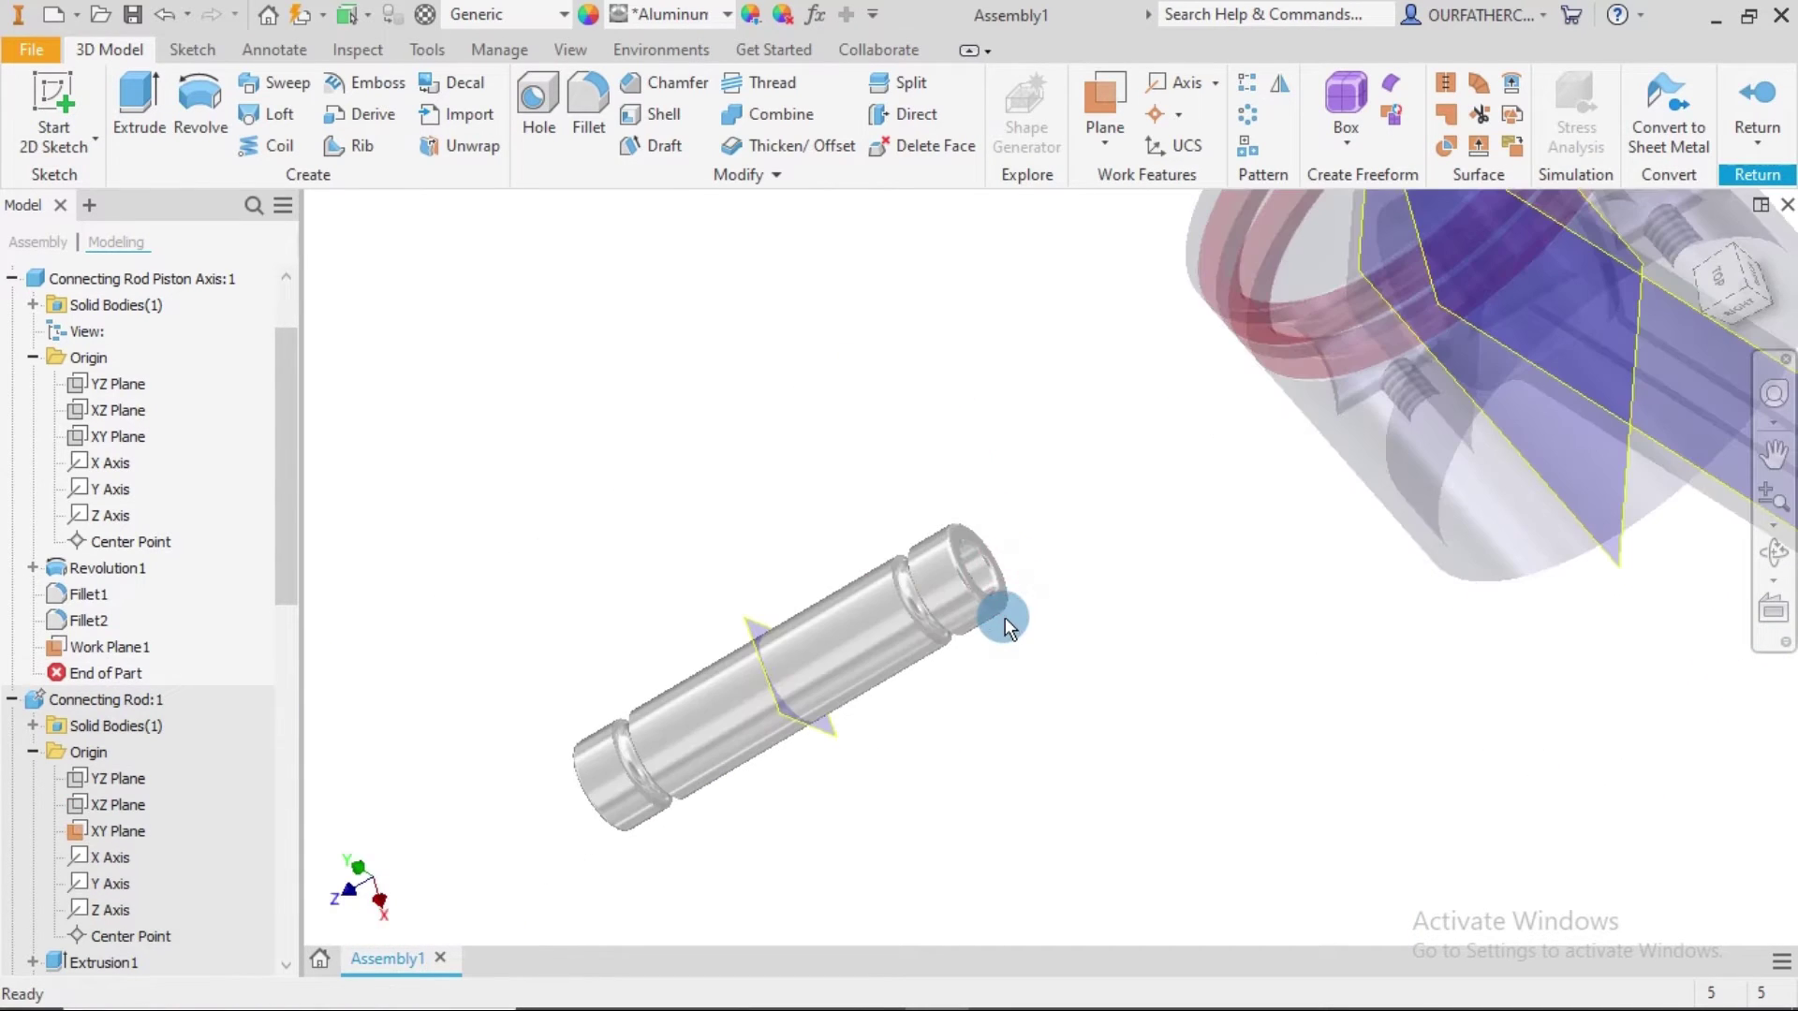
shift+middle_drag(1015, 676, 1076, 643)
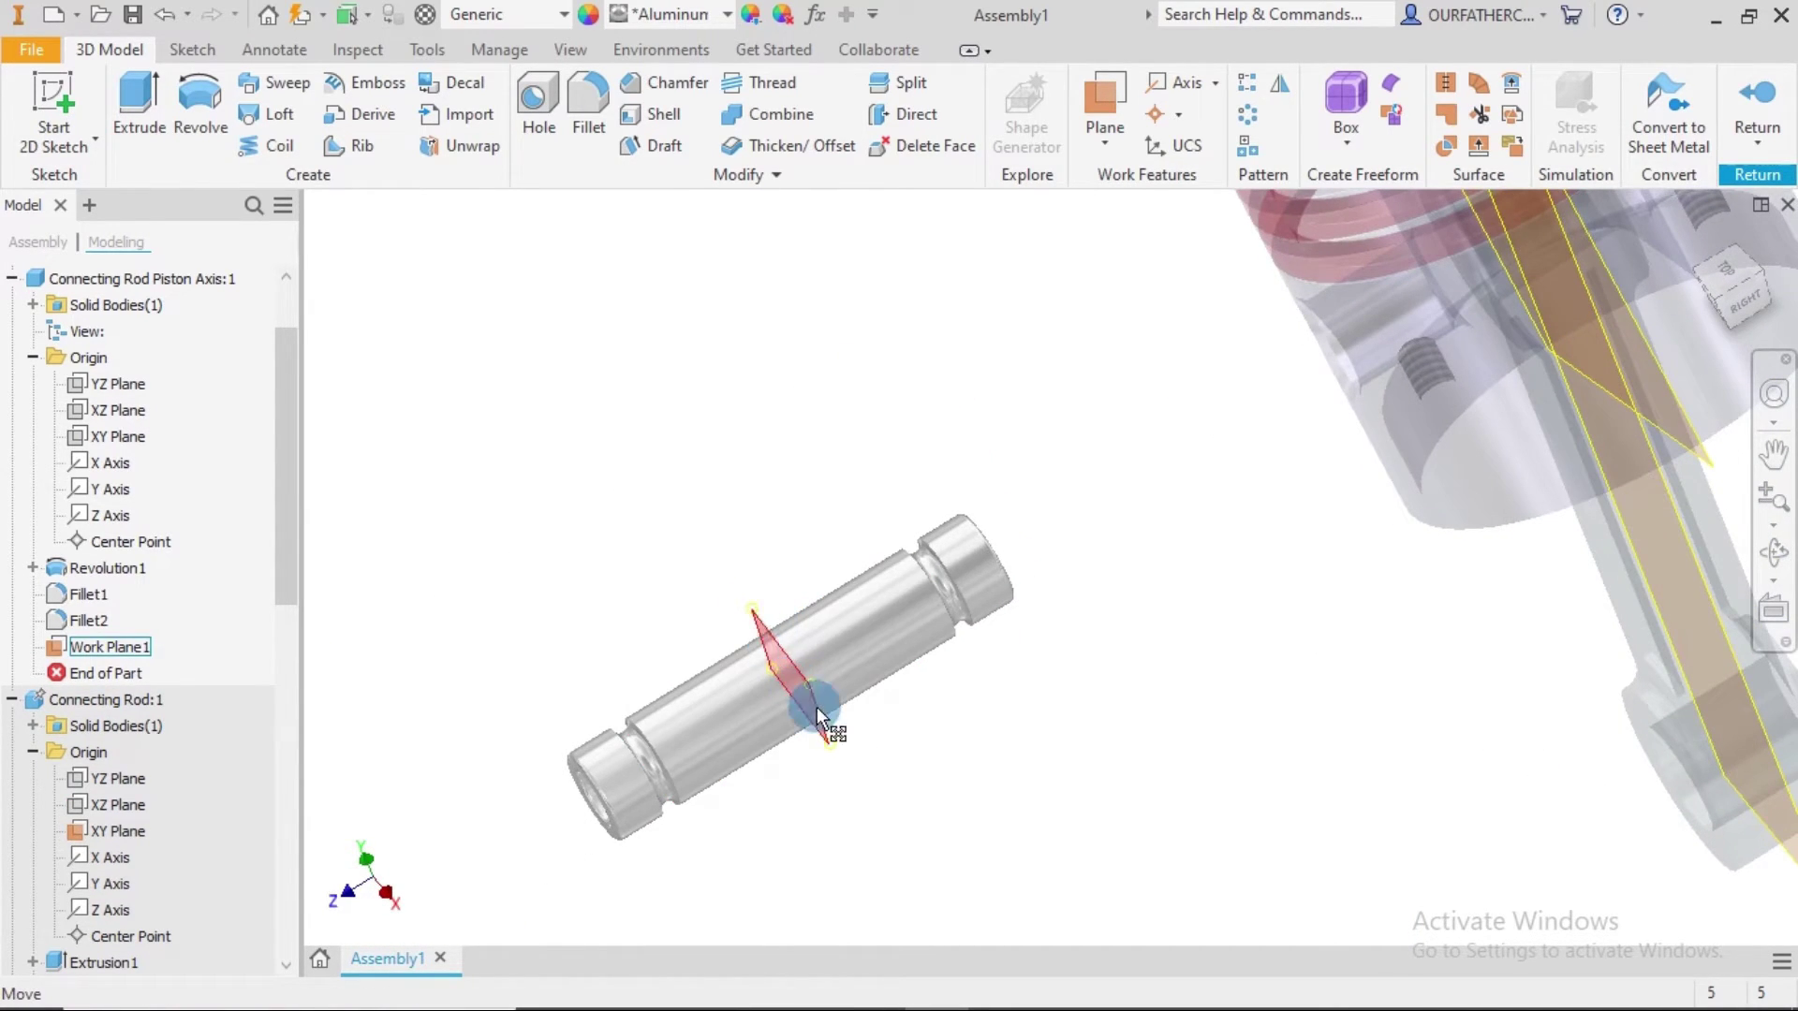
shift+middle_drag(1169, 624, 1223, 563)
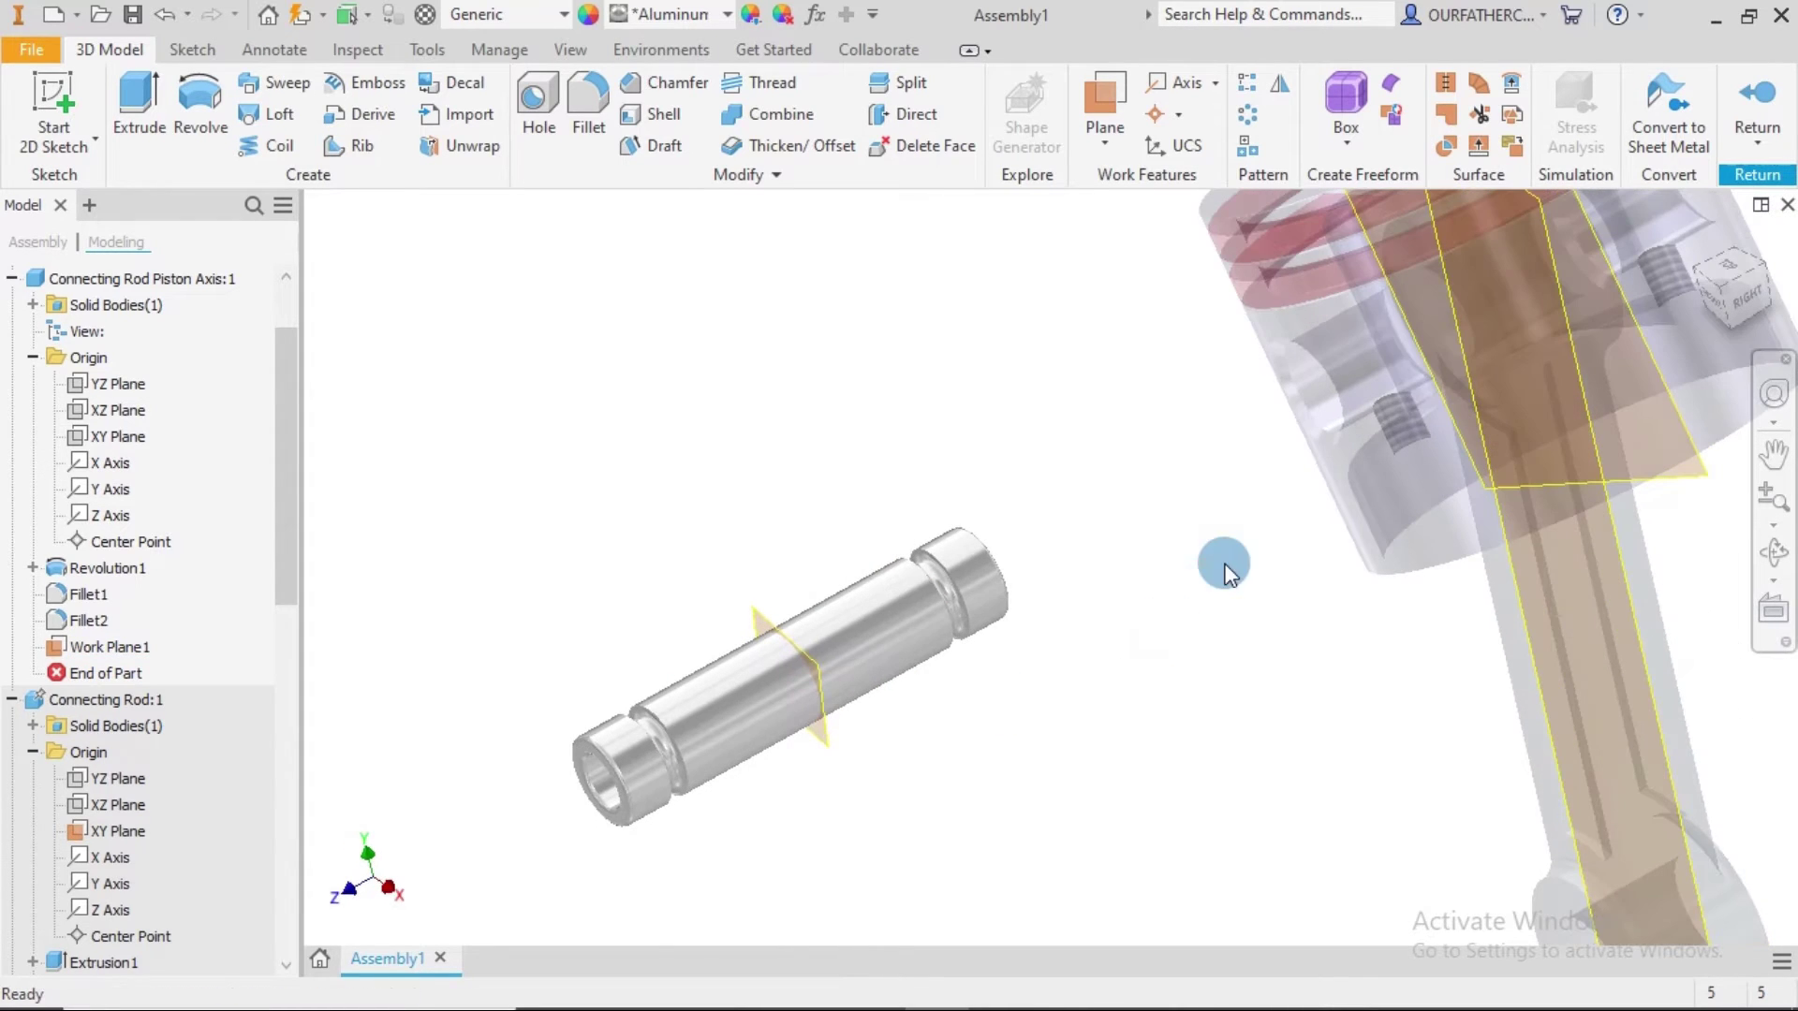
click(1763, 103)
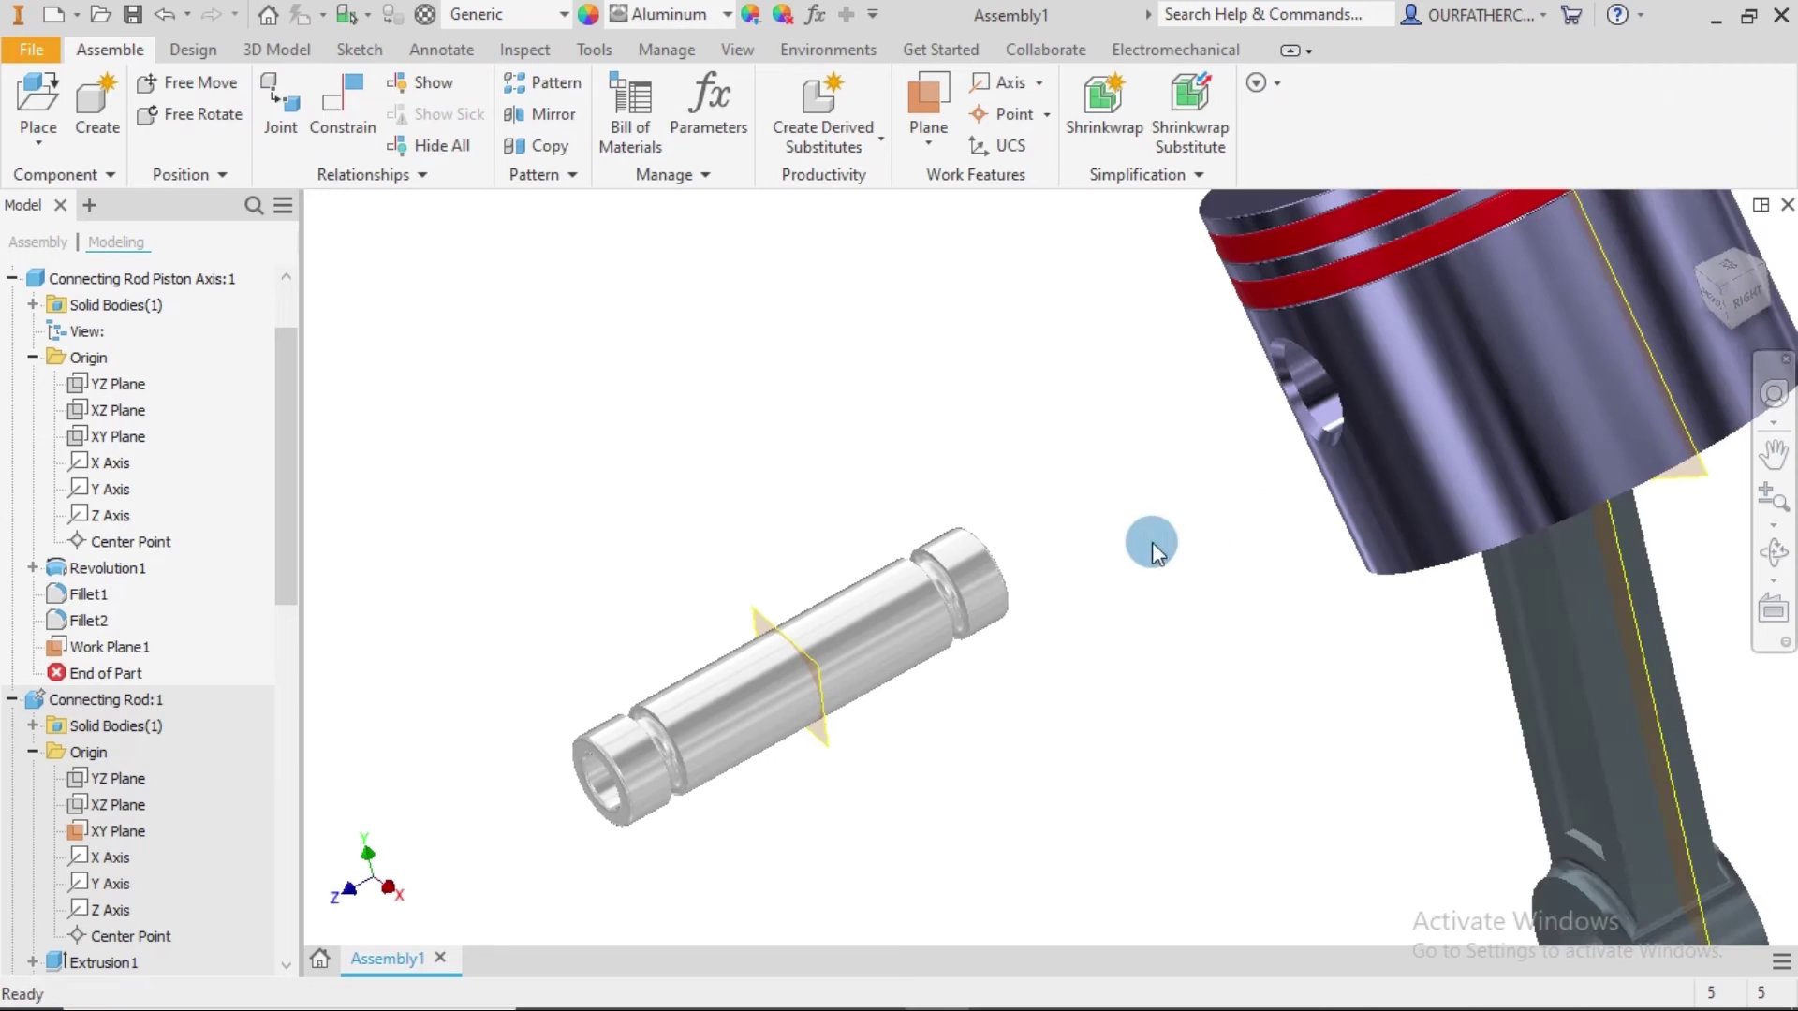
Constrain the piston pin's middle work plane flush with the piston's YZ plane at zero offset and inspect the fit from below.
scroll(1083, 564, down, 5)
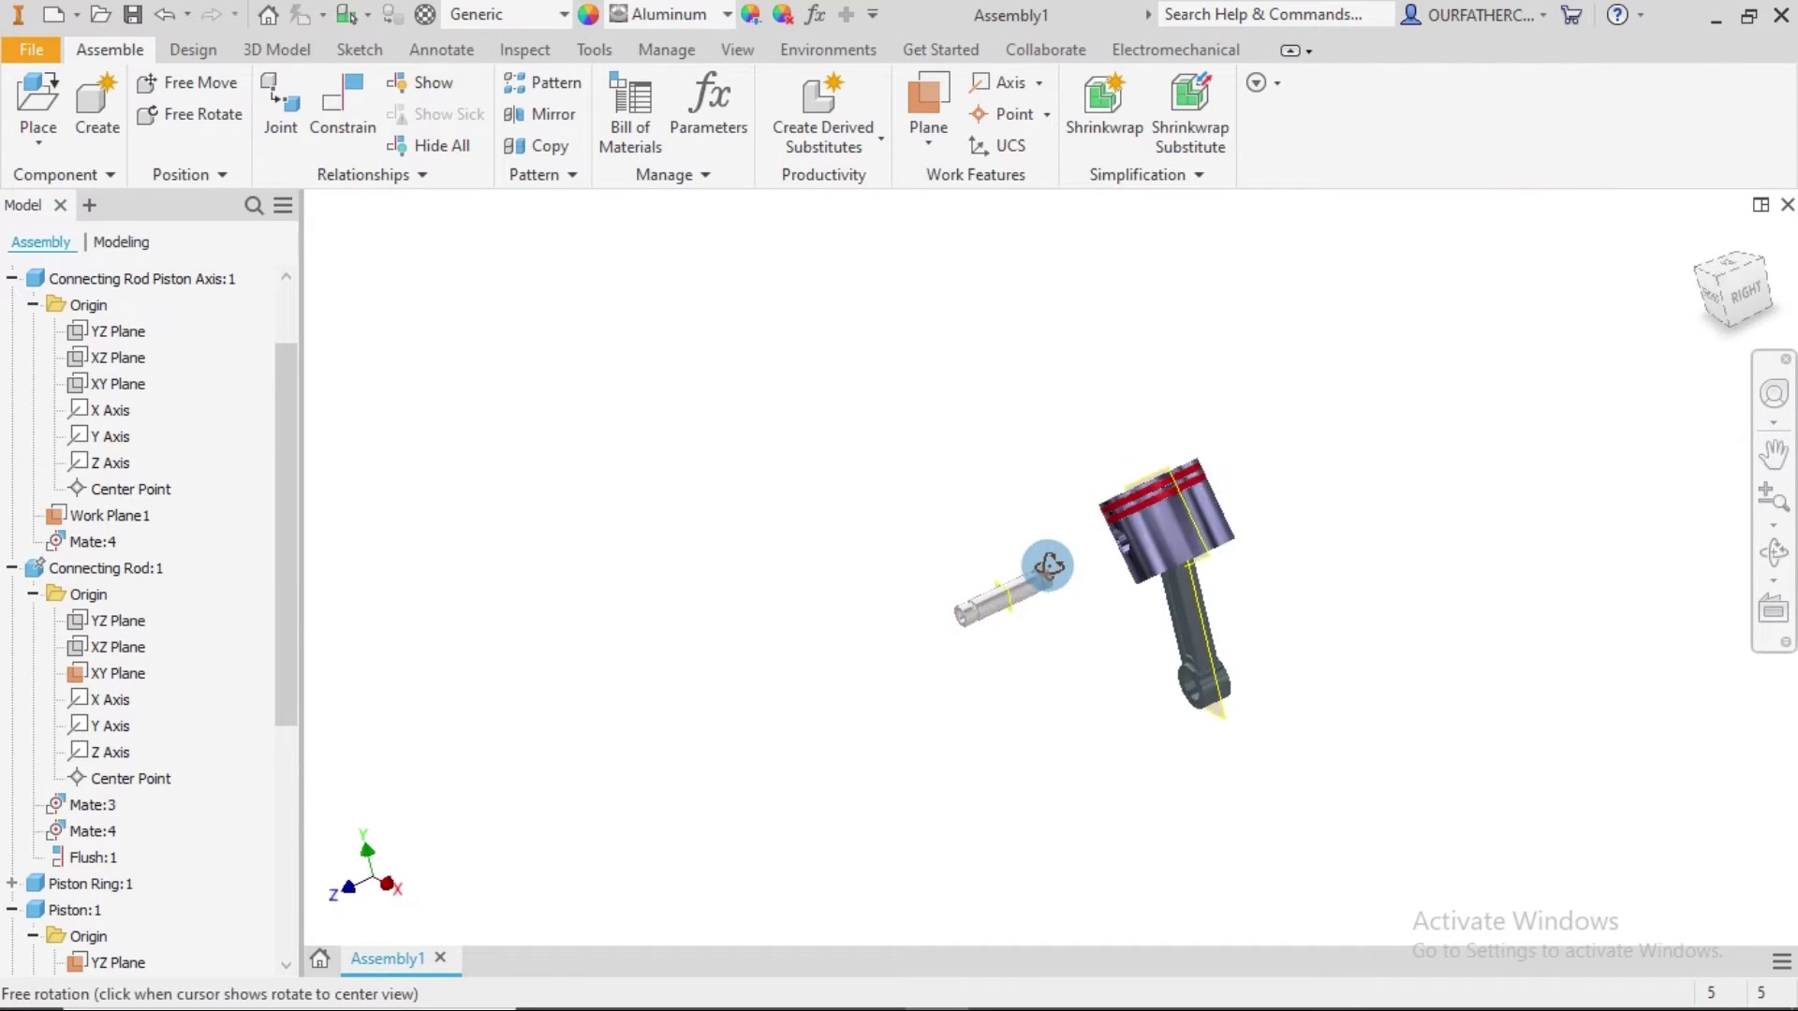
scroll(1048, 580, up, 5)
click(343, 105)
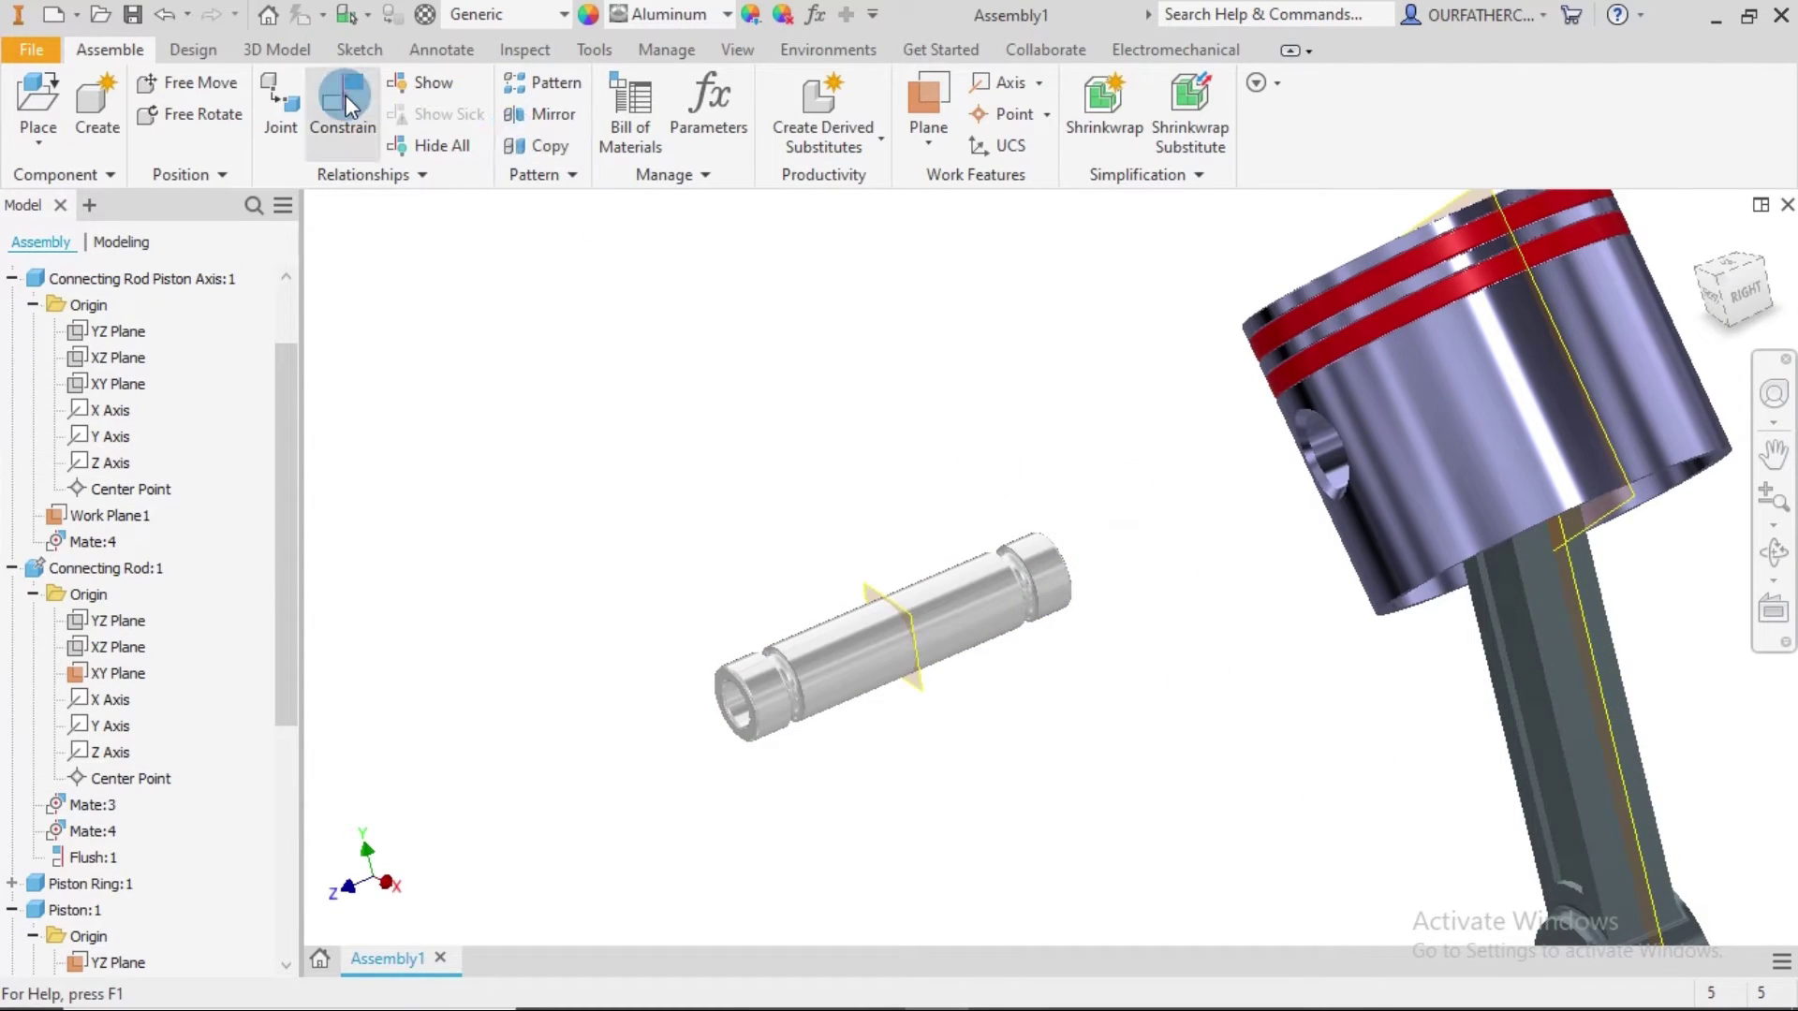
click(1497, 462)
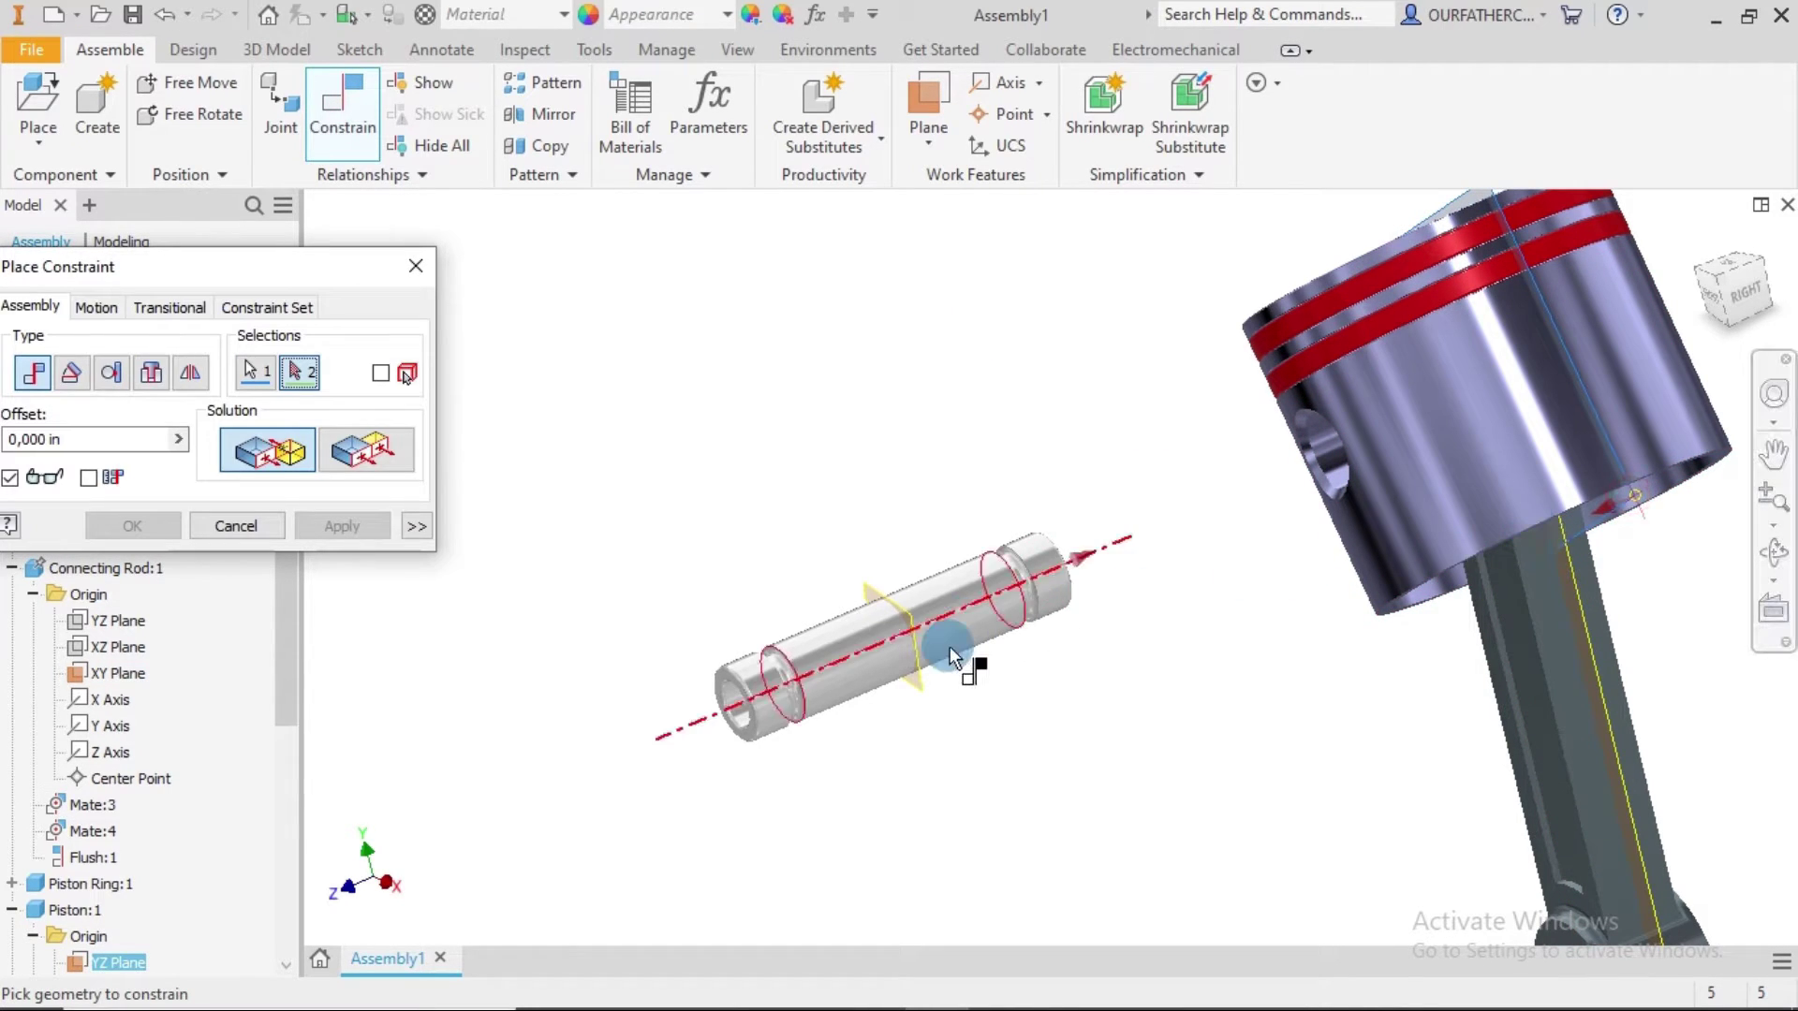
click(917, 683)
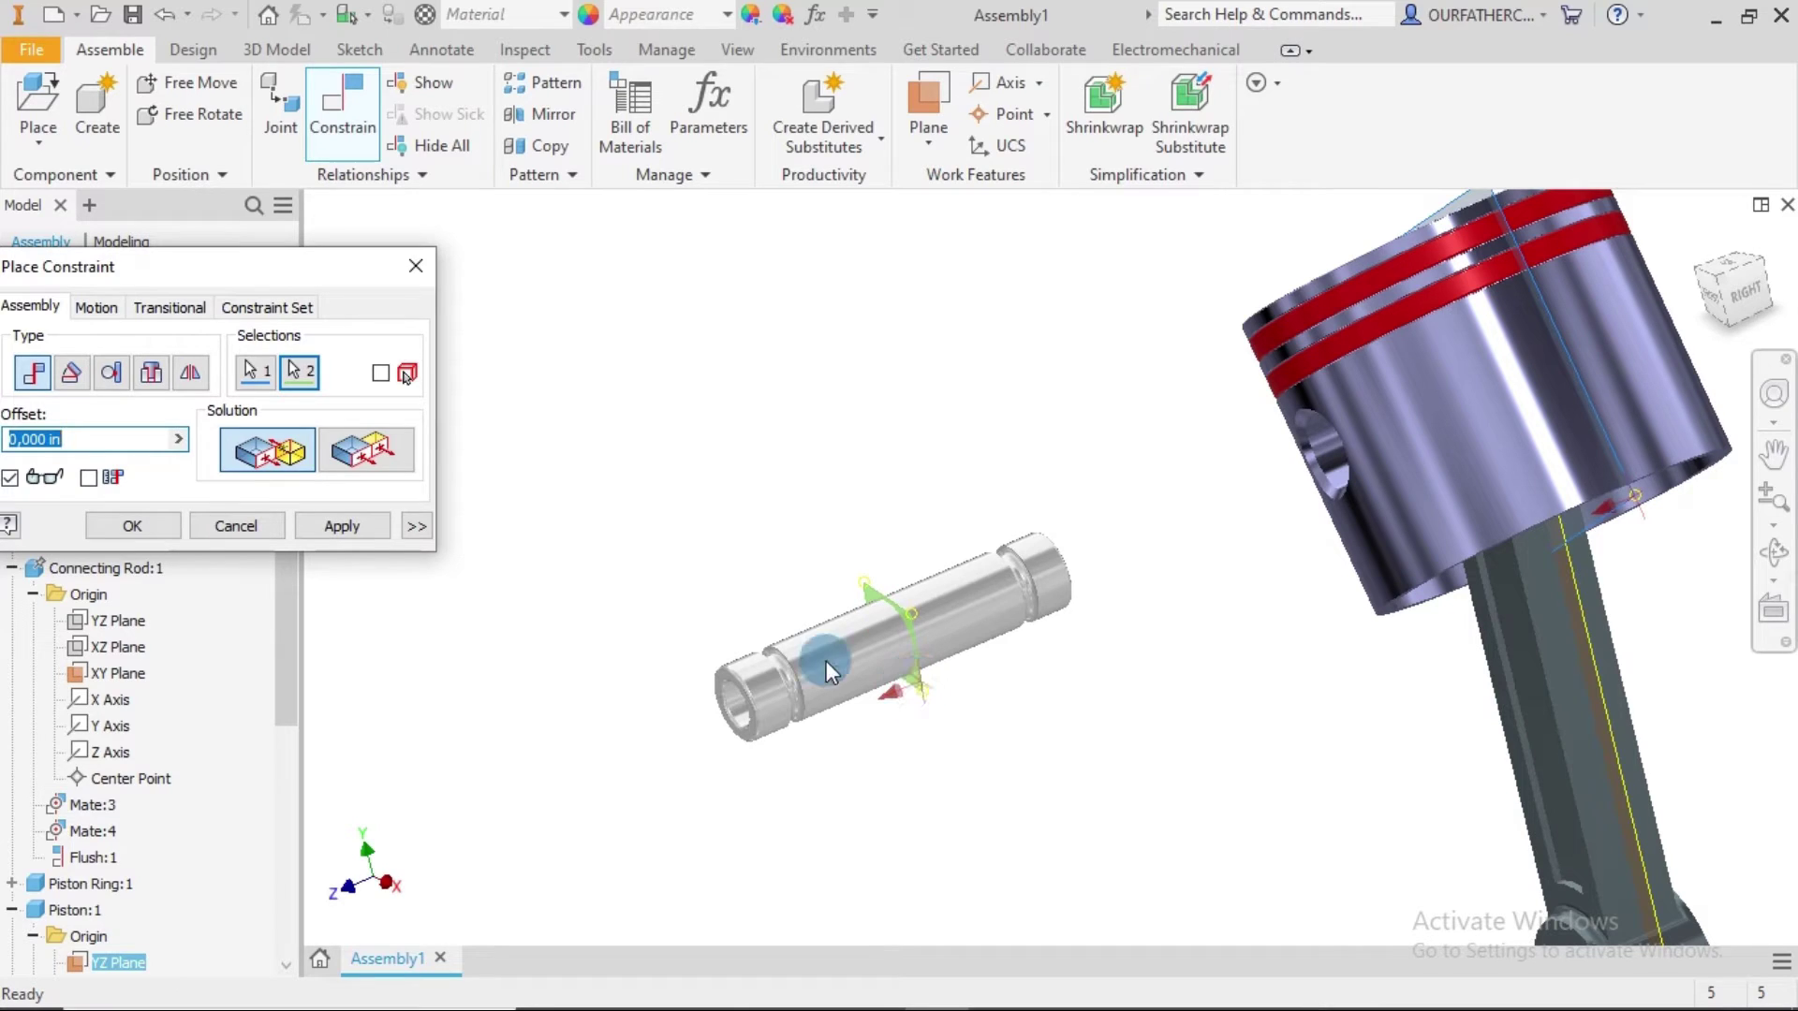
click(382, 455)
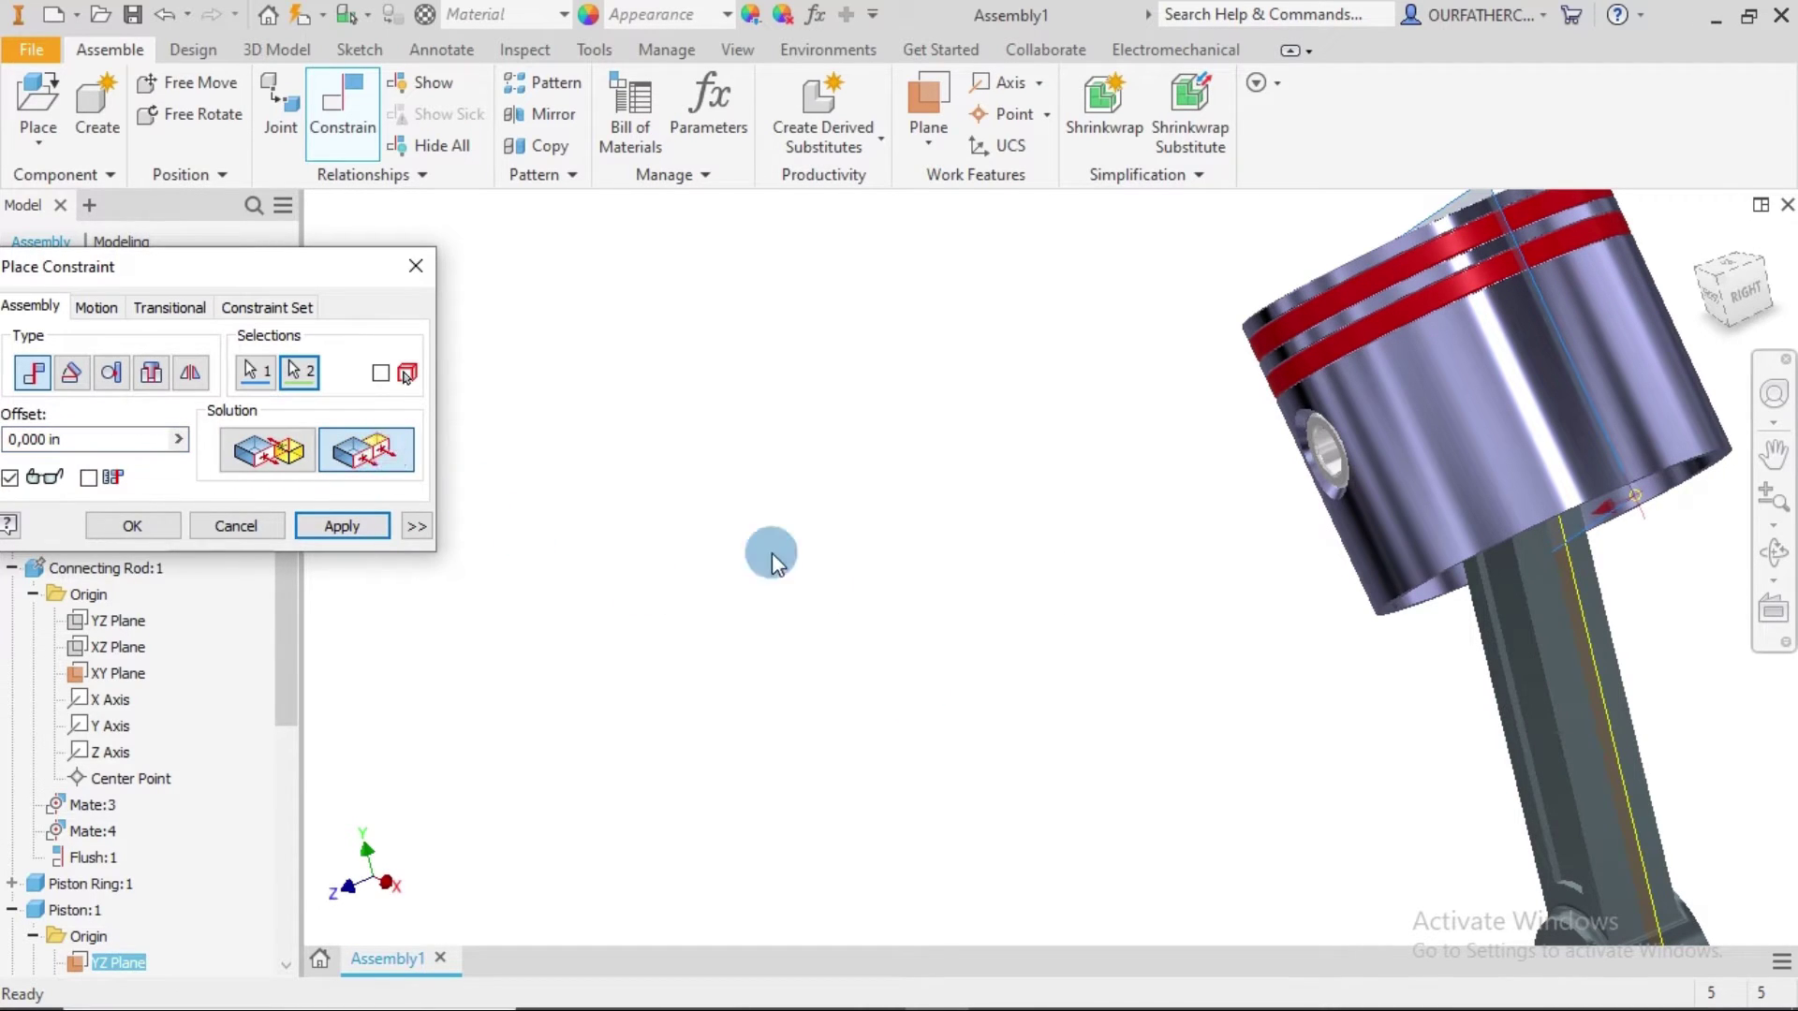
key(F4)
drag(1085, 548, 1059, 620)
middle_drag(1057, 625, 722, 424)
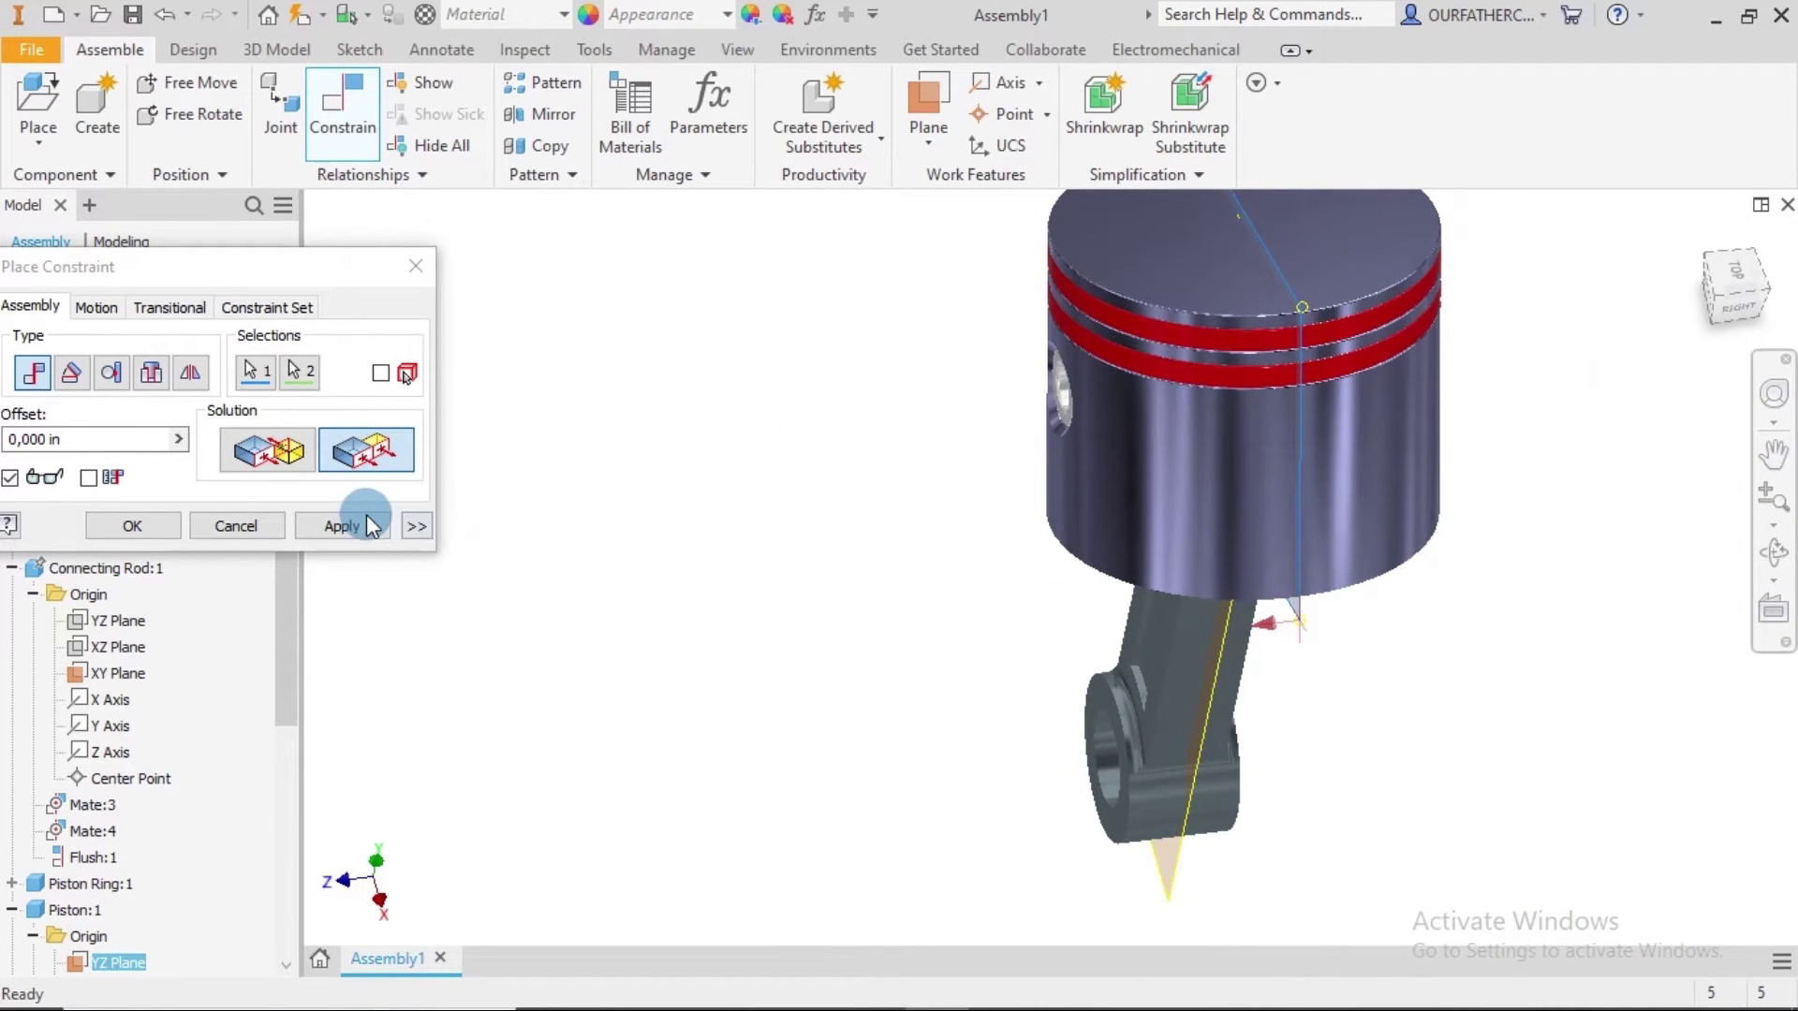
click(341, 526)
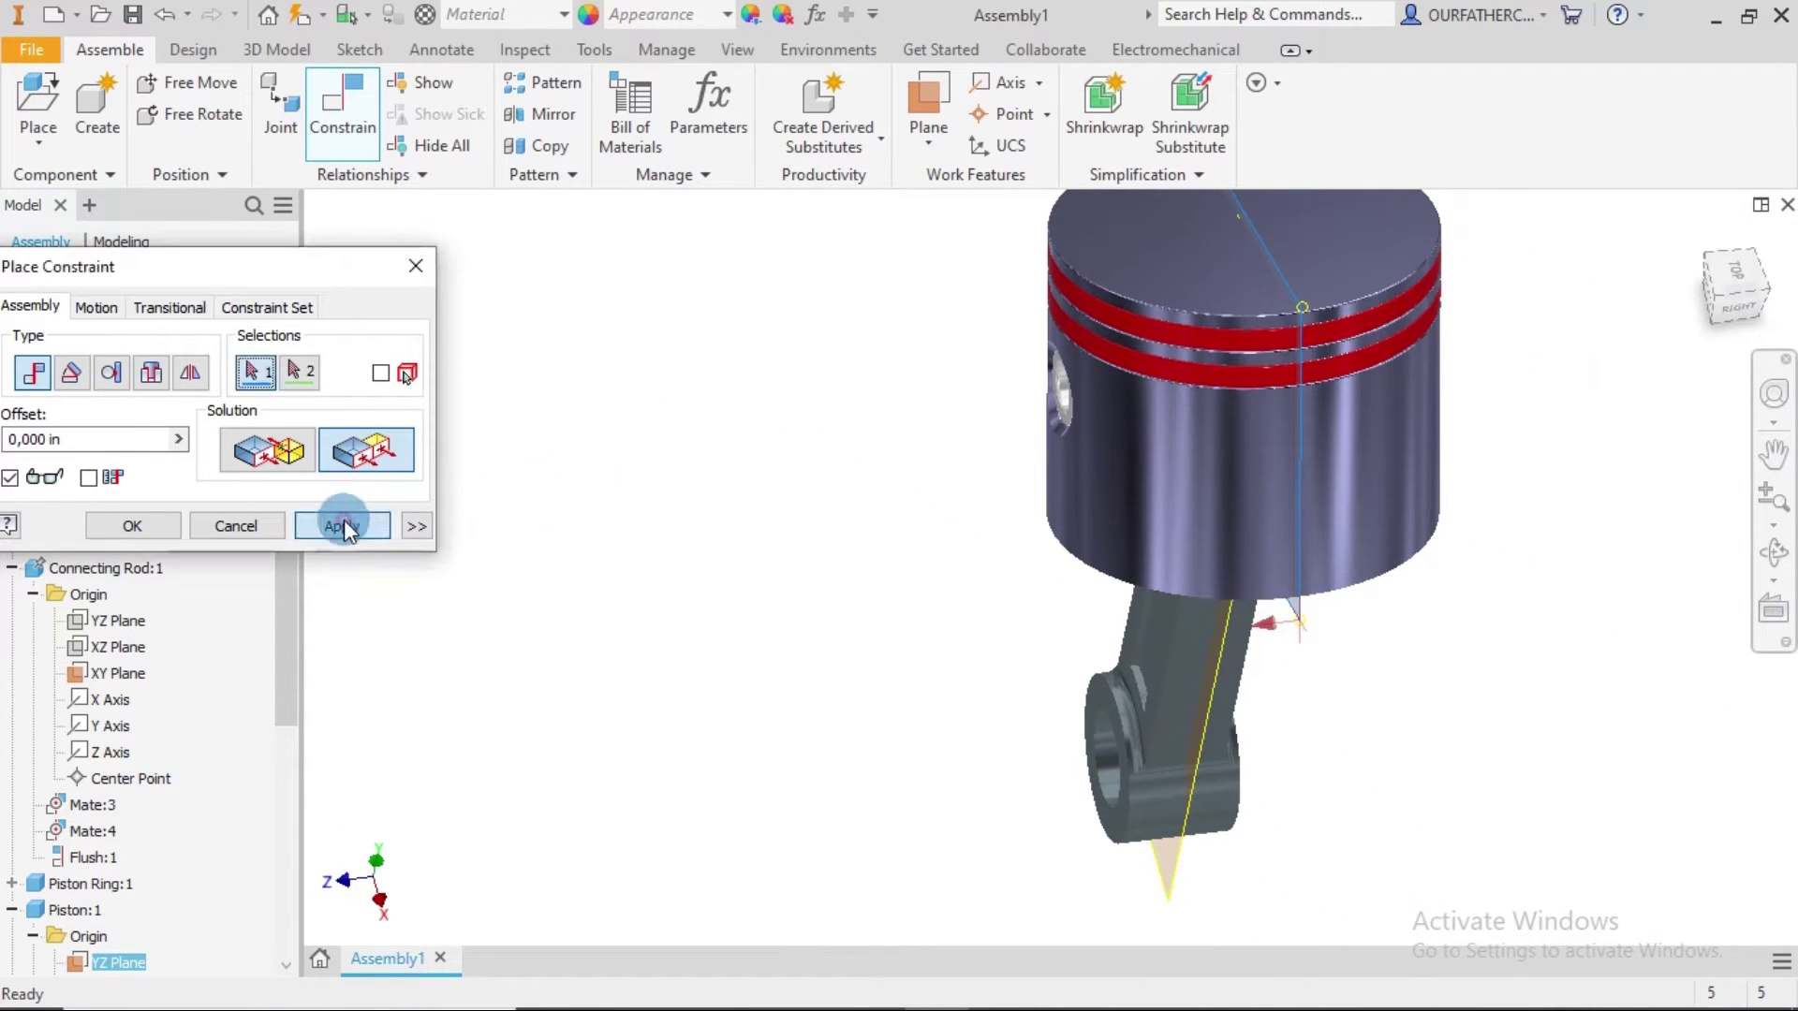
click(258, 523)
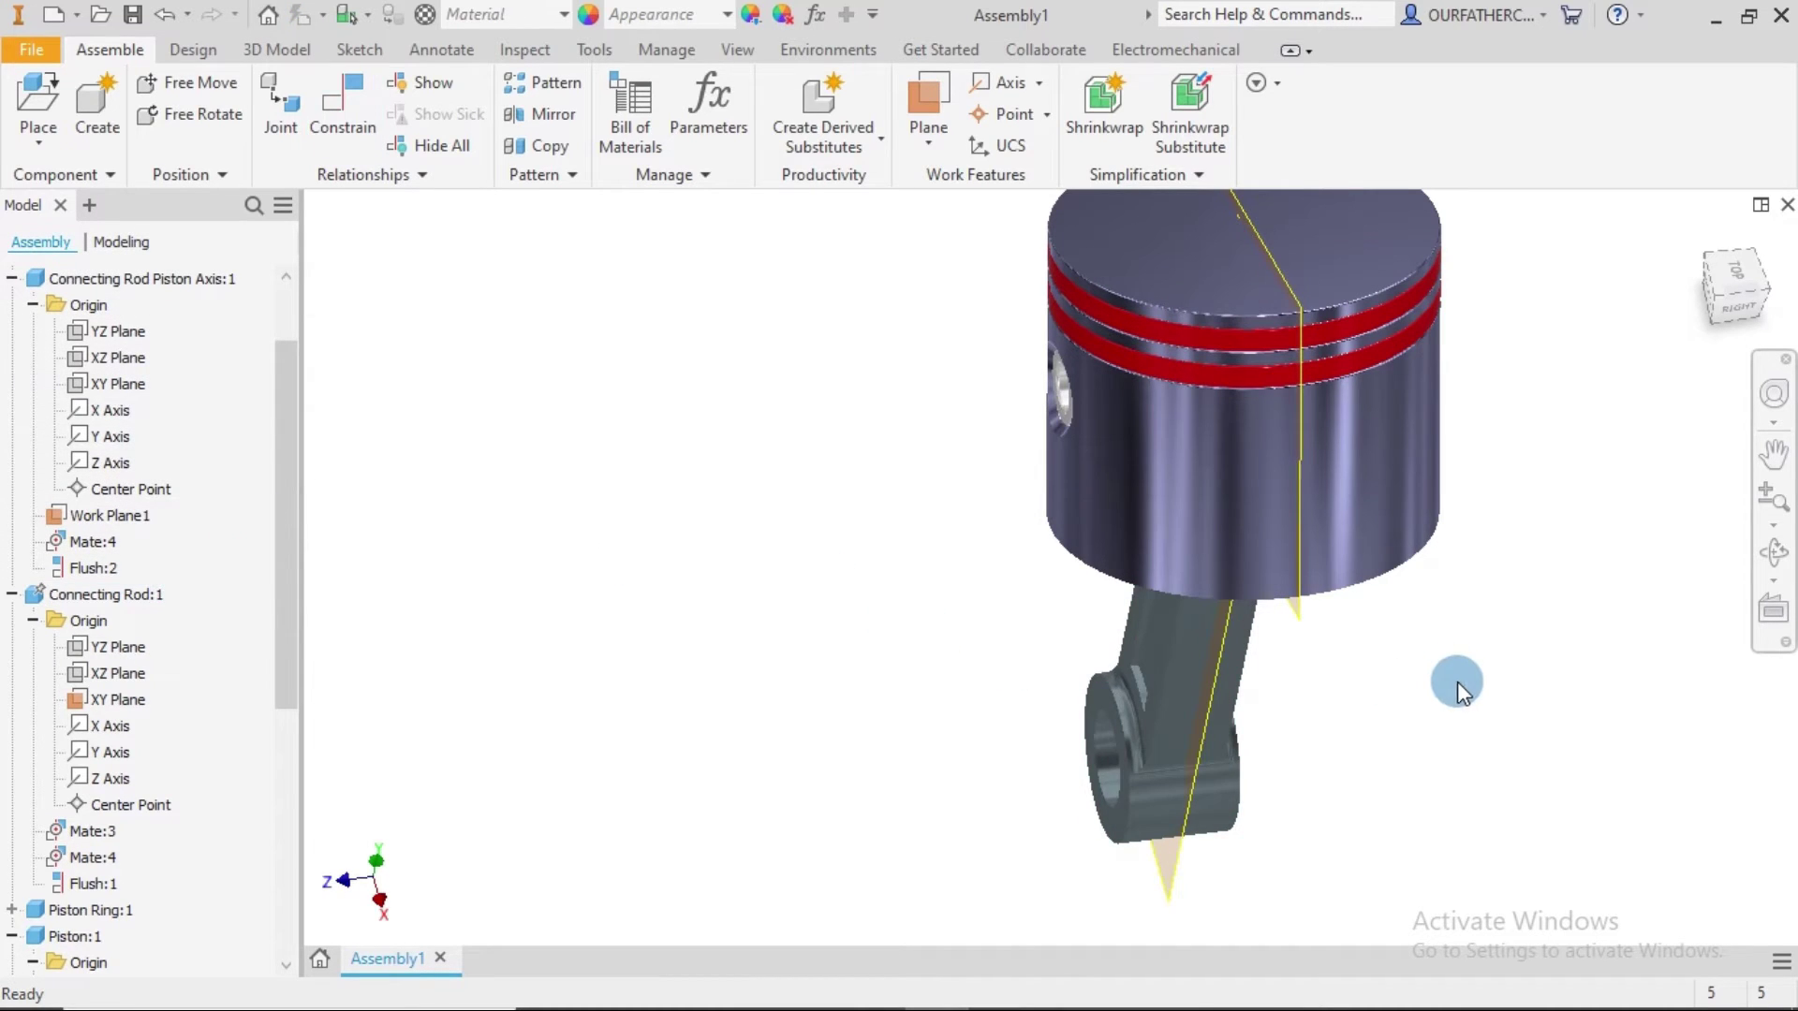
shift+middle_drag(1457, 681, 1461, 586)
scroll(1158, 603, up, 5)
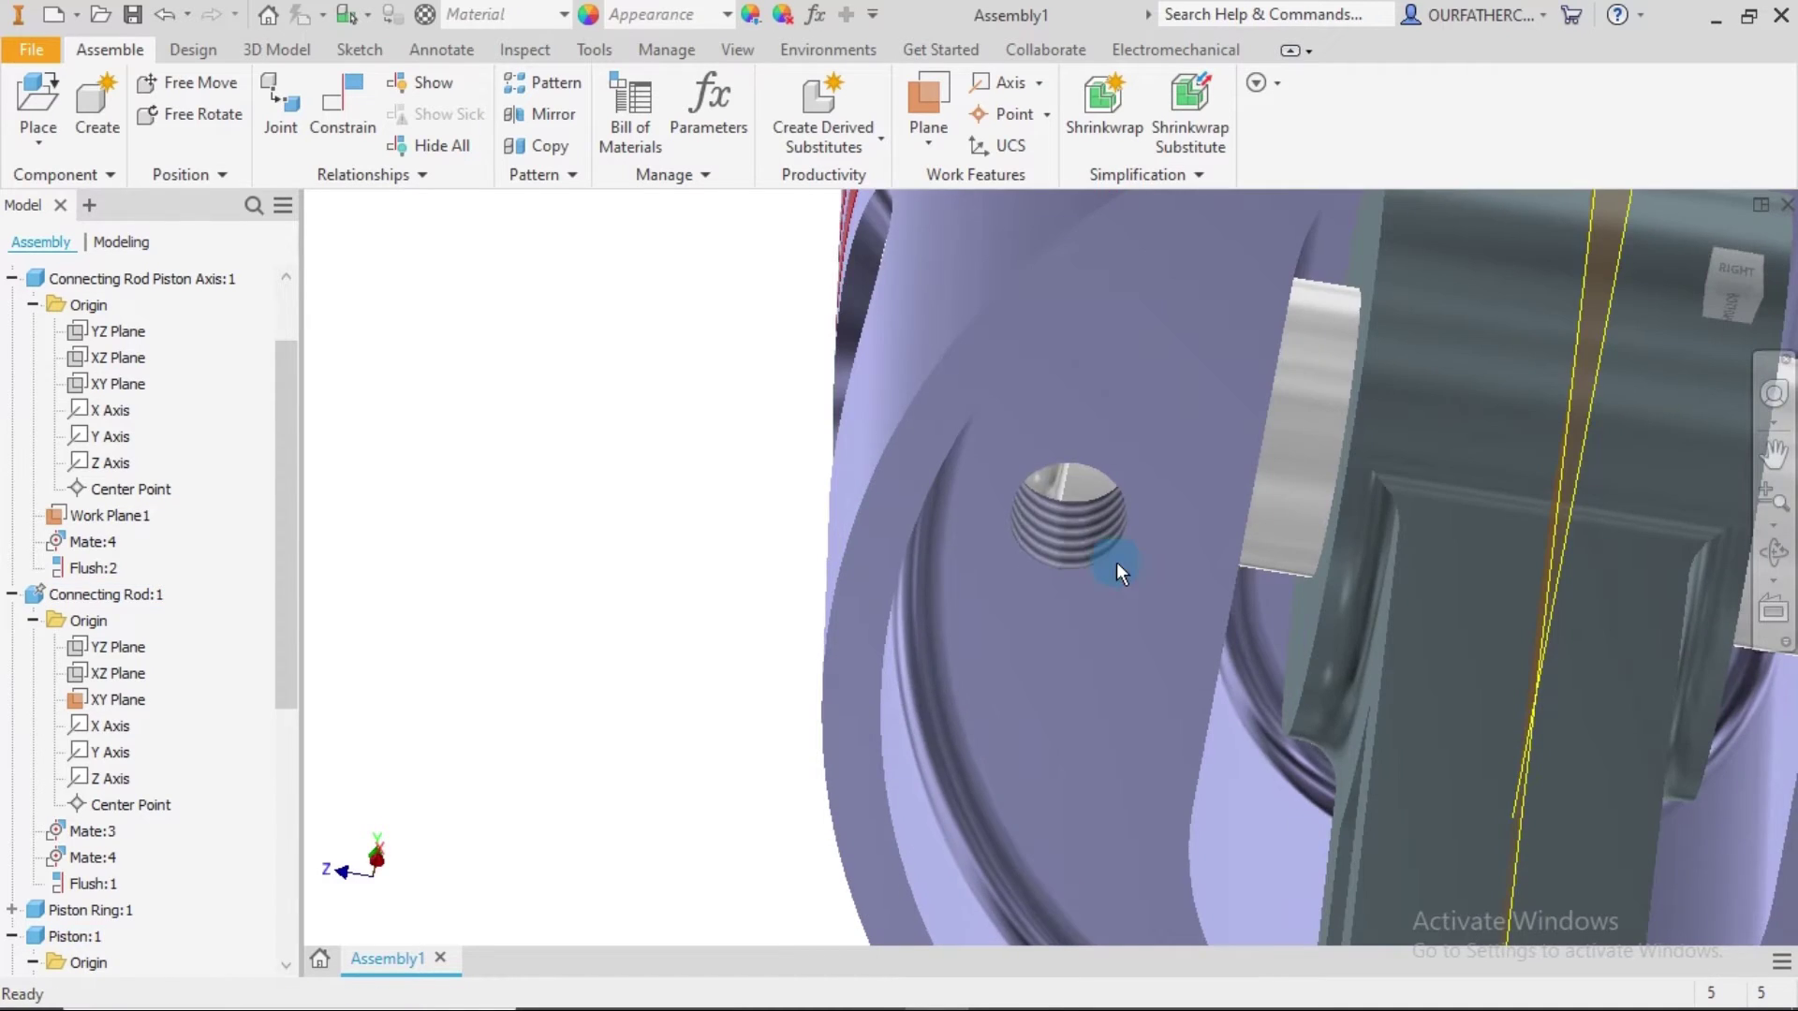
Hide the piston pin's Work Plane1, the connecting rod's XY plane and the piston's YZ plane.
scroll(1076, 523, down, 5)
scroll(1420, 585, up, 3)
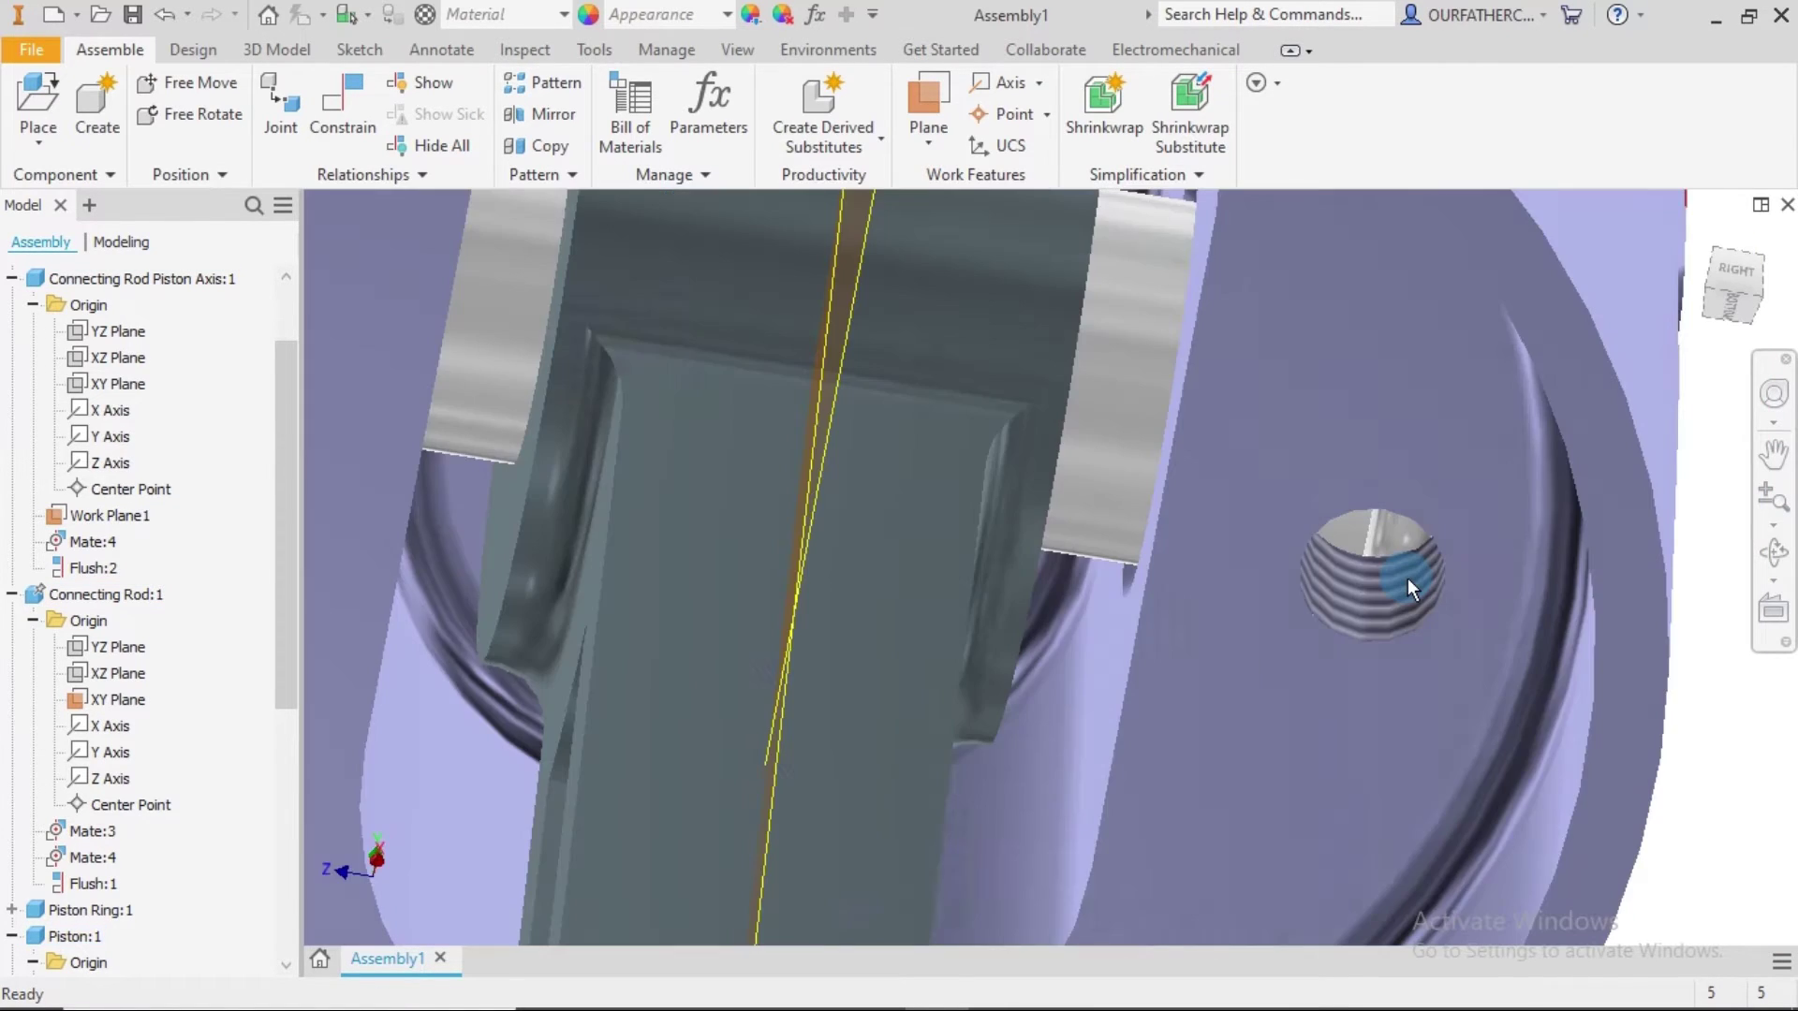
scroll(1080, 598, down, 5)
shift+middle_drag(1068, 614, 1083, 671)
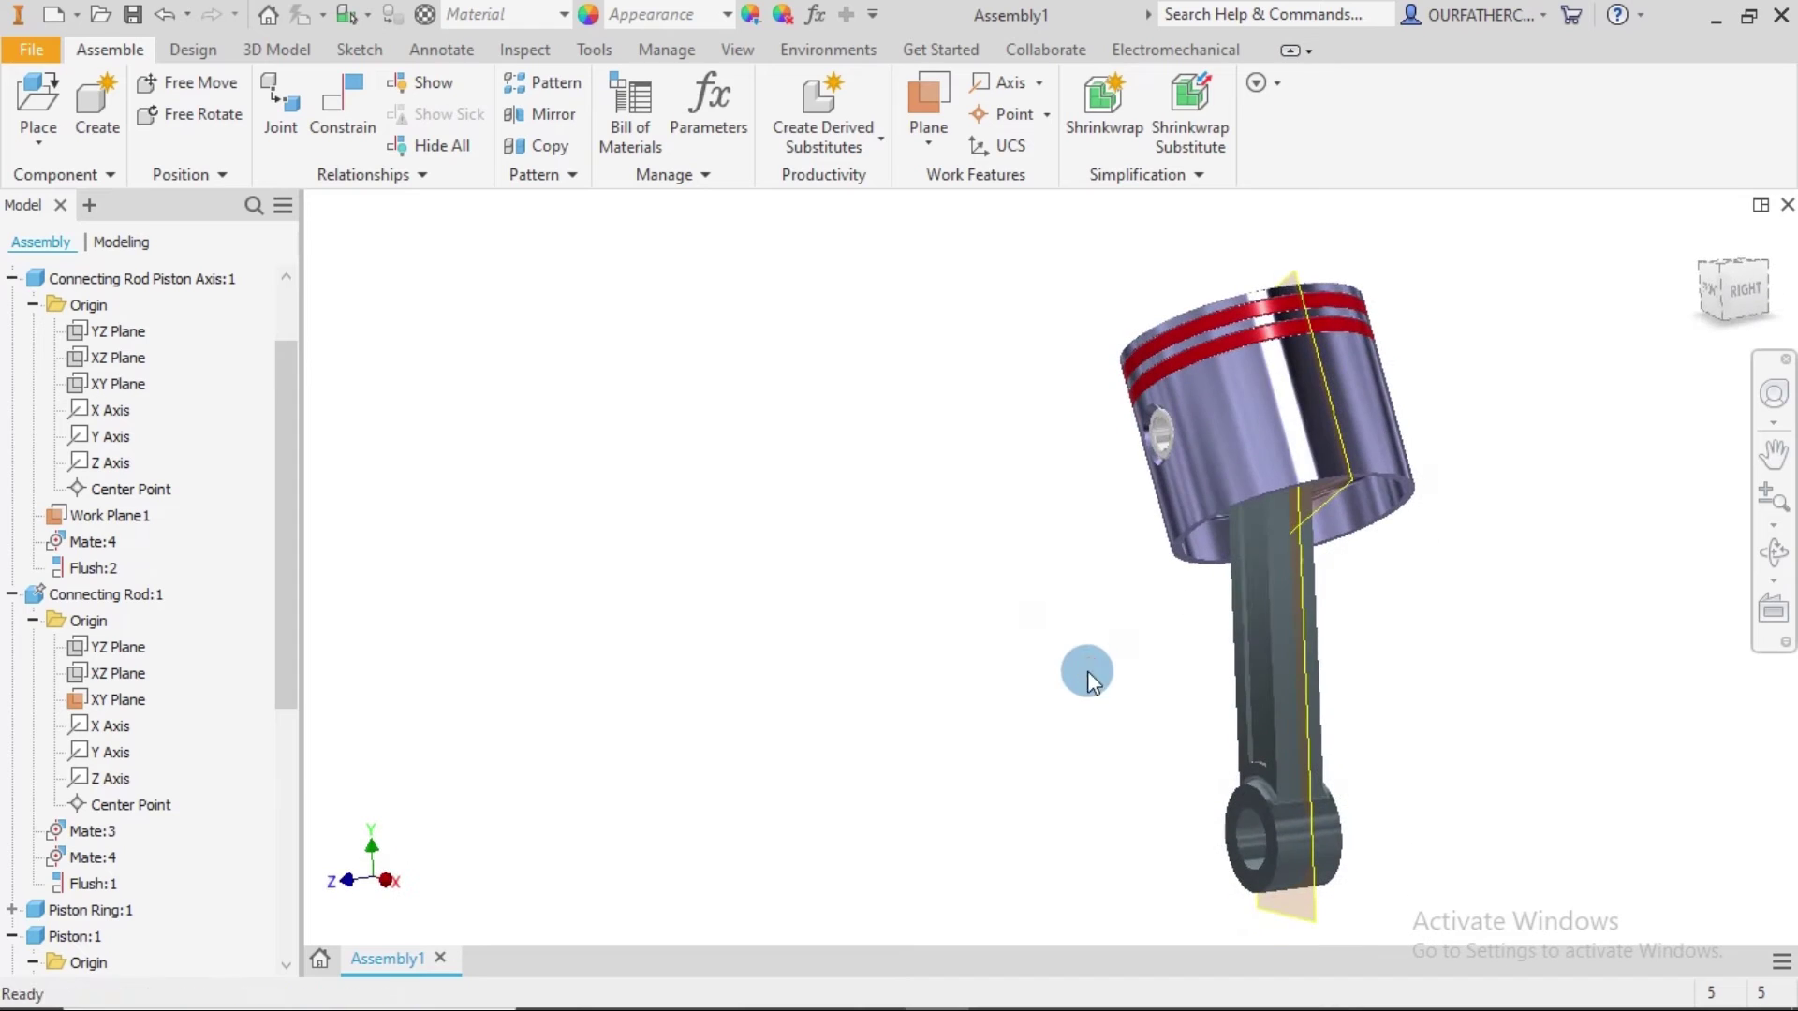
right_click(122, 514)
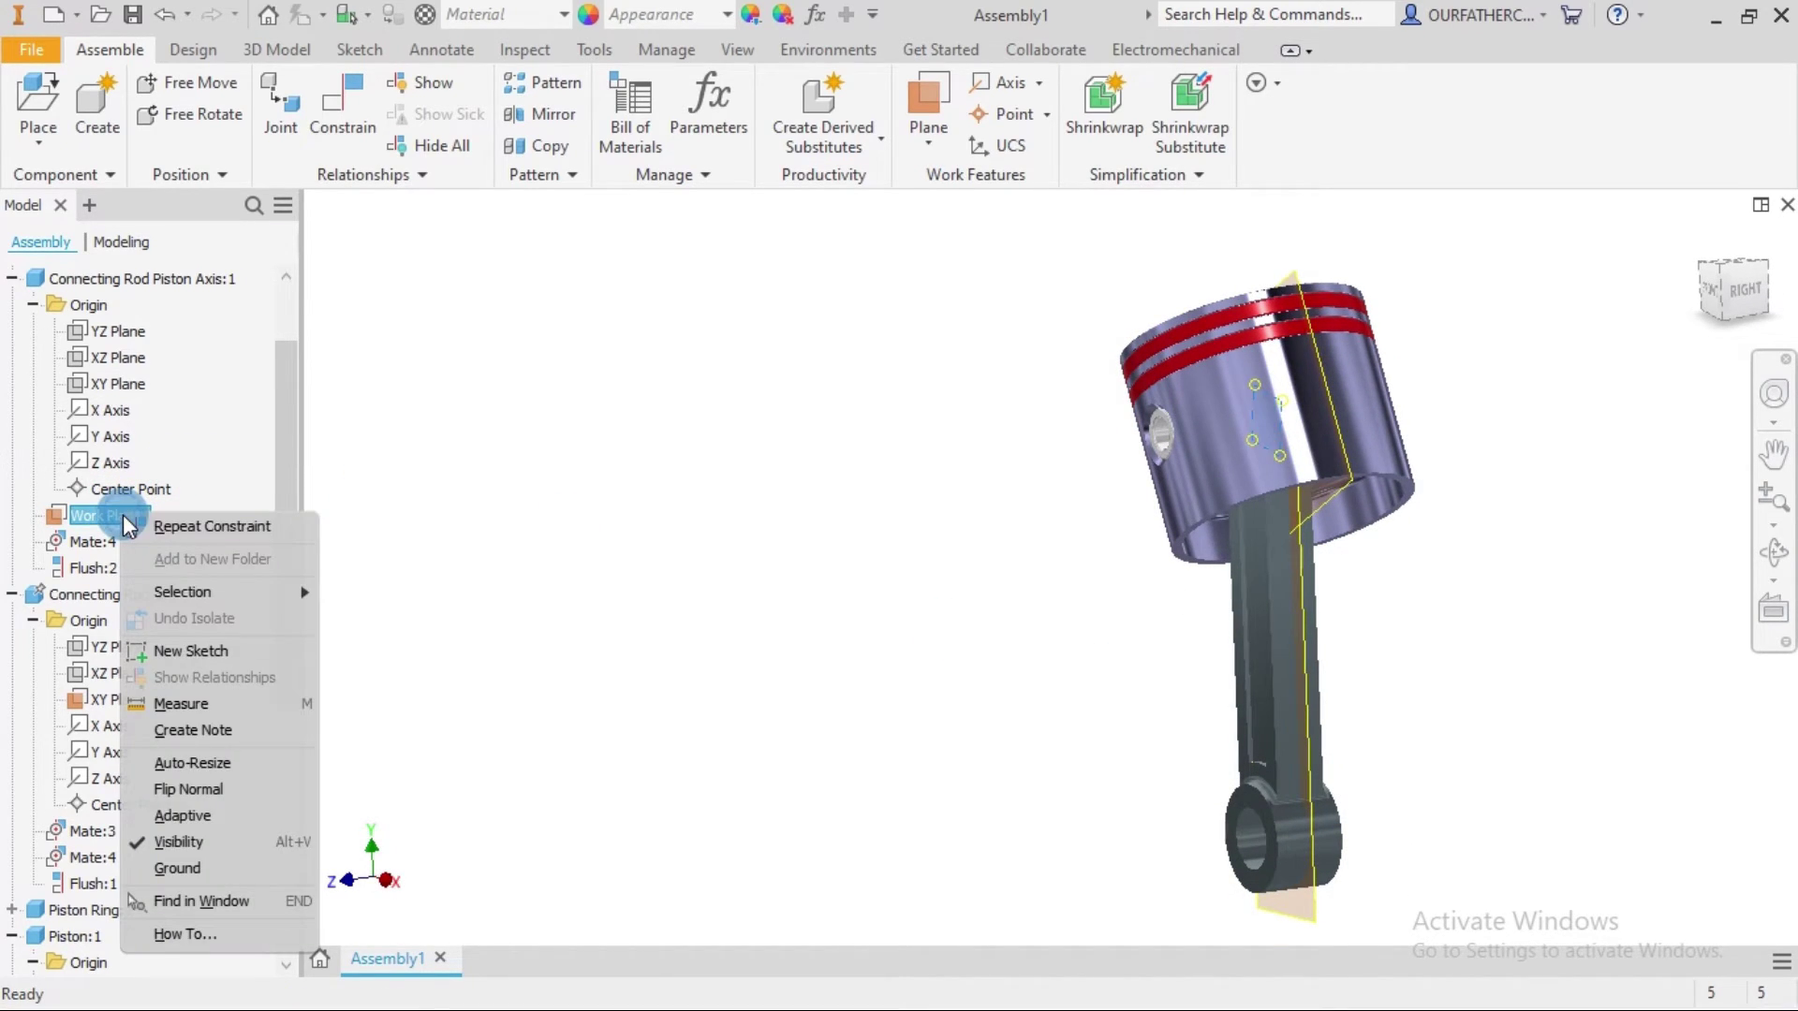
click(192, 848)
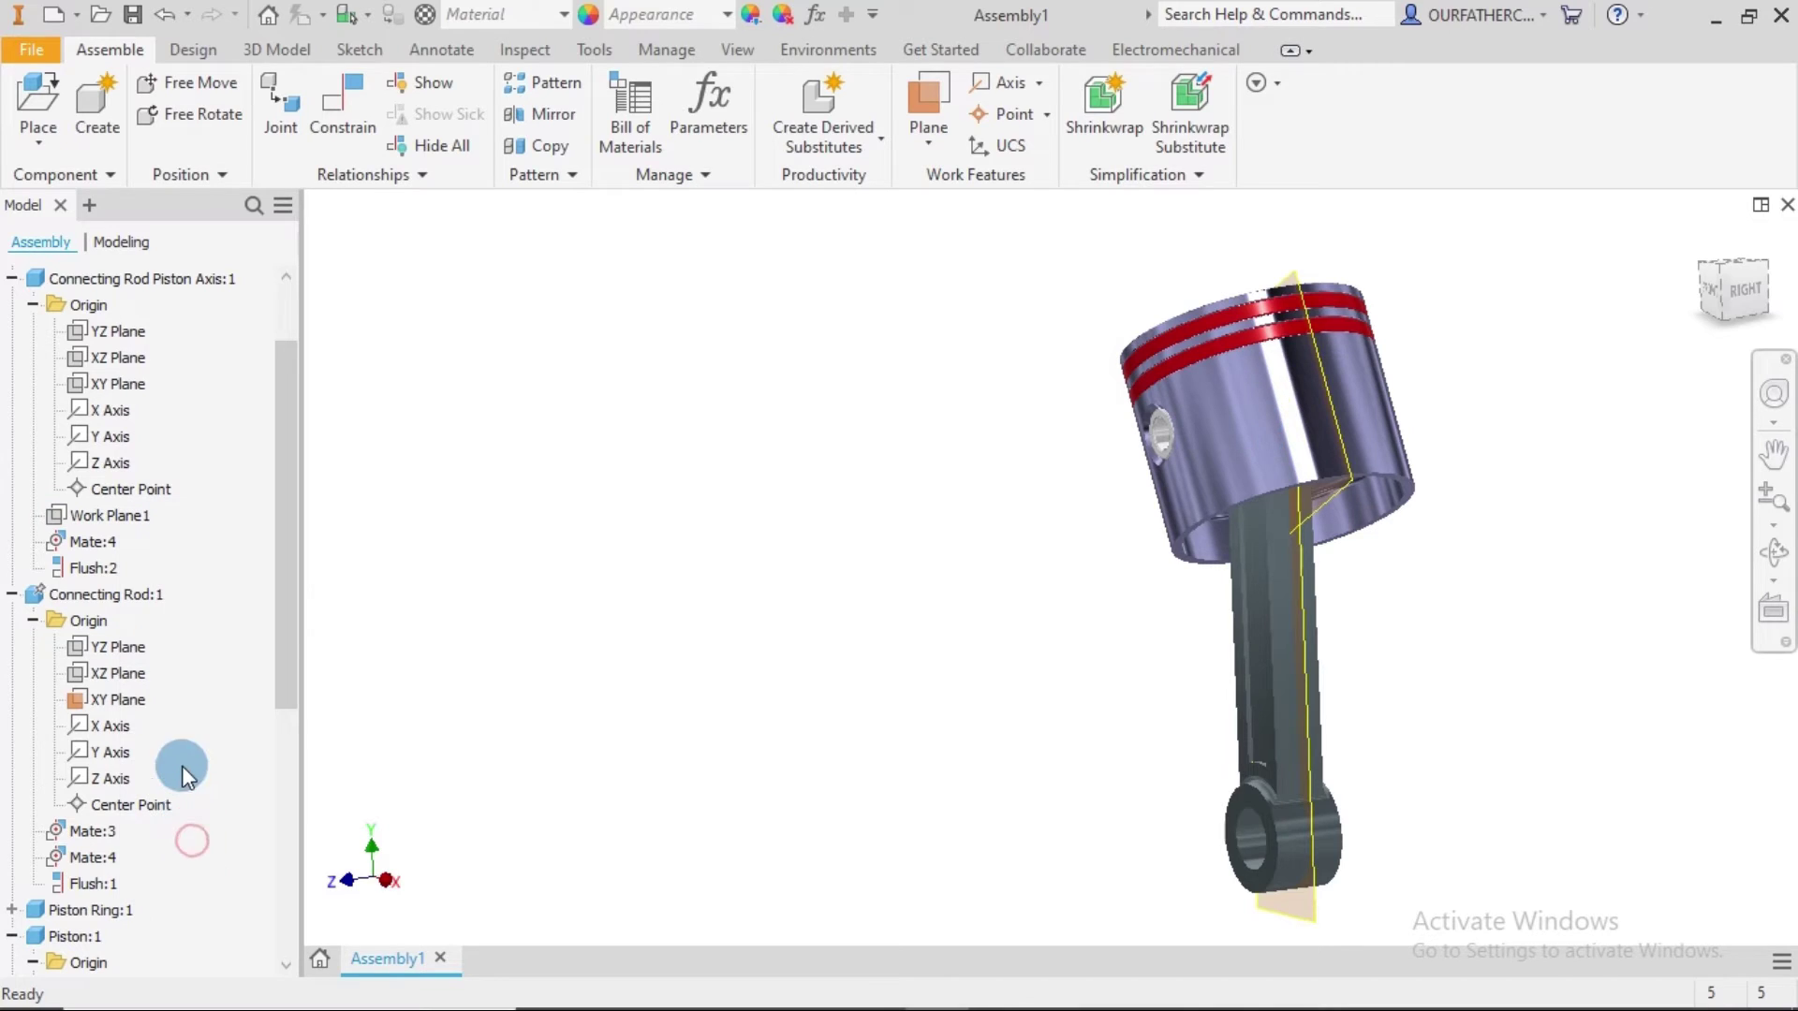
right_click(122, 700)
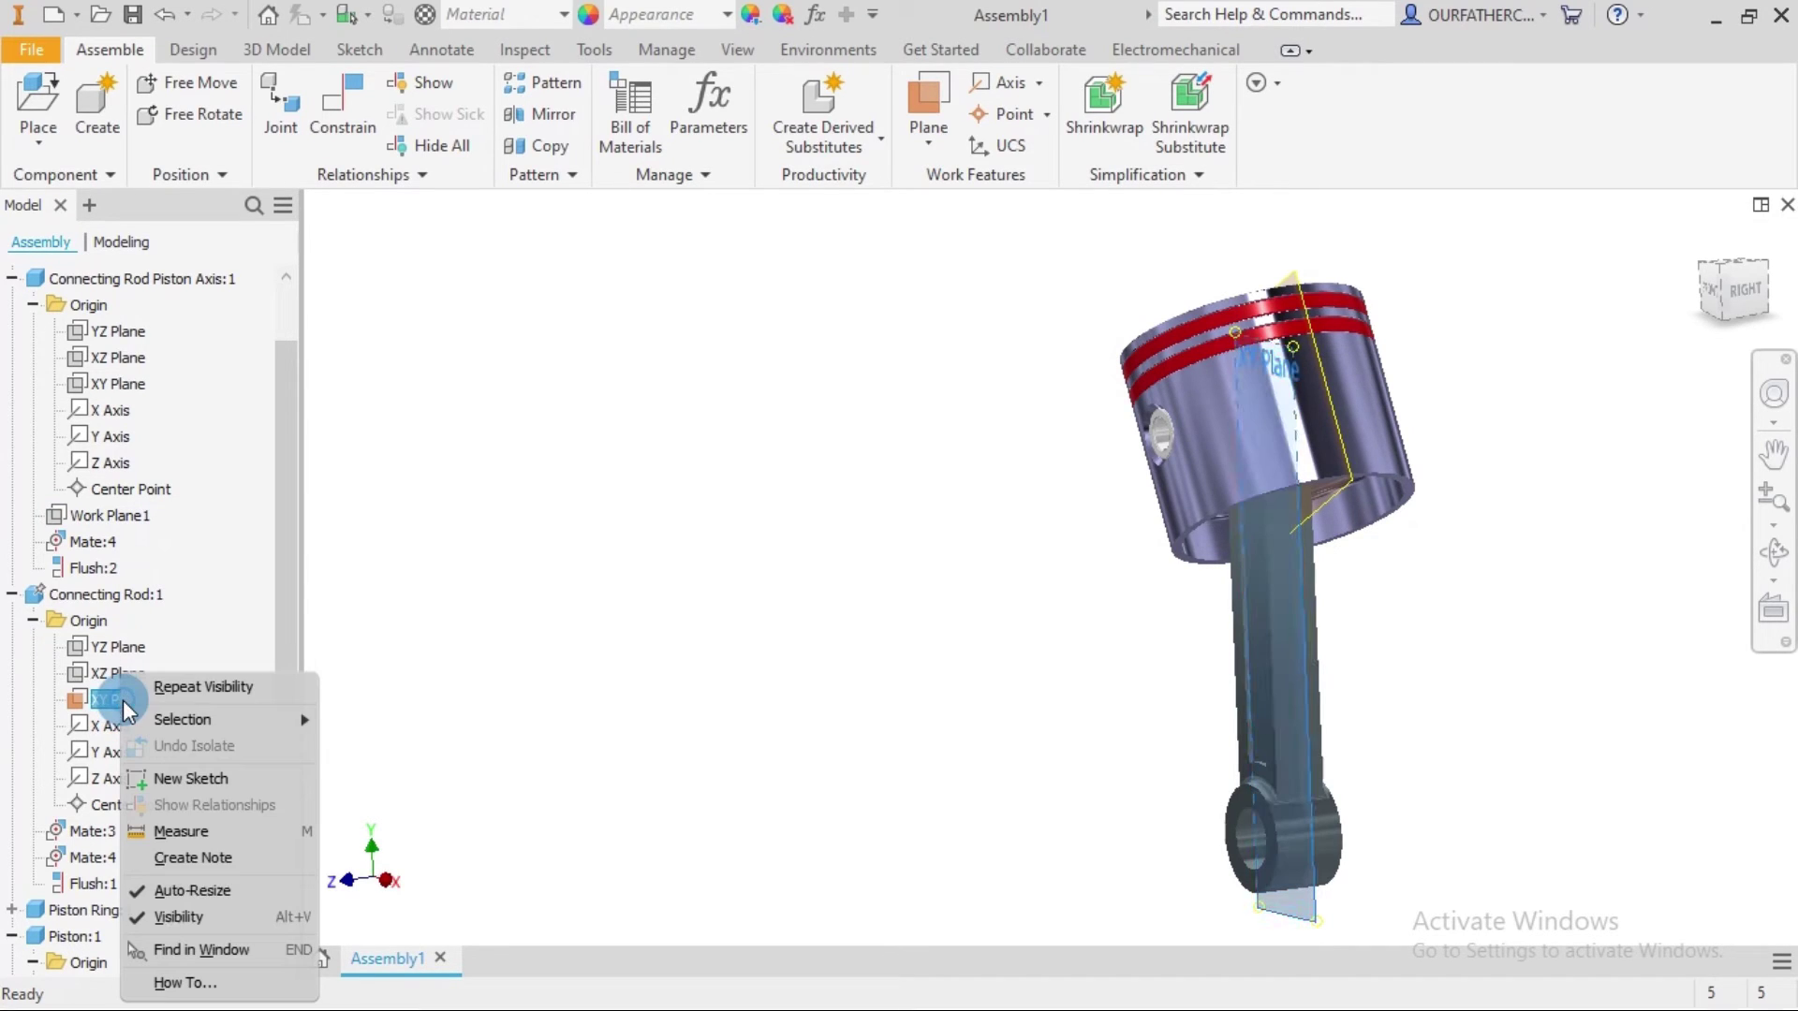
click(178, 916)
scroll(140, 707, down, 3)
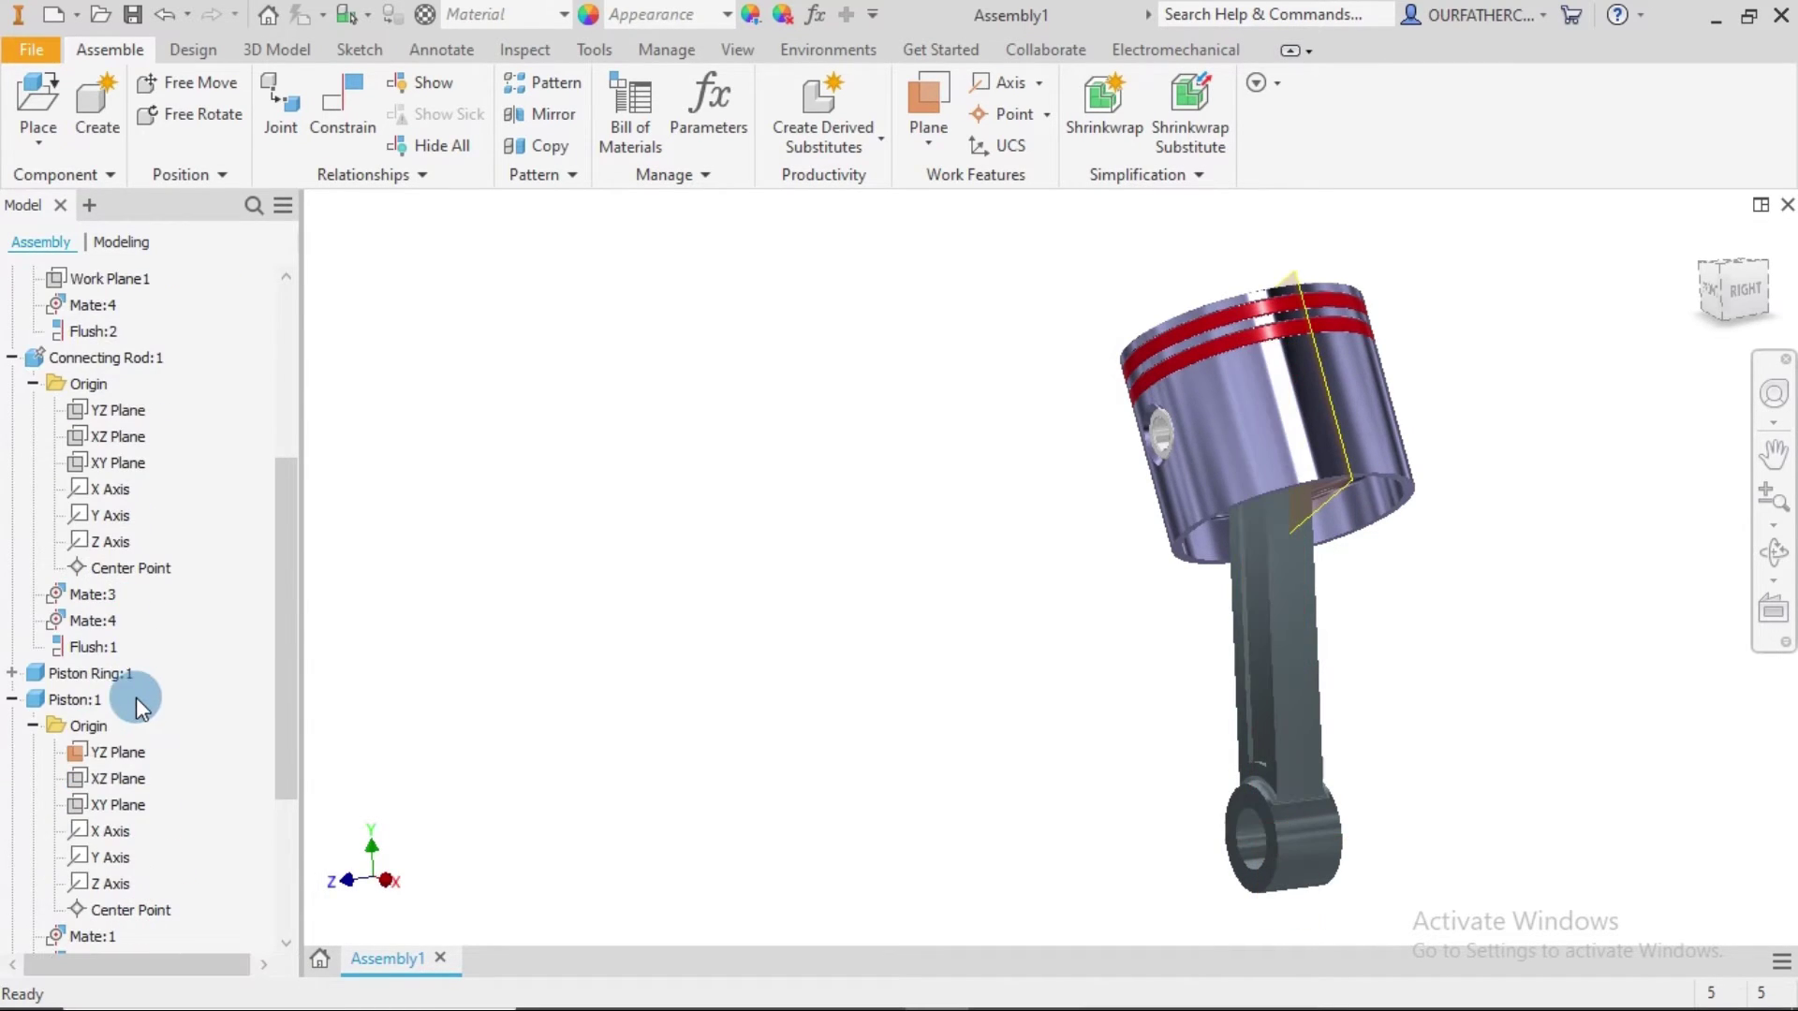
right_click(108, 750)
click(169, 917)
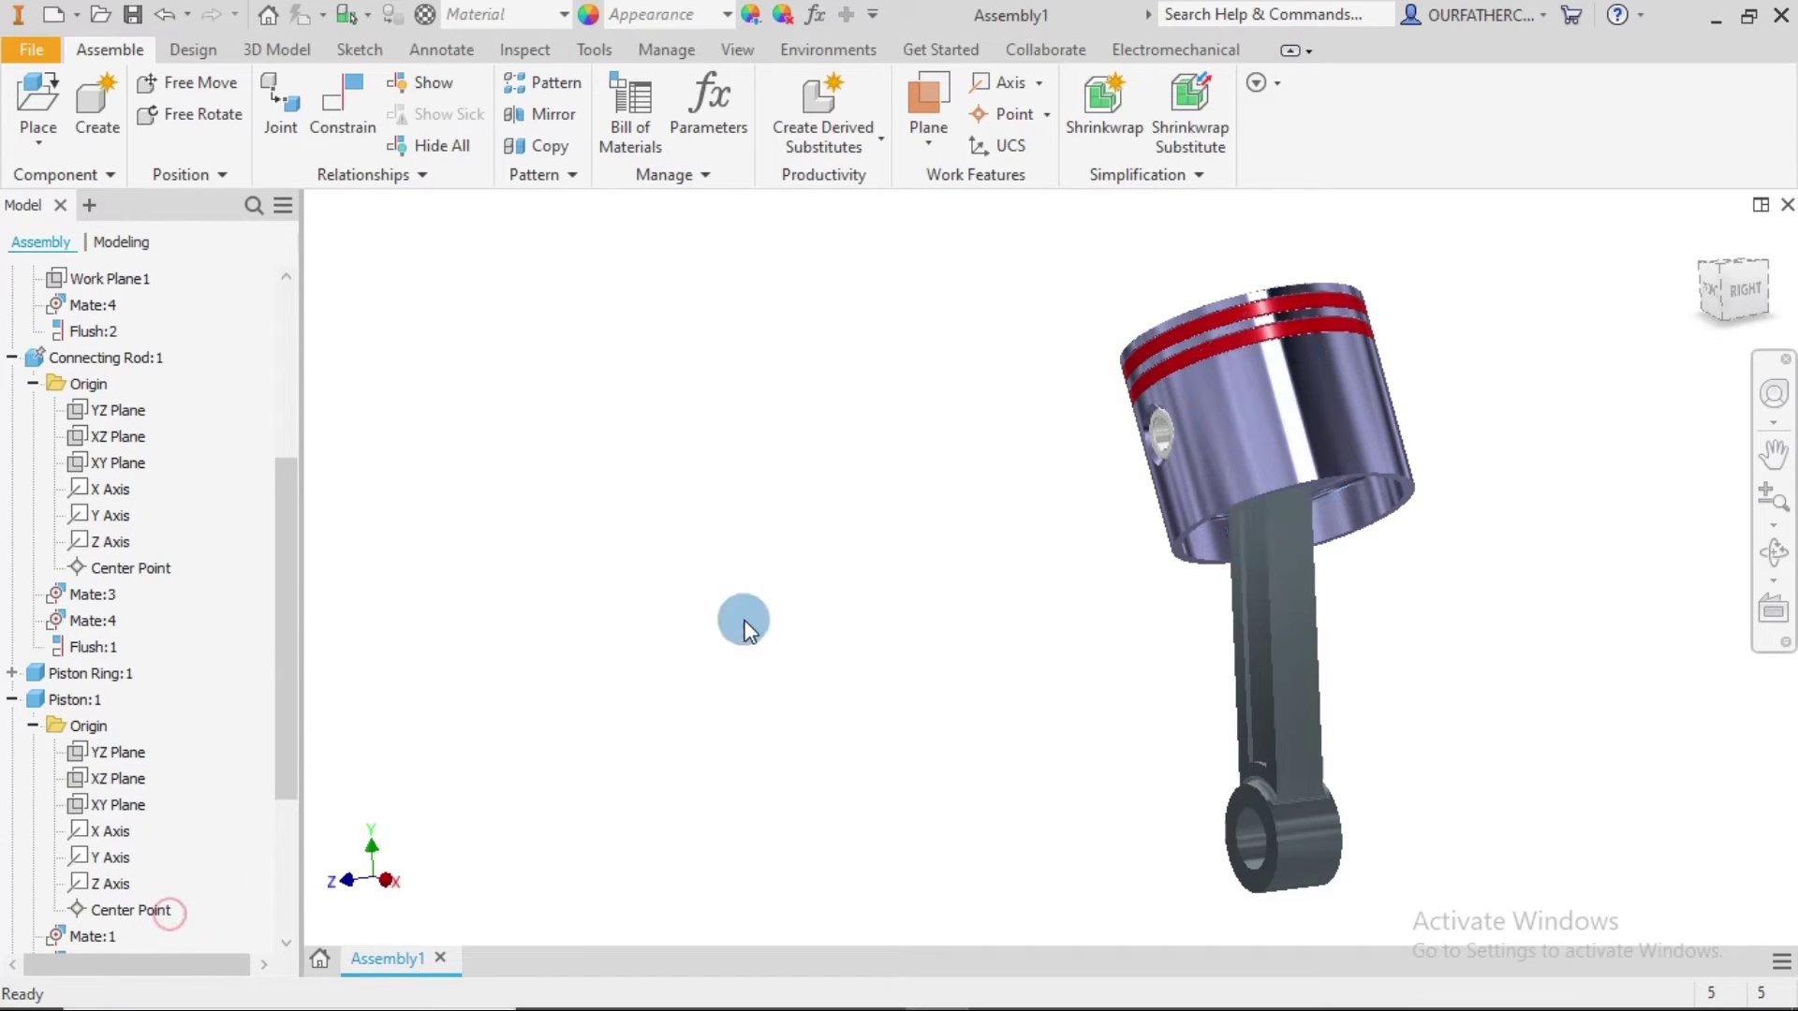
click(772, 595)
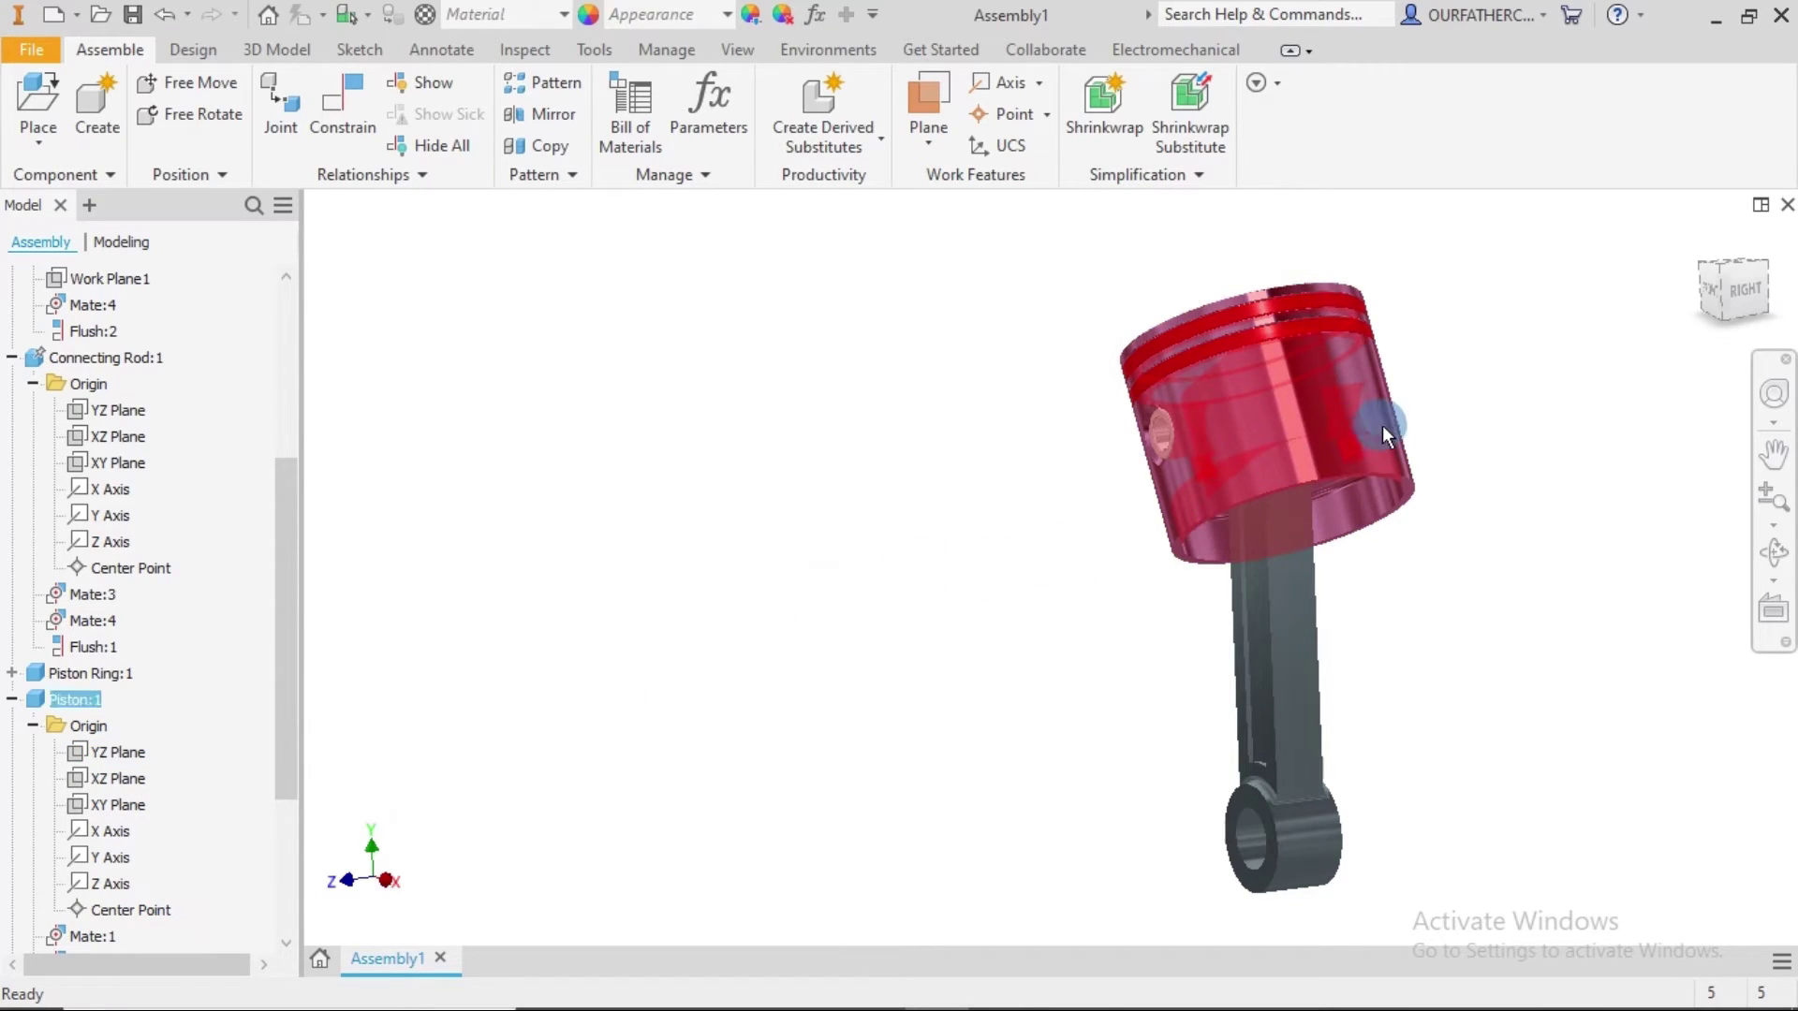
Swing the piston slightly around its pin and turn the assembly to show the threaded holes underneath.
drag(1382, 425, 1390, 476)
click(1513, 569)
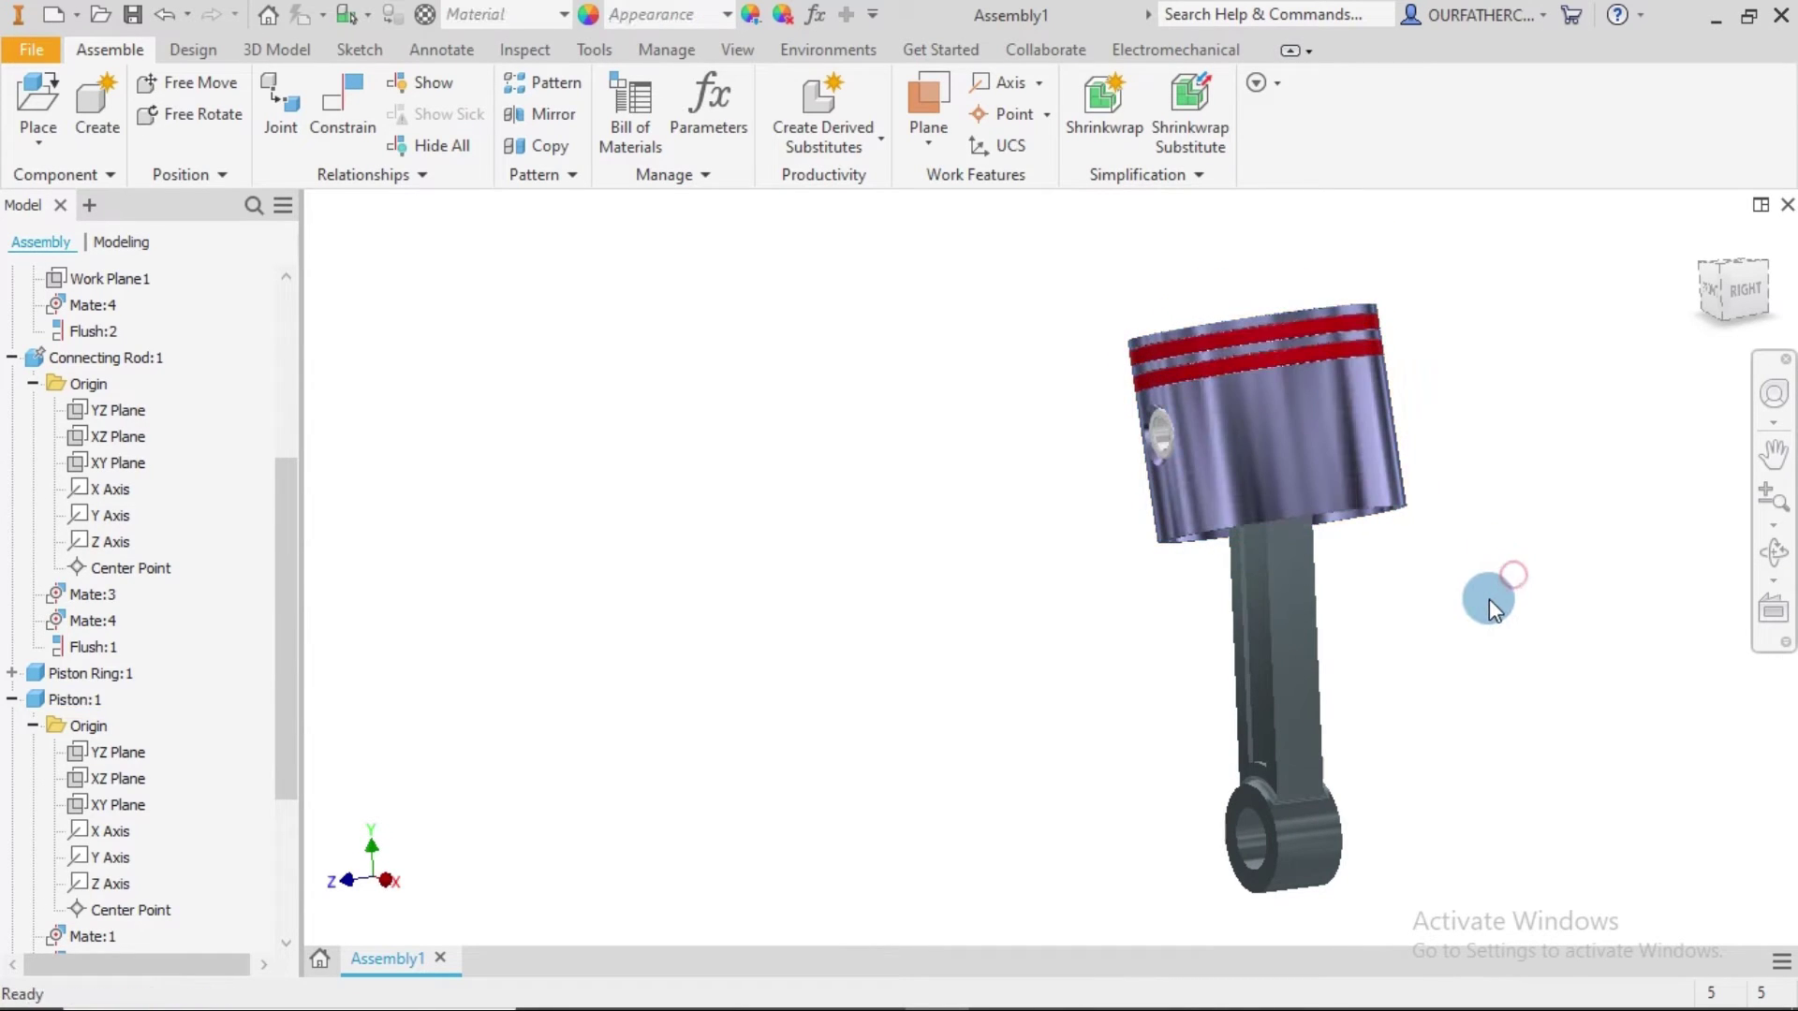
shift+middle_drag(1481, 610, 1413, 521)
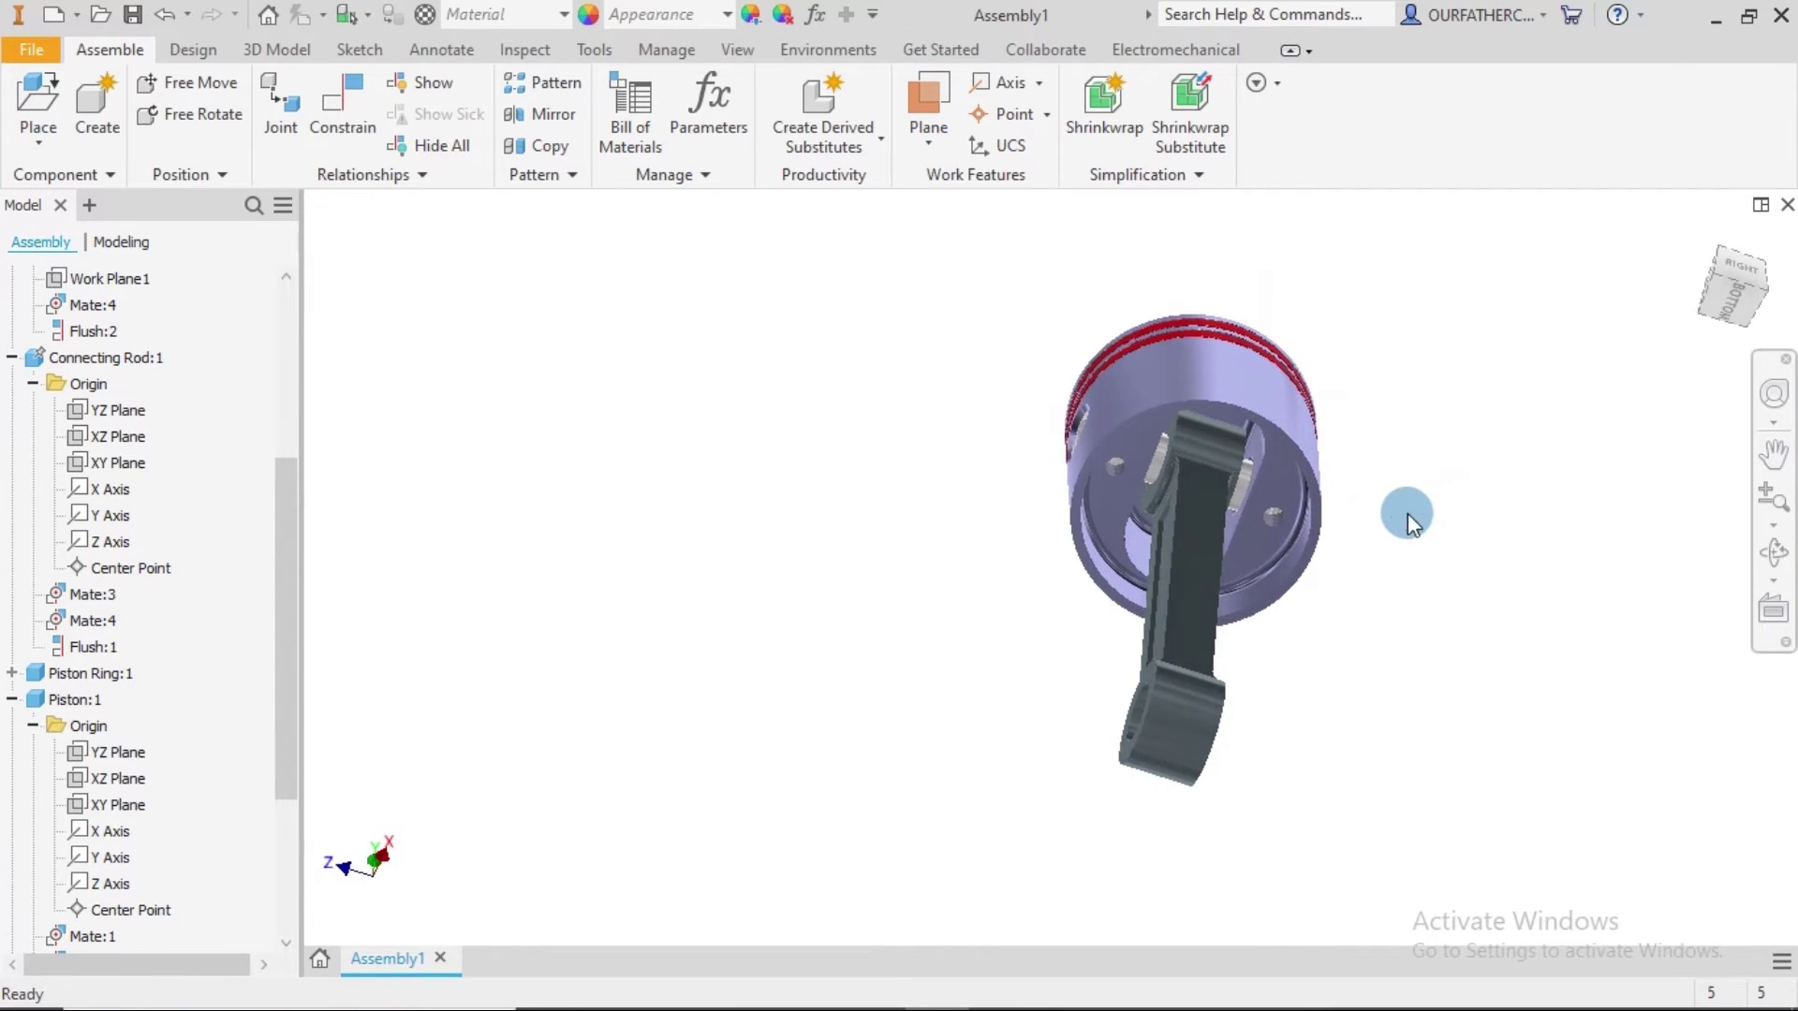
Start placing a component from the Content Center and browse to the Set Screws category under Fasteners, Bolts.
click(49, 149)
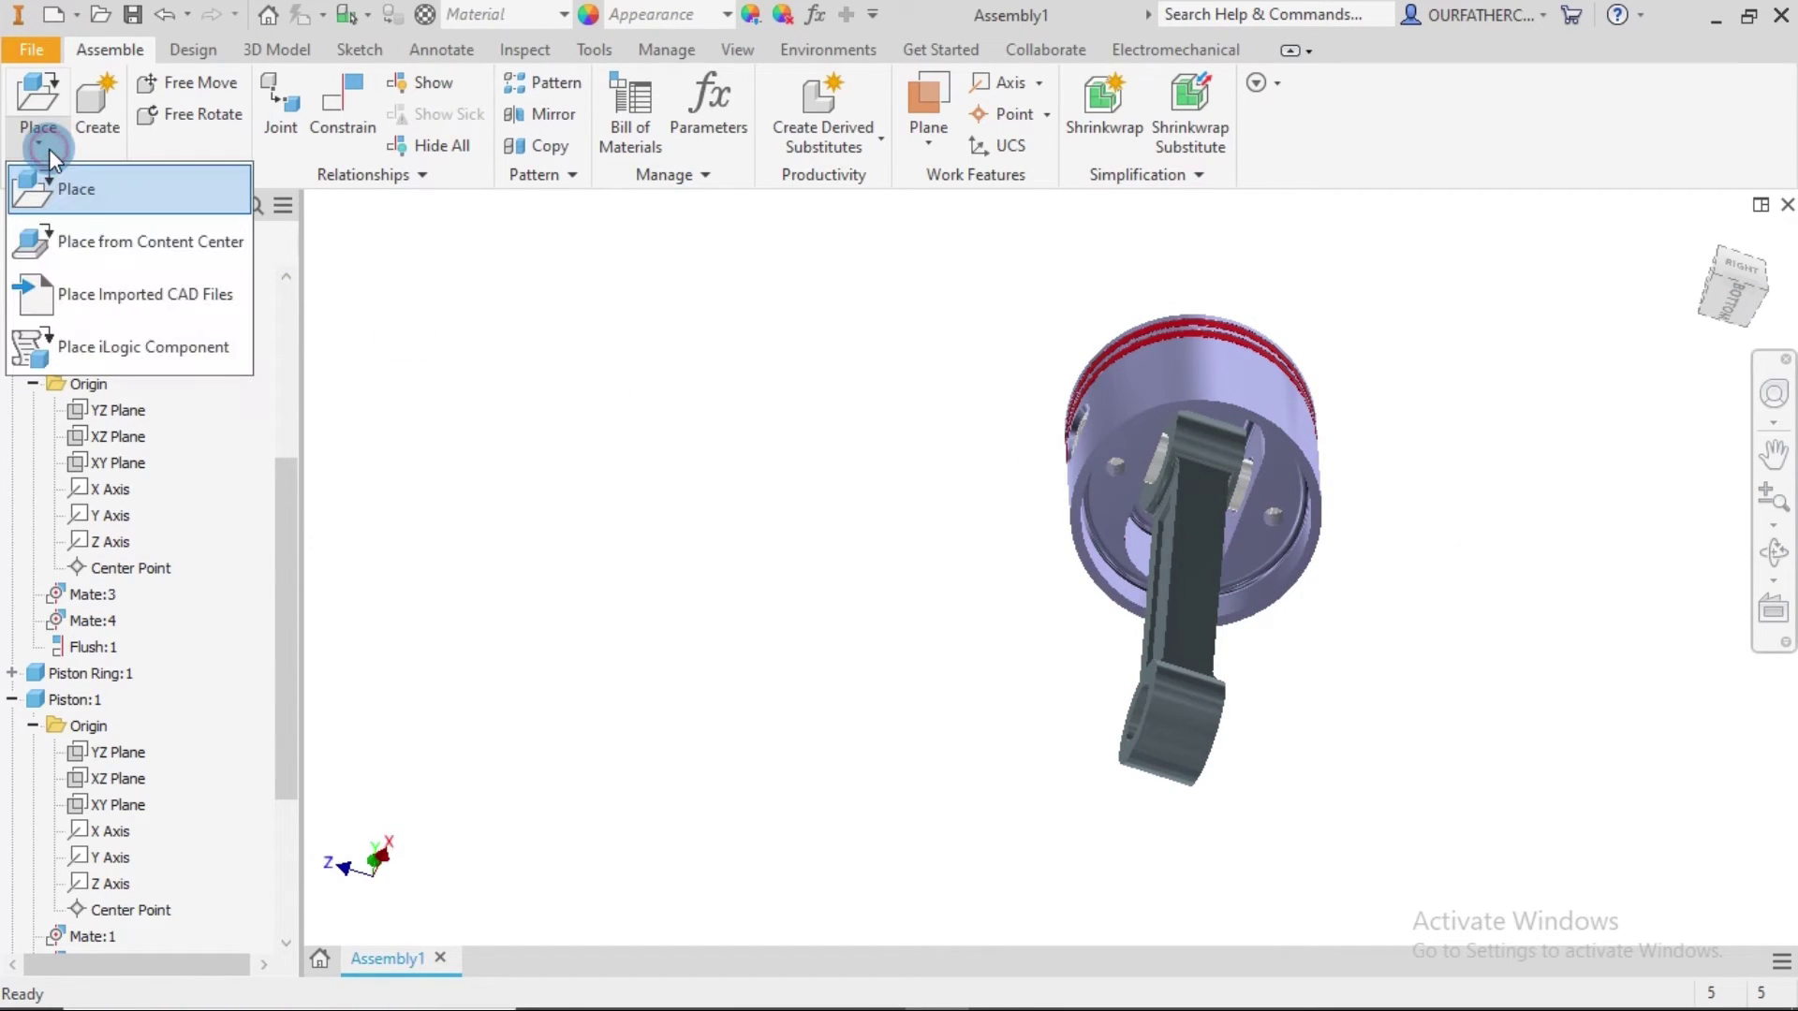
click(80, 246)
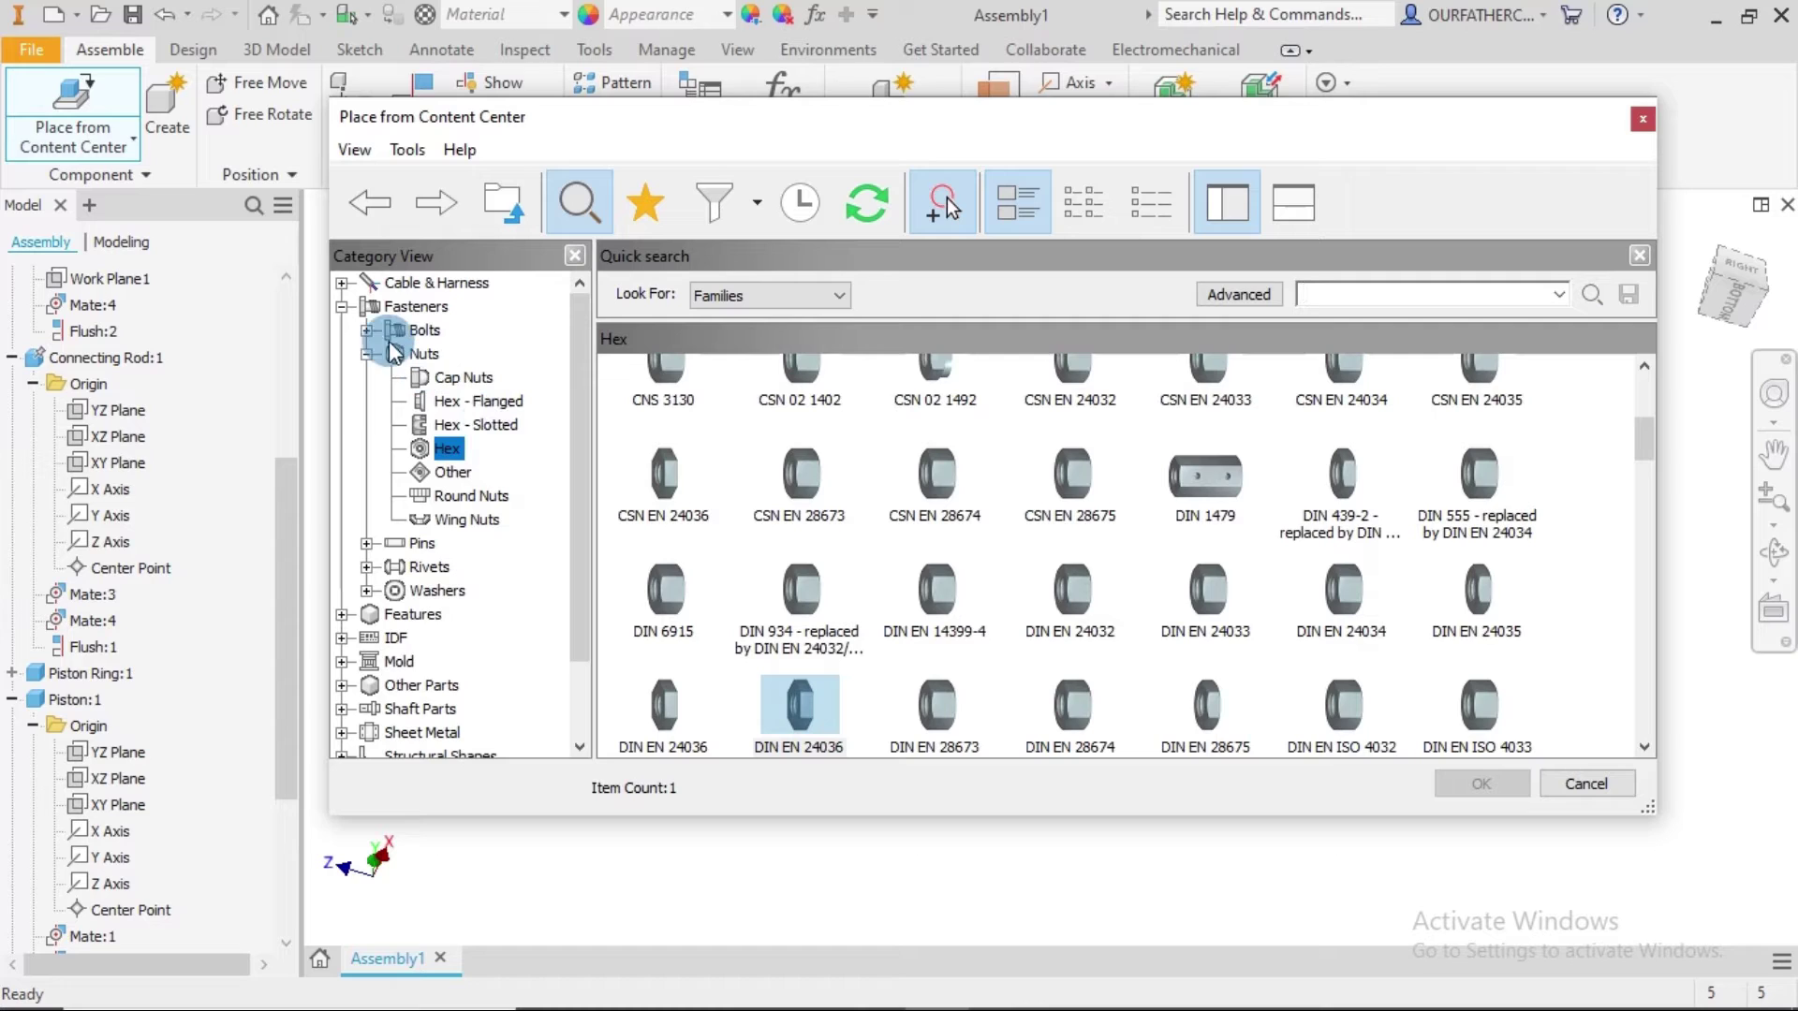
click(366, 331)
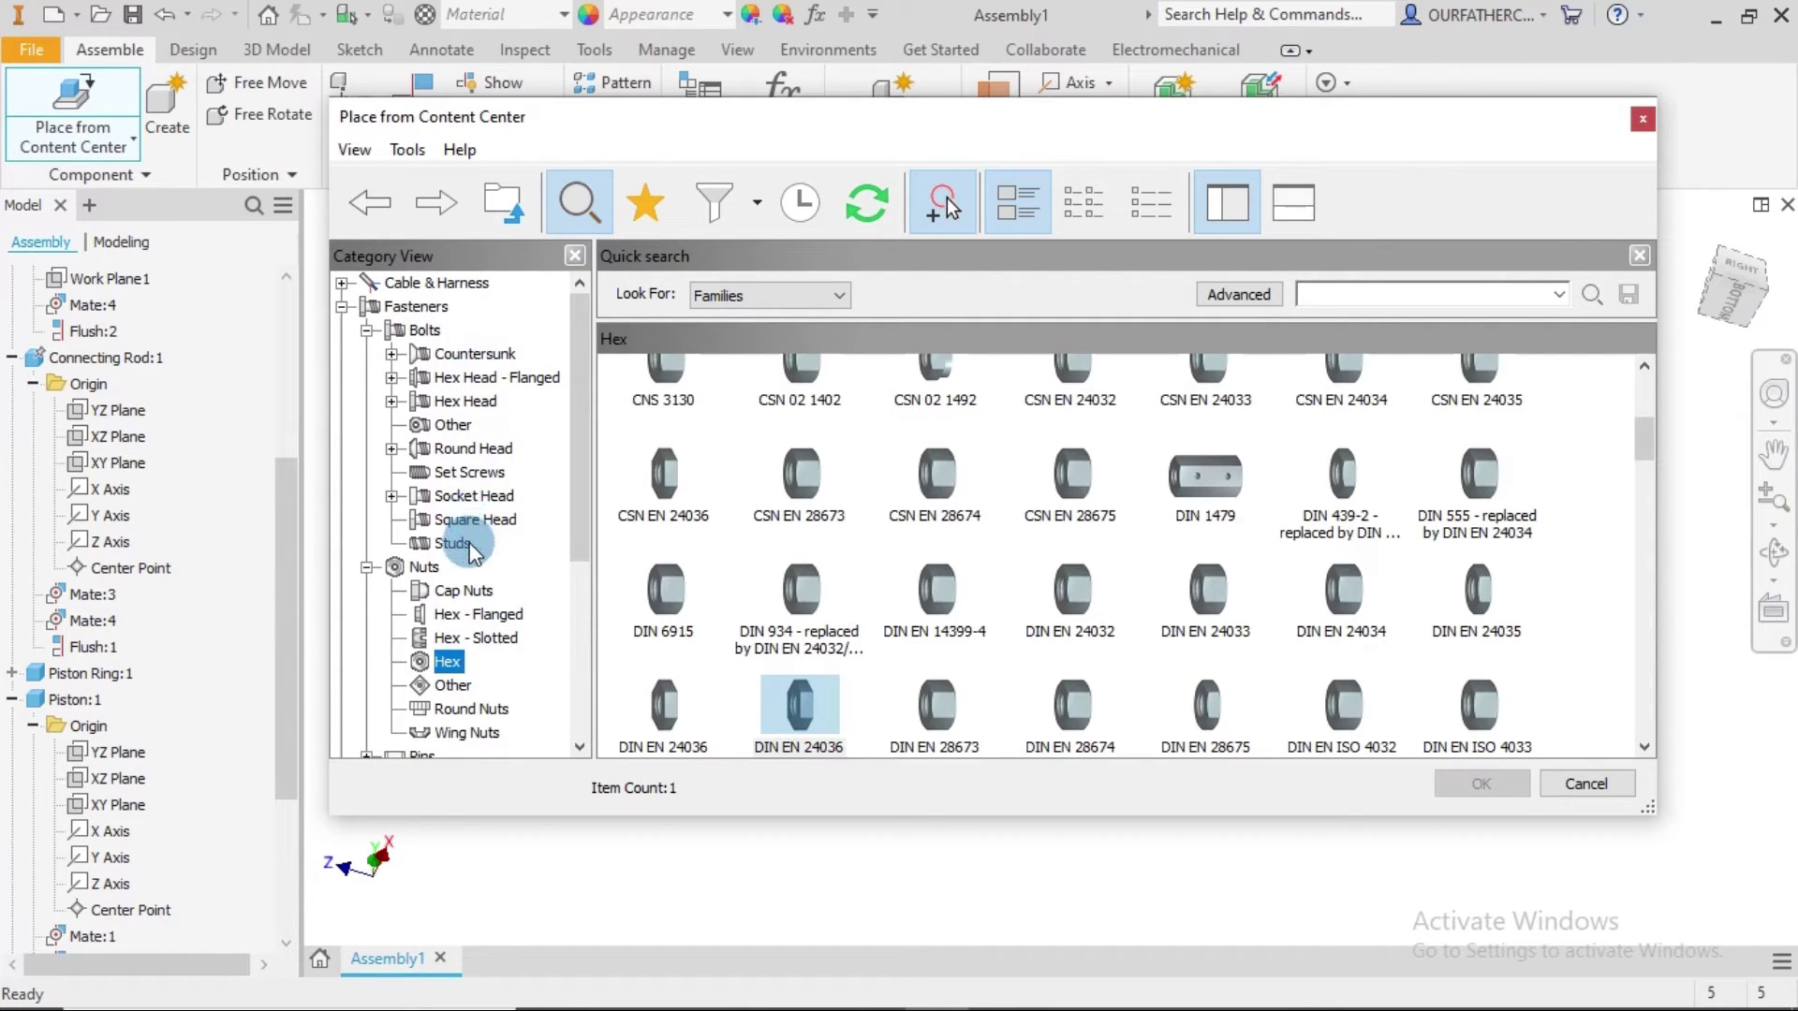
click(423, 475)
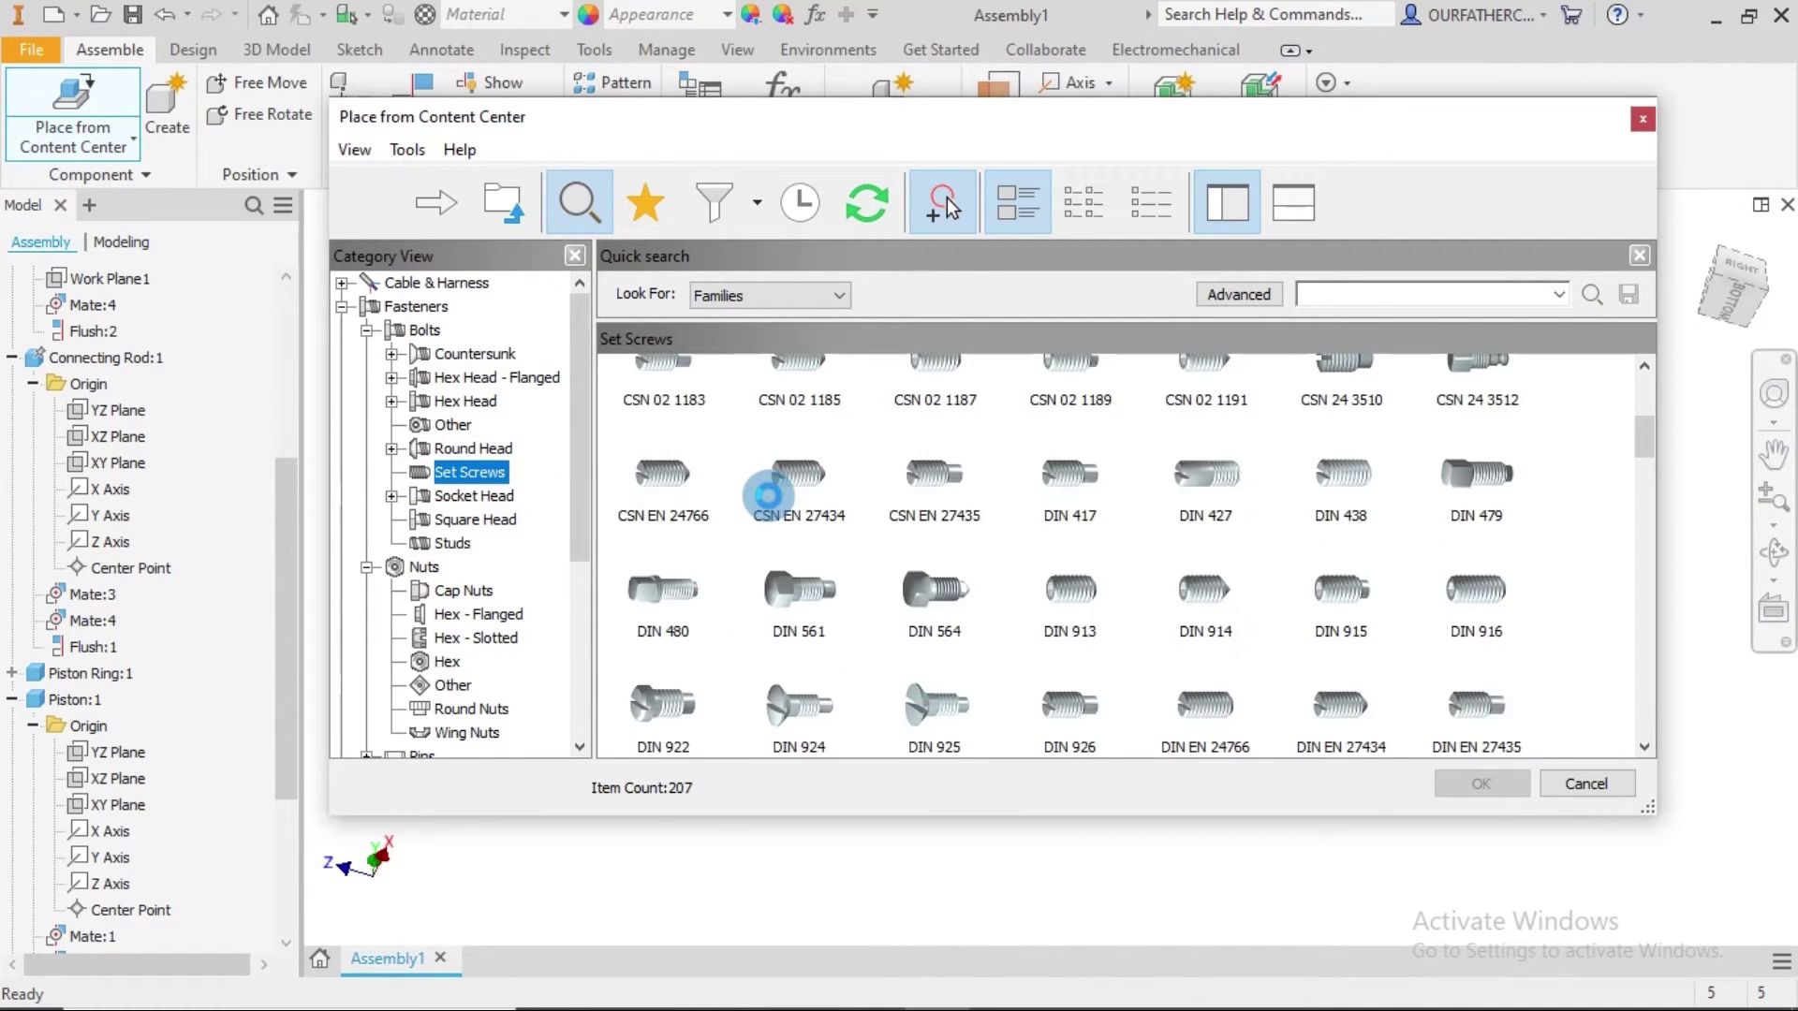
Find the DIN EN ISO 4029 set screw family and choose it for placement.
scroll(906, 485, up, 3)
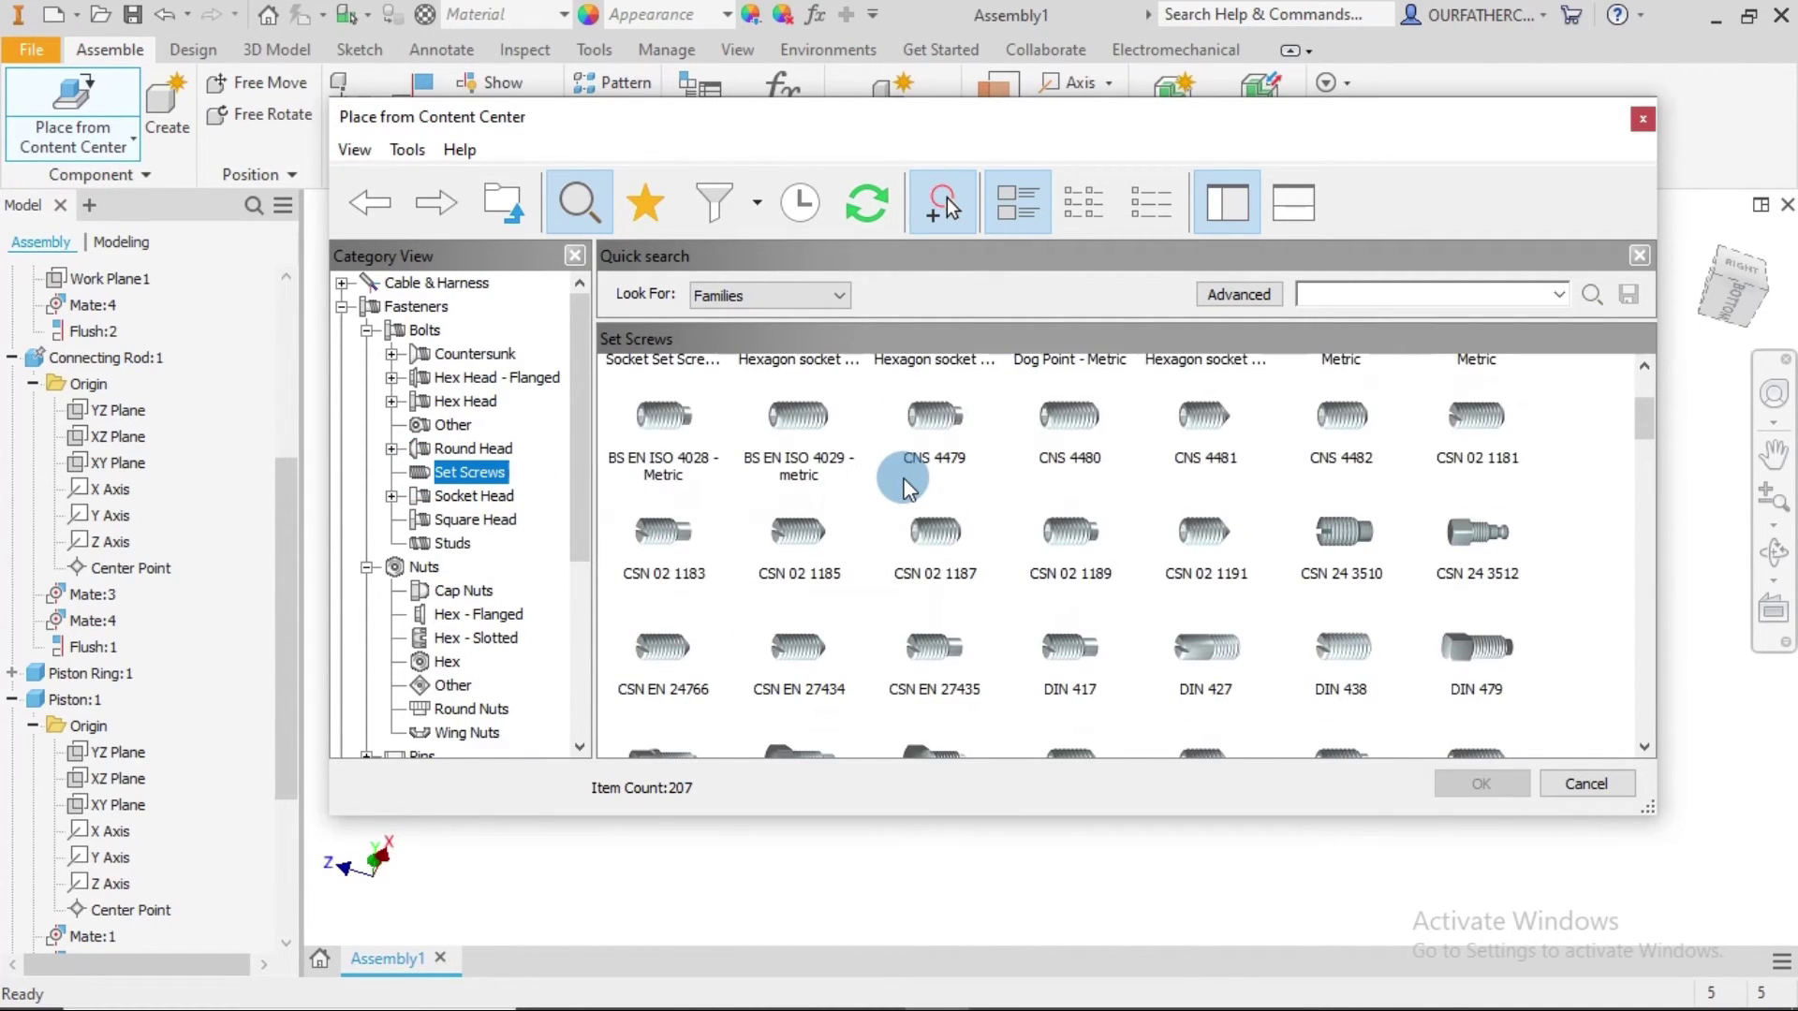
scroll(907, 485, up, 3)
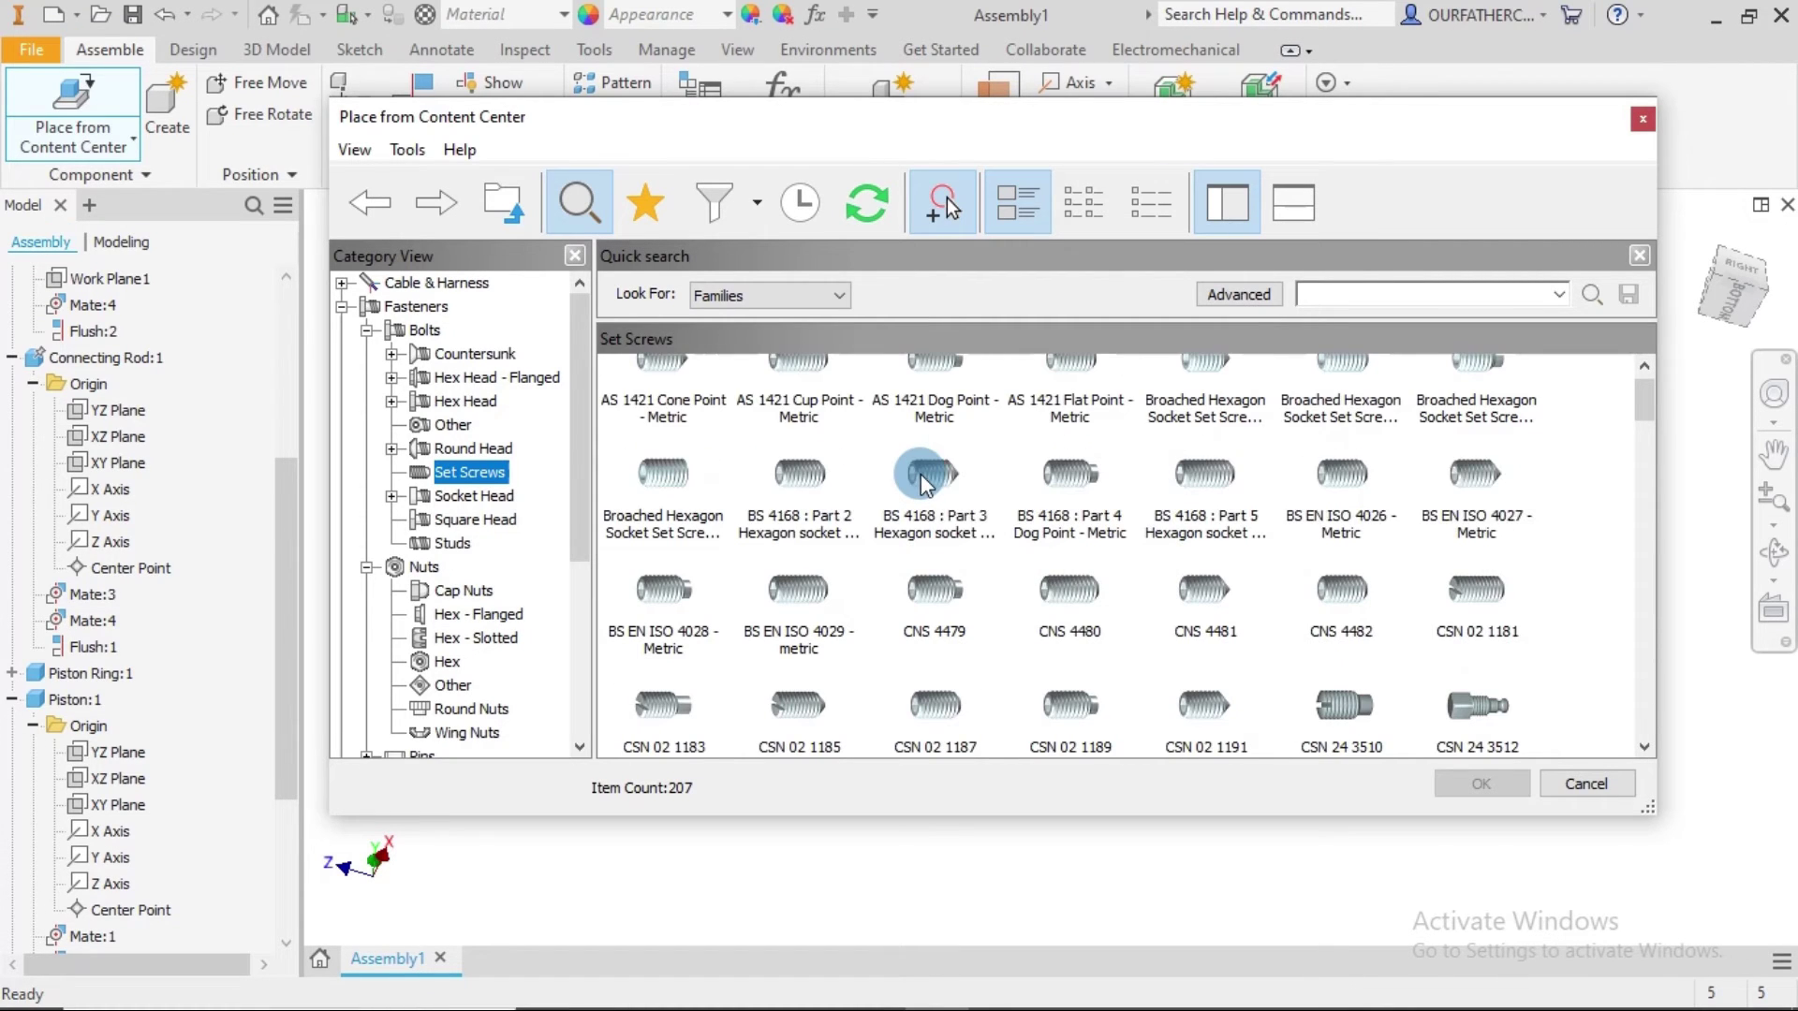
scroll(993, 455, down, 3)
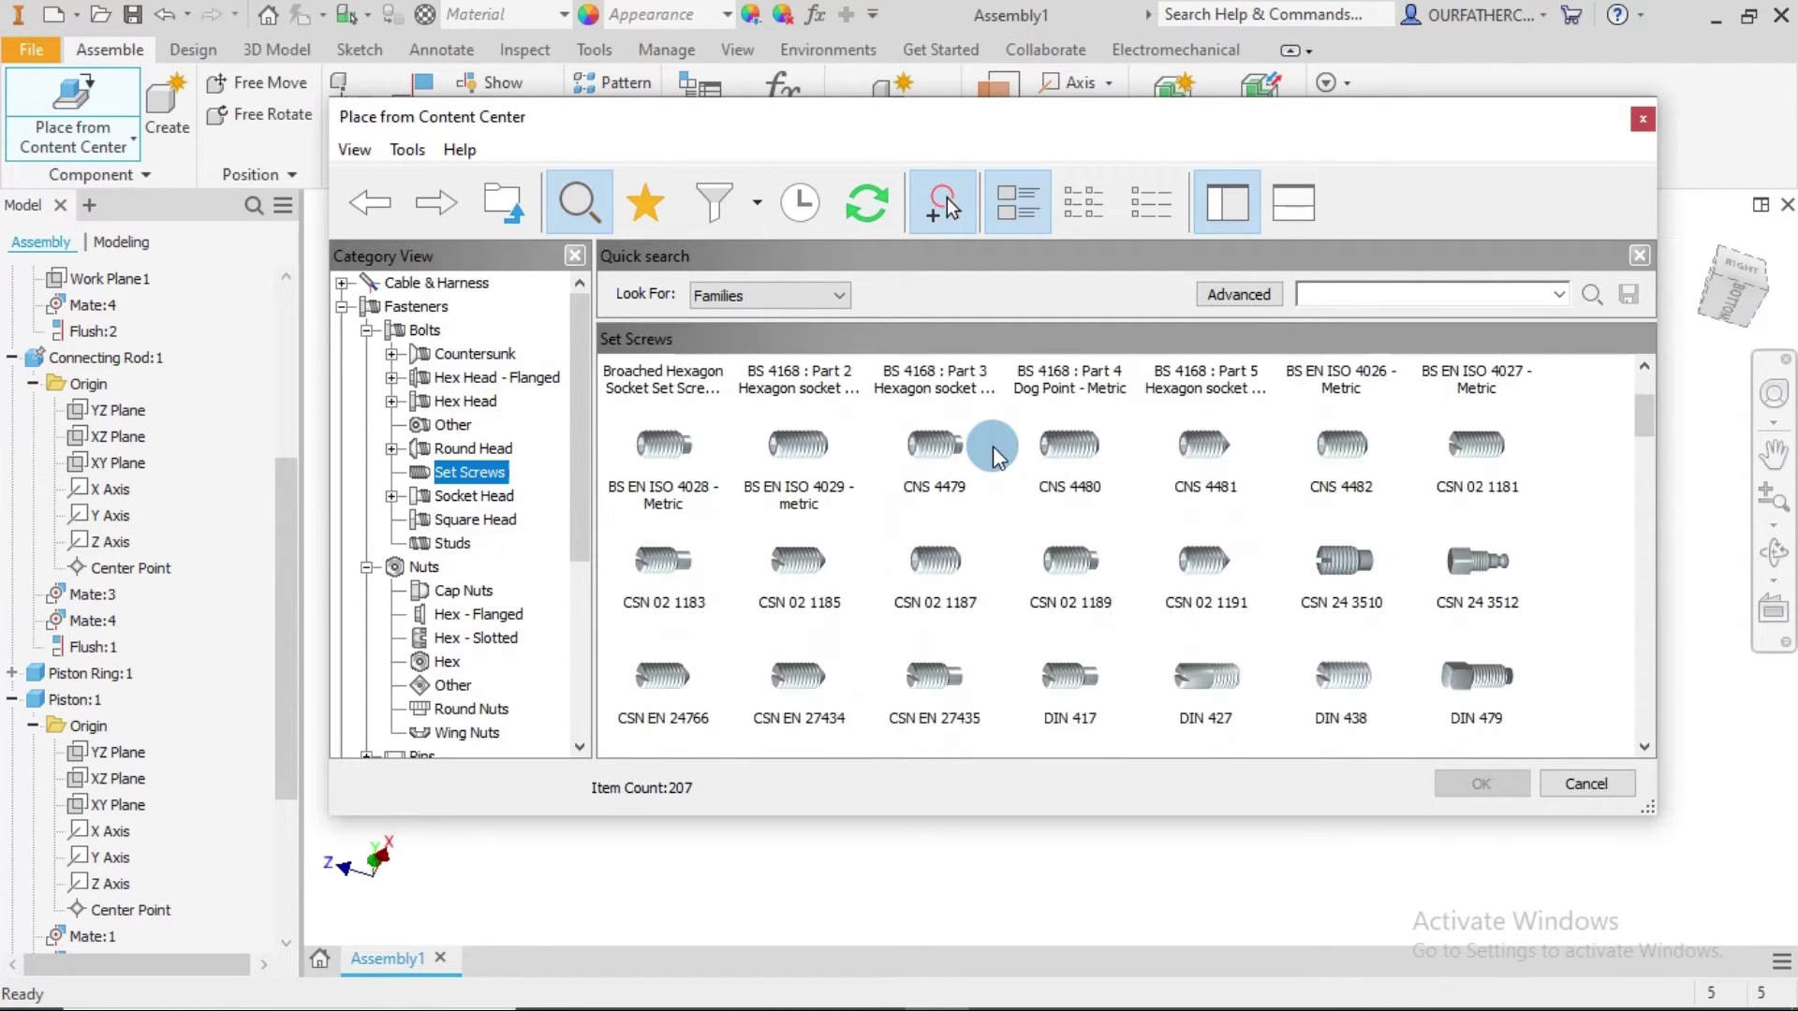
scroll(995, 454, down, 3)
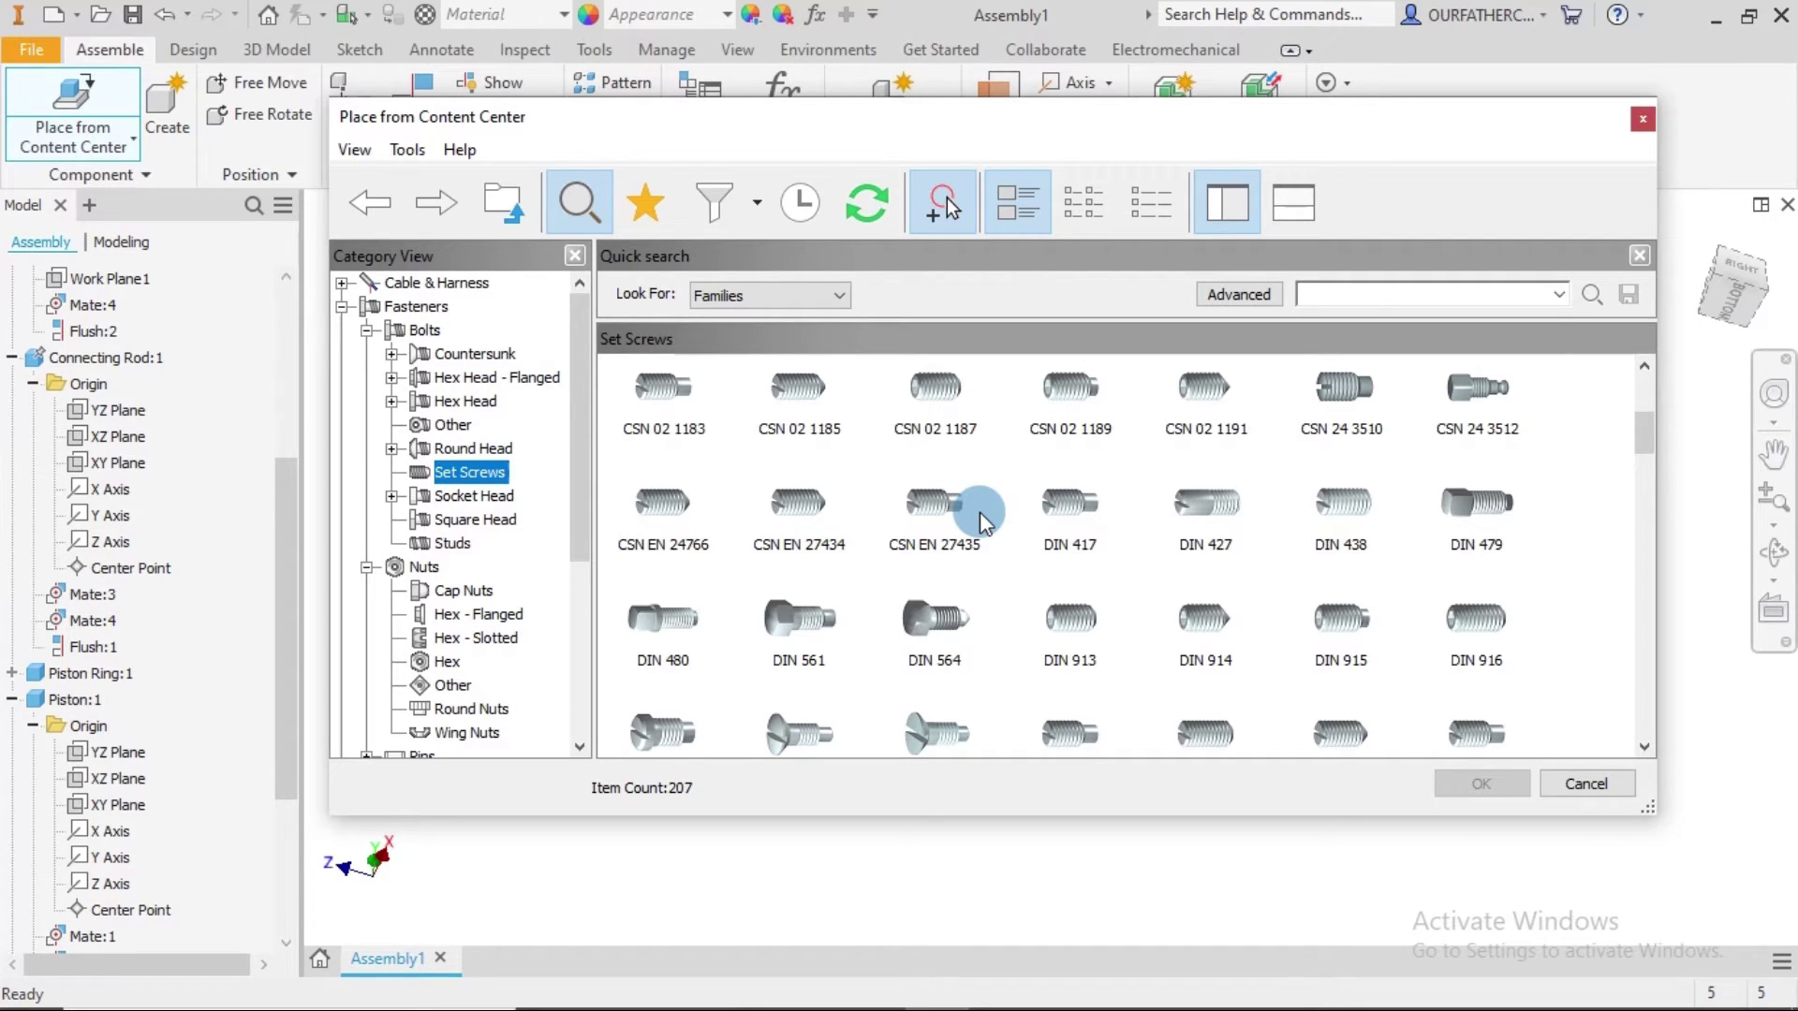
scroll(980, 521, down, 3)
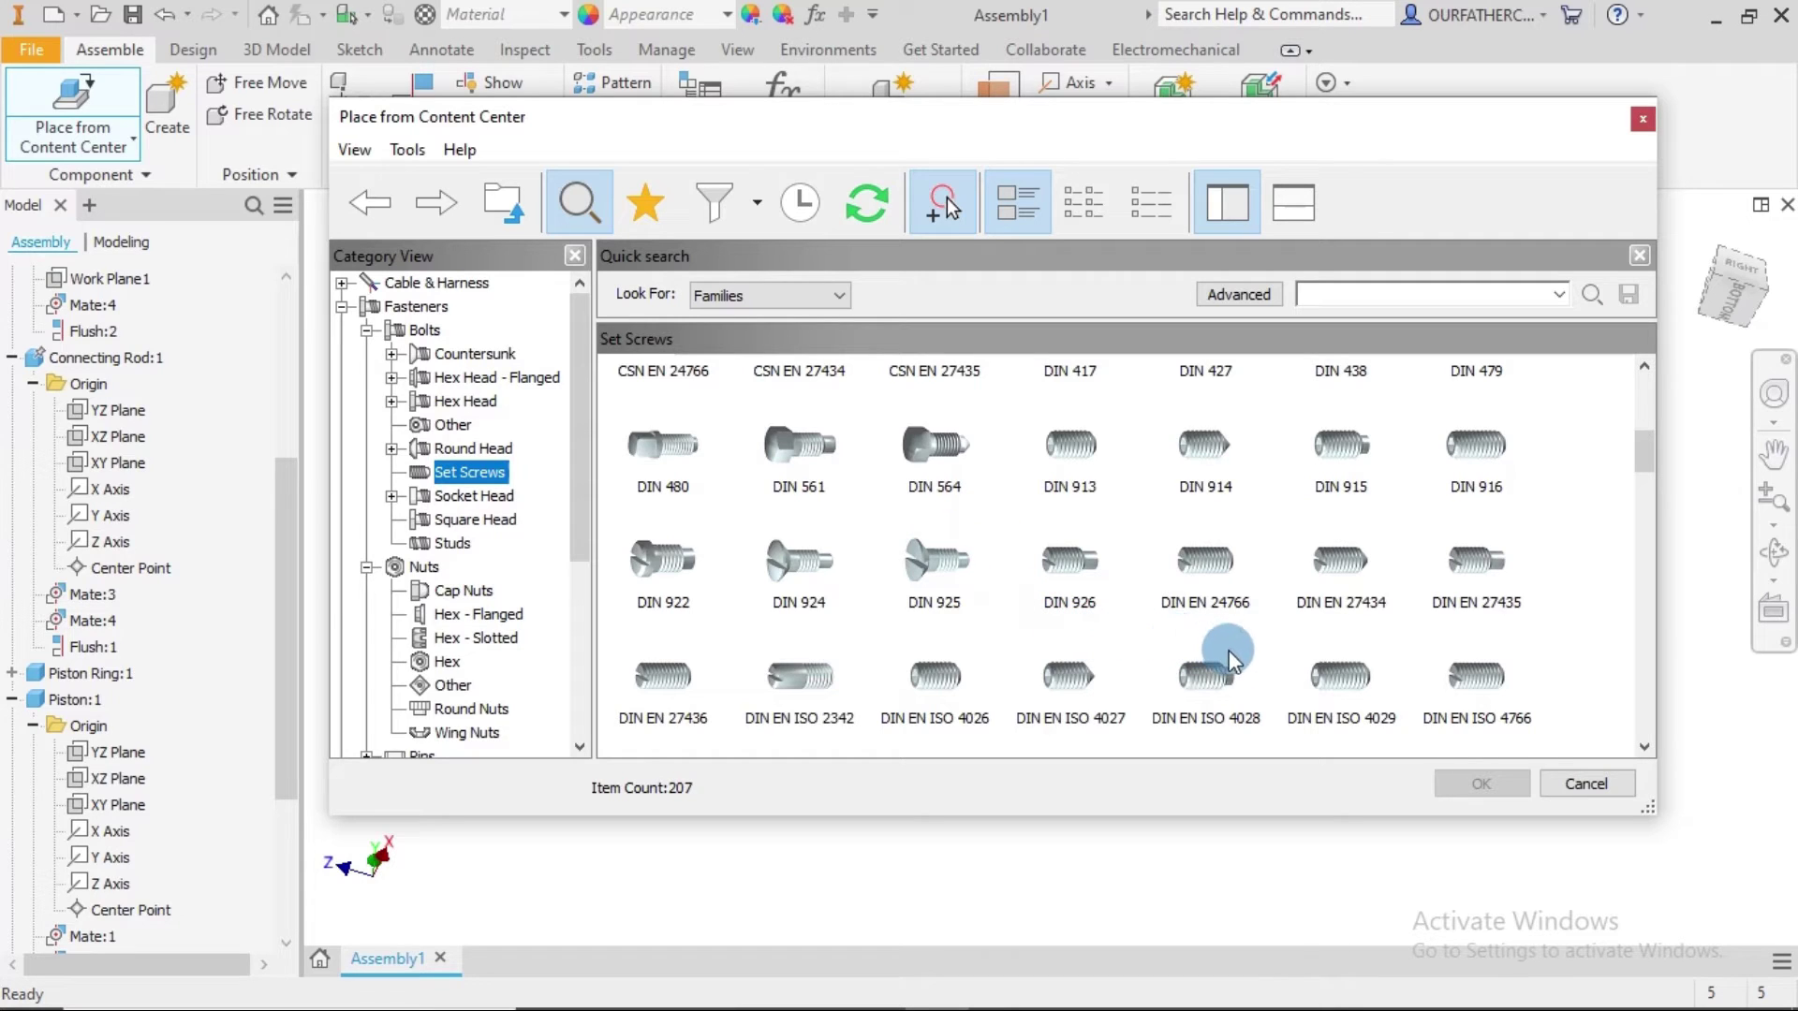
click(1351, 682)
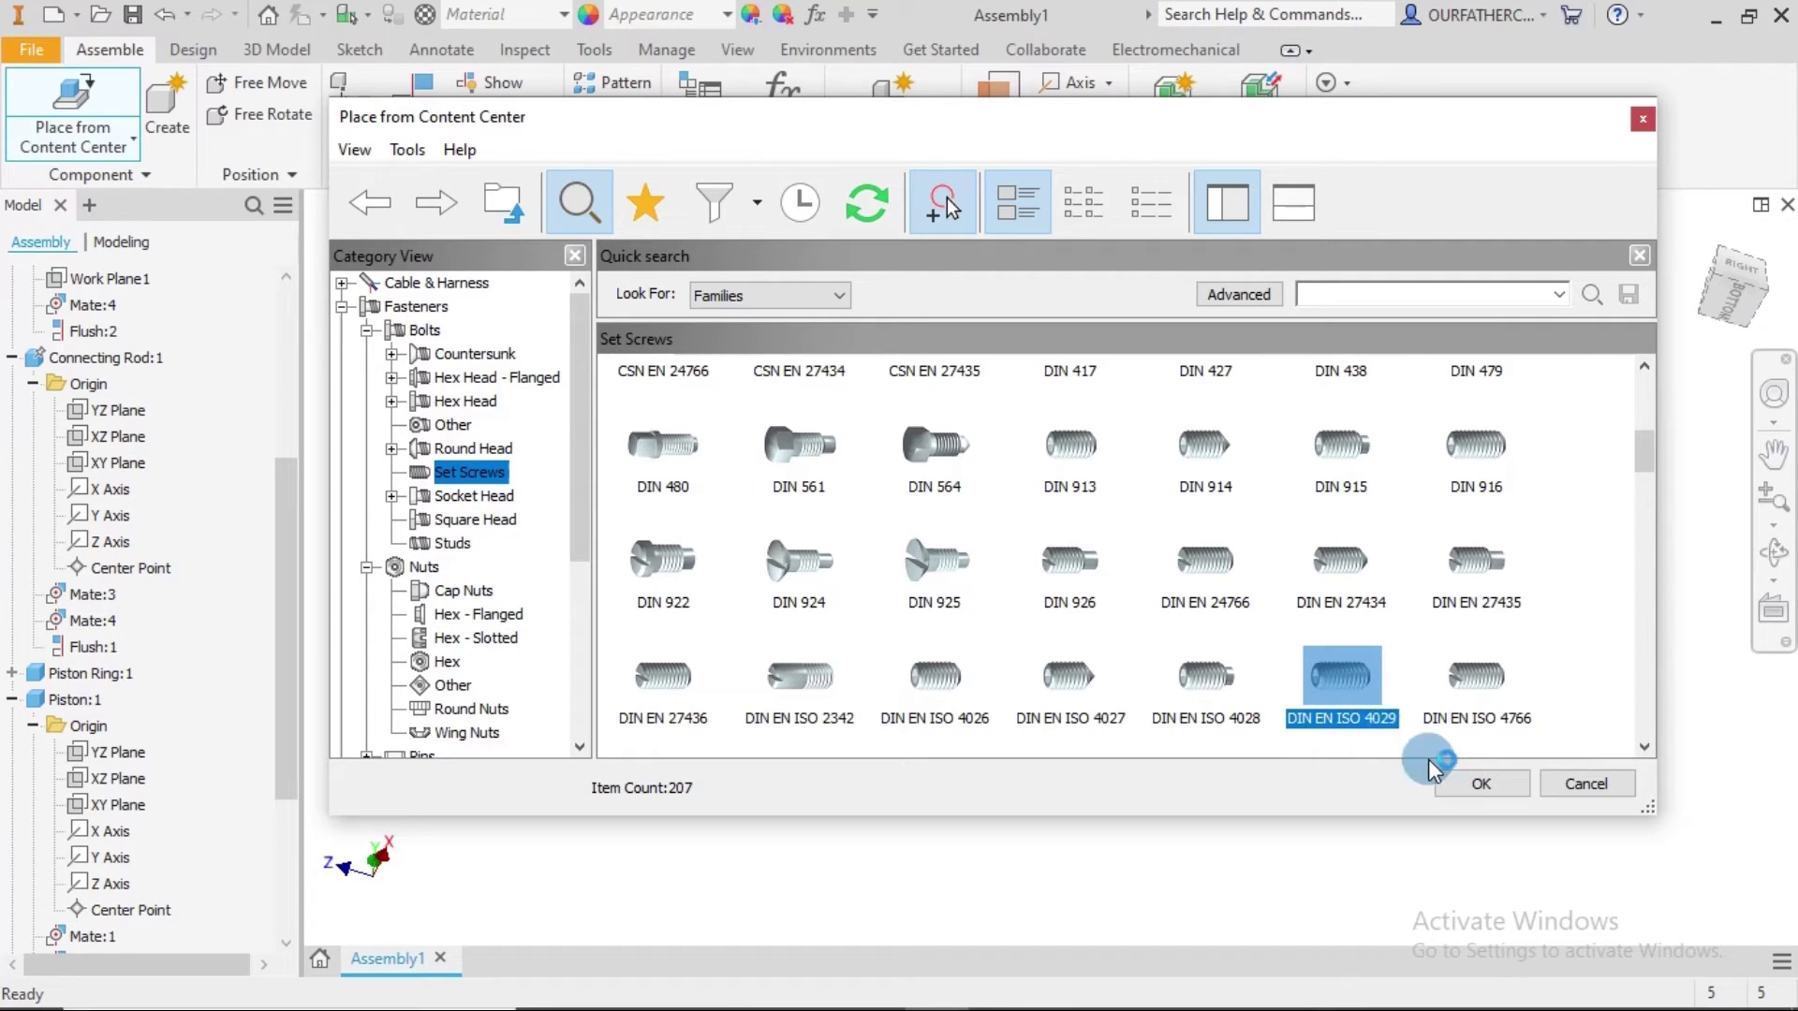
click(1450, 786)
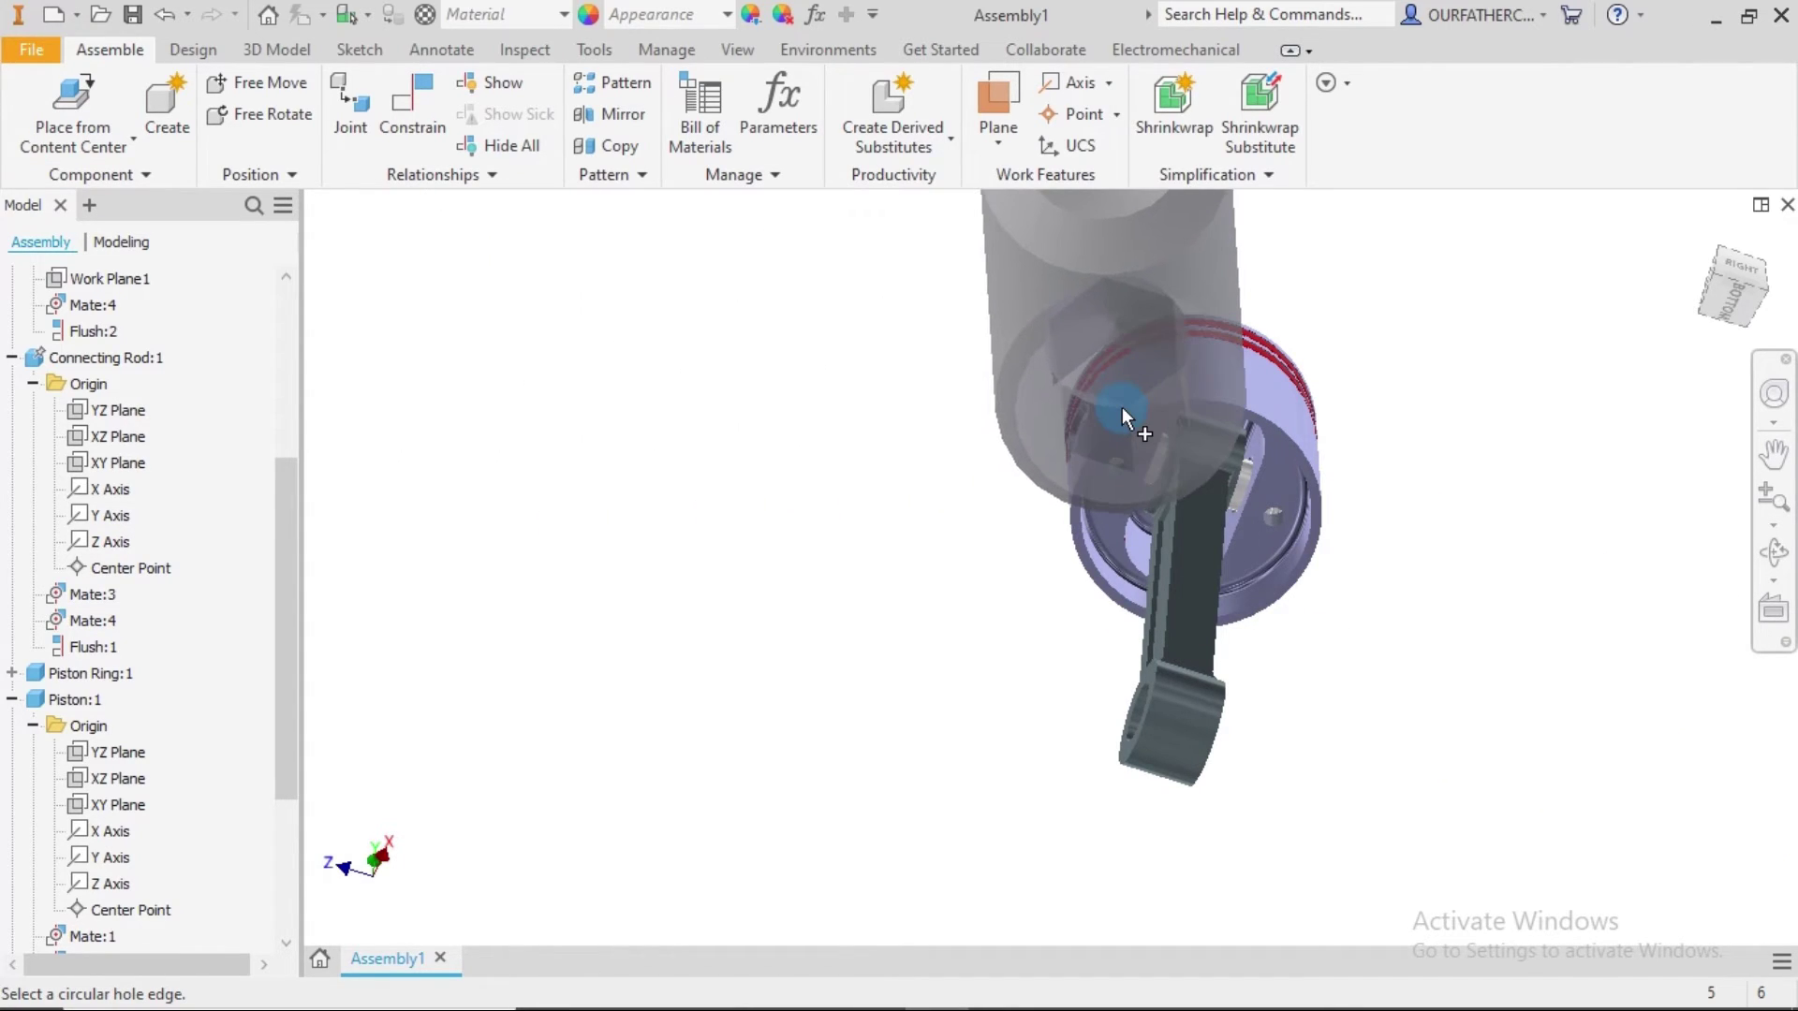
Insert DIN EN ISO 4029 set screws into both threaded holes on the piston's underside with AutoDrop, then finish placing.
scroll(1130, 412, up, 5)
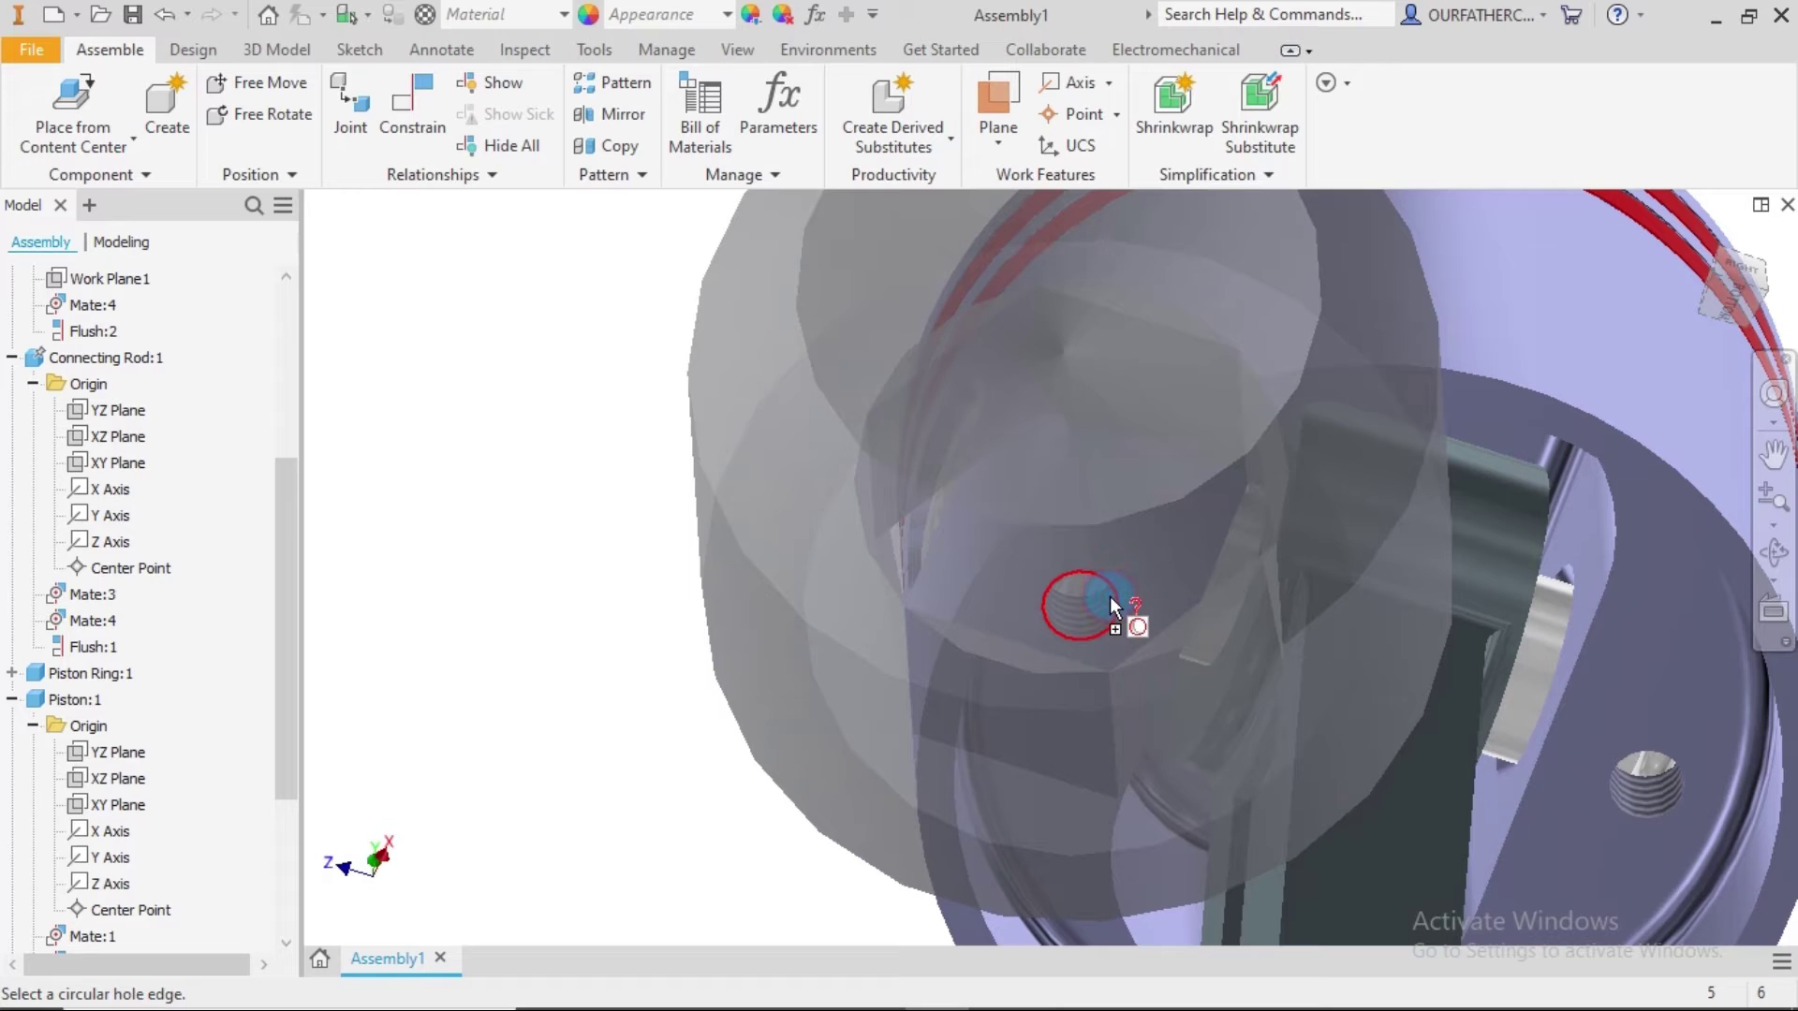
click(1109, 594)
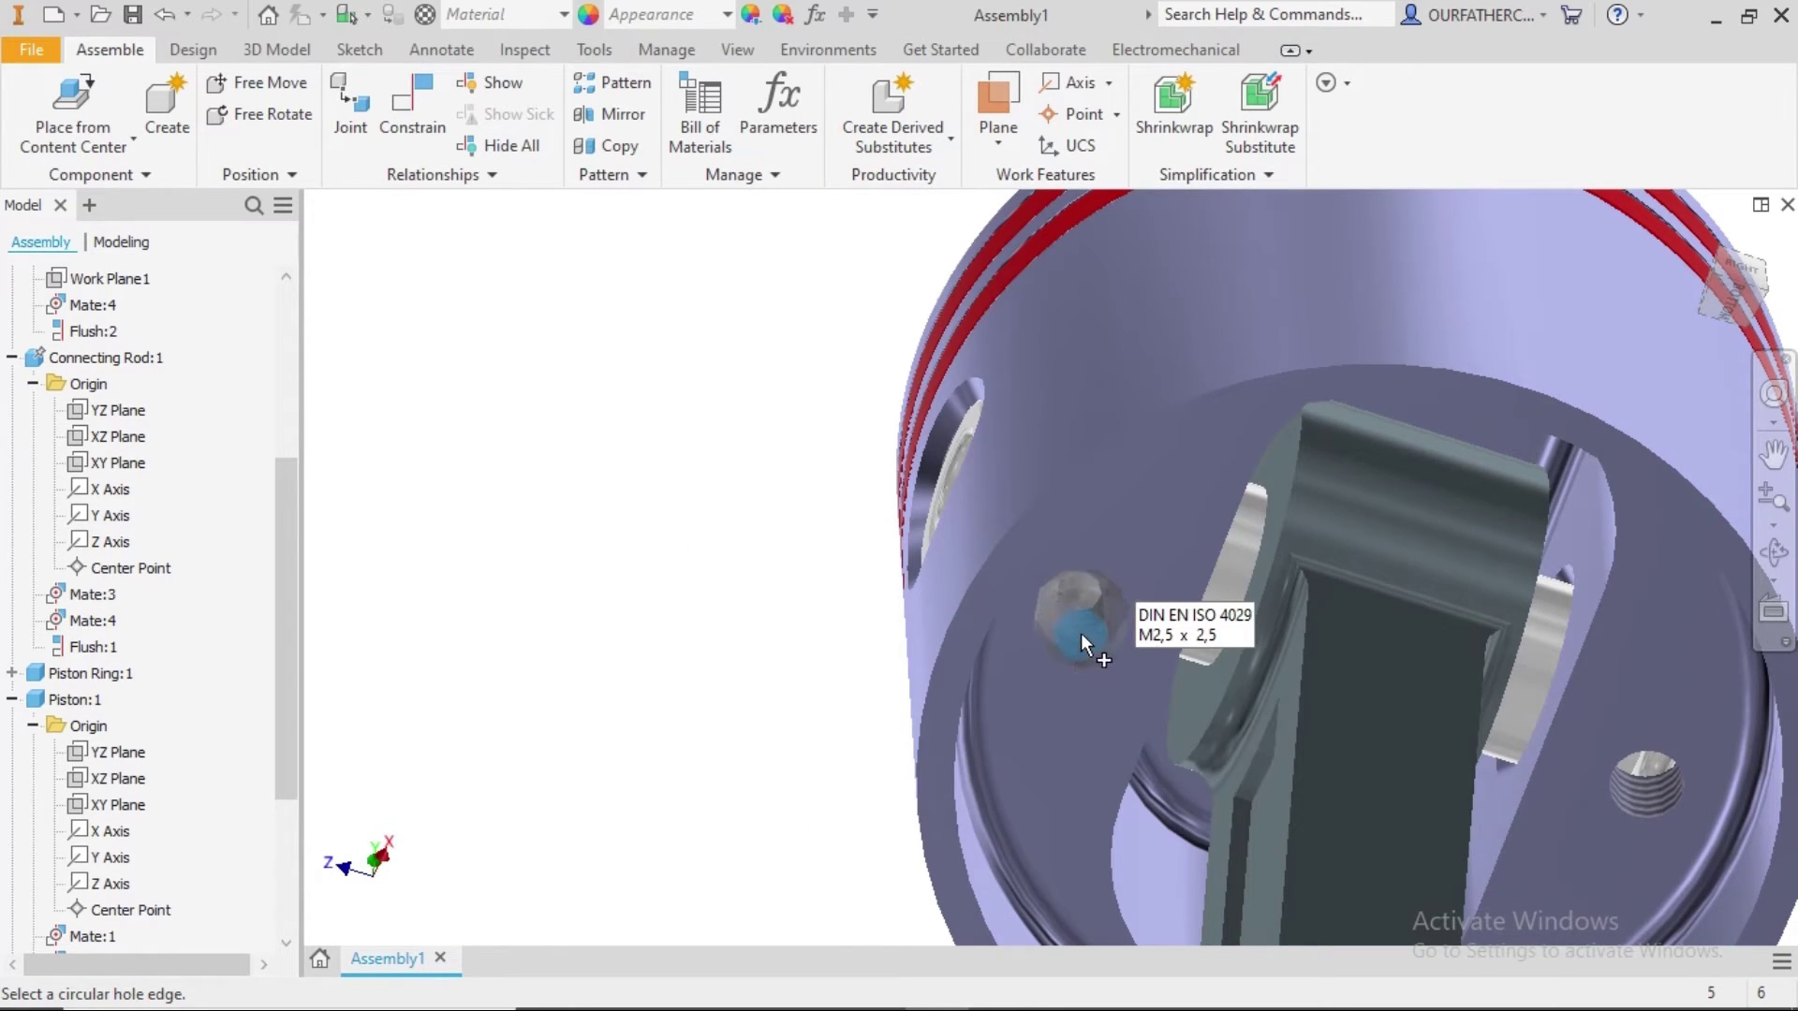
shift+middle_drag(1092, 620, 1066, 594)
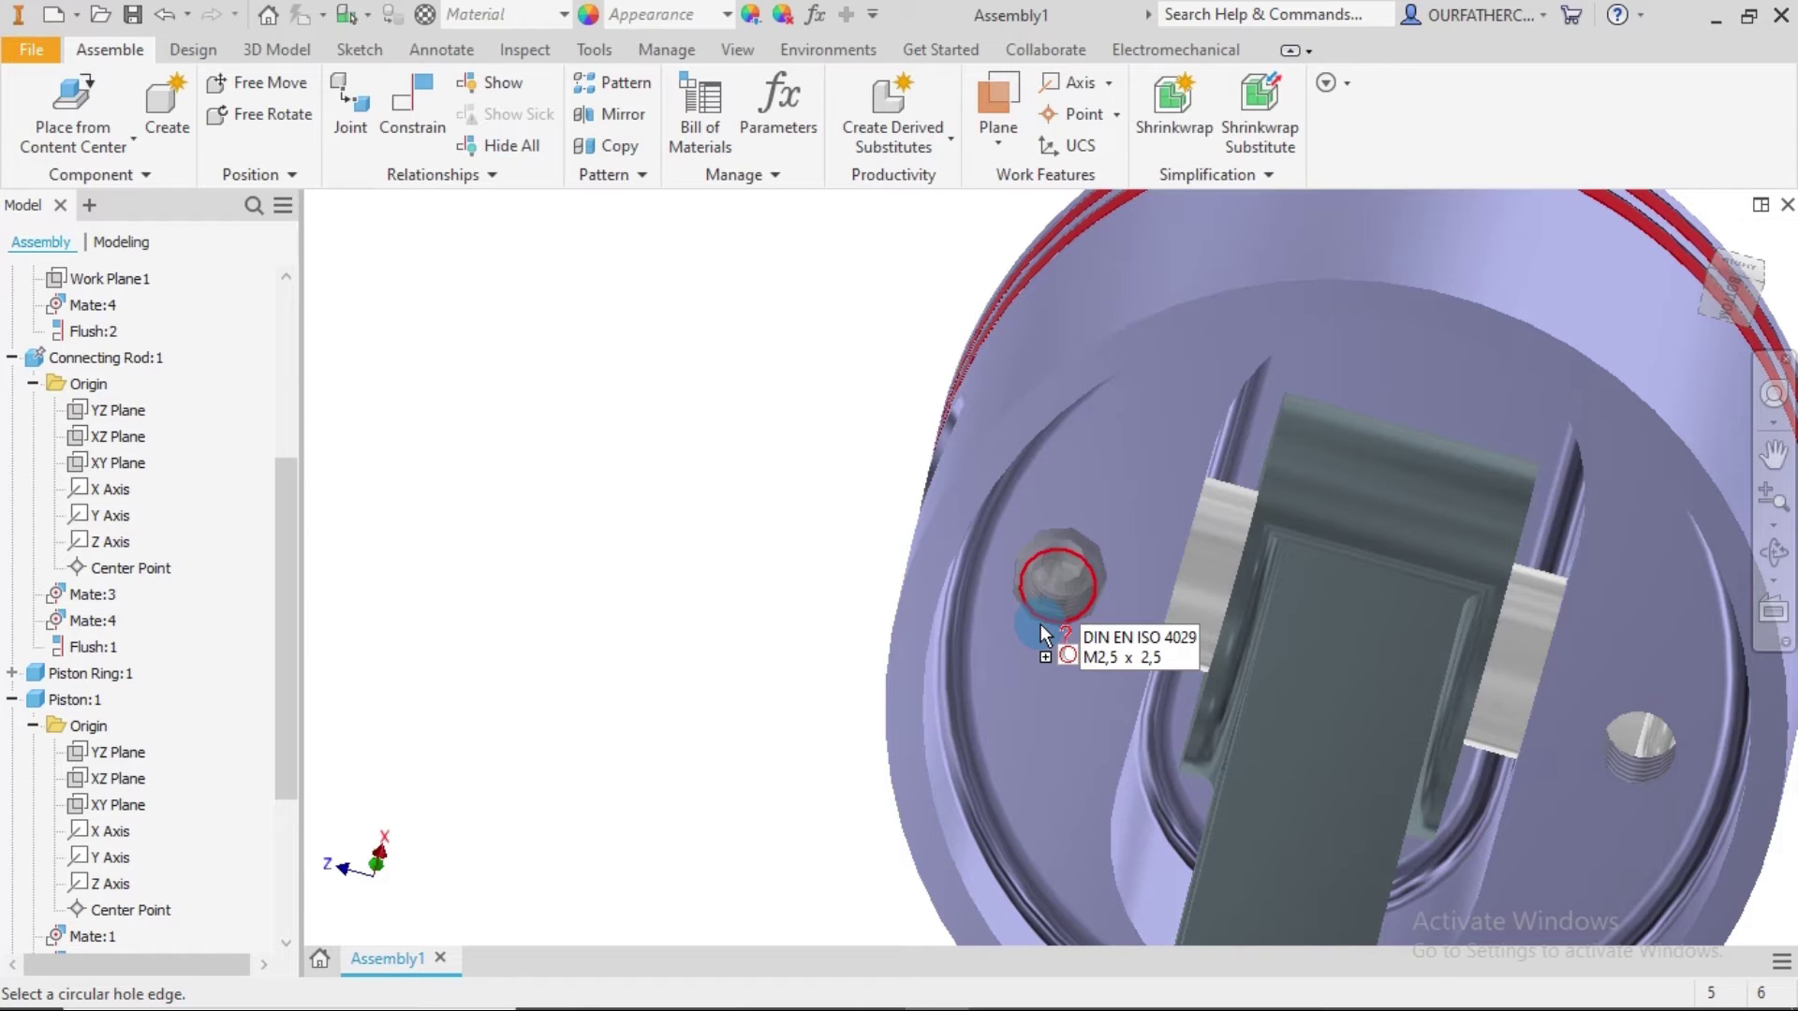
click(1041, 624)
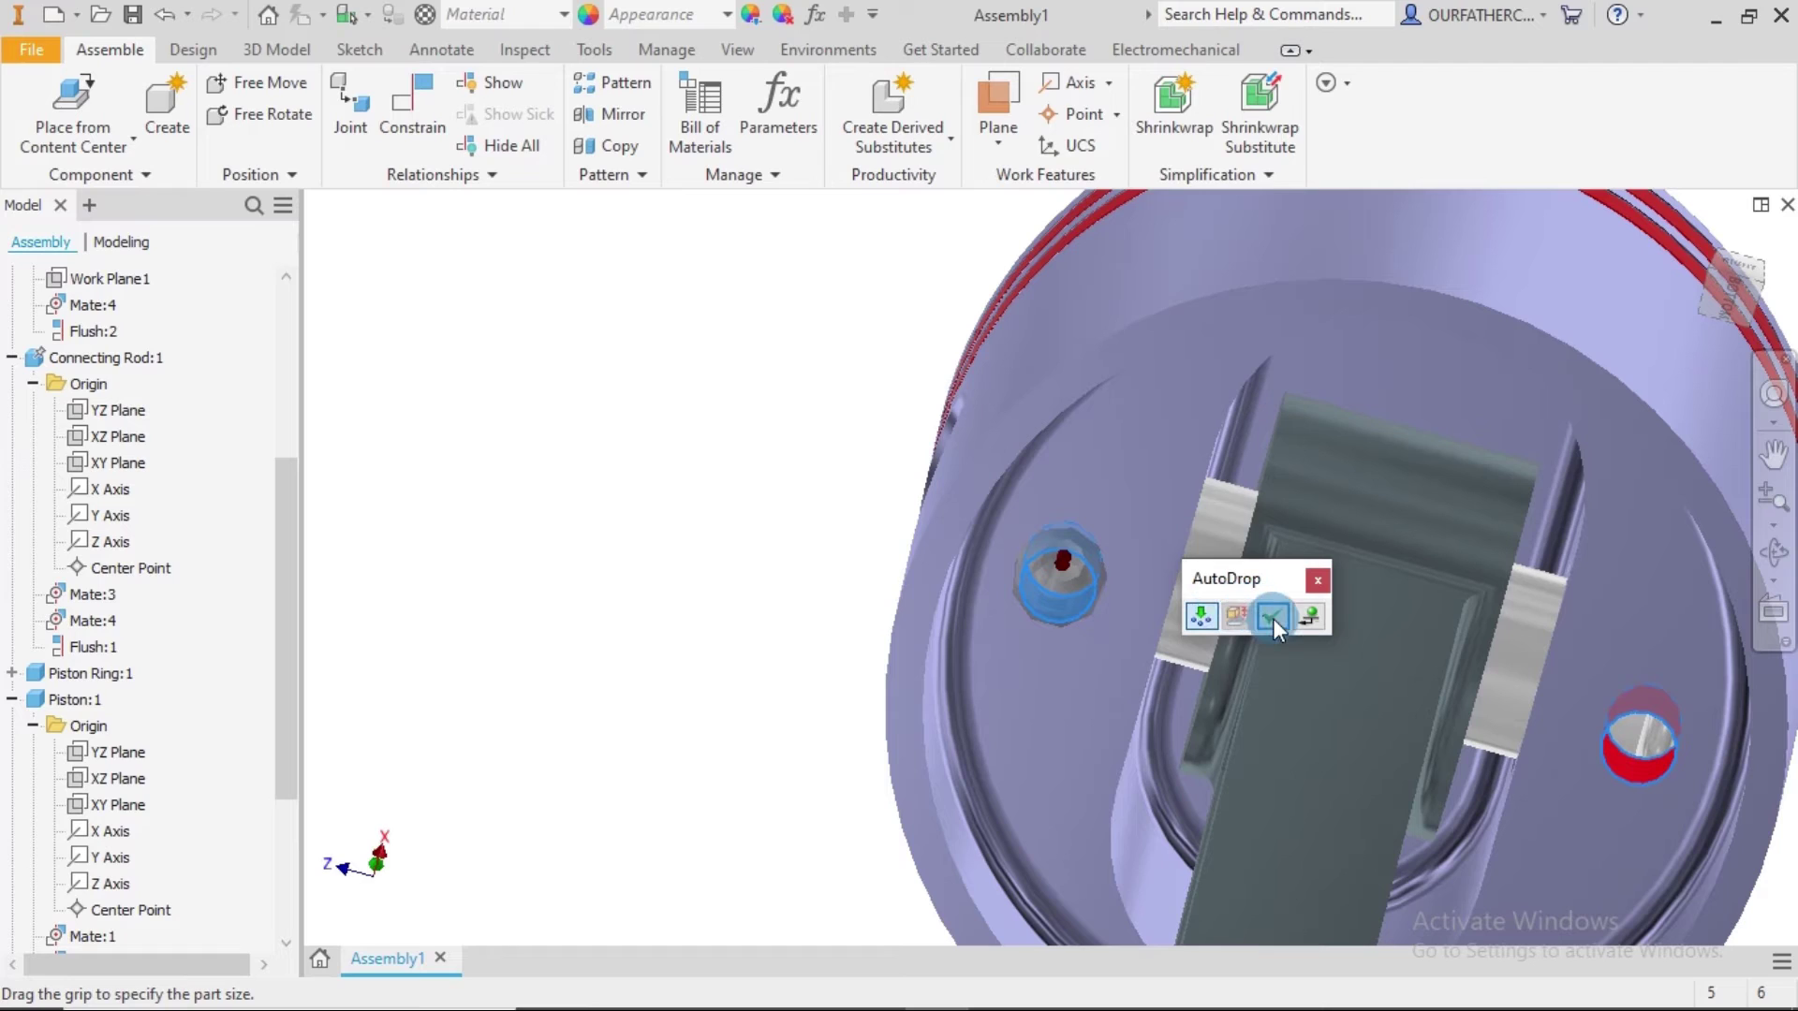
click(1202, 616)
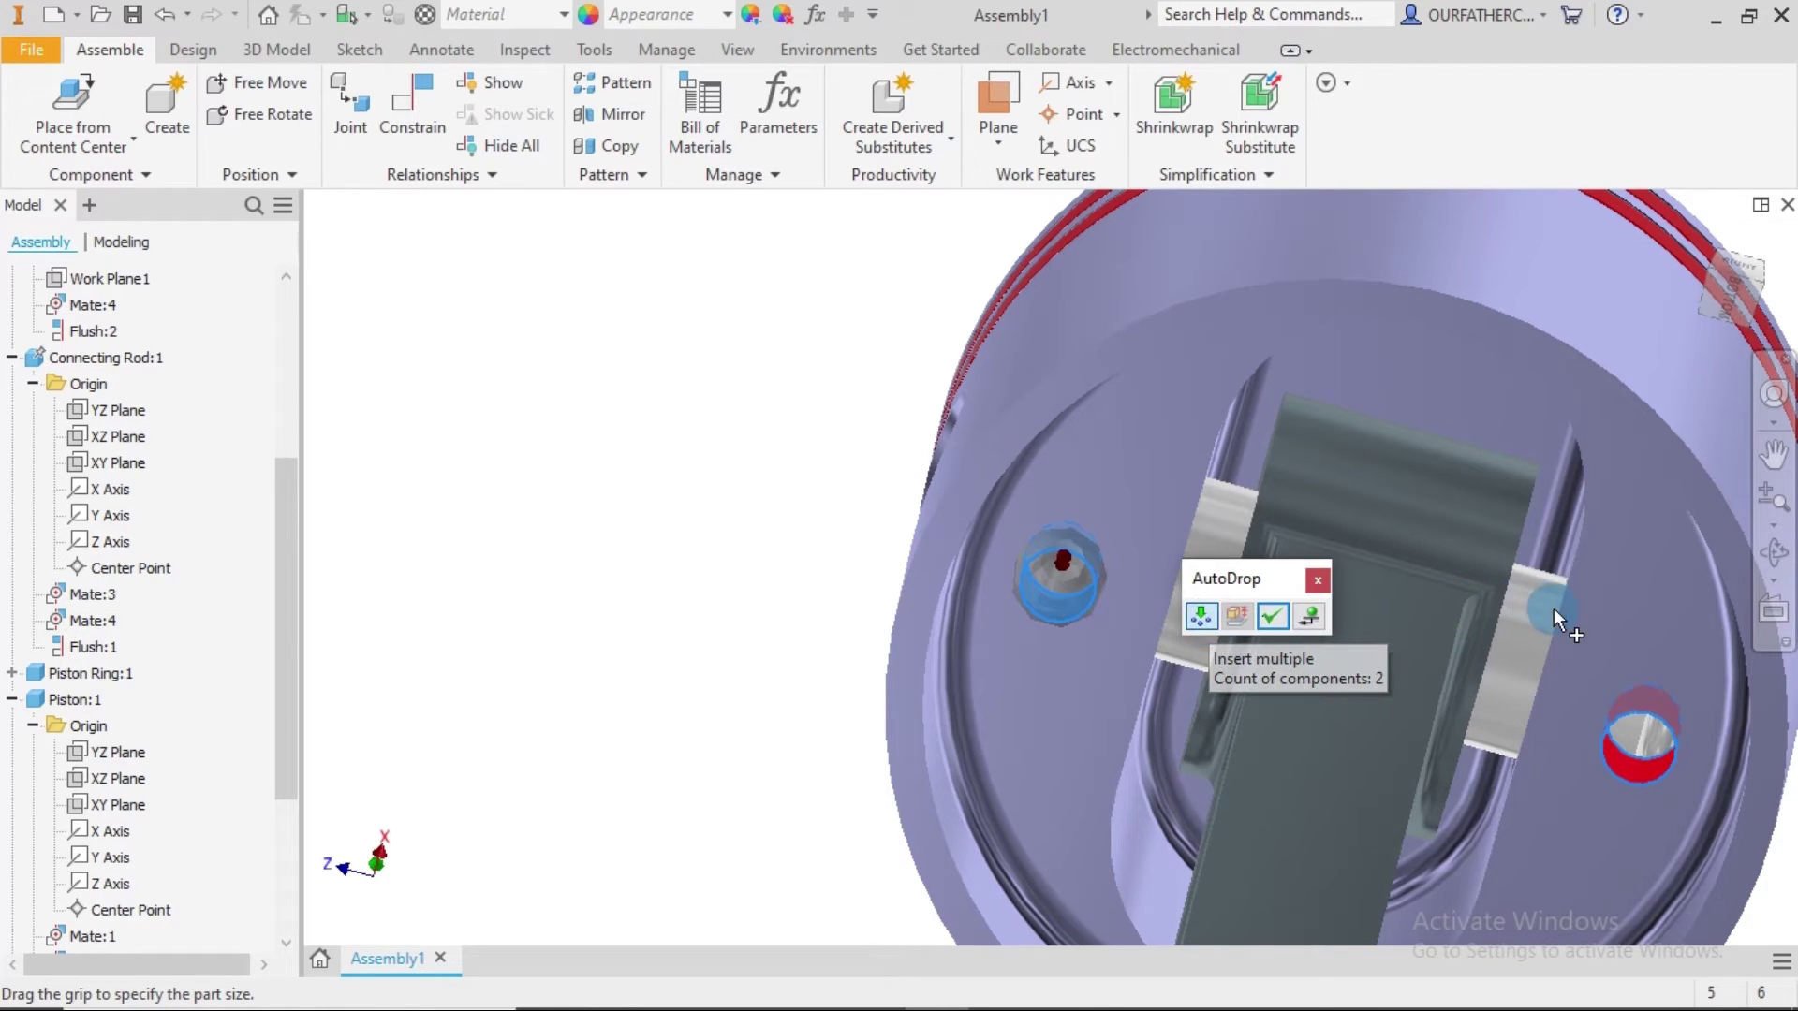
click(1635, 758)
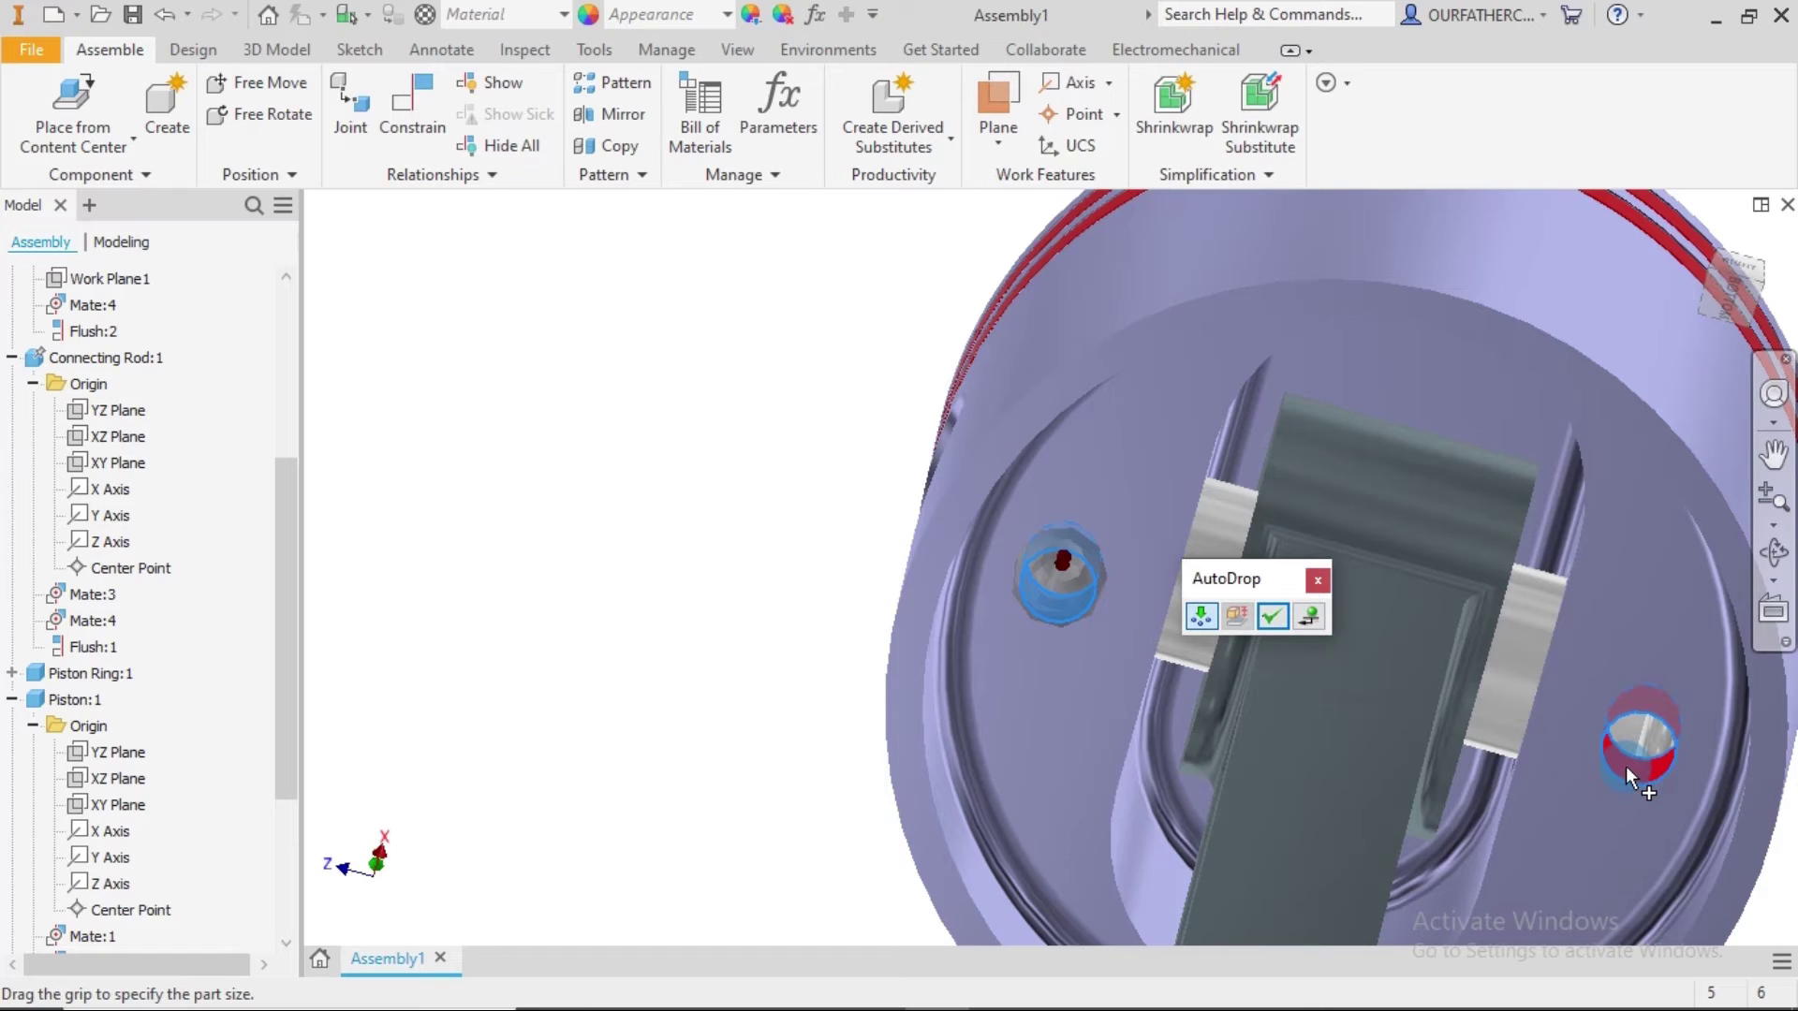
click(1279, 621)
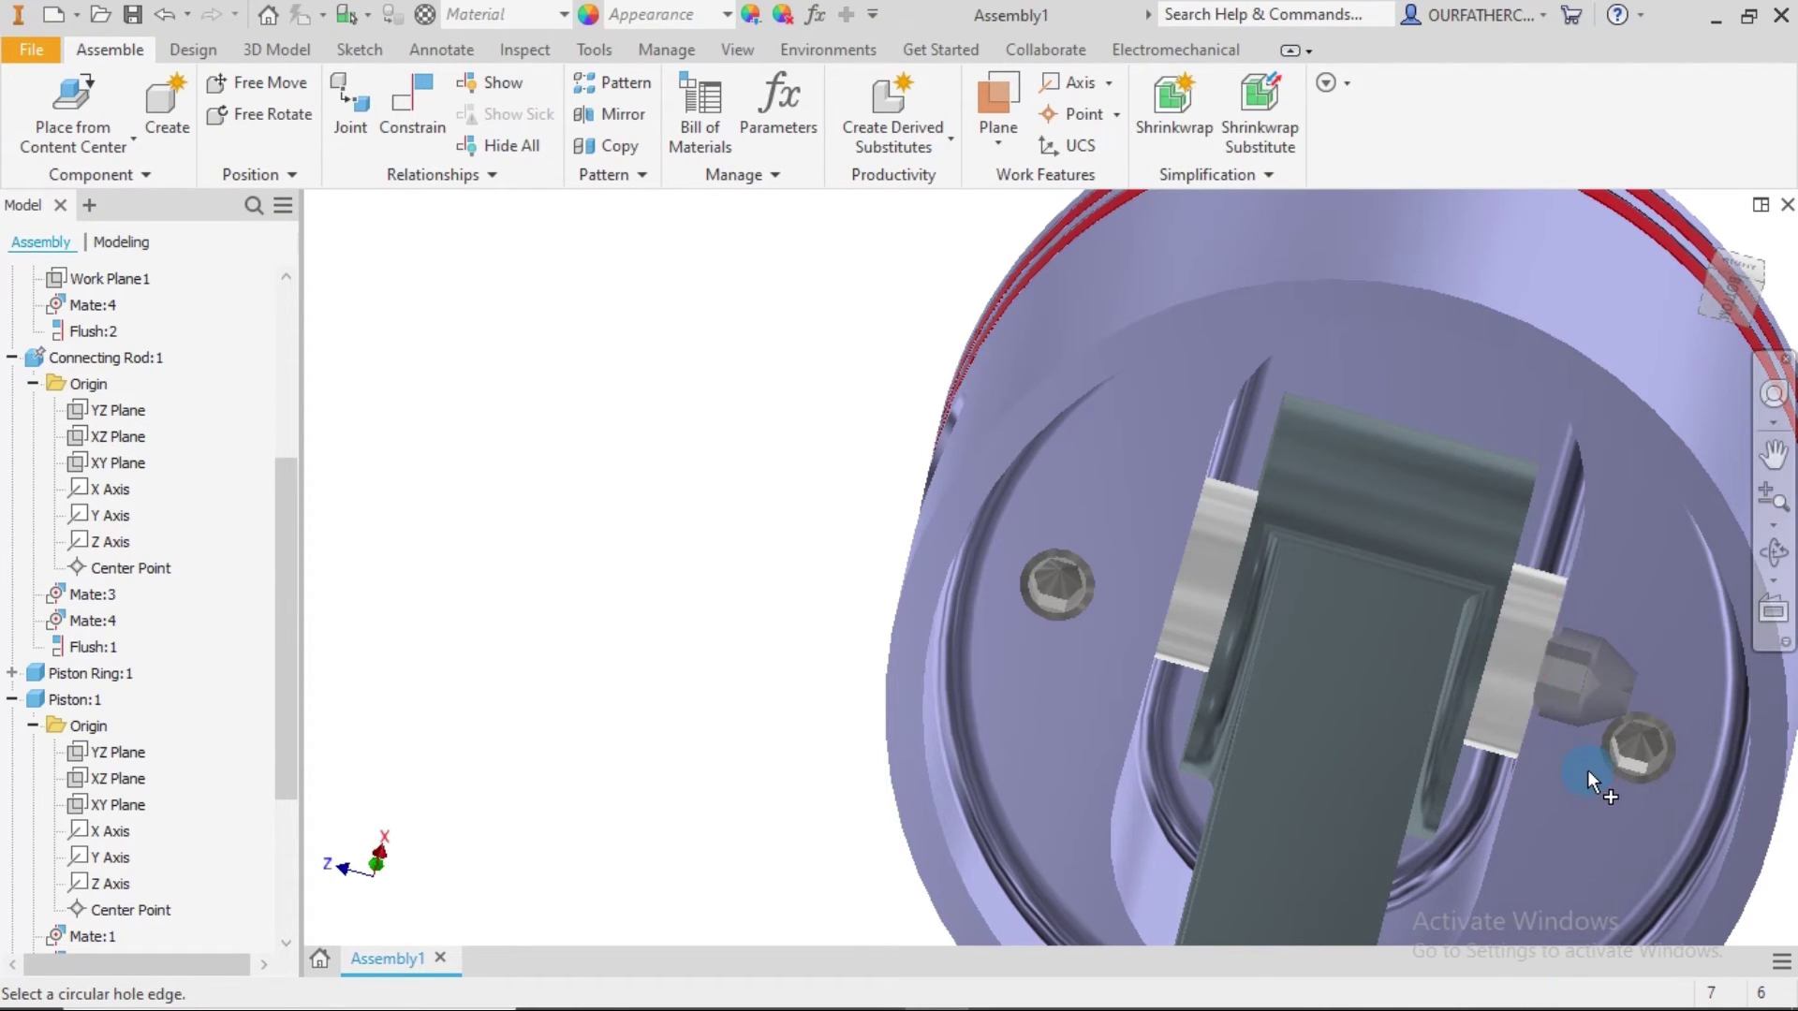
shift+middle_drag(1583, 735, 1669, 777)
click(1667, 776)
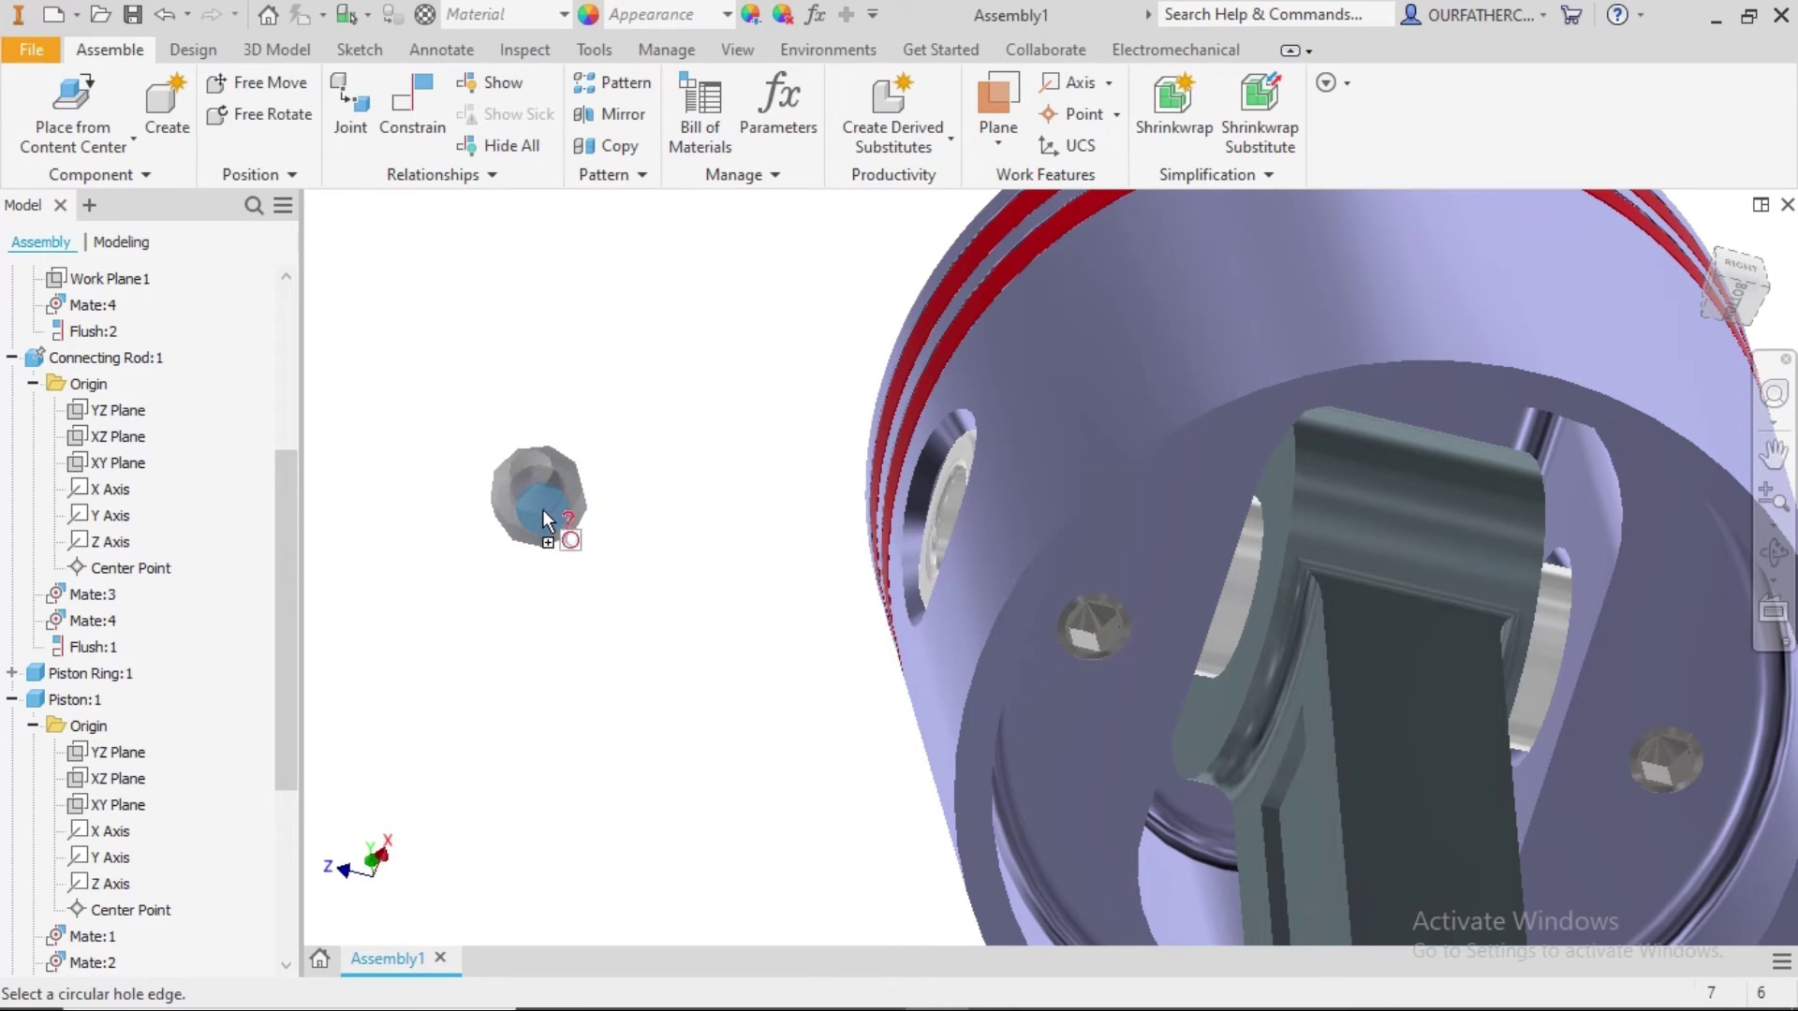
key(Escape)
Inspect the whole piston and connecting rod assembly from outside and restore its home view.
click(1114, 629)
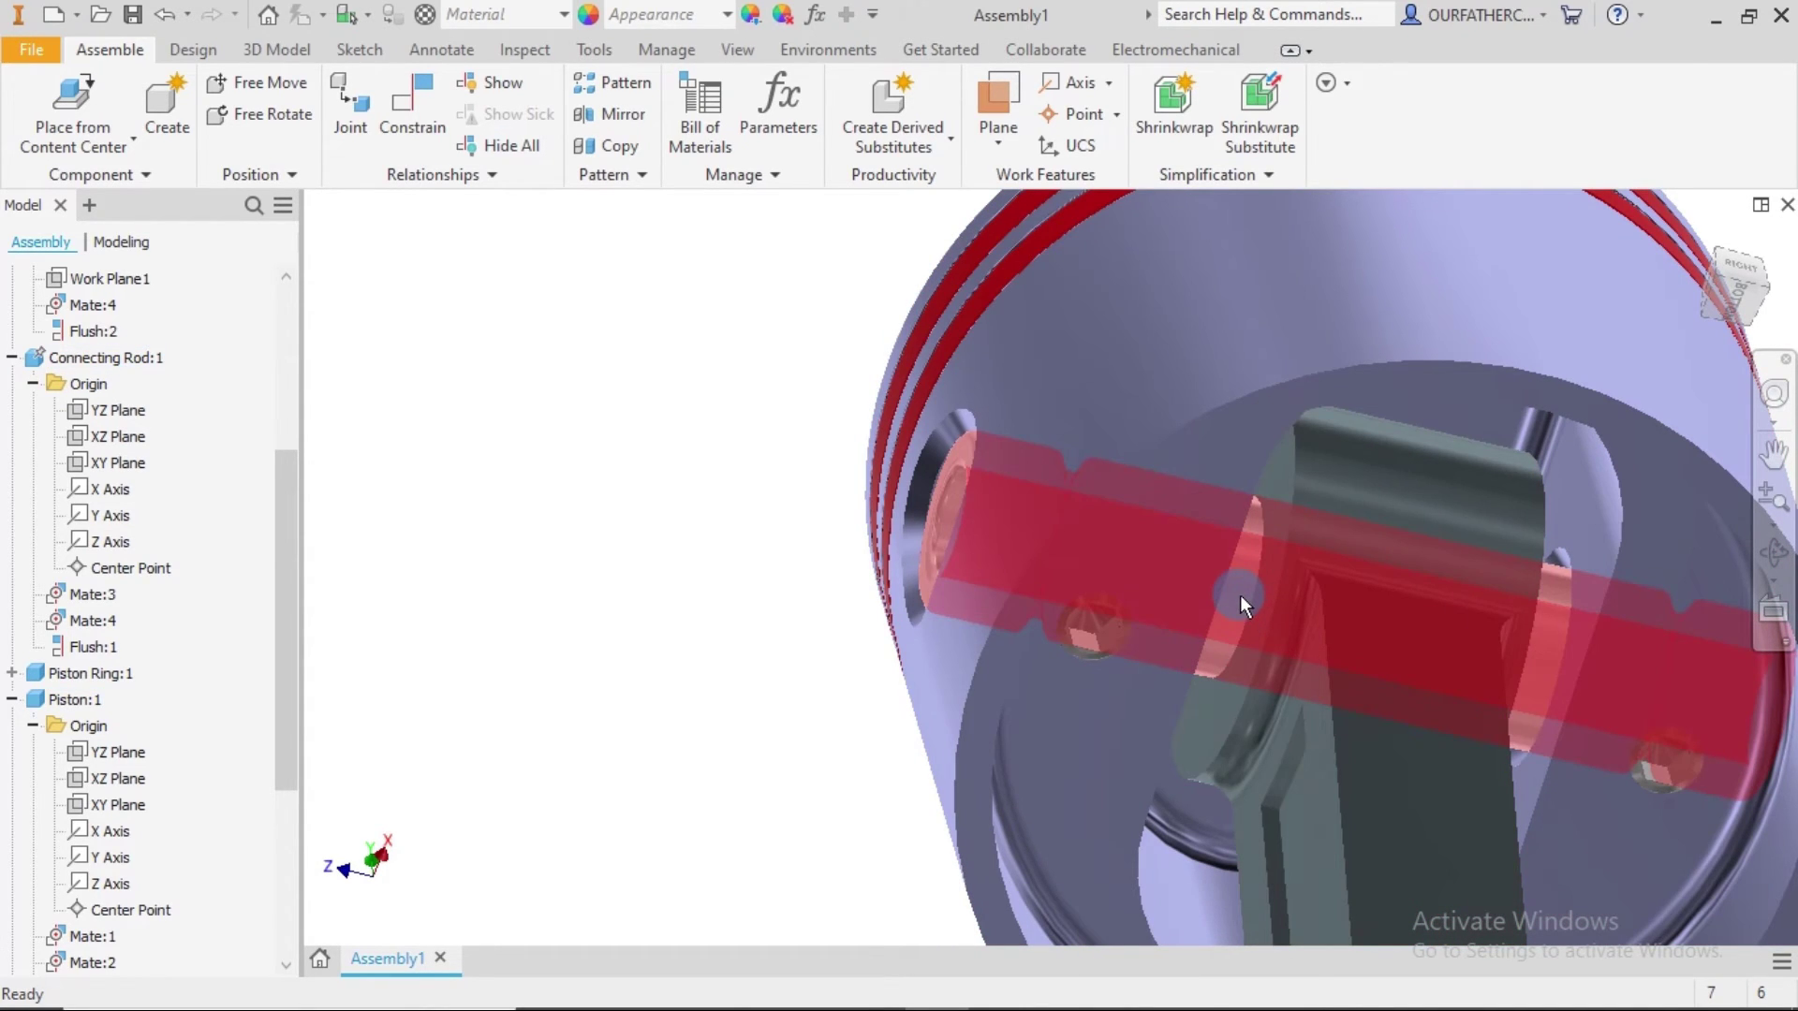
click(1239, 593)
scroll(1444, 676, down, 5)
shift+middle_drag(1444, 676, 1215, 602)
scroll(1577, 722, down, 5)
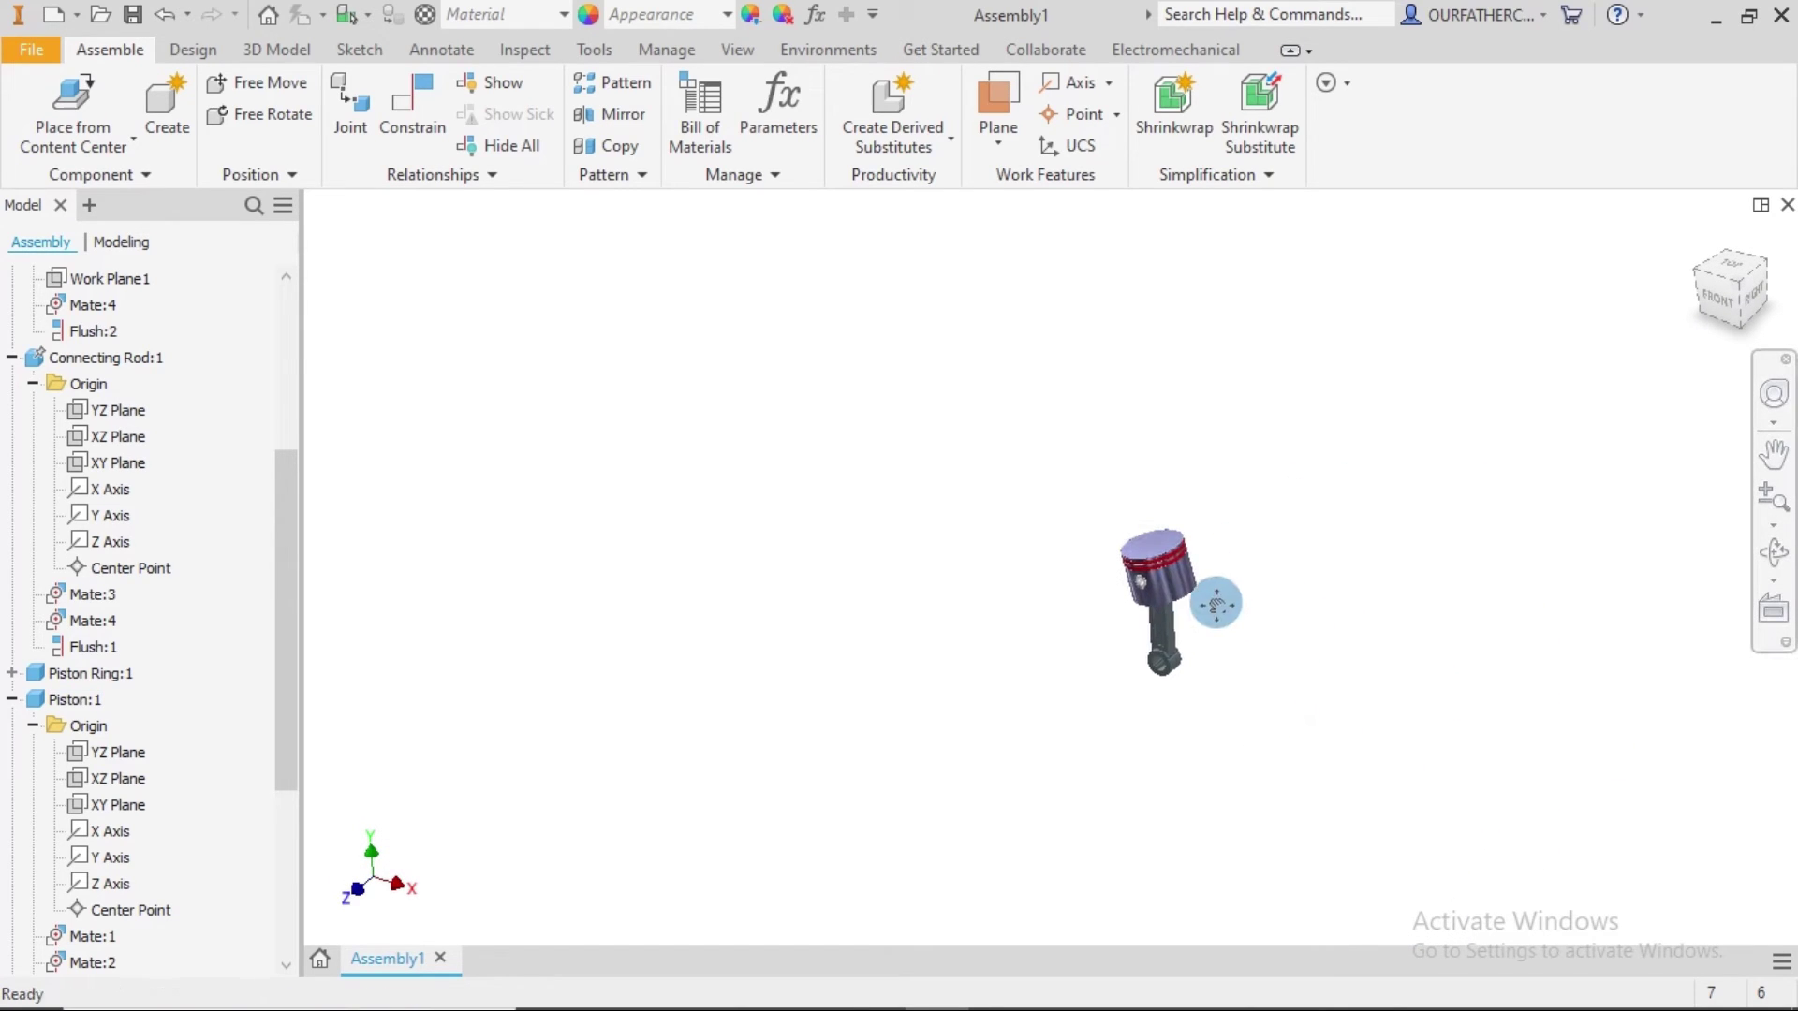
scroll(1199, 643, up, 3)
scroll(1192, 650, up, 3)
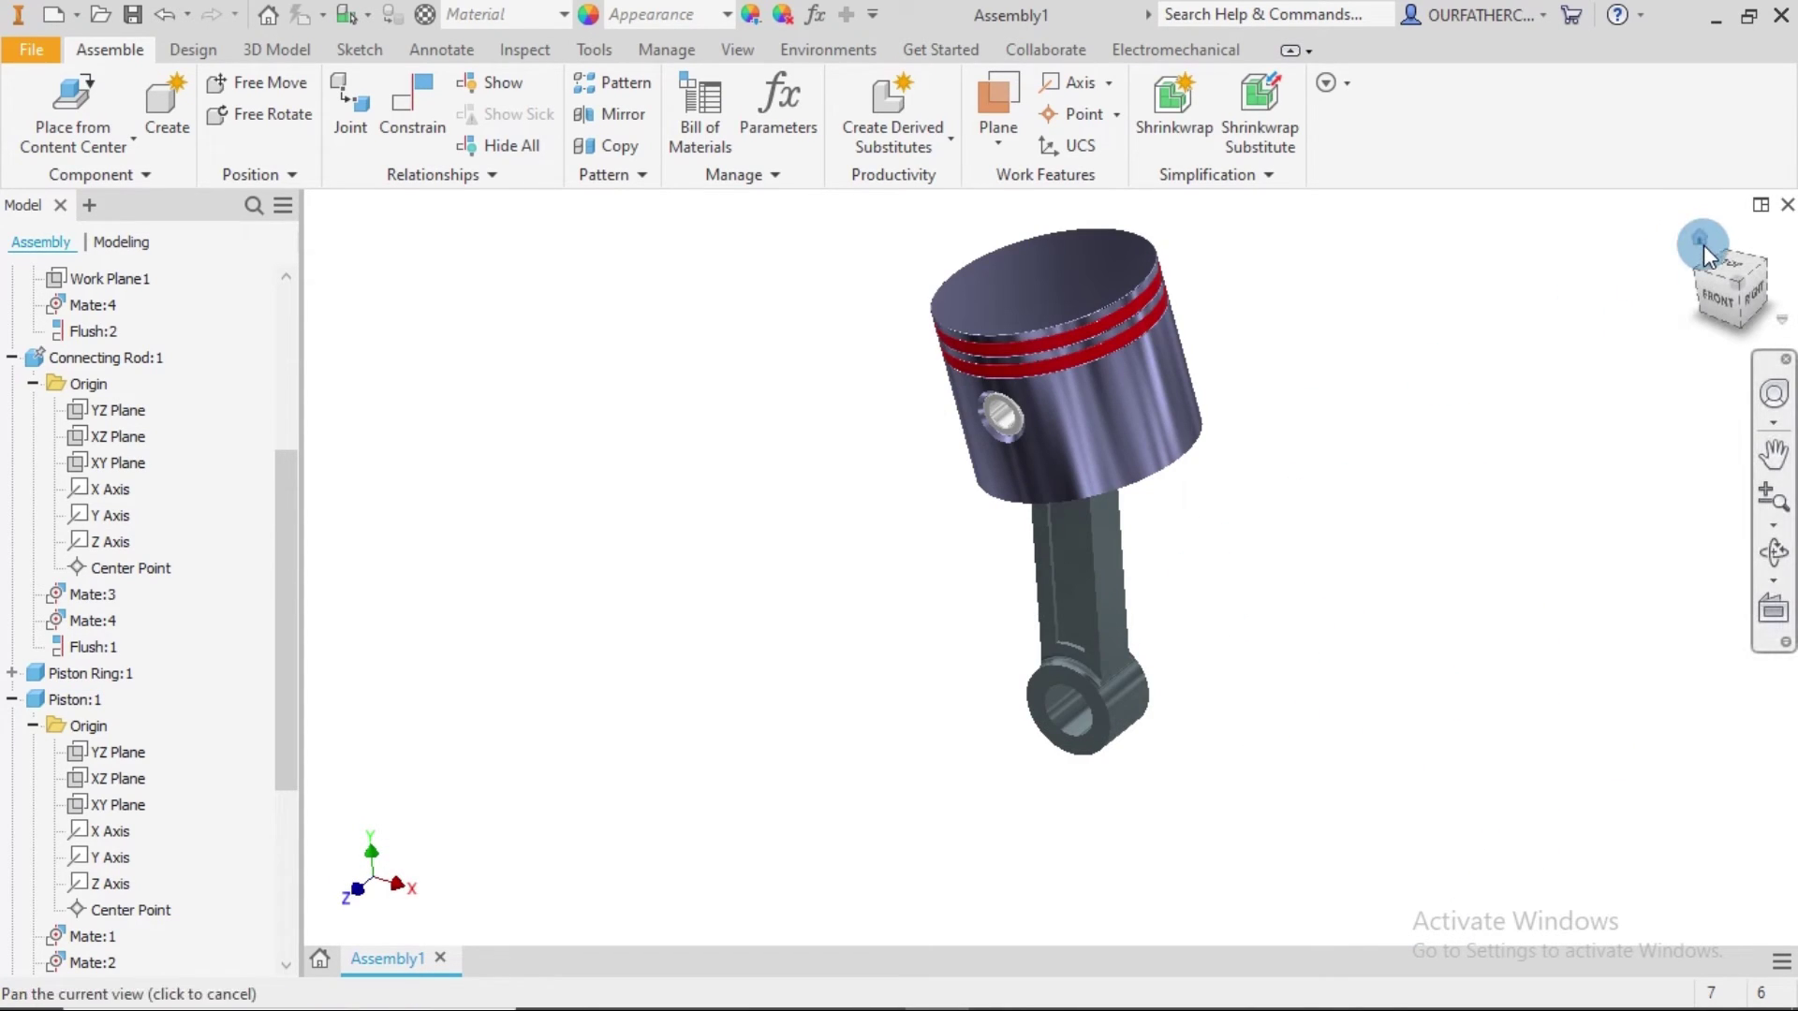
shift+middle_drag(1314, 393, 1459, 409)
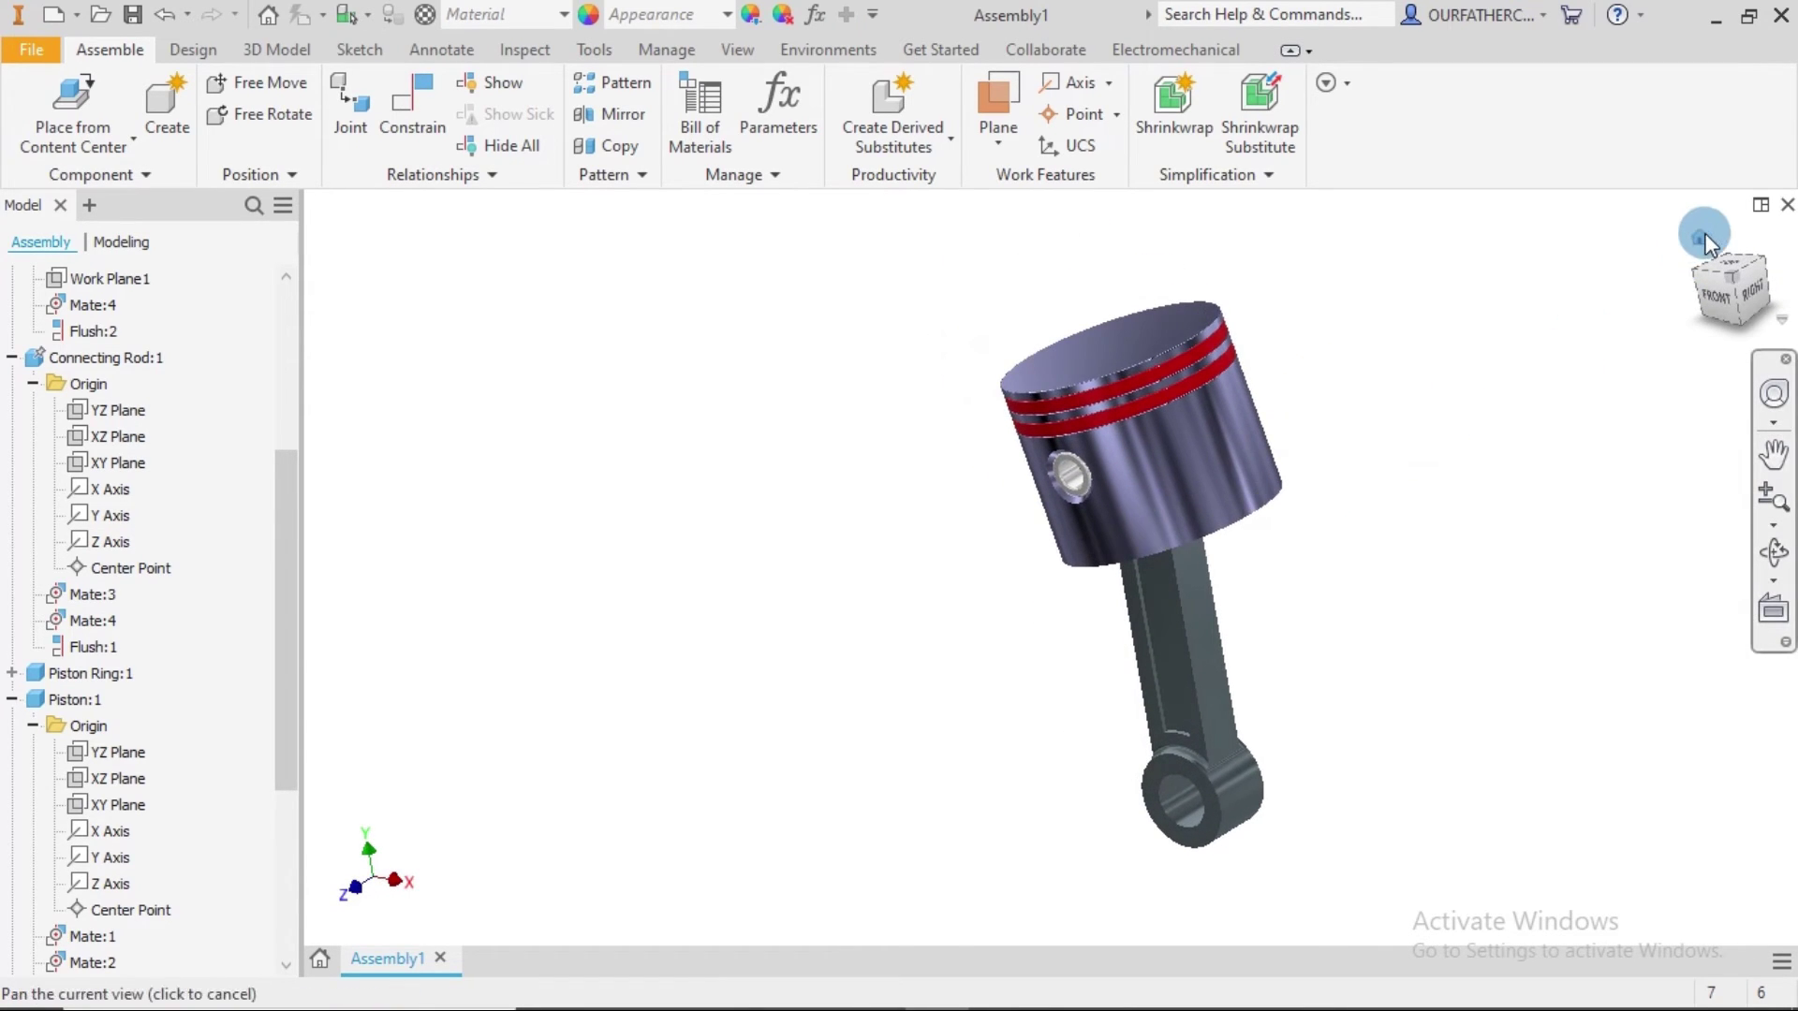
click(1701, 241)
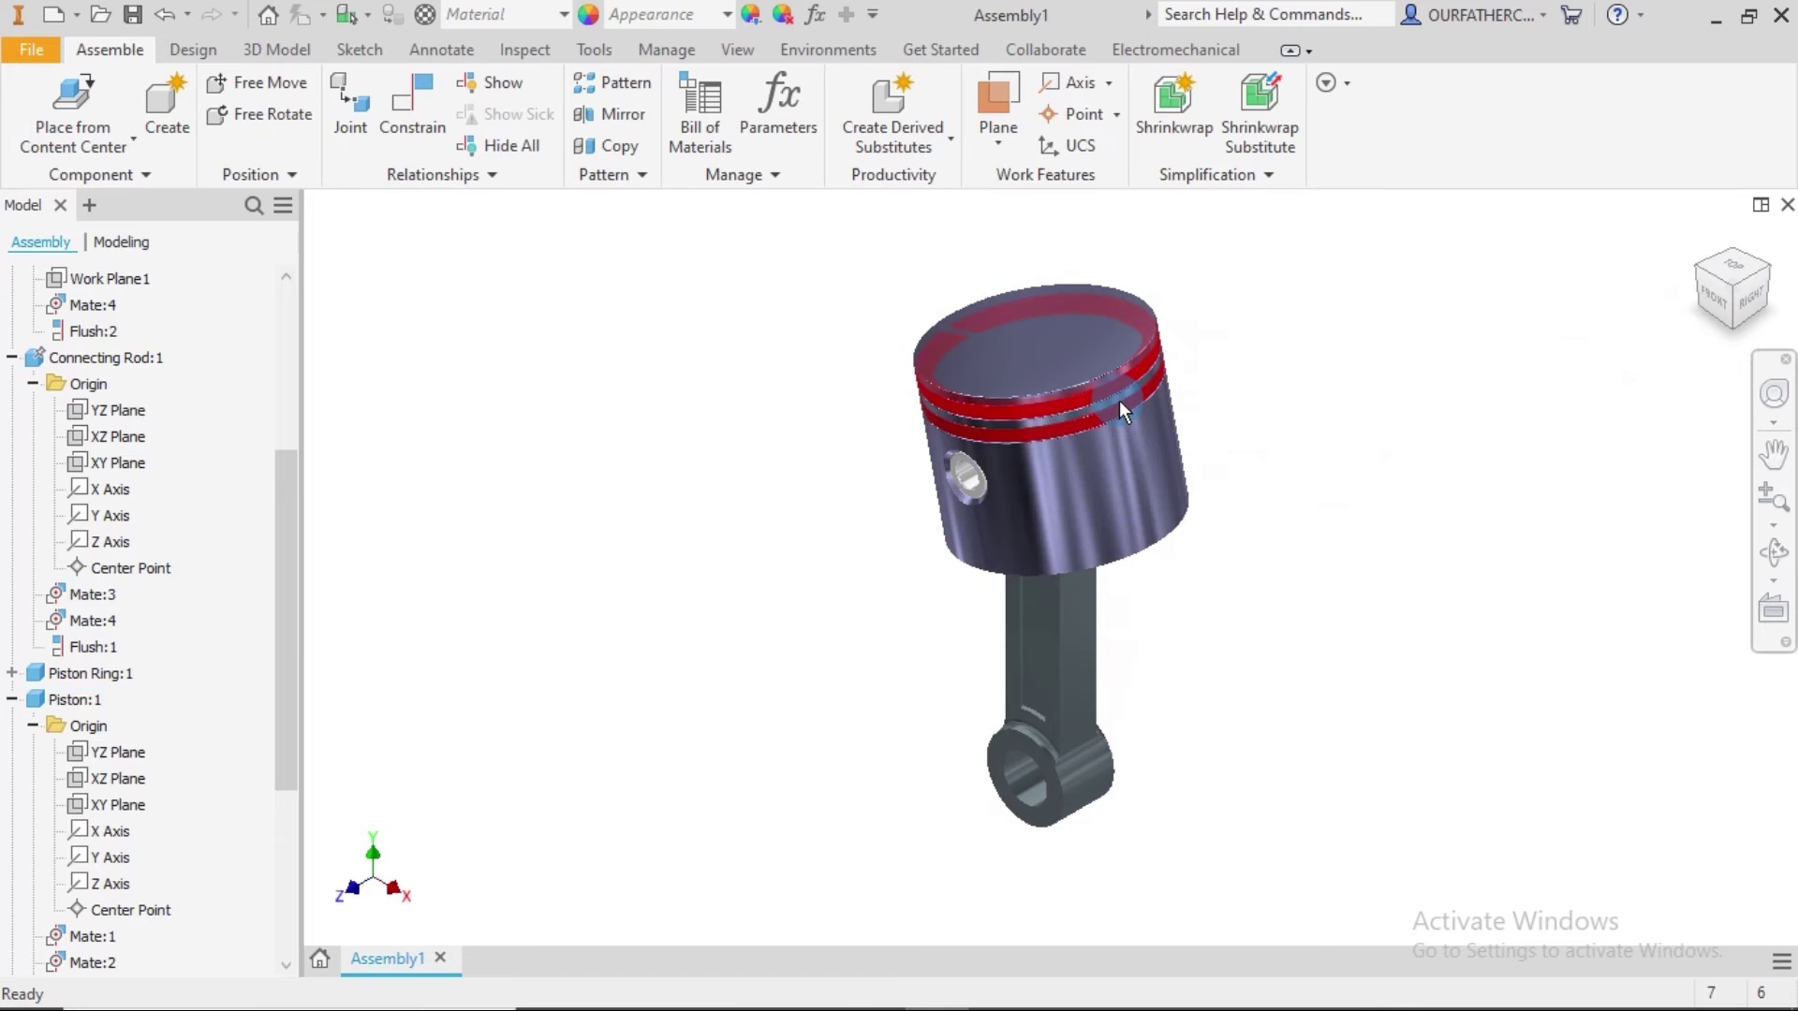
click(1285, 361)
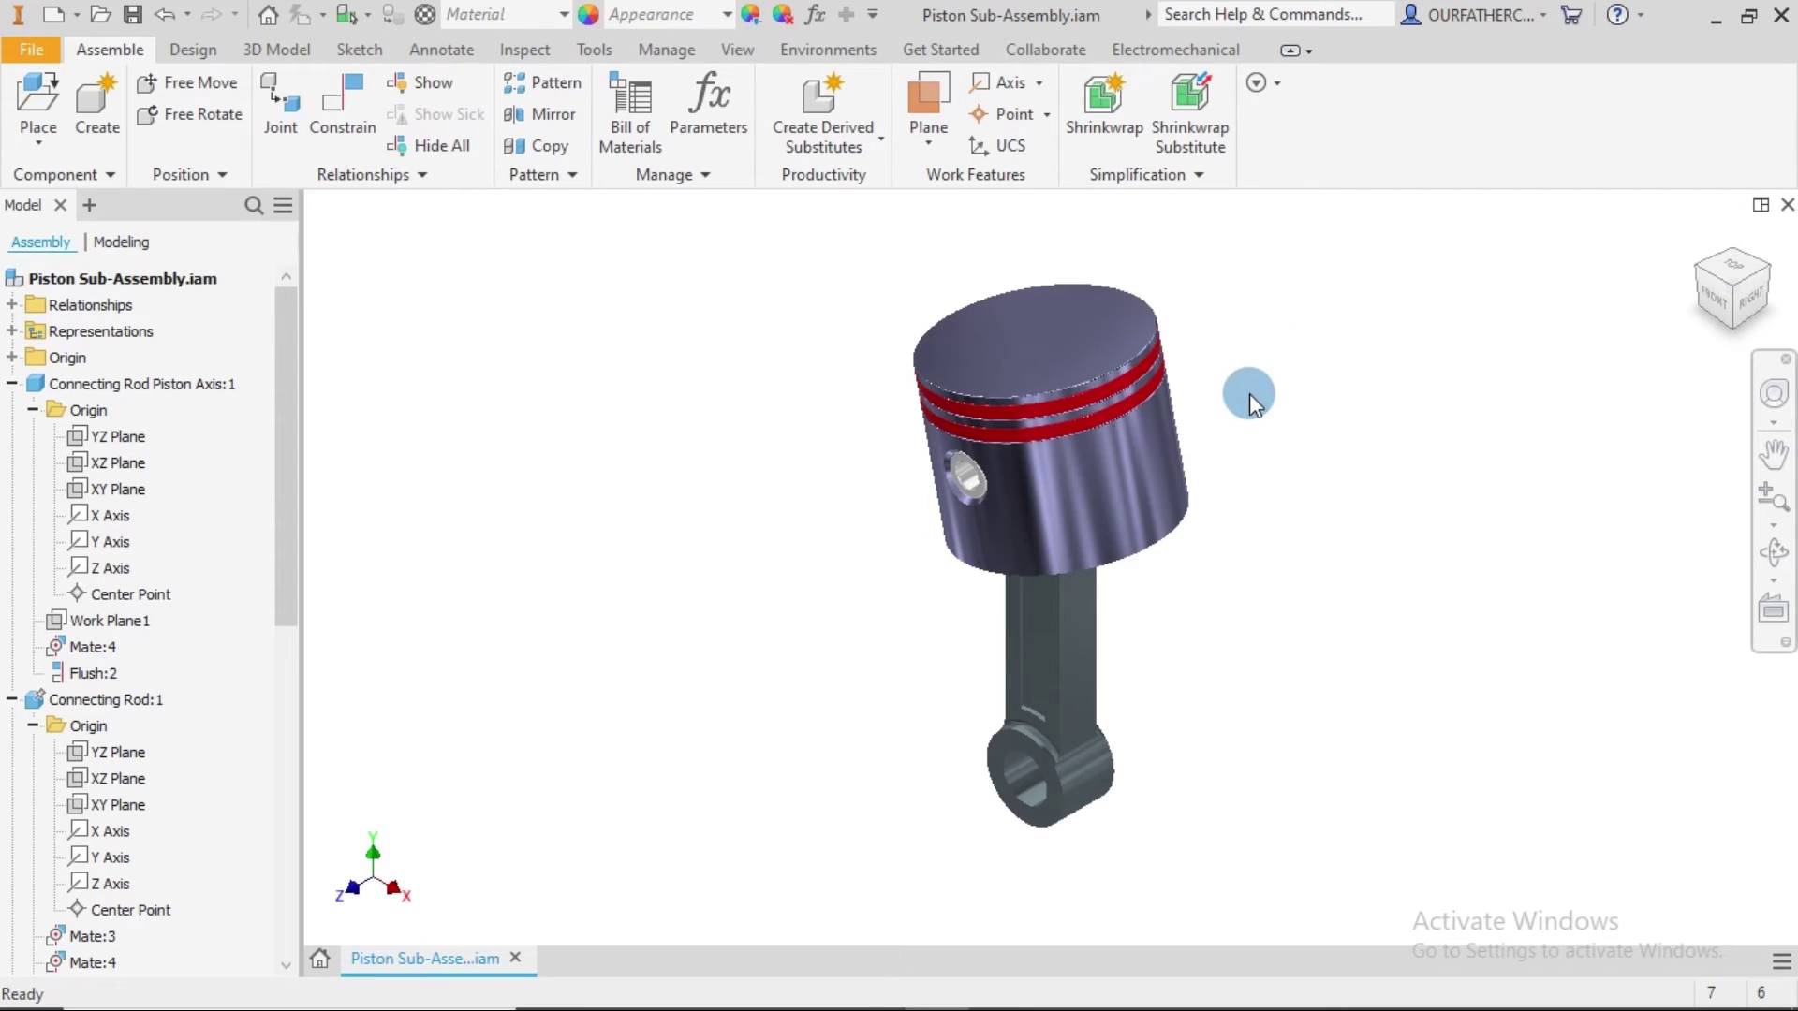
Open the upper piston ring for in-place editing within the assembly.
key(F4)
drag(1321, 415, 1232, 416)
key(Escape)
scroll(1167, 352, up, 3)
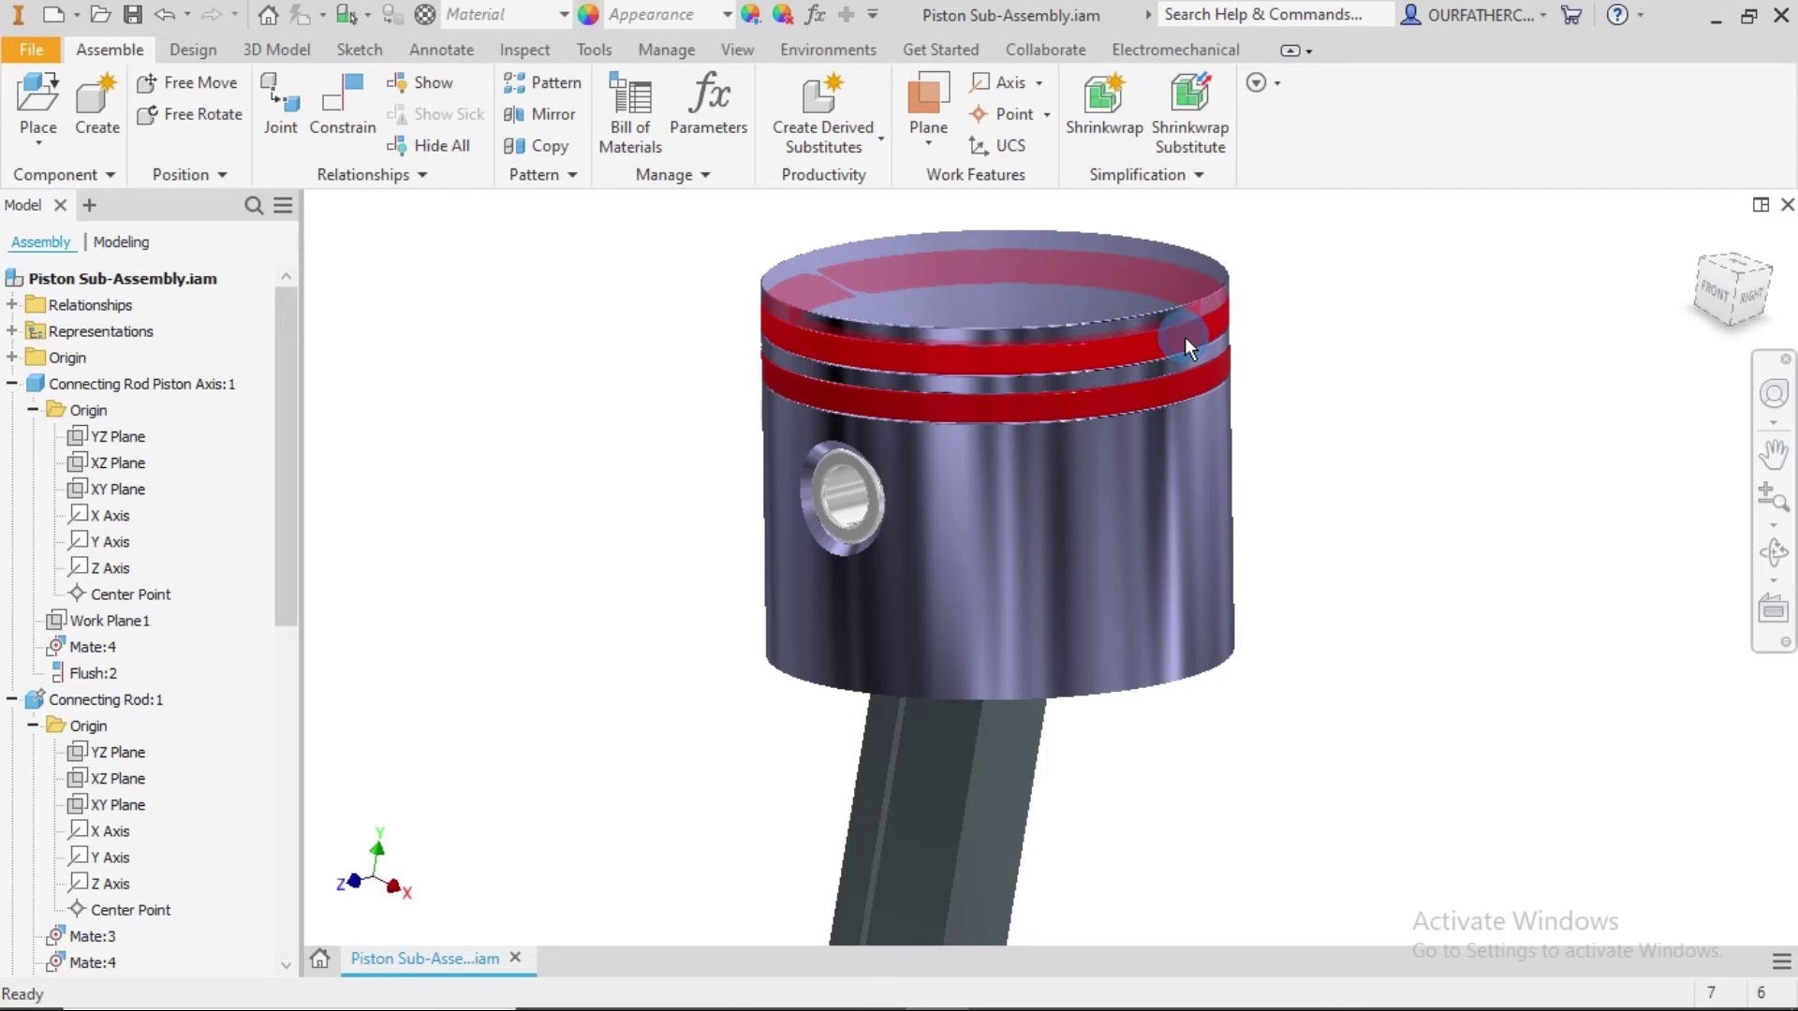
right_click(1185, 343)
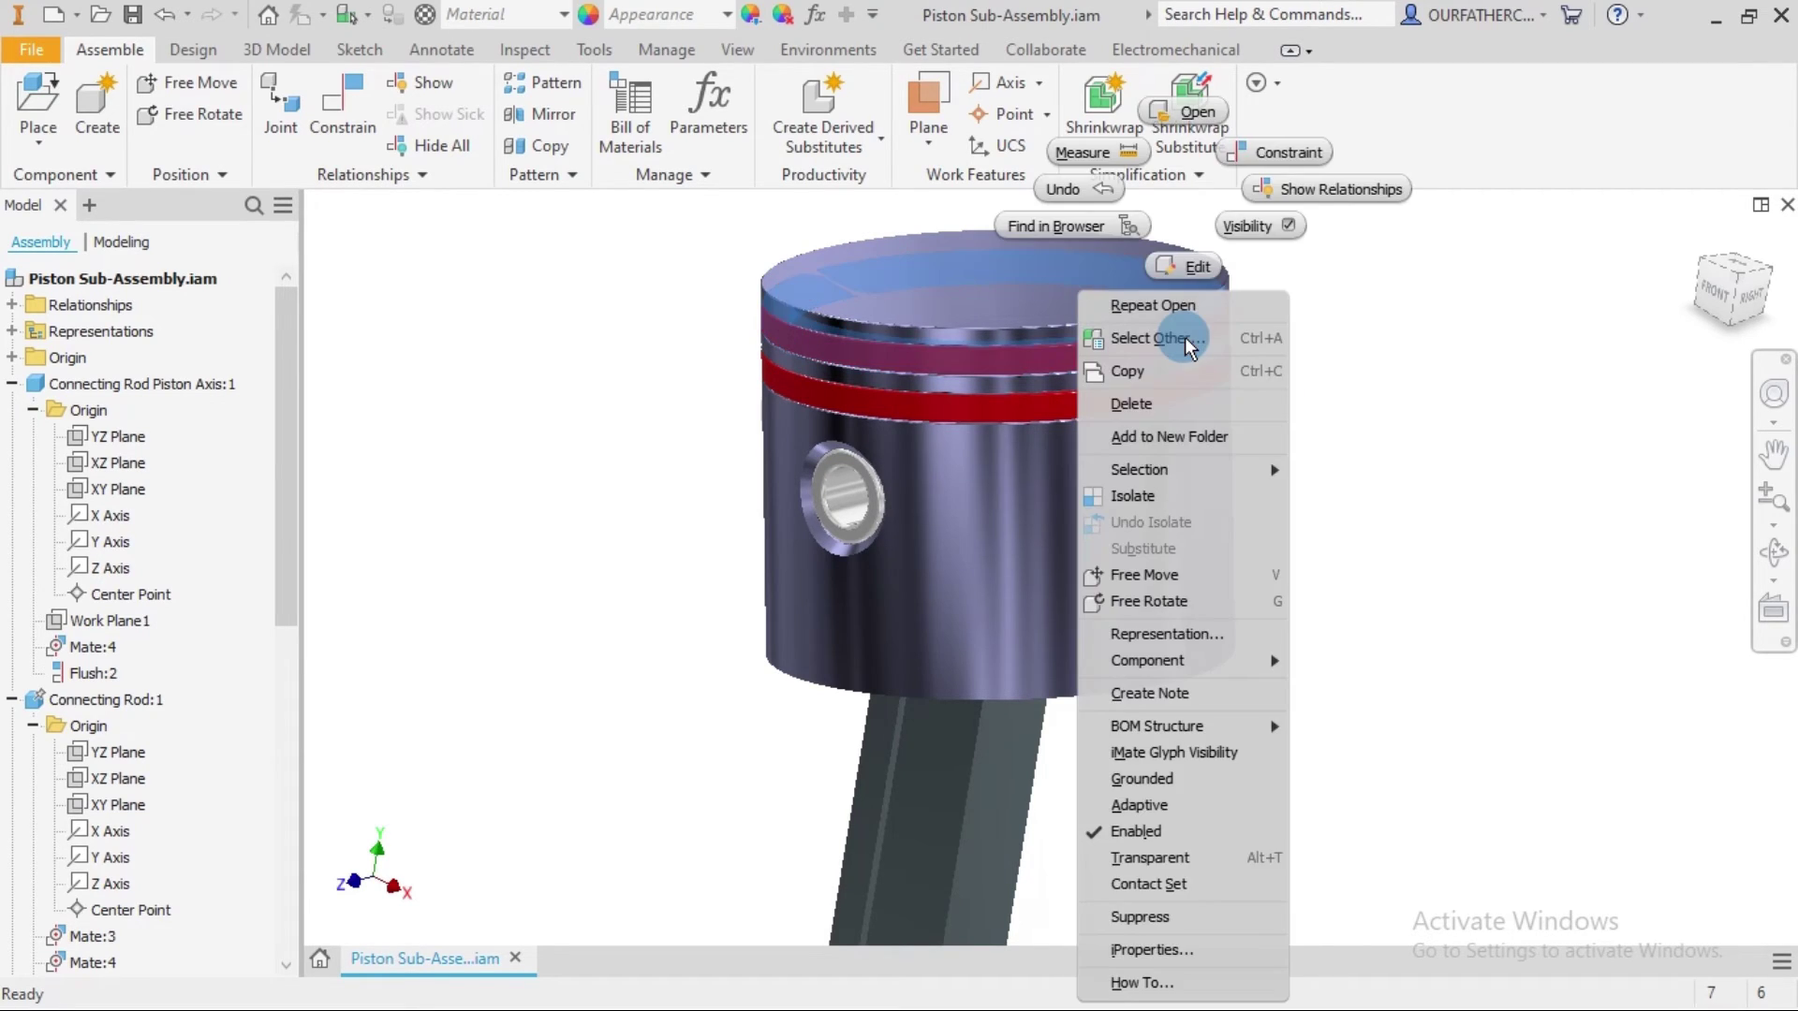
click(1249, 281)
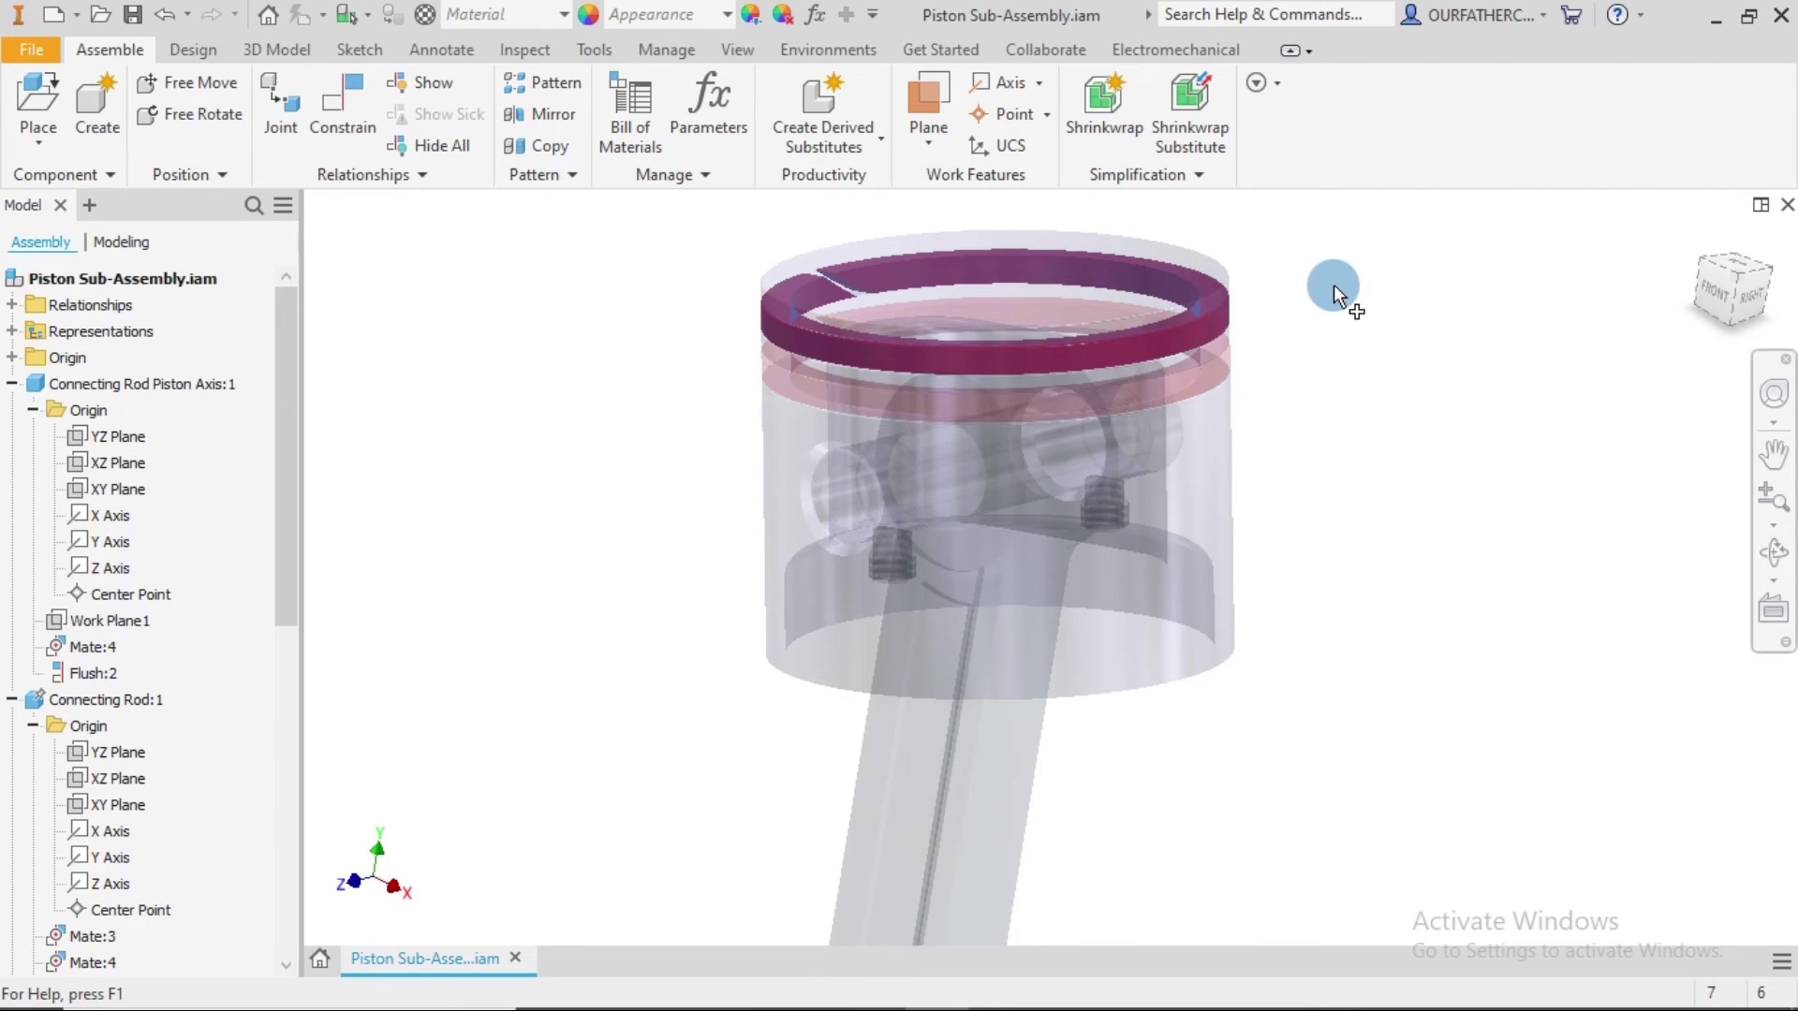
scroll(1364, 289, down, 2)
middle_drag(1364, 289, 1252, 401)
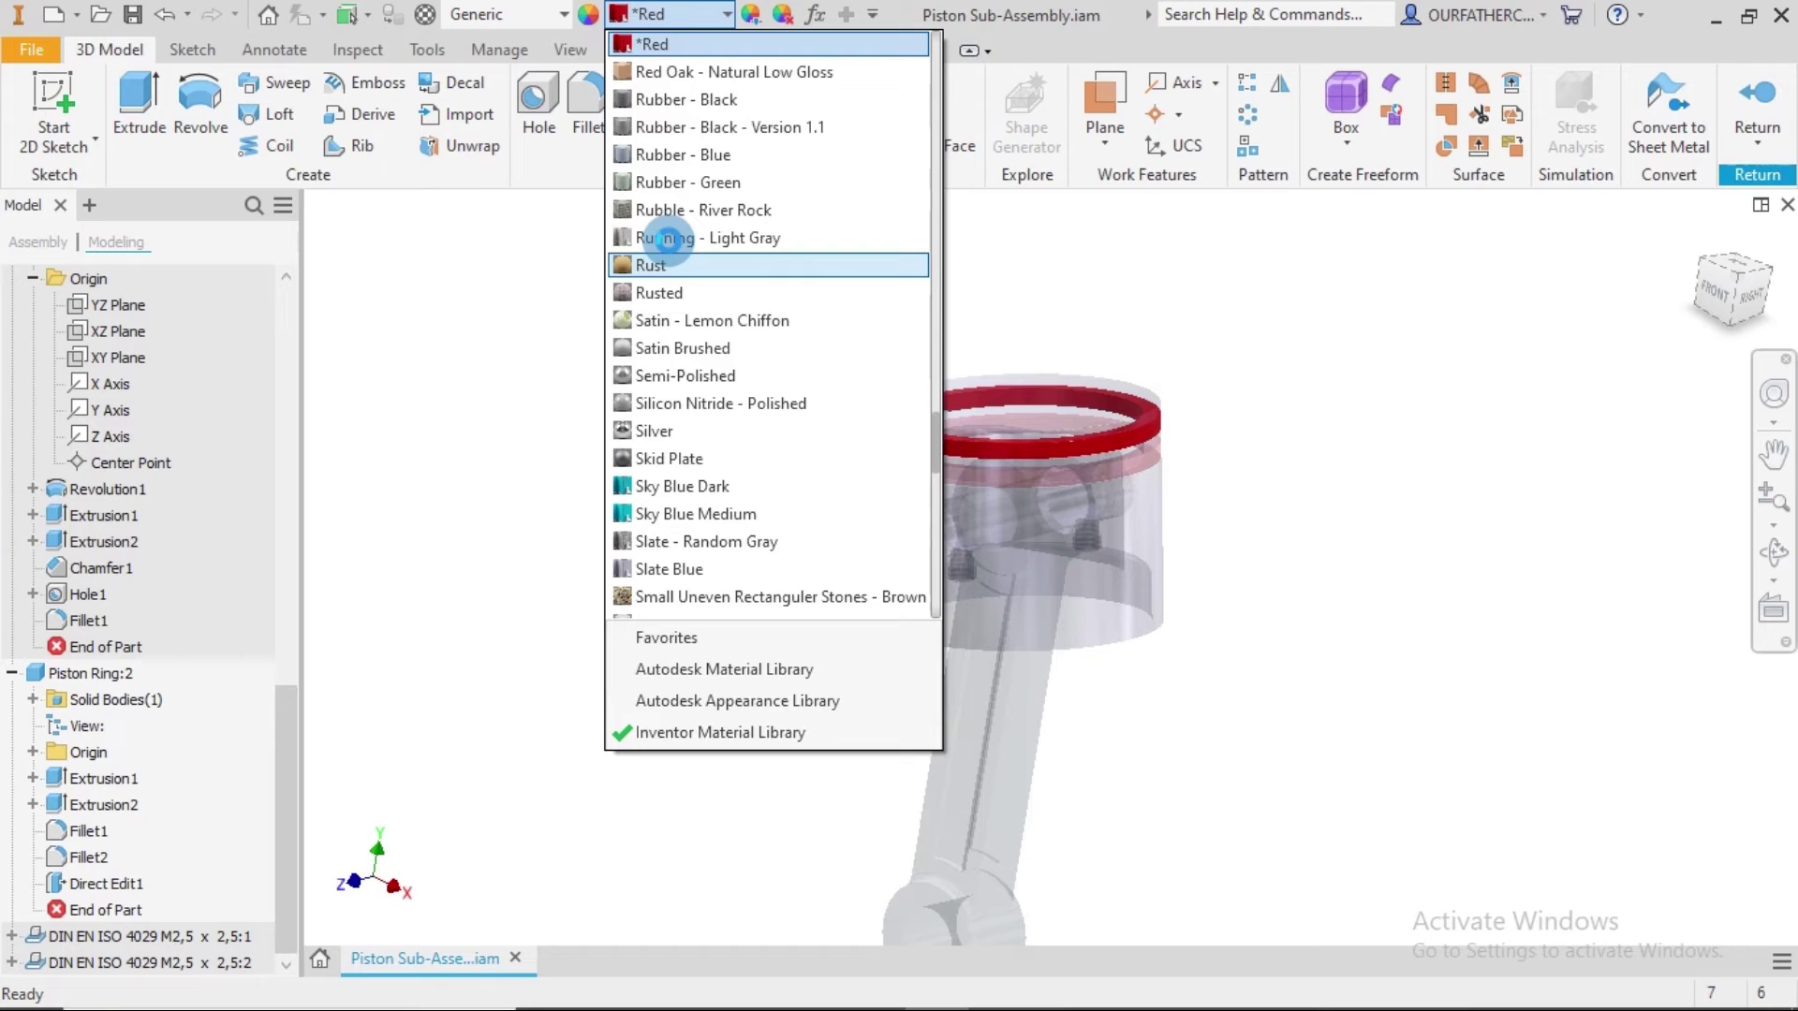
Change the piston ring's appearance from the Inventor Material Library to No Tint and return to the assembly.
scroll(681, 297, up, 7)
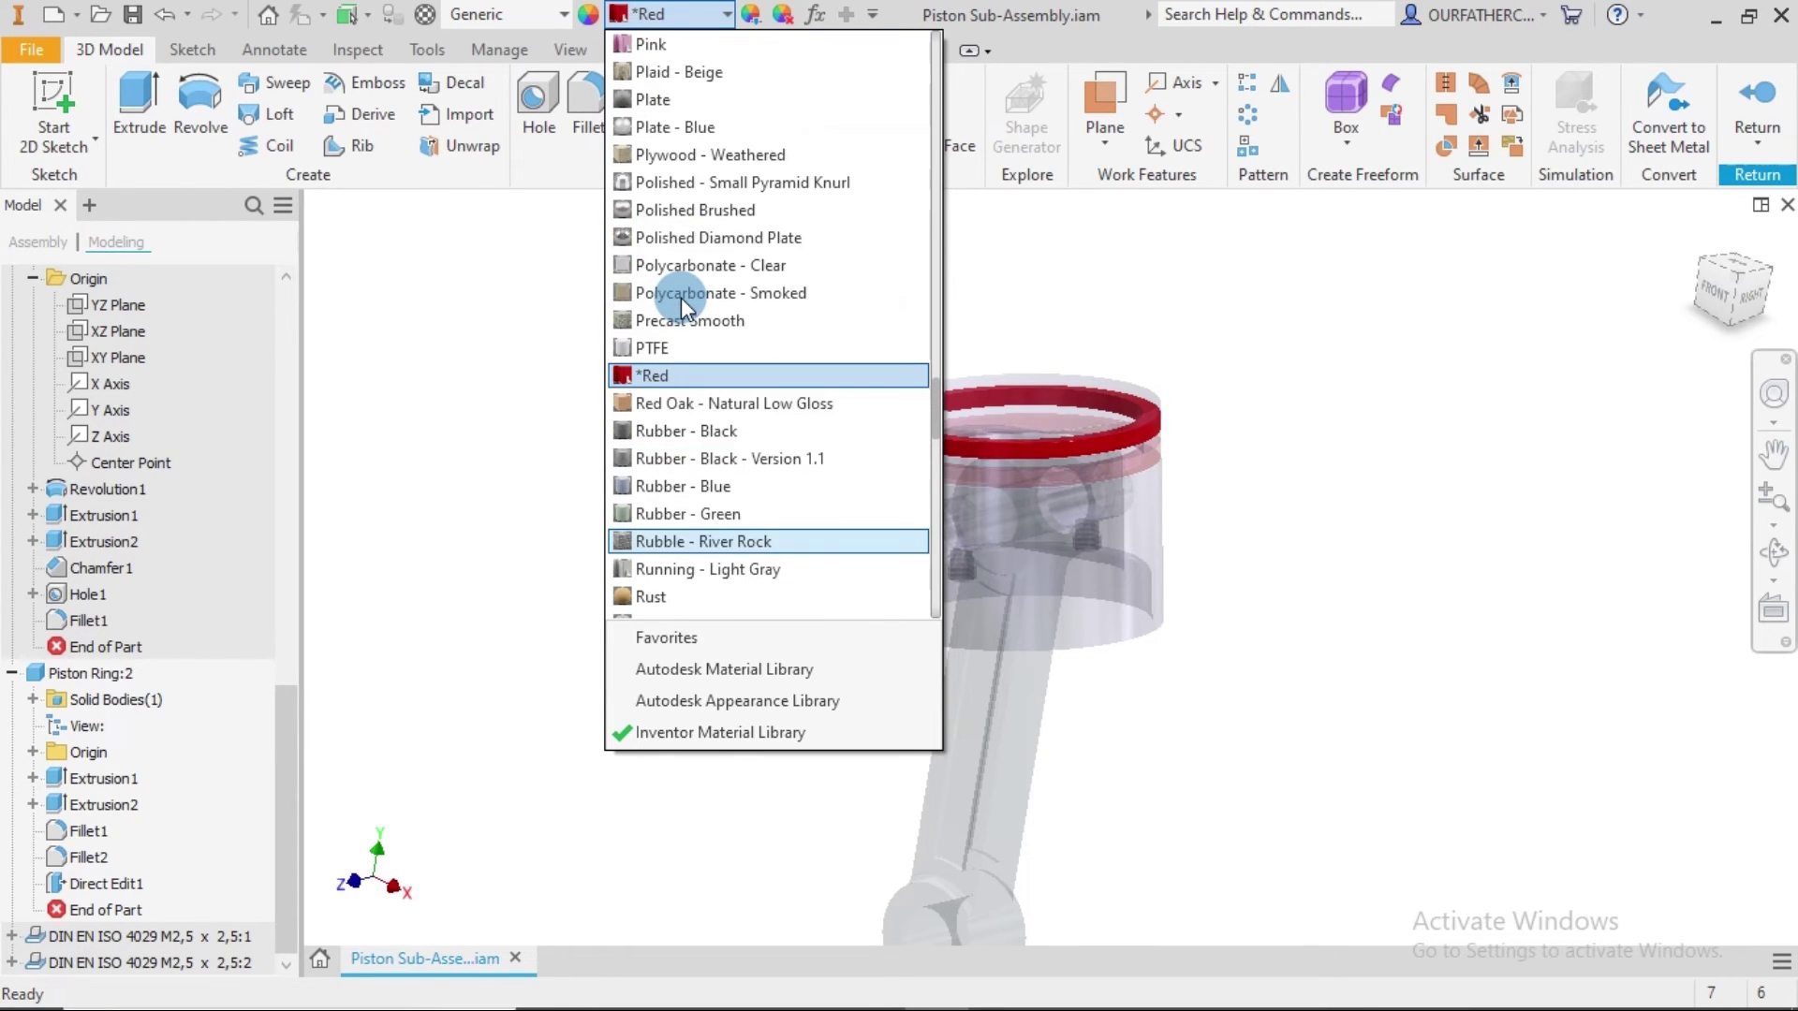
scroll(682, 297, up, 3)
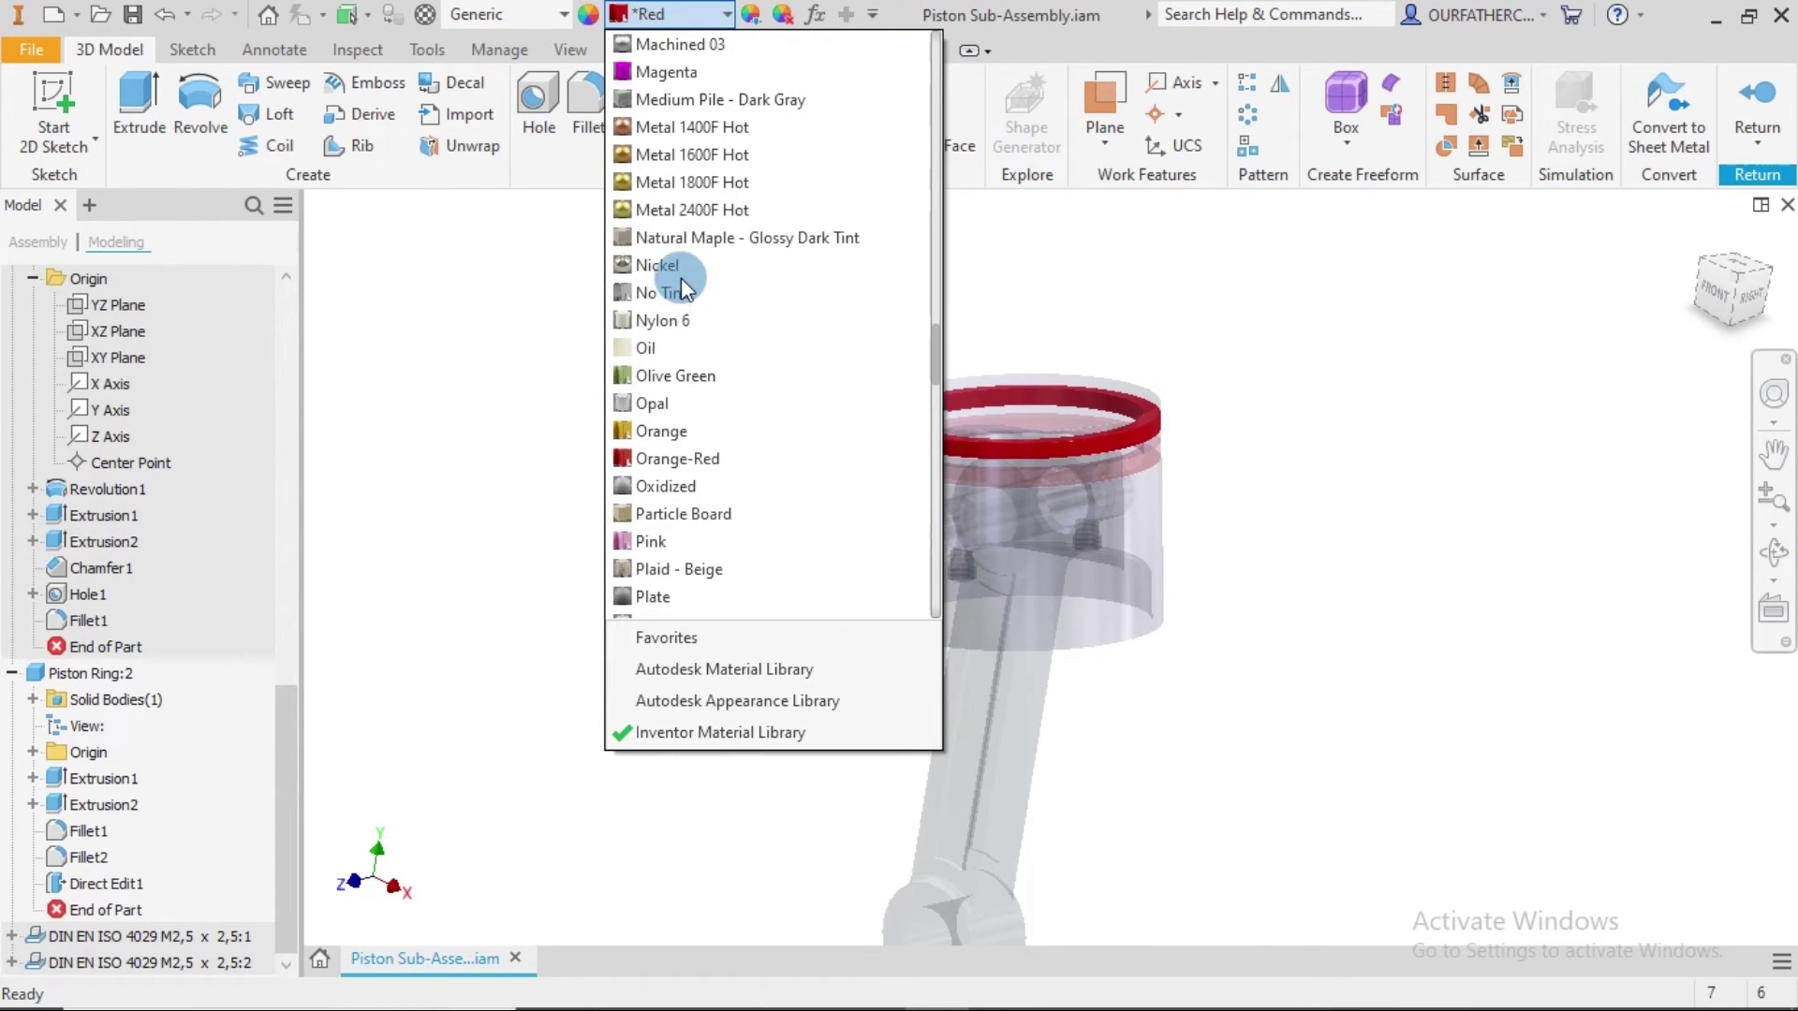
scroll(683, 309, up, 3)
scroll(690, 227, up, 3)
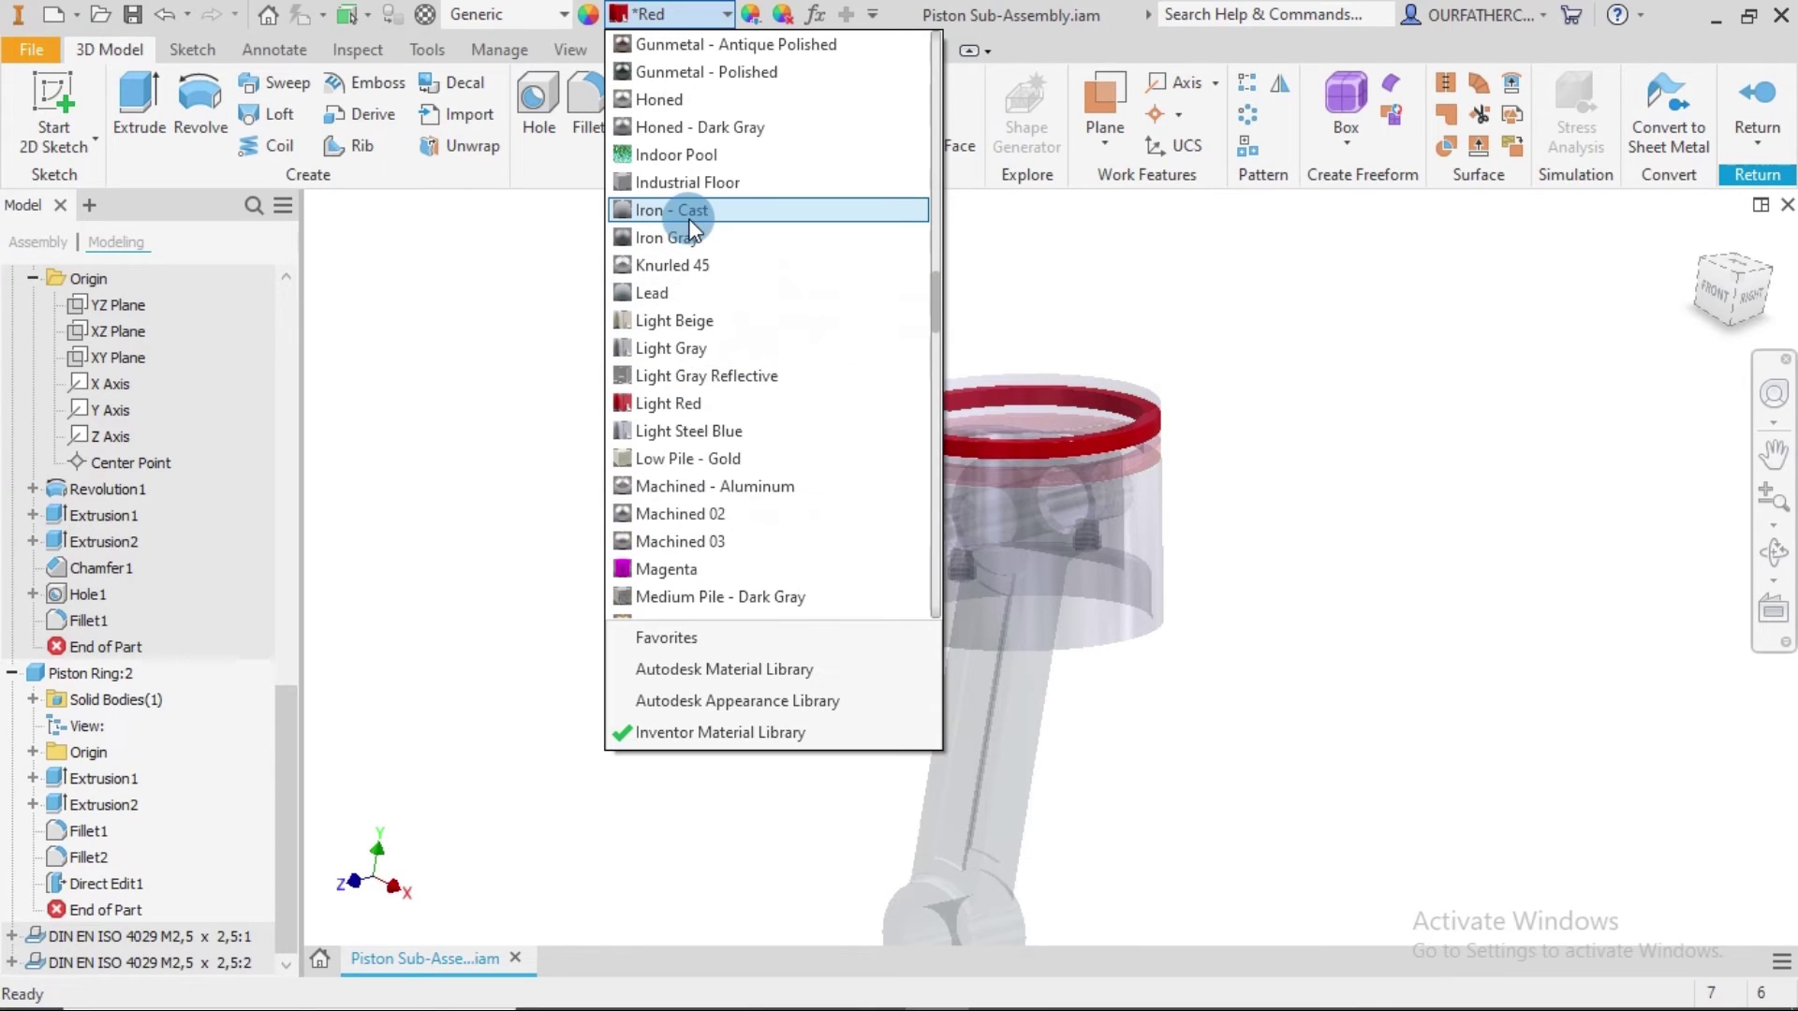
scroll(689, 159, up, 4)
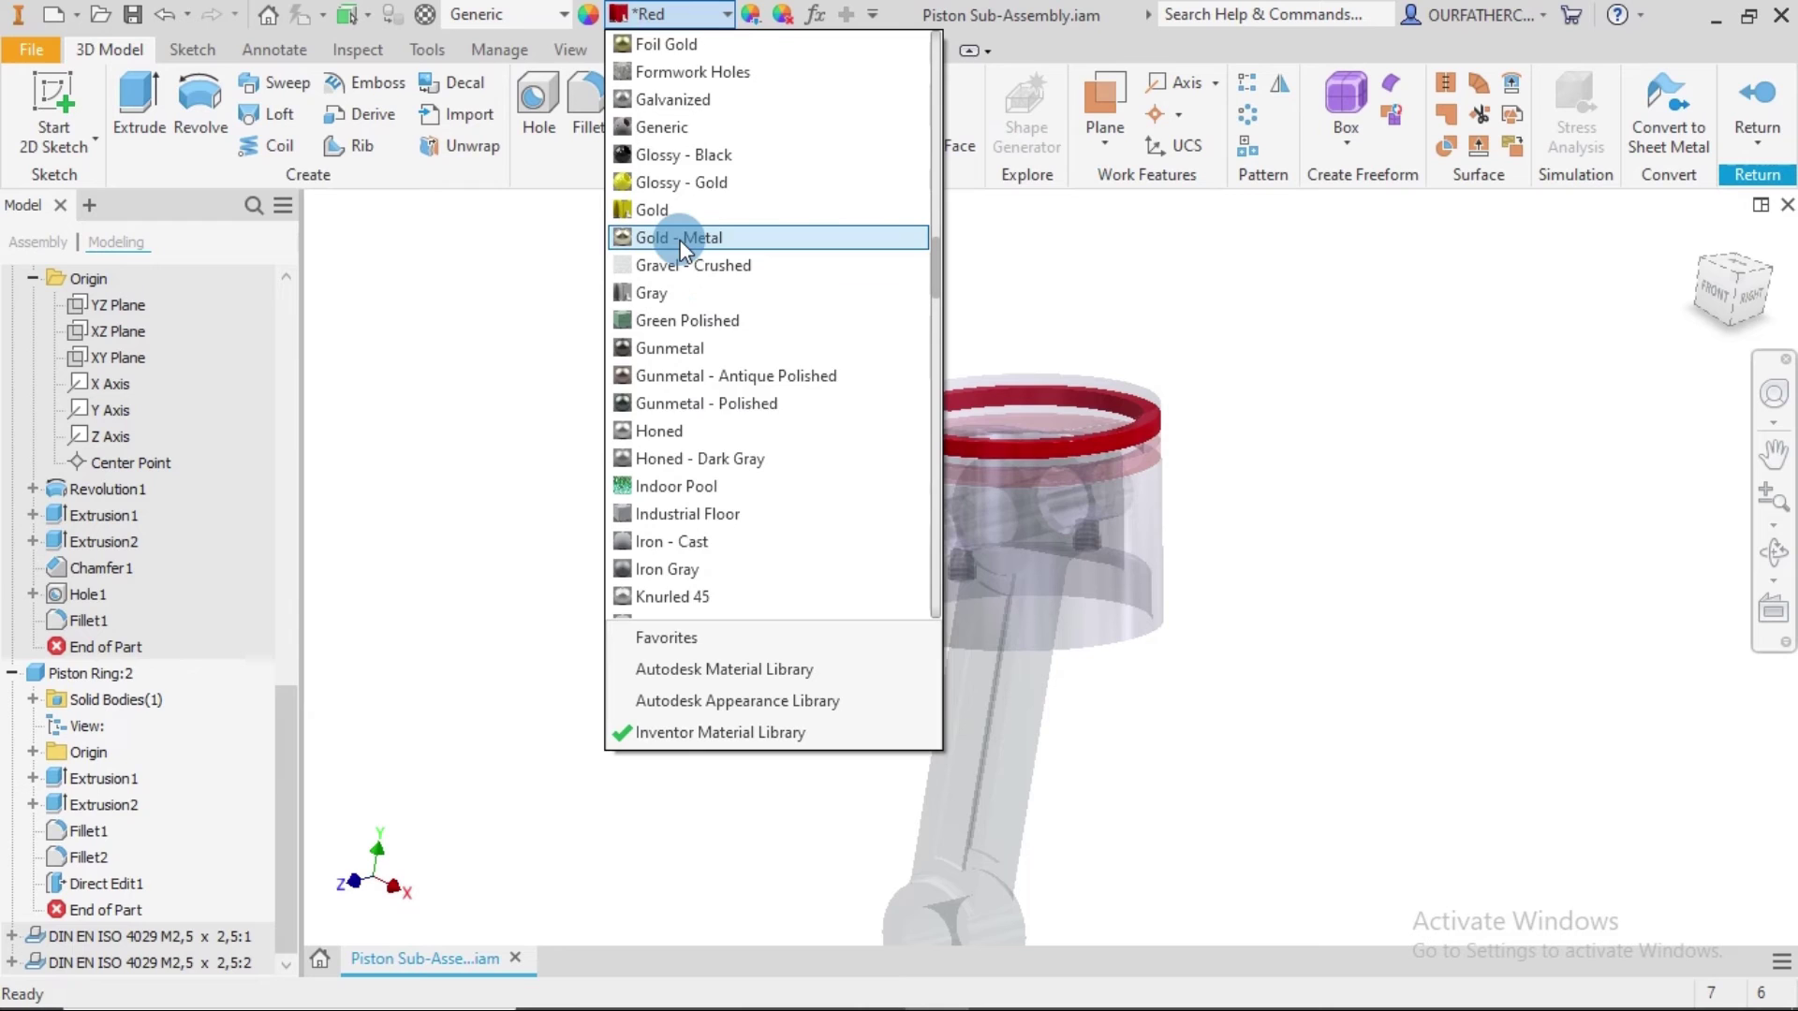
scroll(681, 248, up, 7)
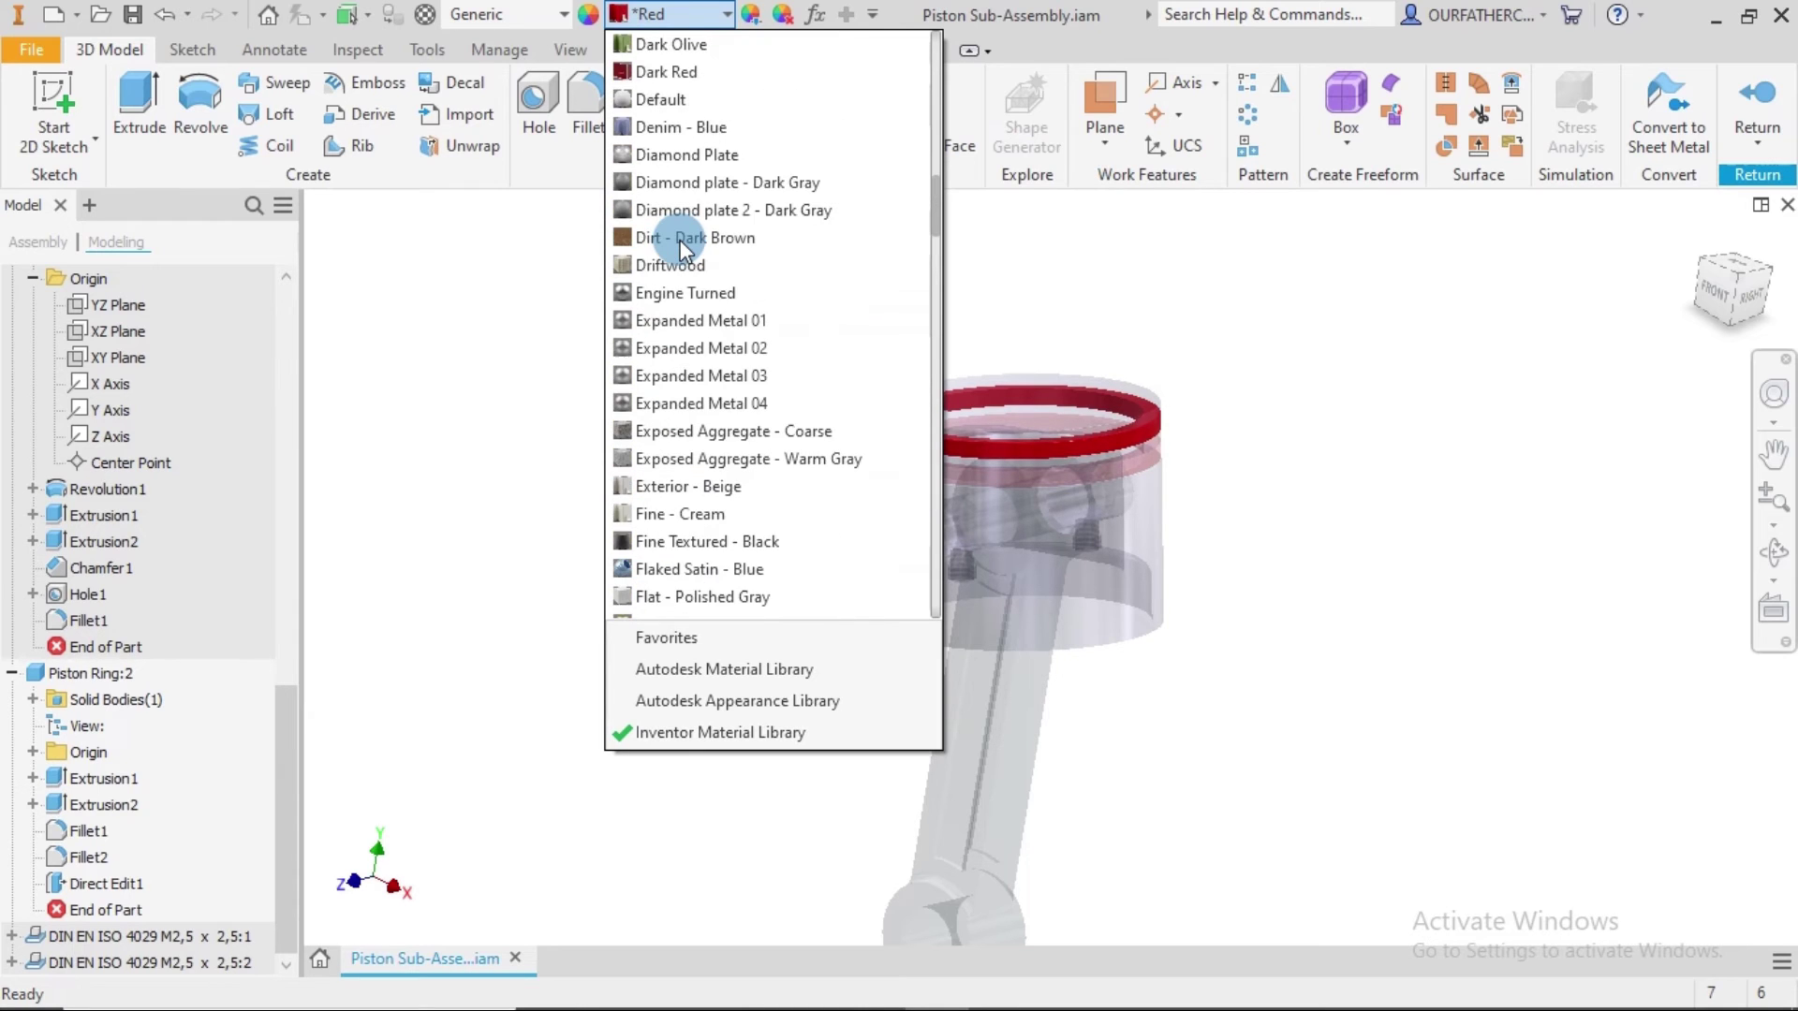
scroll(680, 248, up, 5)
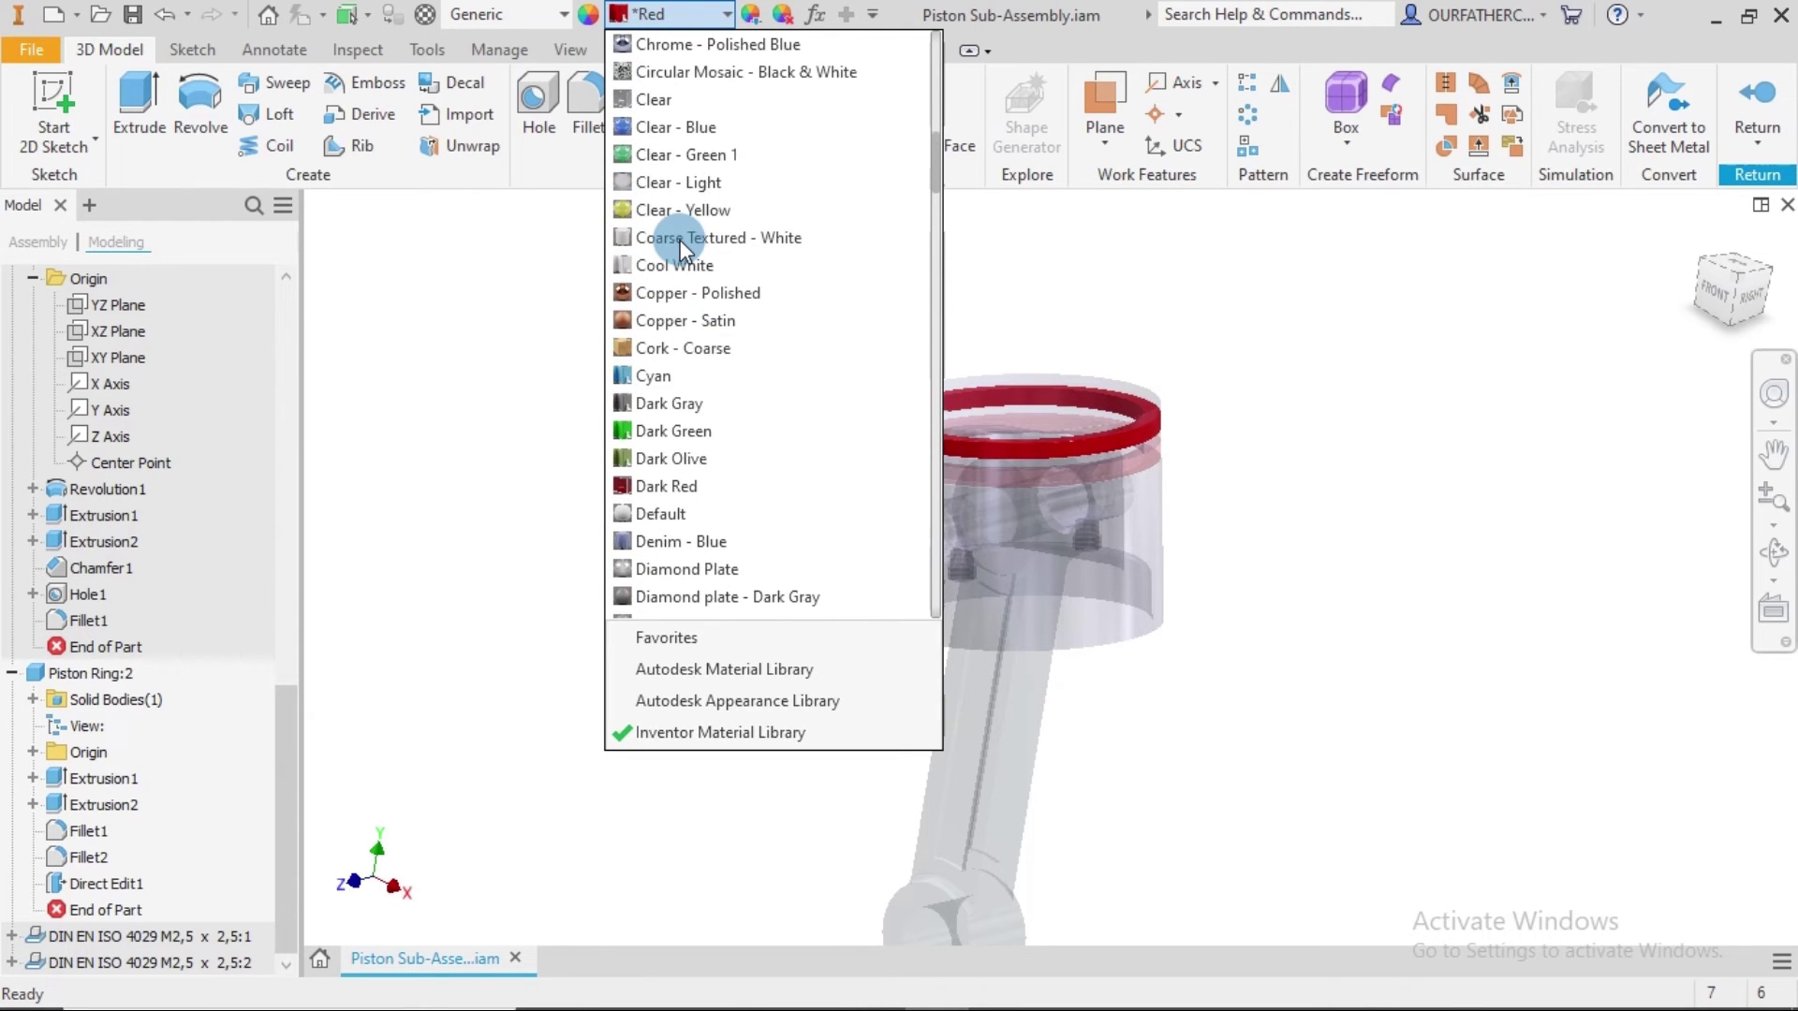
scroll(681, 248, up, 5)
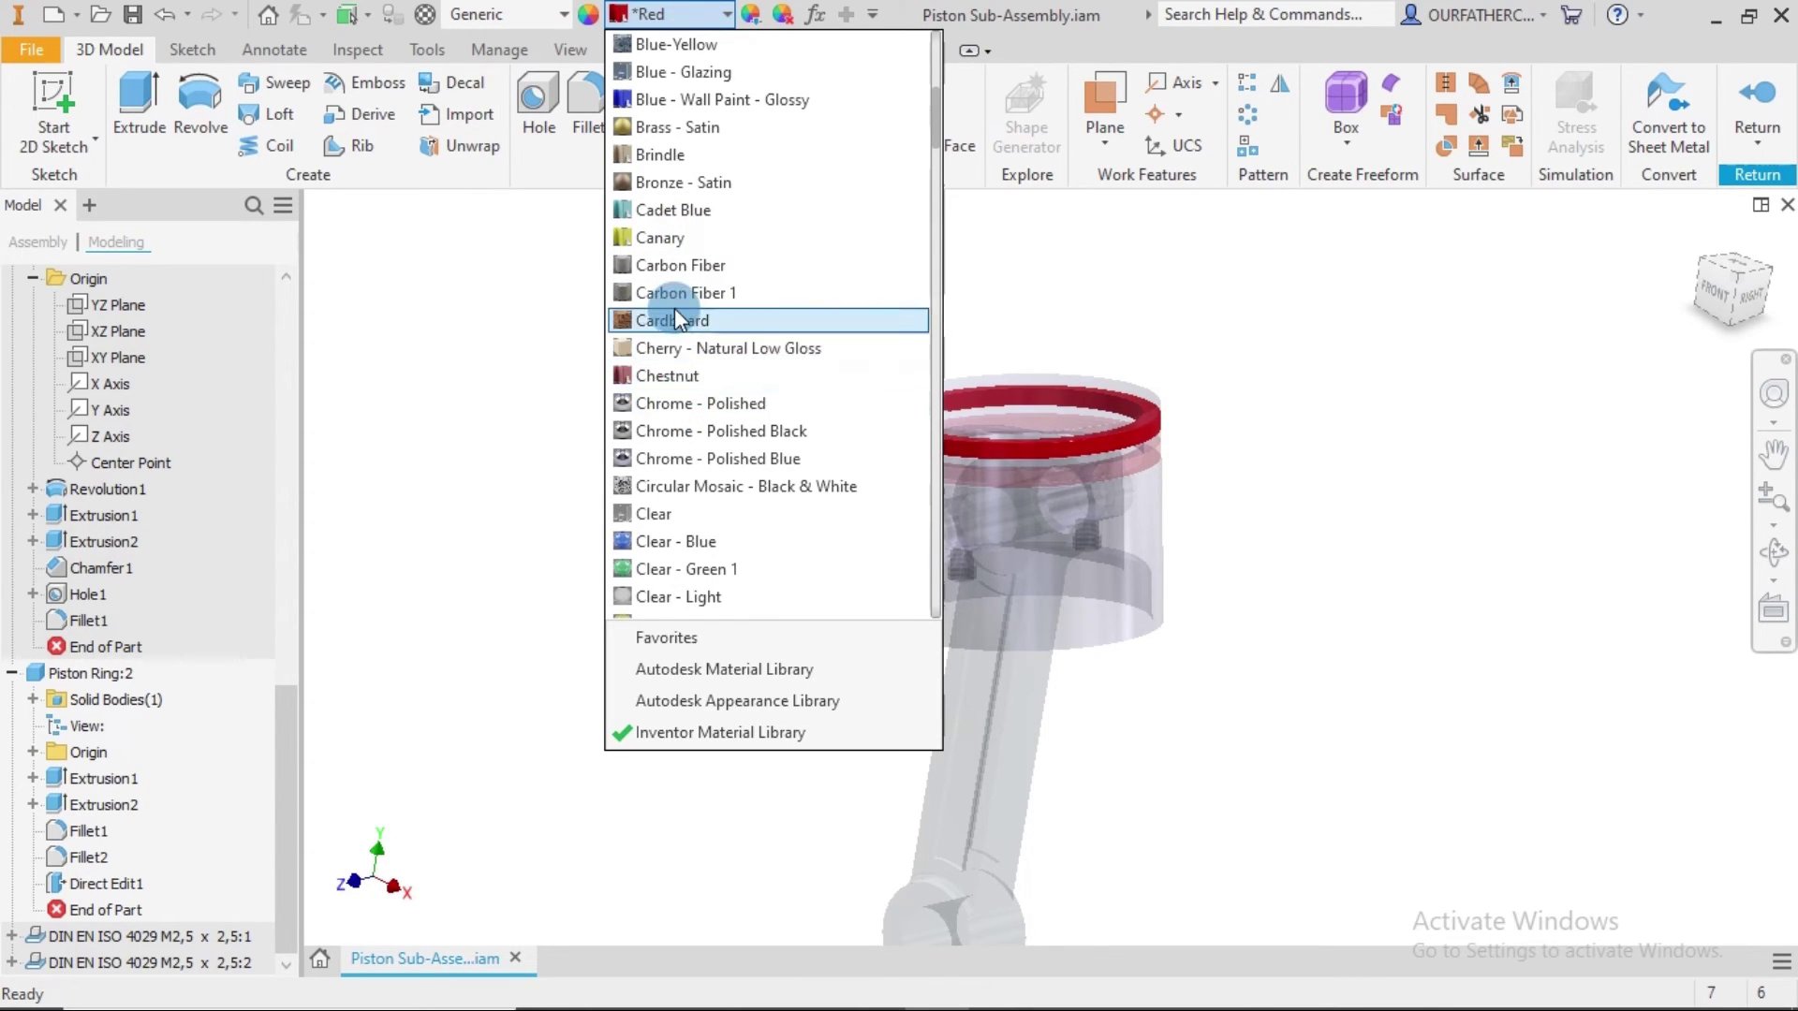
scroll(677, 300, up, 5)
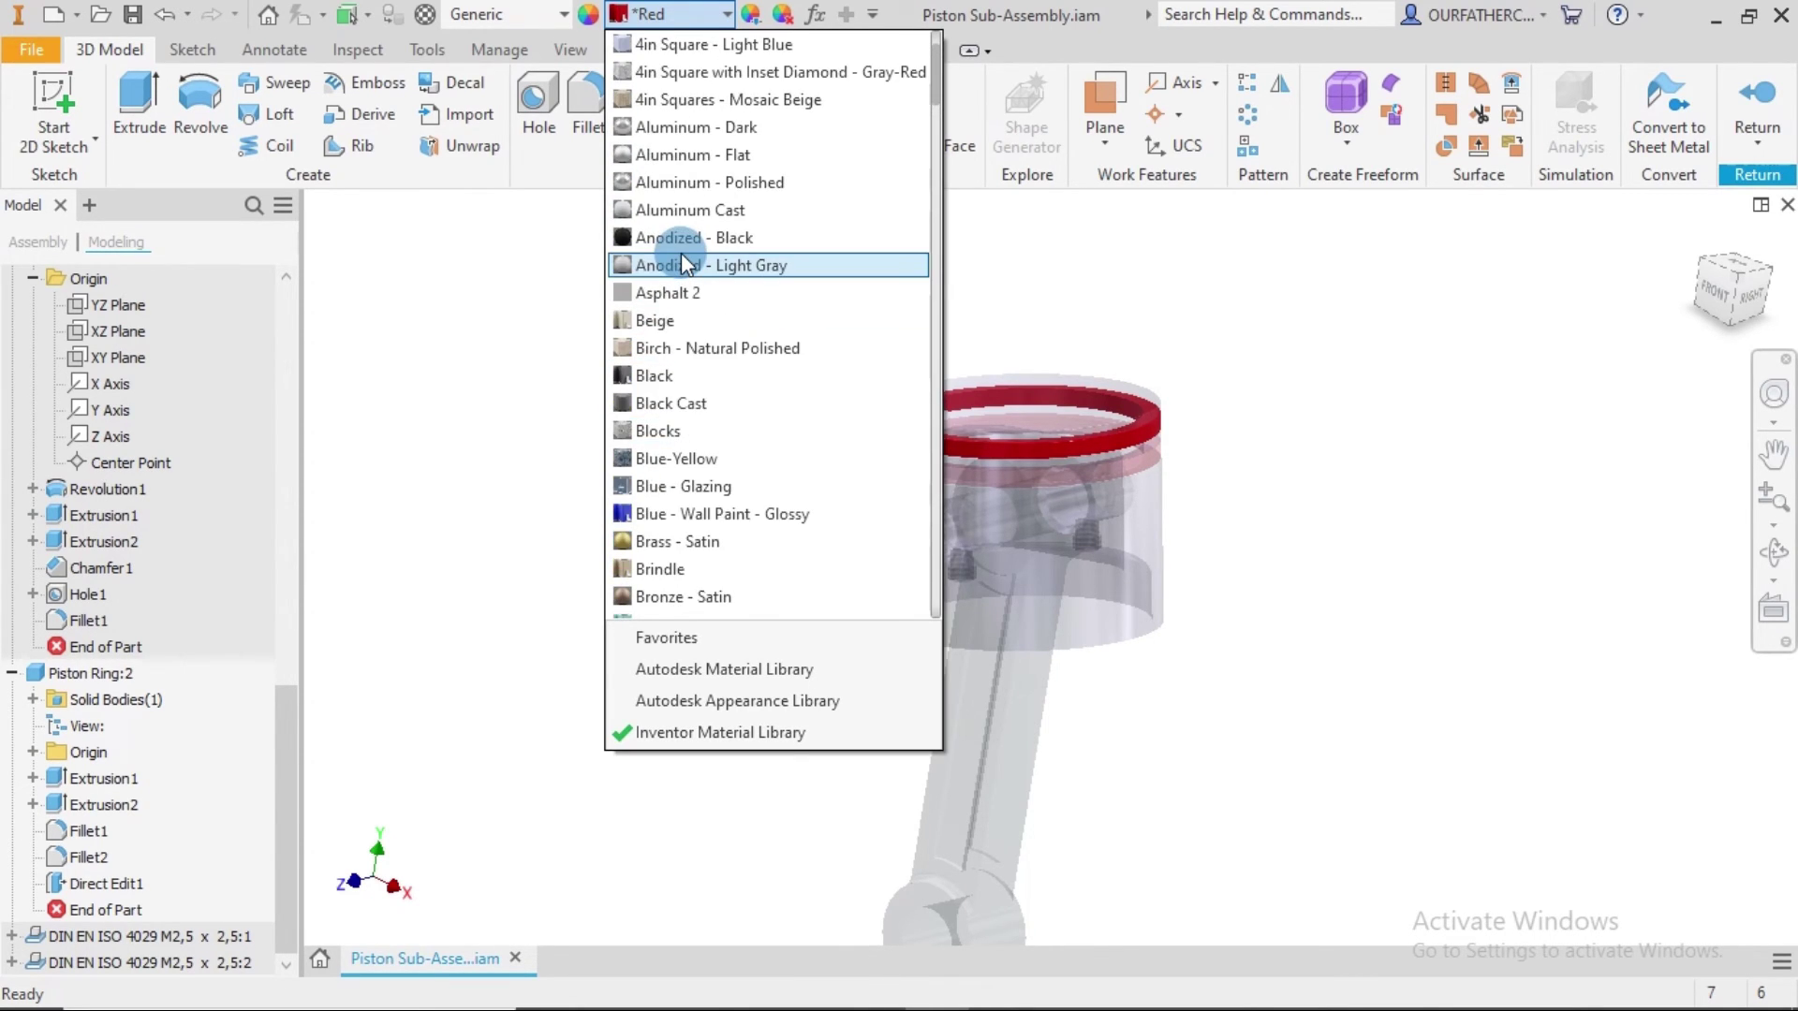
scroll(681, 265, down, 9)
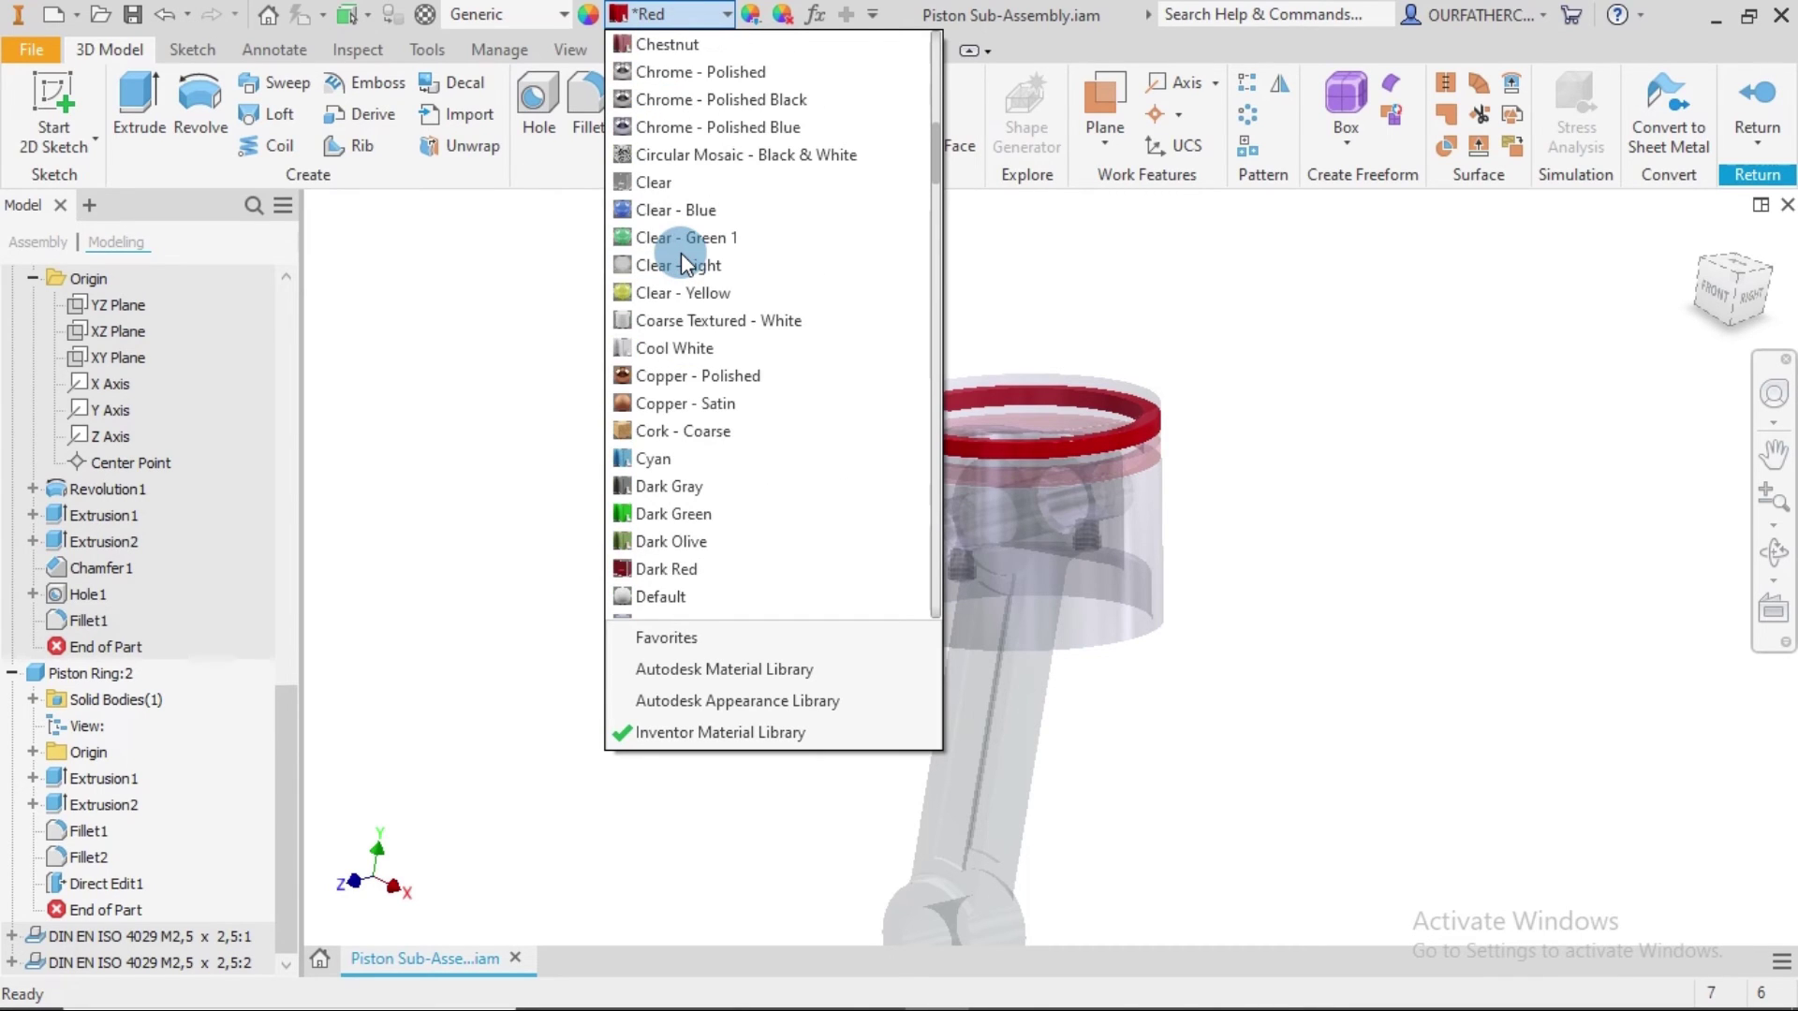
scroll(689, 298, down, 3)
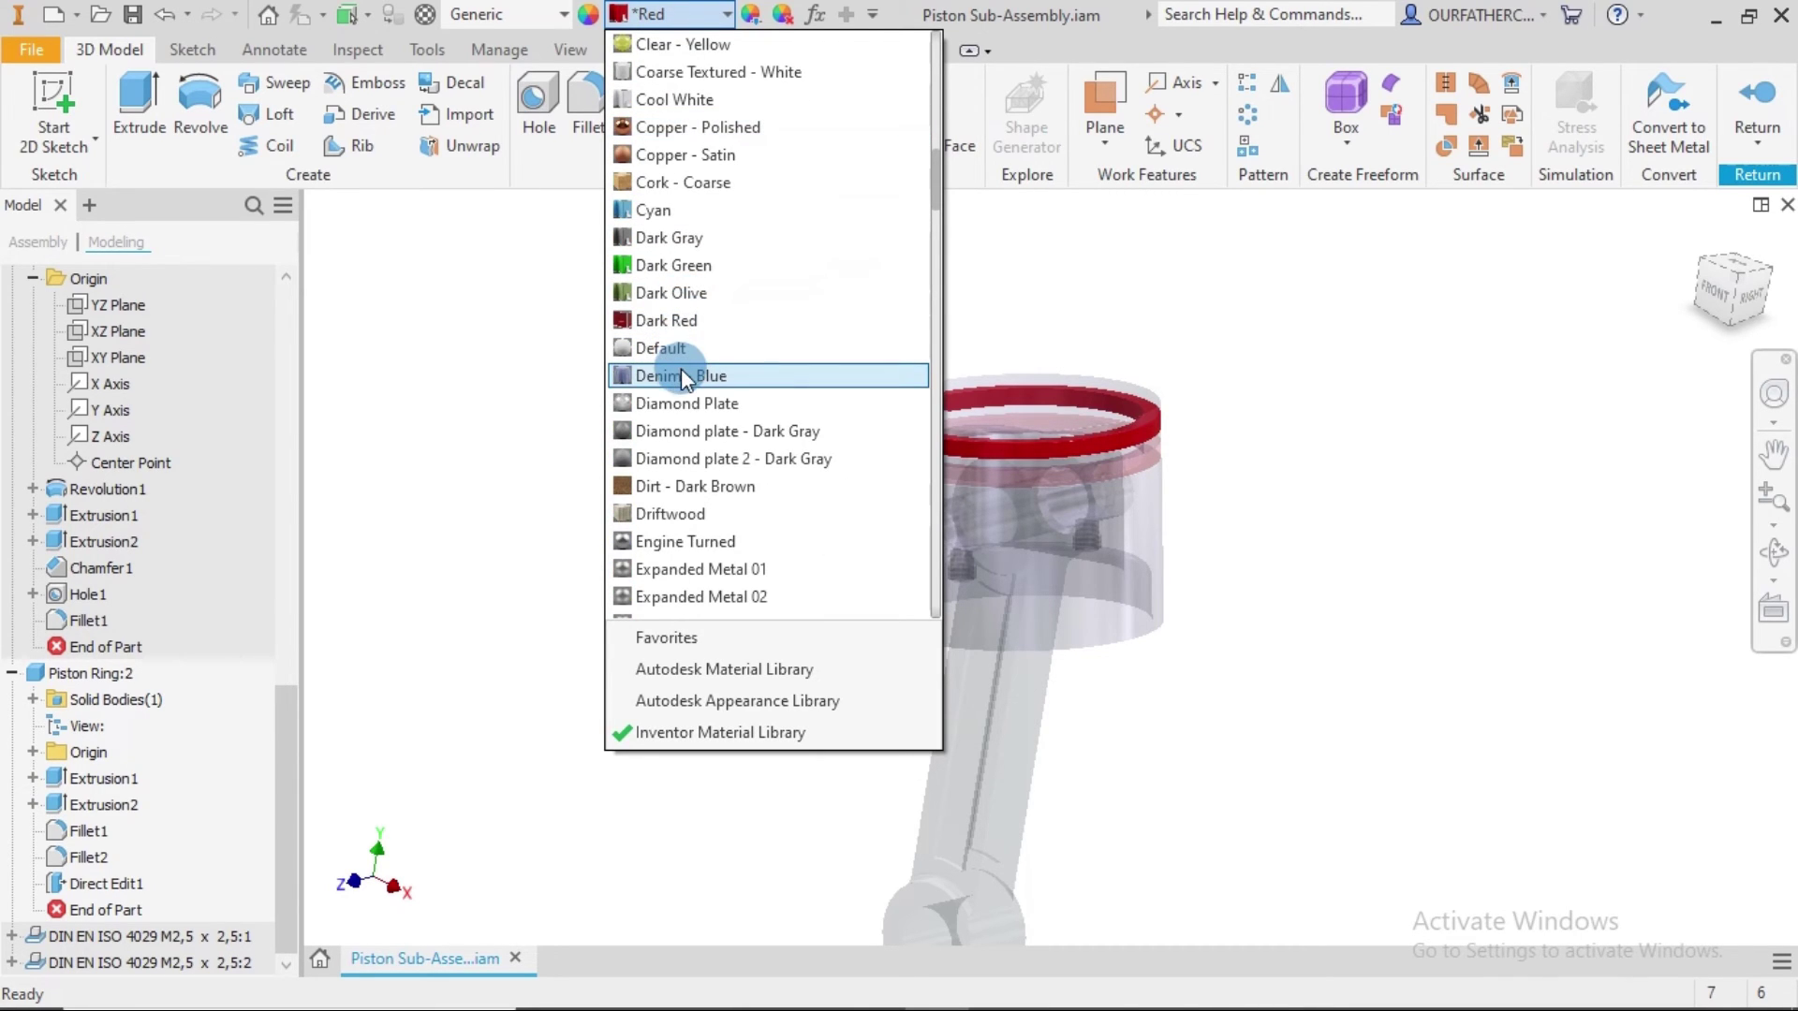
scroll(683, 374, down, 1)
scroll(682, 398, down, 1)
scroll(672, 370, up, 2)
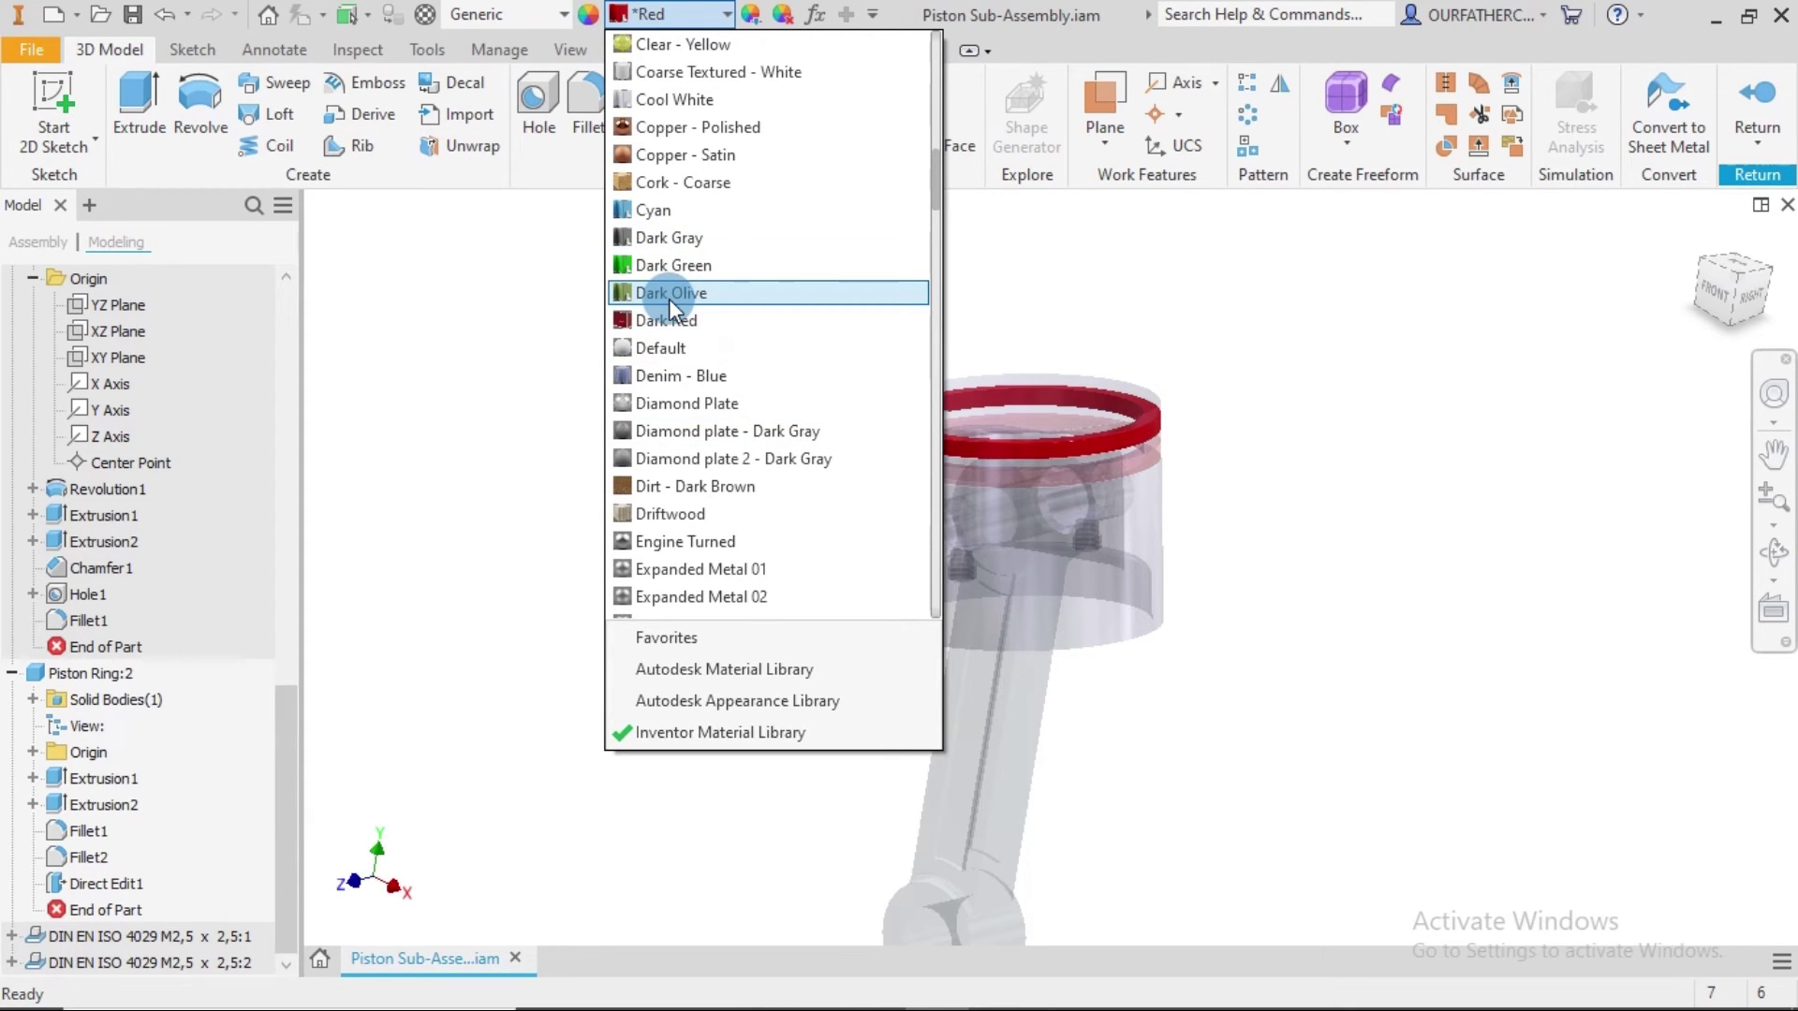
scroll(669, 300, down, 5)
scroll(669, 293, down, 3)
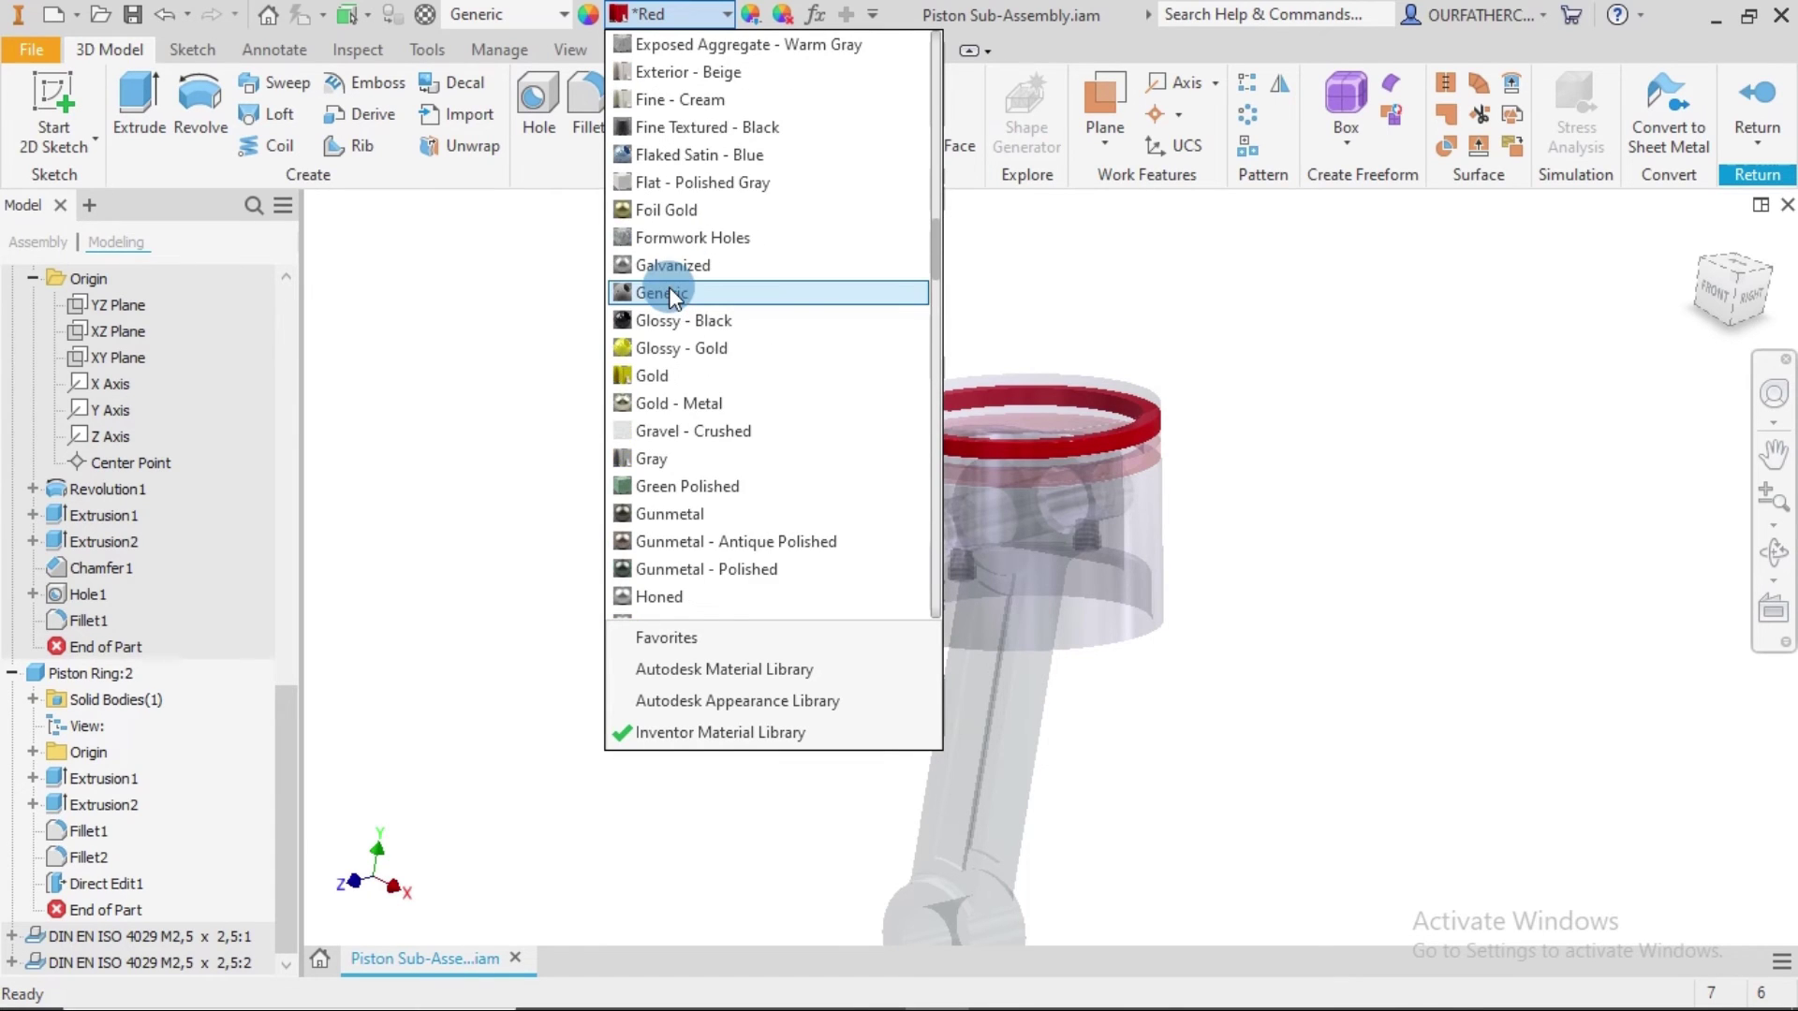
scroll(670, 361, down, 4)
scroll(671, 364, down, 8)
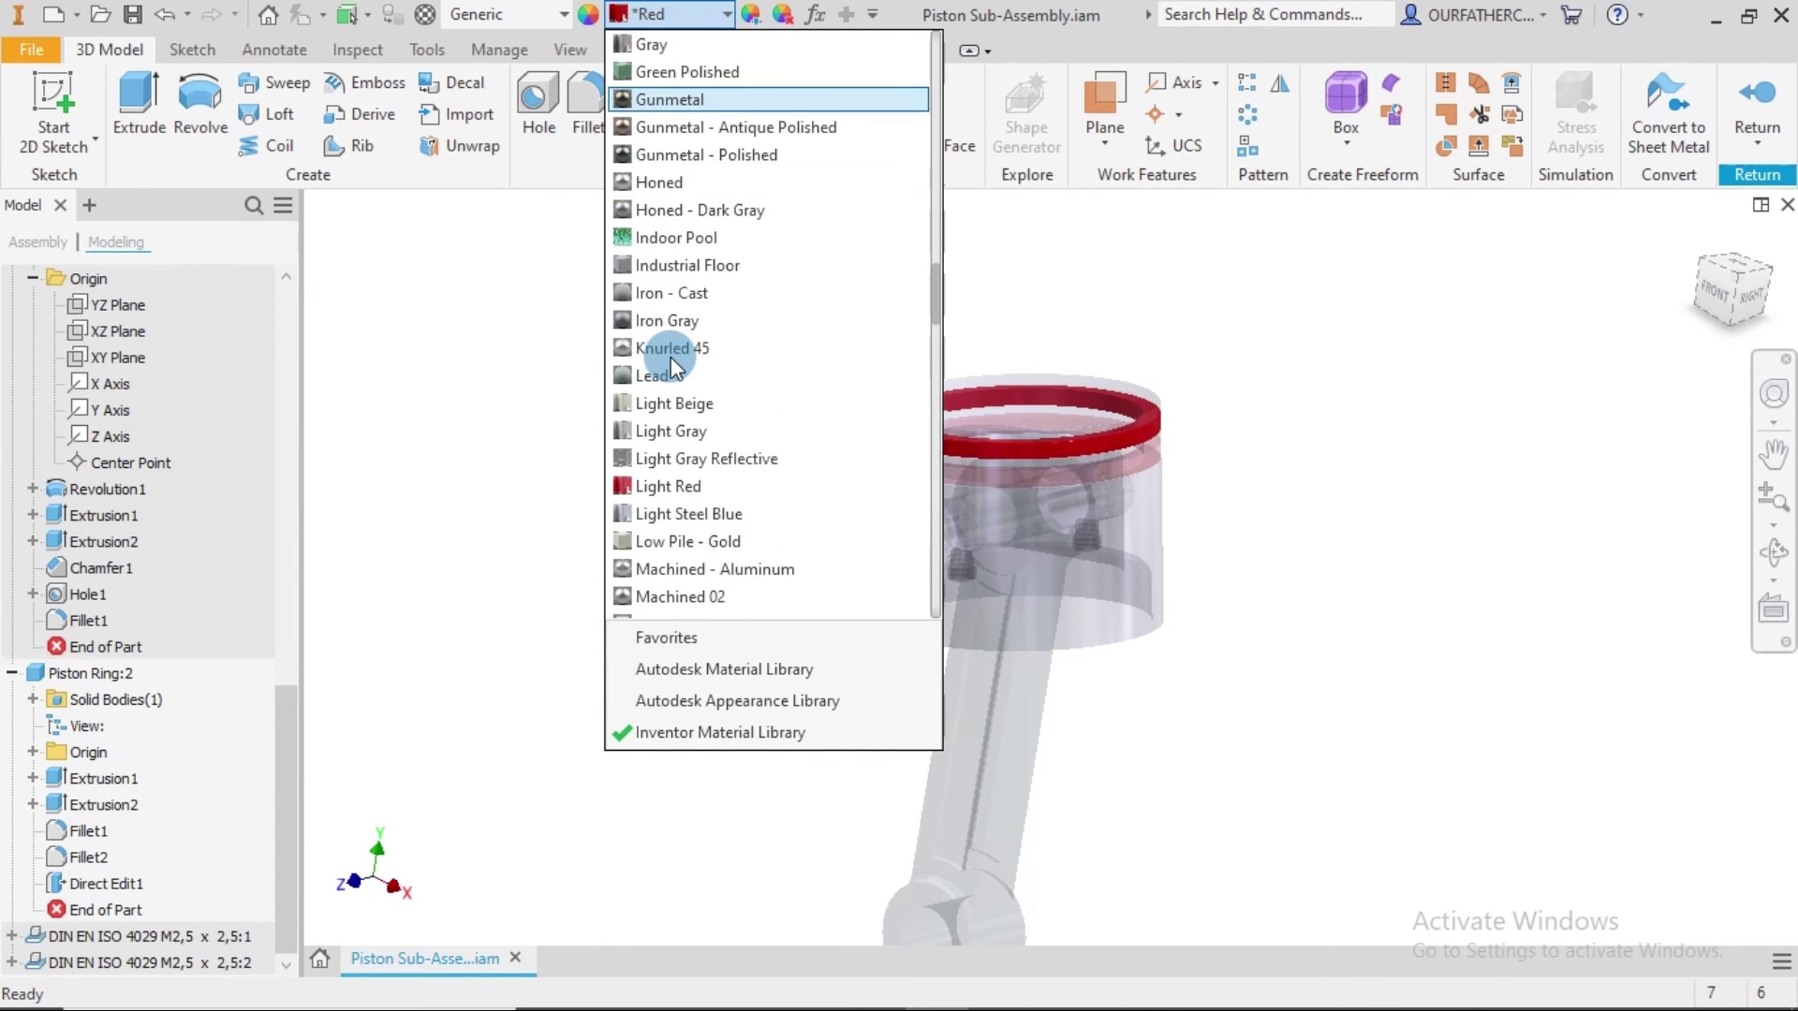
scroll(671, 370, down, 2)
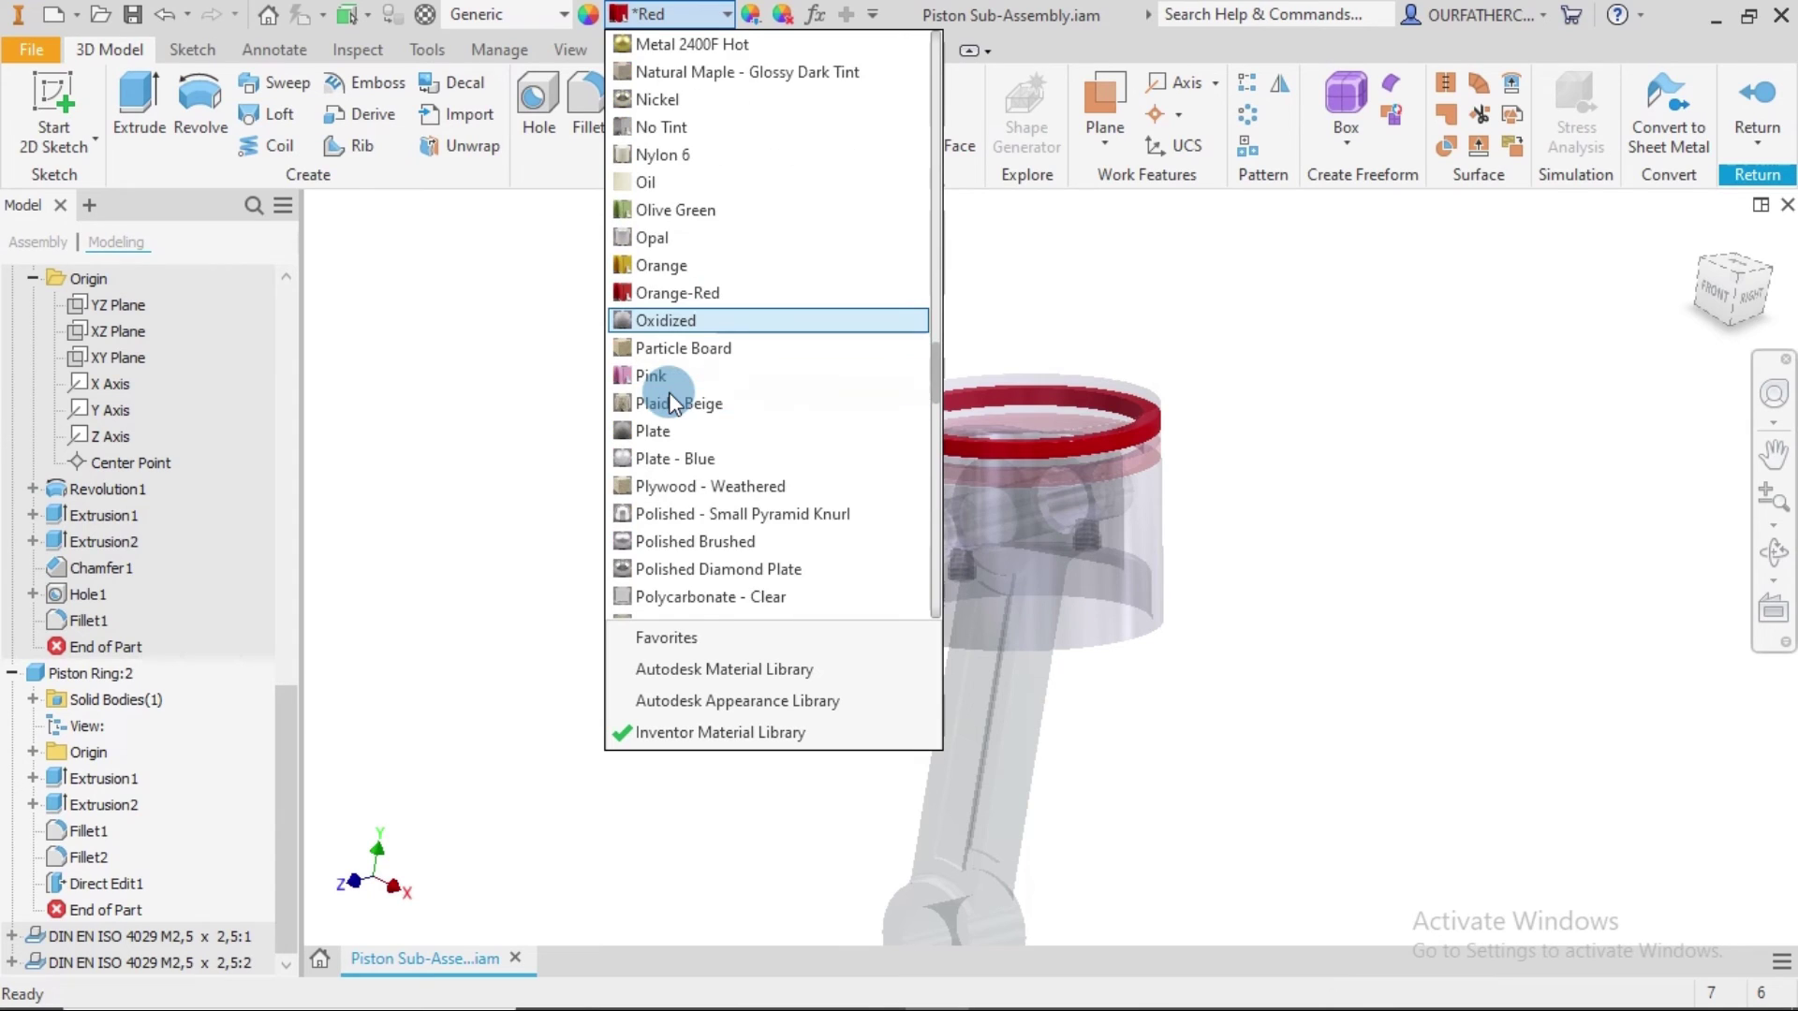
scroll(671, 370, down, 3)
scroll(671, 418, down, 8)
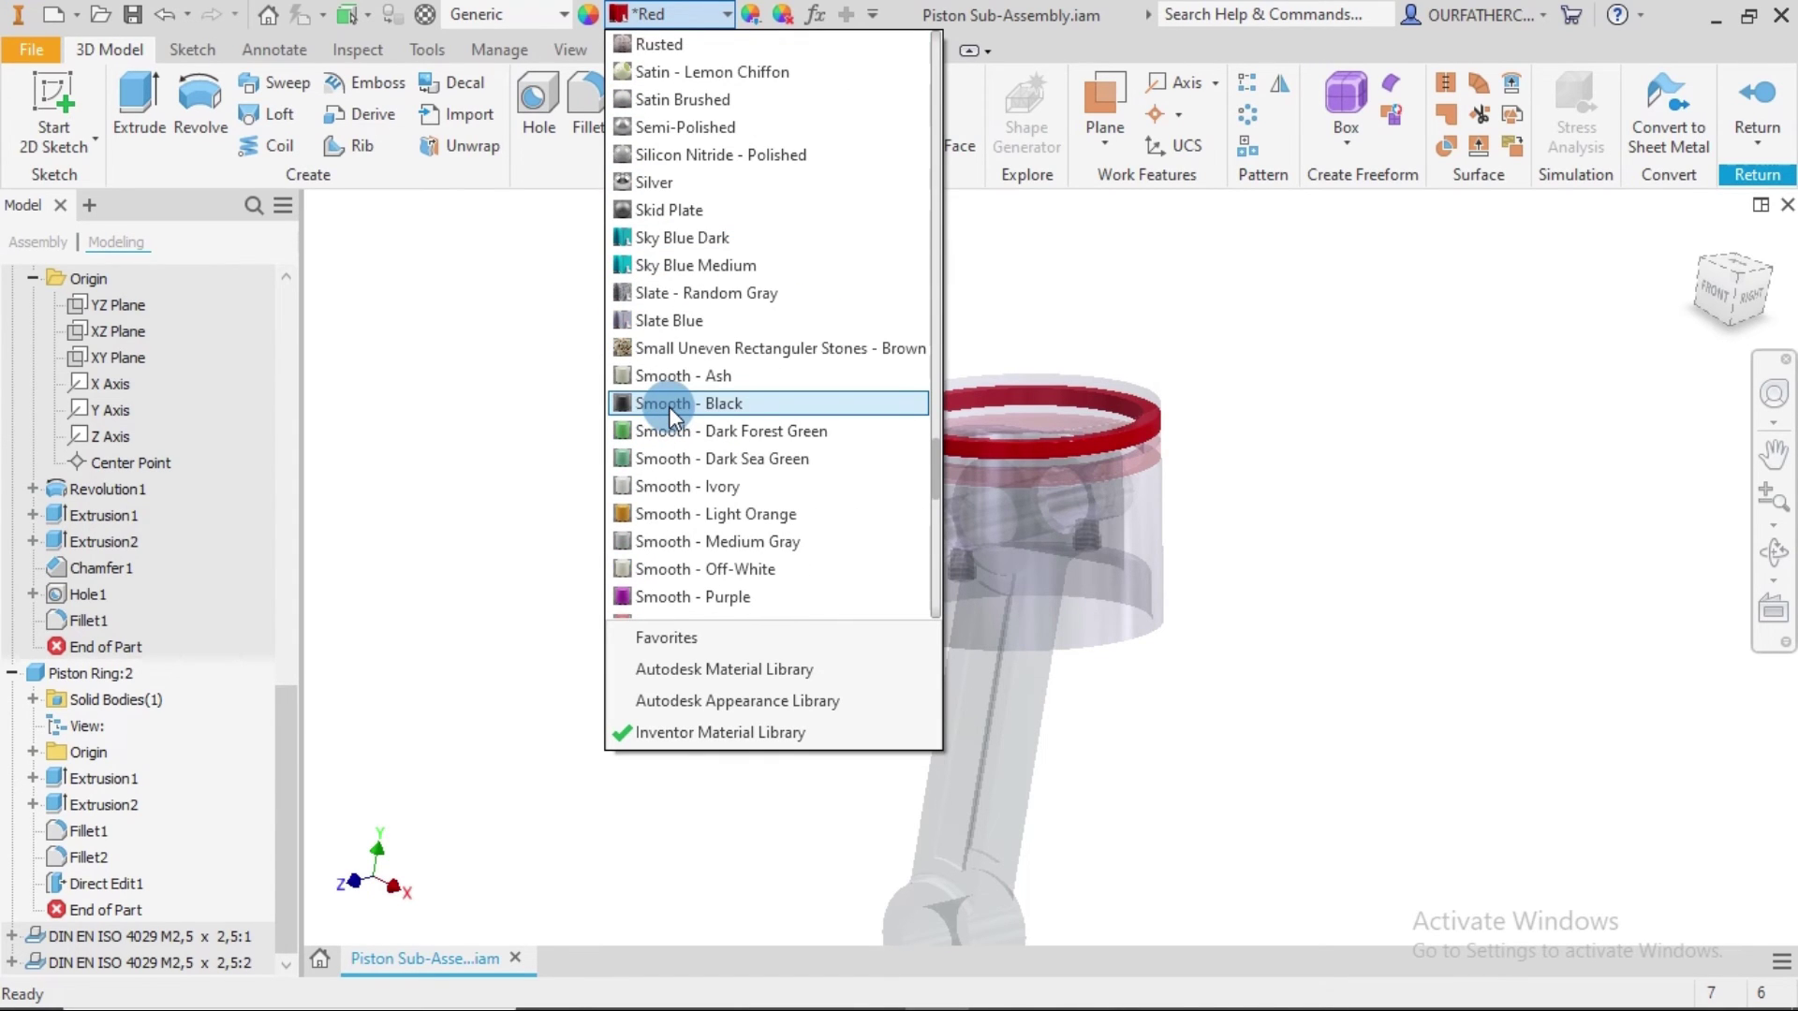
scroll(670, 410, down, 8)
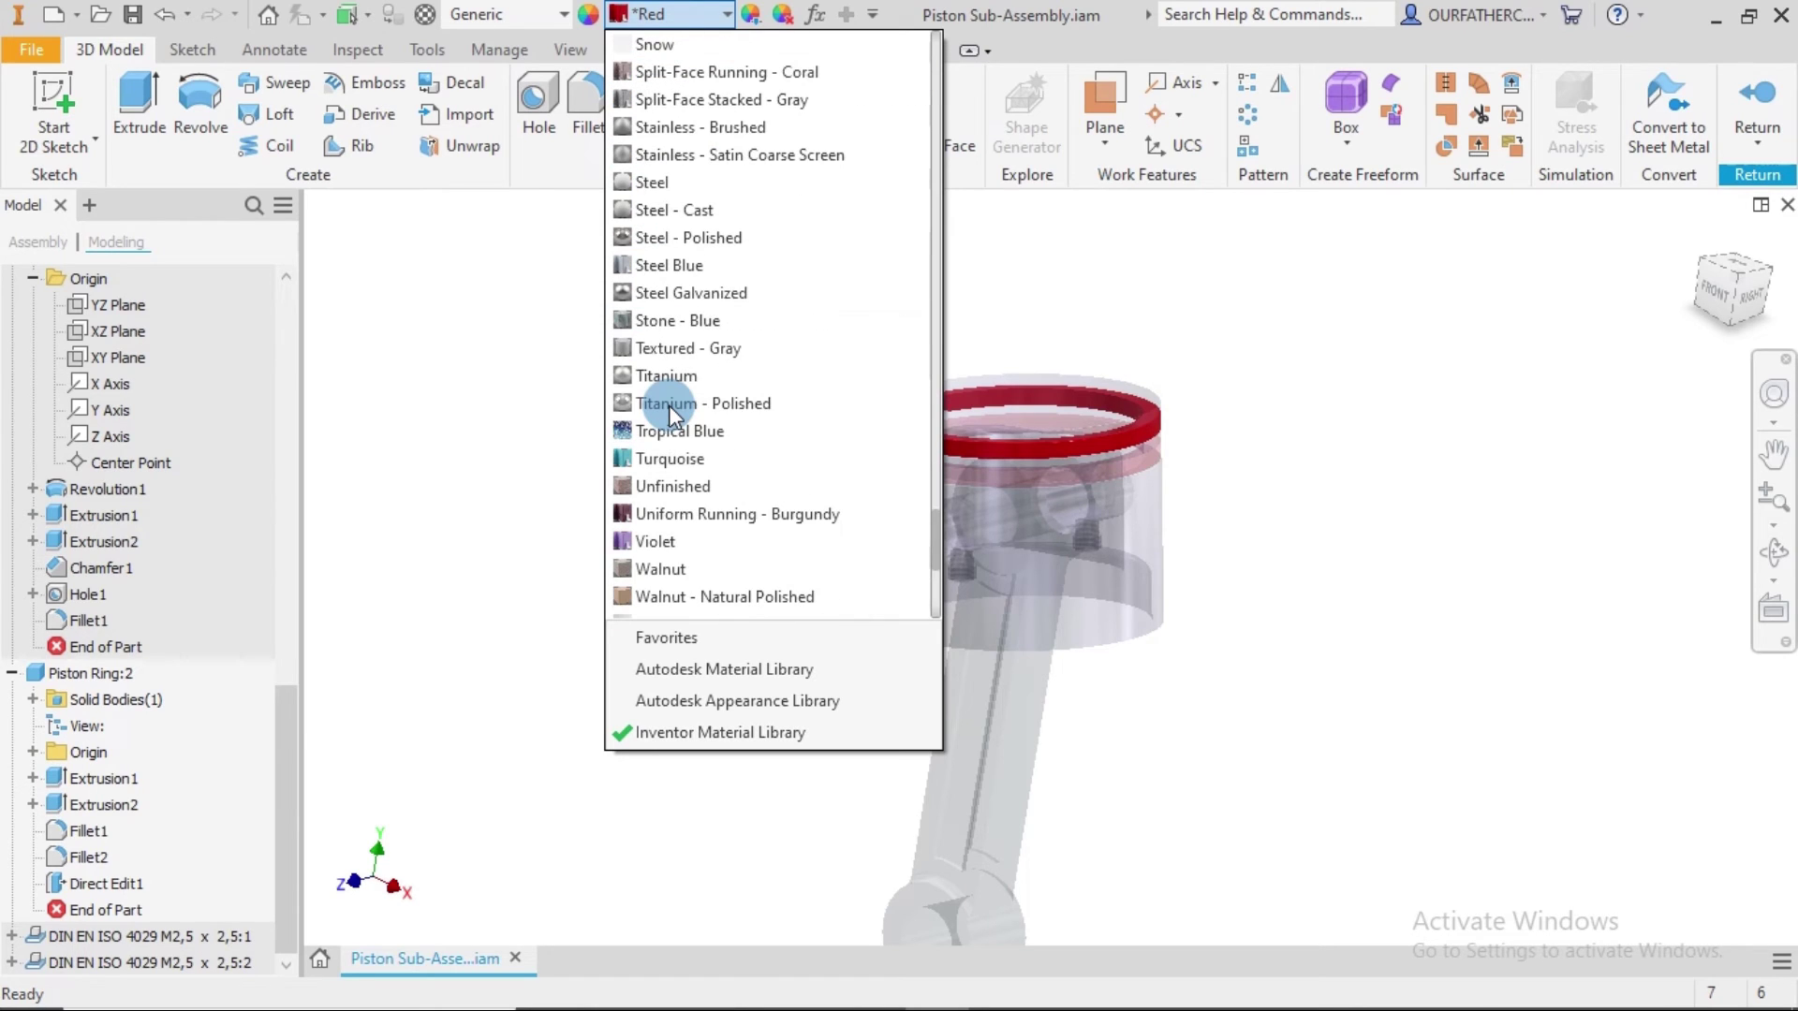
scroll(670, 414, down, 5)
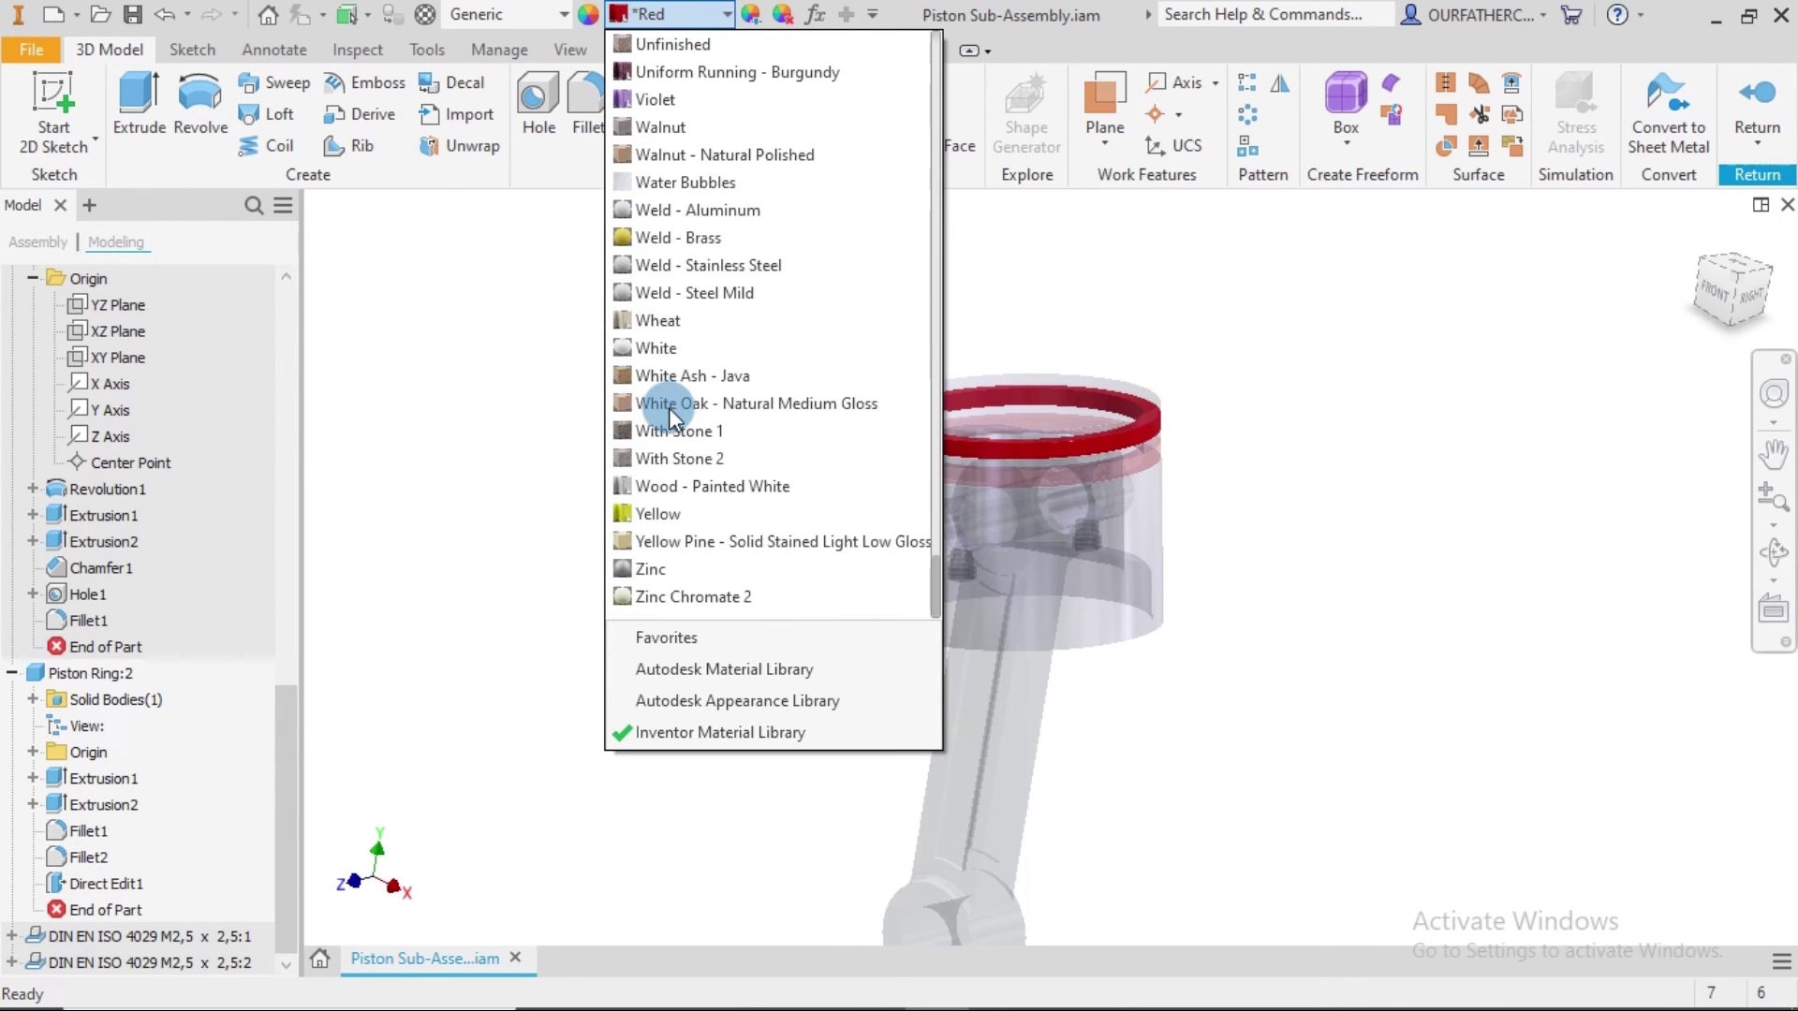
scroll(671, 412, up, 16)
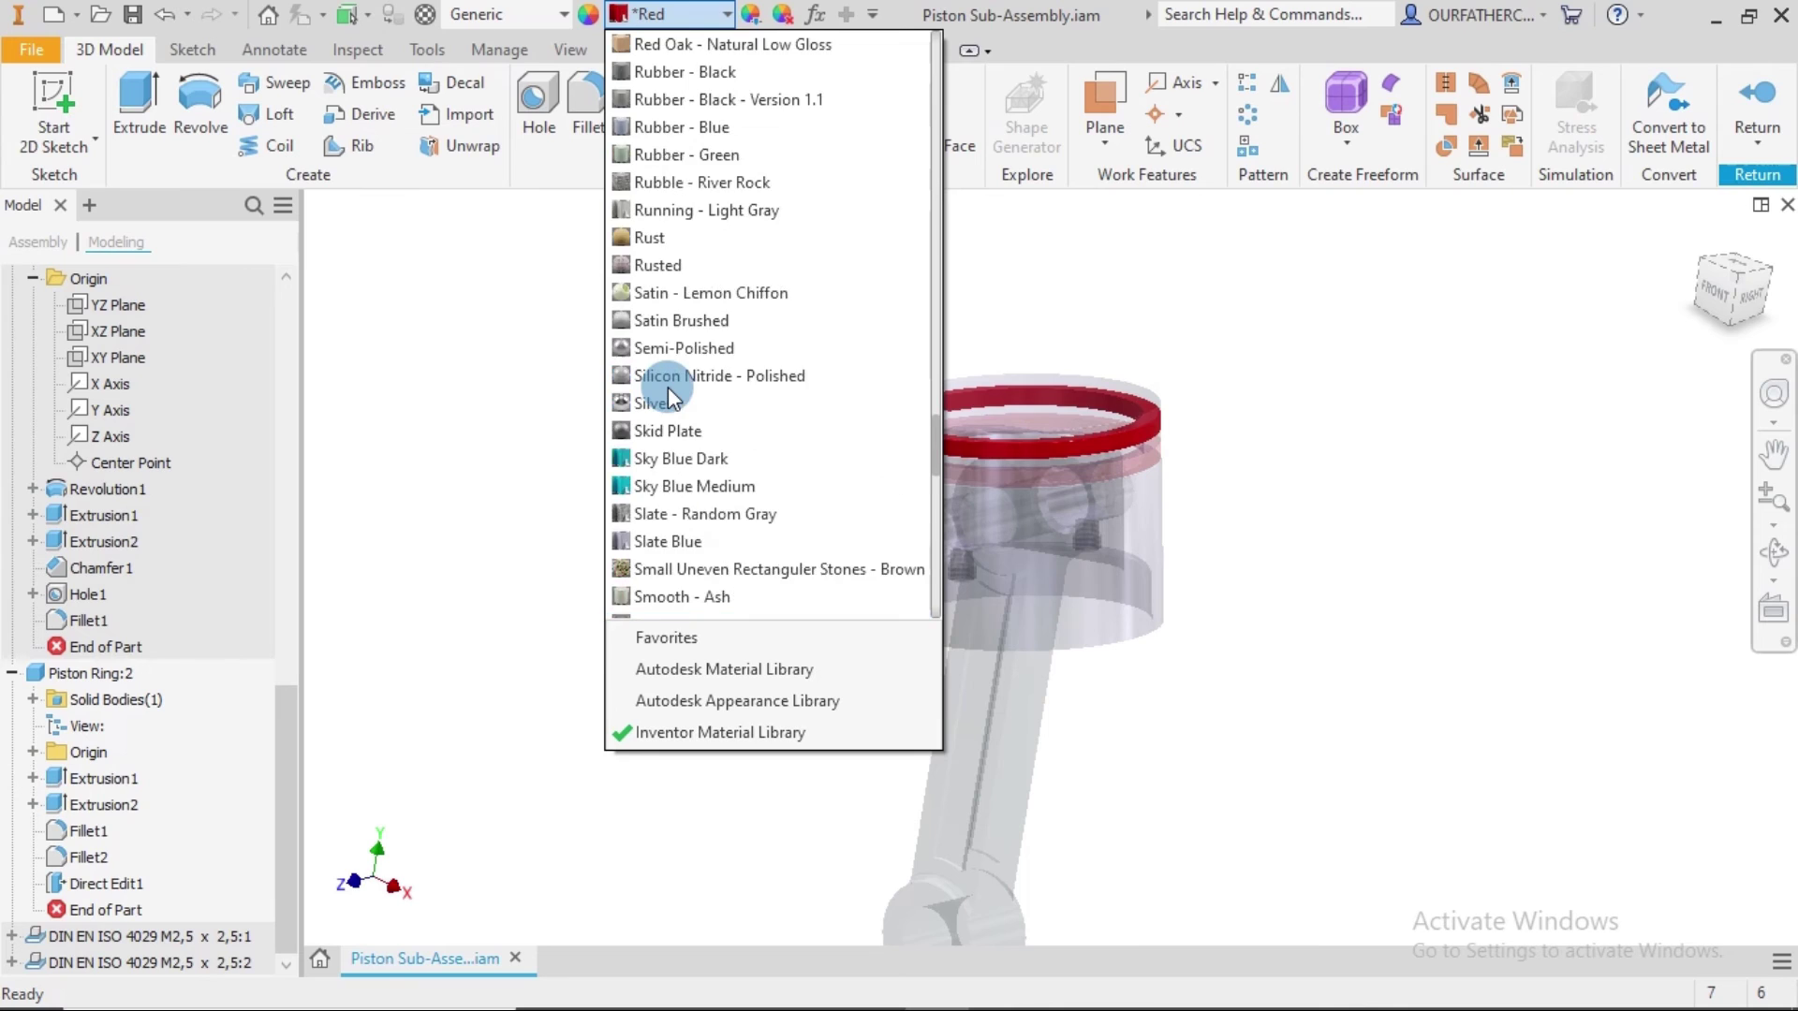
scroll(668, 388, up, 8)
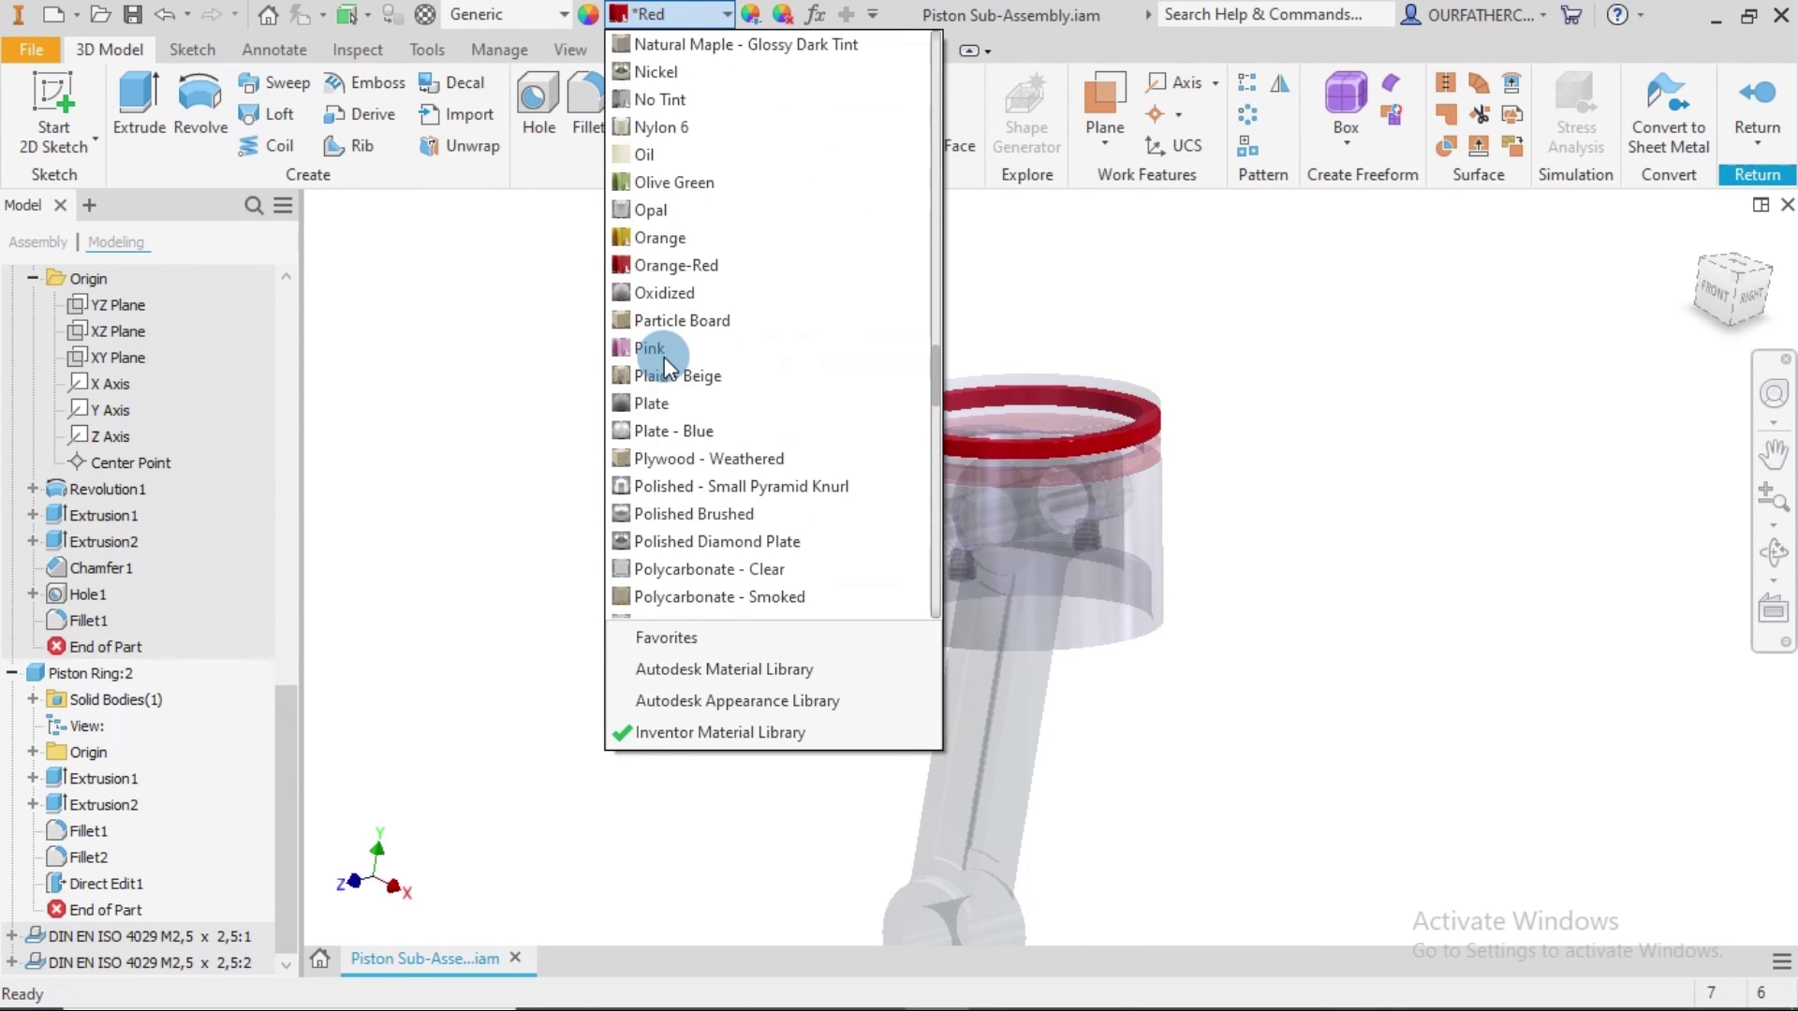
scroll(667, 361, up, 3)
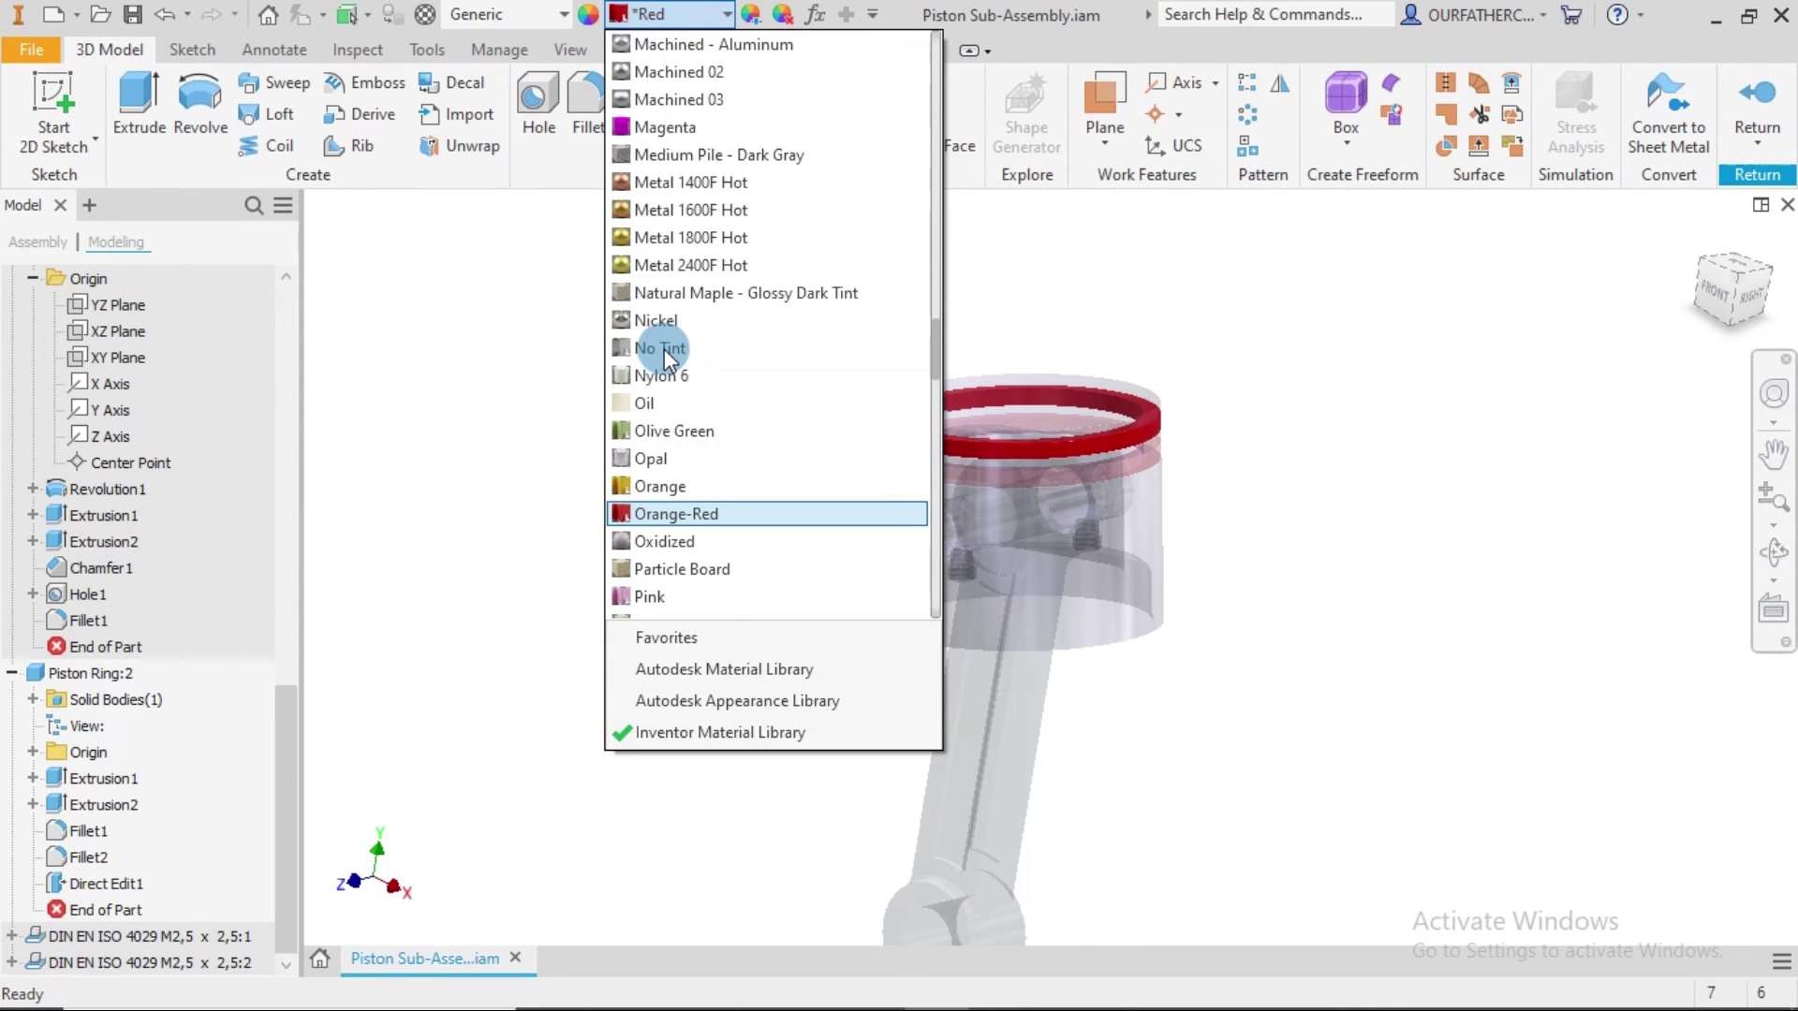
click(661, 349)
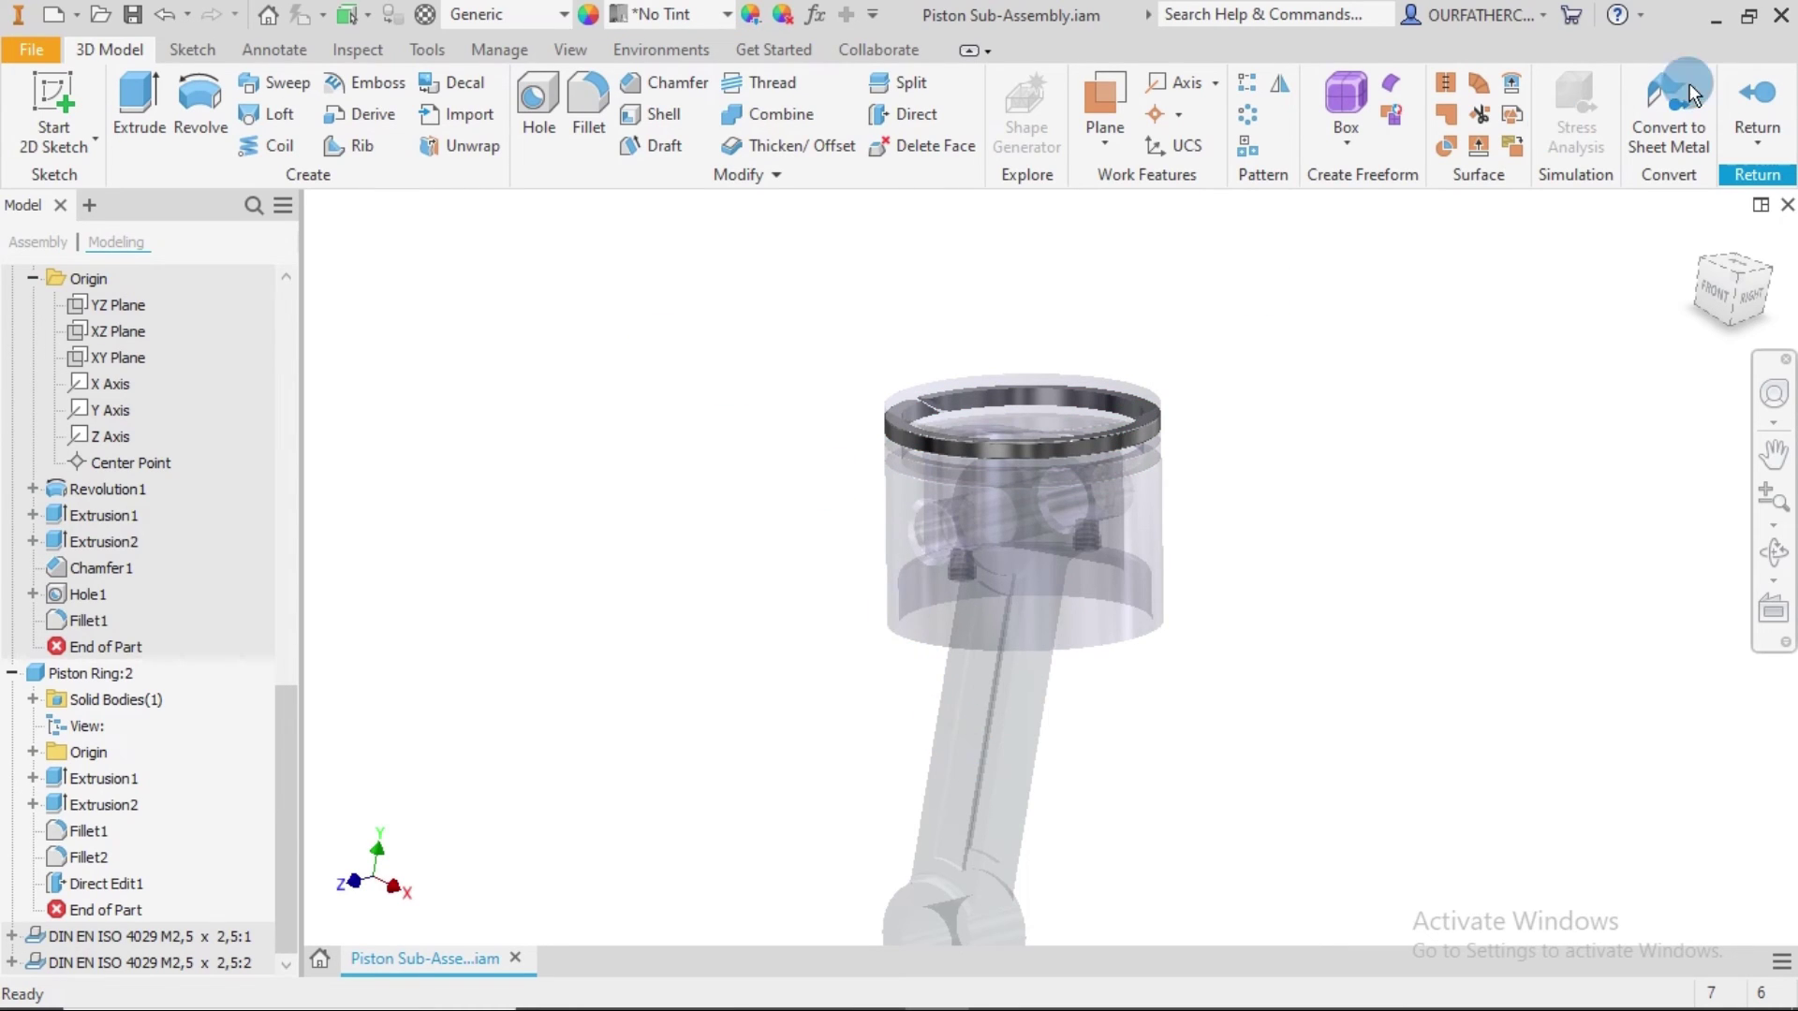
click(1755, 92)
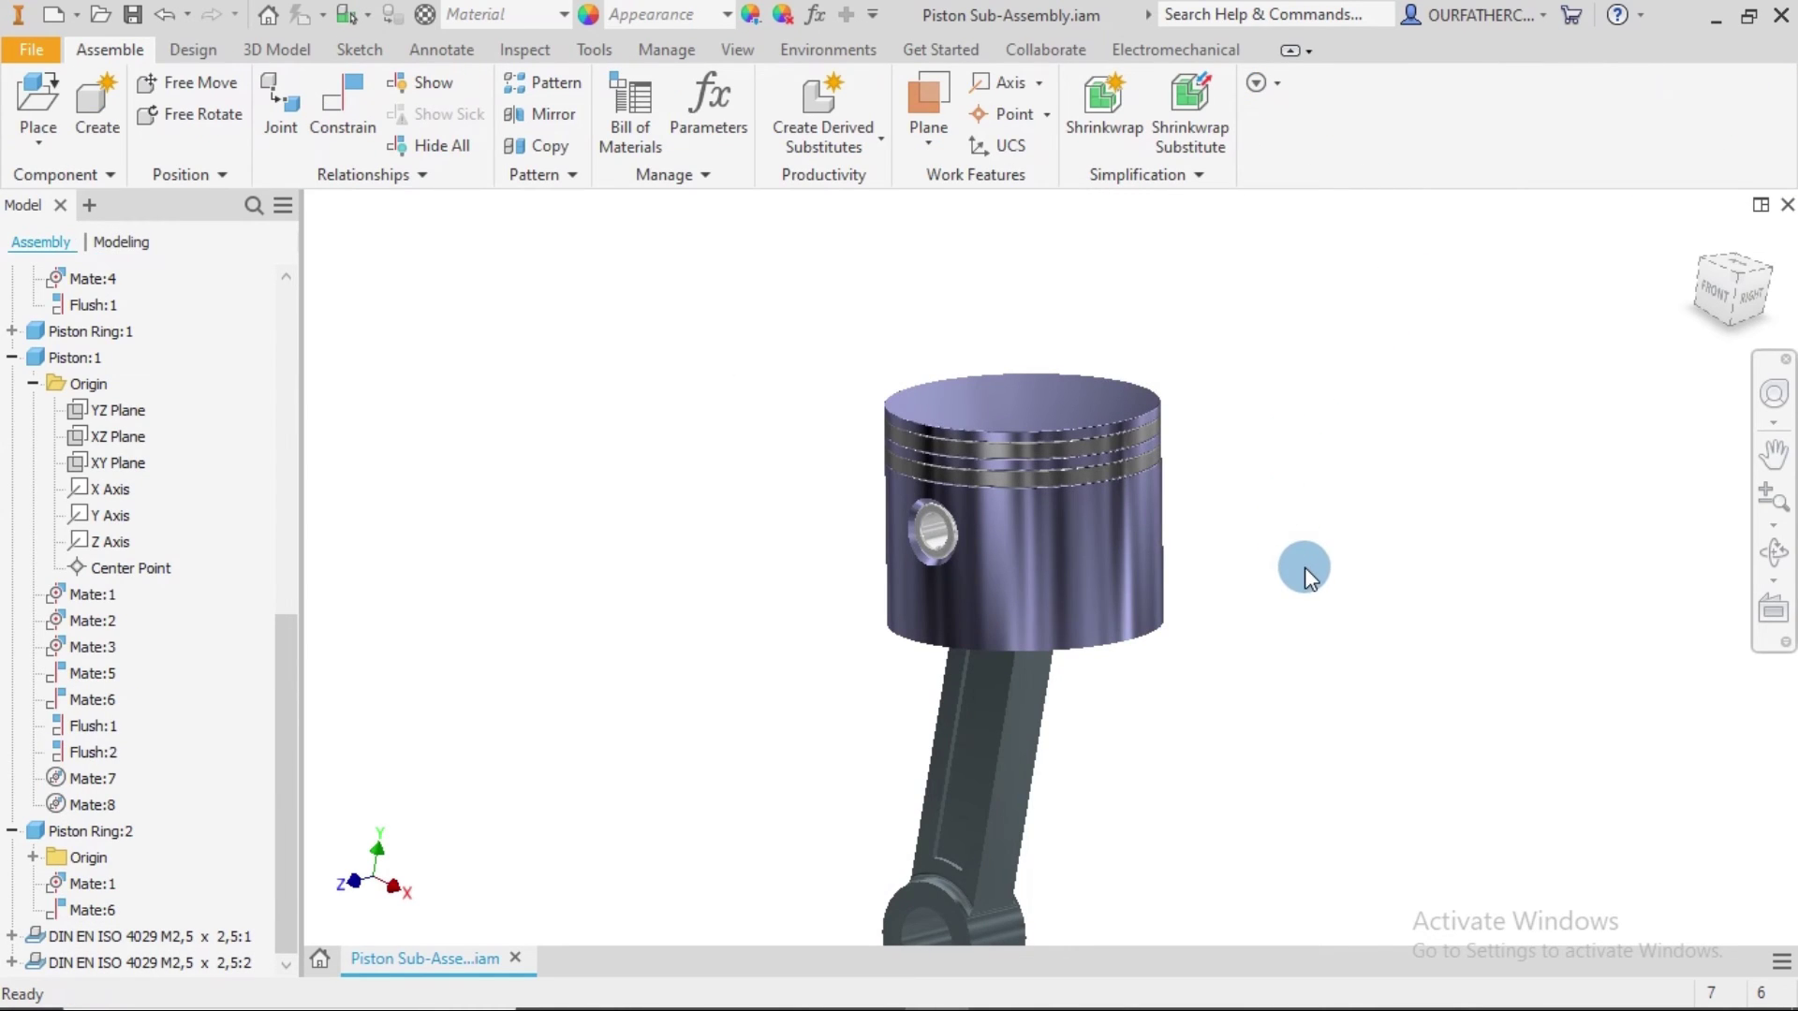
middle_drag(1268, 586, 1224, 465)
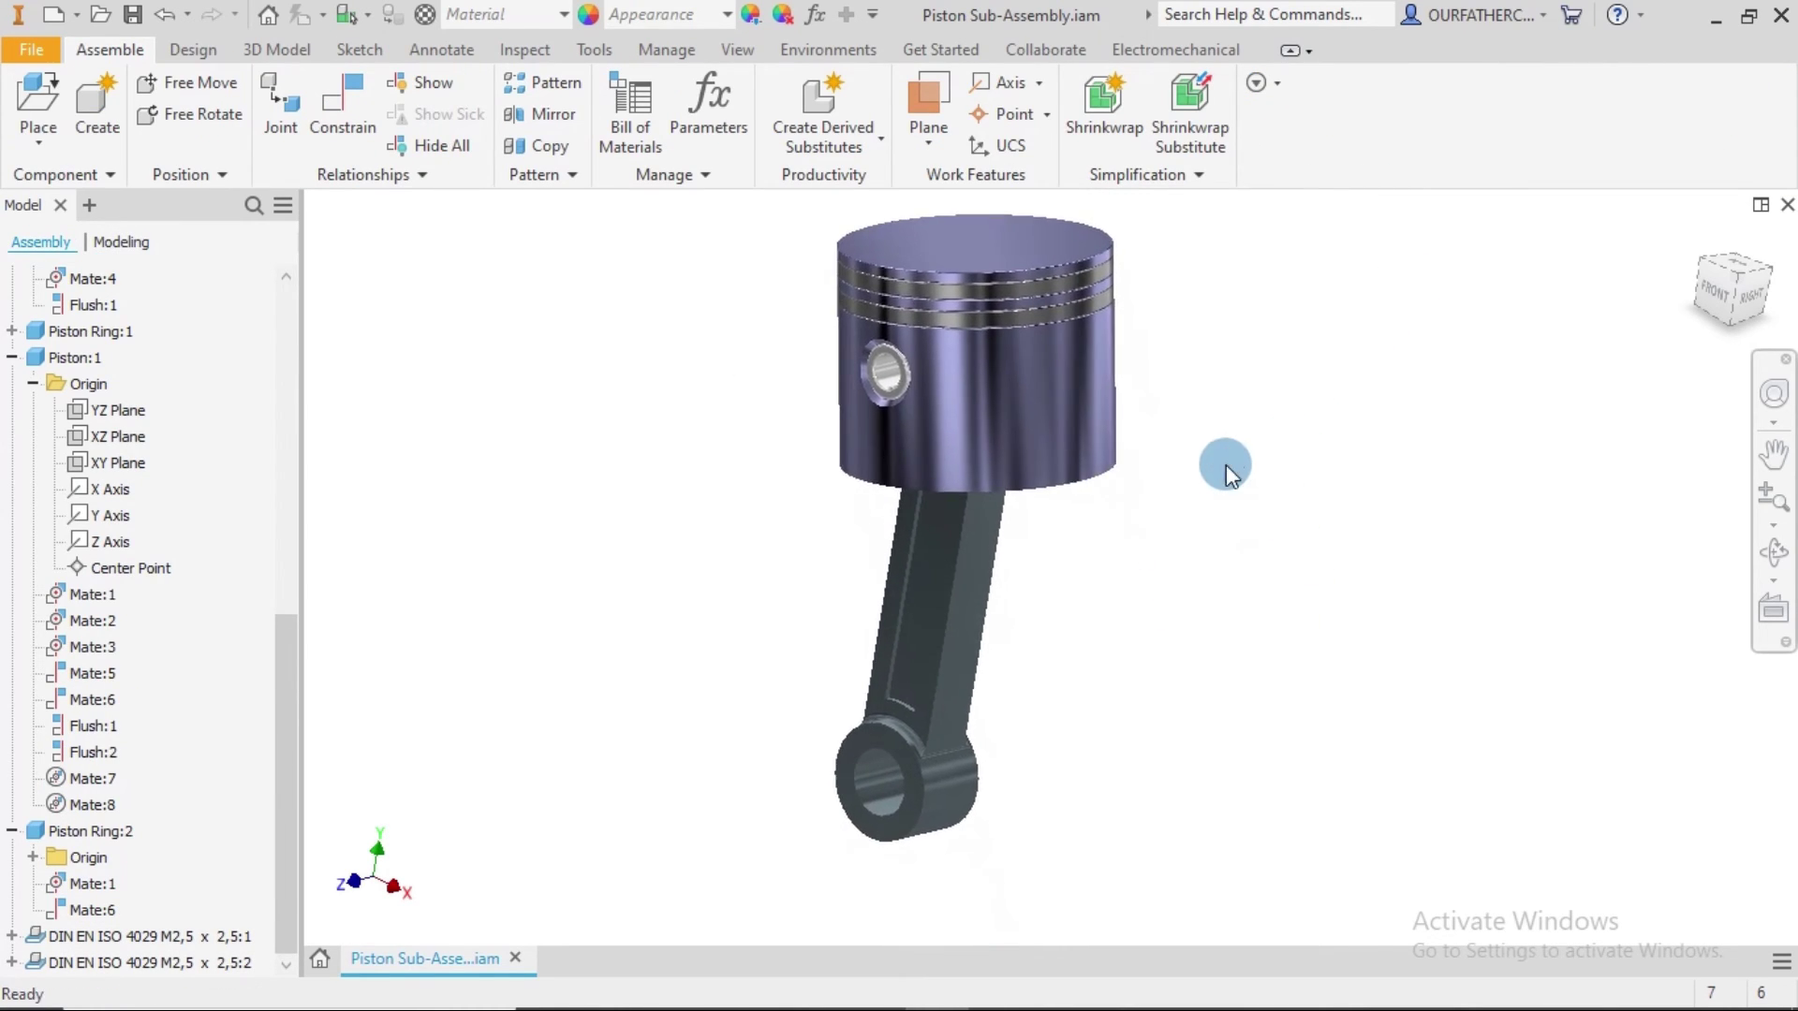
Display the piston and connecting rod assembly in the Shaded visual style with shadows on.
right_click(969, 607)
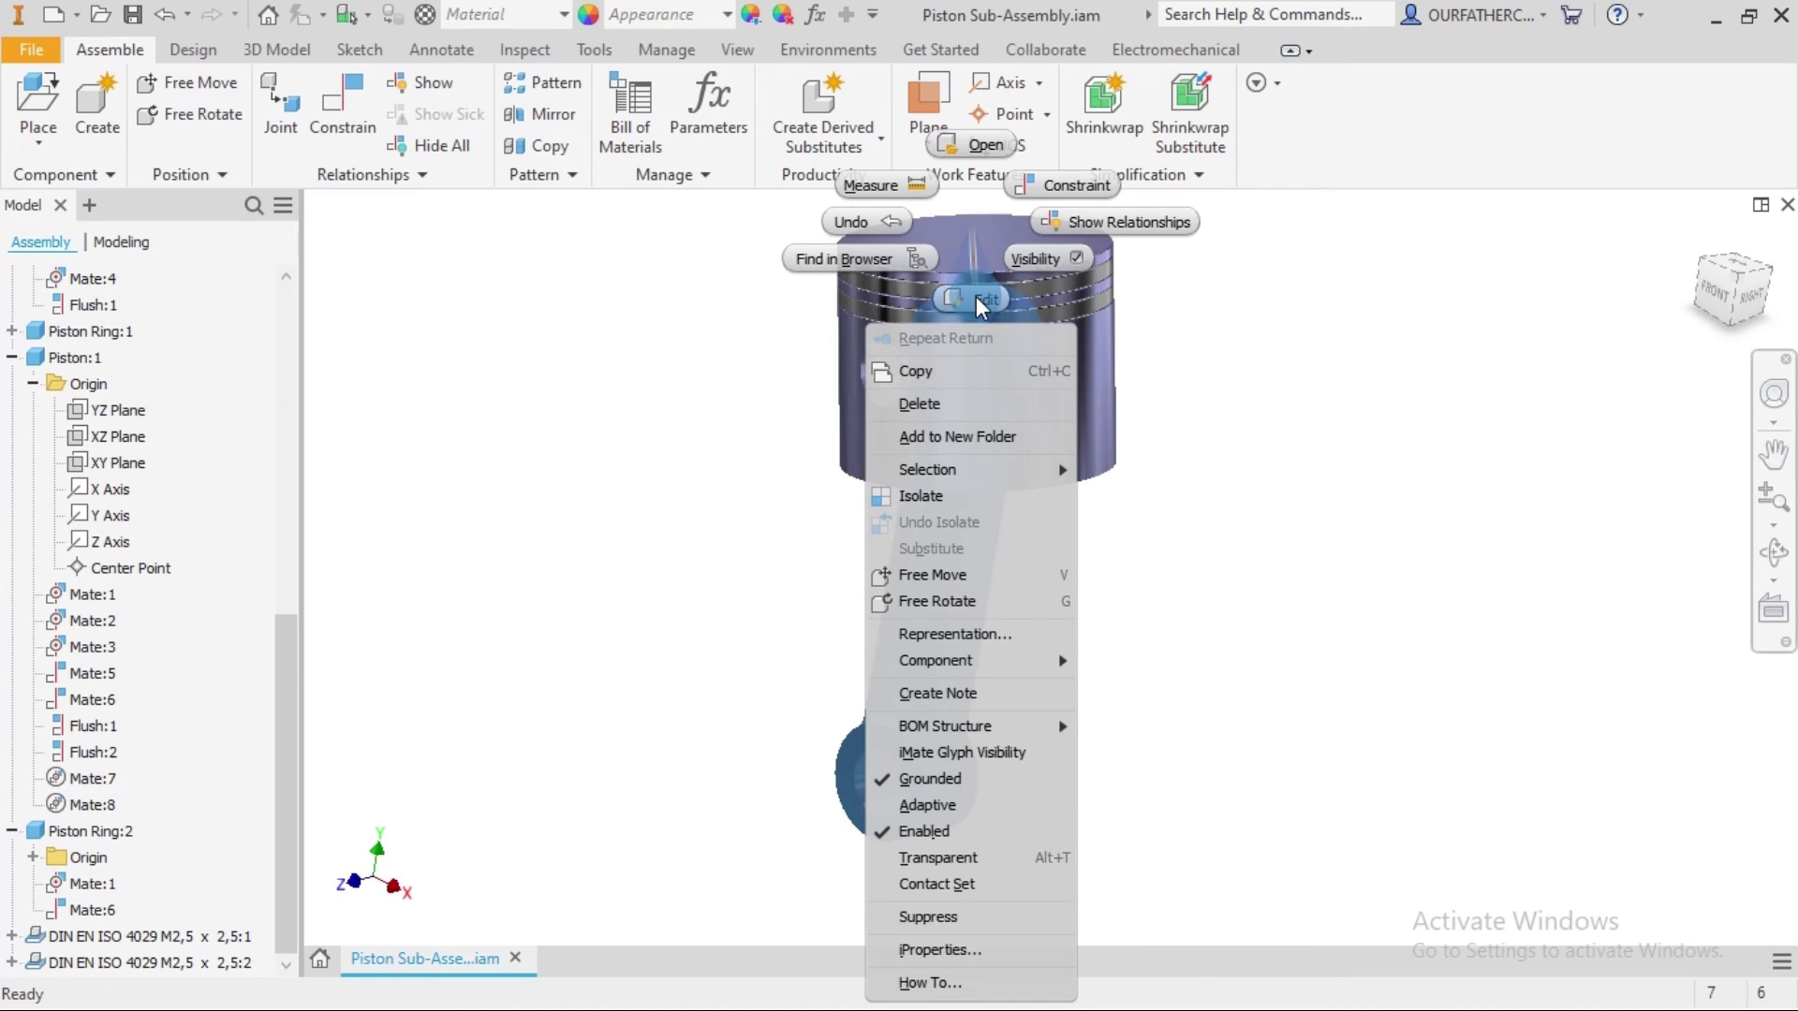
click(715, 353)
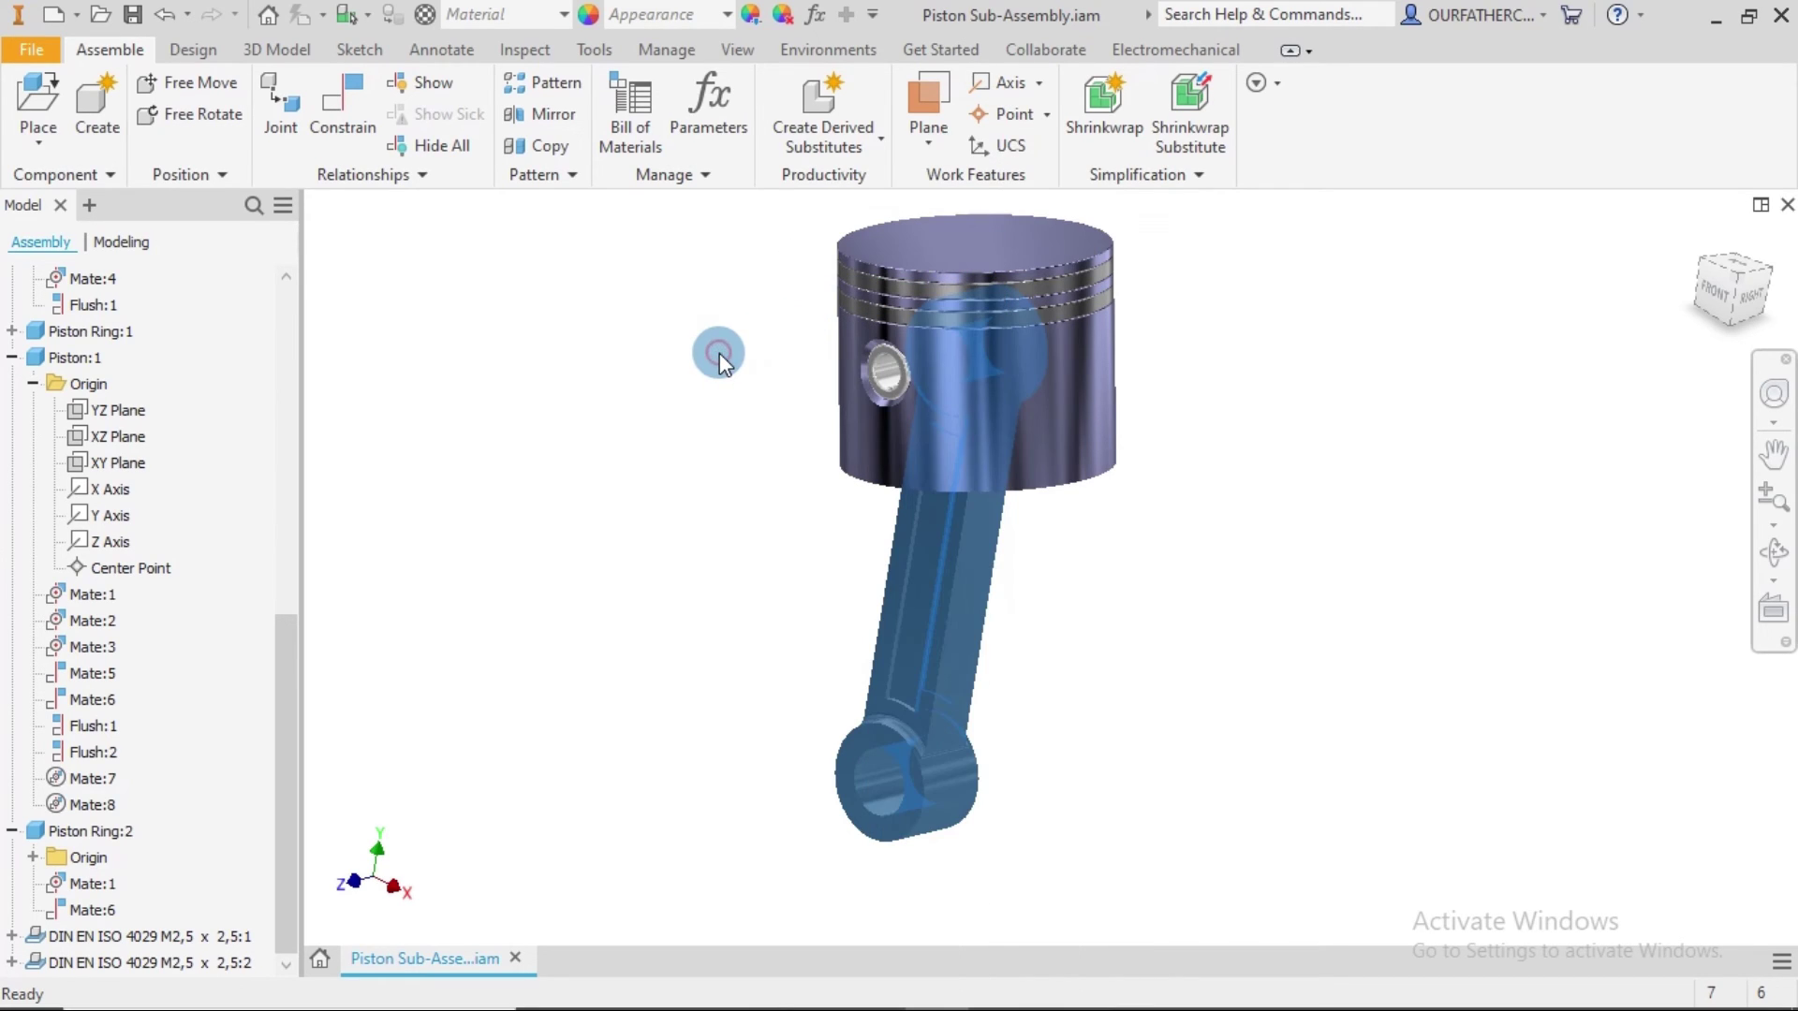
click(735, 51)
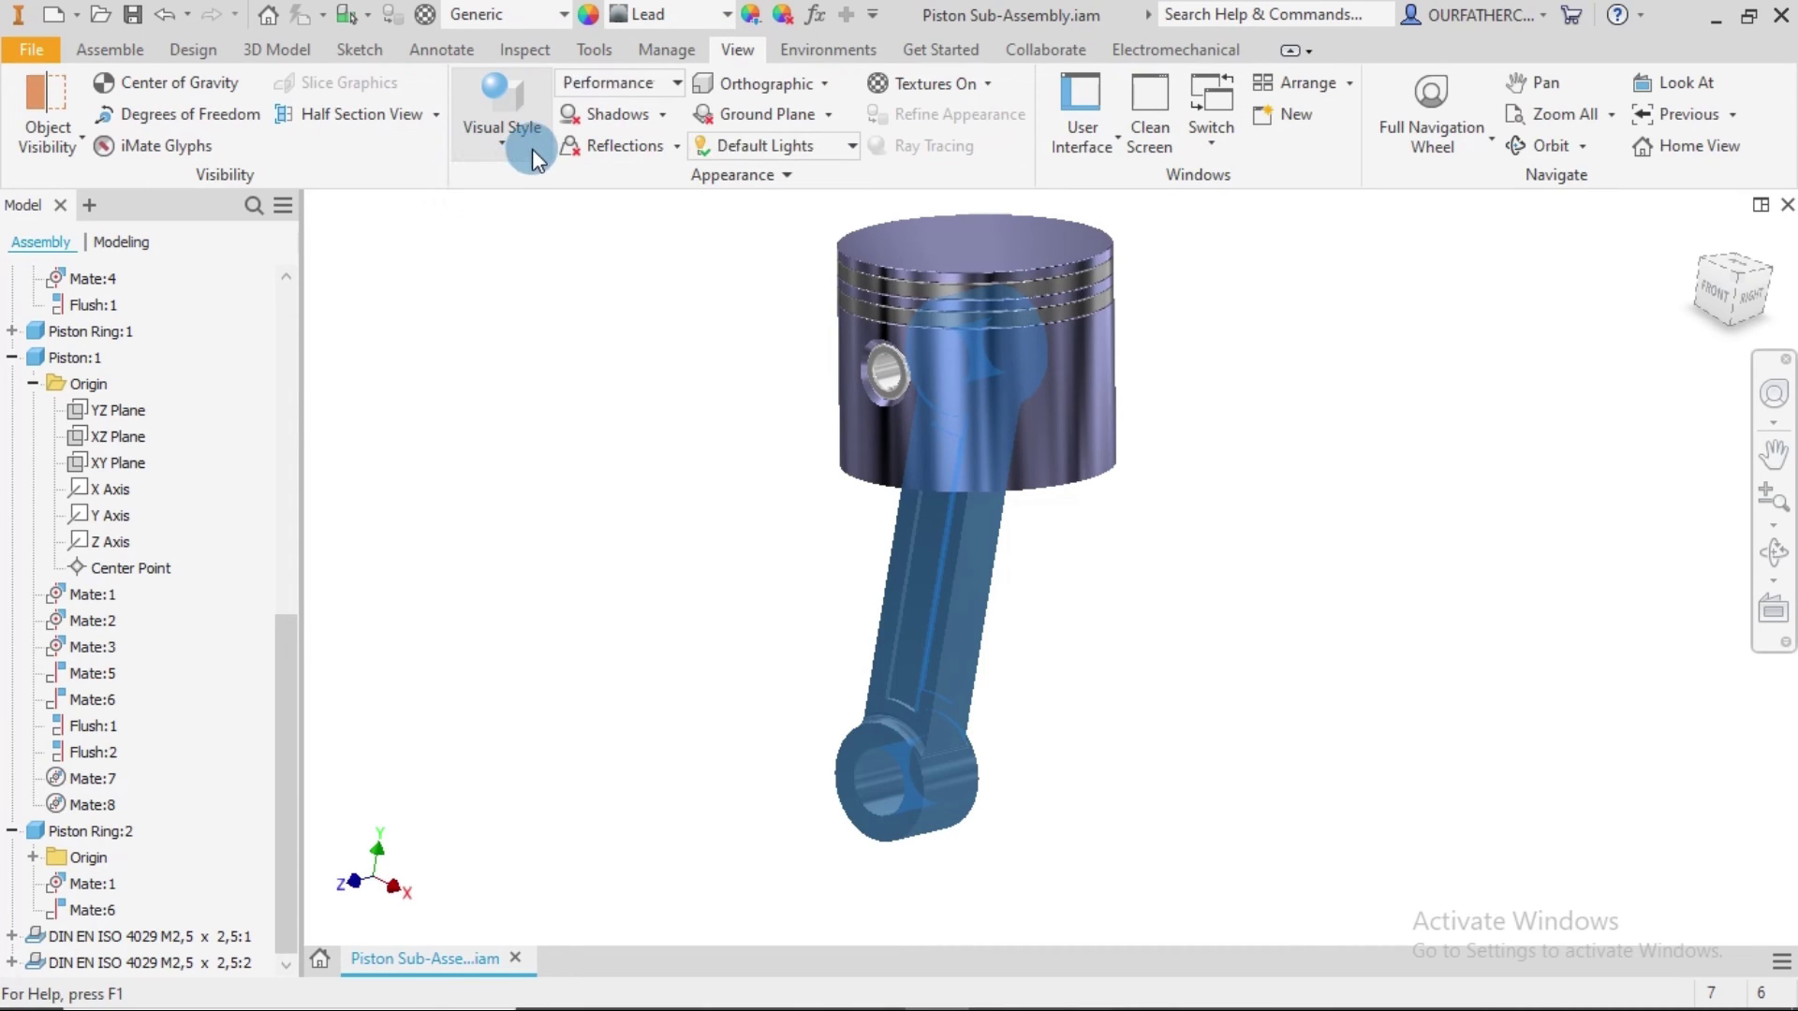
click(532, 148)
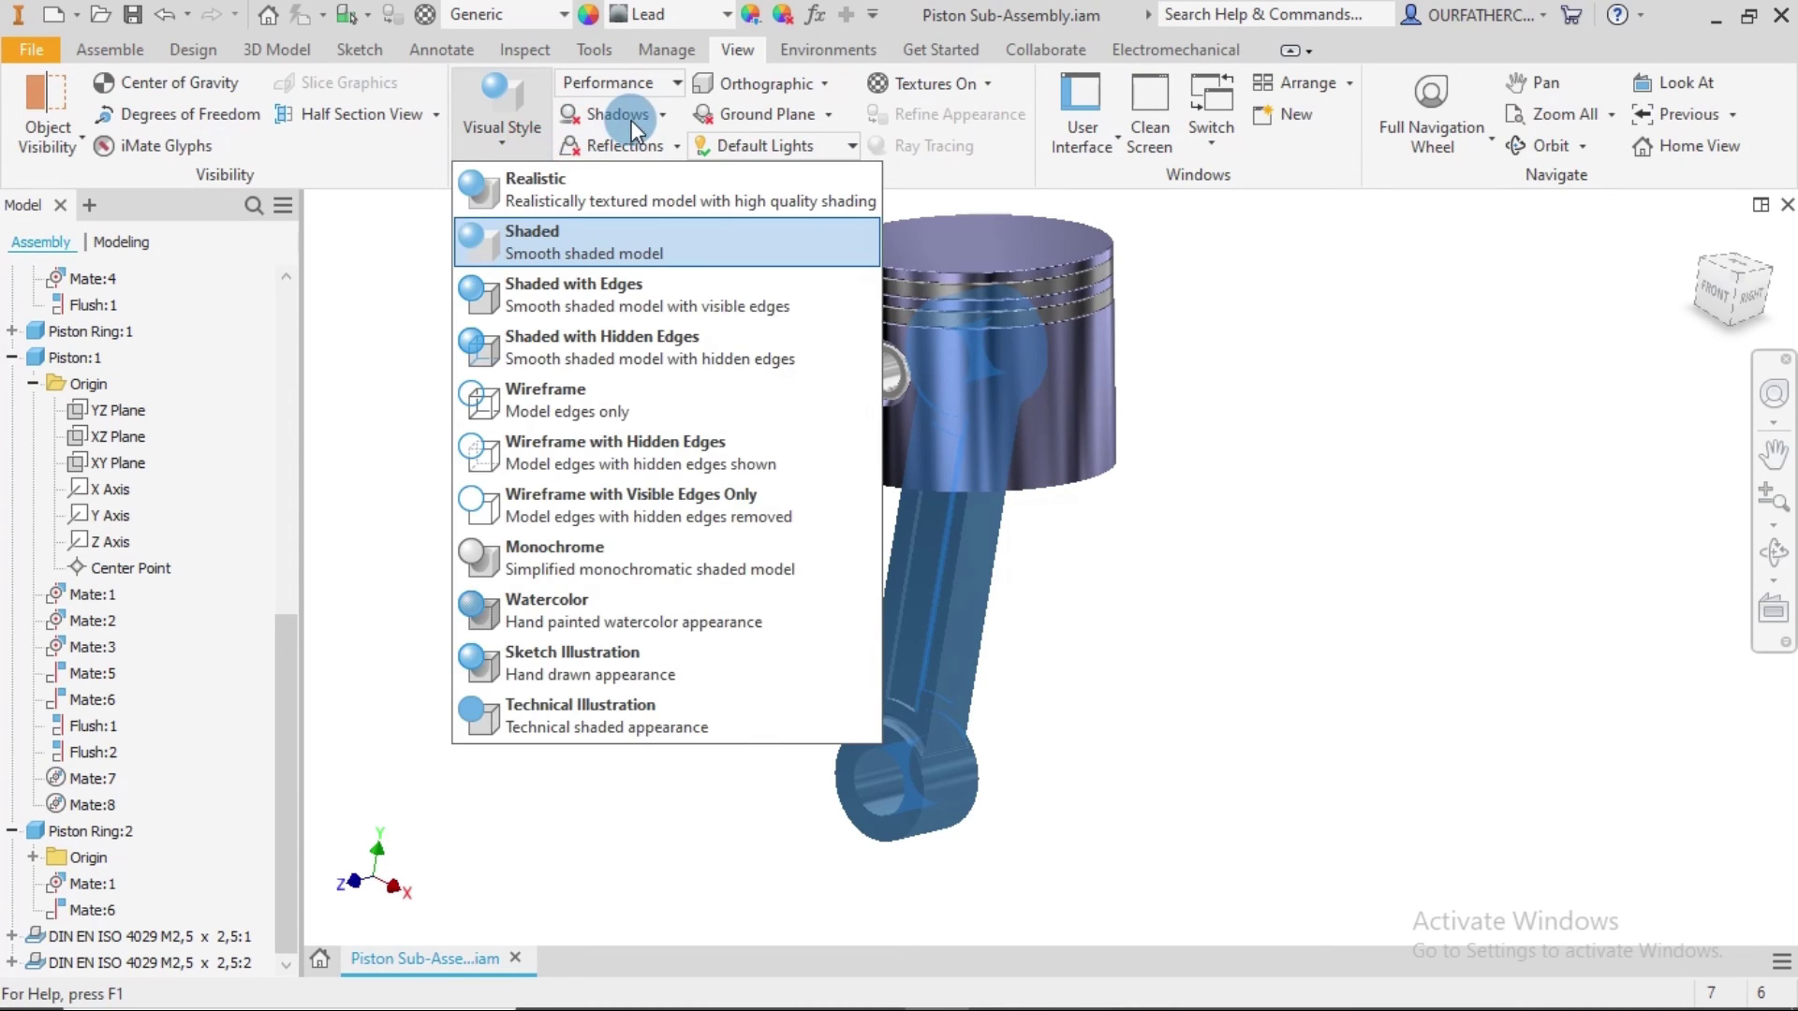
click(539, 234)
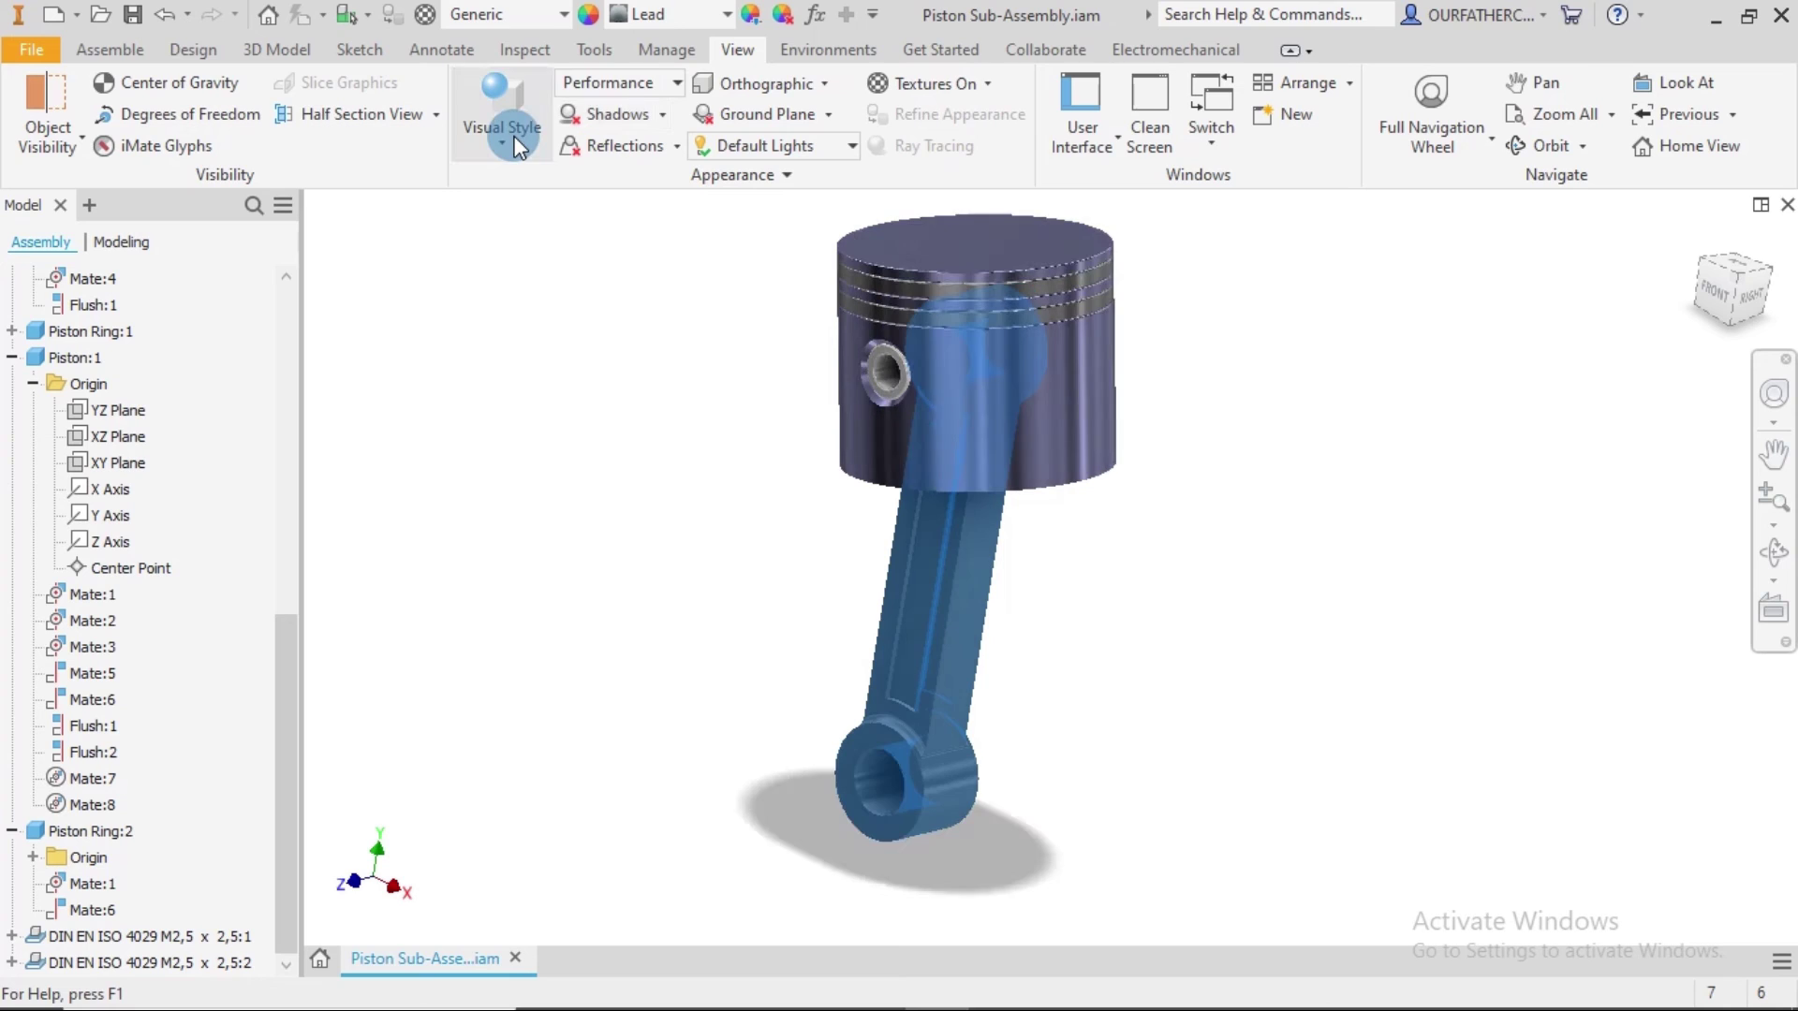
Try the Watercolor and Sketch Illustration visual styles on the piston and connecting rod assembly.
click(519, 132)
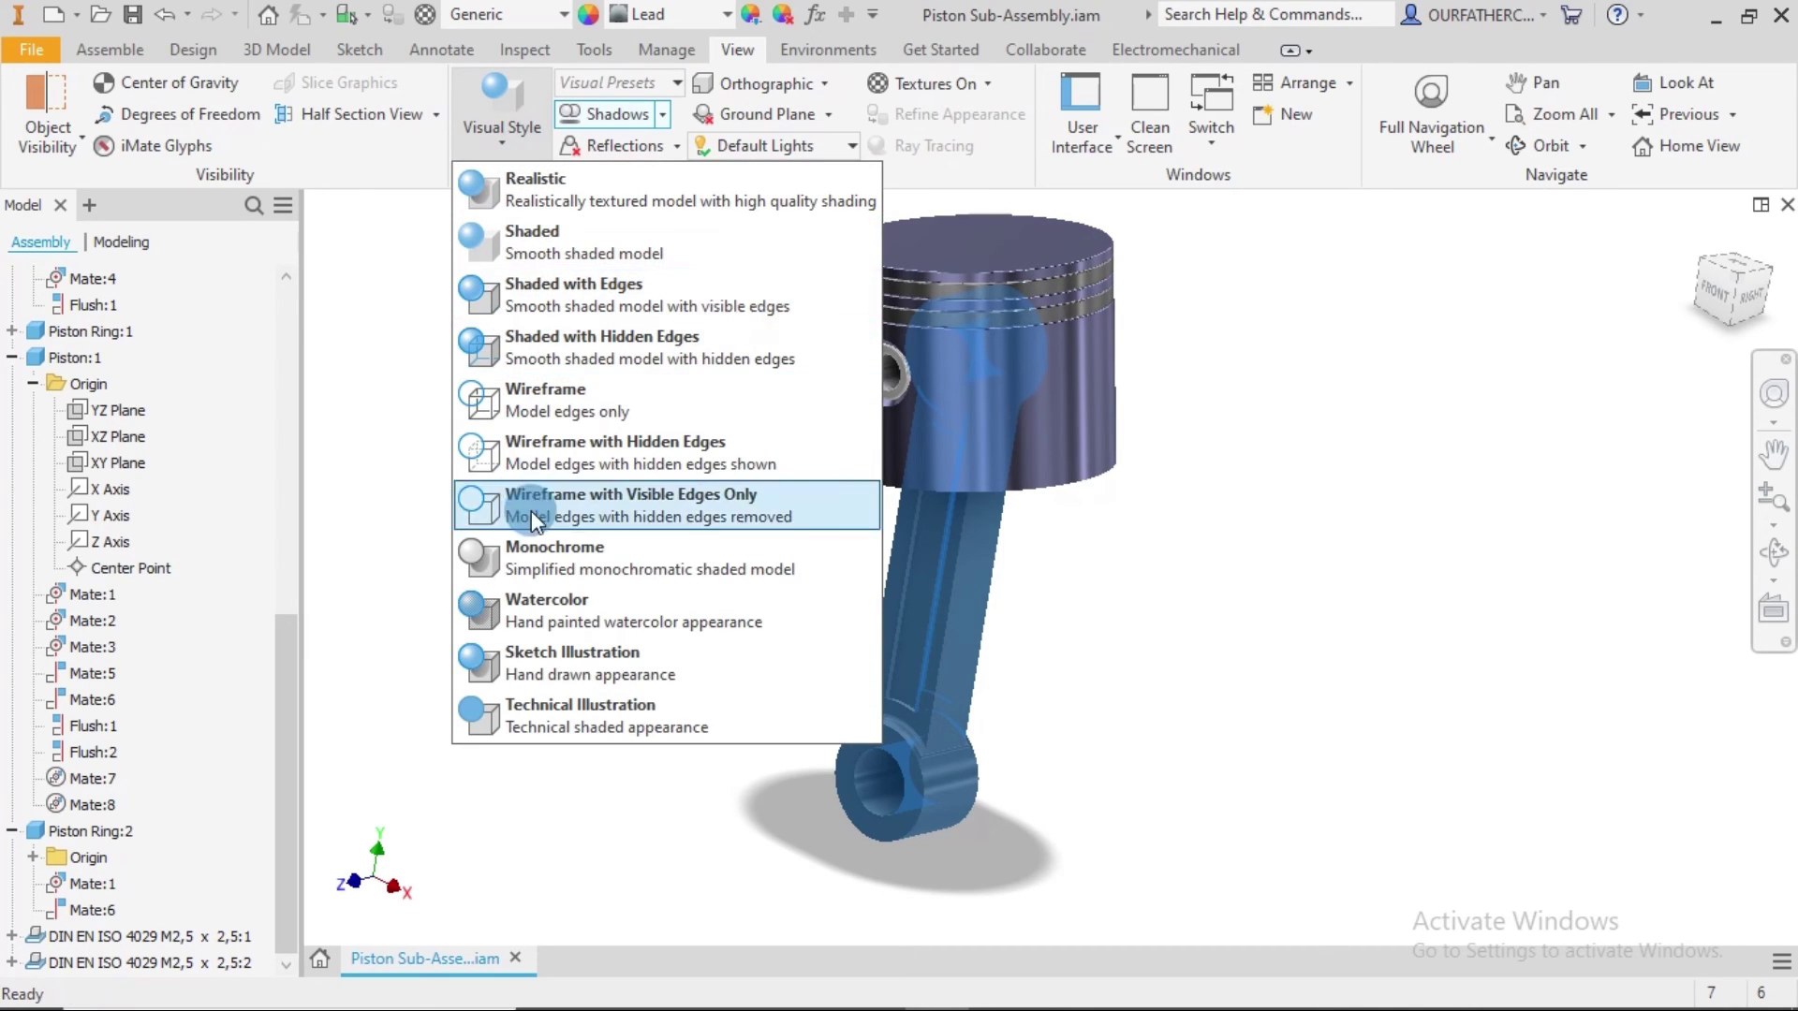
click(550, 628)
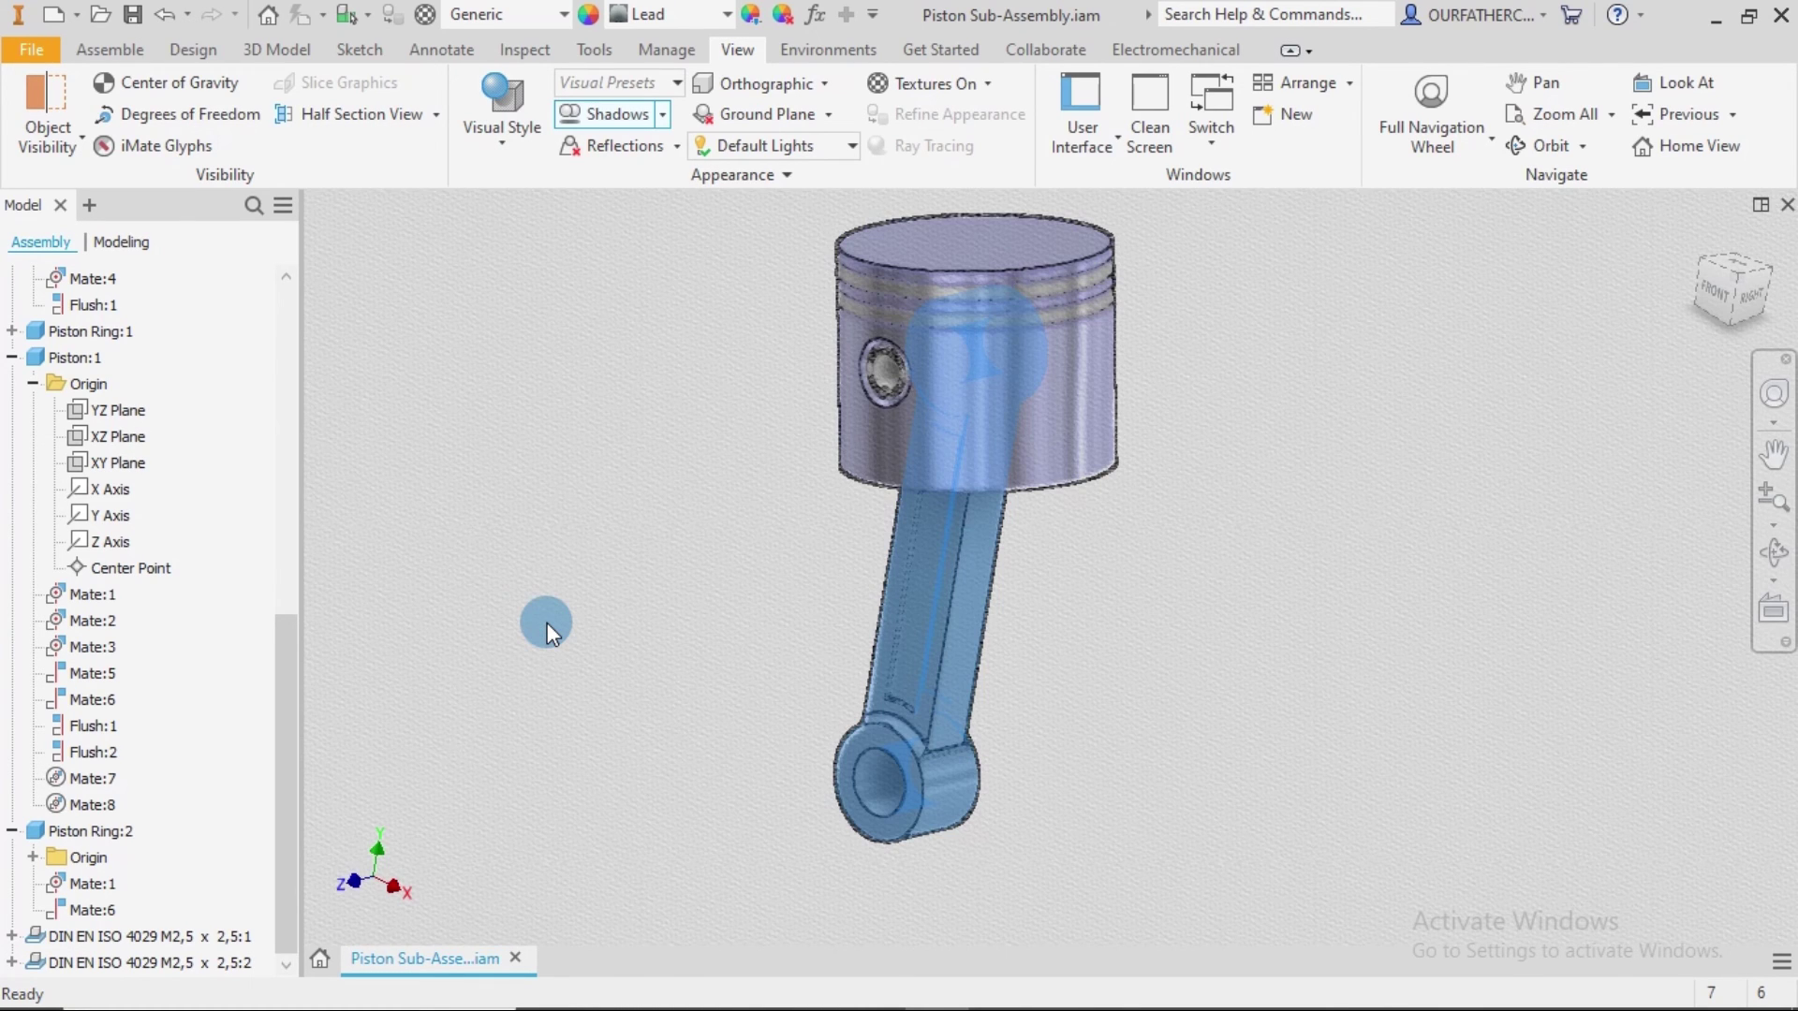
click(530, 139)
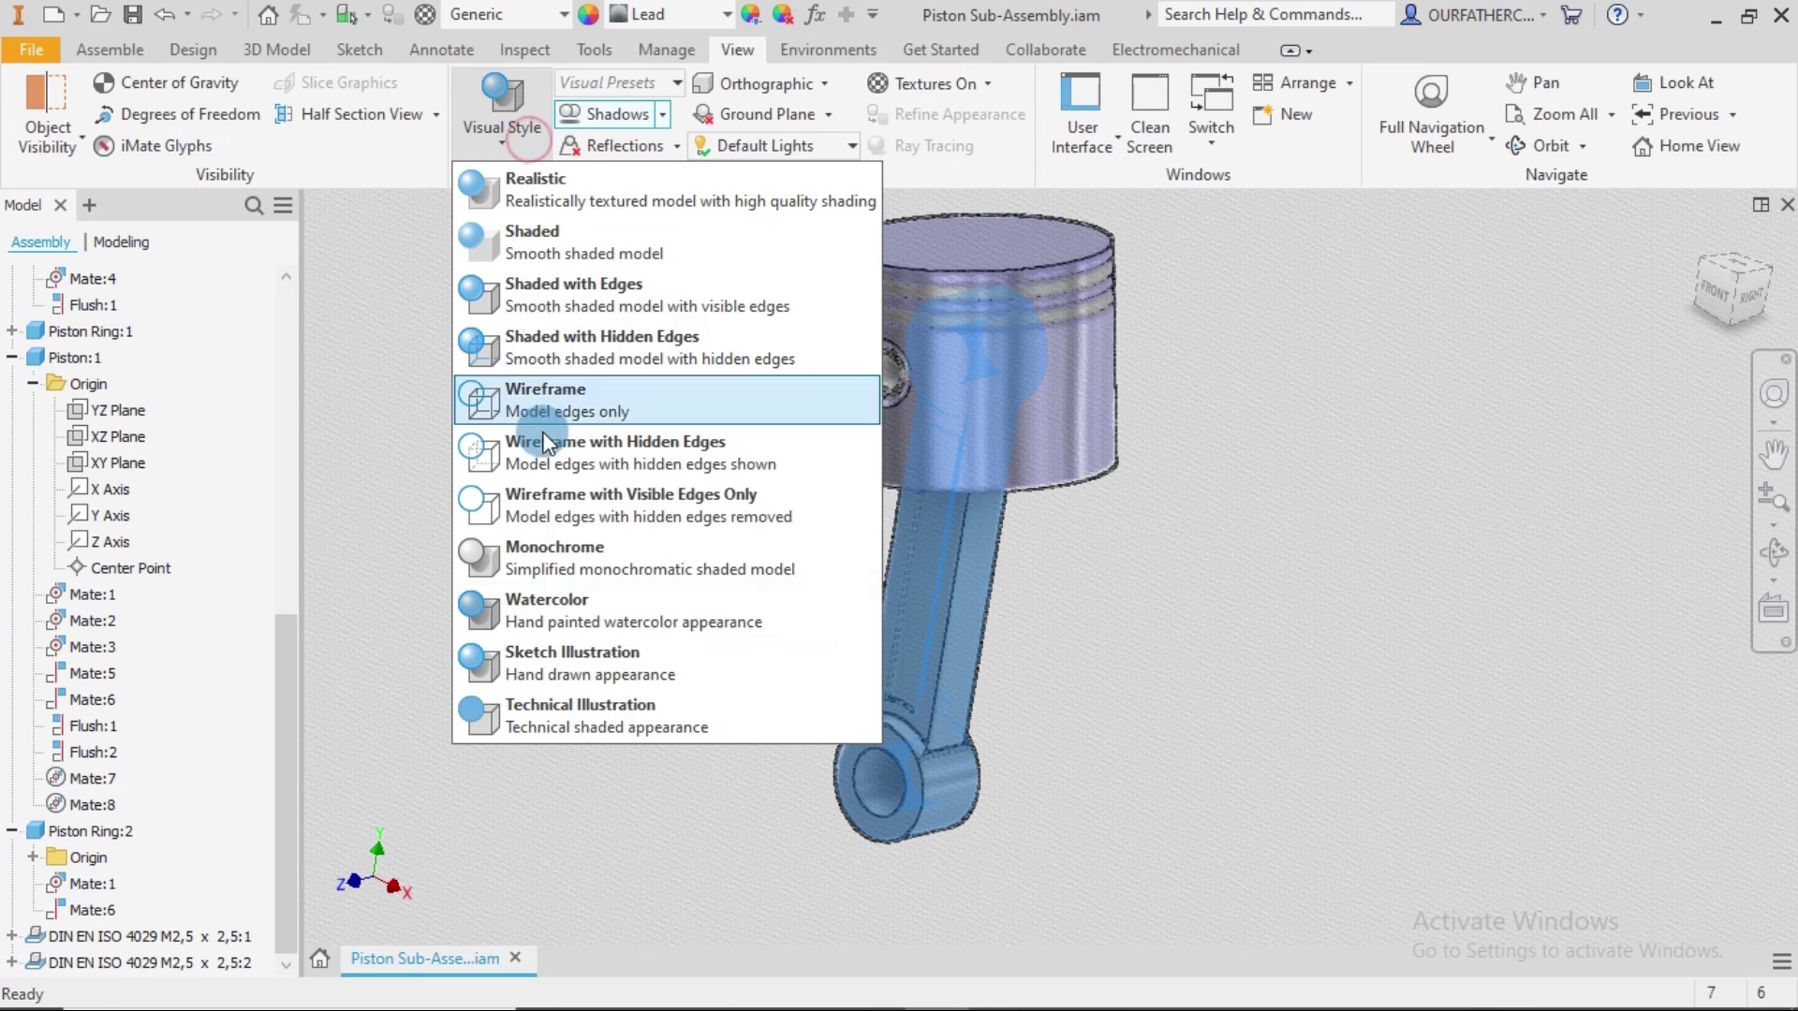
click(538, 658)
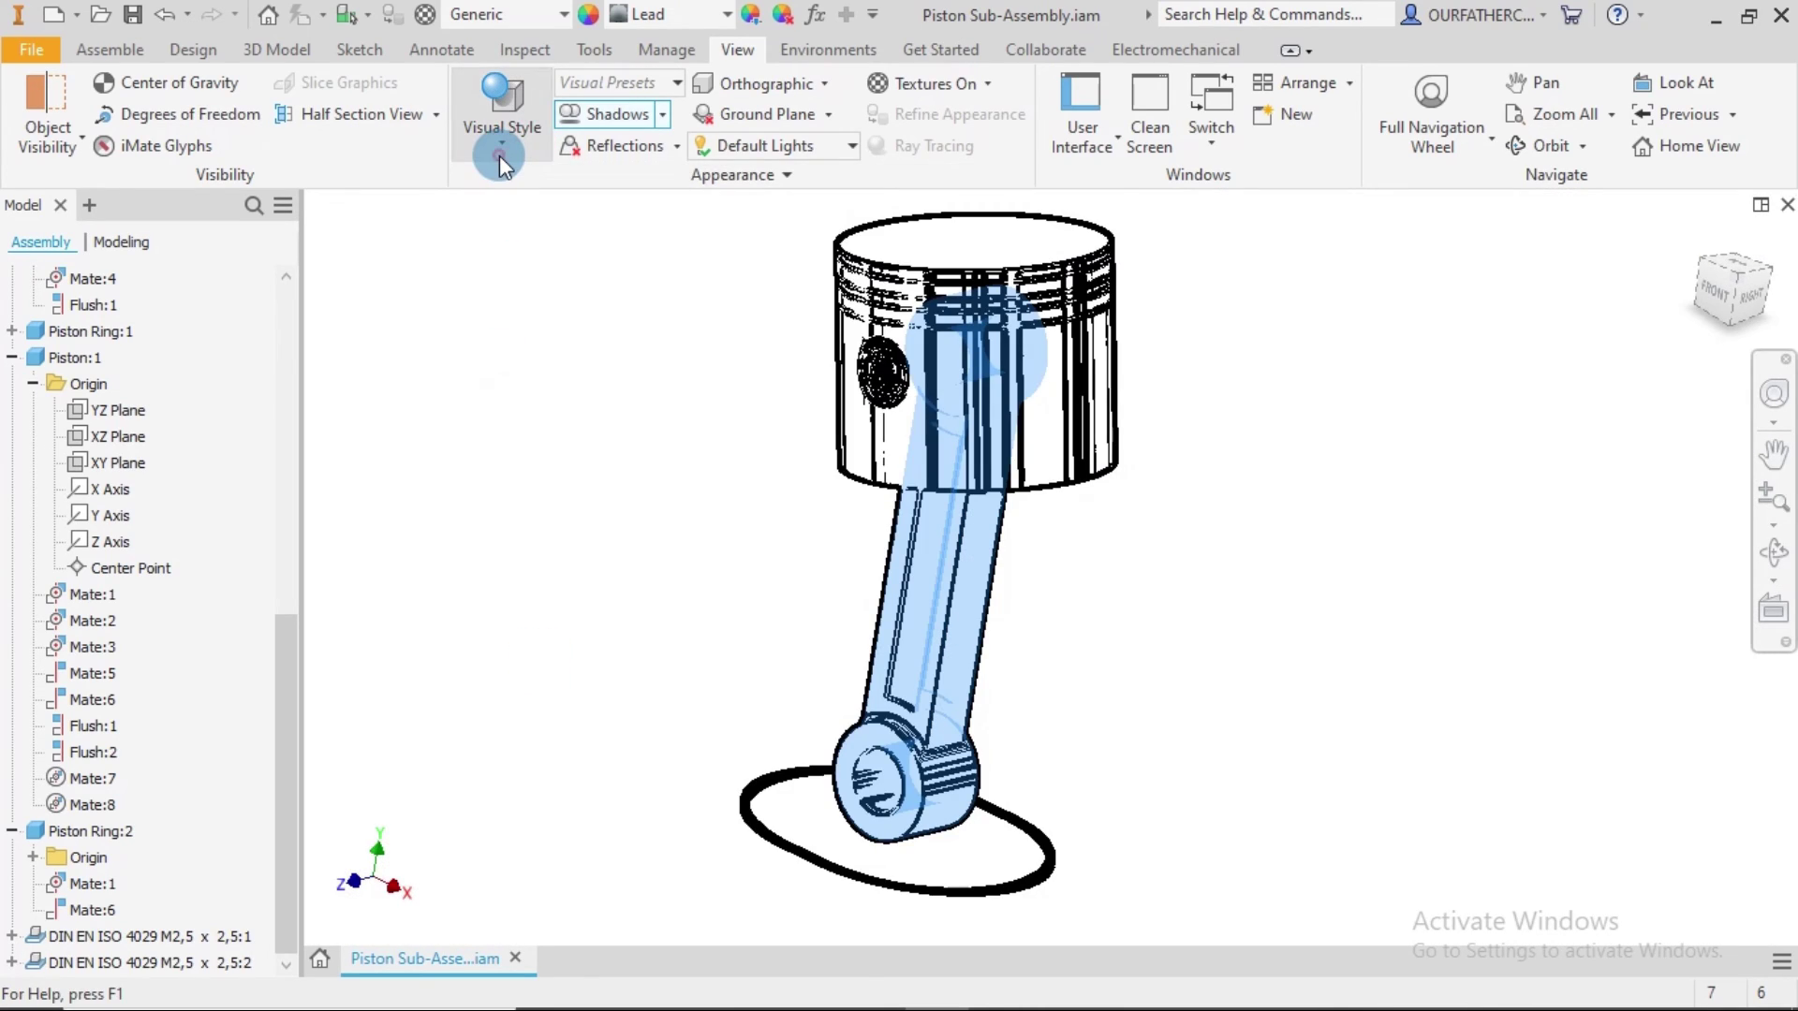
Display the piston and connecting rod assembly in the Technical Illustration visual style and view it from a slightly rotated angle.
click(498, 155)
click(523, 705)
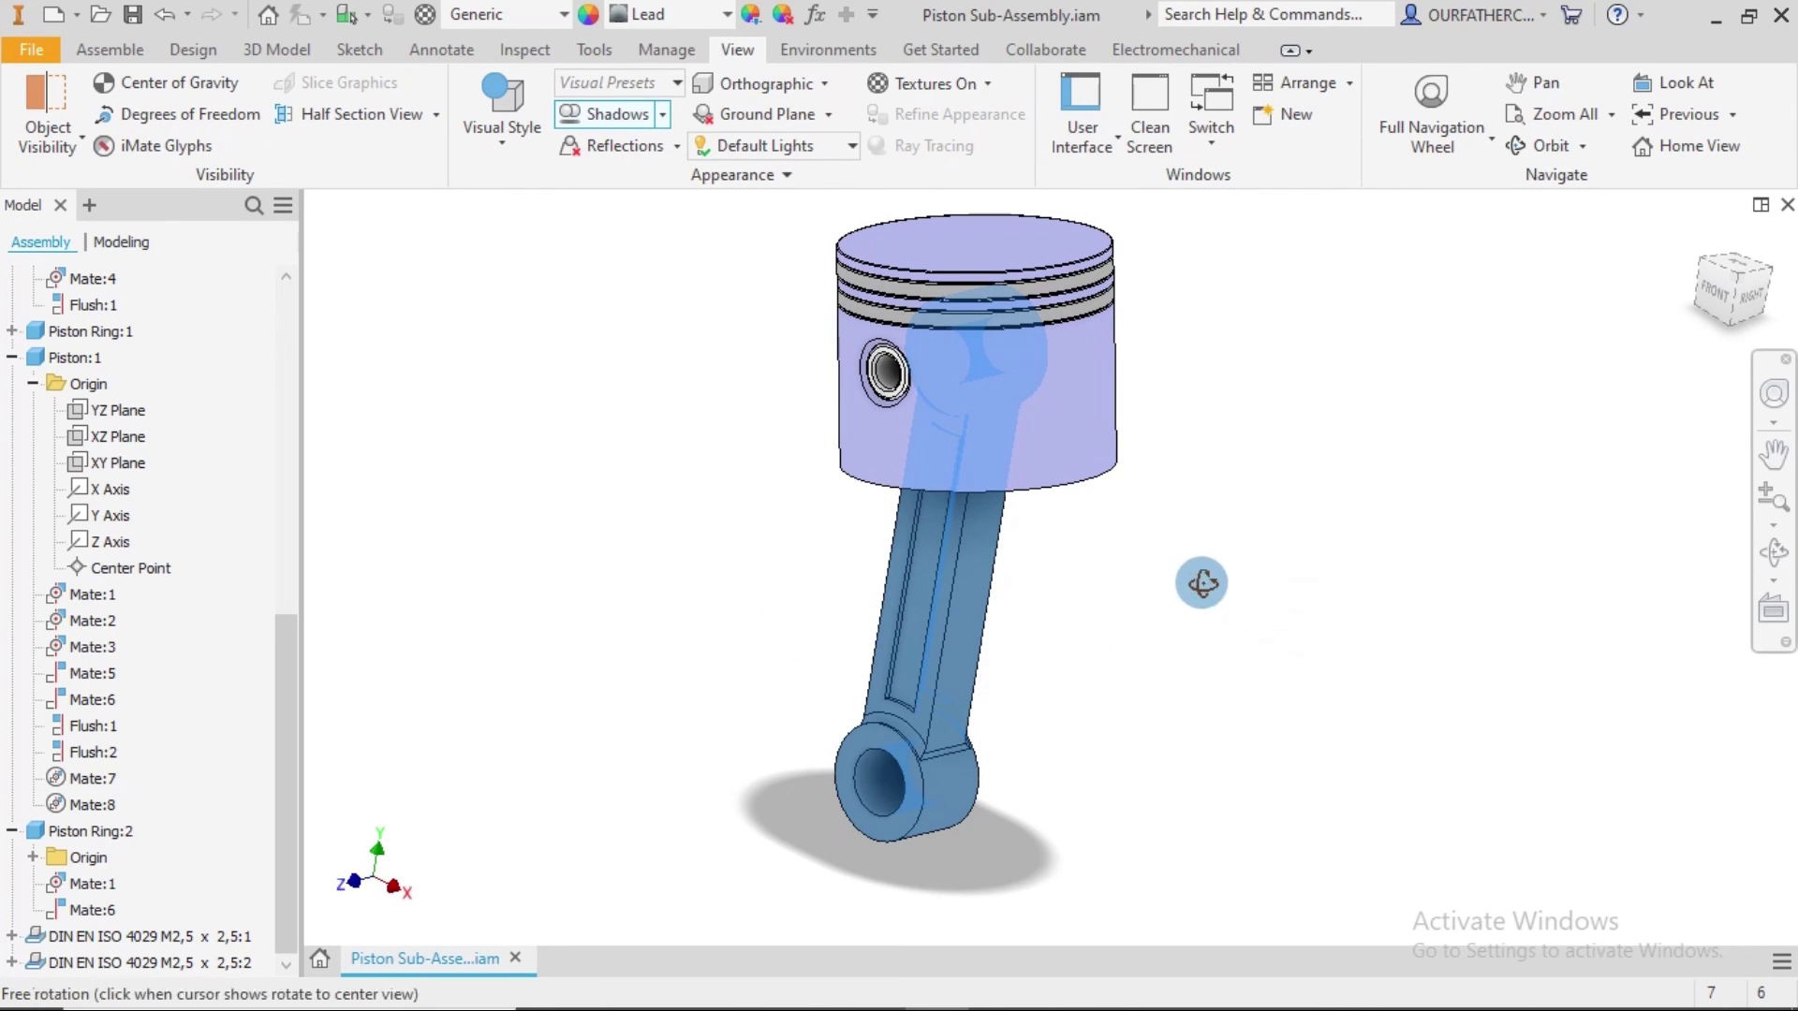
shift+middle_drag(1201, 586, 1270, 581)
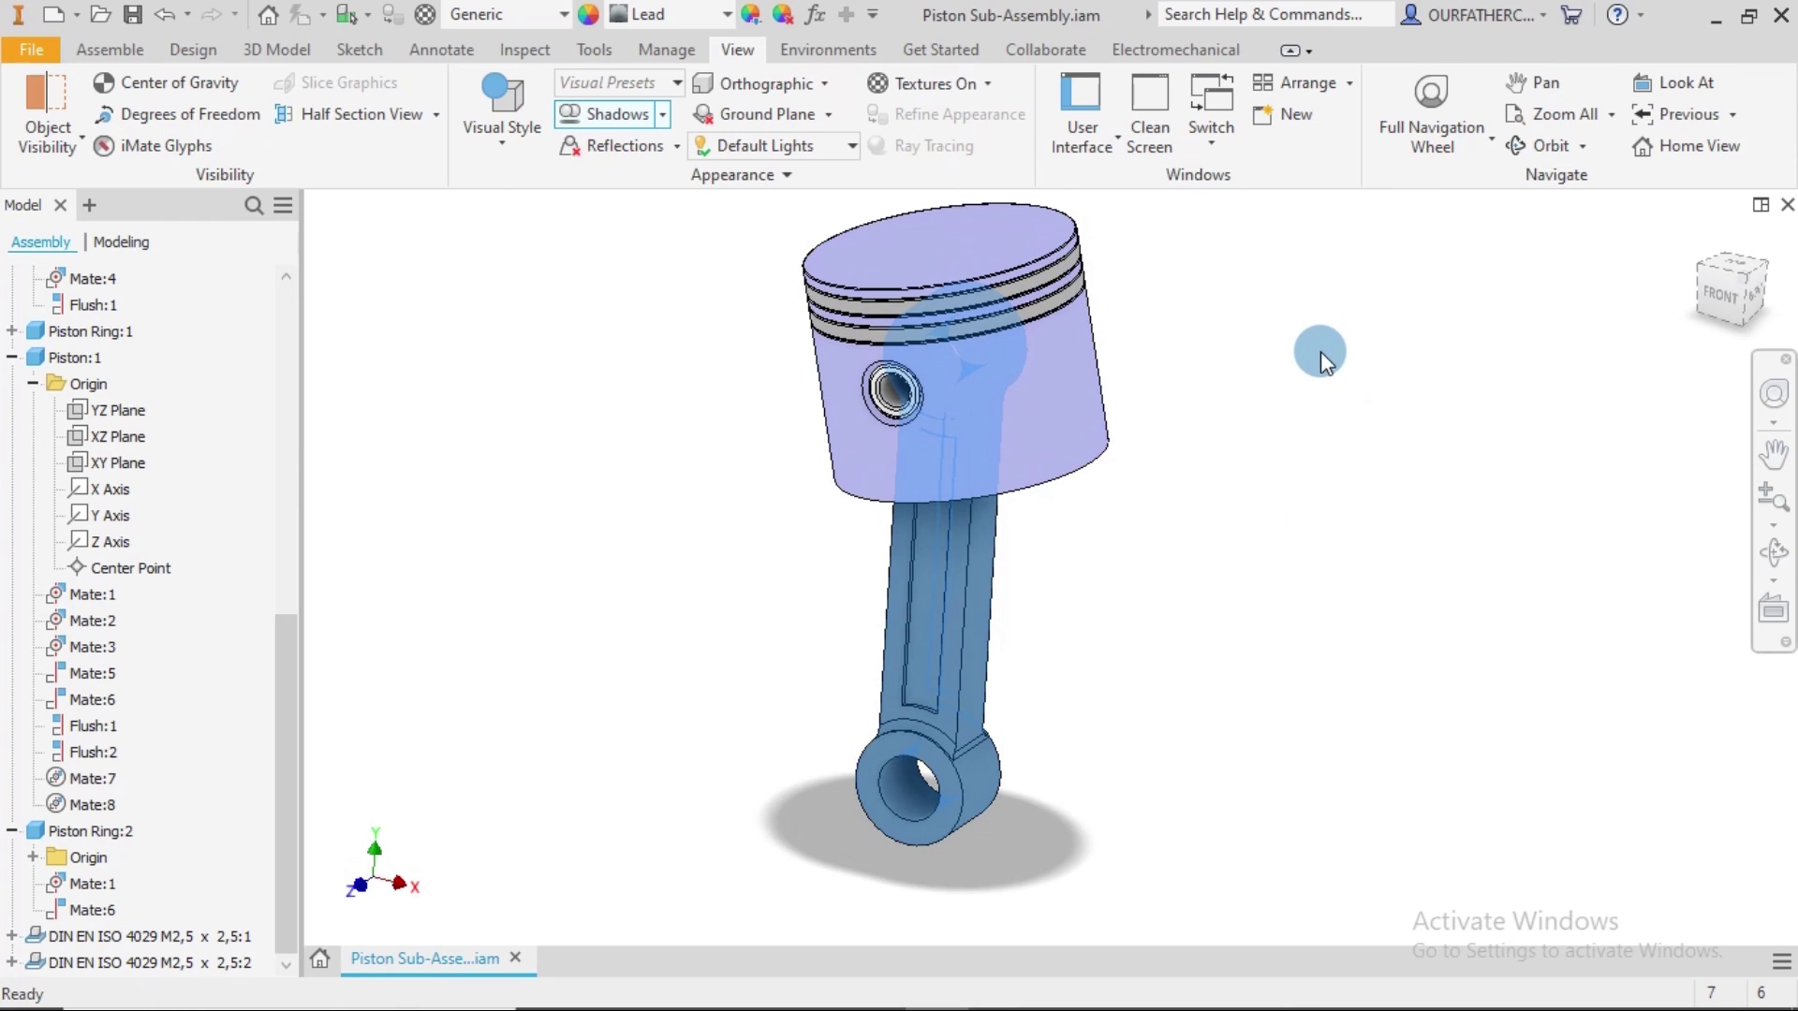
middle_drag(1320, 352, 1217, 431)
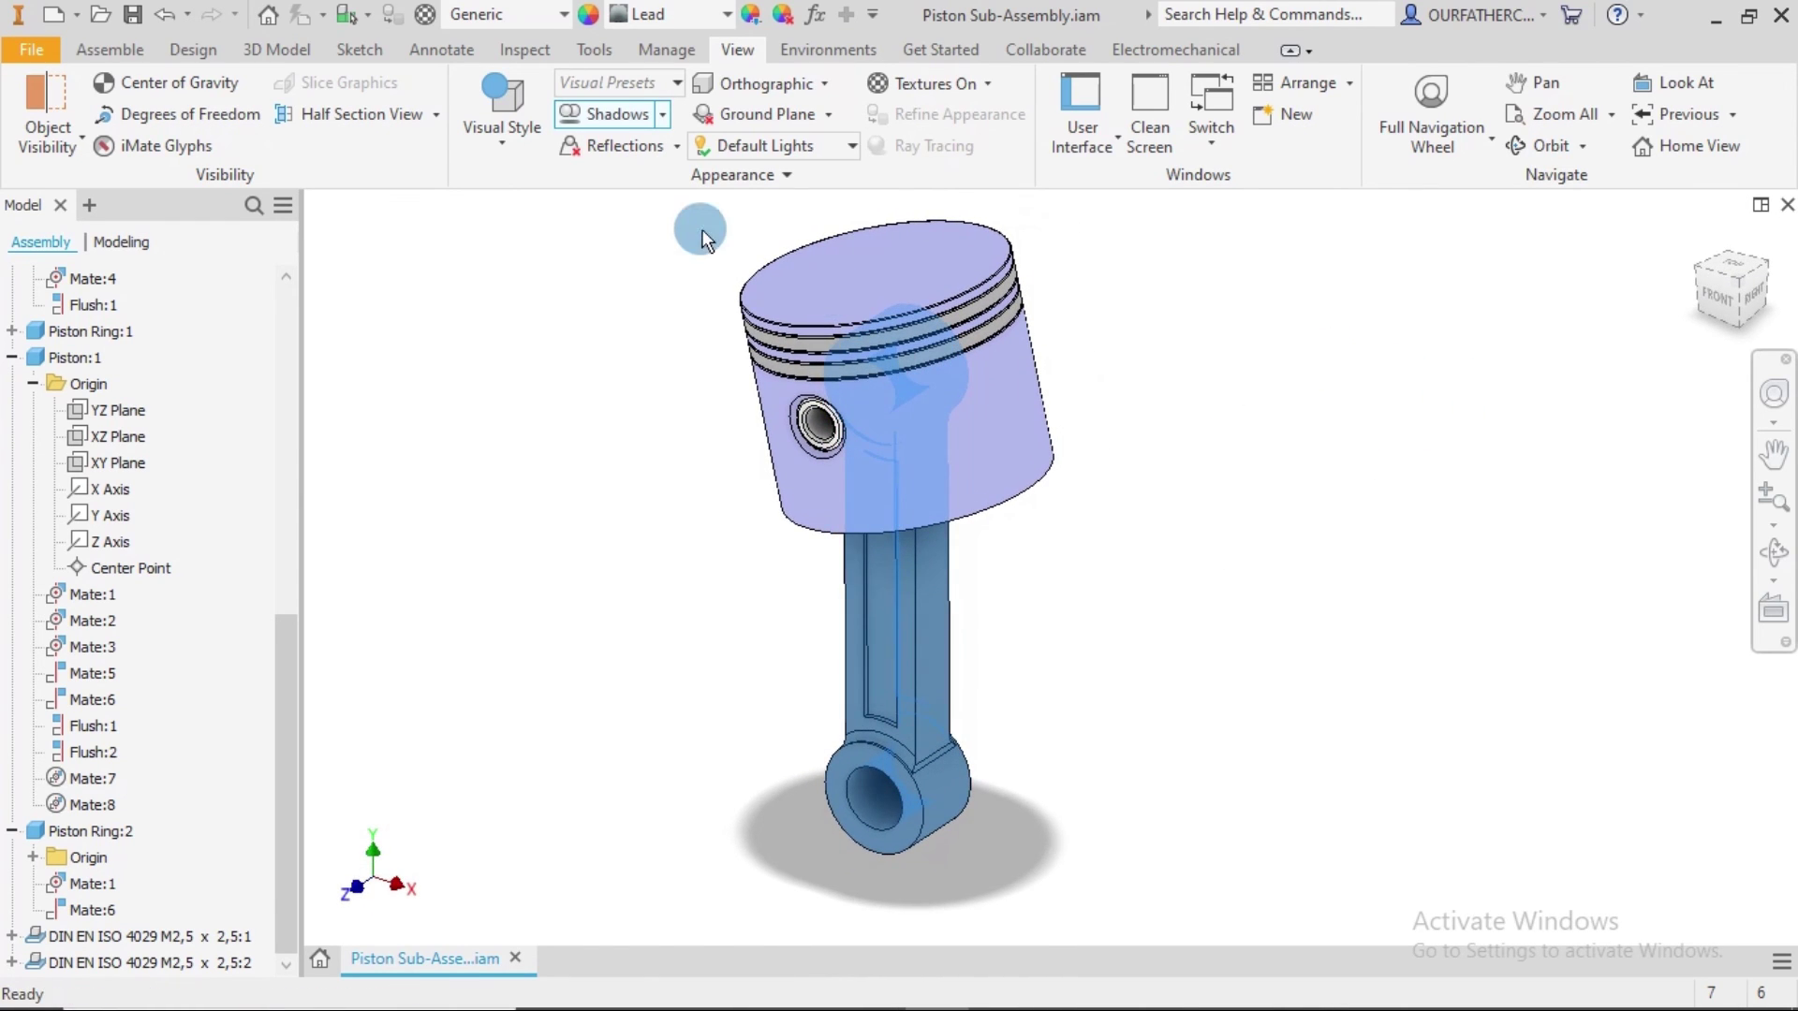
Turn on reflections and the ground plane for the assembly and check the reflection beneath the connecting rod.
click(620, 145)
click(779, 104)
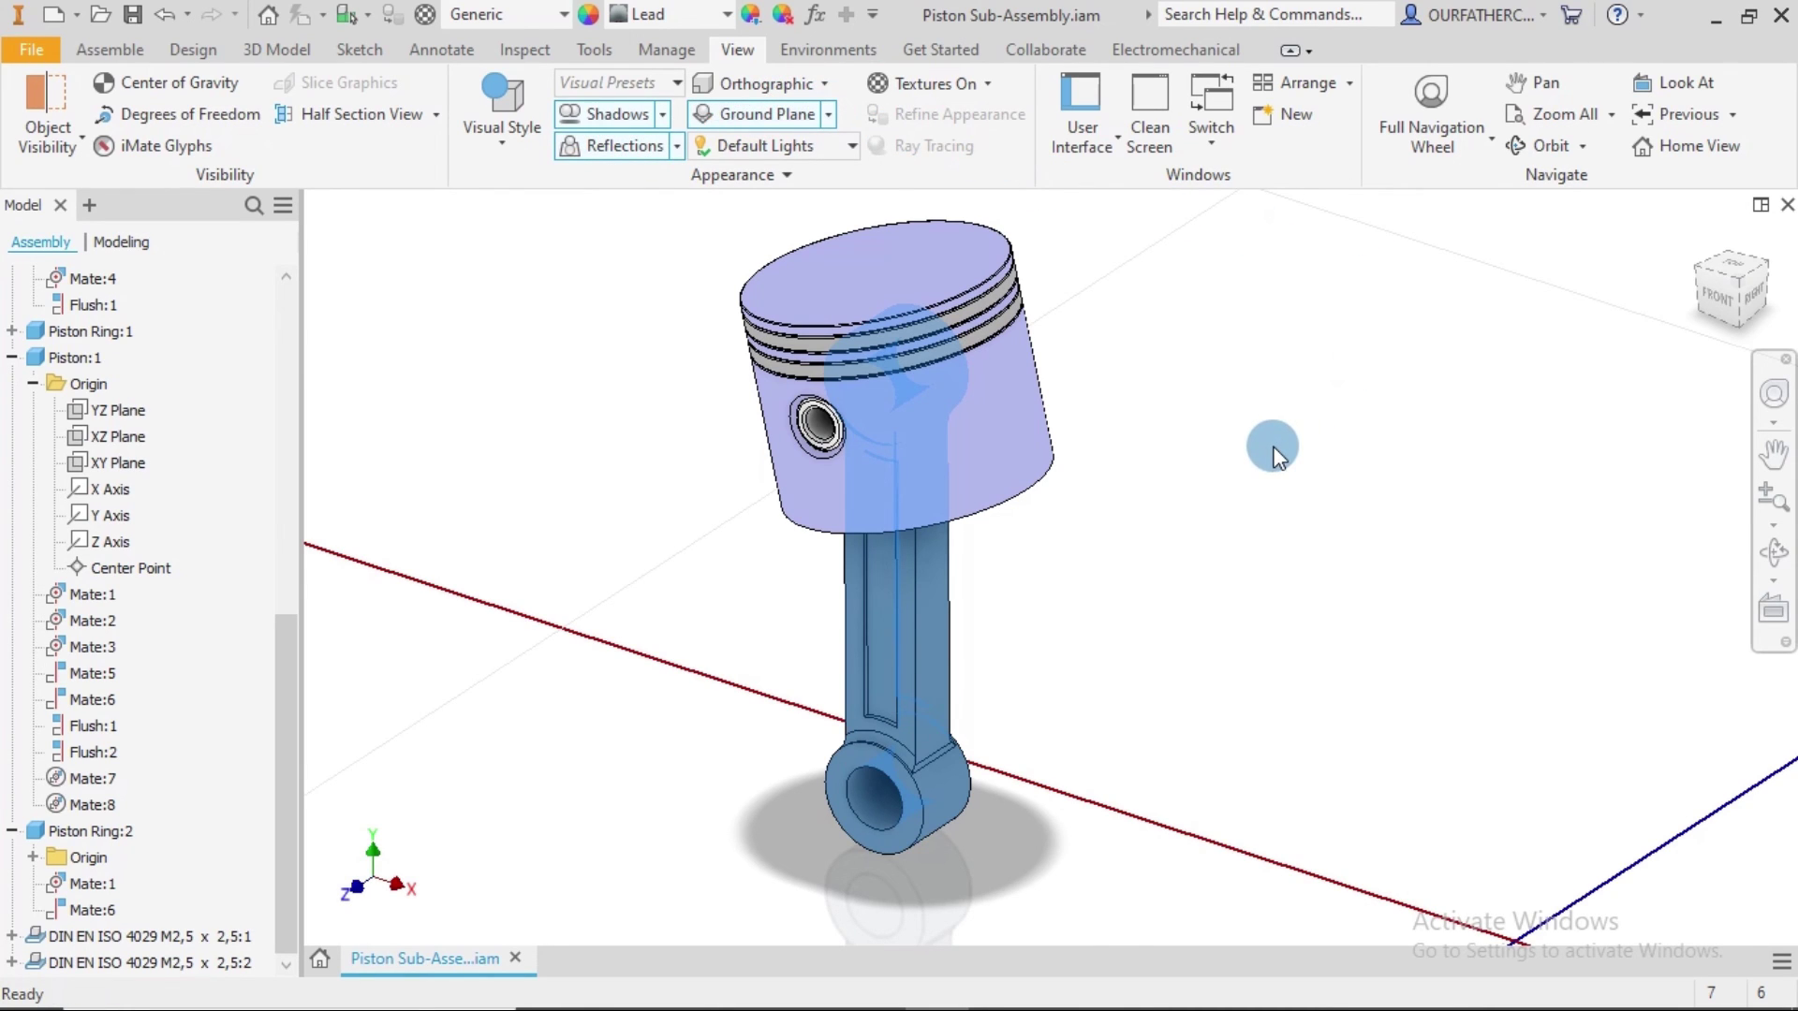
scroll(1273, 454, down, 3)
mouse_move(1227, 493)
shift+middle_down()
mouse_move(1208, 494)
mouse_move(1223, 496)
shift+middle_up()
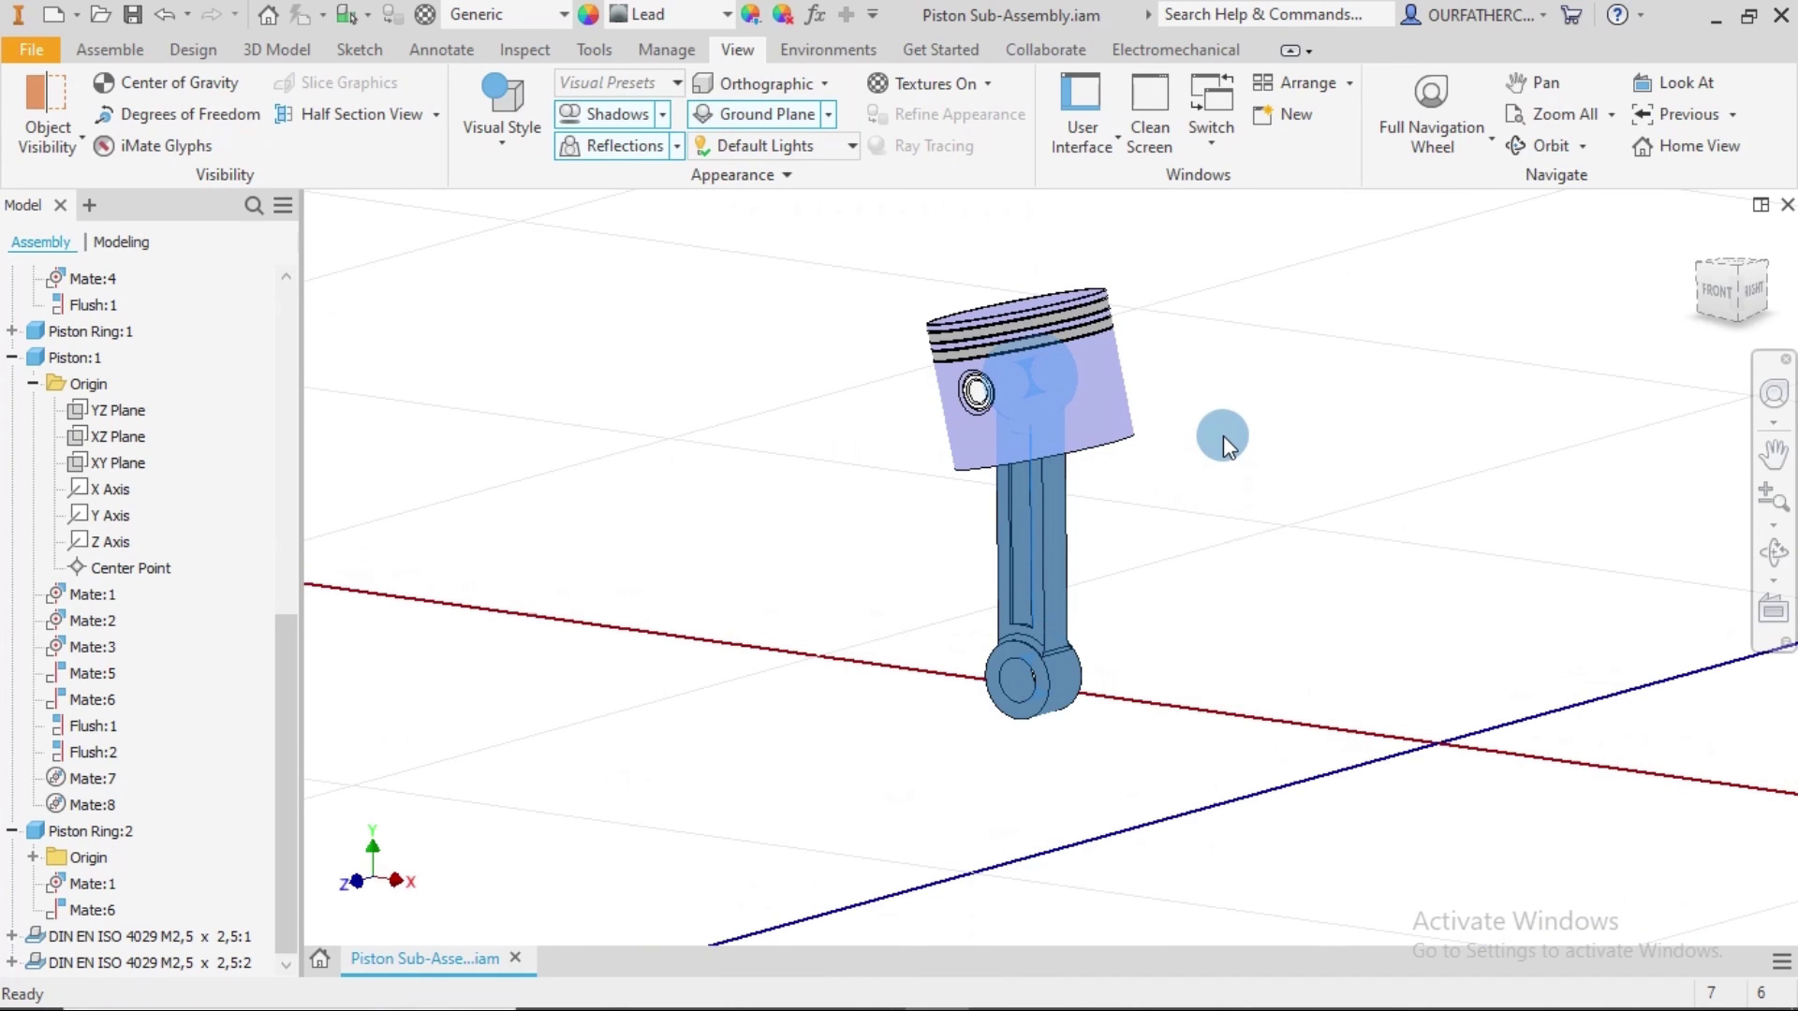
shift+middle_drag(1223, 435, 1221, 444)
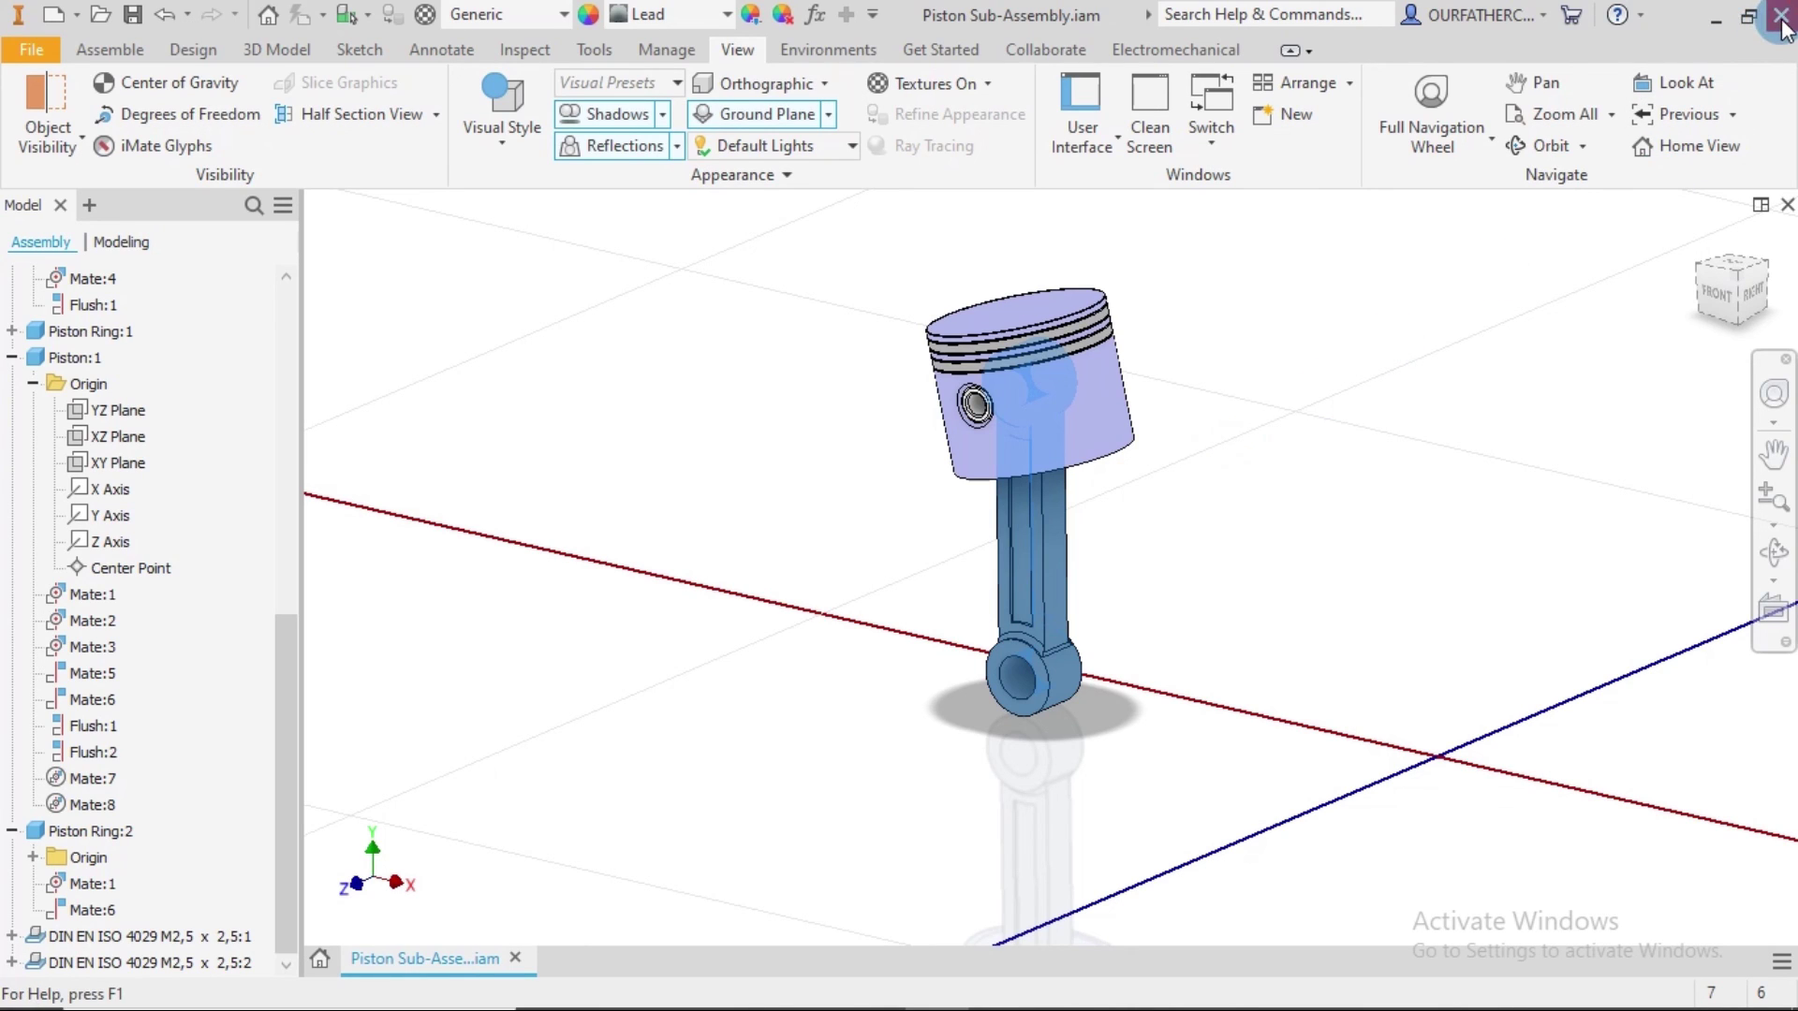
Save the piston sub-assembly, clear the connecting rod selection and close the program.
click(132, 14)
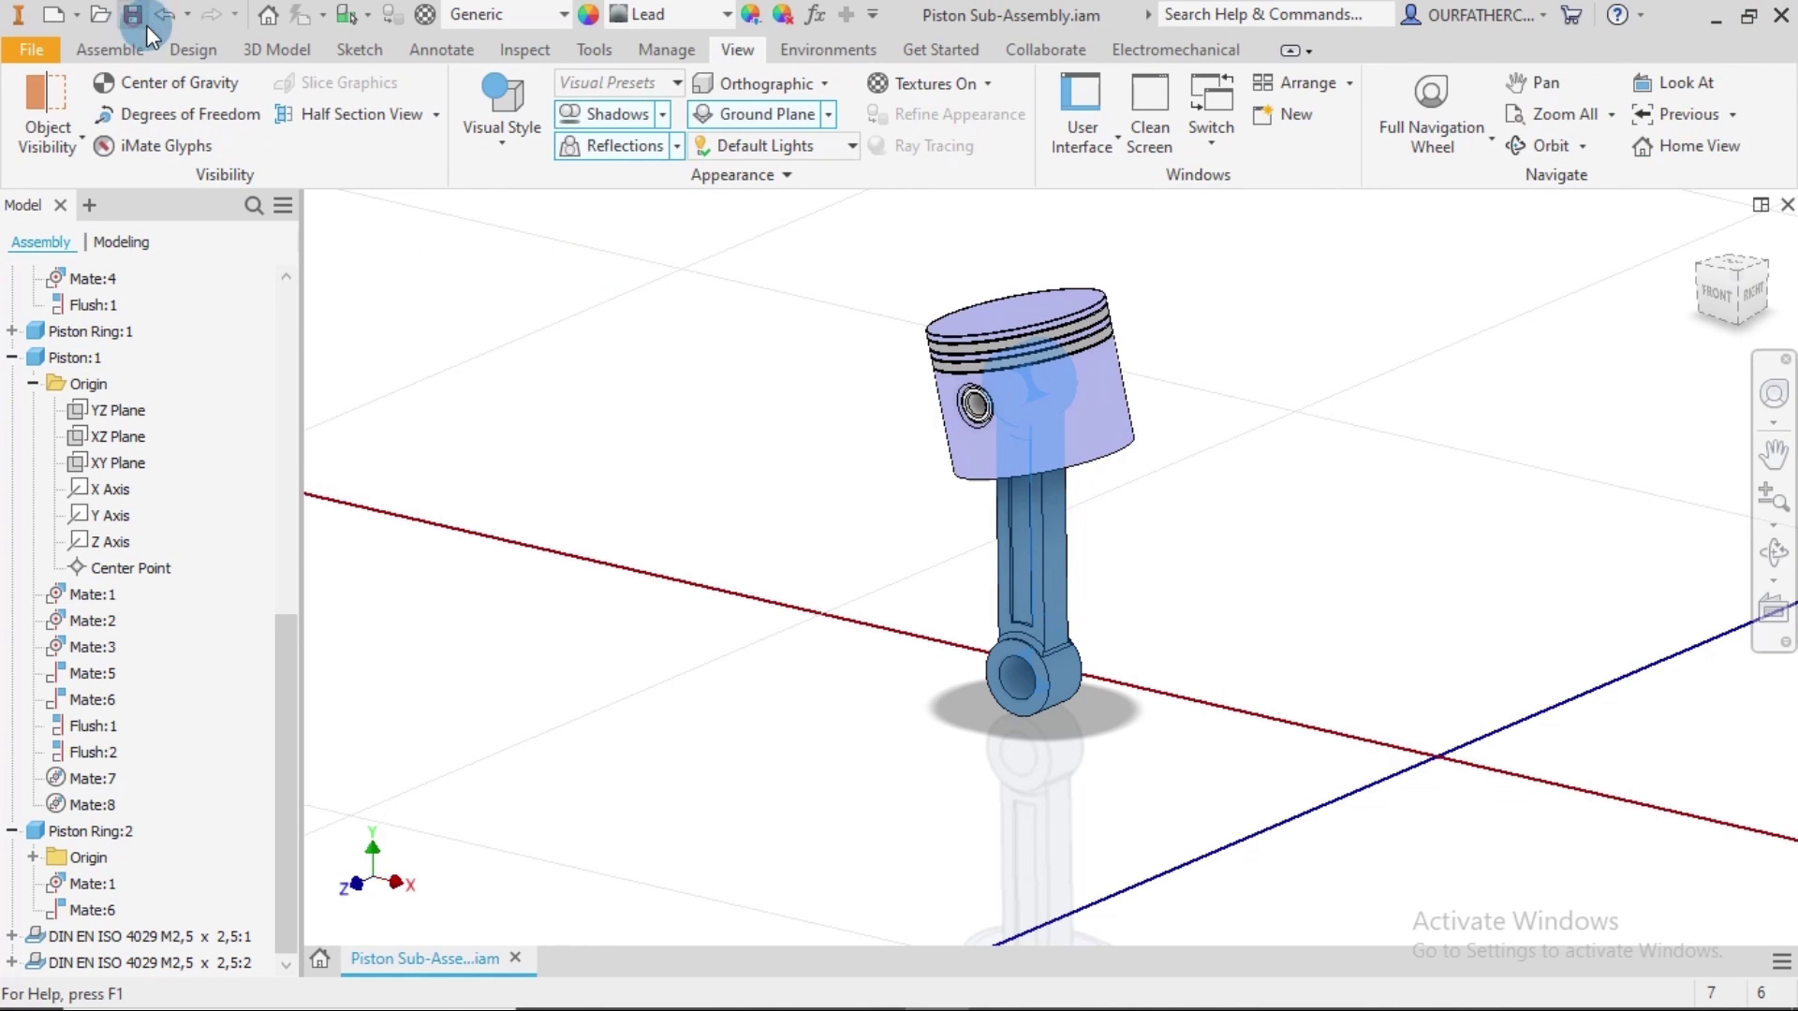
click(1206, 307)
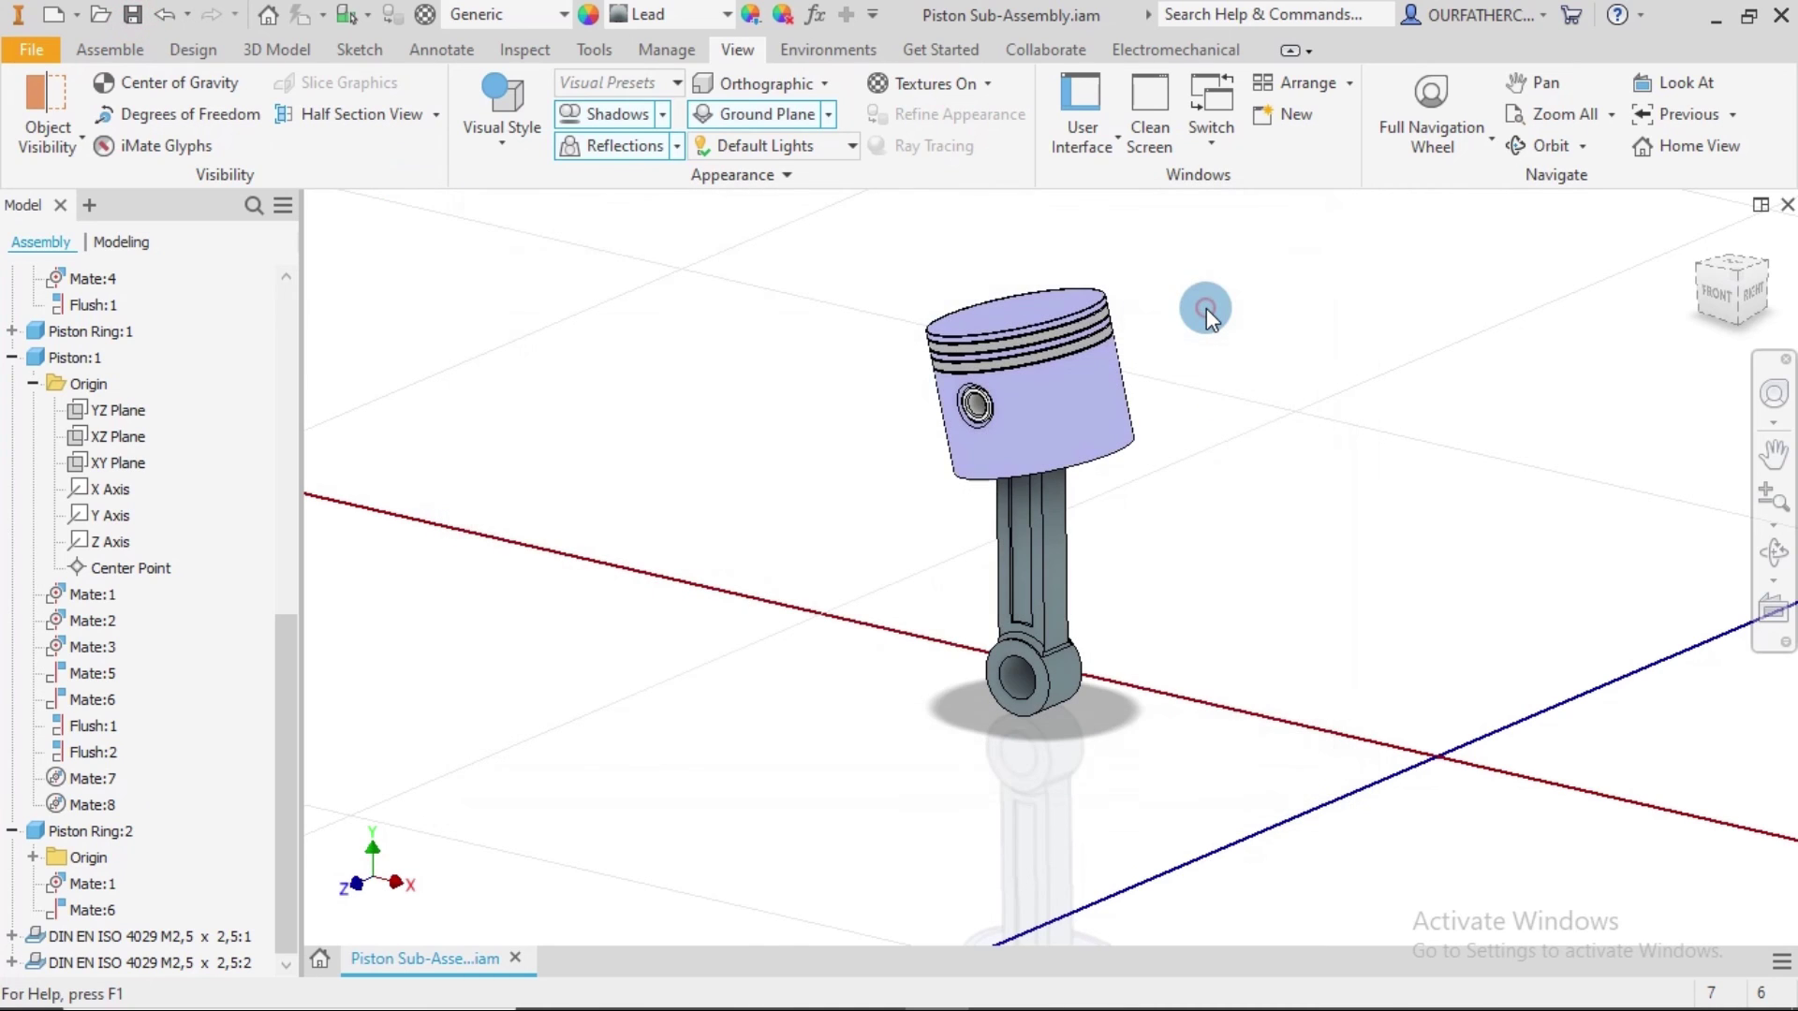
click(1781, 14)
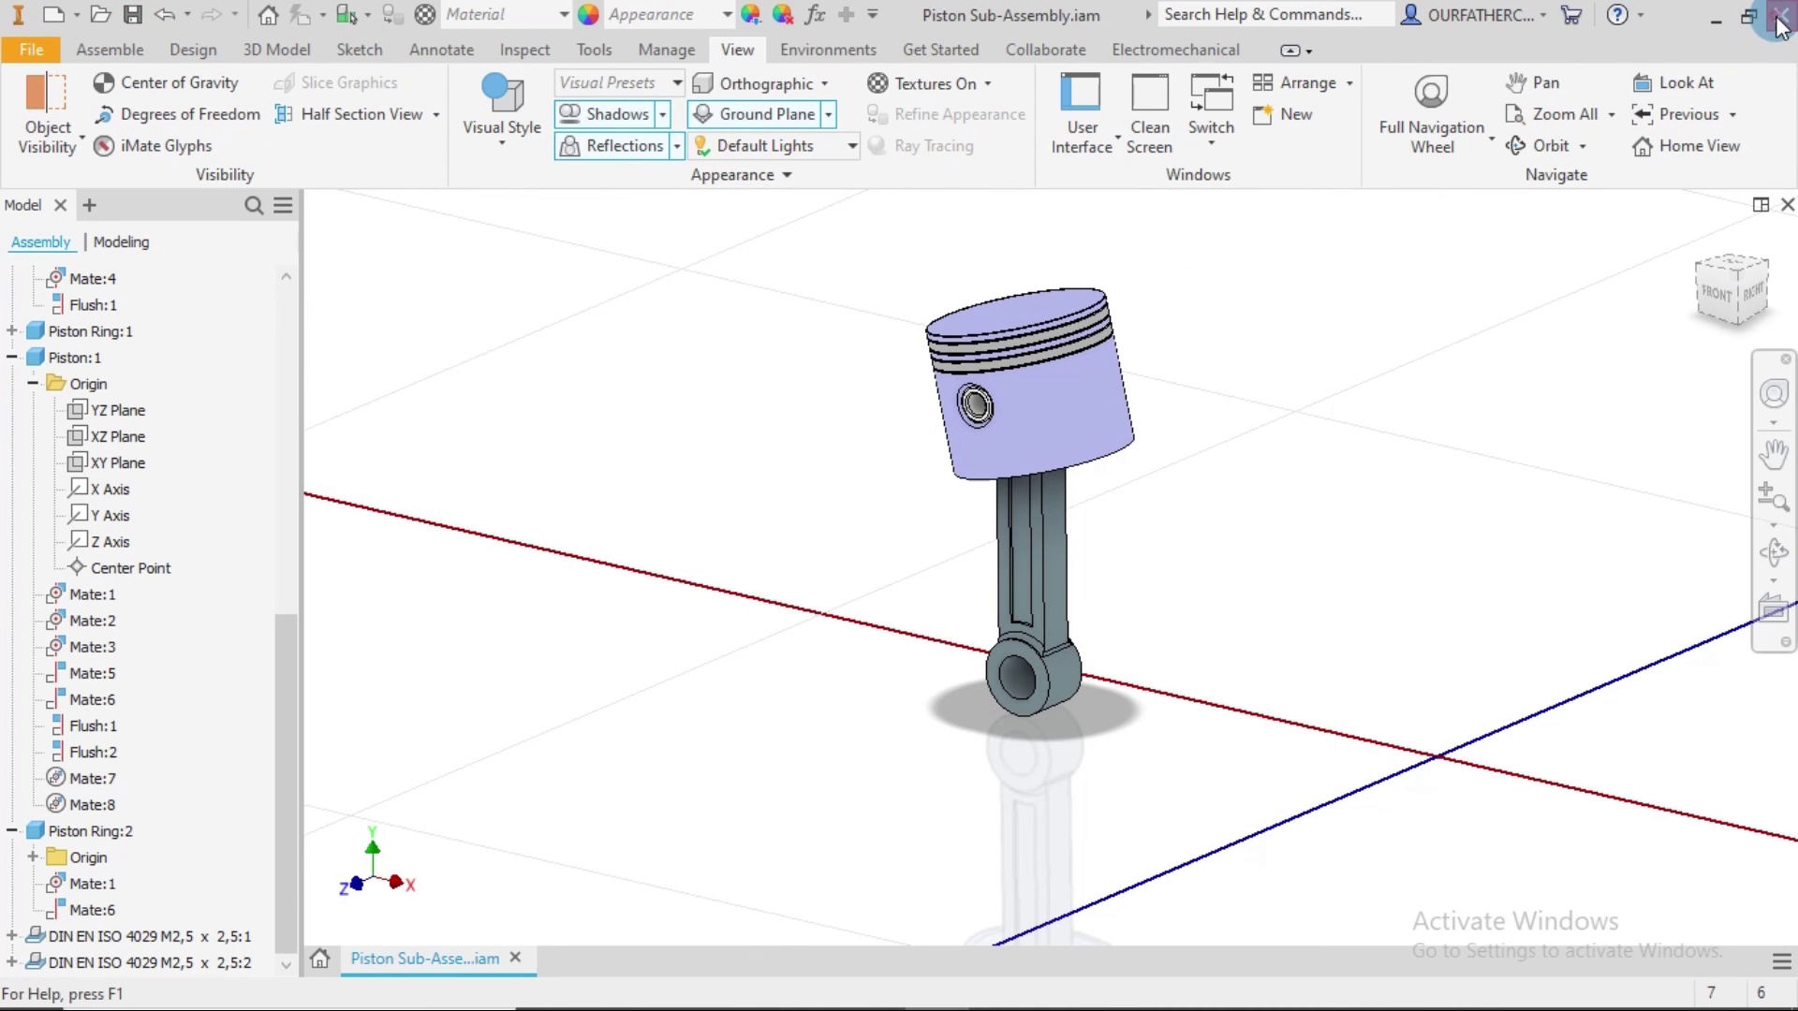